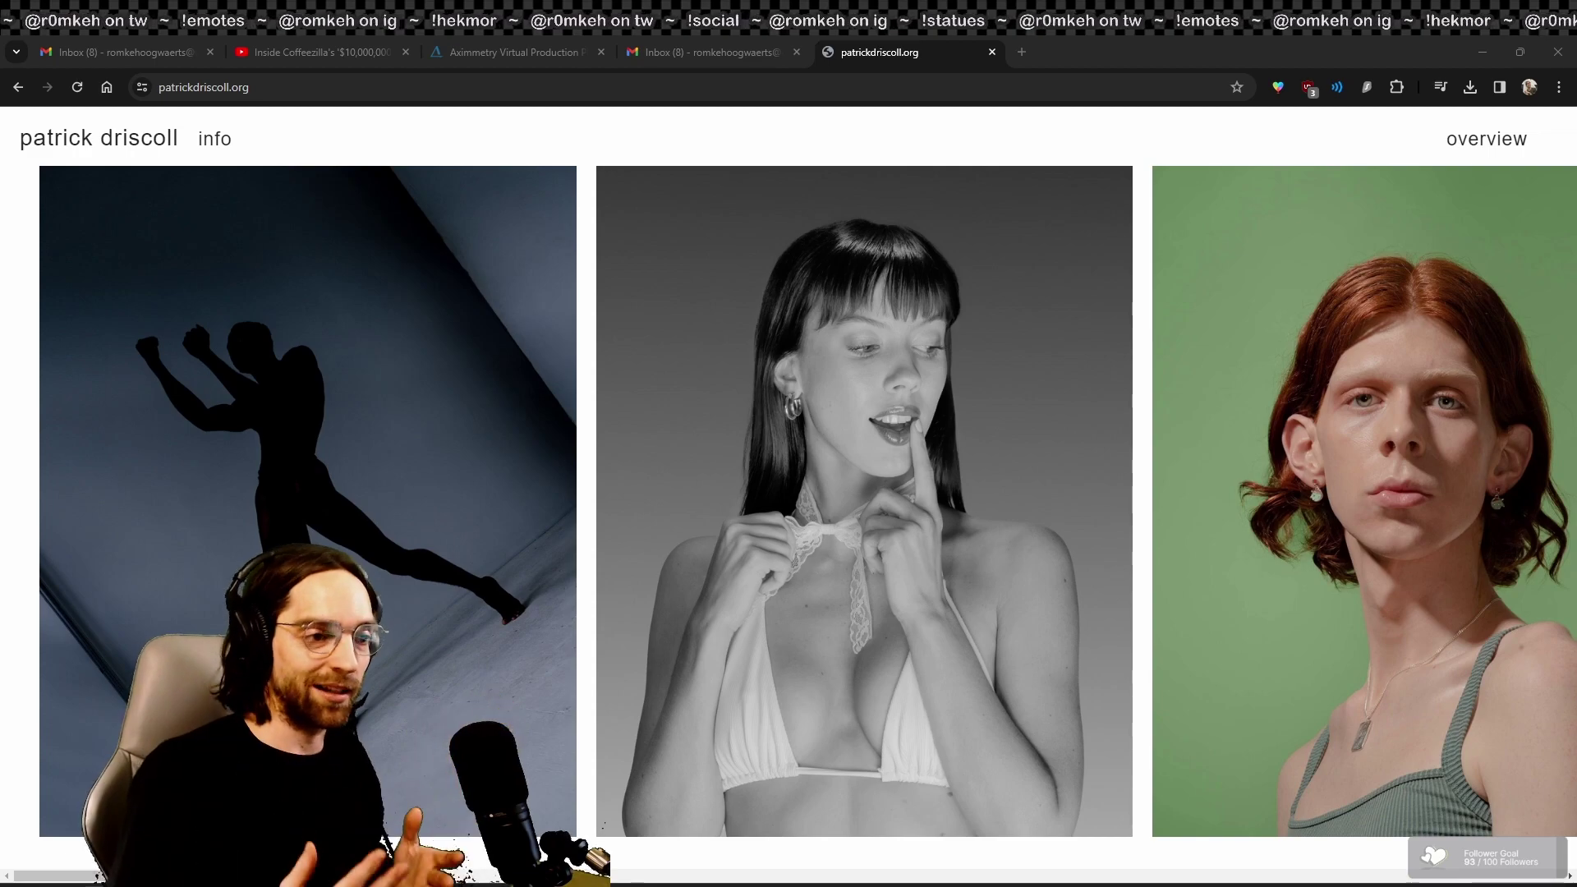
Step: Switch from Chrome to InDesign's open New Document dialog, which shows the recent custom presets
key("alt+Tab")
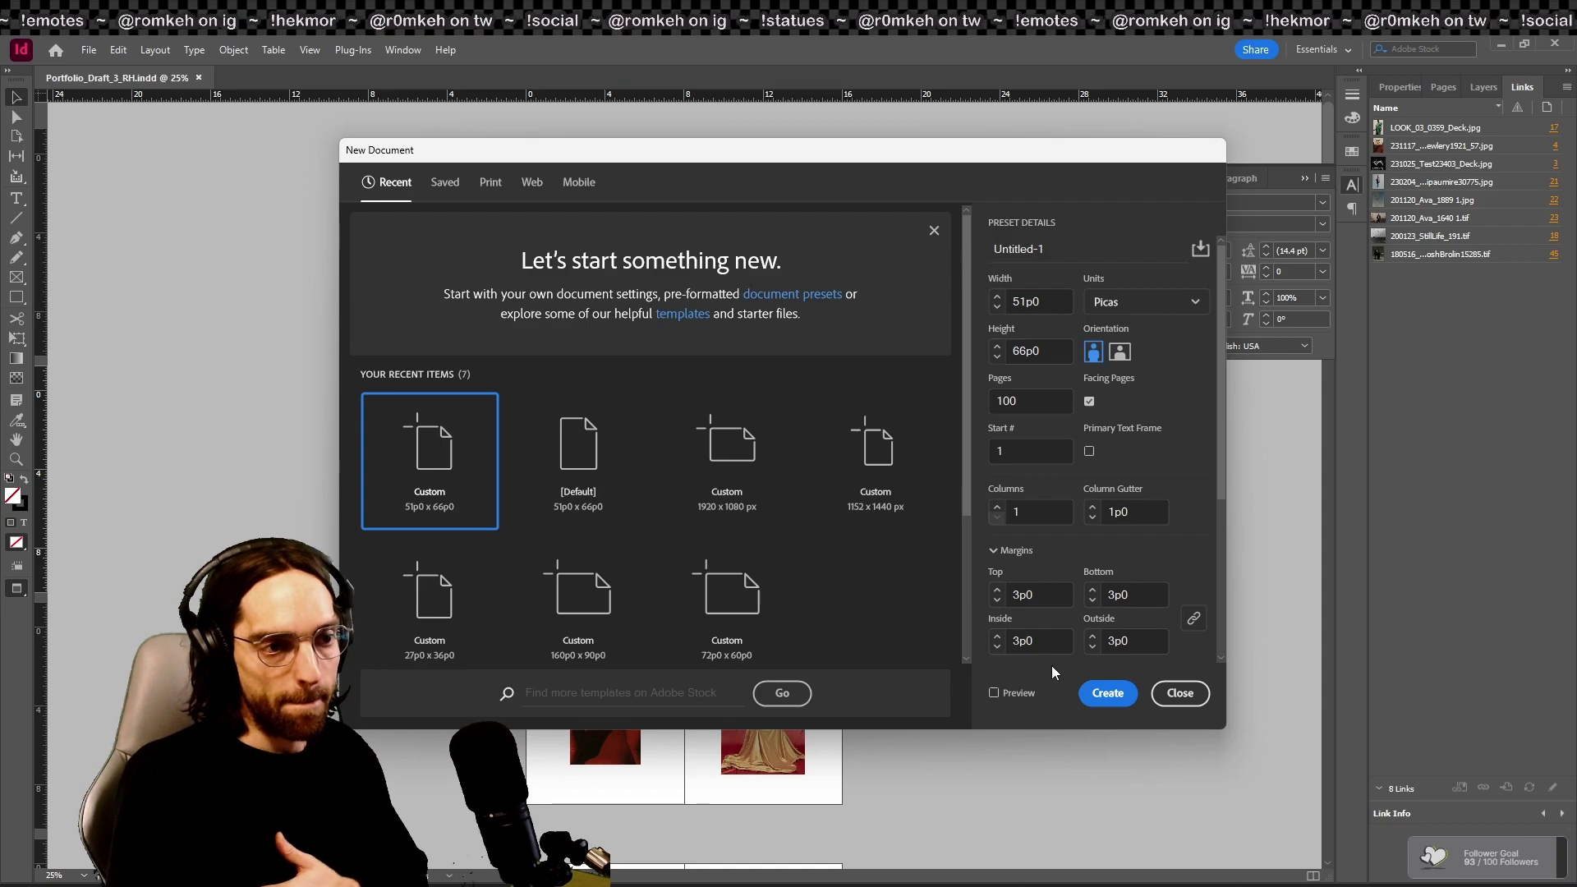
Step: Close the New Document dialog without creating a document and present Portfolio_Draft_3 full screen
left_click(1185, 706)
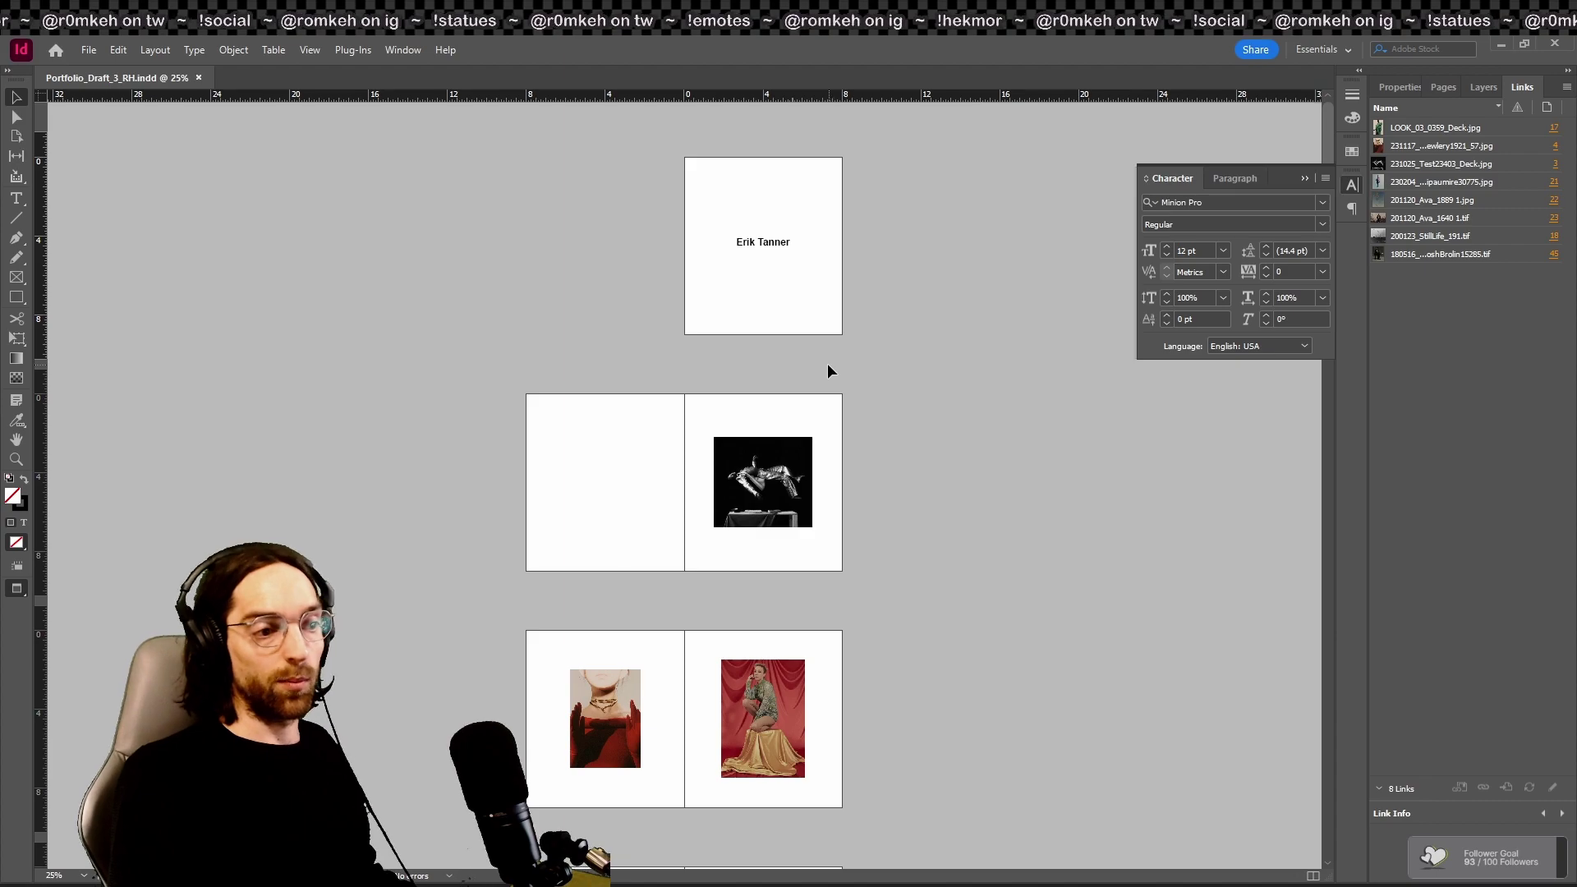
key("shift+w")
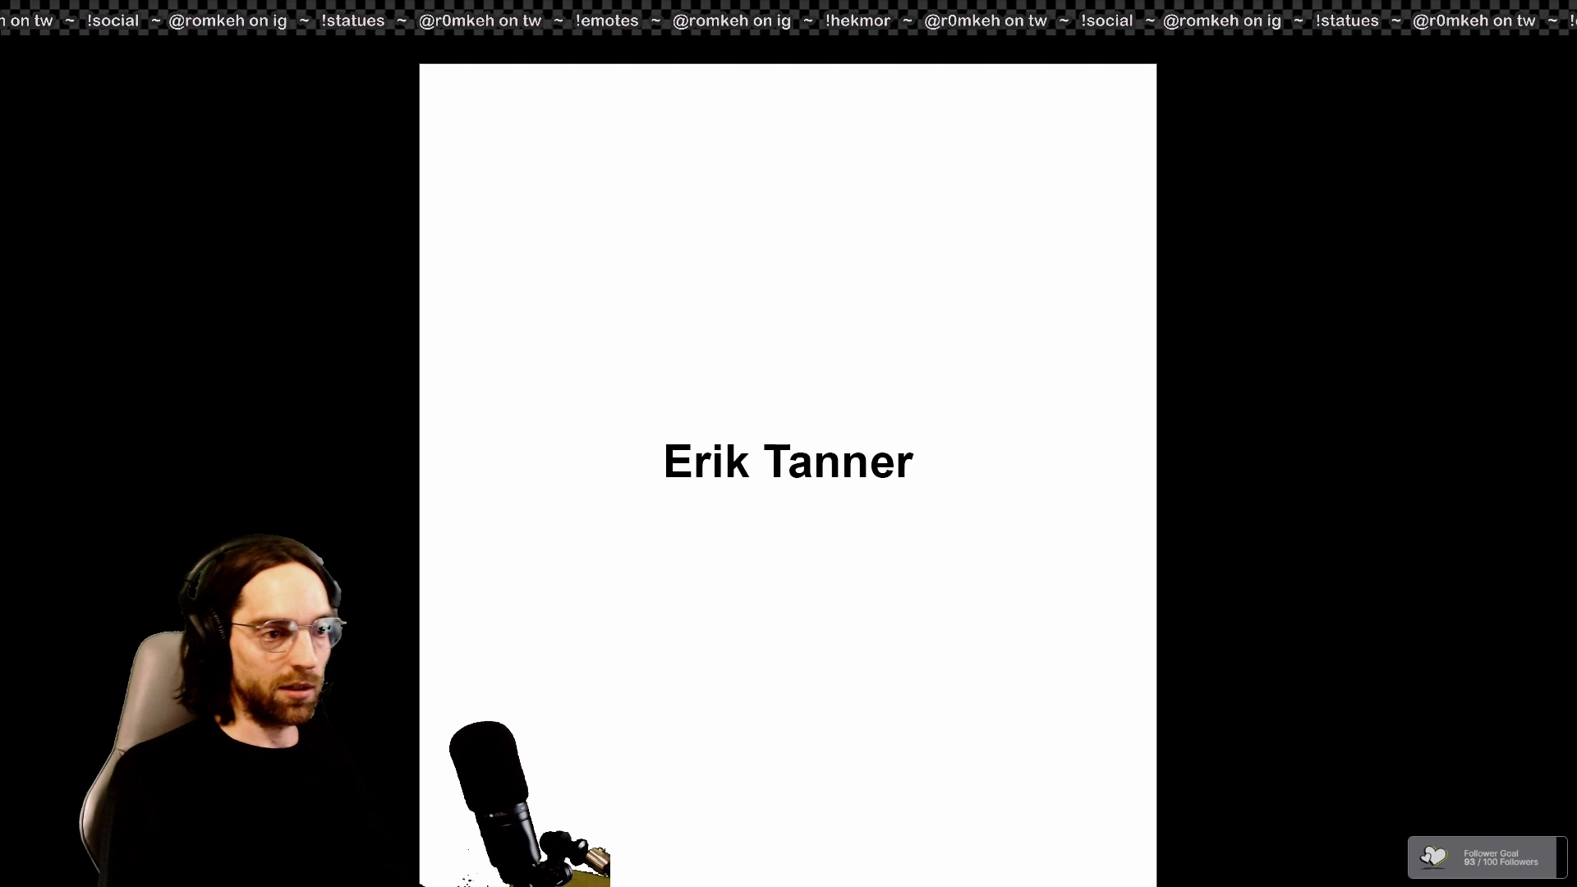
Step: Page forward through every photo spread to the final contact-details page
key("Right")
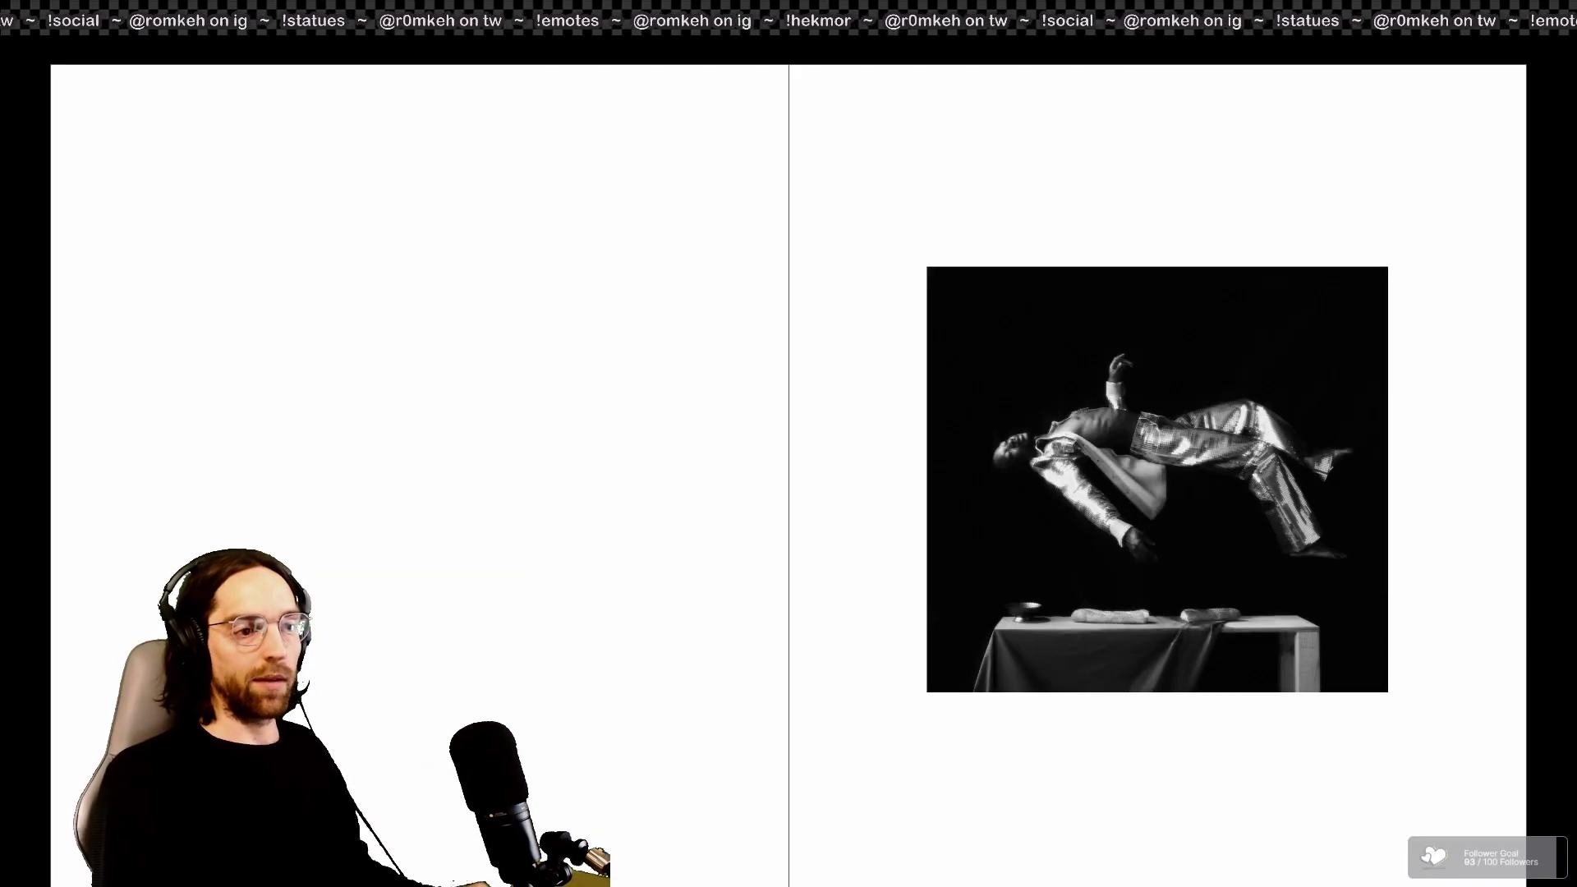
key("Right")
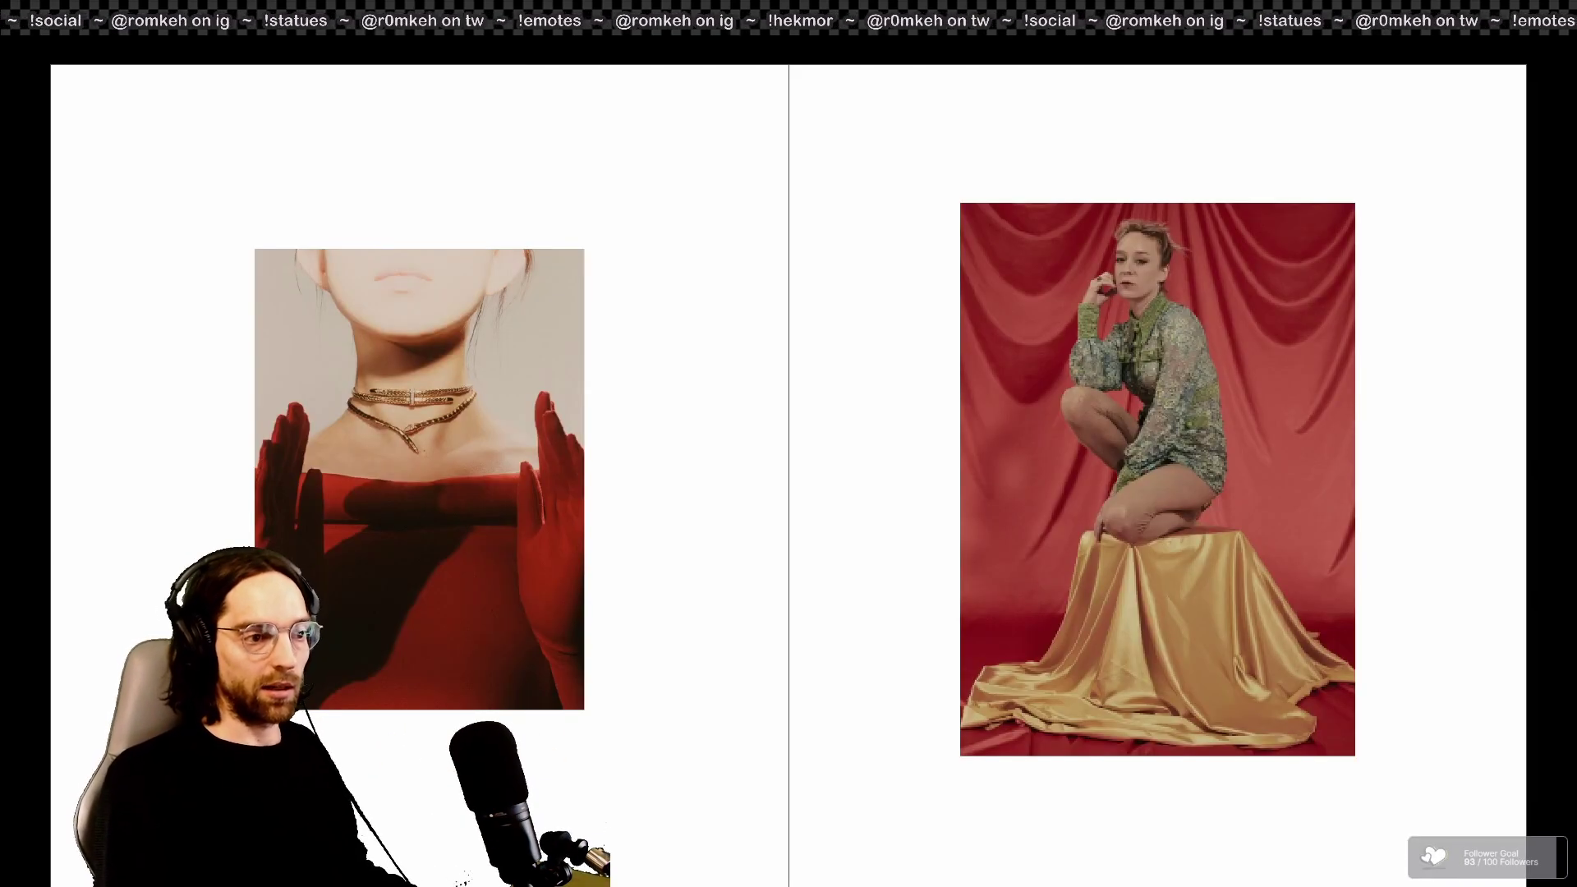
key("Right")
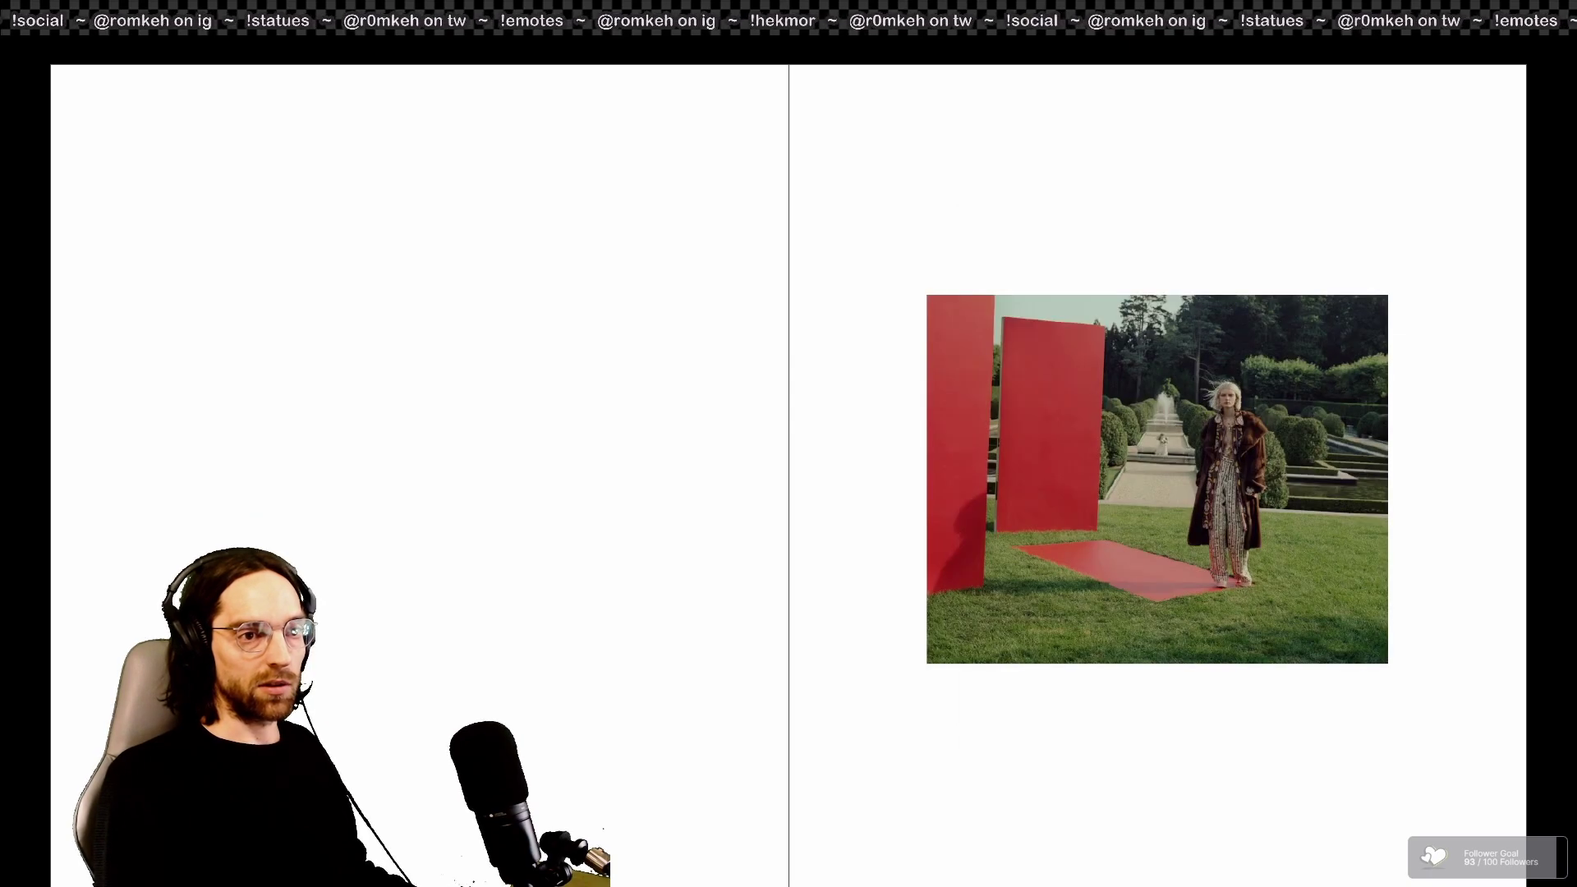
key("Right")
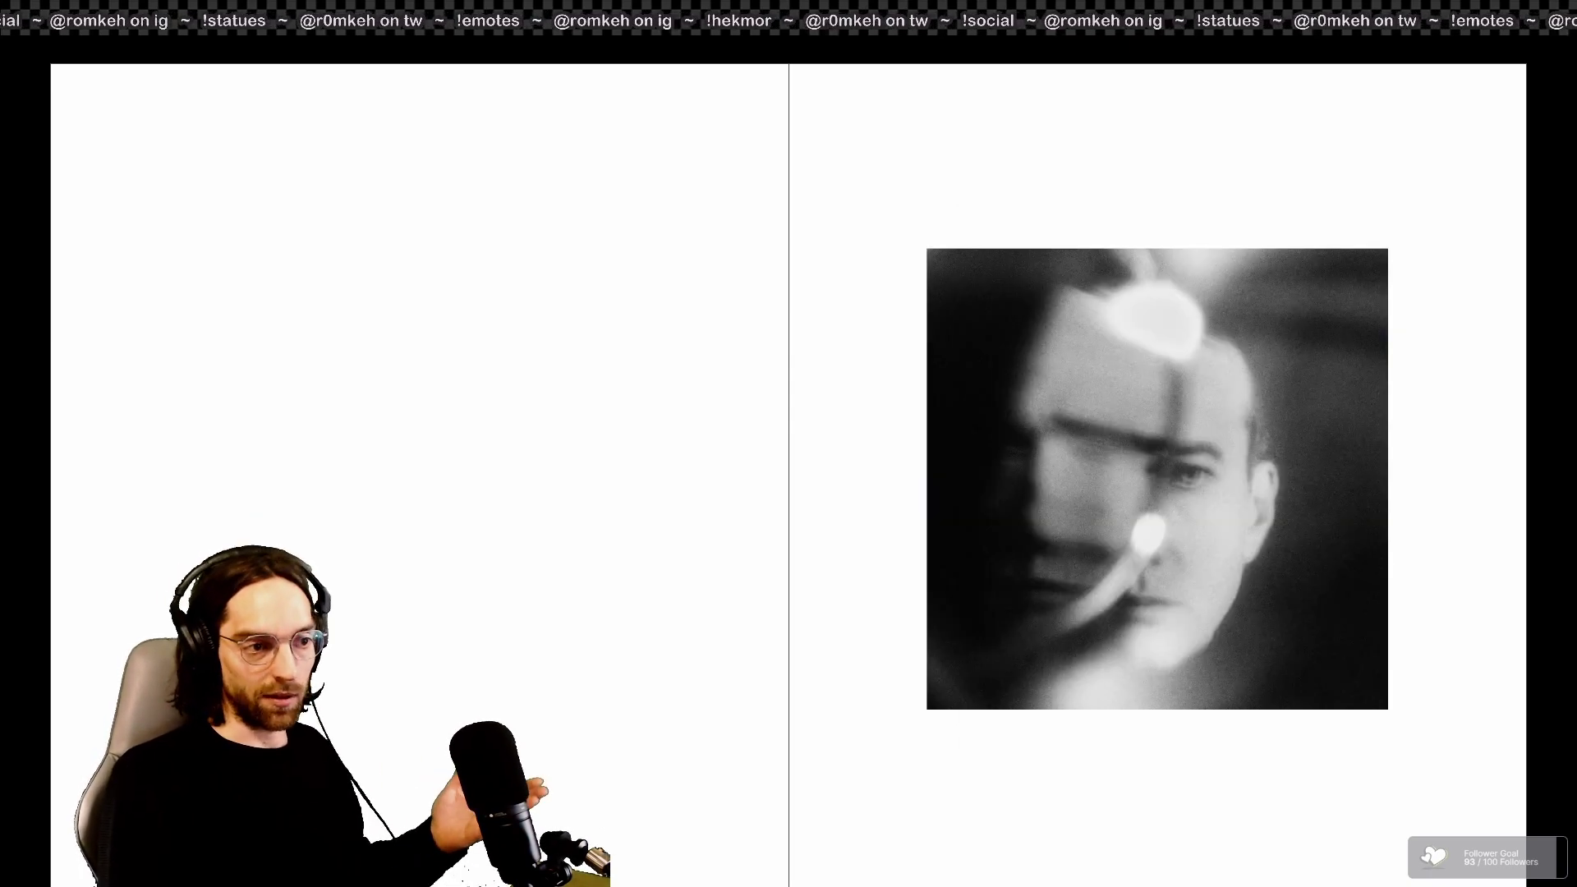
key("Right")
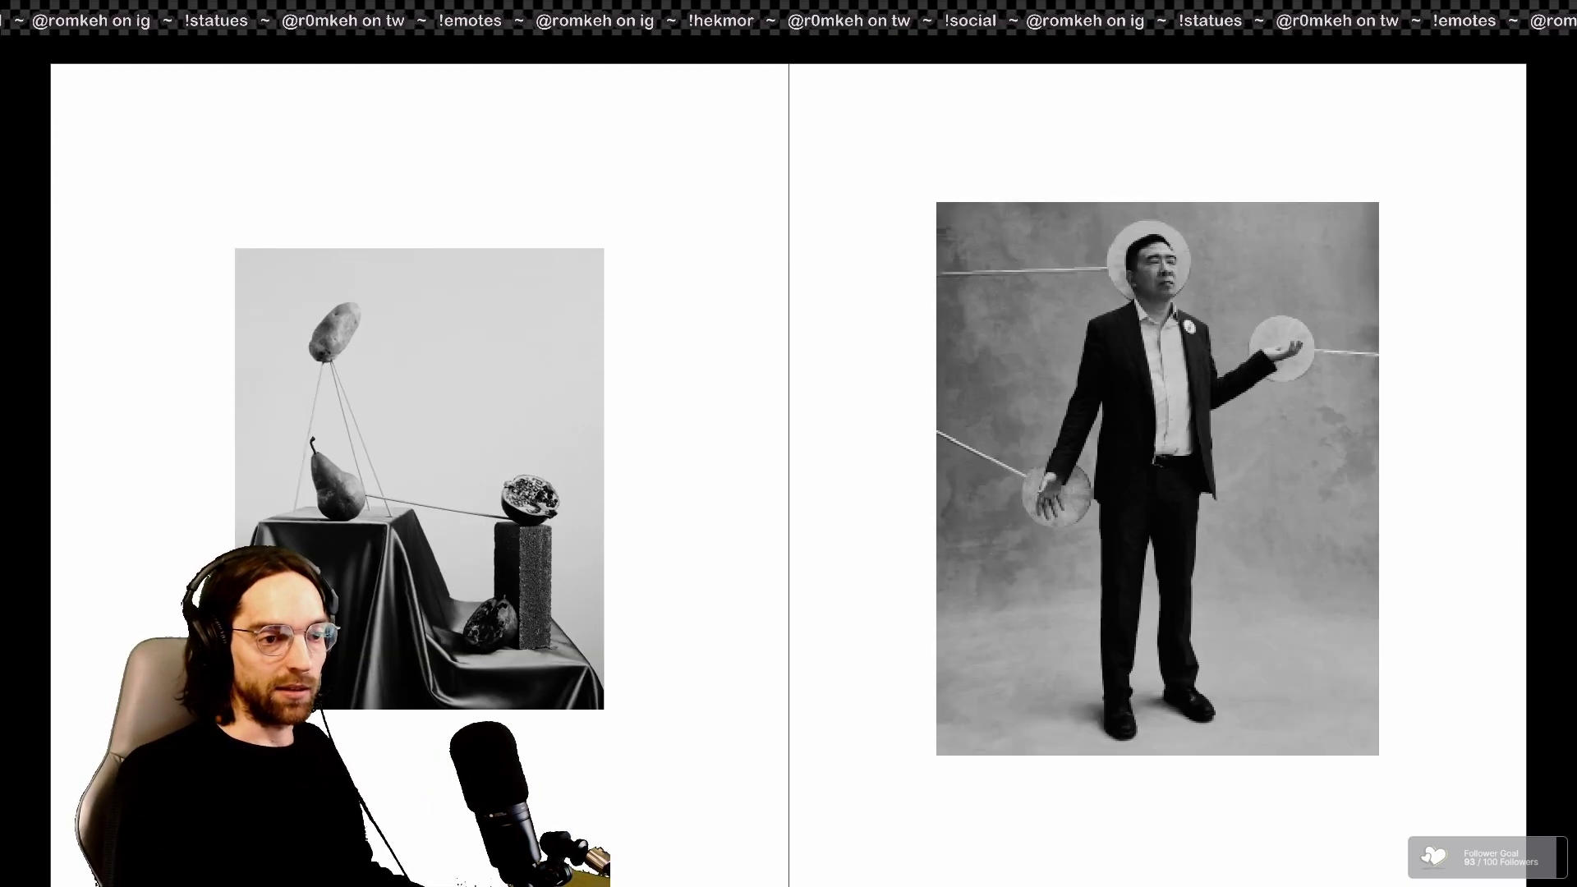
key("Right")
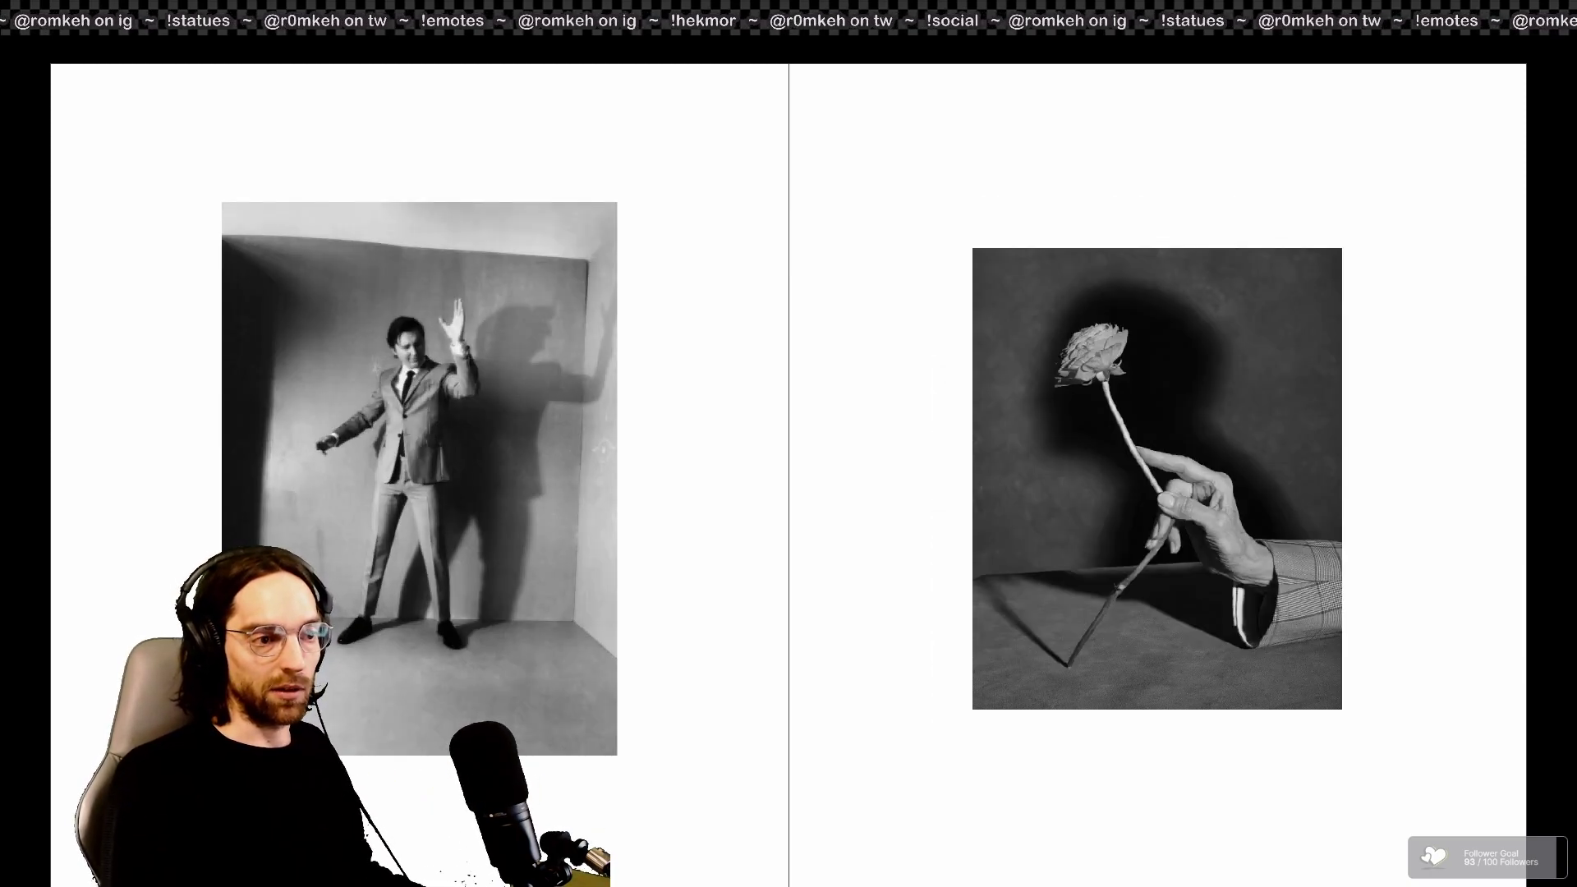
key("Right")
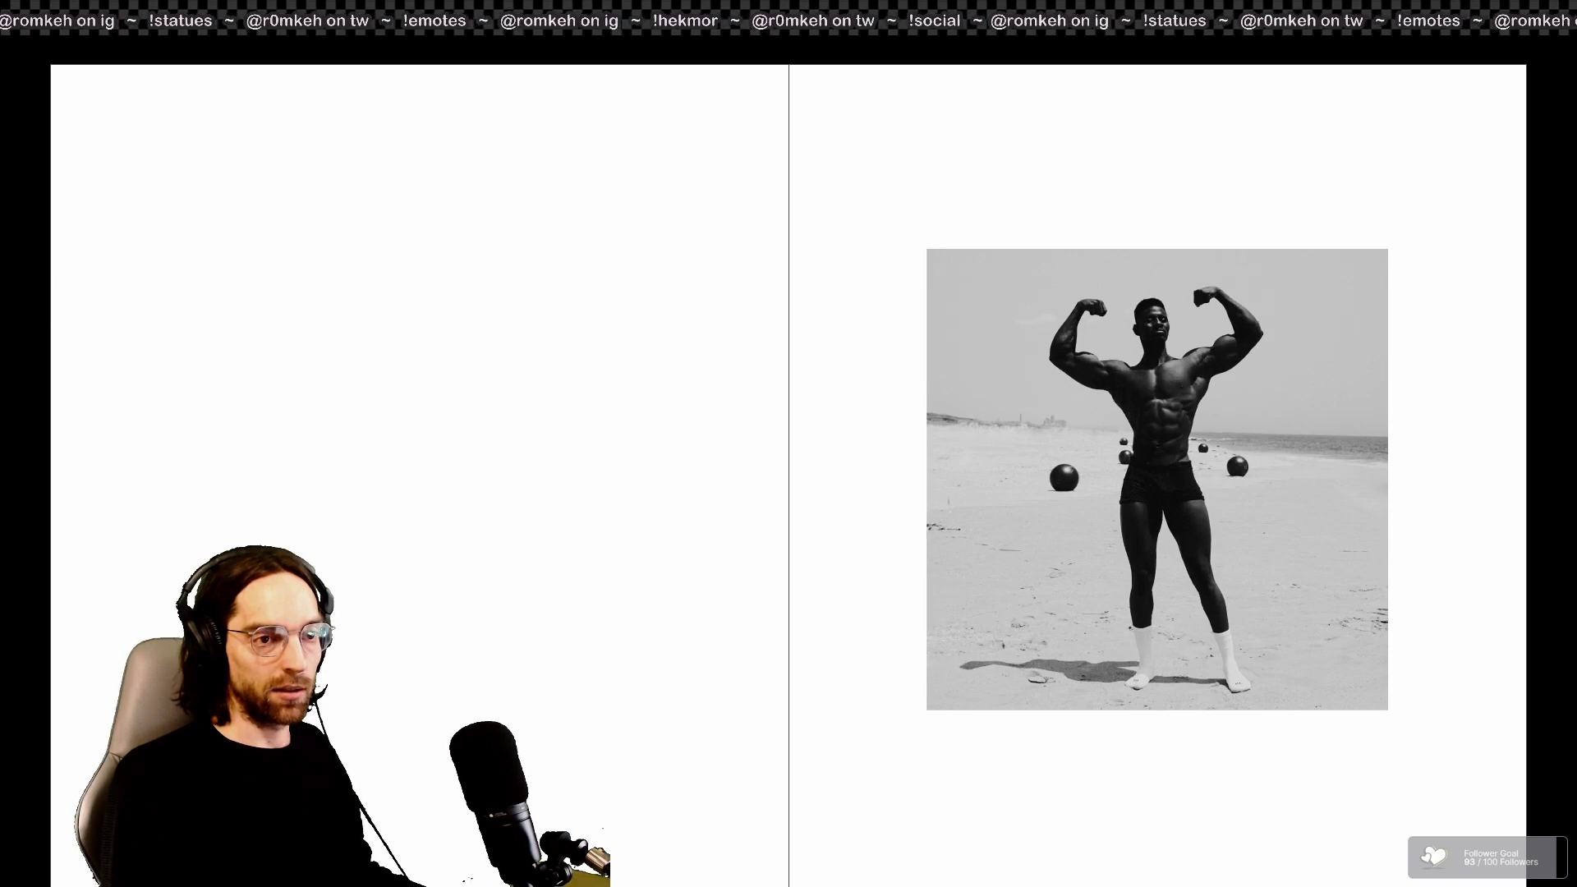
key("Right")
key("Right")
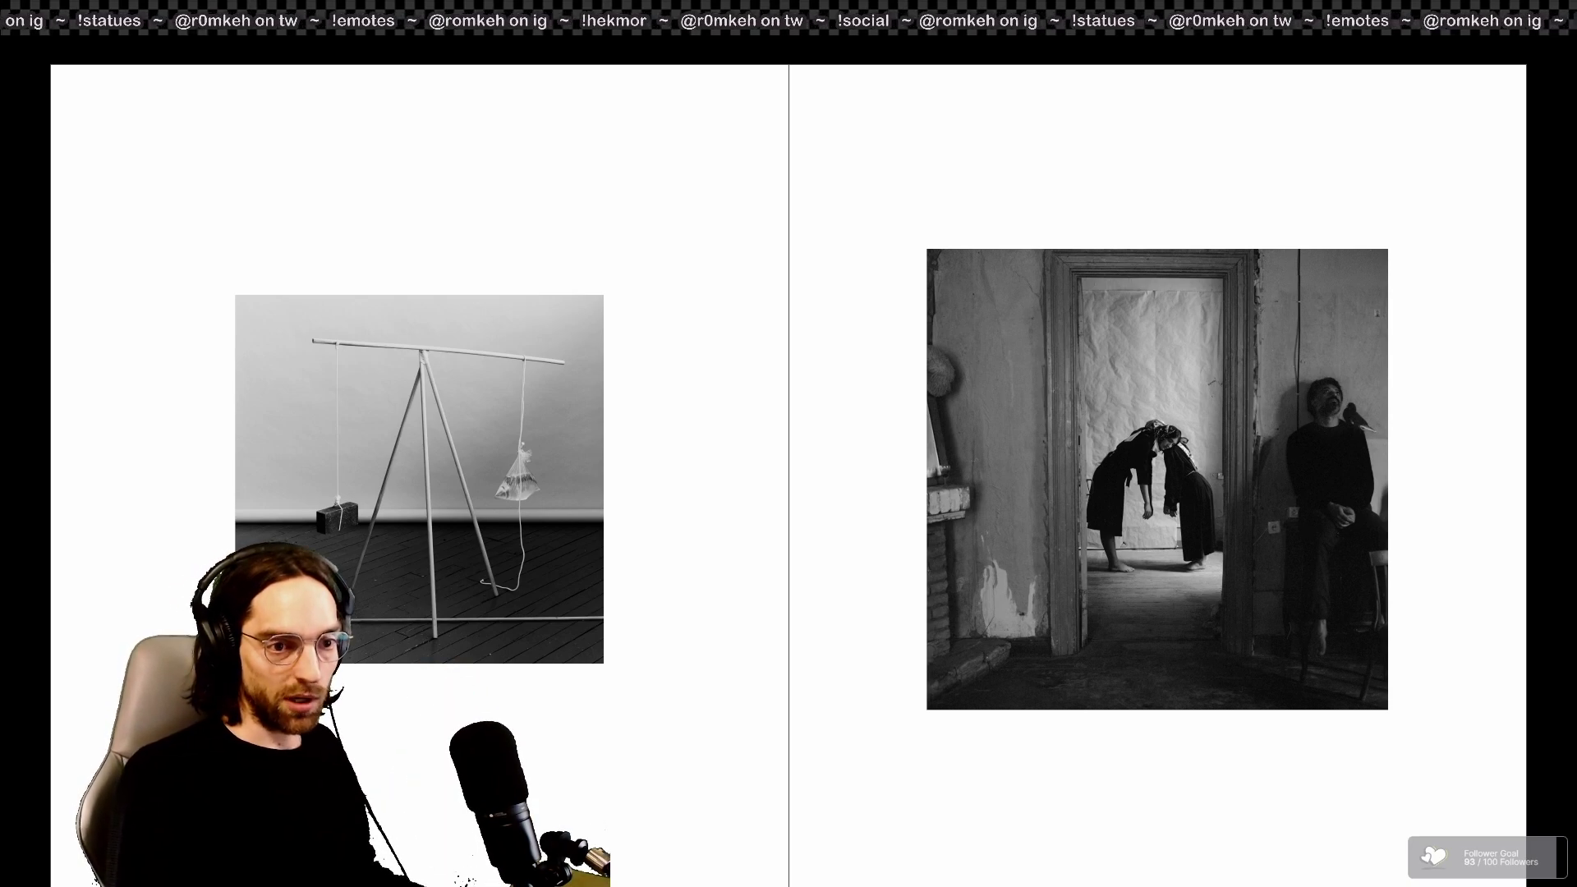
key("Right")
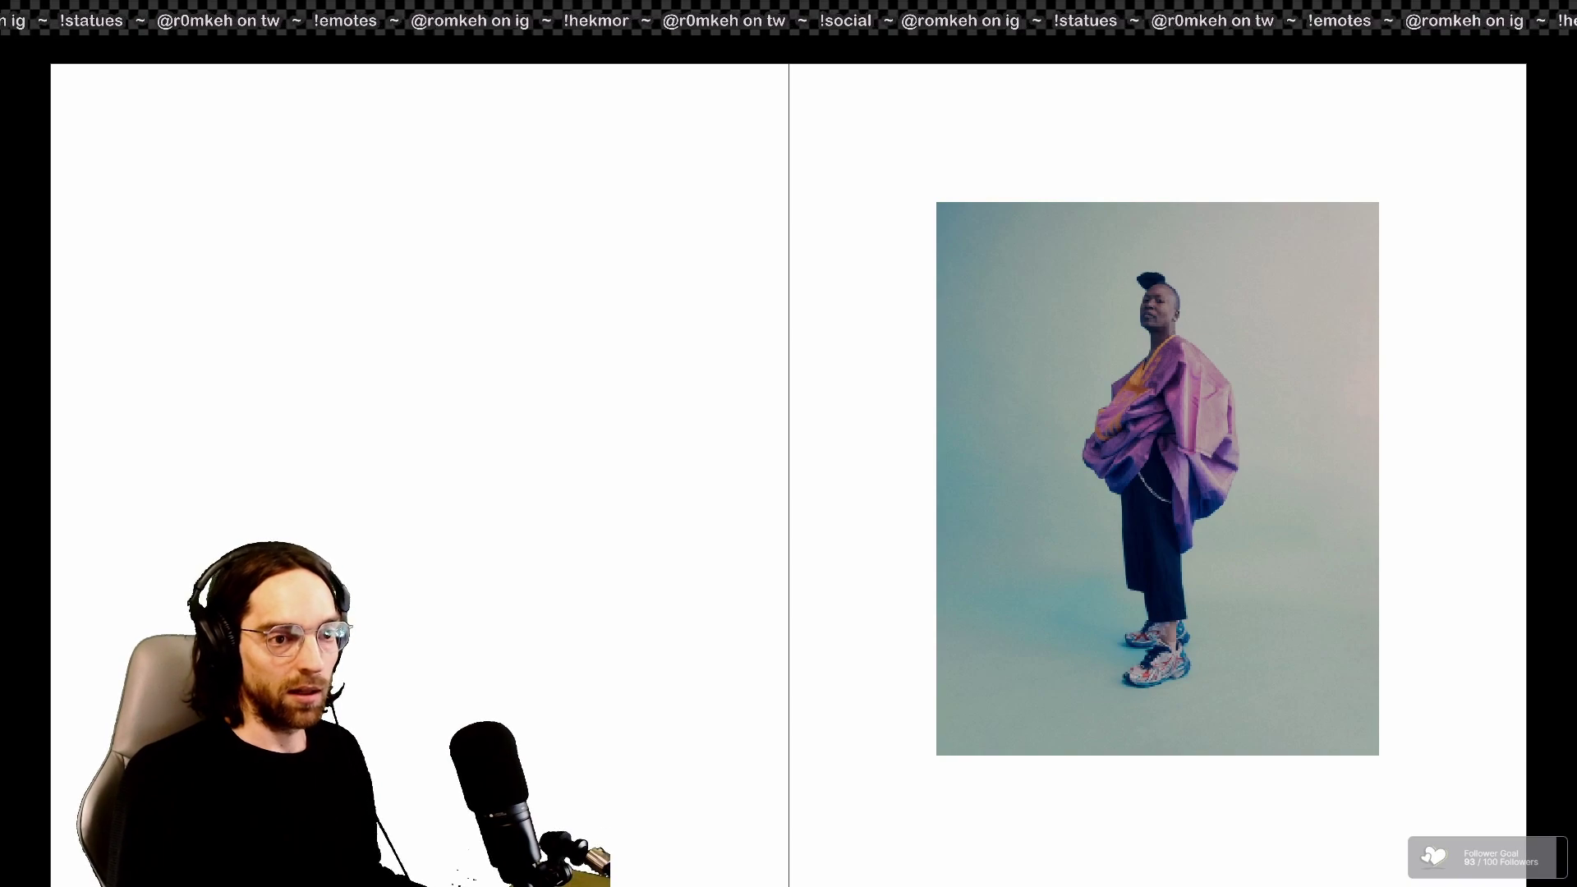
key("Right")
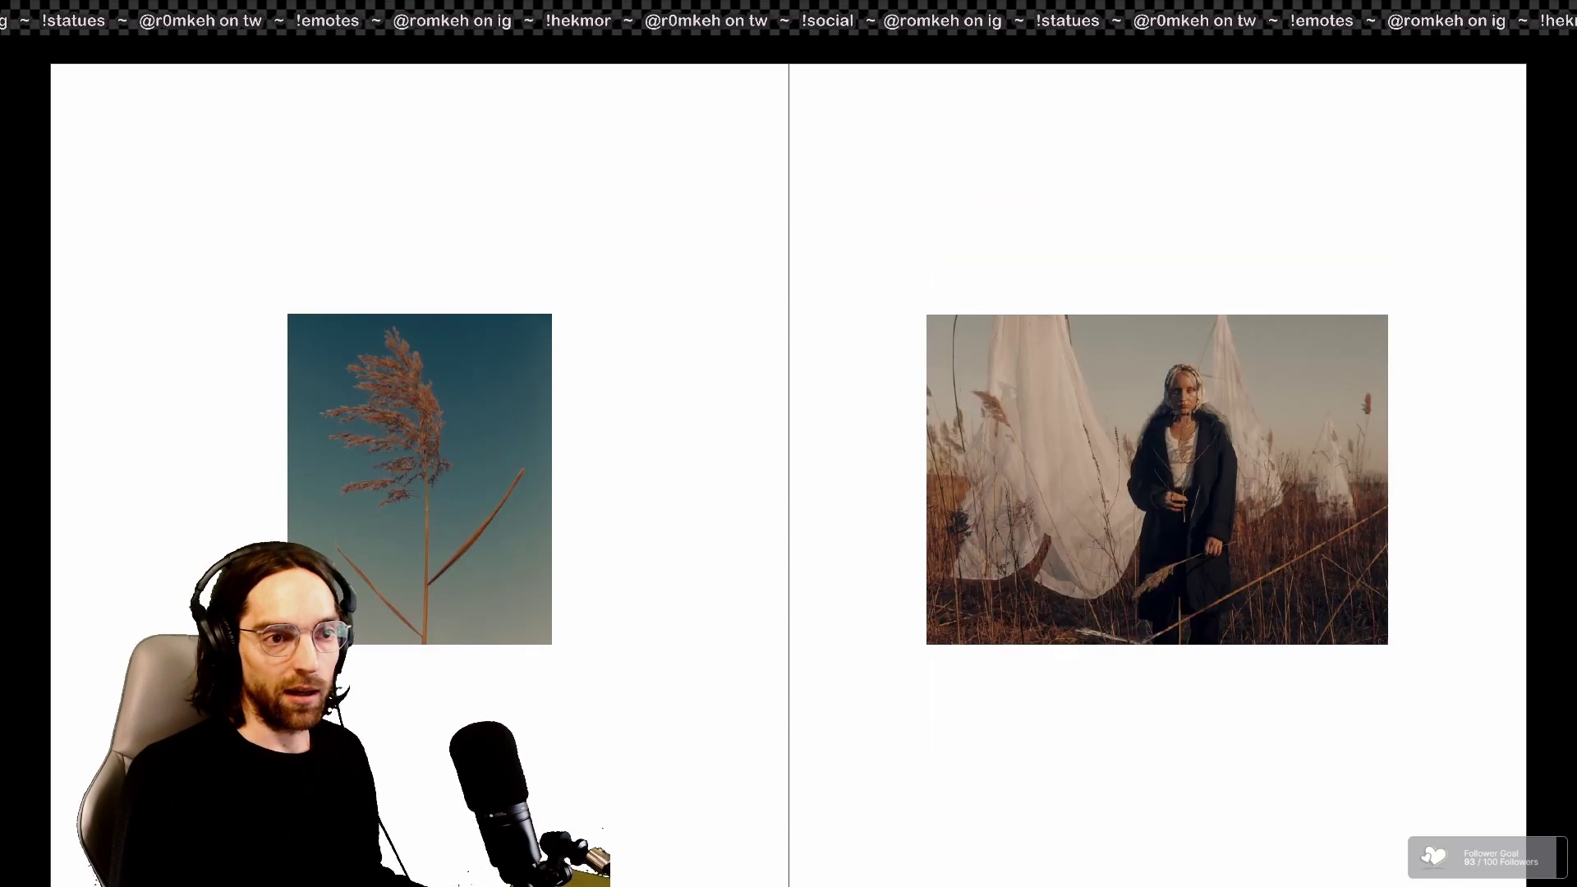
key("Right")
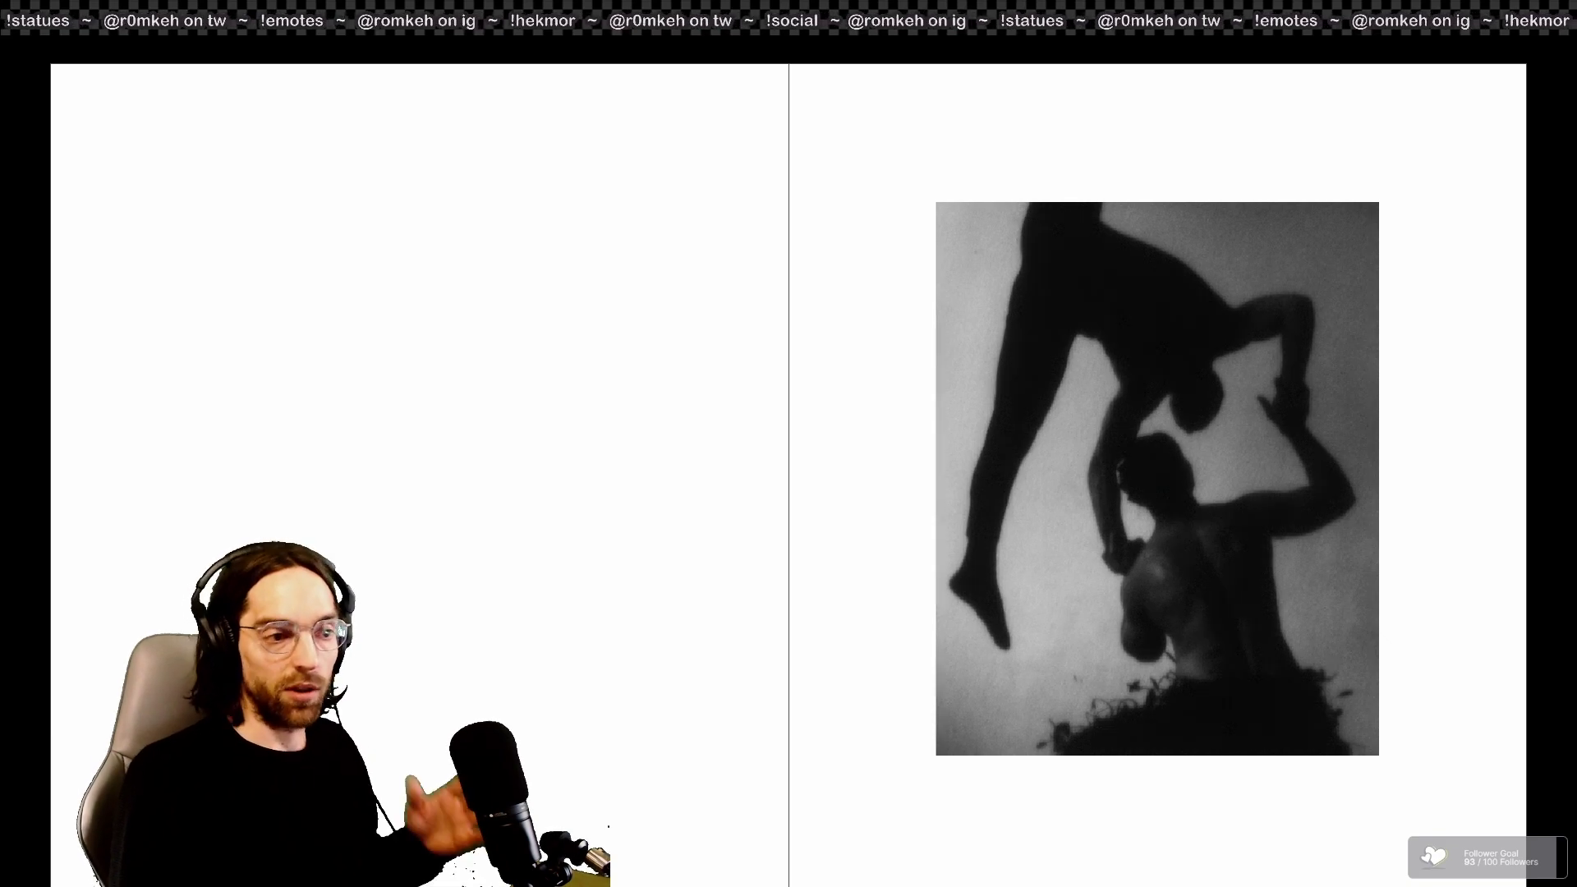
key("Right")
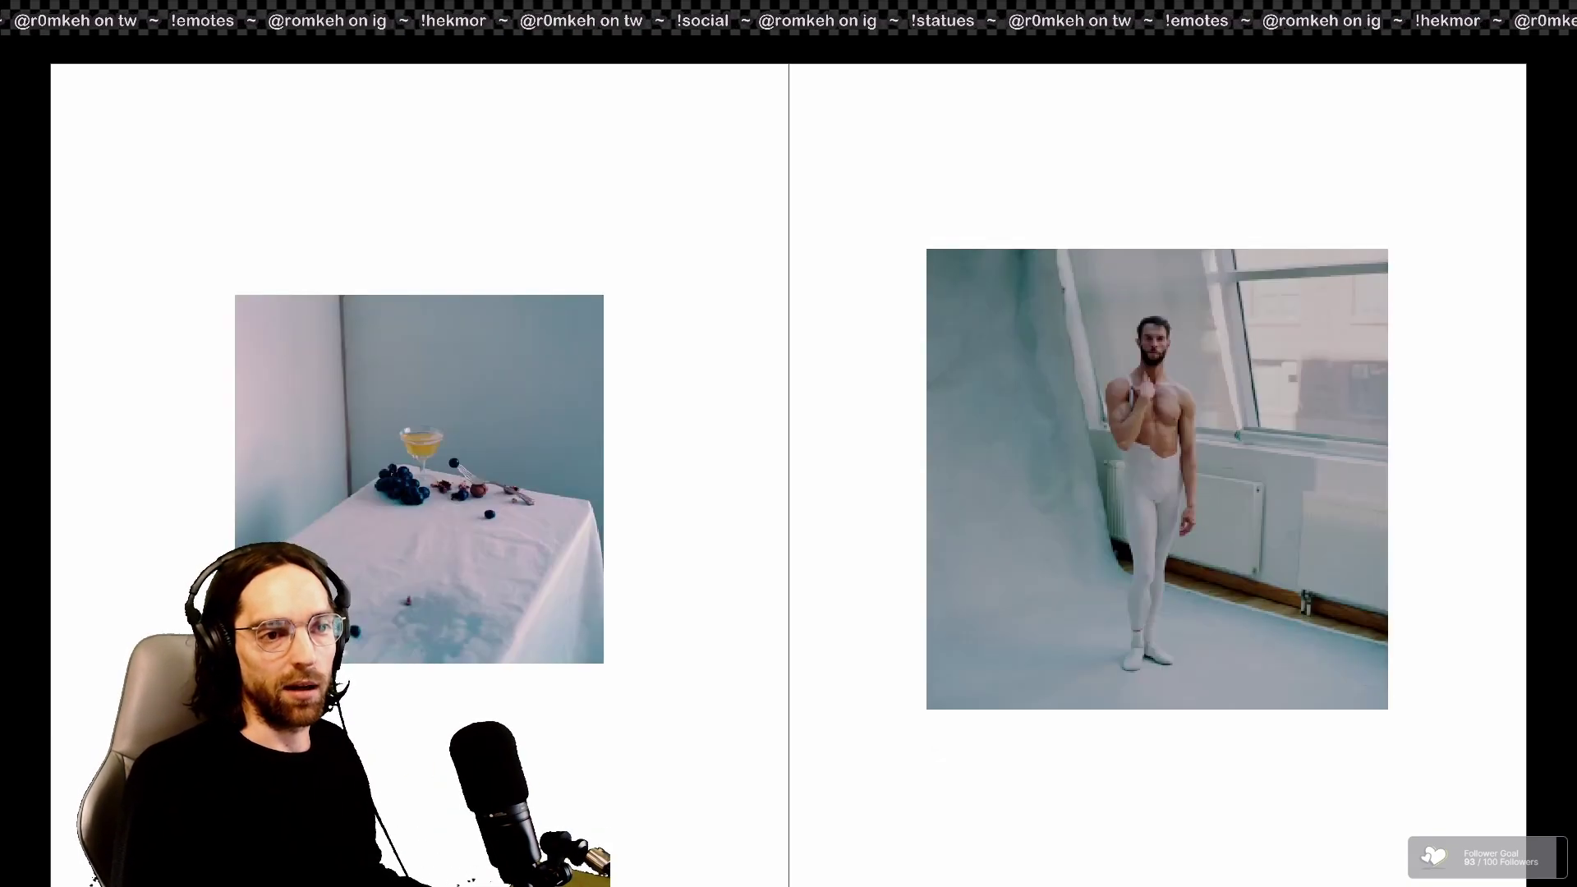
key("Right")
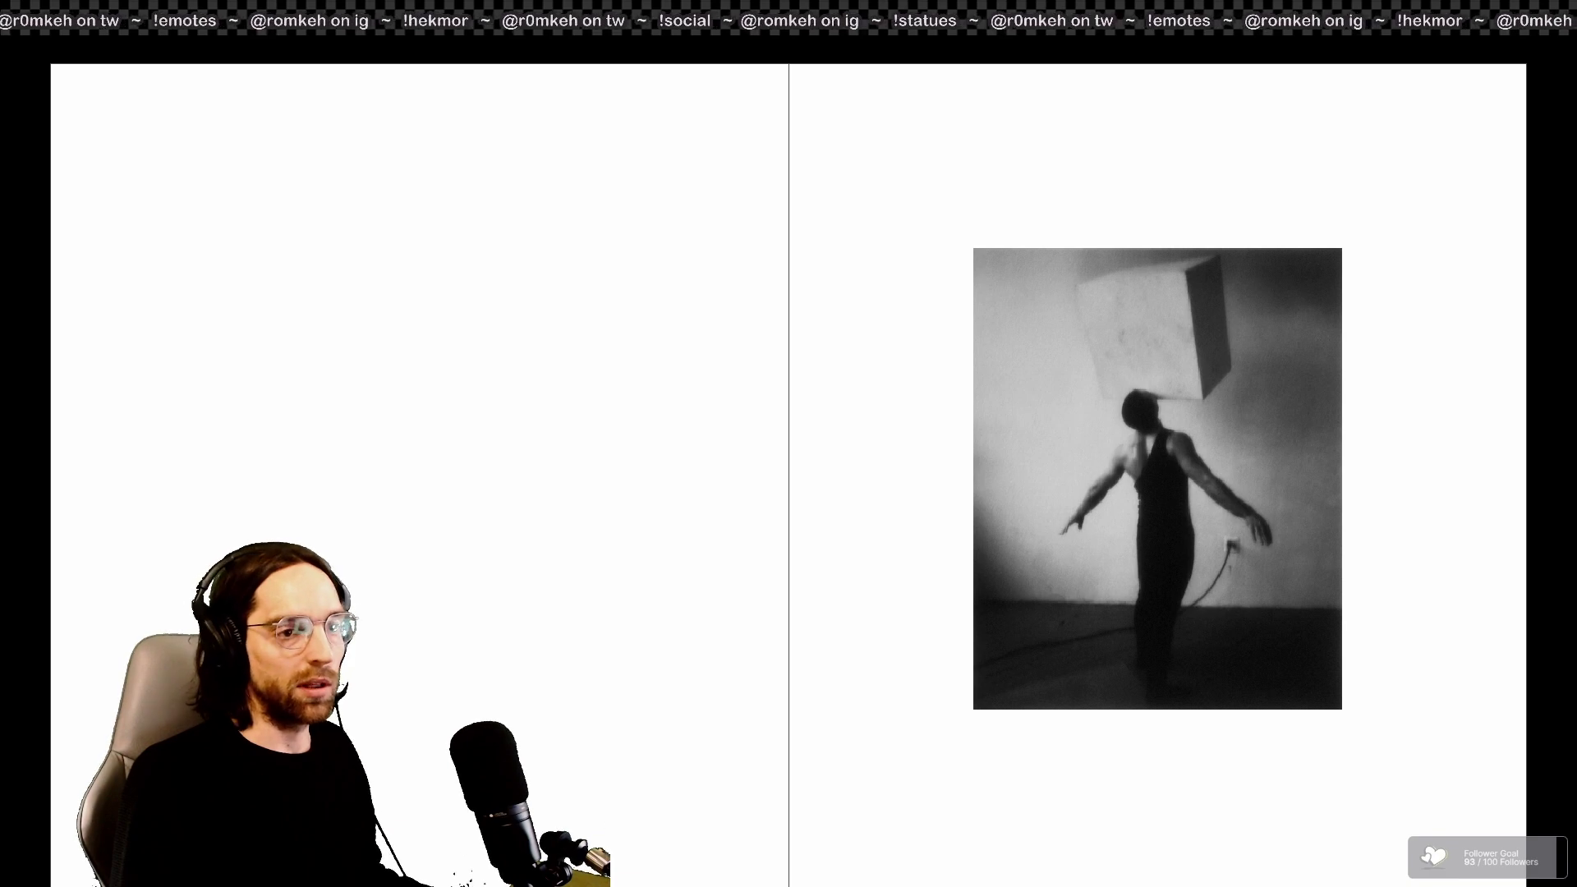
key("Right")
key("Right")
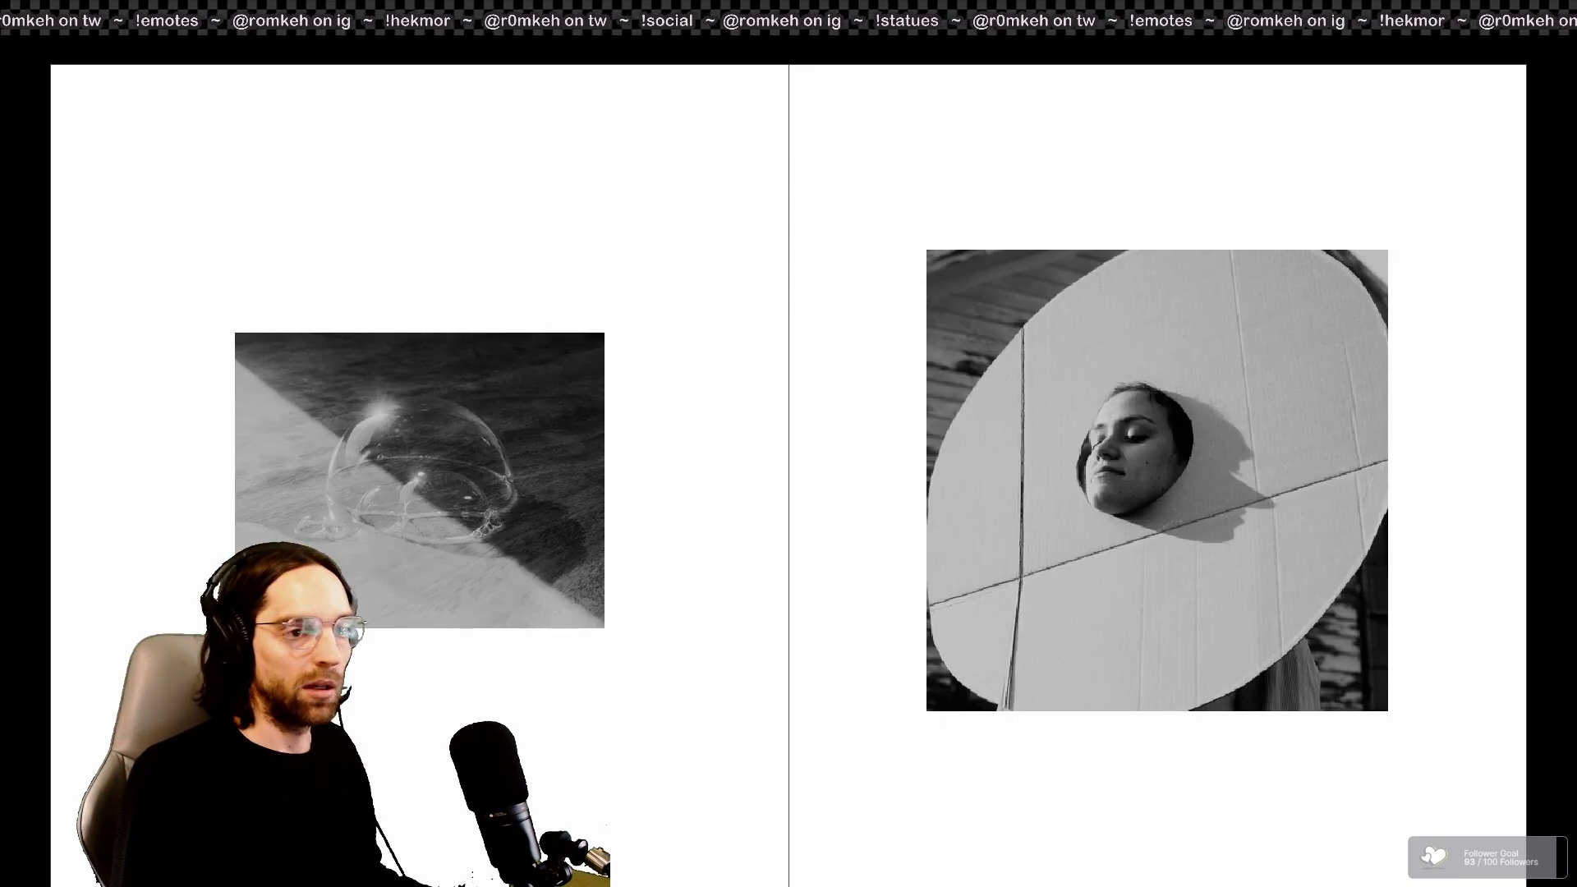
key("Right")
key("Right")
key("Right")
key("Right")
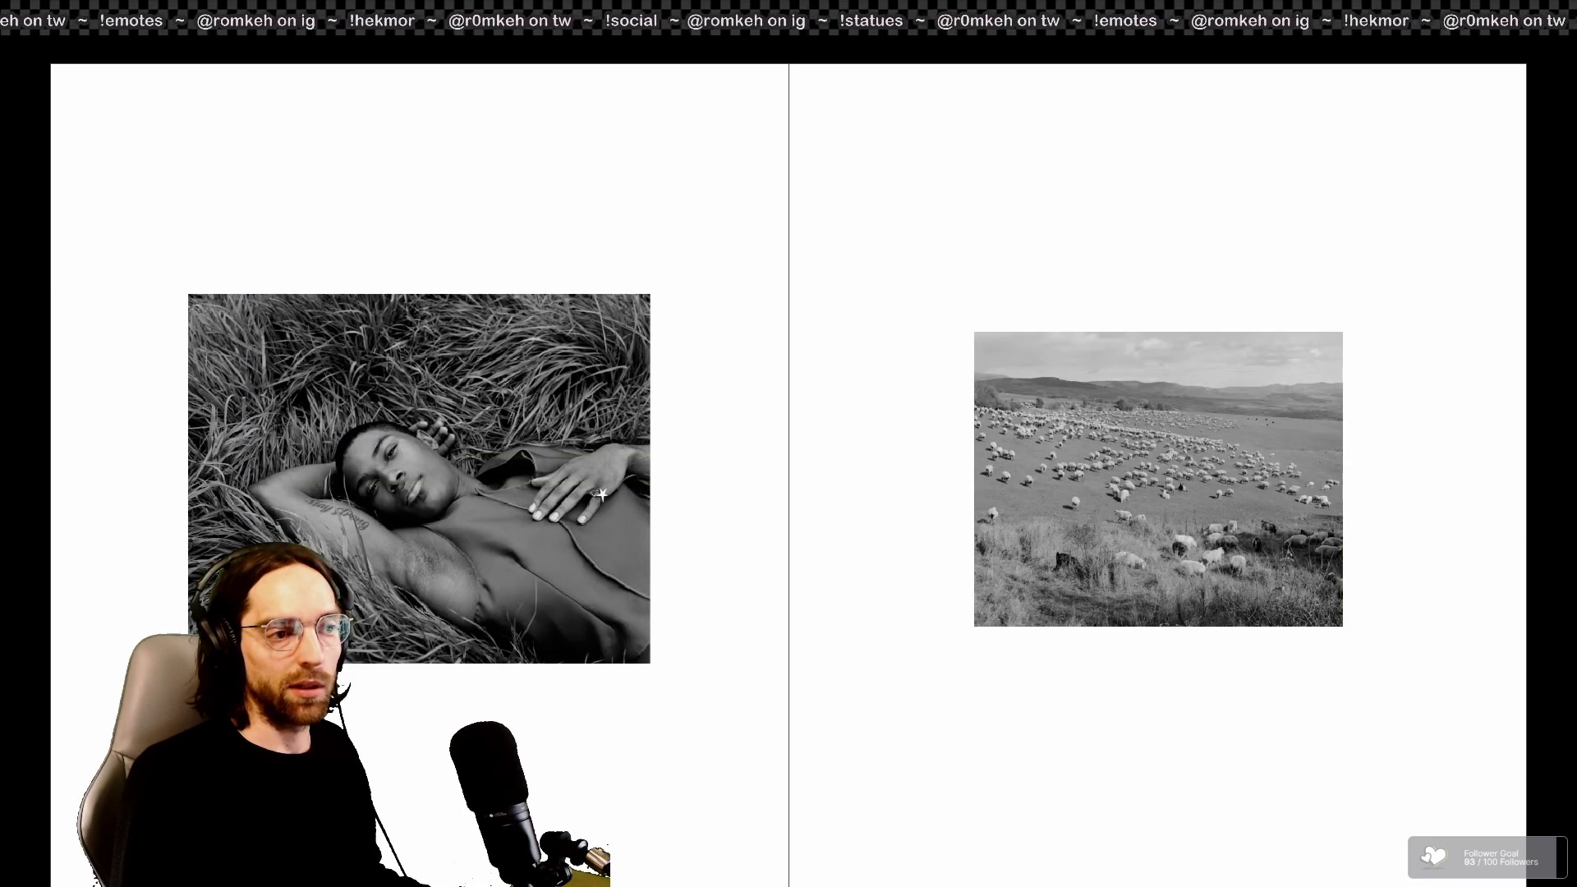
key("Right")
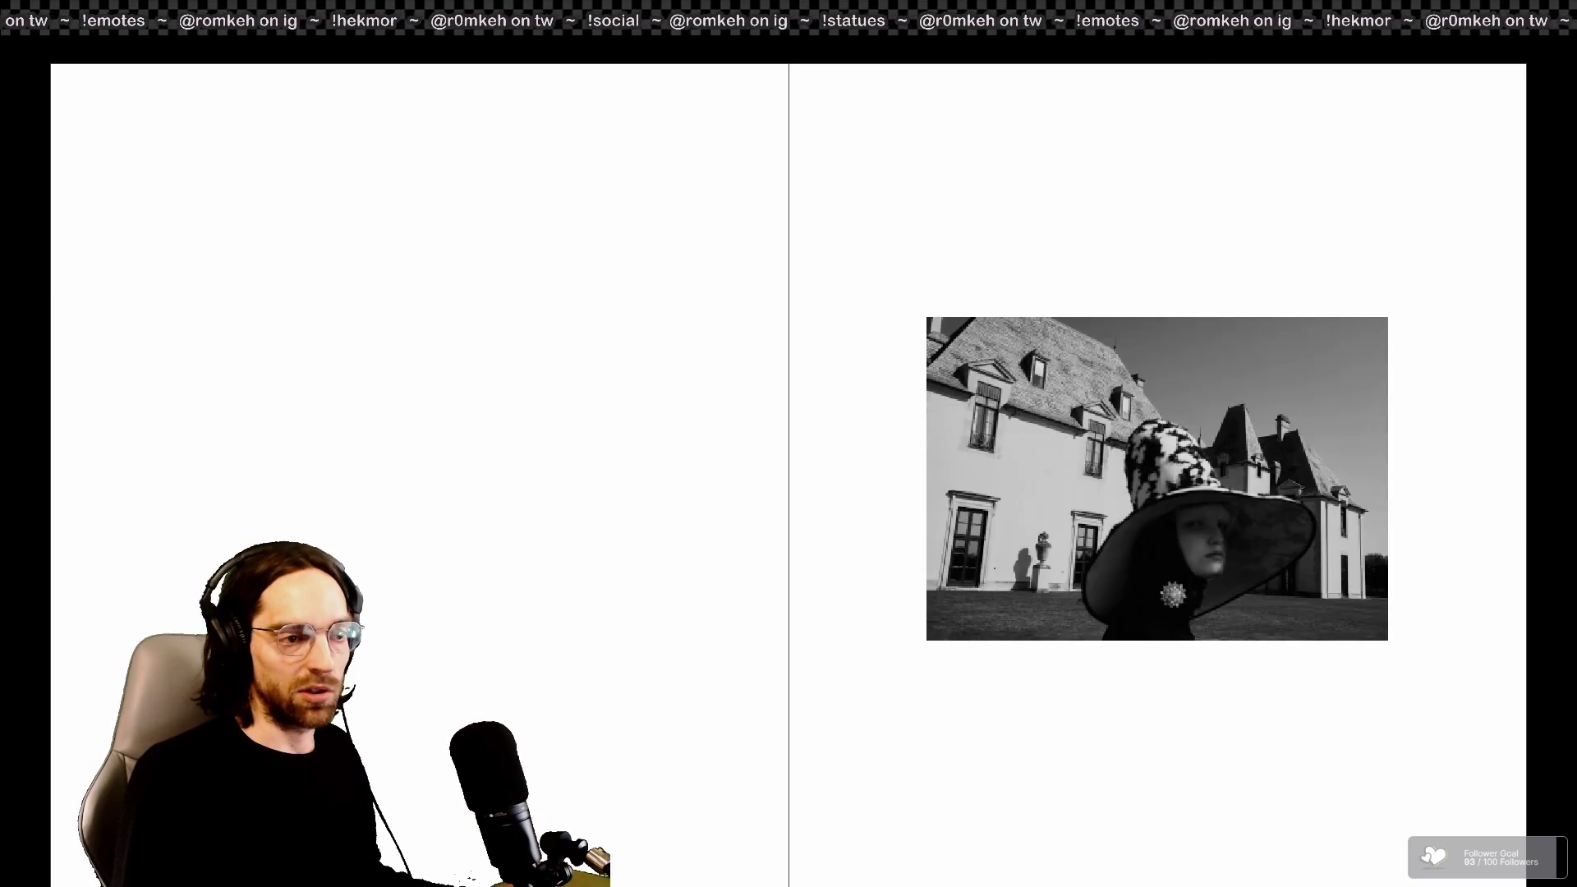
key("Right")
key("Right")
key("Right")
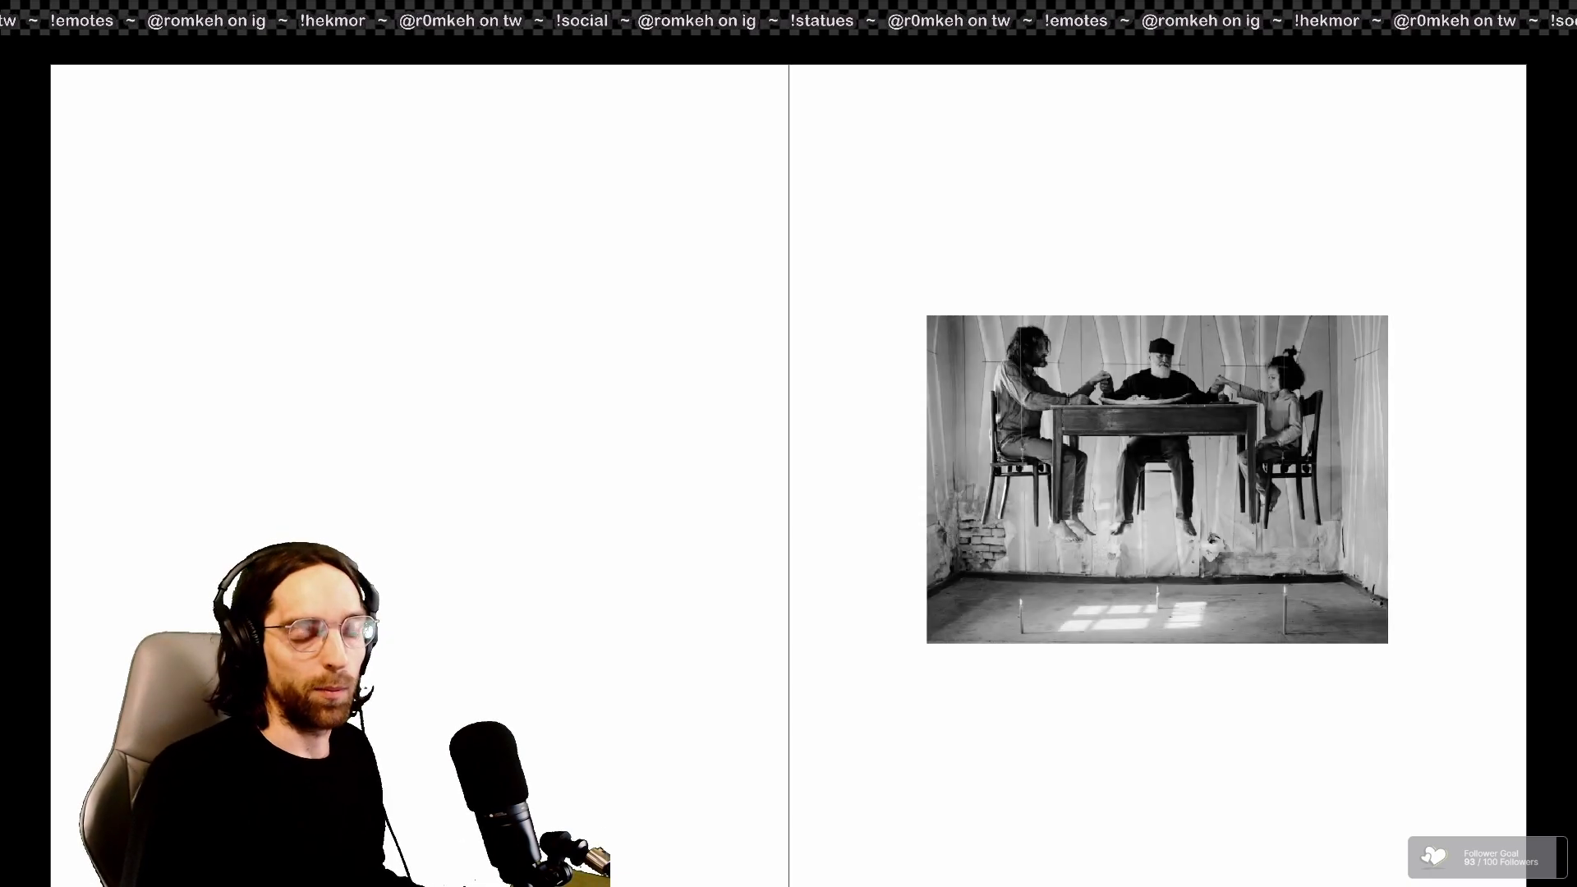
key("Right")
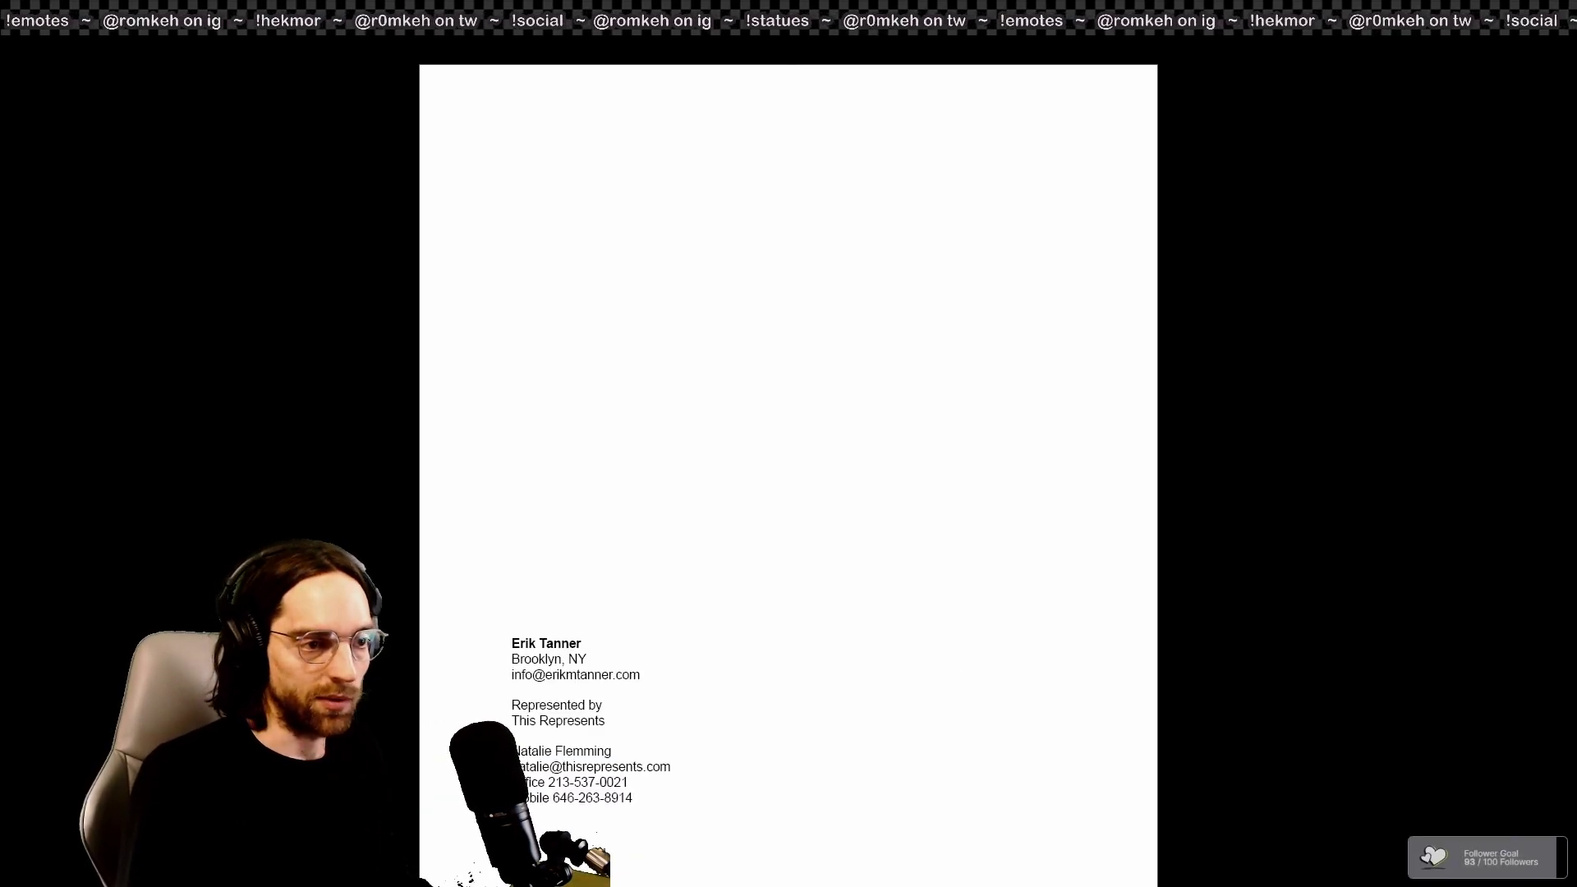
Step: Page back four spreads, then exit Presentation mode to normal layout
key("Left")
key("Left")
key("Left")
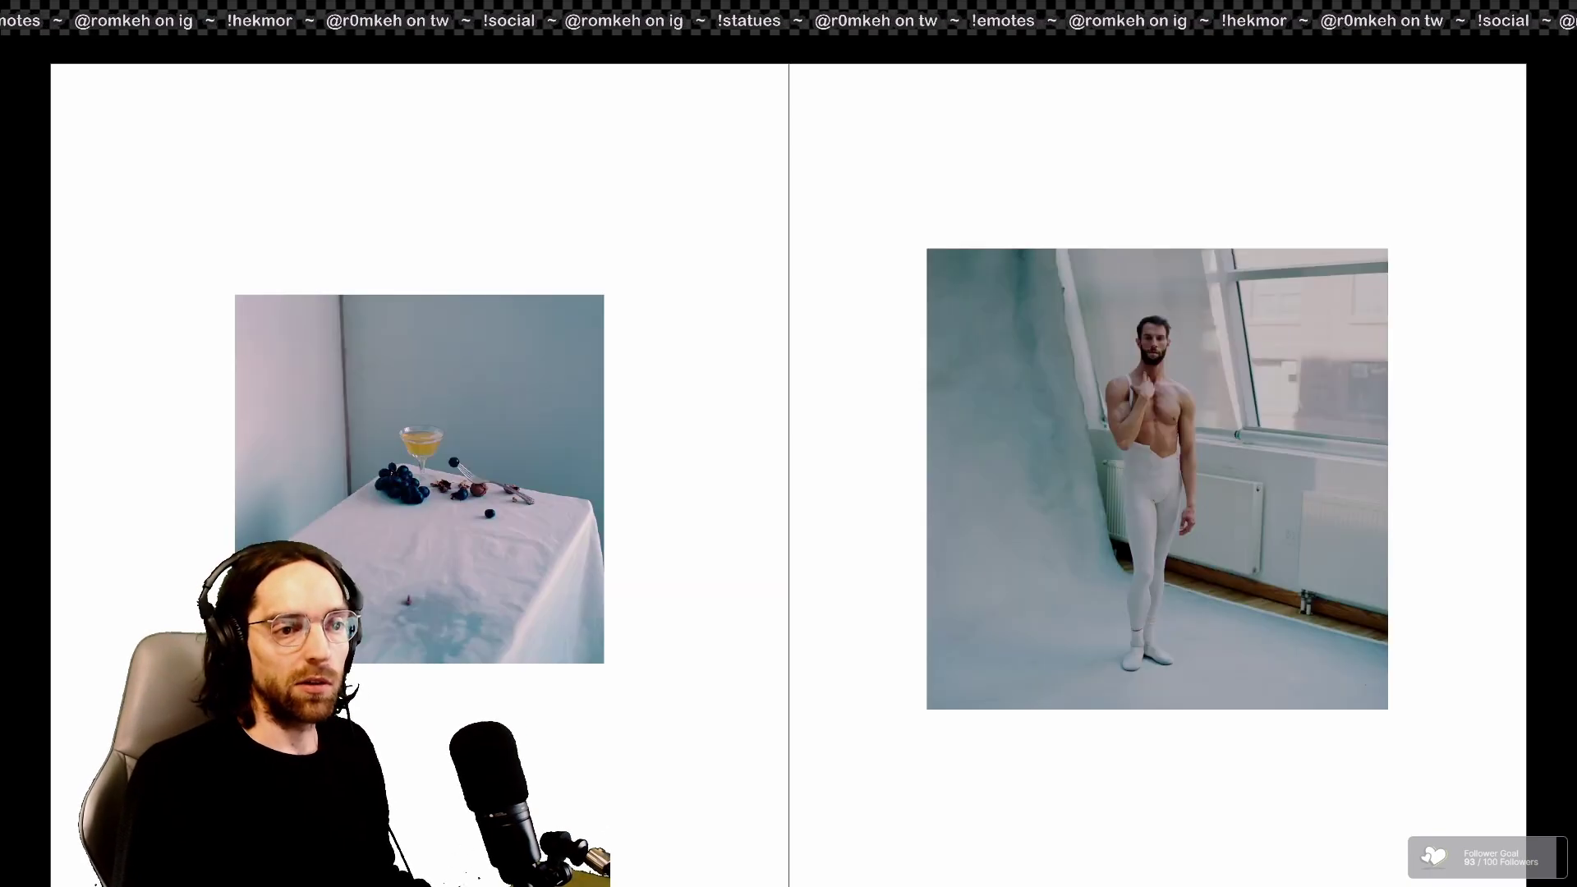
key("Left")
key("Left")
key("Left")
key("Left")
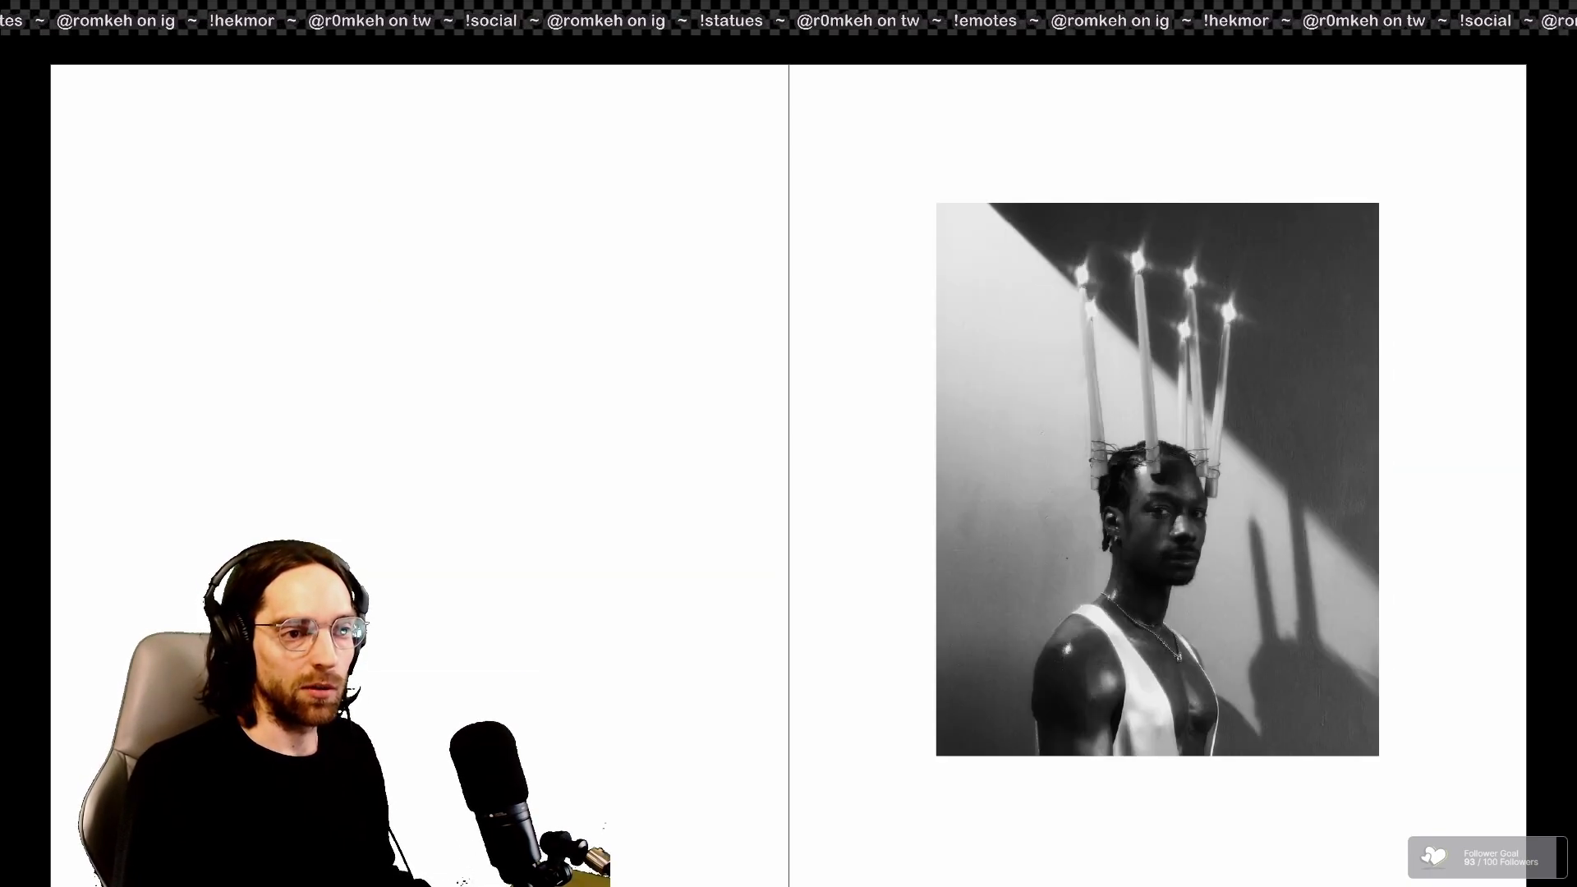
key("Left")
key("Left")
key("Left")
key("Left")
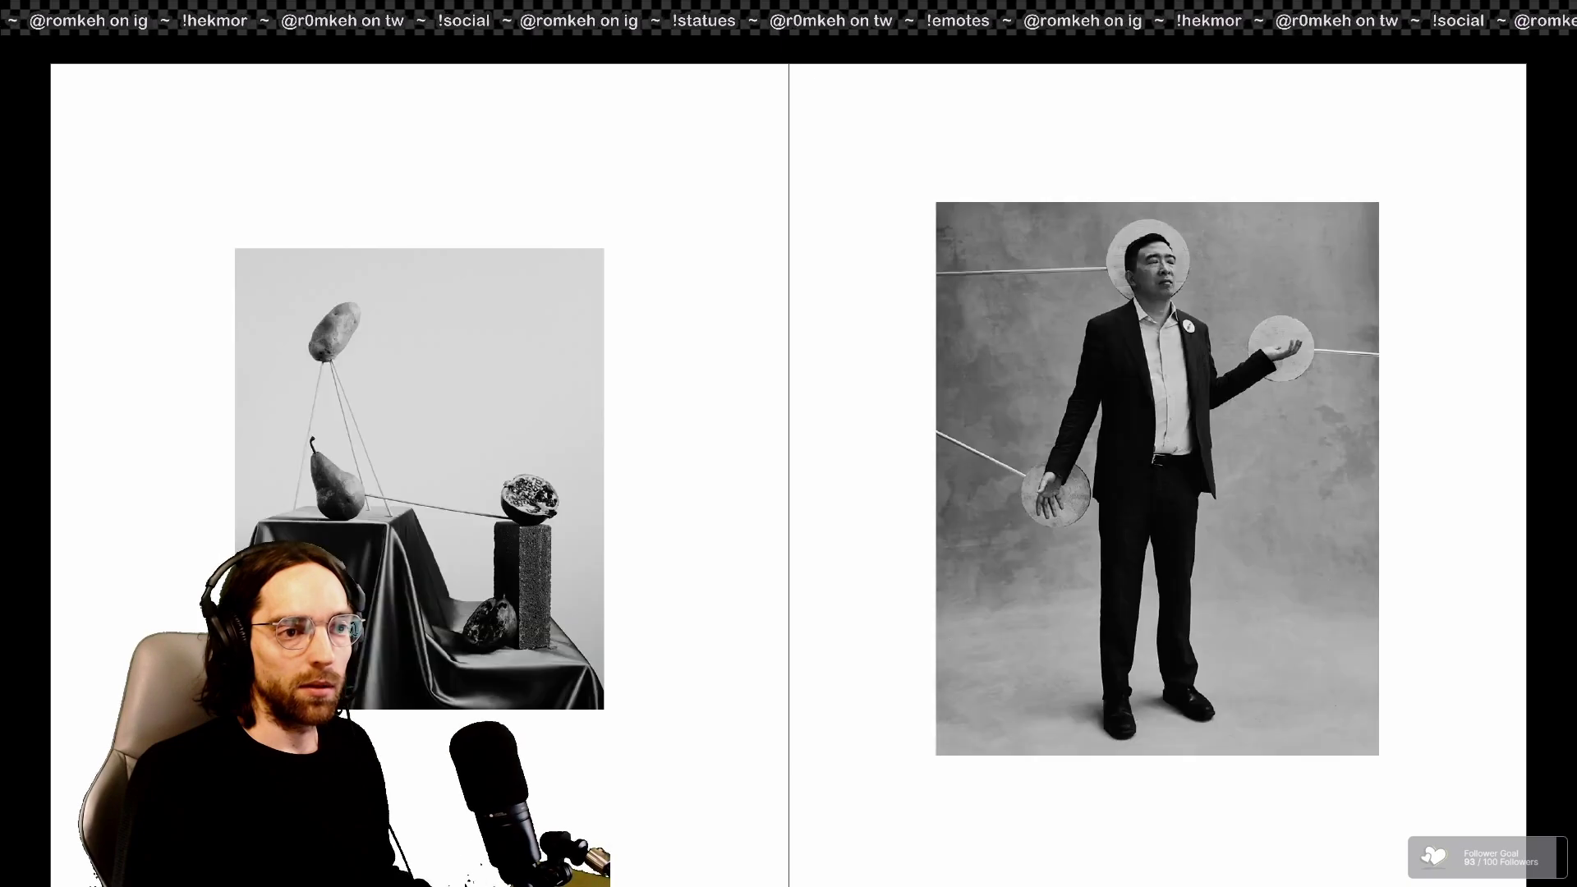
key("Left")
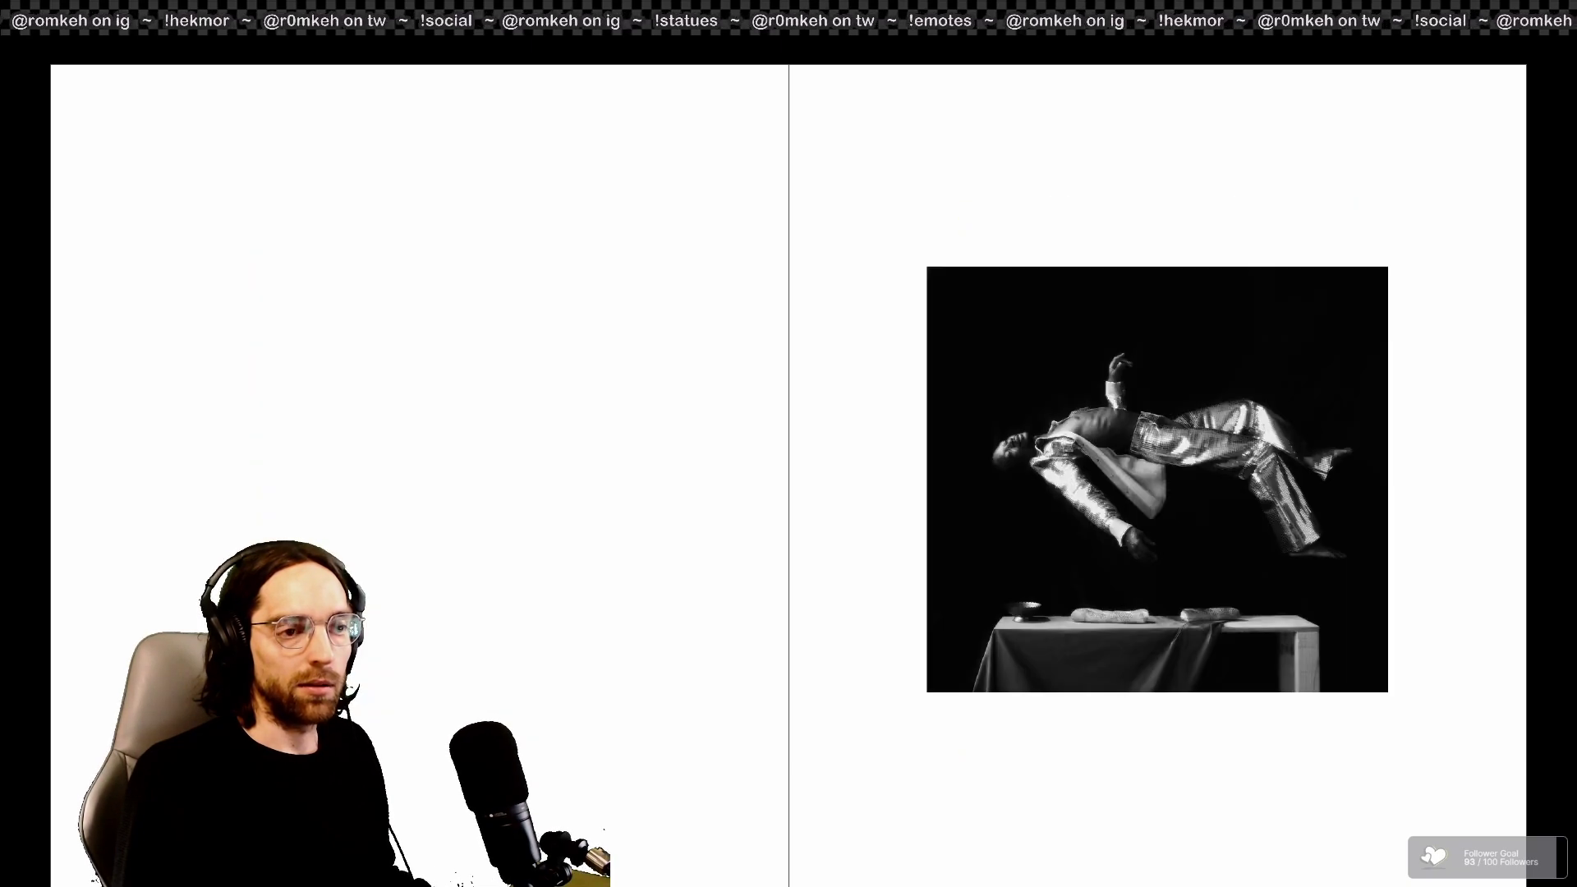
key("Escape")
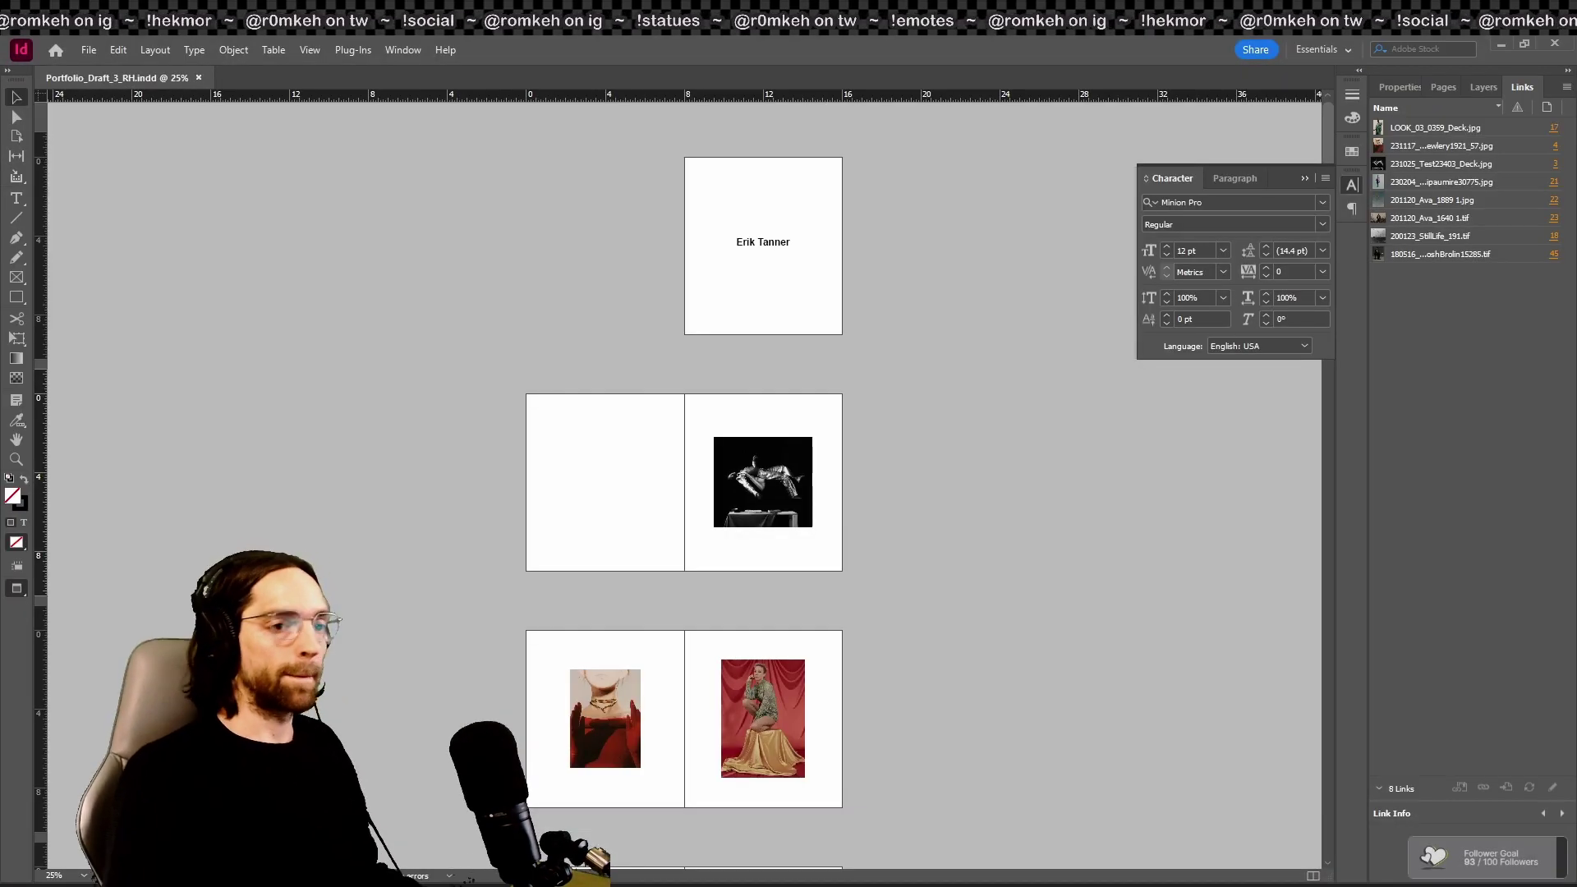
Step: Close the character formatting panel, show guides again, and zoom in on the floating-man photo
scroll(982, 635, "up", 3)
scroll(1135, 654, "down", 1)
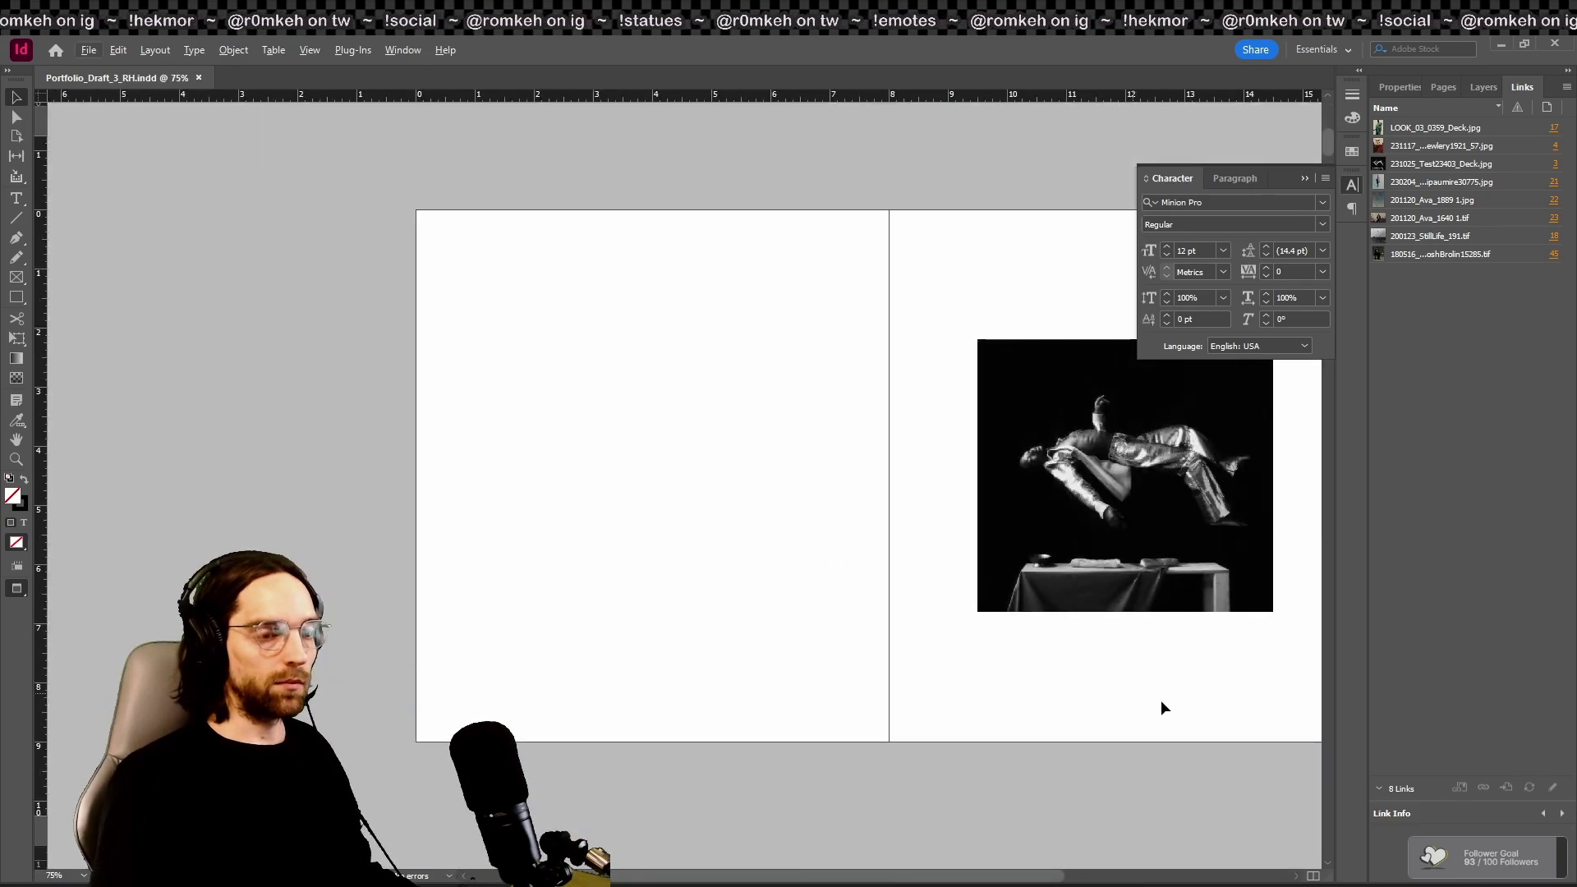
left_click(1347, 187)
key("w")
left_click(948, 410)
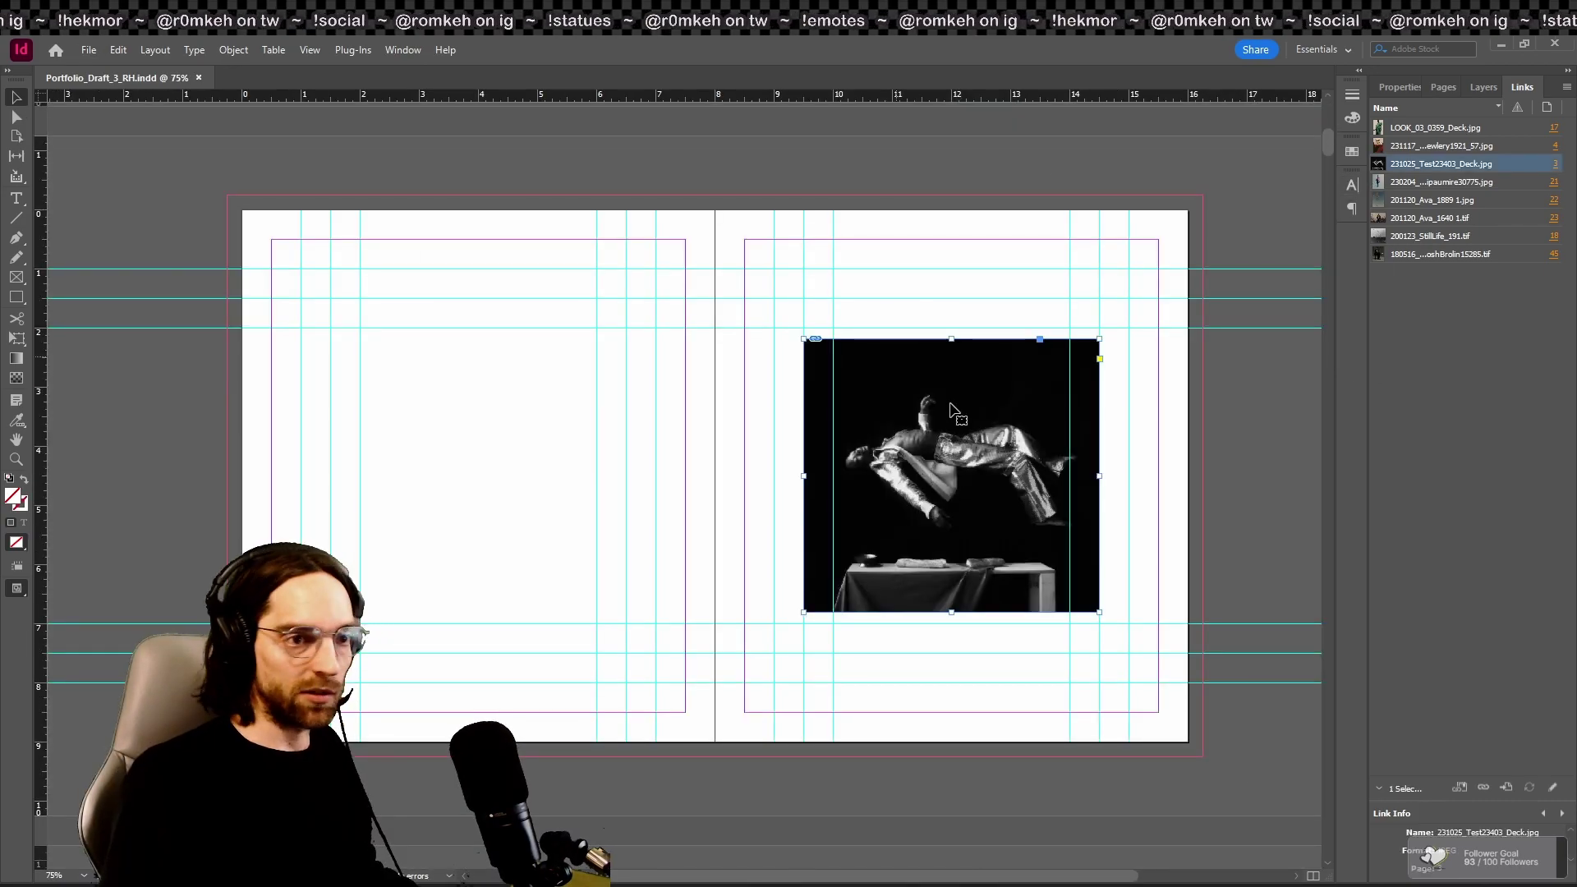
key("ctrl+equal")
key("ctrl+equal")
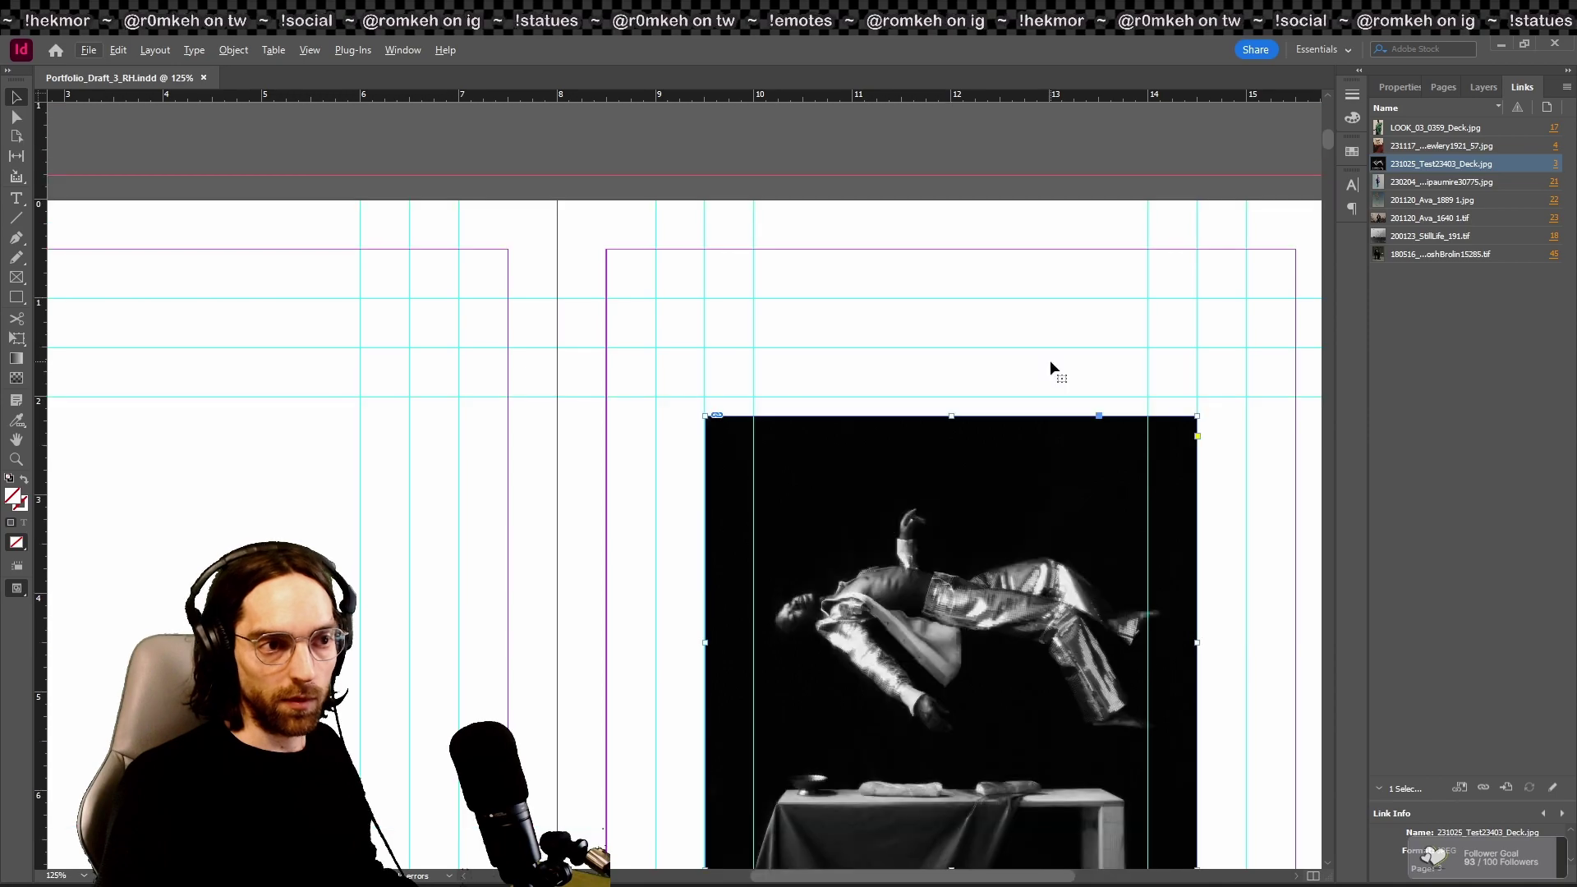
key("ctrl+minus")
key("ctrl+minus")
Step: Drag the stray horizontal guide off the left page of spread 2–3 onto the pasteboard
scroll(1048, 368, "up", 5)
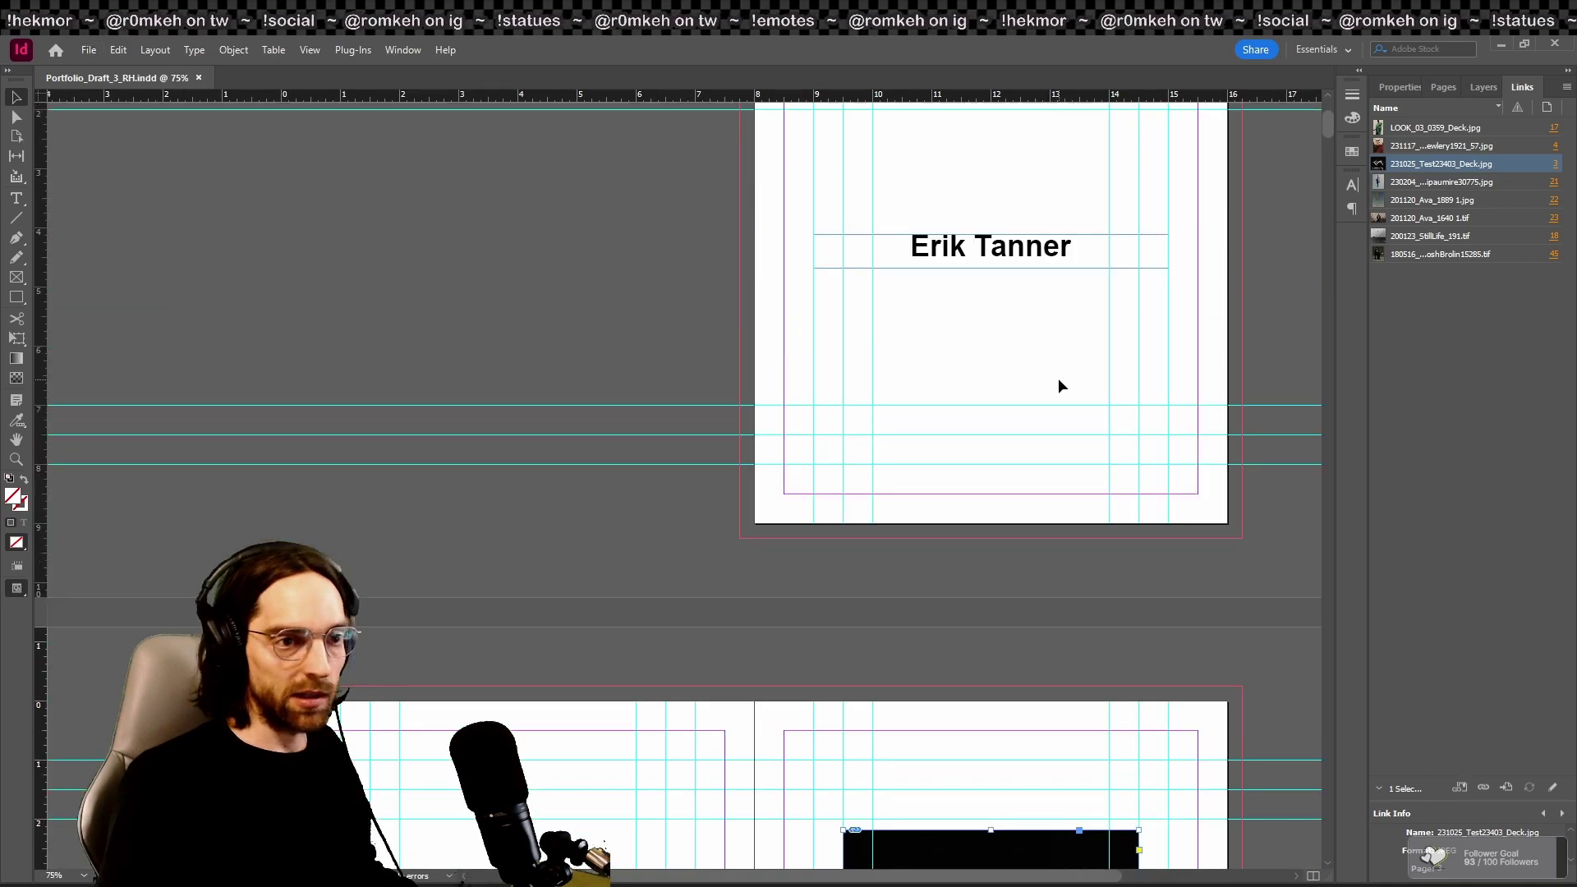
scroll(1030, 234, "down", 5)
left_click_drag(526, 94, 534, 388)
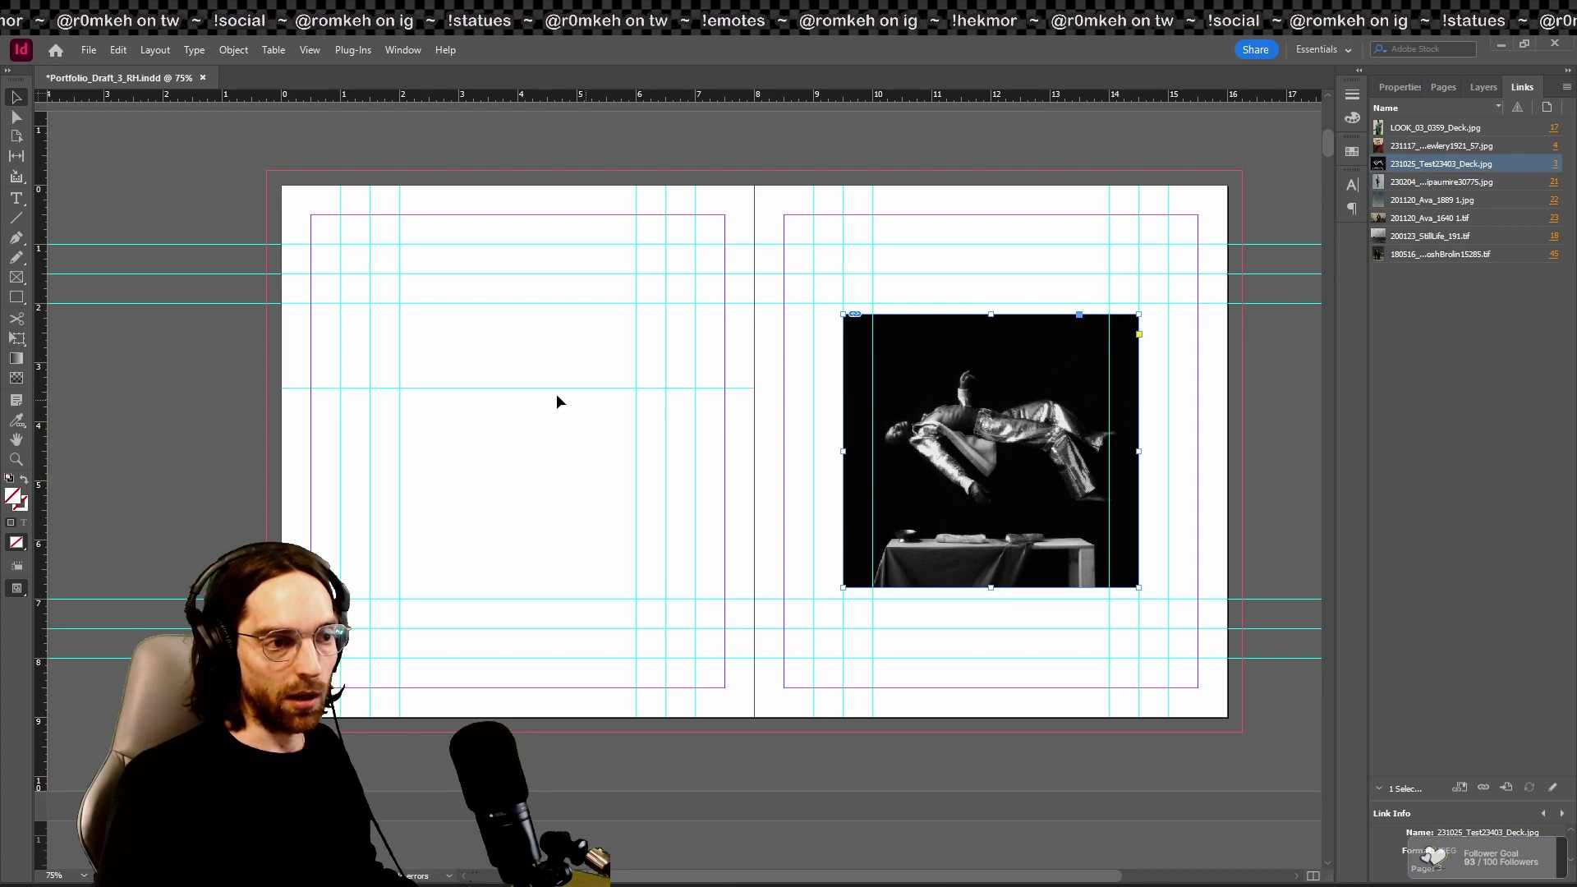
key("ctrl+equal")
key("ctrl+equal")
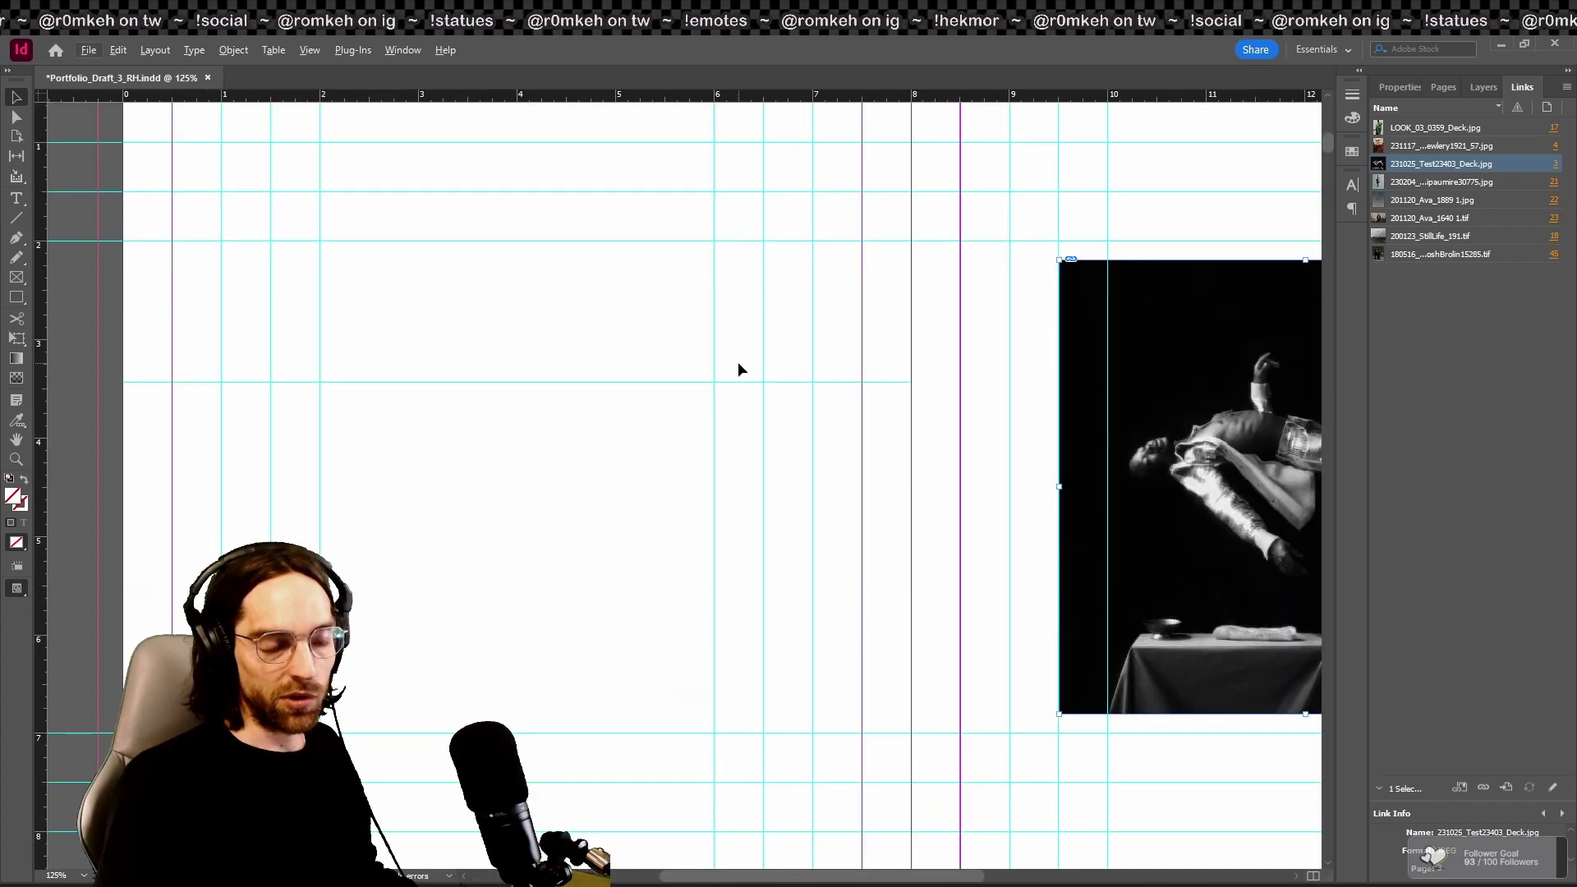
key("ctrl+minus")
key("ctrl+minus")
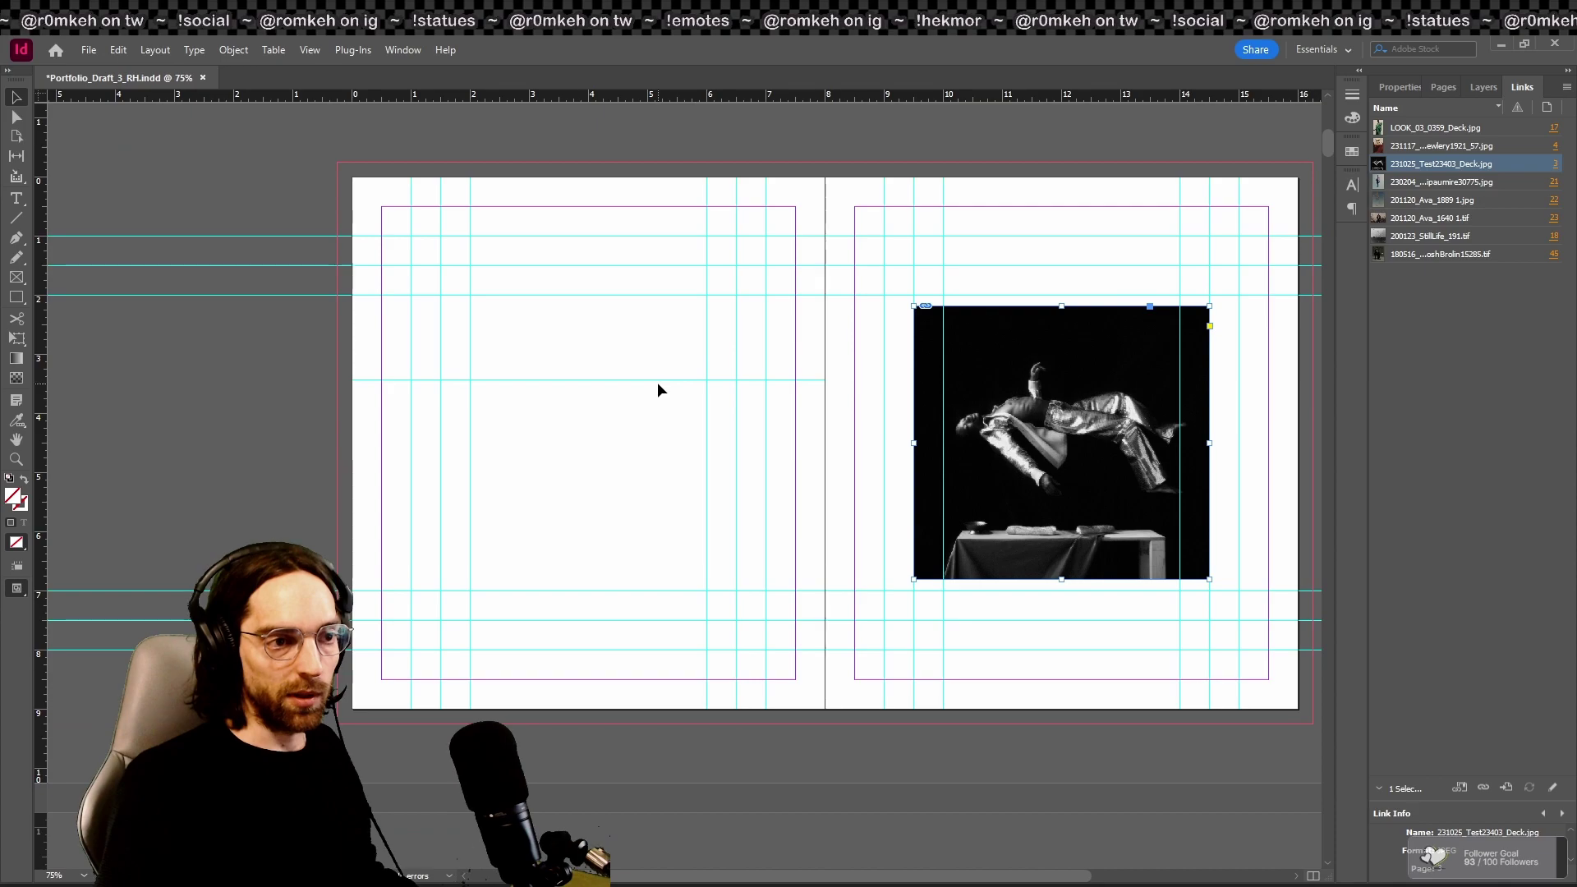
left_click(628, 379)
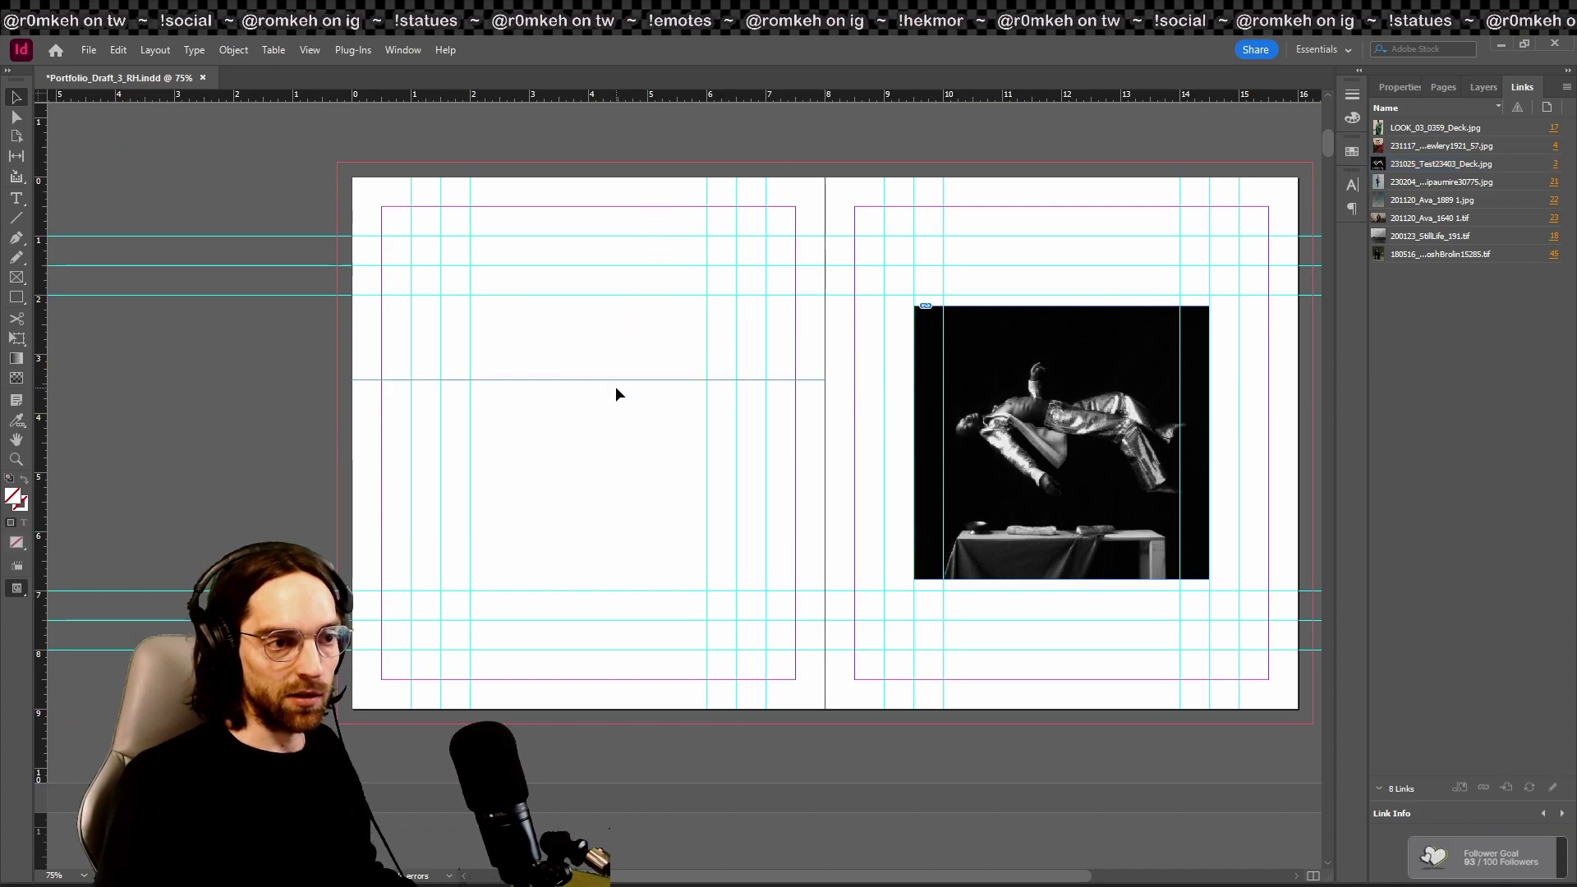
left_click_drag(534, 380, 581, 140)
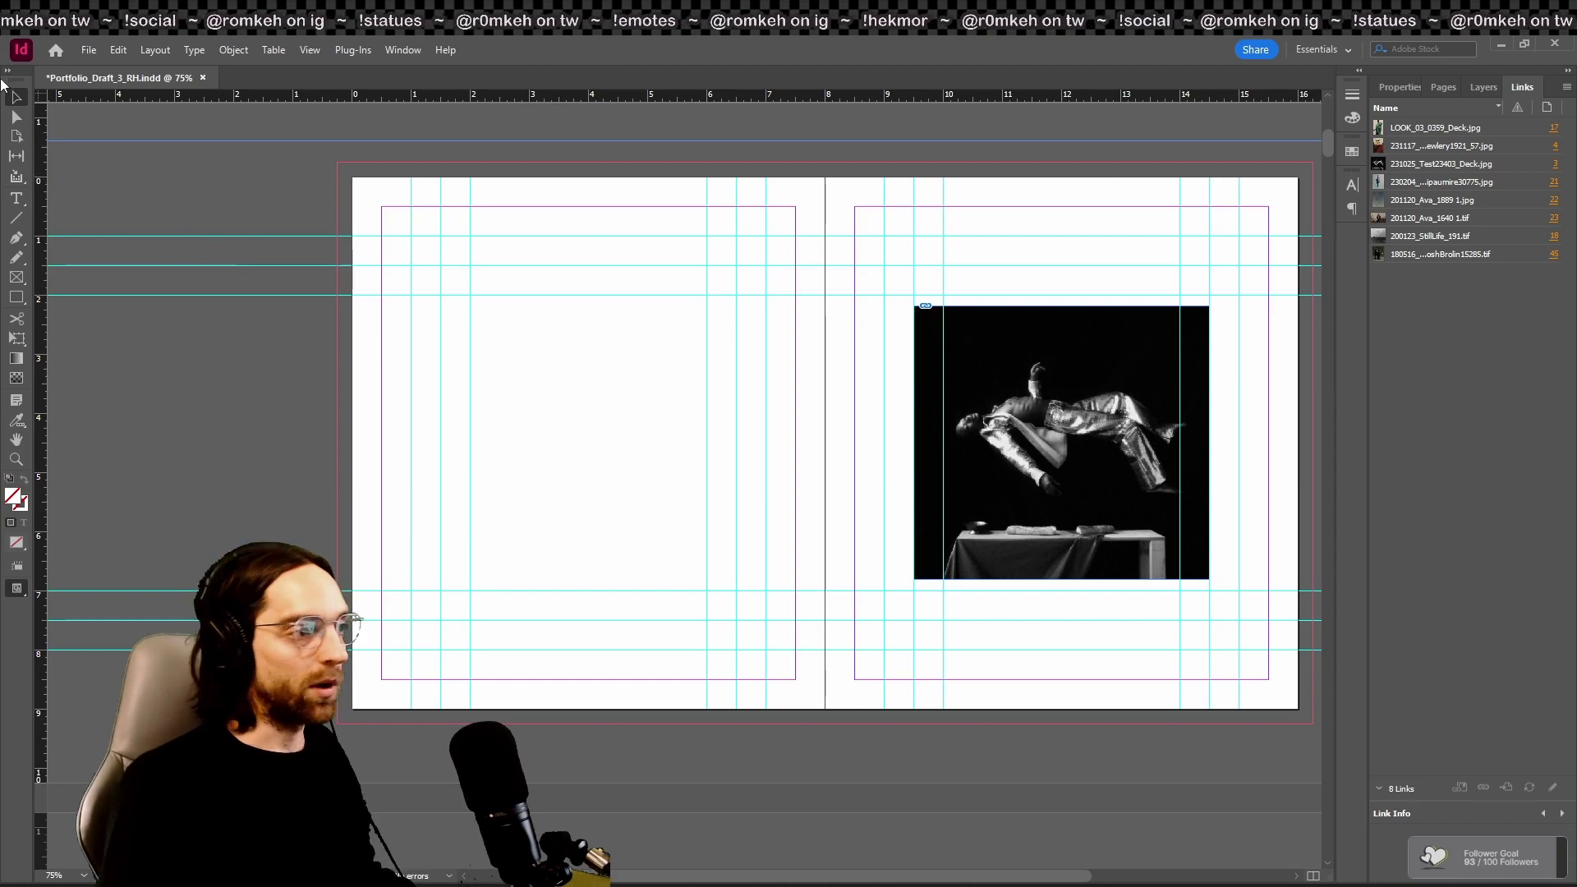
Step: Apply A-Master as parent to pages 1–13 in the Pages panel, then open the A-Master spread
left_click(1438, 87)
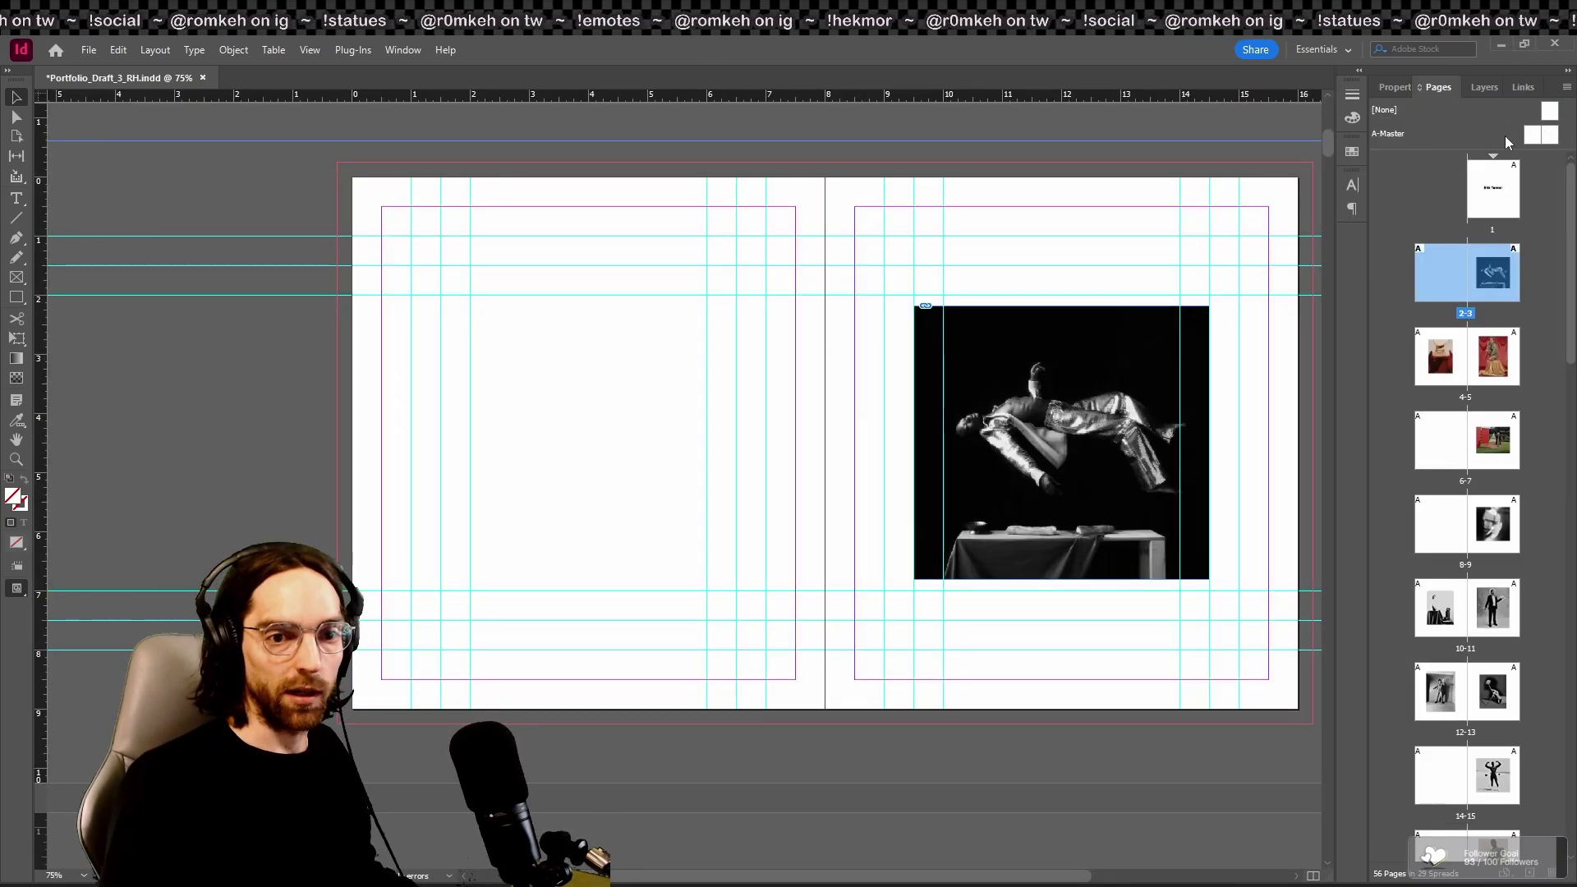
double_click(1546, 138)
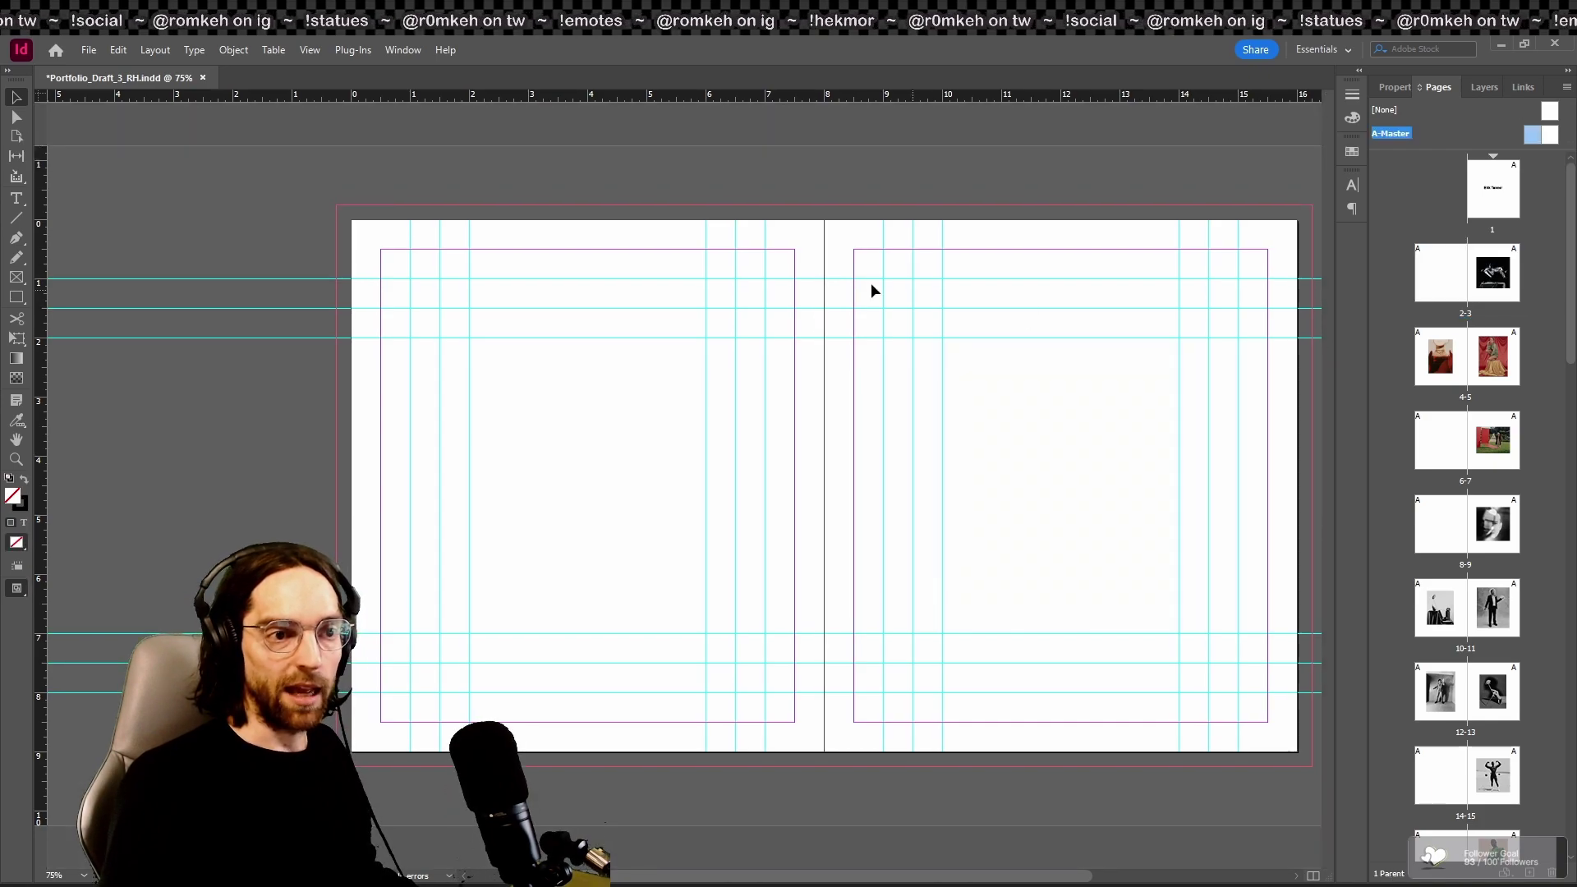
left_click(1492, 215)
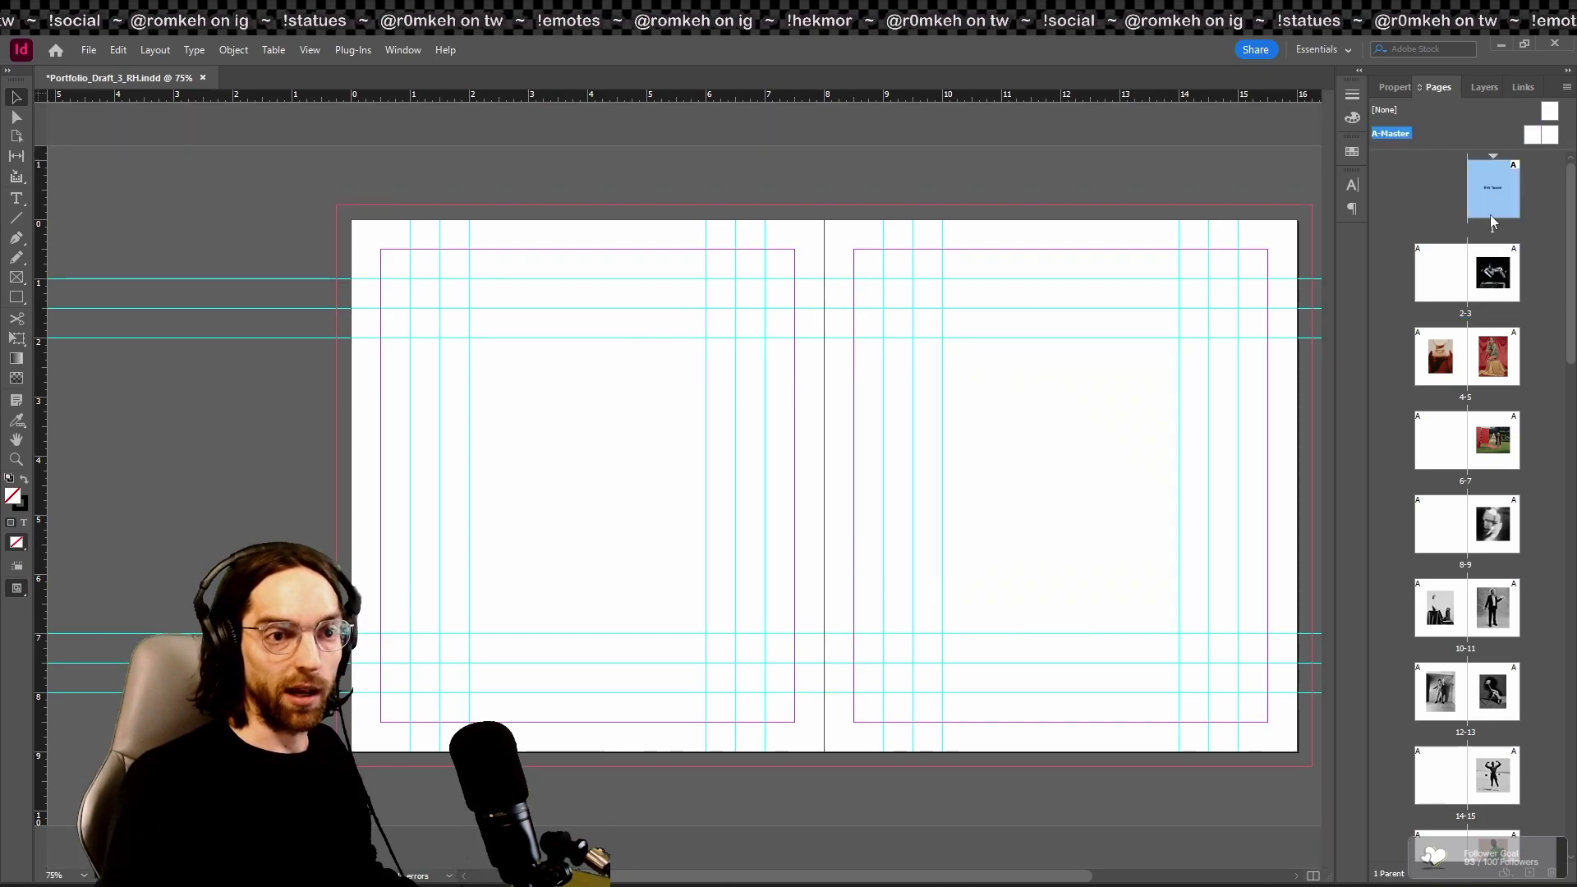
left_click(1499, 708, "shift")
right_click(1500, 708)
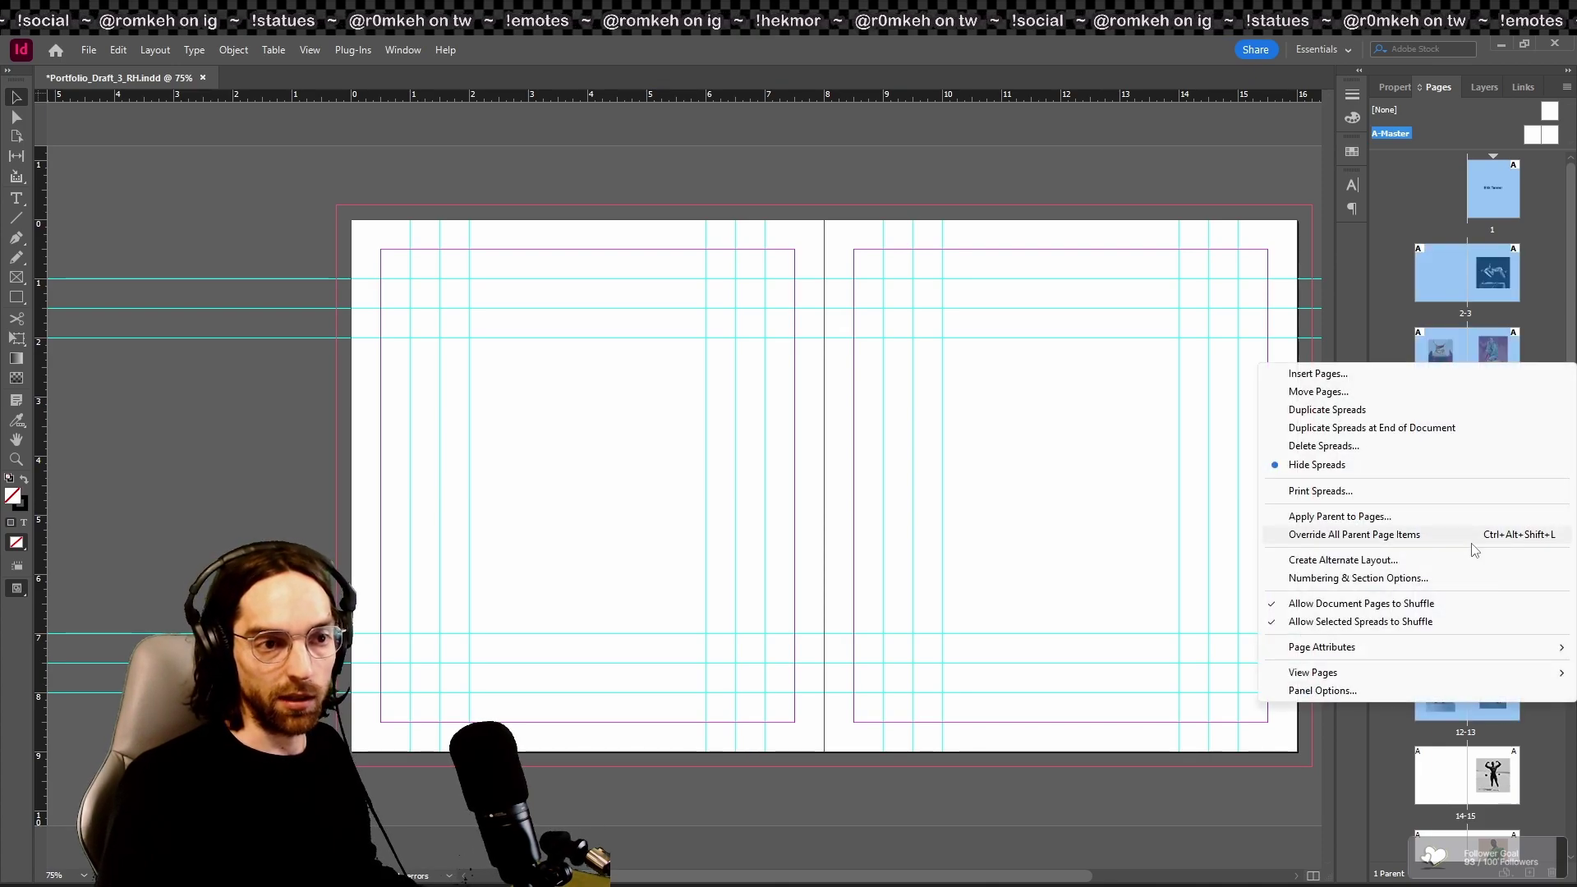
left_click(1455, 516)
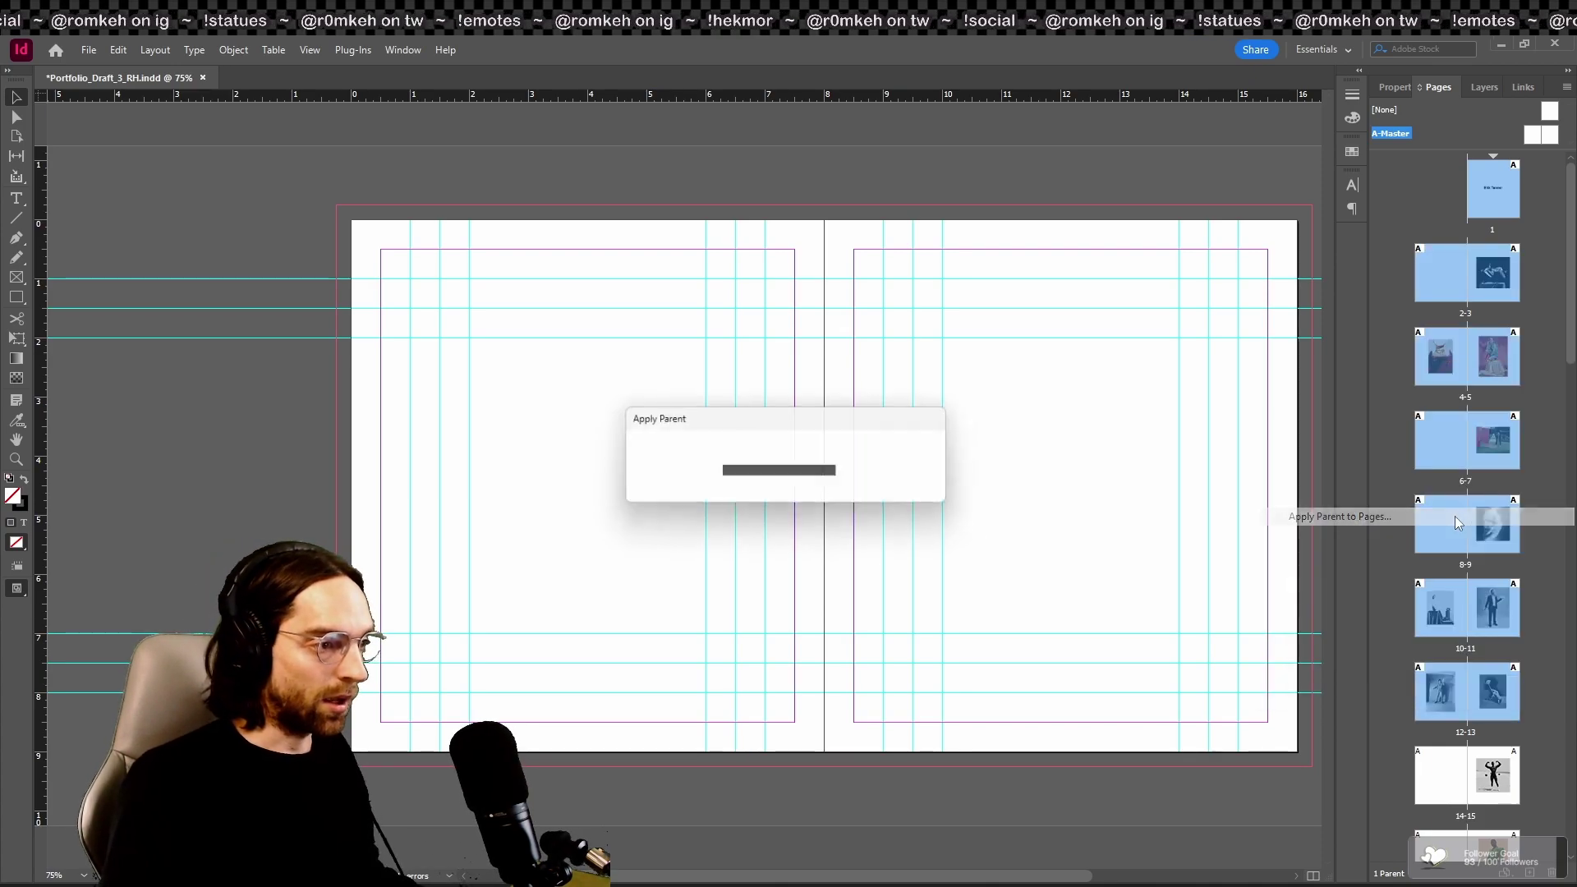
left_click(776, 453)
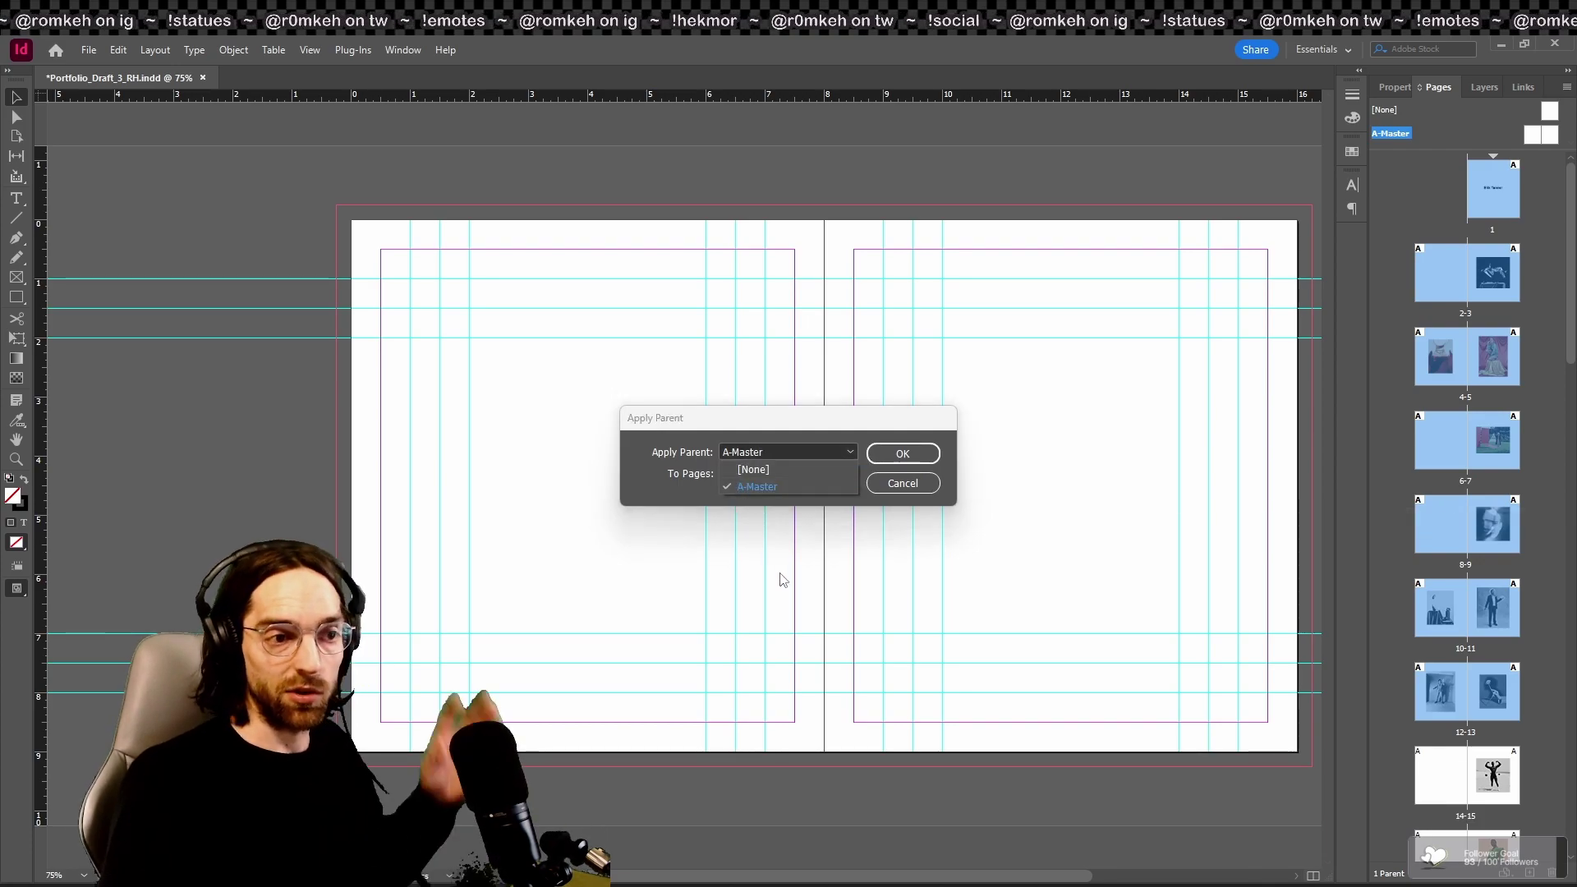
key("Escape")
key("Escape")
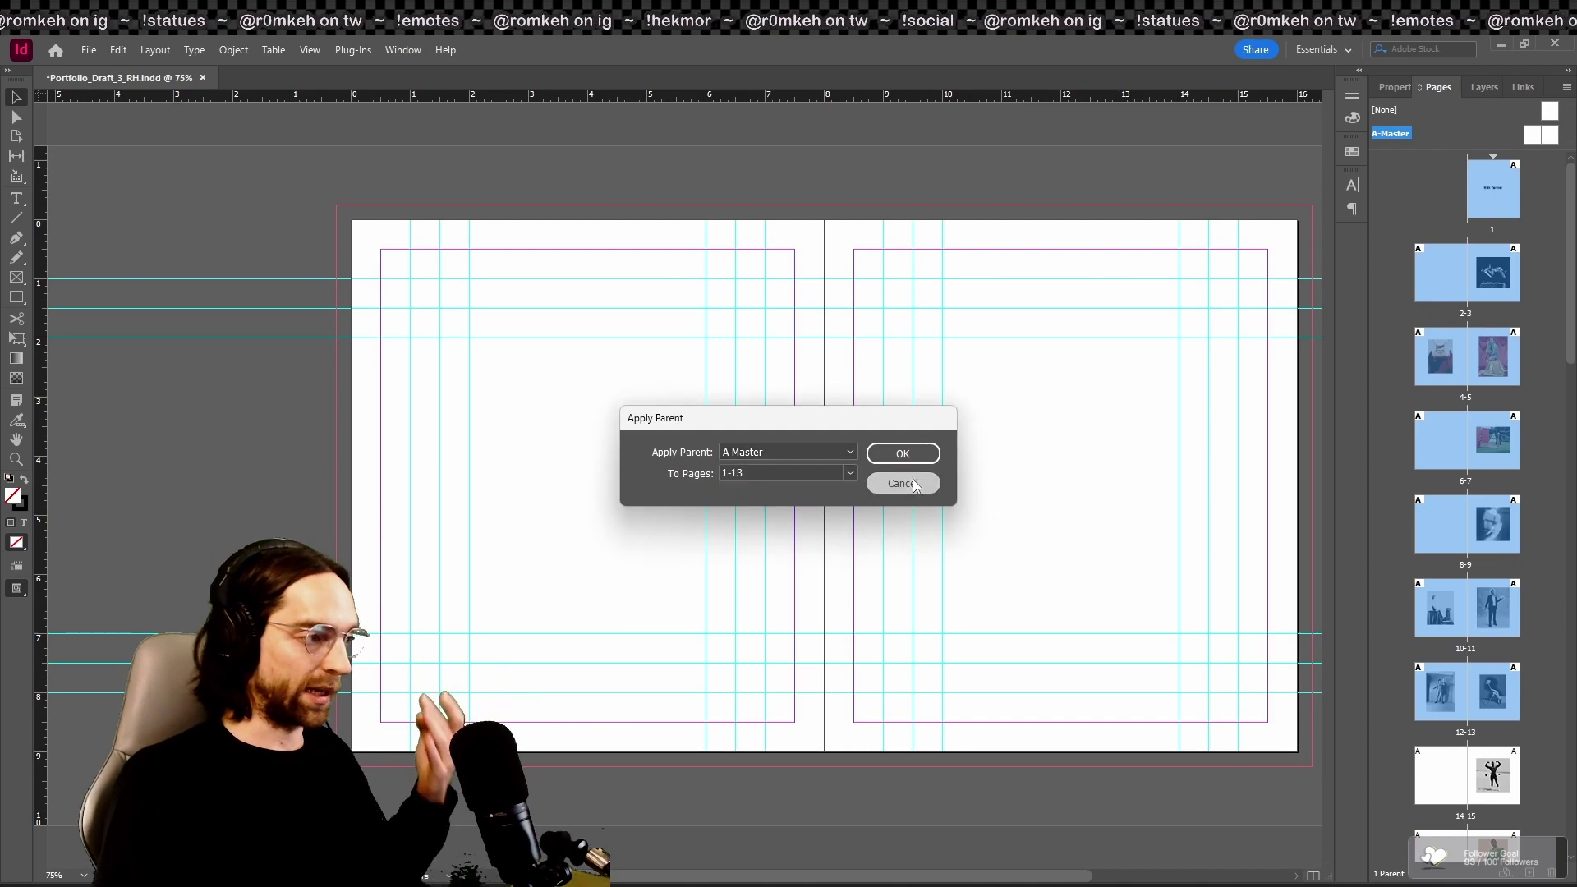
double_click(1543, 136)
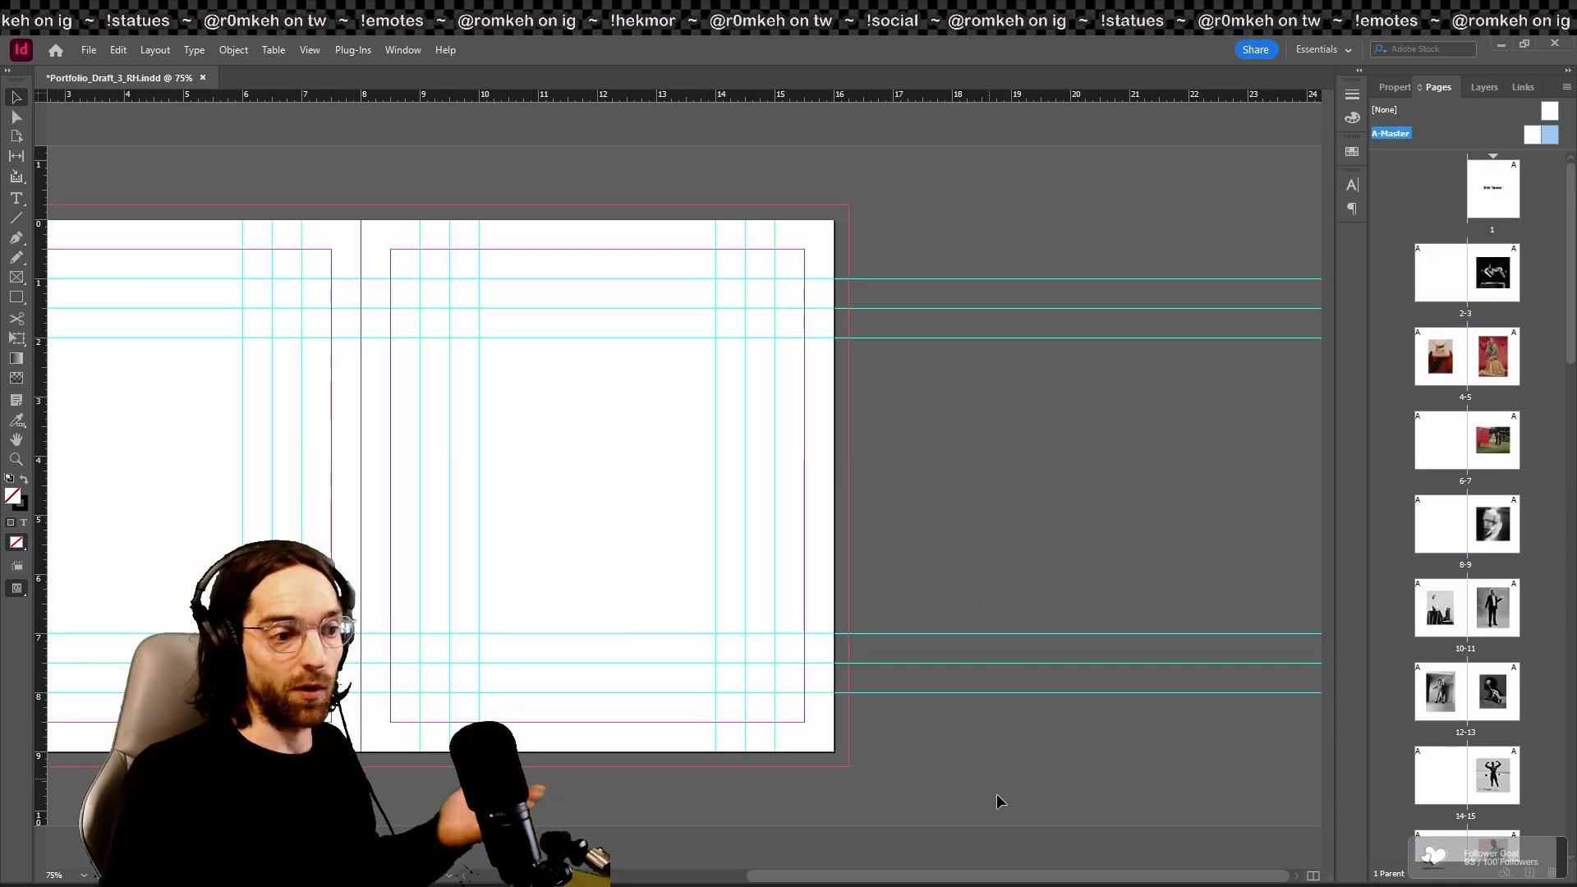
Step: Recentre the view and return to spread 2–3 with the floating-man photo
left_click_drag(1037, 881, 892, 853)
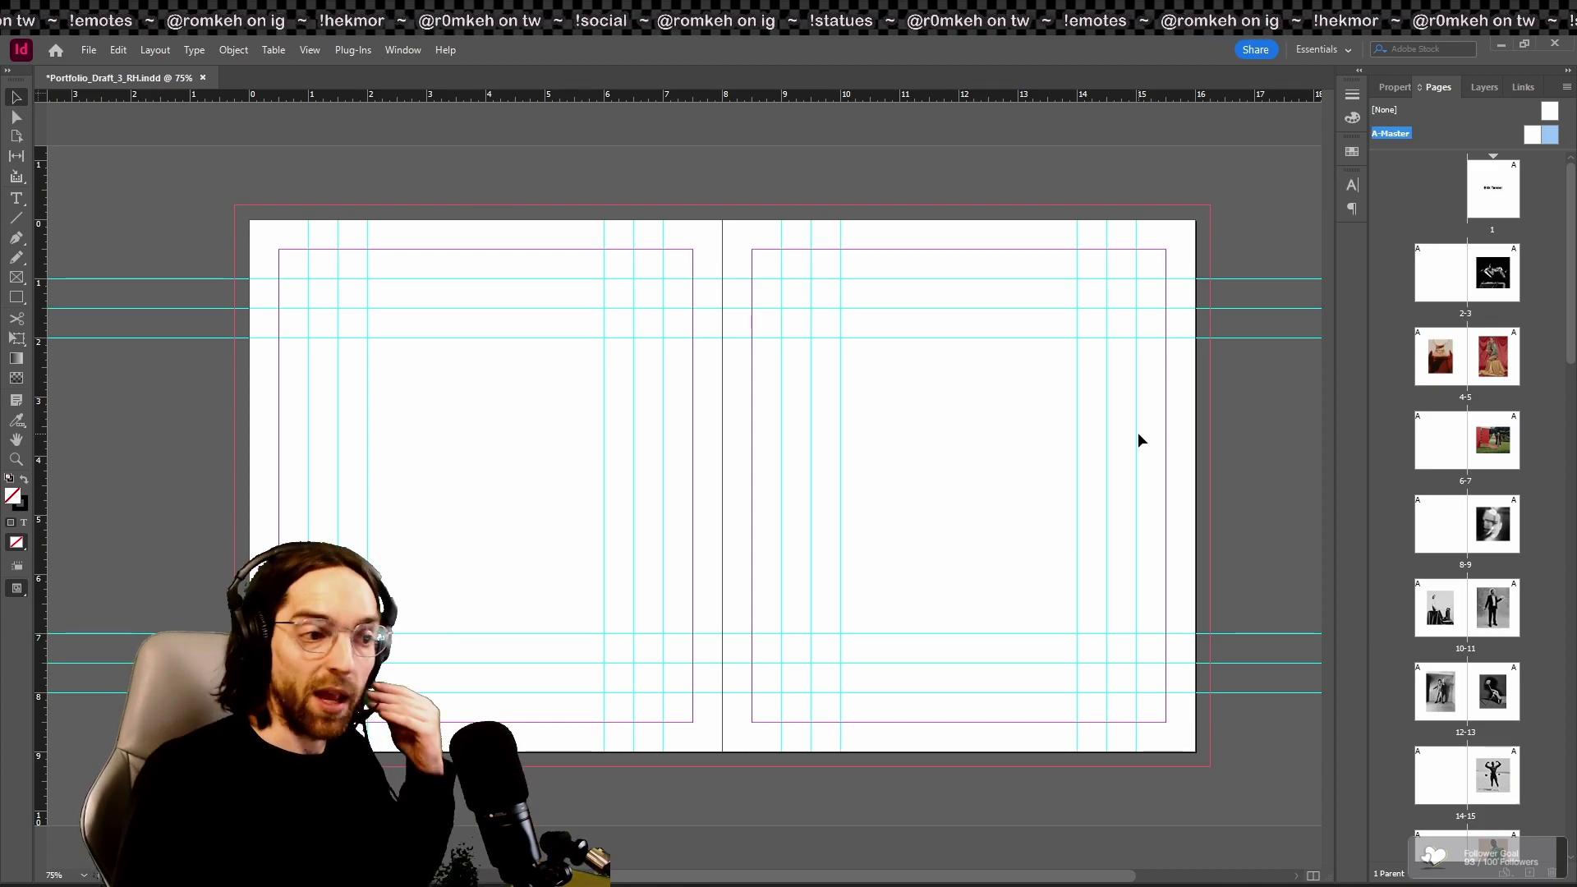
double_click(1499, 284)
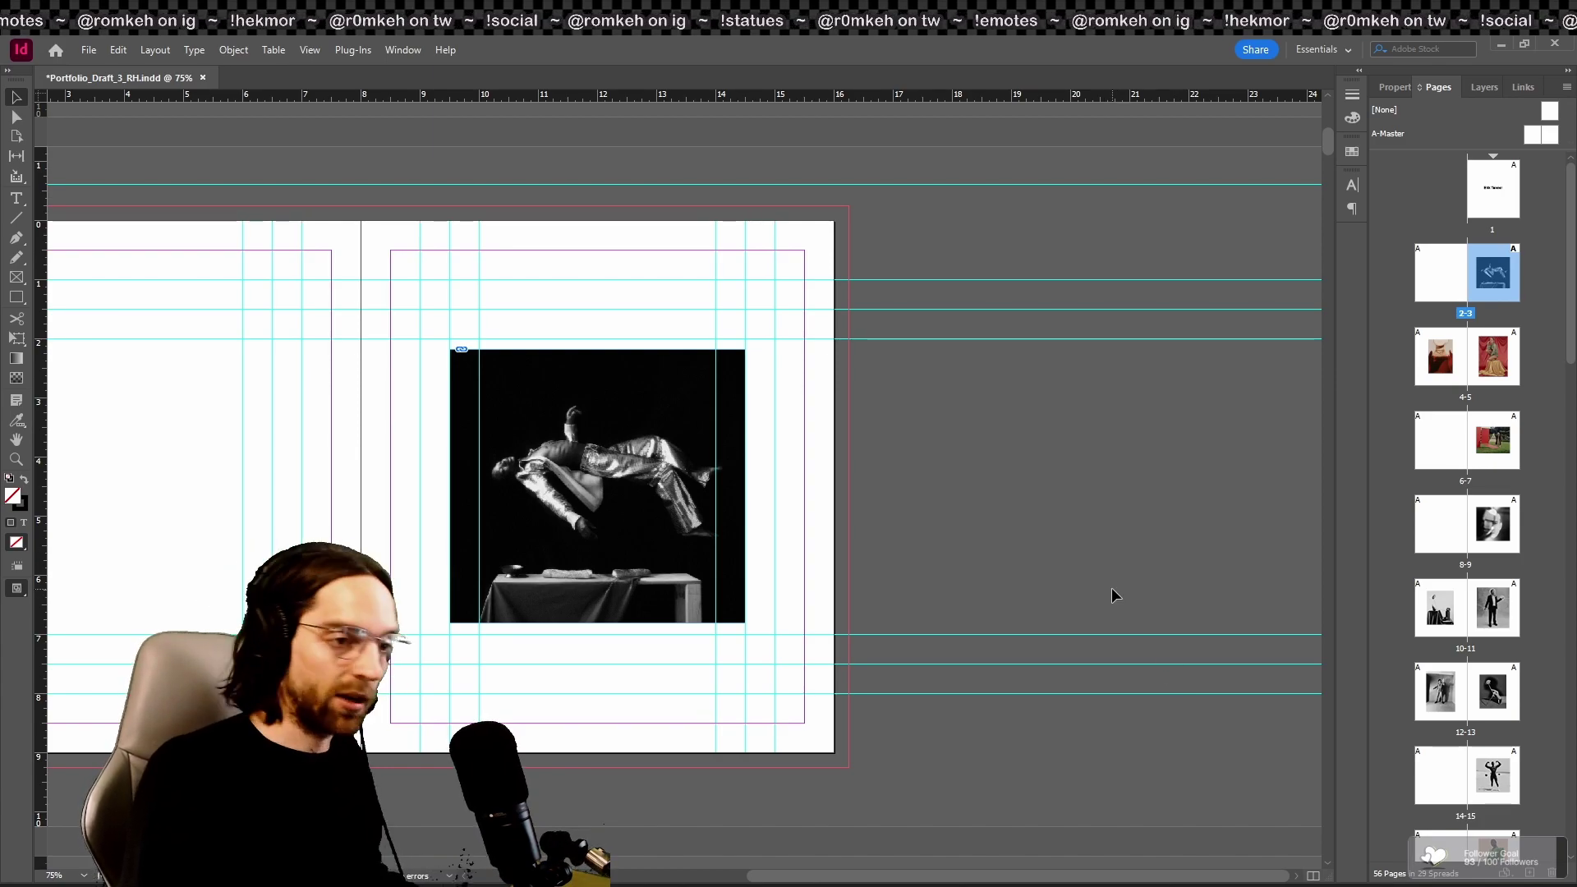
key("shift+w")
Step: Step forward four spreads to the suited-man and rose photos, then leave the preview
key("Right")
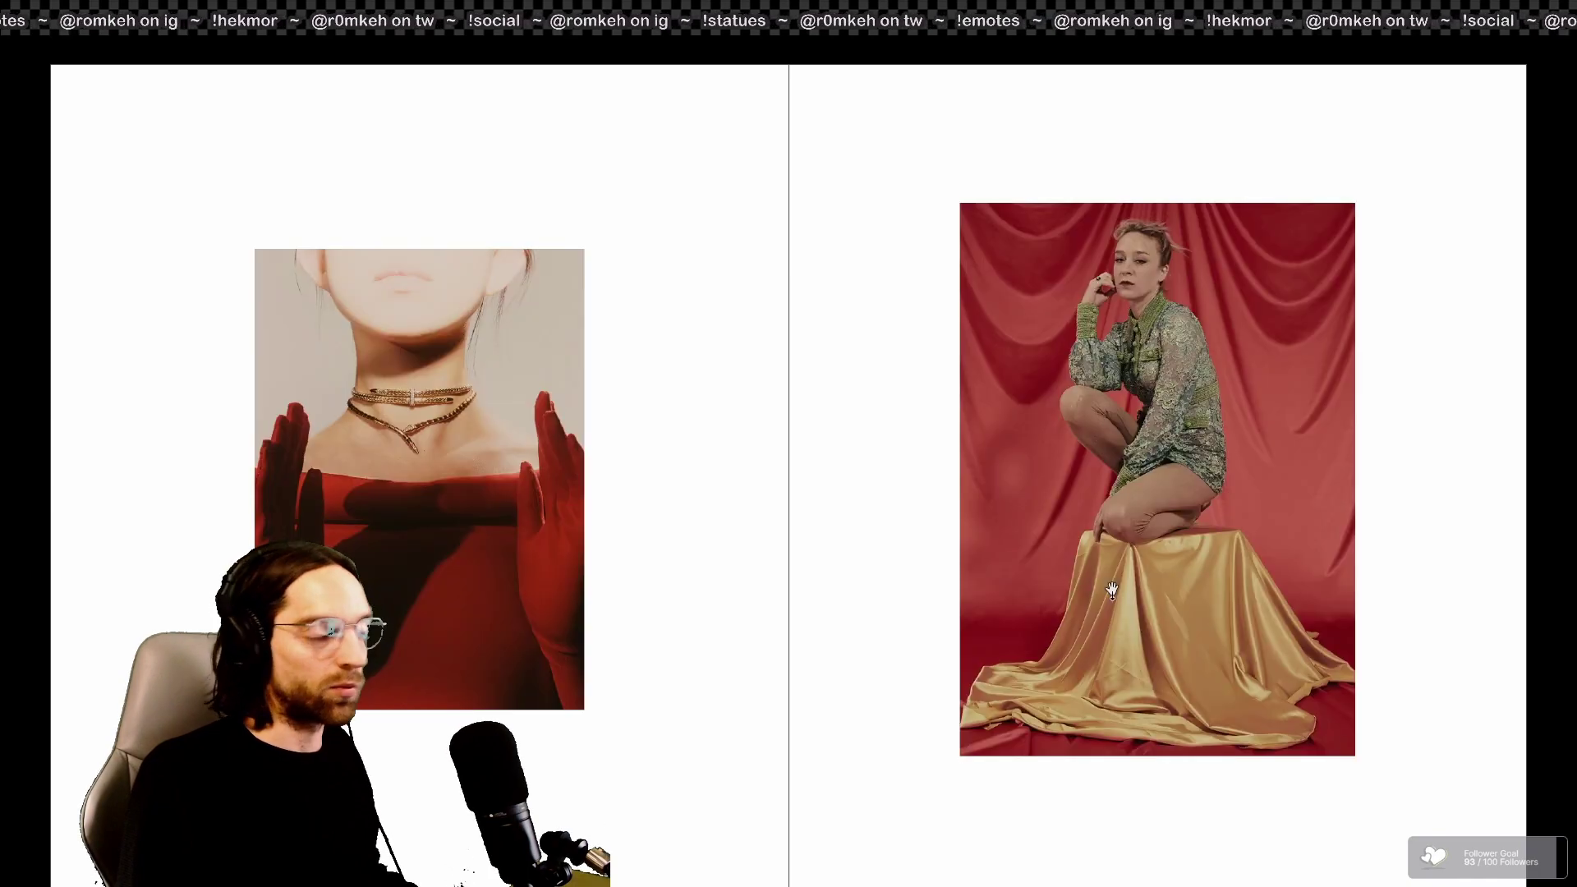
key("Right")
key("Right")
key("Right")
key("Right")
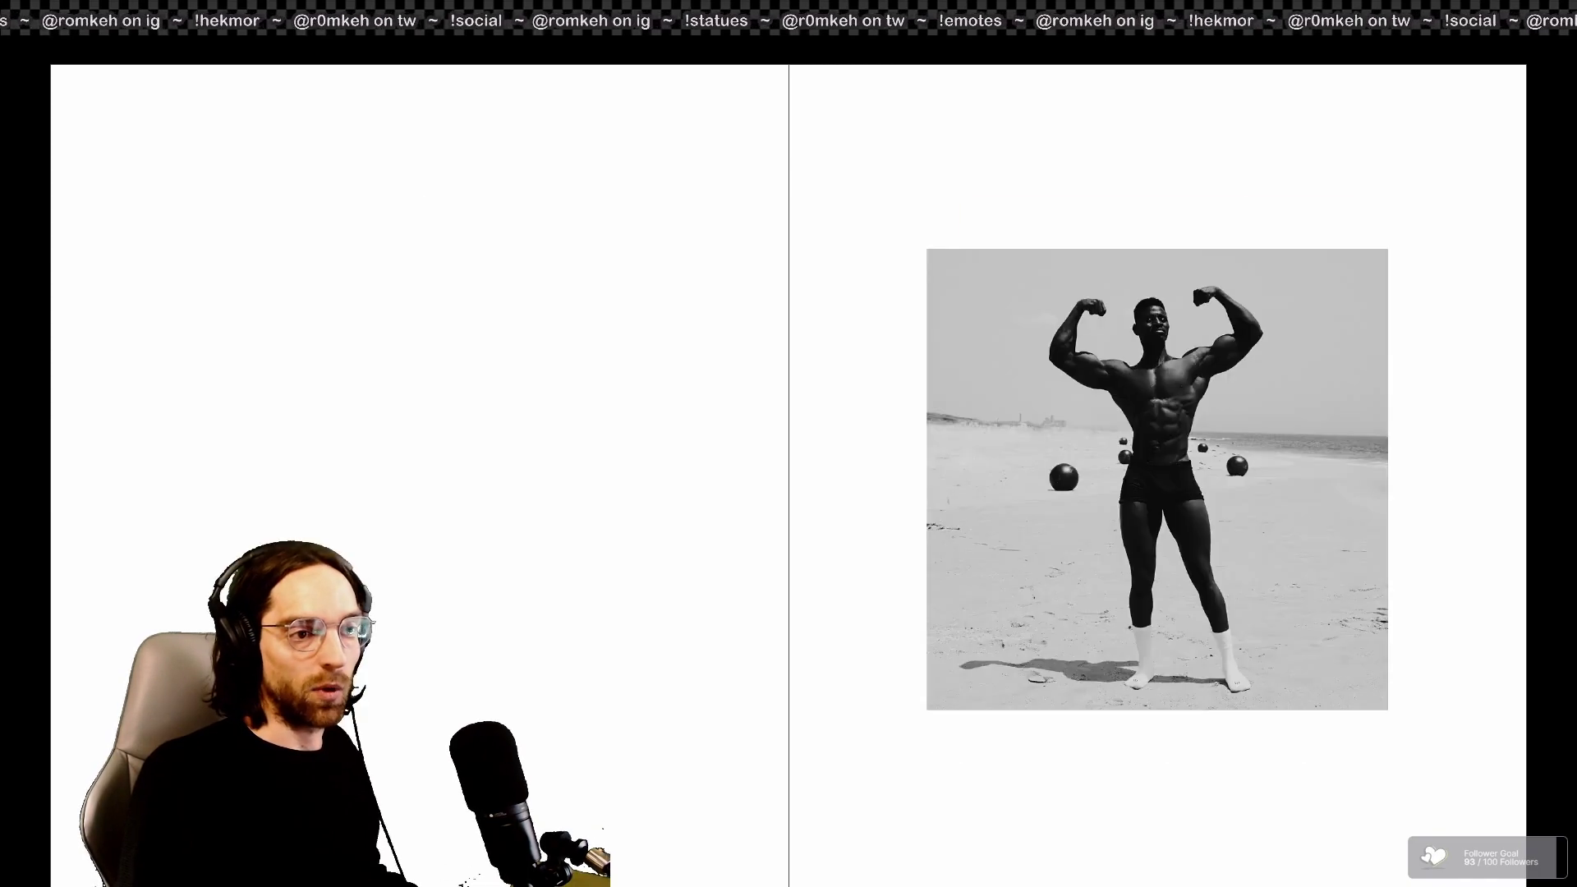
key("Right")
key("Right")
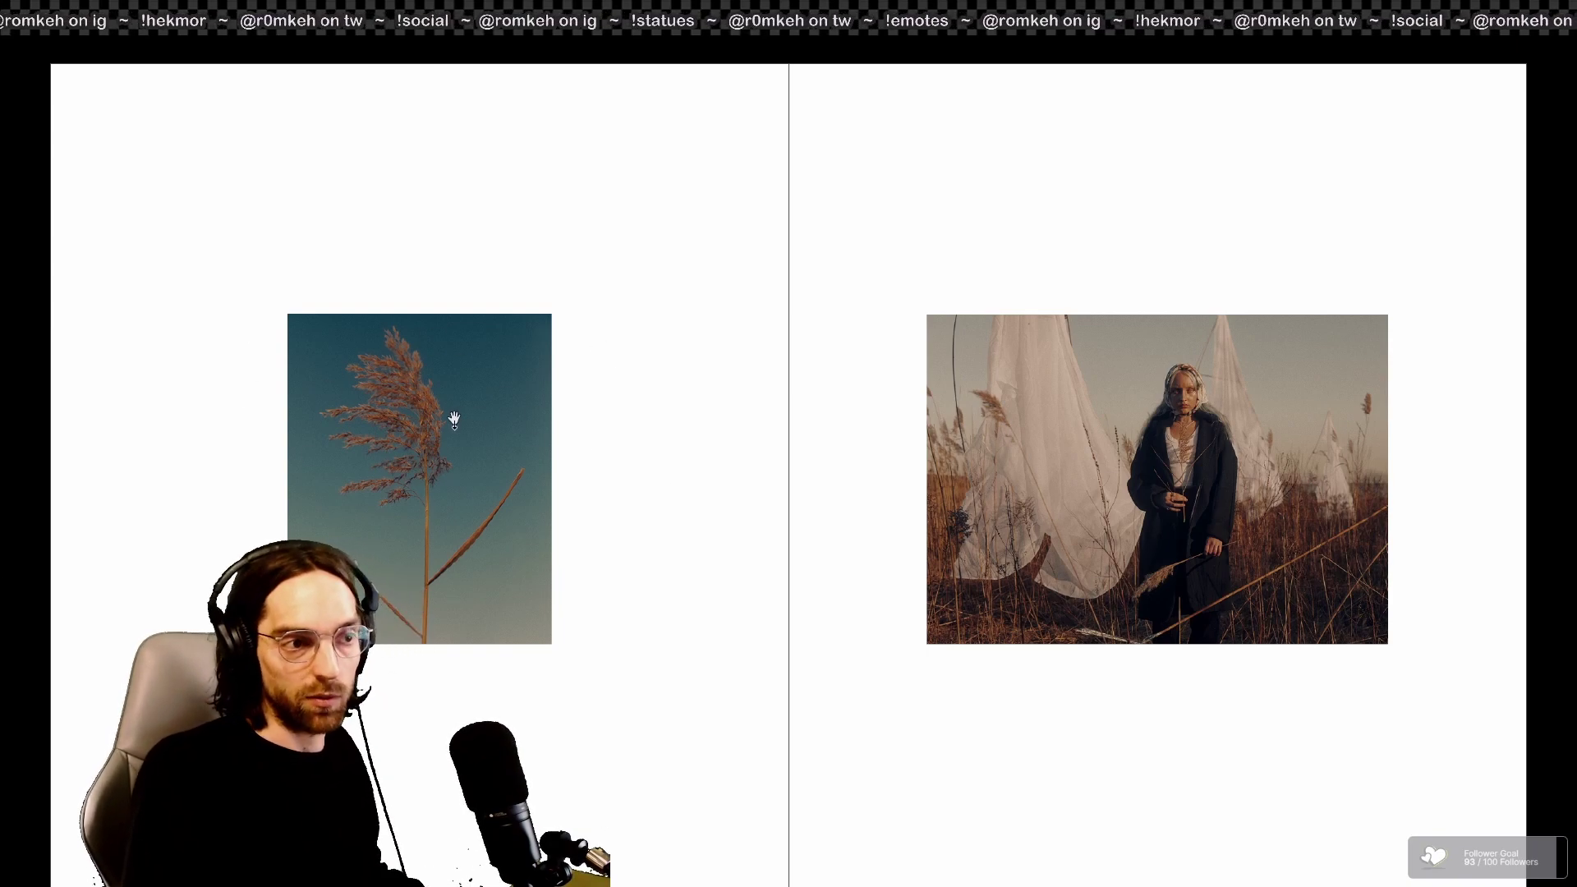
key("Right")
key("Right")
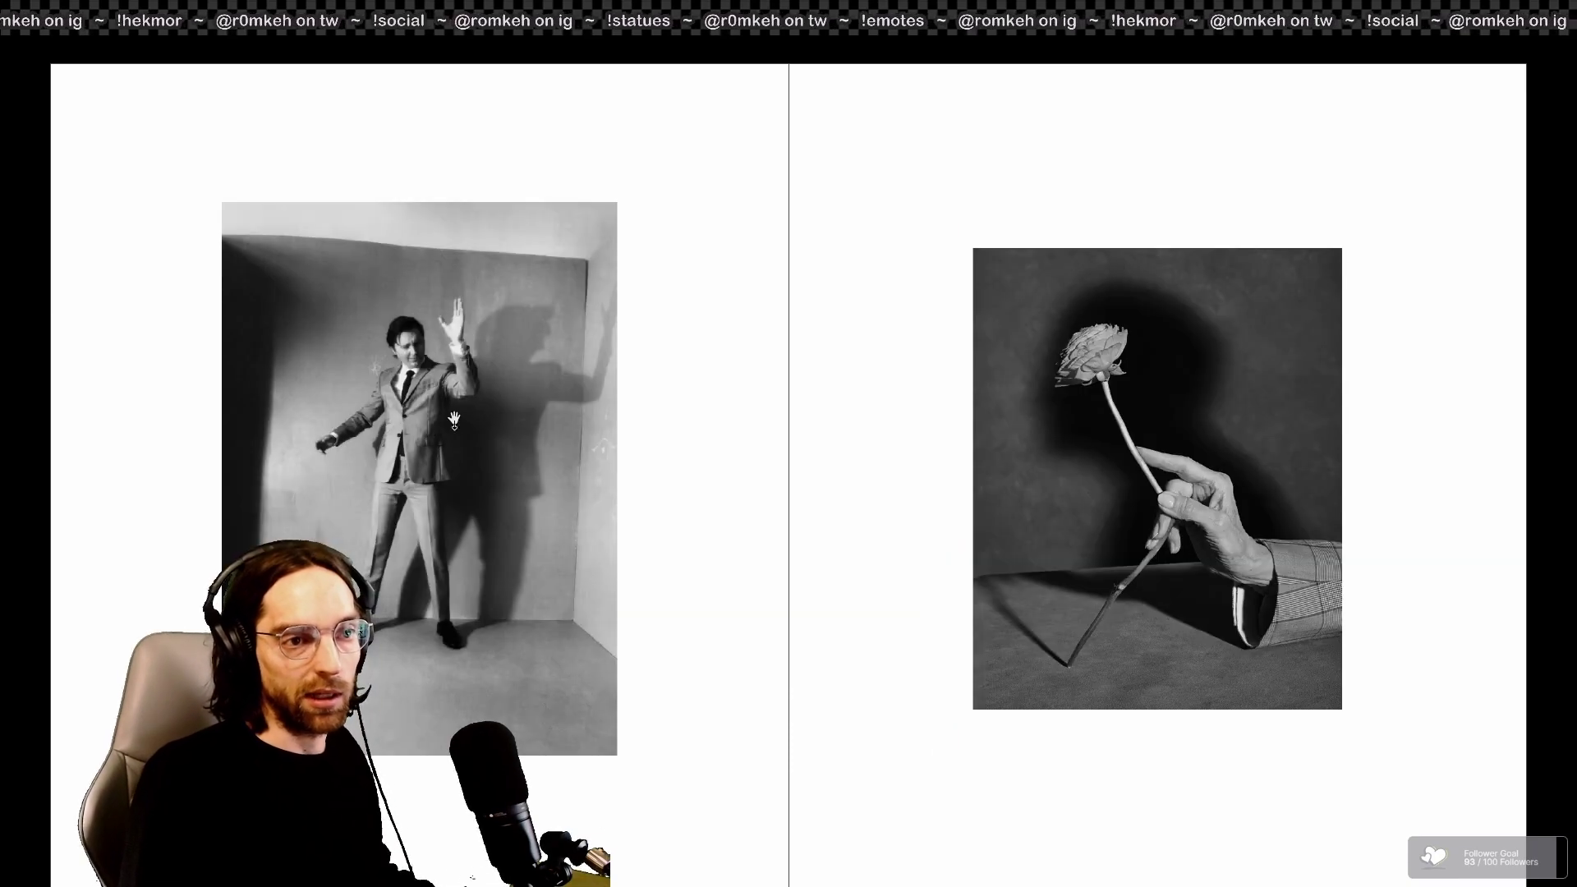
key("Escape")
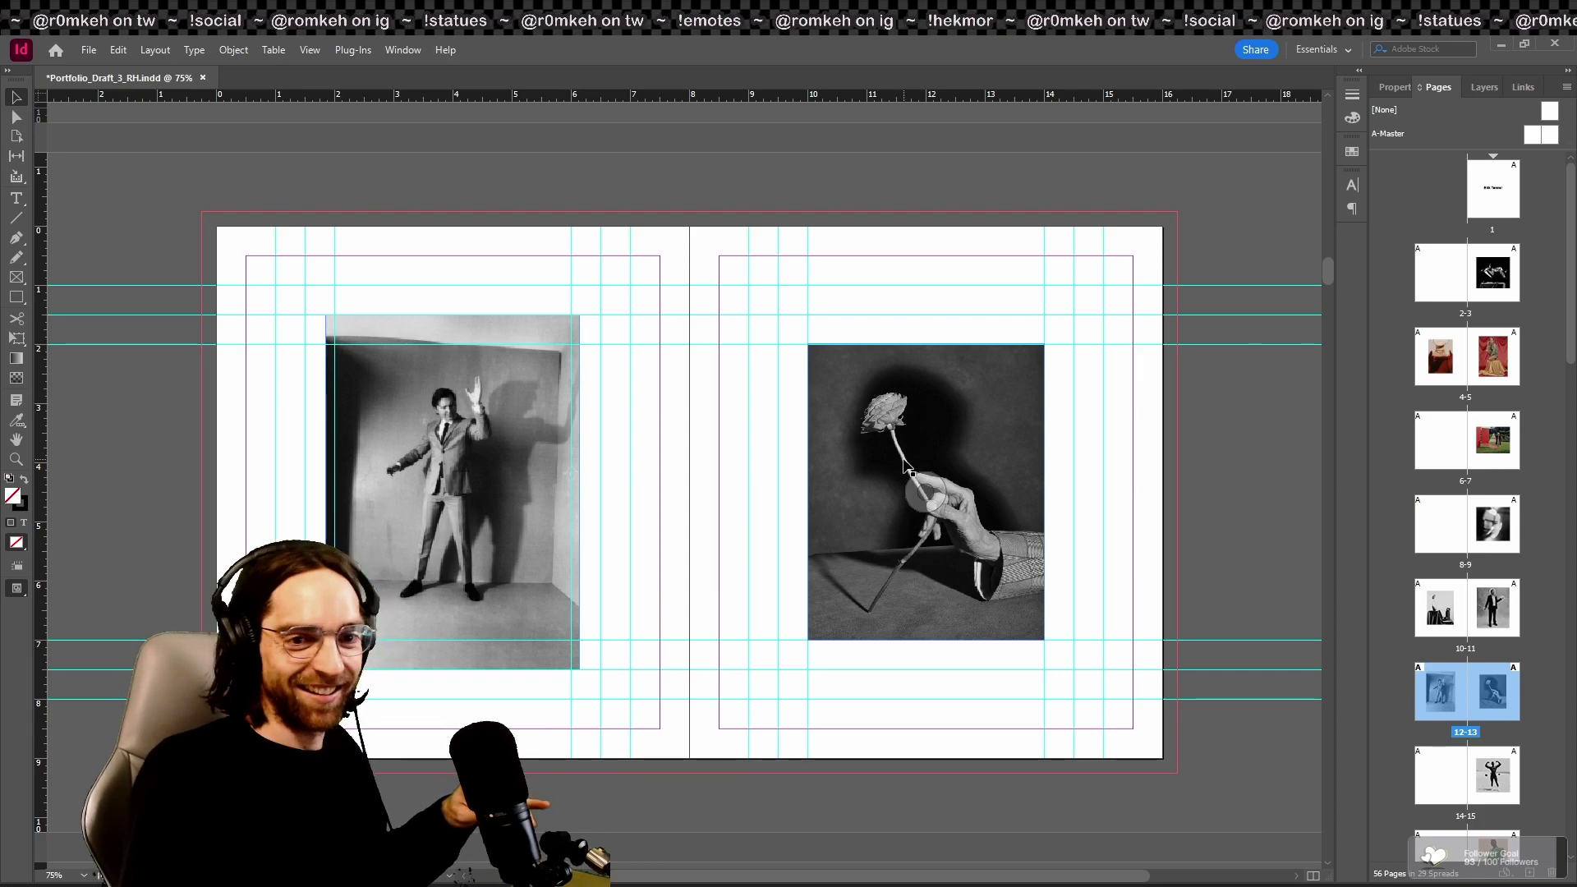
left_click(558, 345)
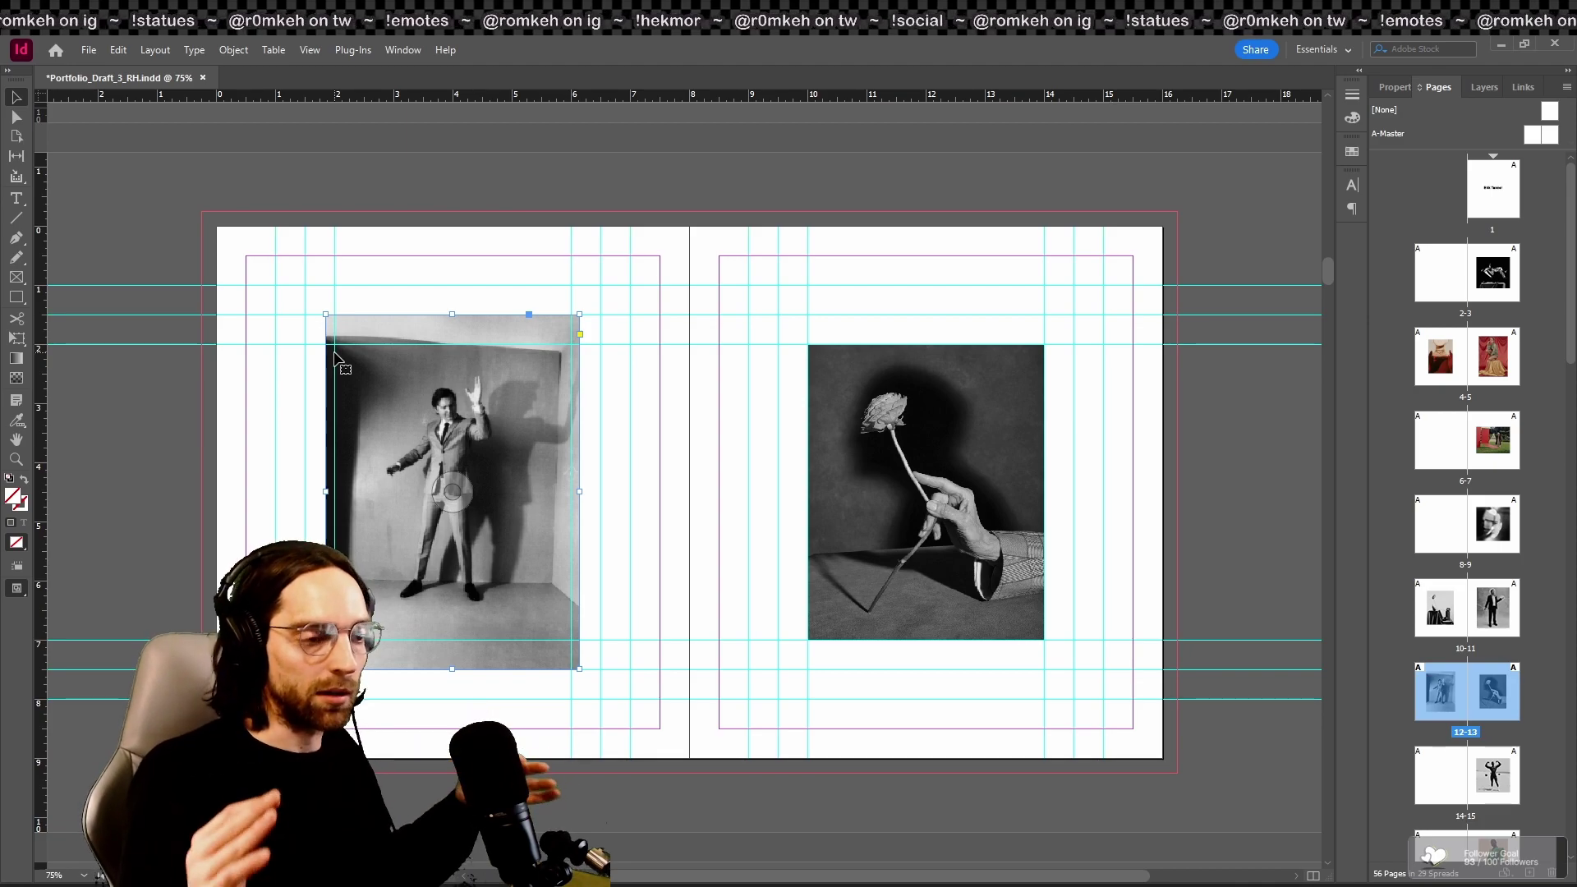
left_click(625, 448)
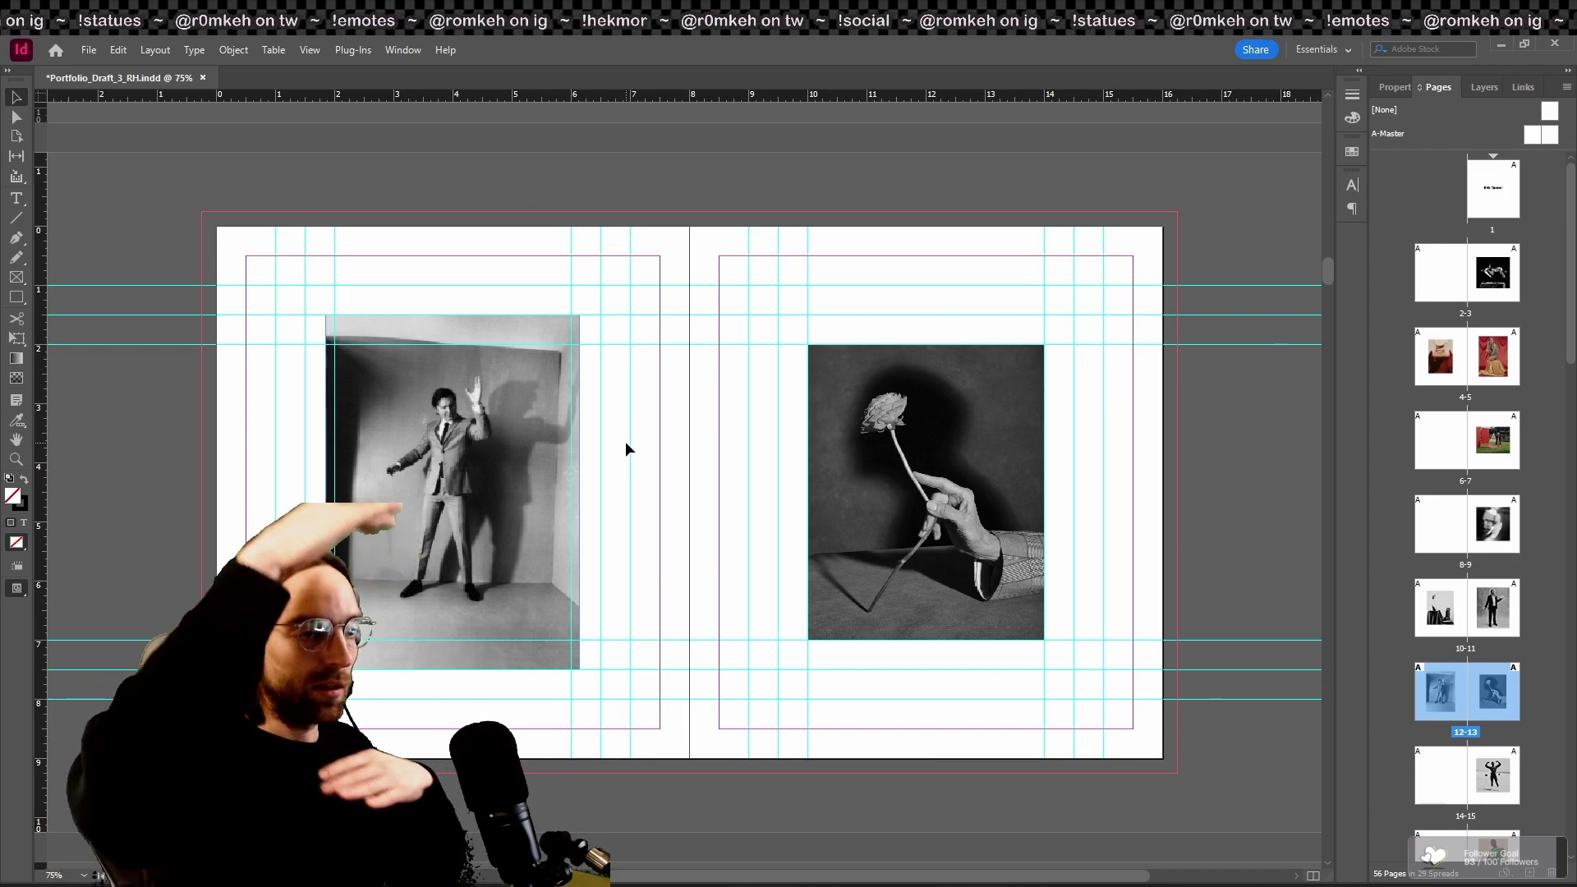
Step: Preview the spreads full screen from spread 2–3, stepping back and forth, ending on spread 4–5
double_click(1501, 294)
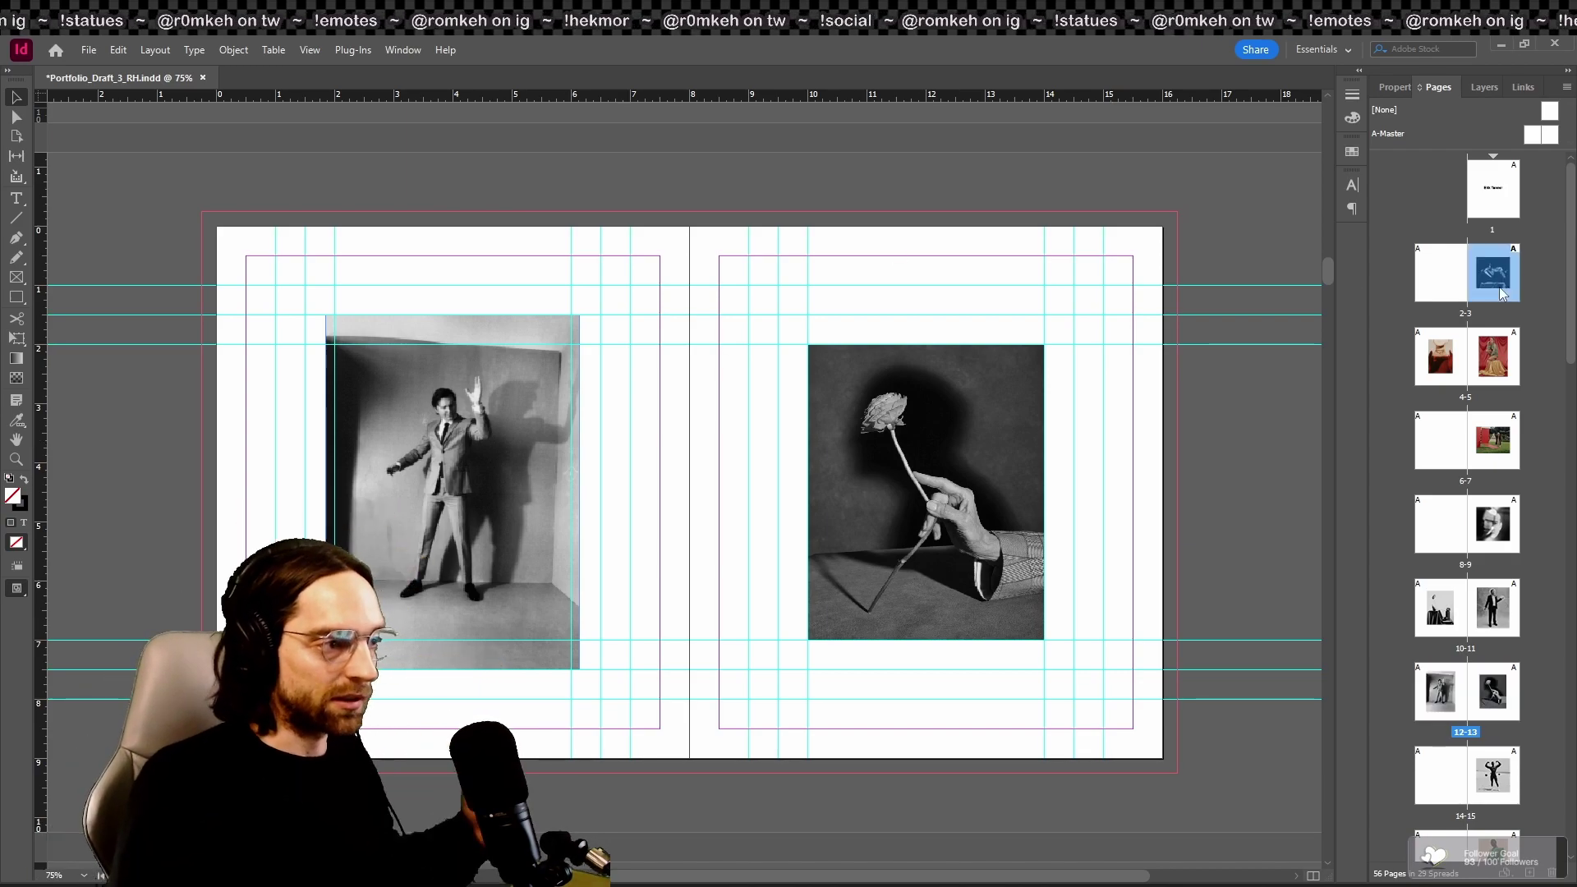
key("shift+w")
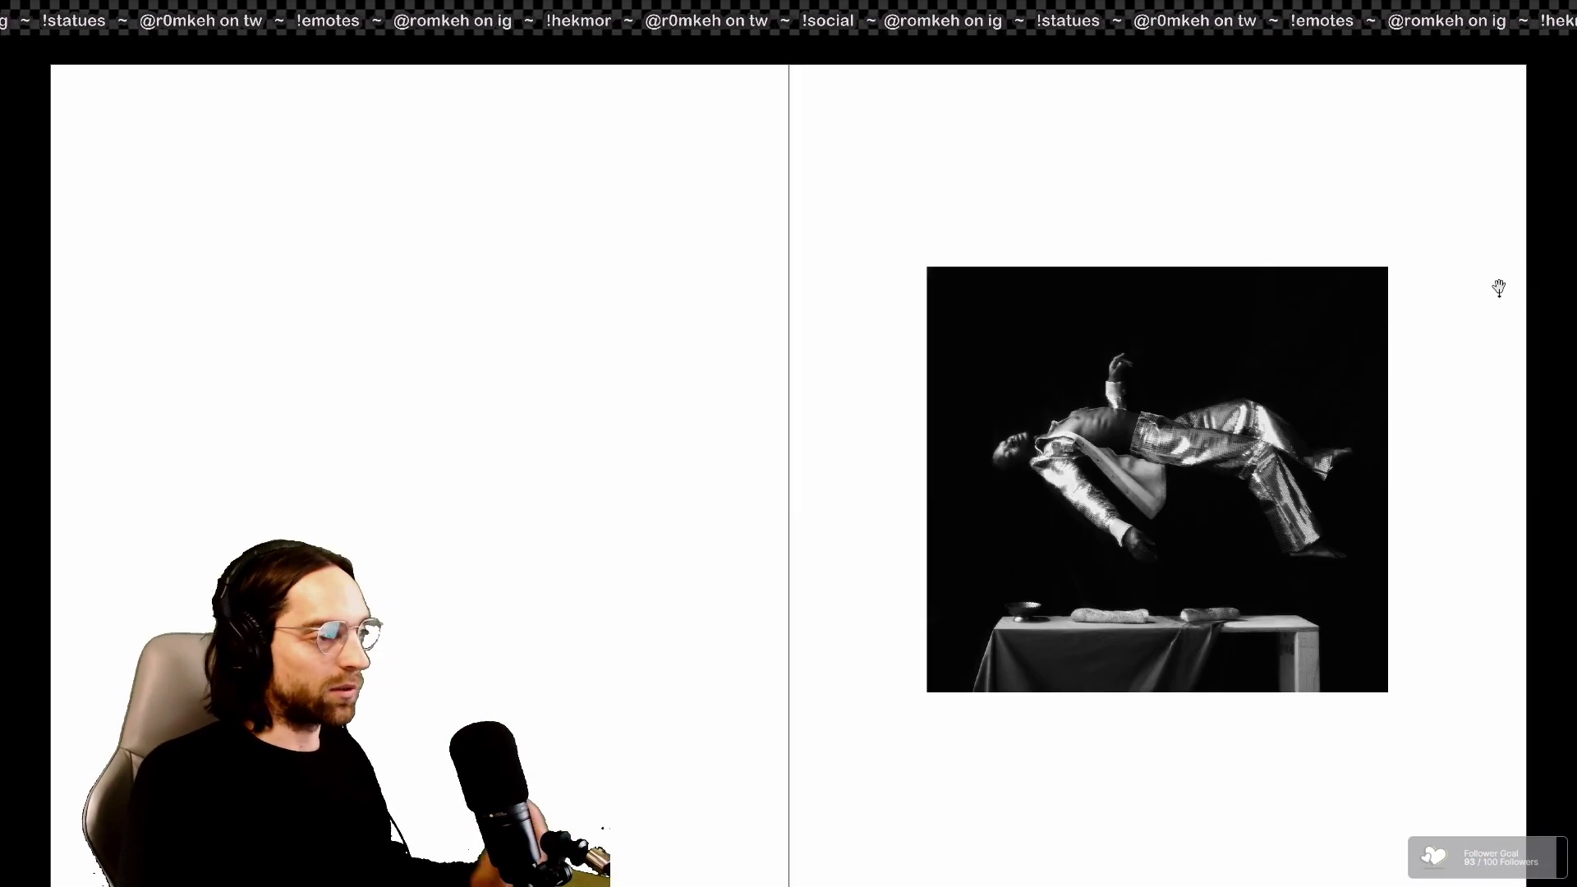
key("Right")
key("Right")
key("Right")
key("Right")
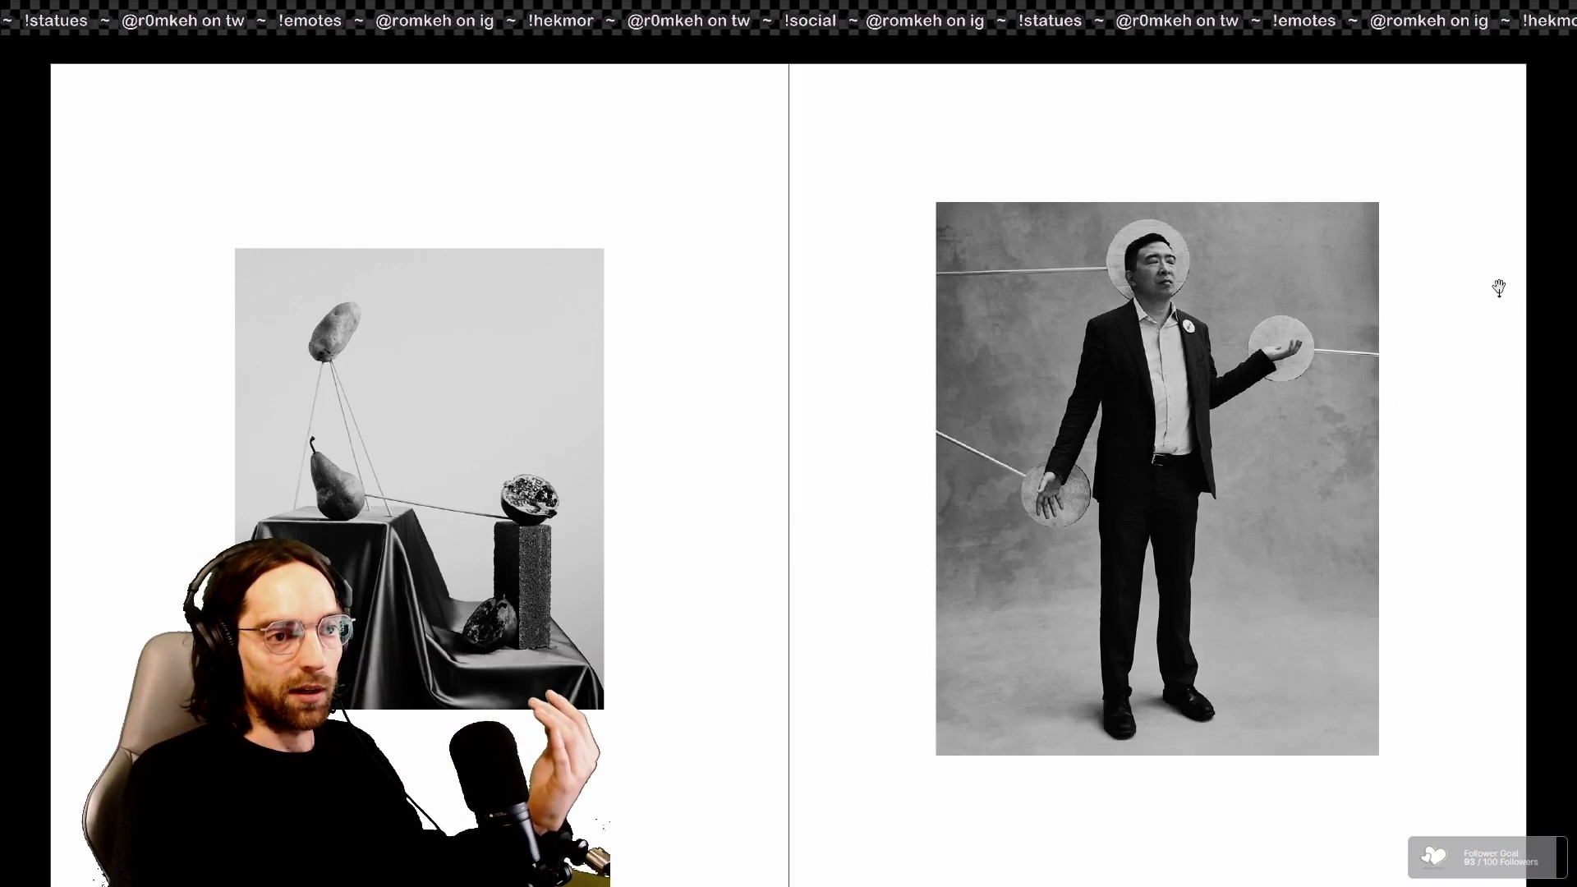
key("Right")
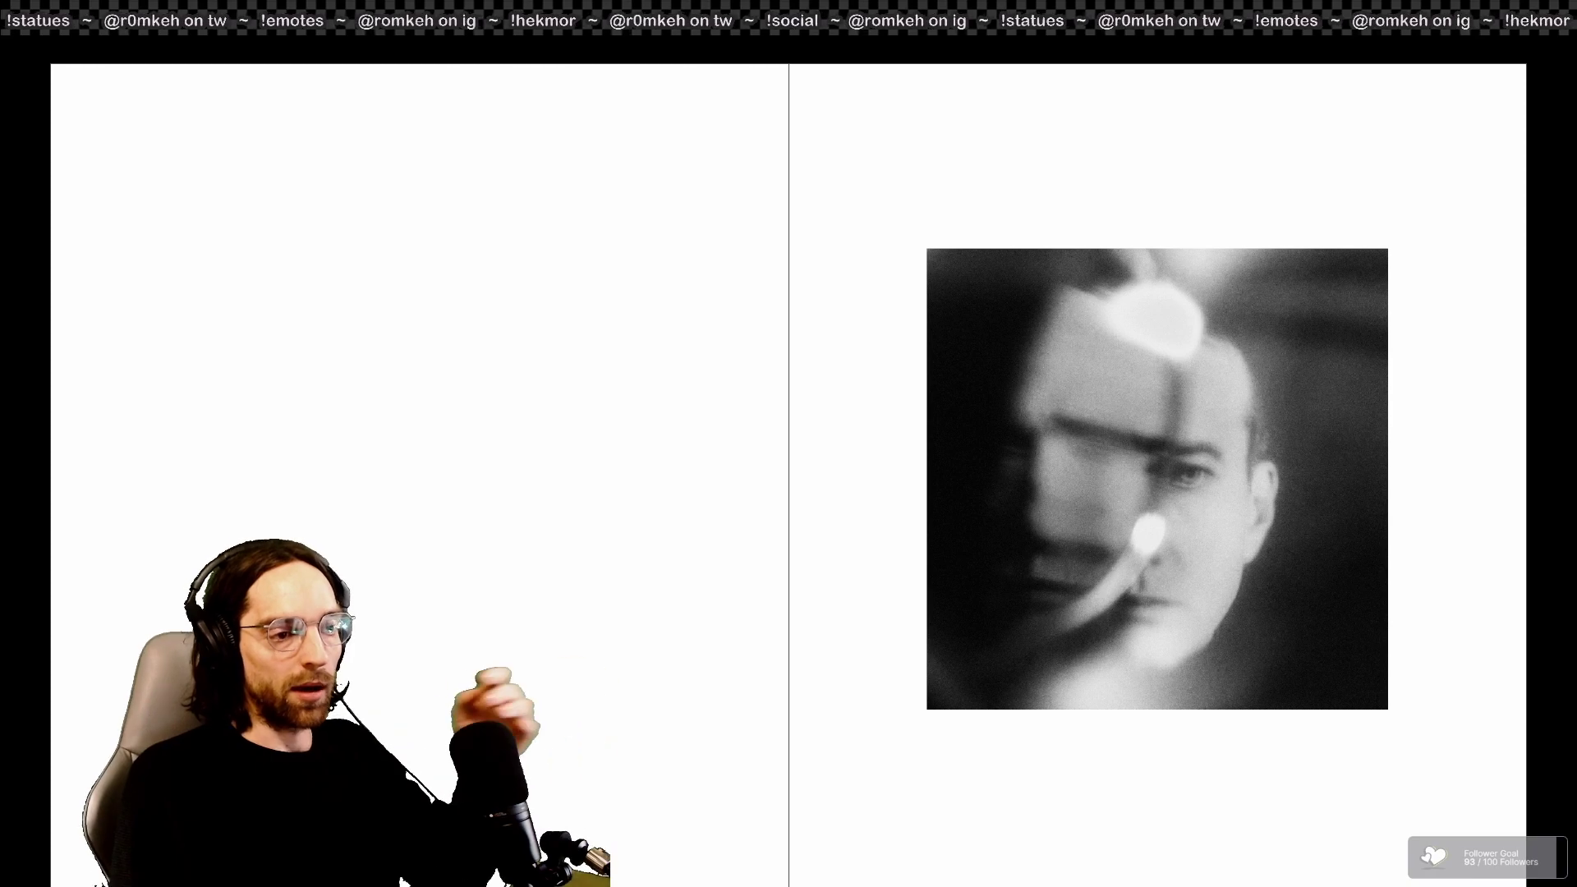
key("Left")
key("Left")
key("Right")
key("Right")
key("Right")
key("Left")
key("Left")
key("Right")
key("Right")
key("Right")
key("Right")
key("Right")
key("Escape")
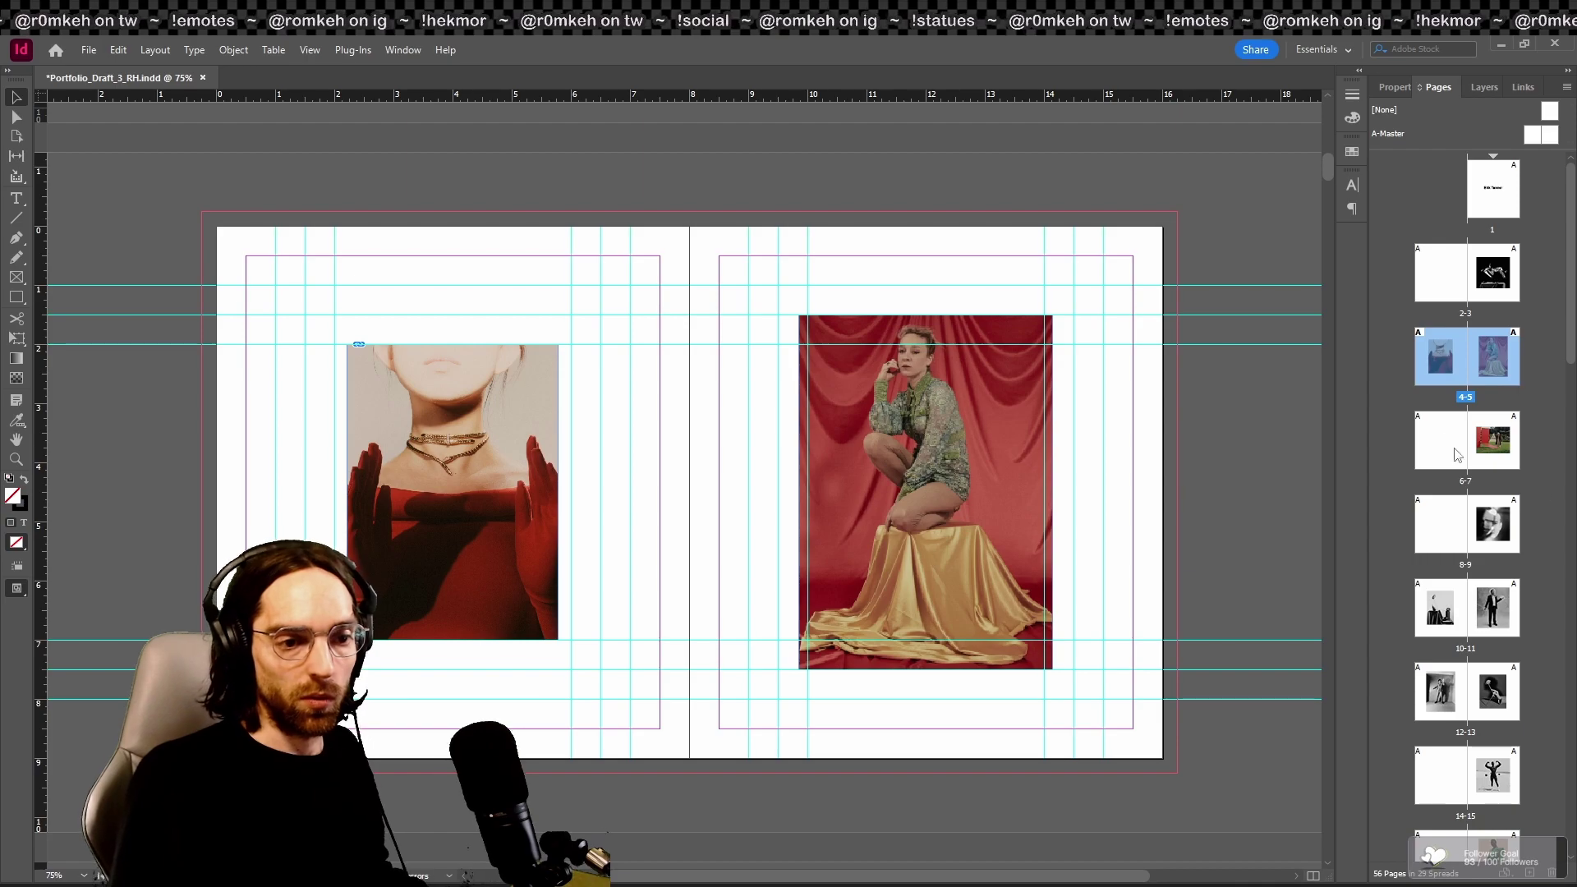
Step: Try enlarging the levitating-figure photo on page 3, preview it, then undo back to the smaller centred size
double_click(1474, 259)
left_click(735, 483)
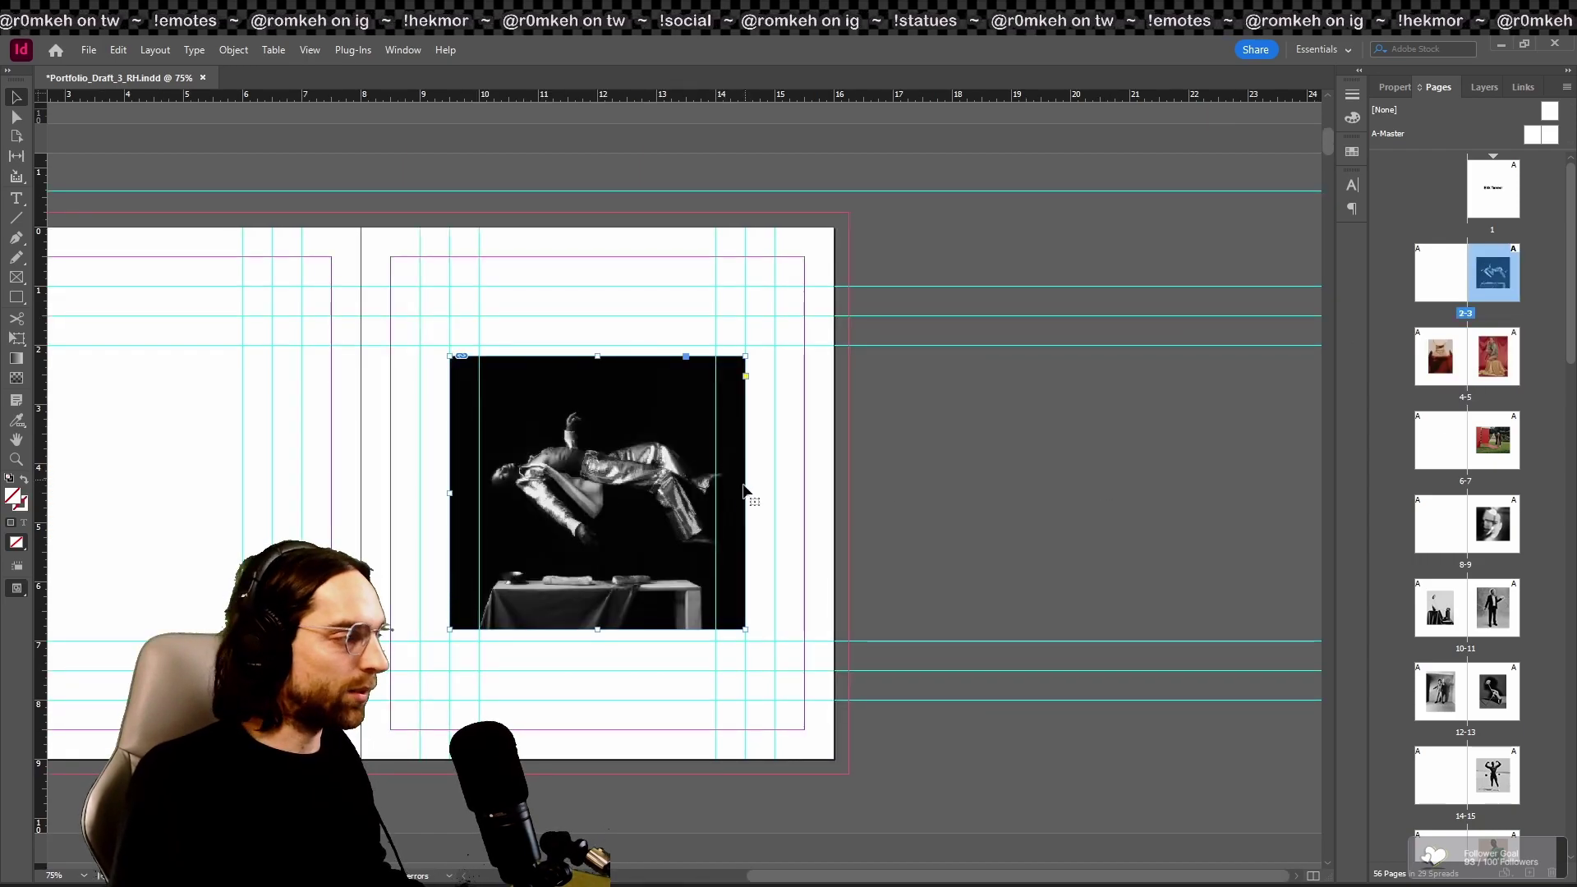
left_click_drag(741, 491, 821, 482)
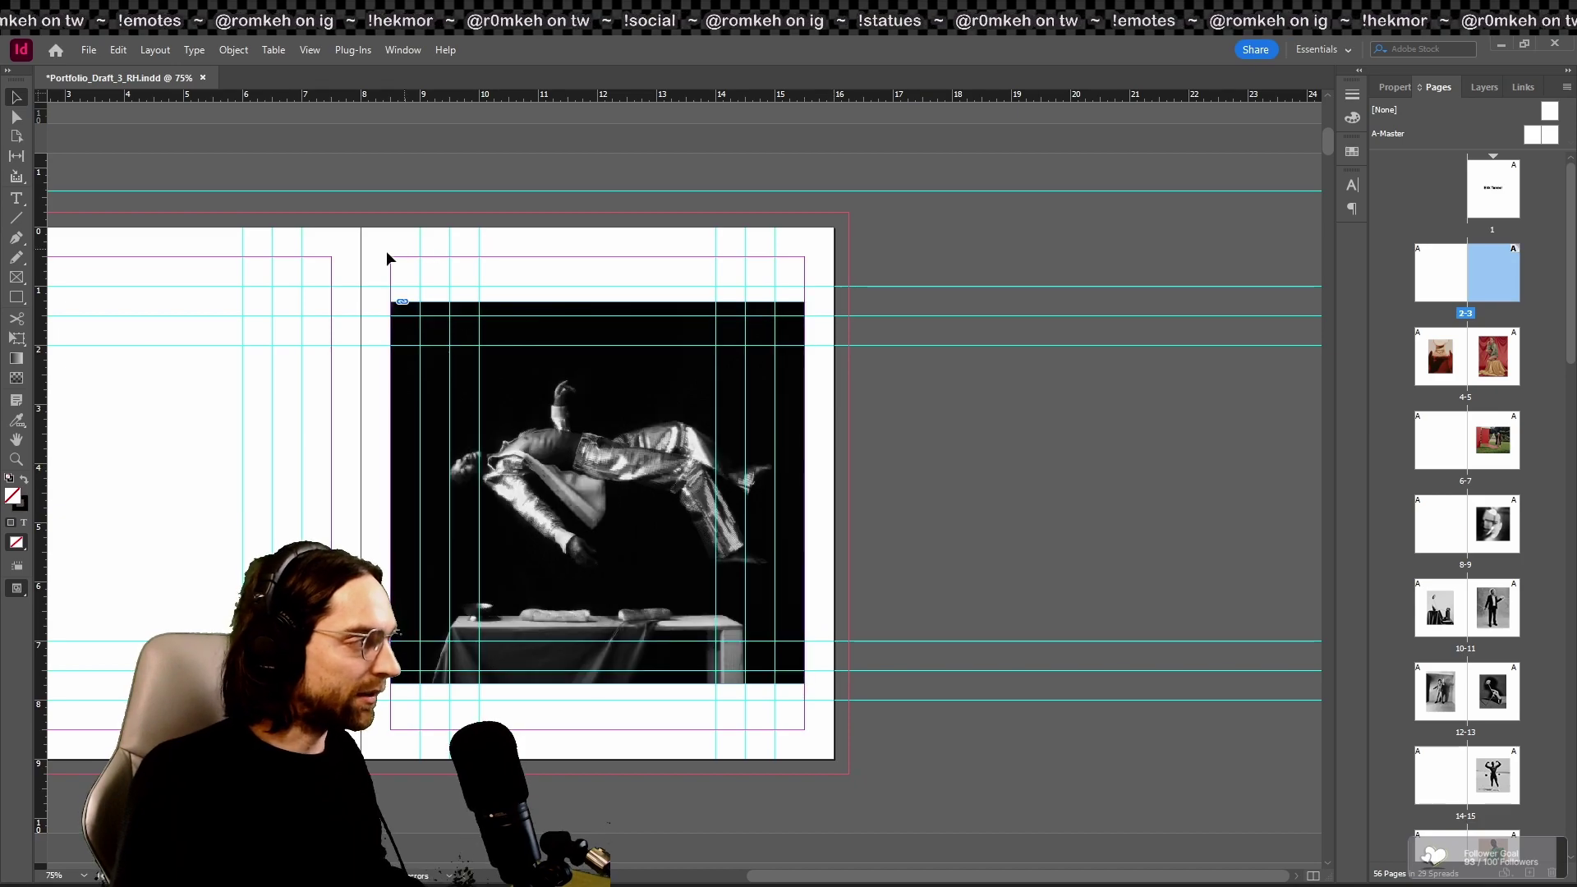
key("w")
key("w")
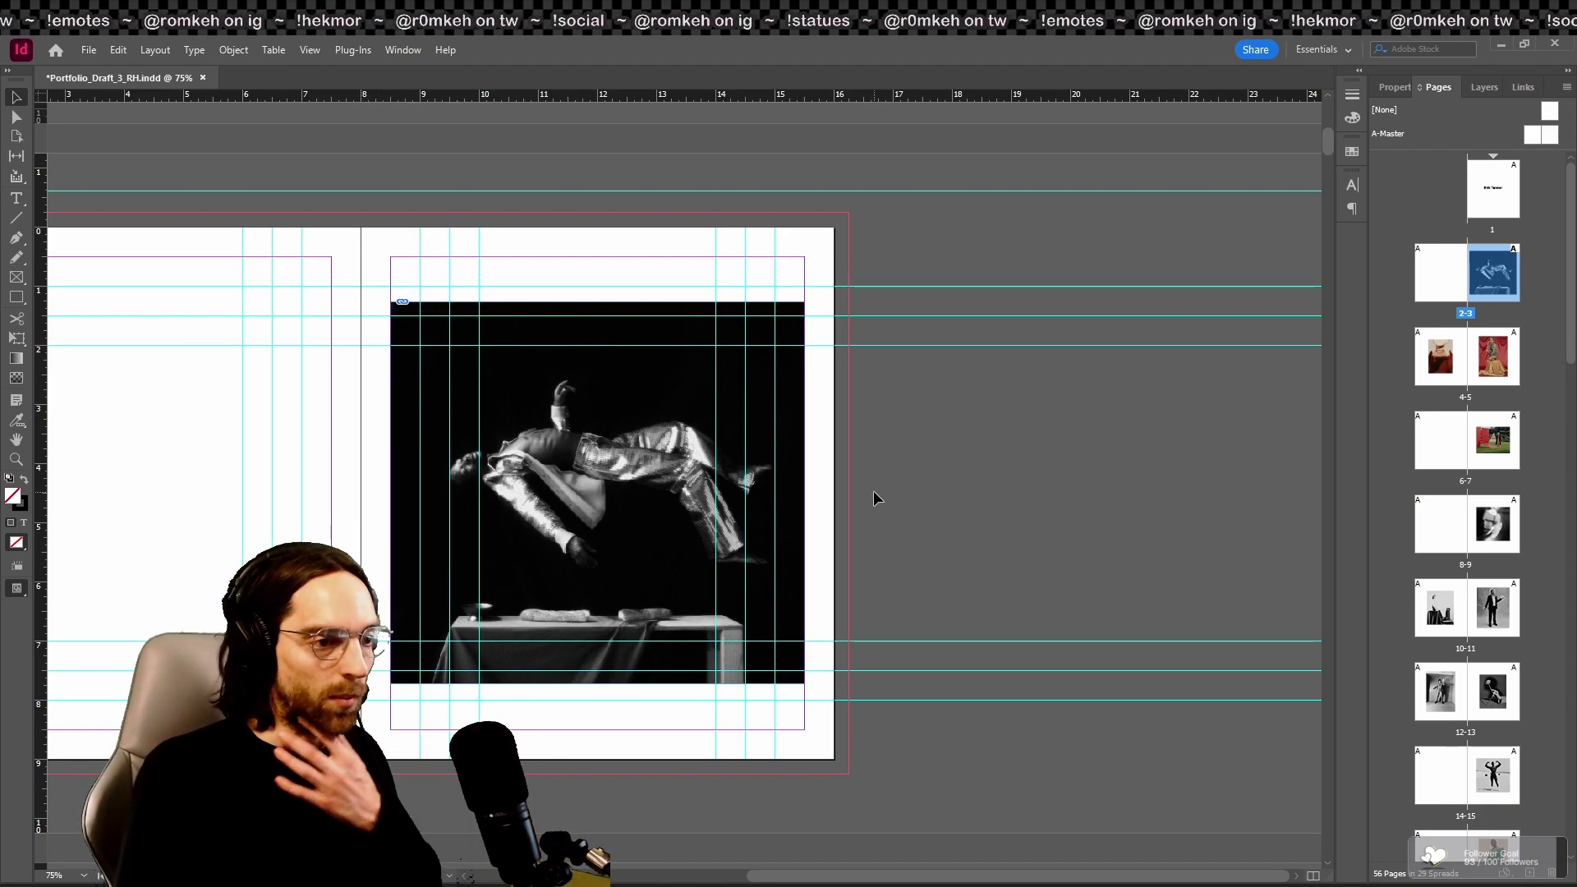
key("w")
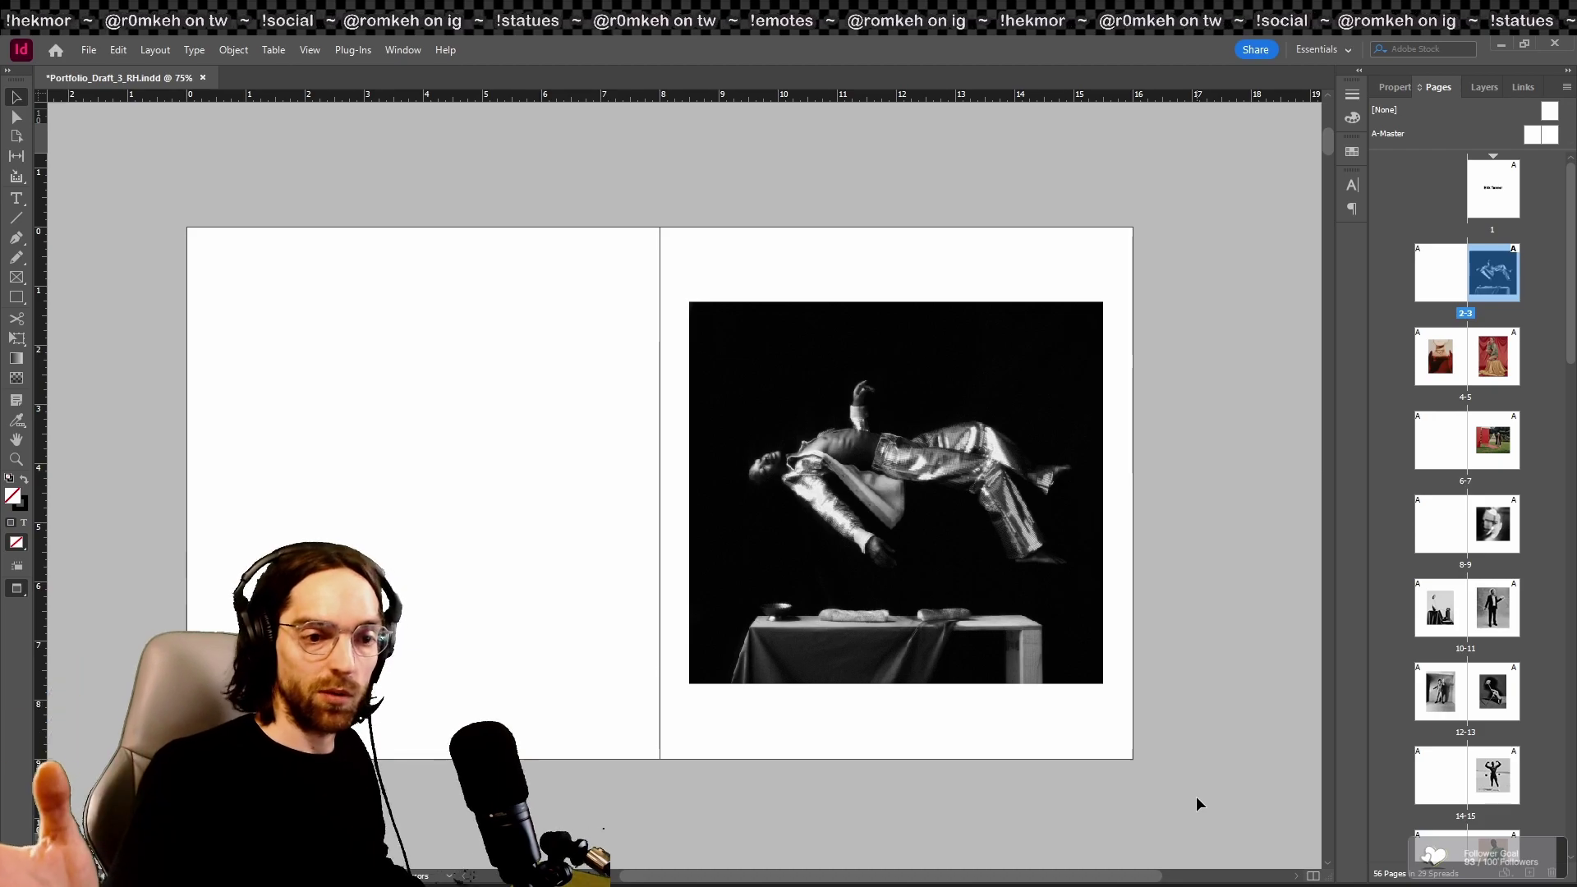
key("ctrl+z")
left_click(1002, 732)
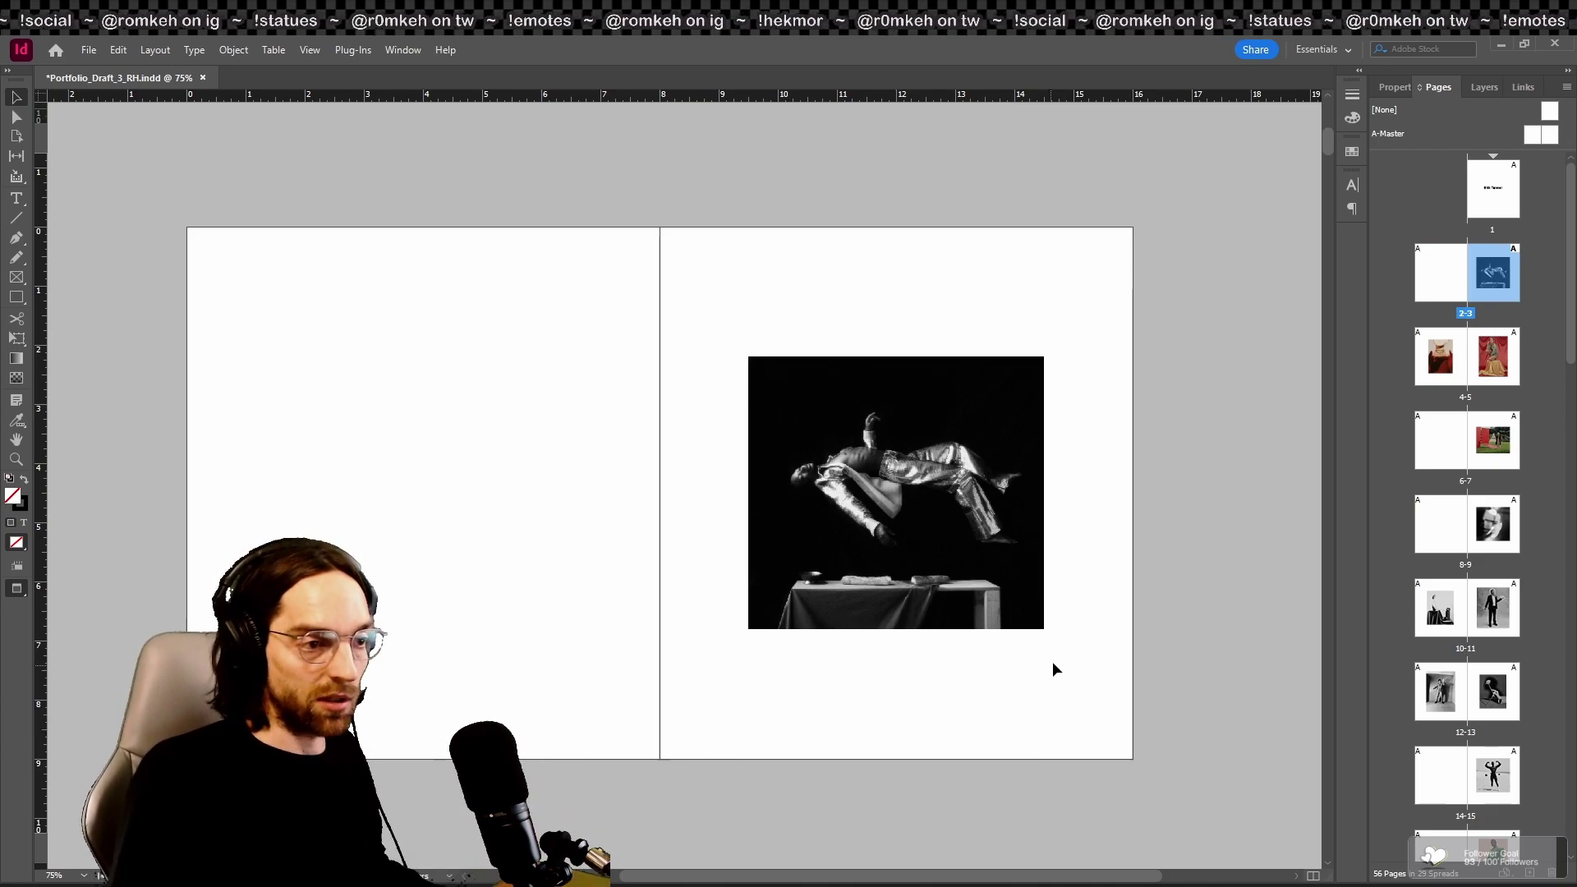
Step: Scroll down to spread 4–5 with the necklace and red-drapery photos and present it full screen
scroll(1111, 679, "down", 5)
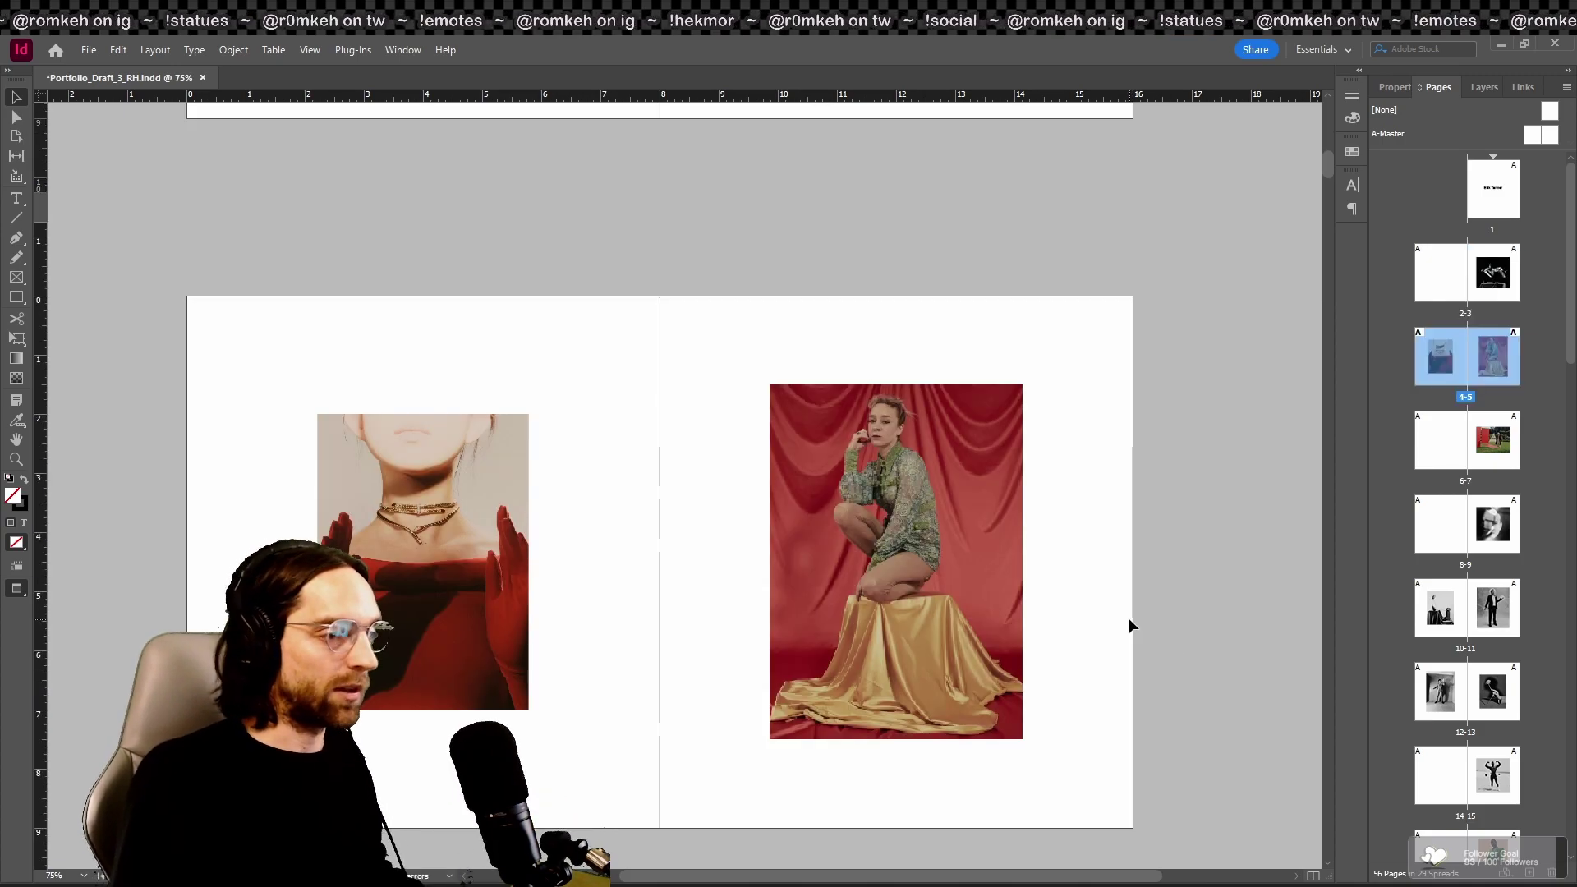
scroll(1129, 621, "down", 1)
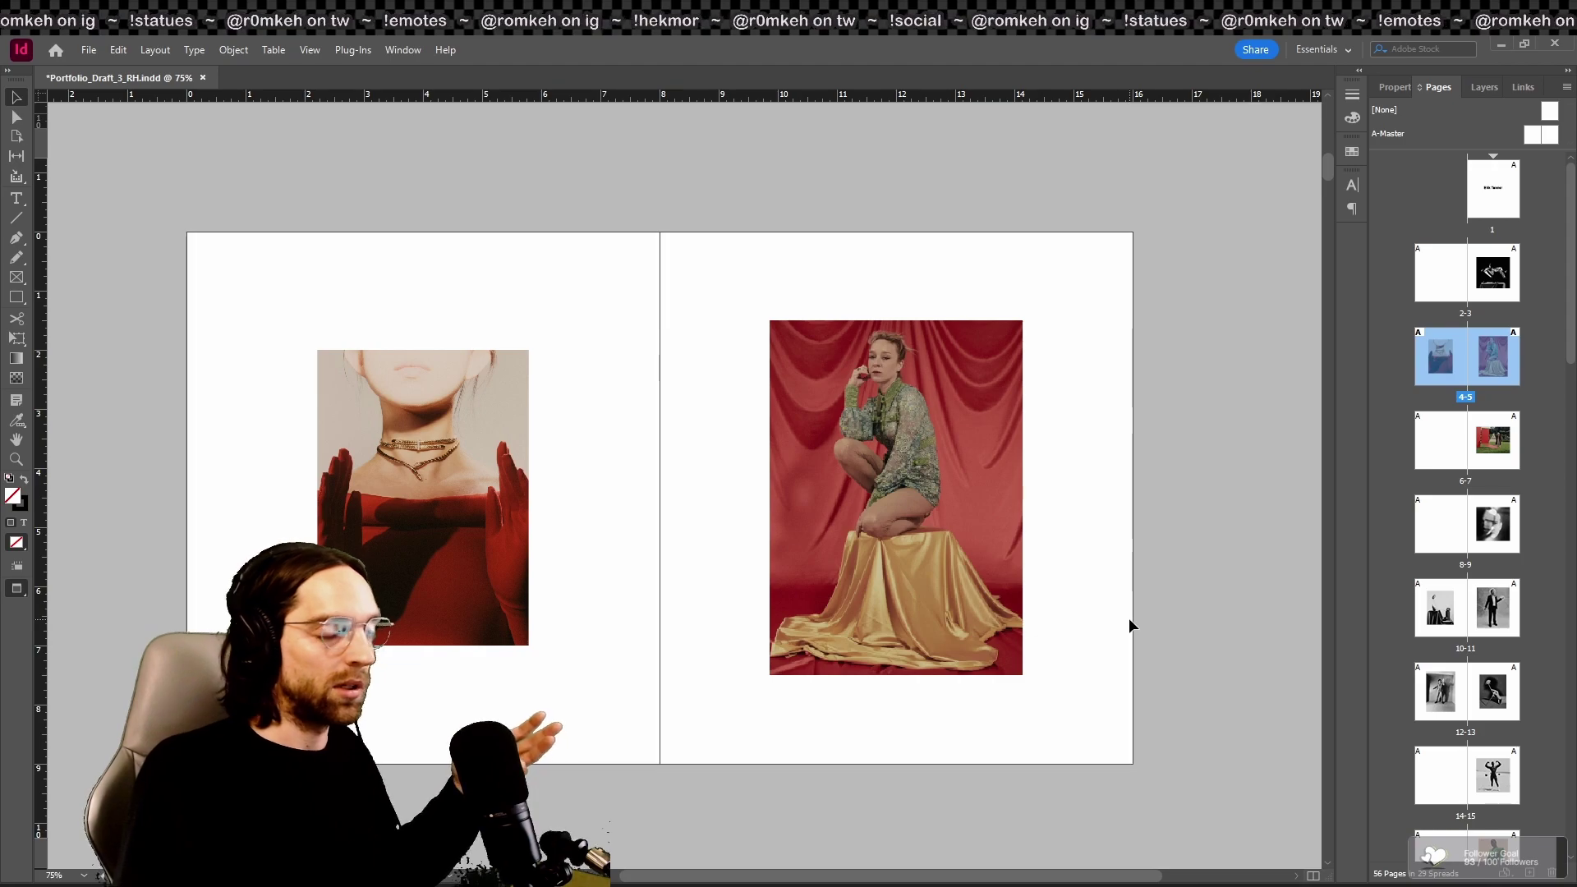
scroll(1128, 619, "down", 1)
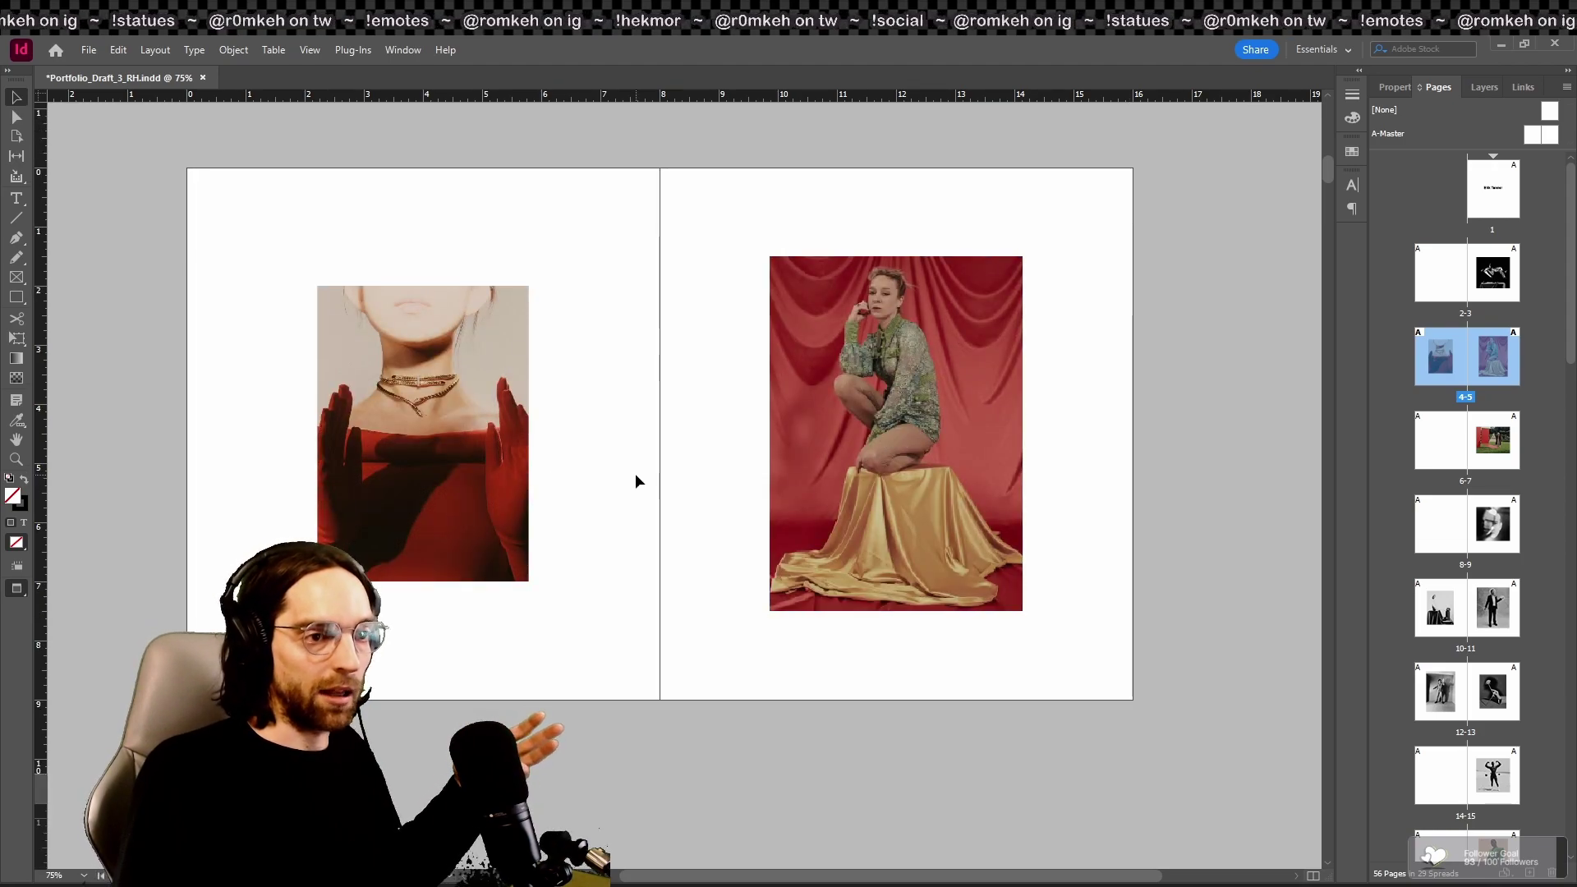
key("shift+w")
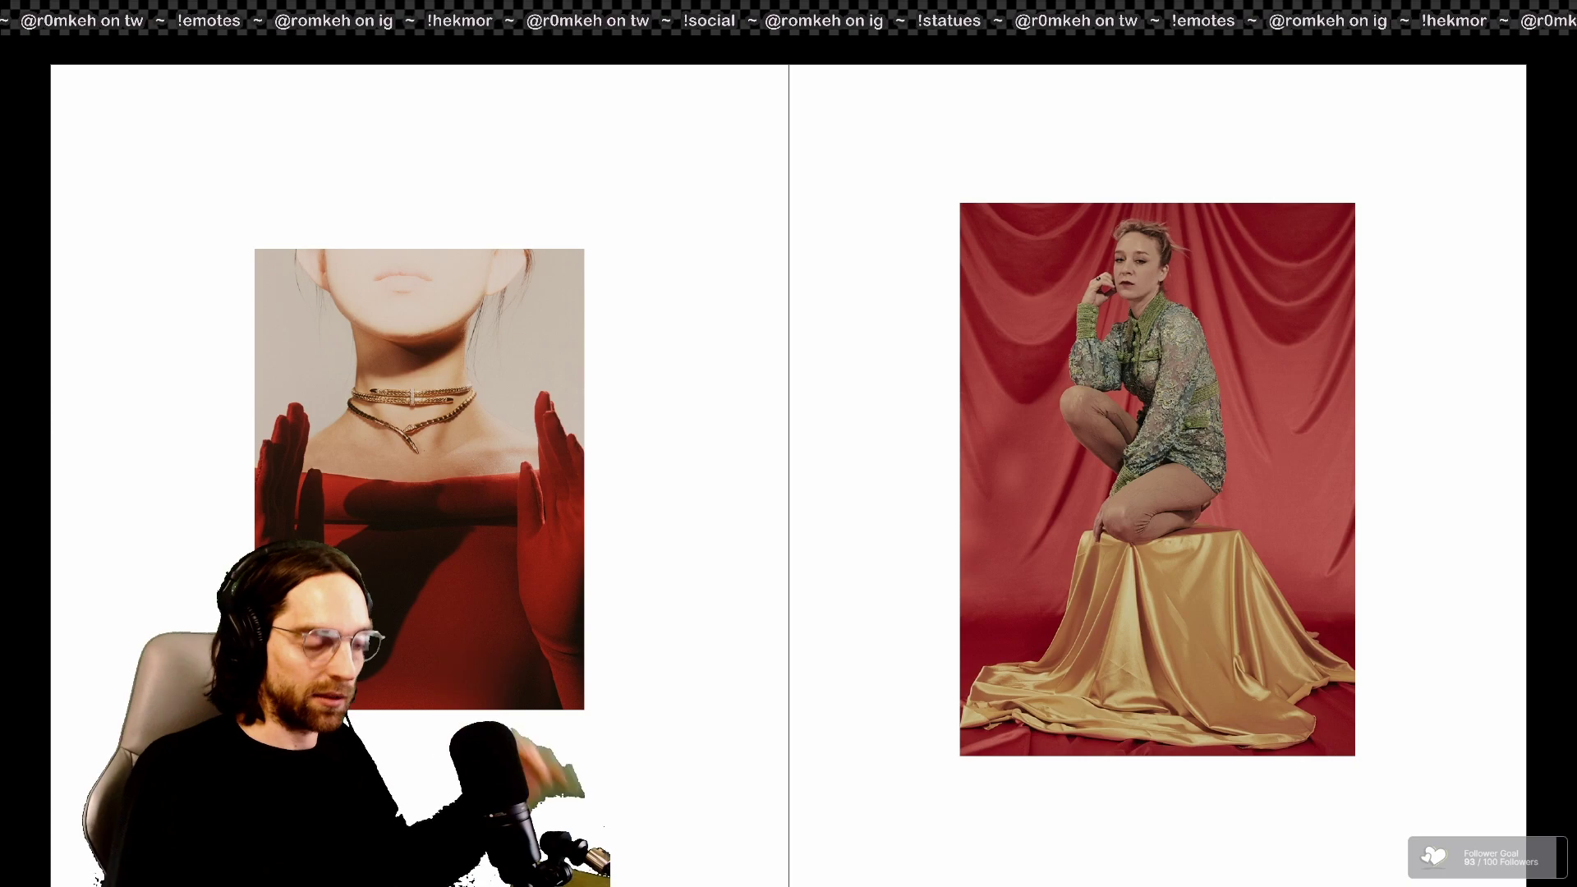
Step: Flip forward through the full-screen spreads, then return to normal layout on spread 18–19
key("Right")
key("Right")
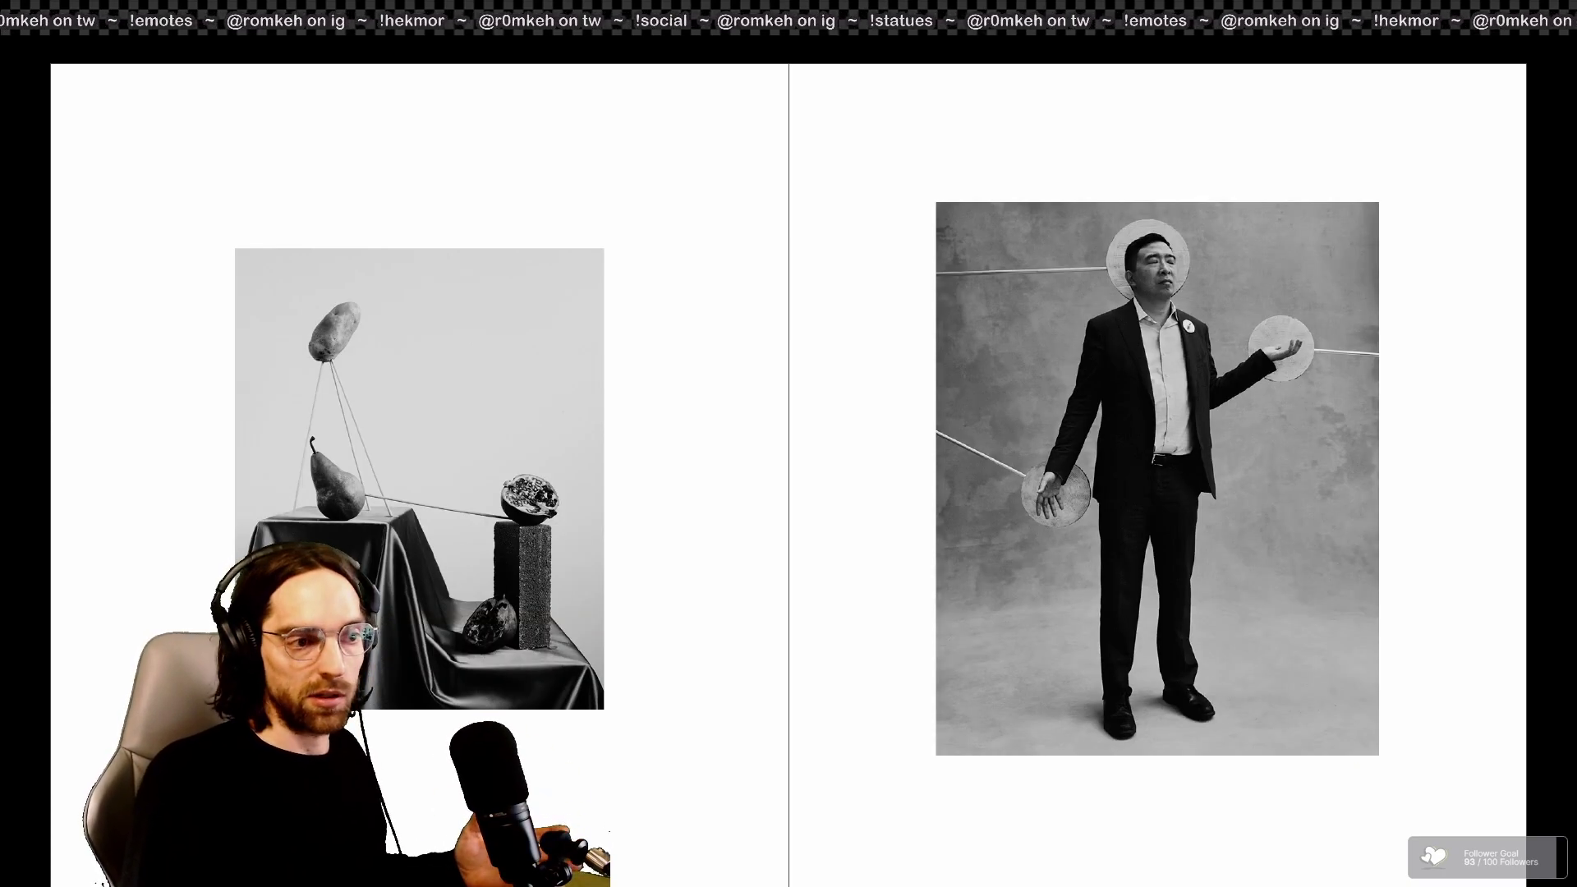
key("Right")
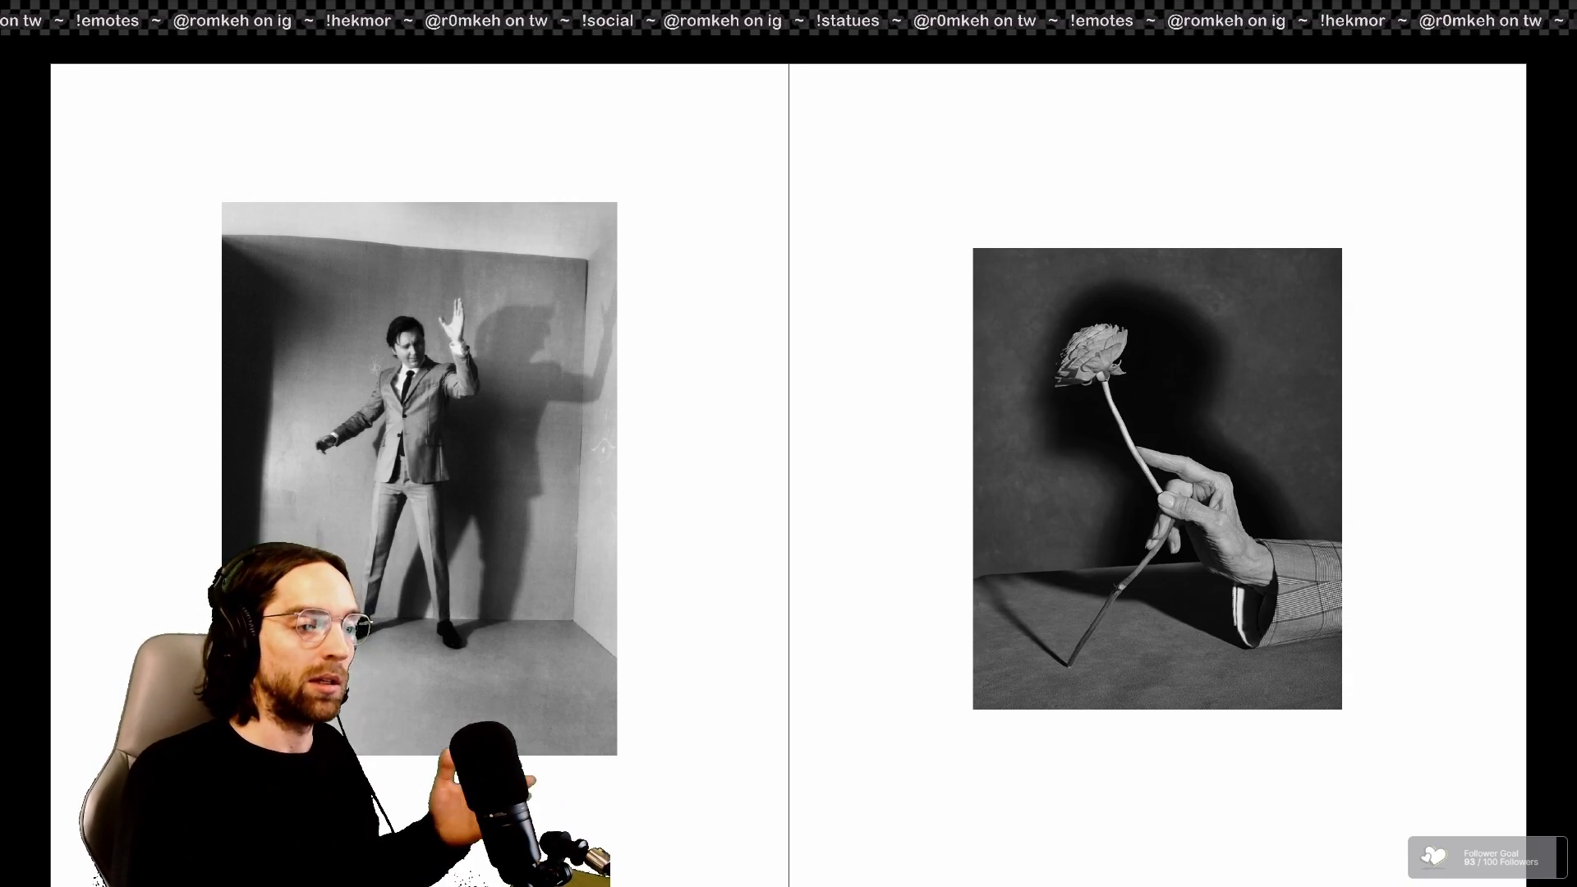
key("Right")
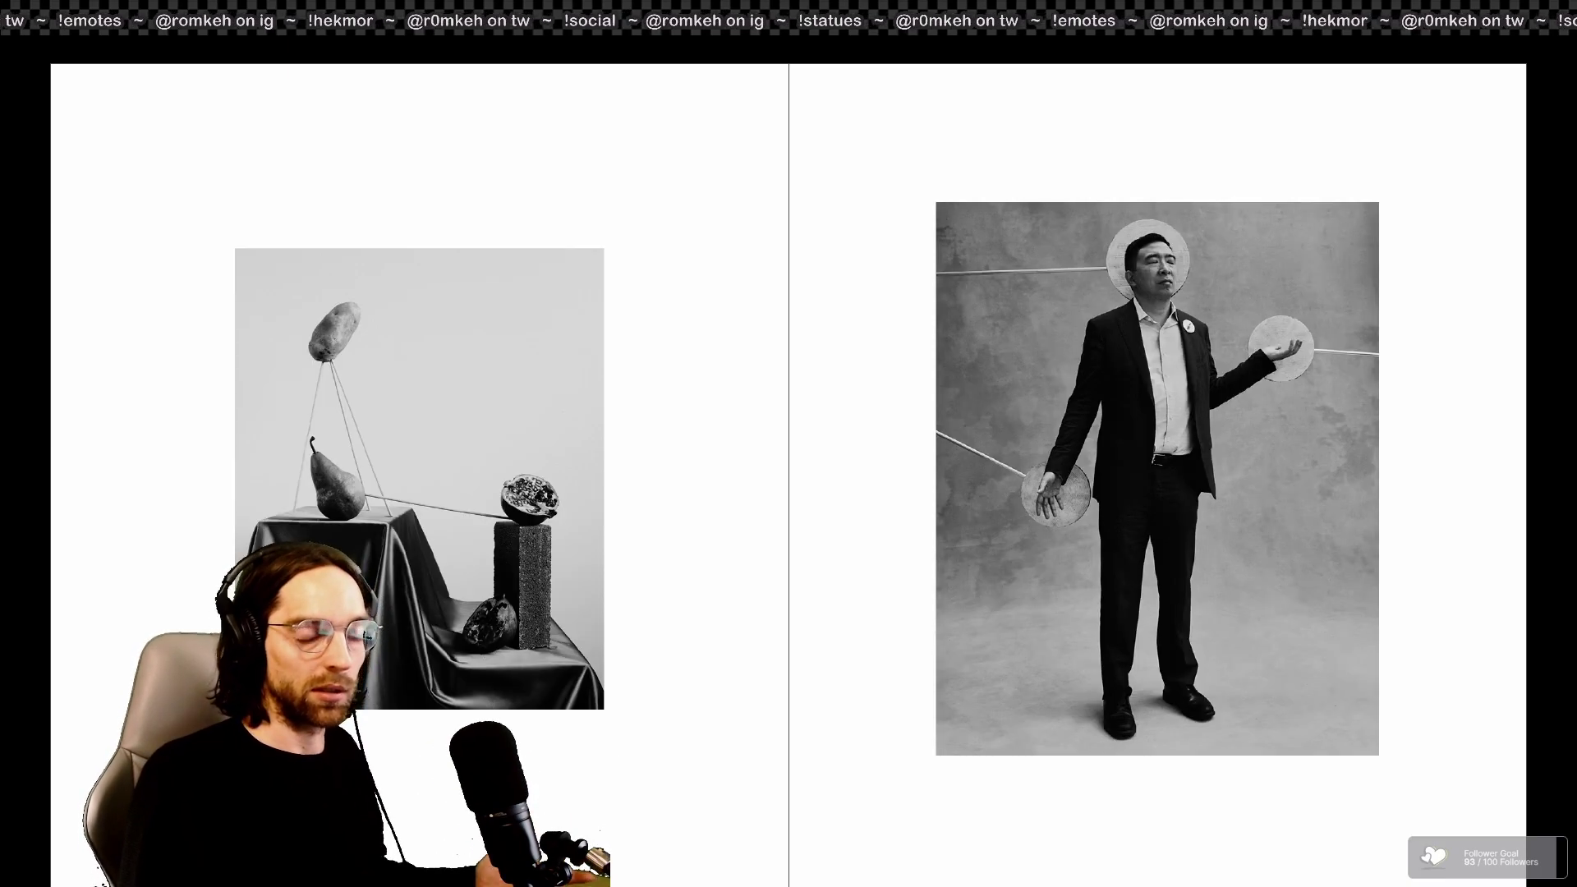
key("Right")
key("Right")
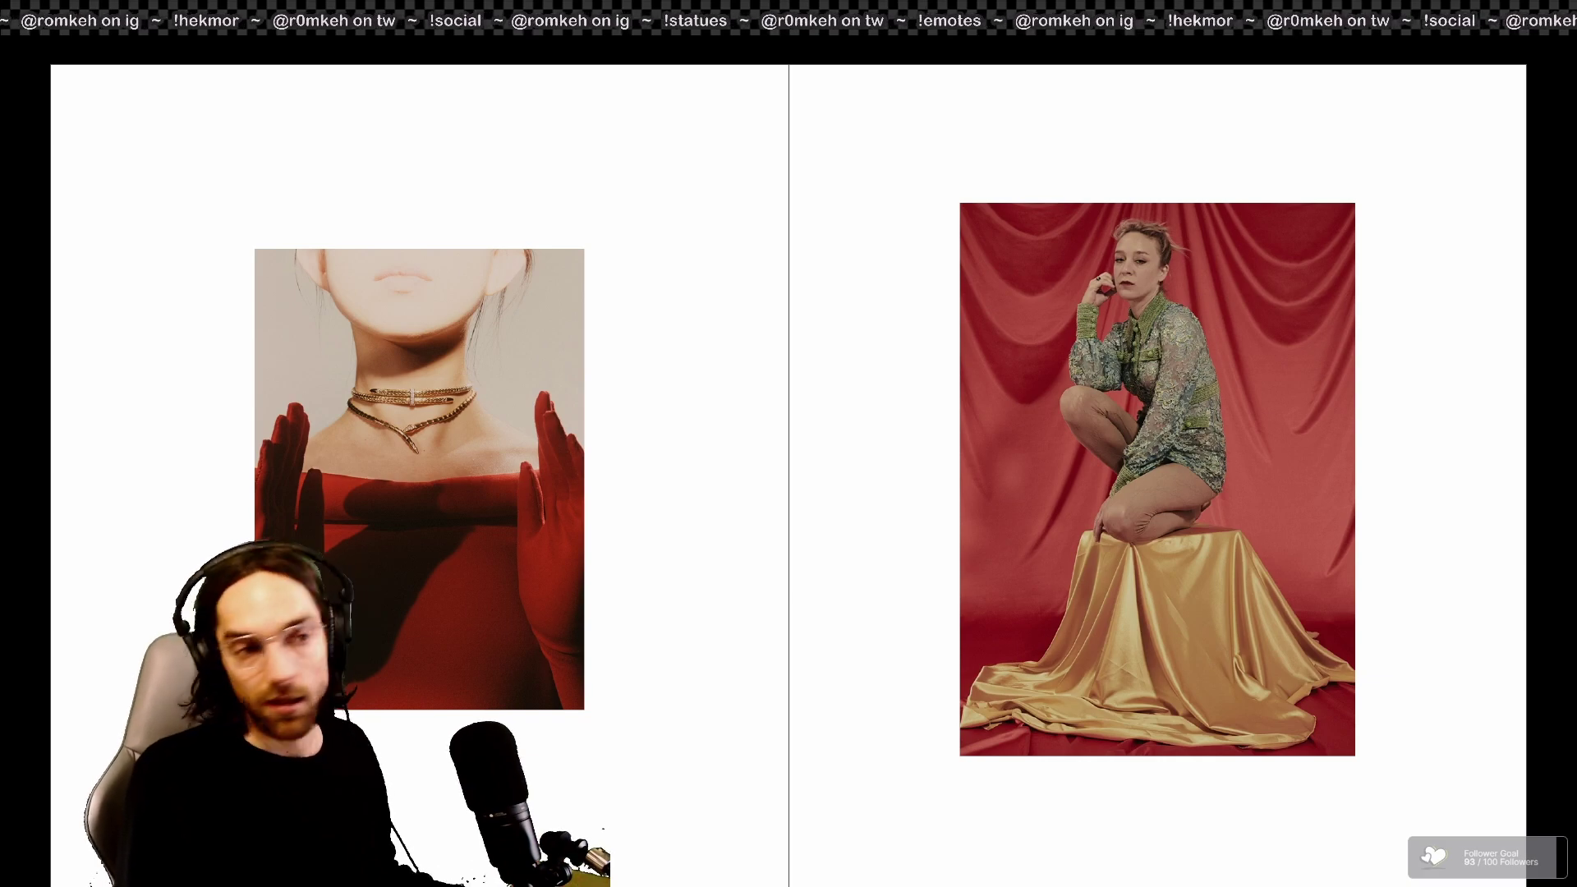
key("Right")
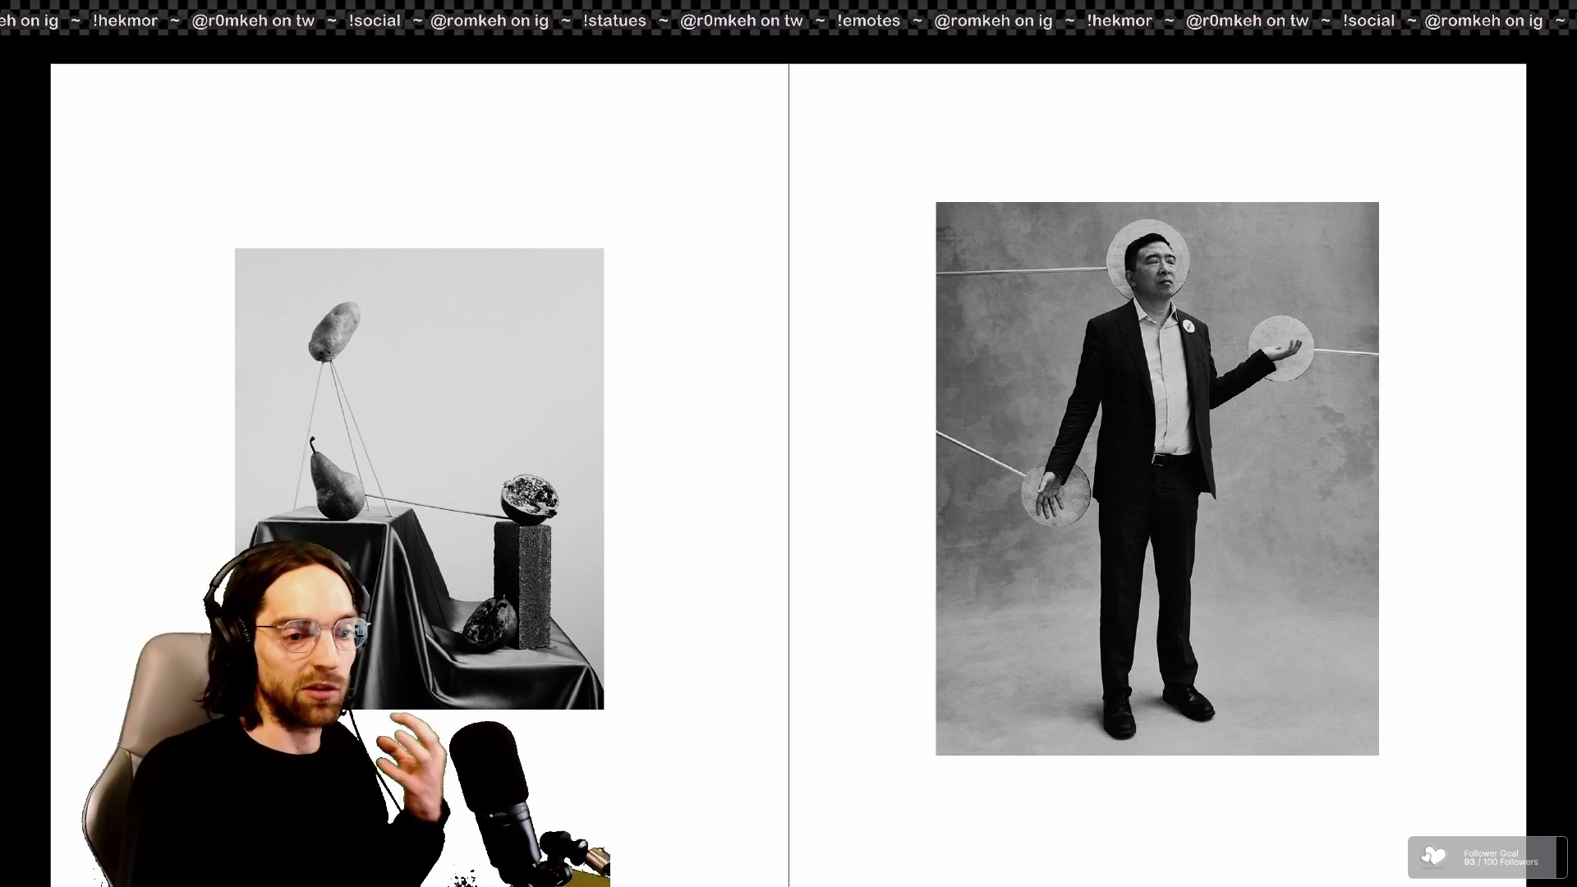
key("Right")
key("Right")
key("Right")
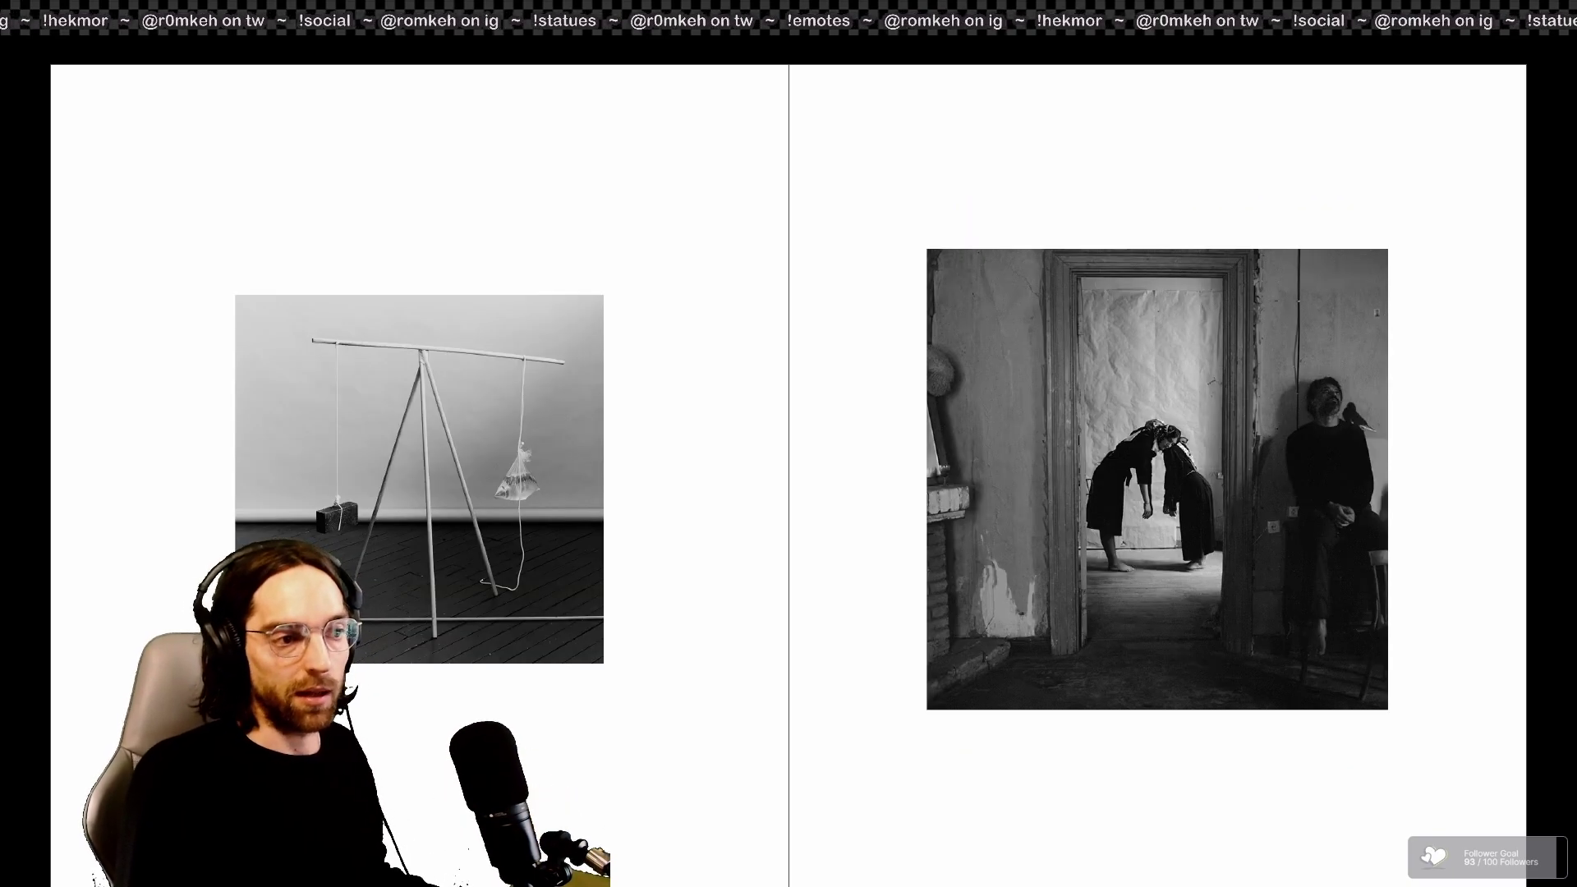
key("Escape")
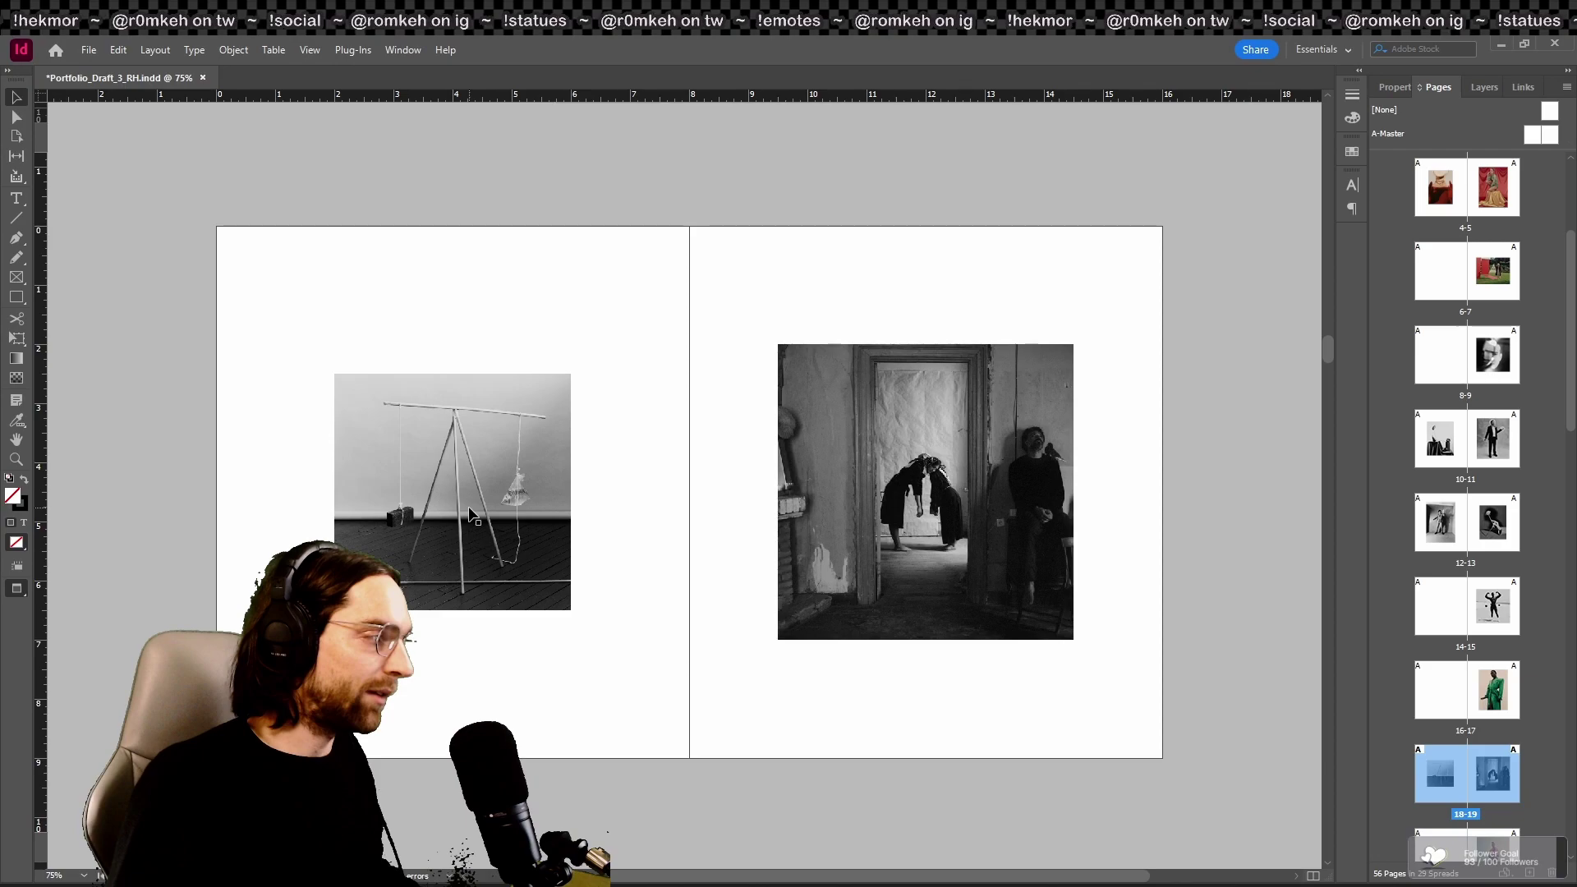
Step: Trial-enlarge the tripod photo frame, preview spread 18–19 full-screen, then deselect and present it again
left_click(440, 399)
key("w")
left_click_drag(453, 373, 456, 317)
key("ctrl+alt+shift+c")
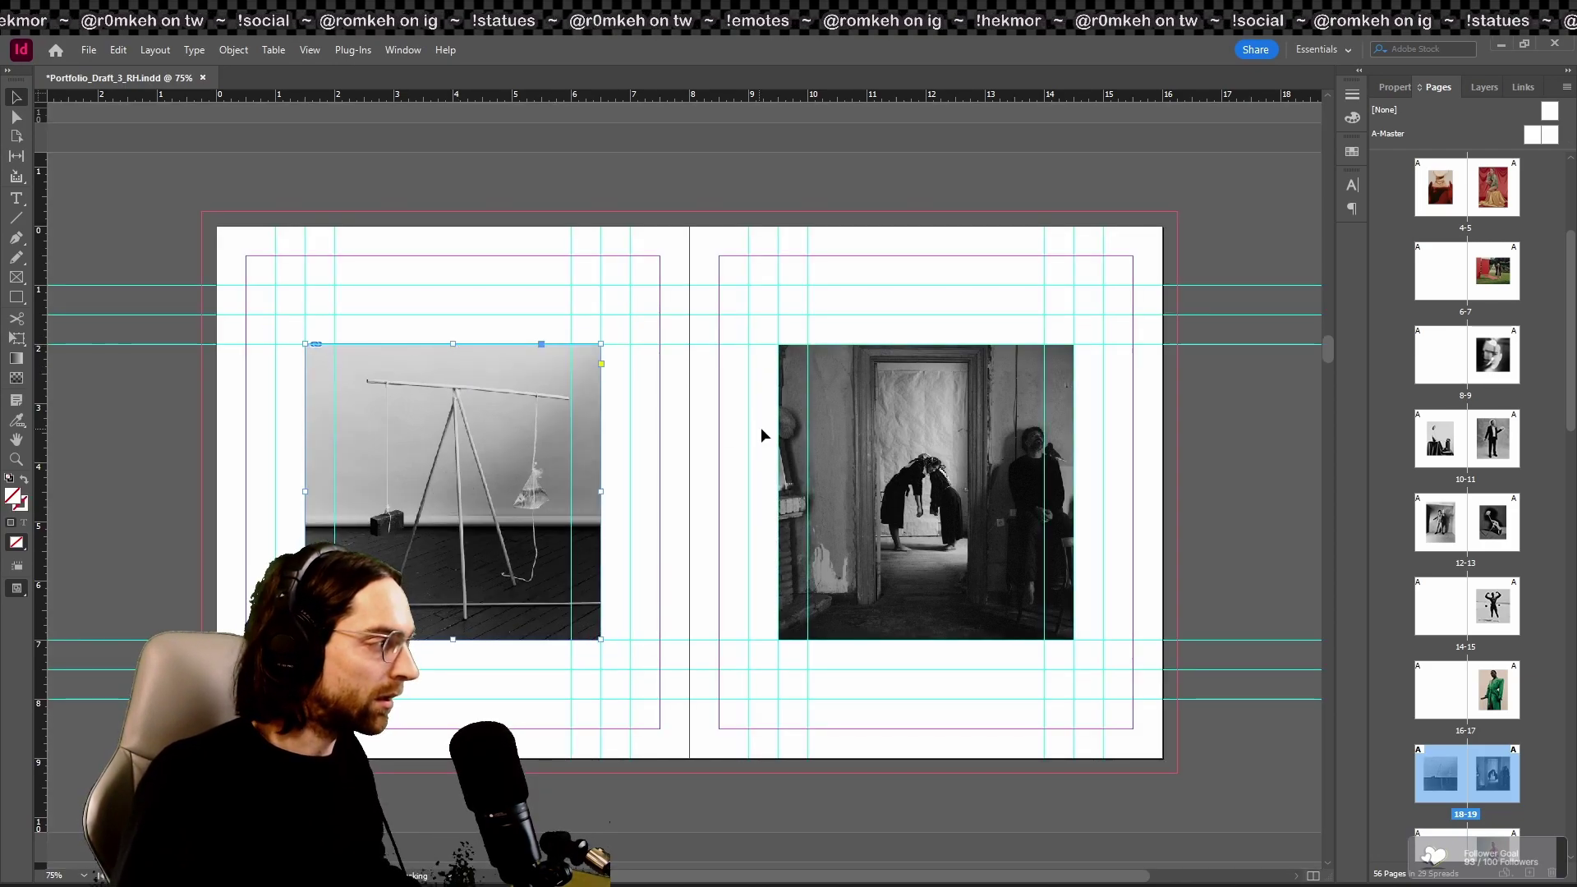
key("w")
key("shift+w")
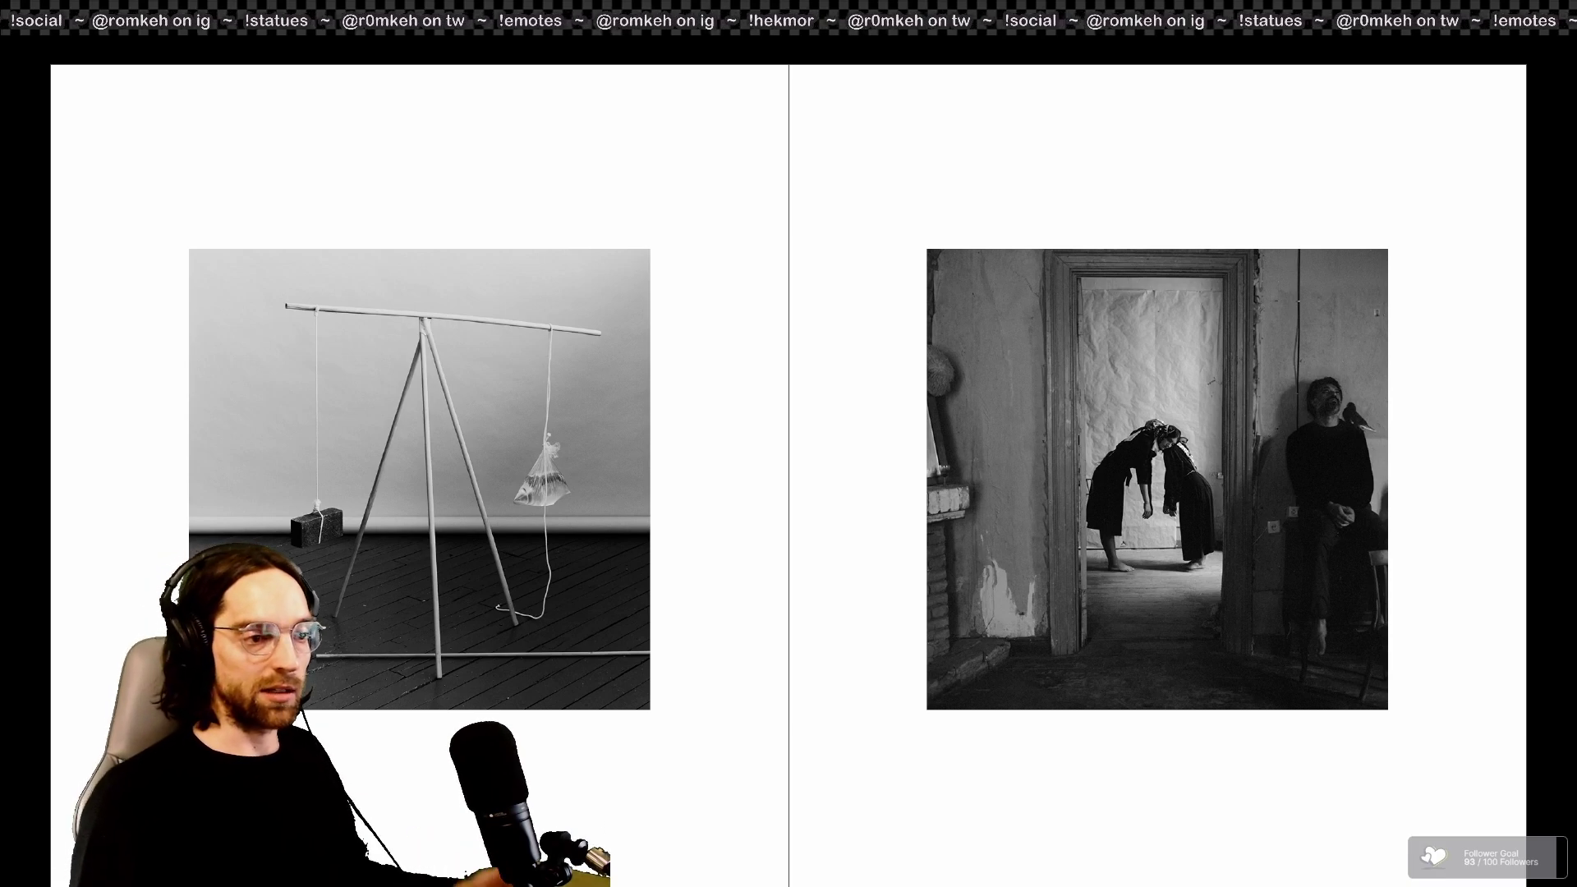
key("Escape")
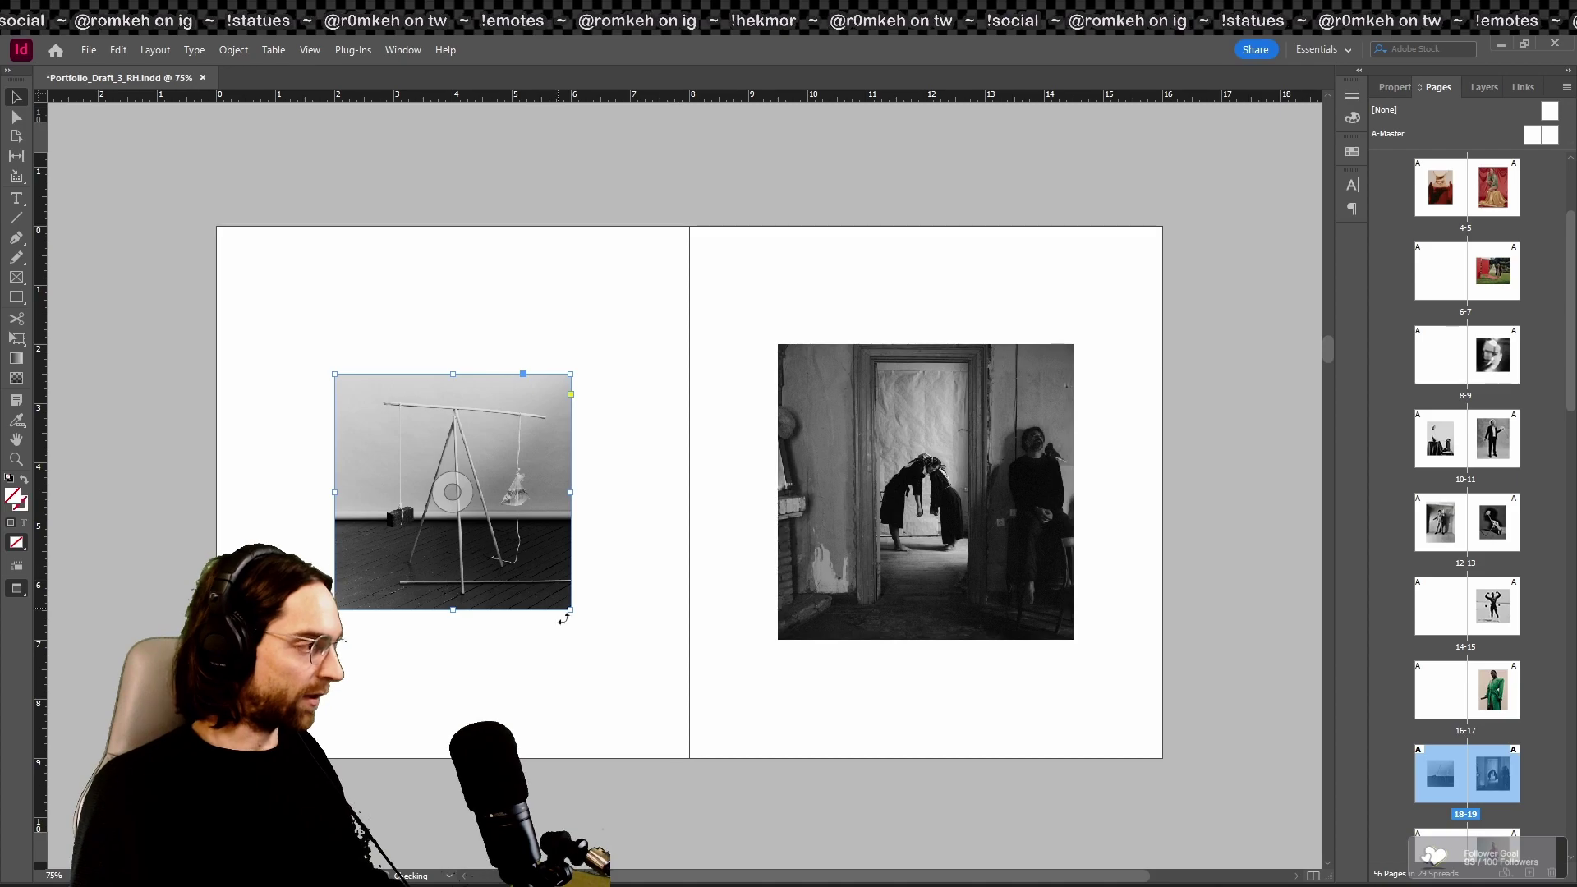
left_click(580, 642)
key("shift+w")
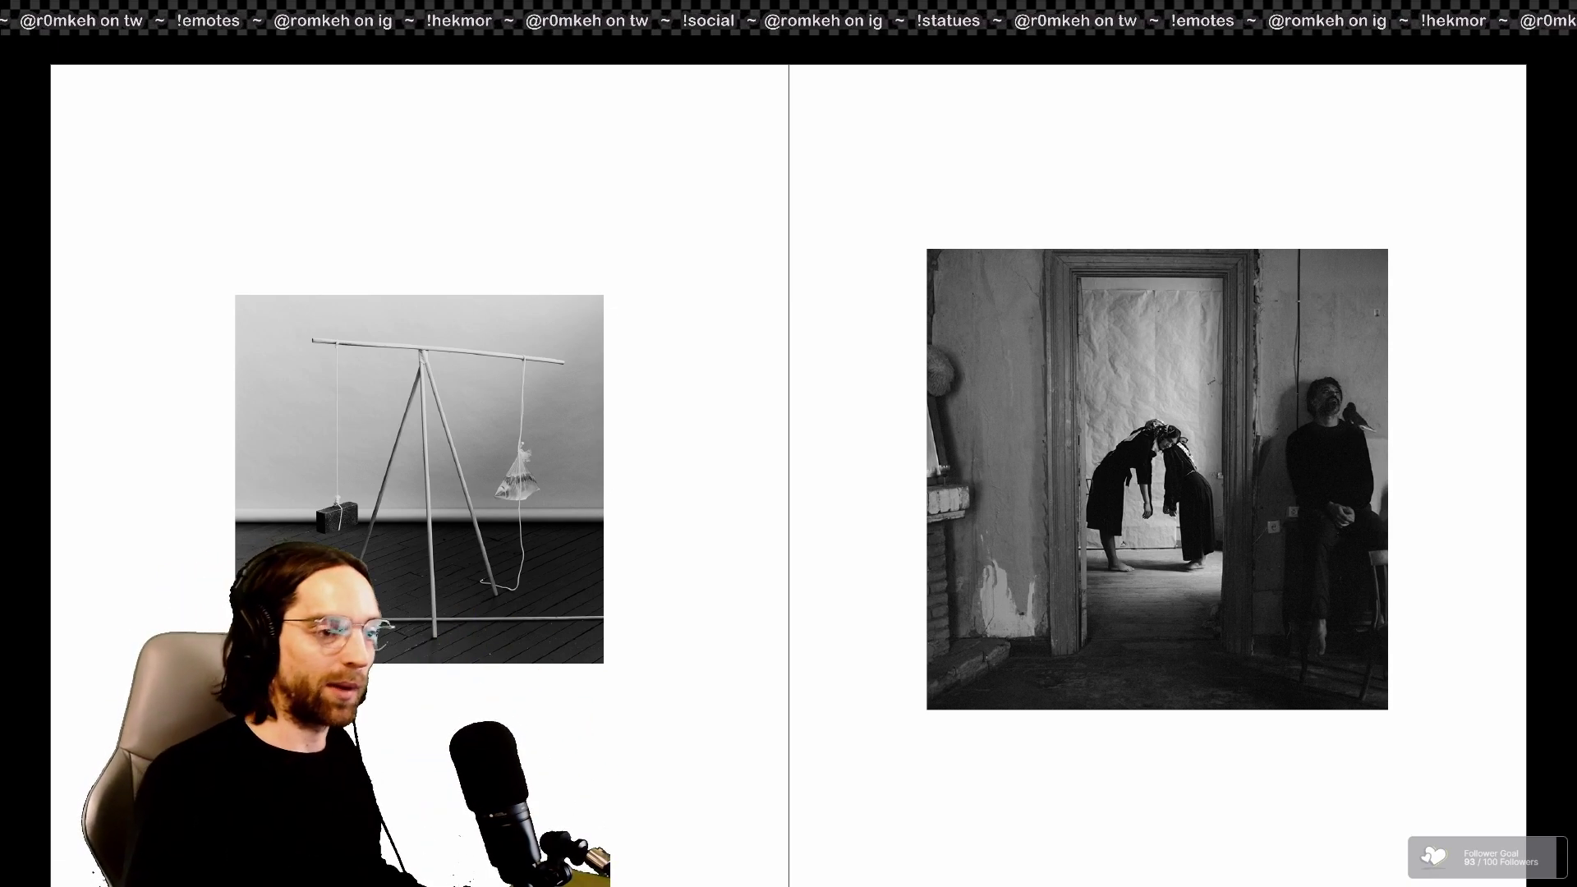
Step: Advance to spread 22–23, enlarge the reed photo around its centre, and preview it full-screen
key("Right")
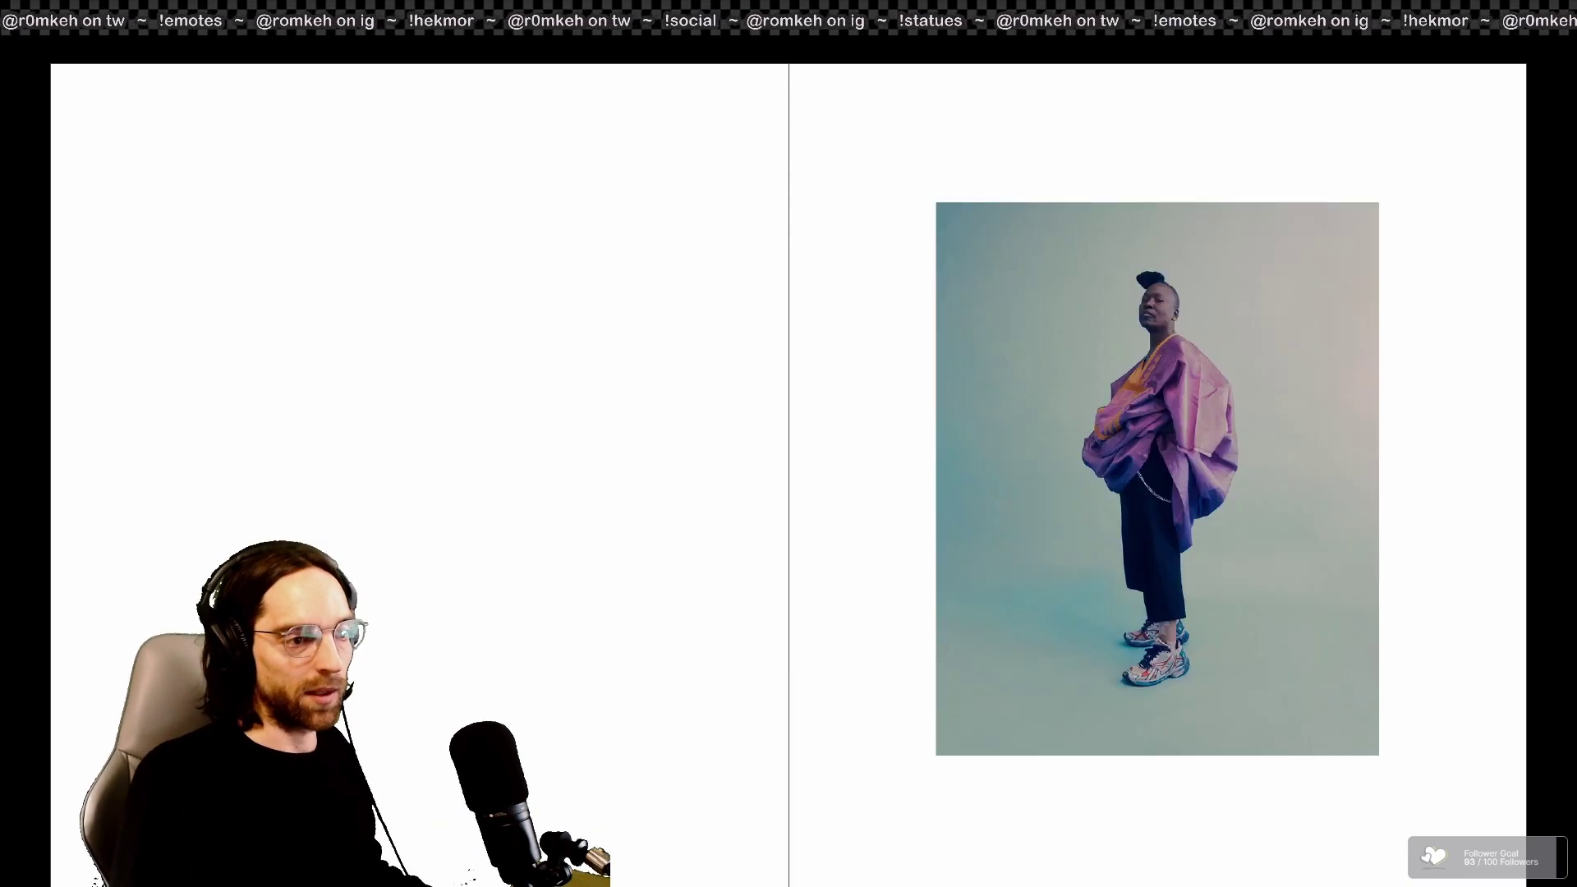
key("Right")
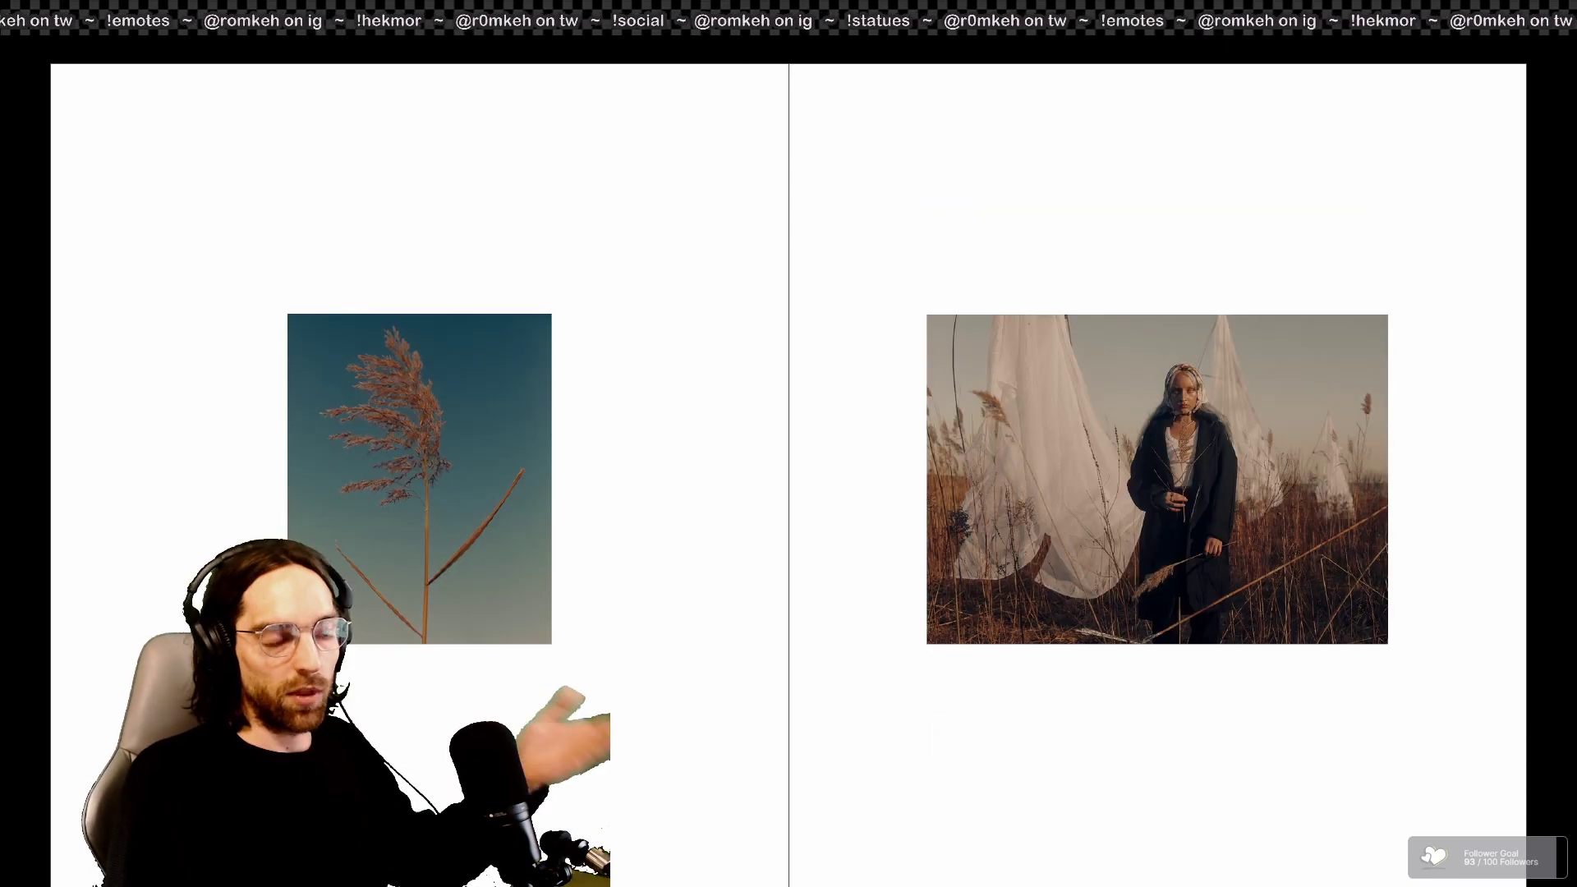
key("Escape")
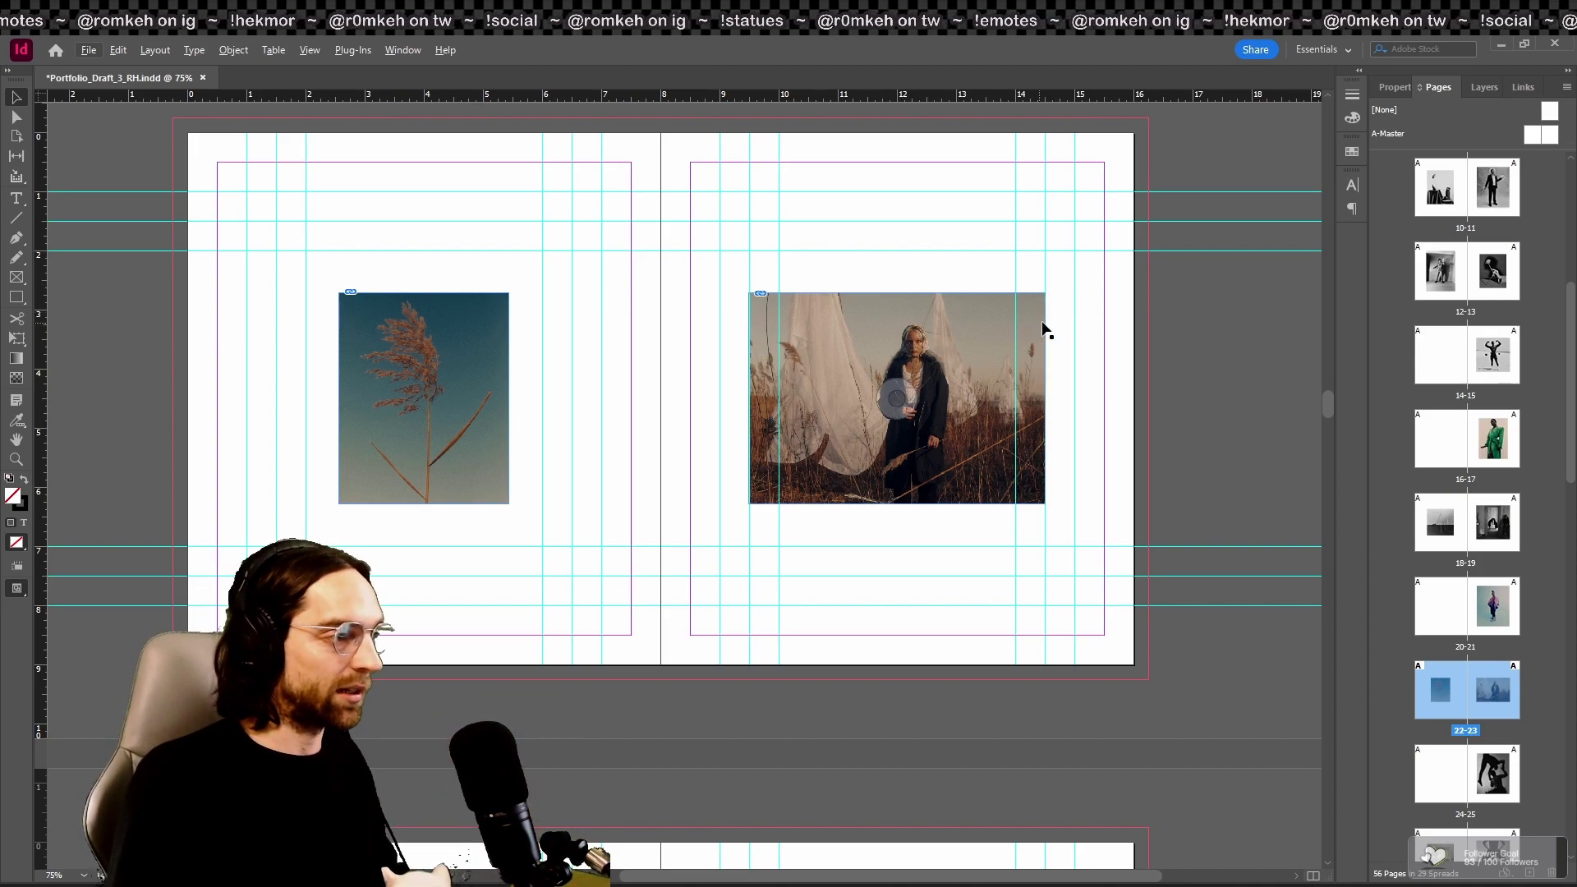
left_click(426, 322)
left_click_drag(424, 294, 424, 250)
key("w")
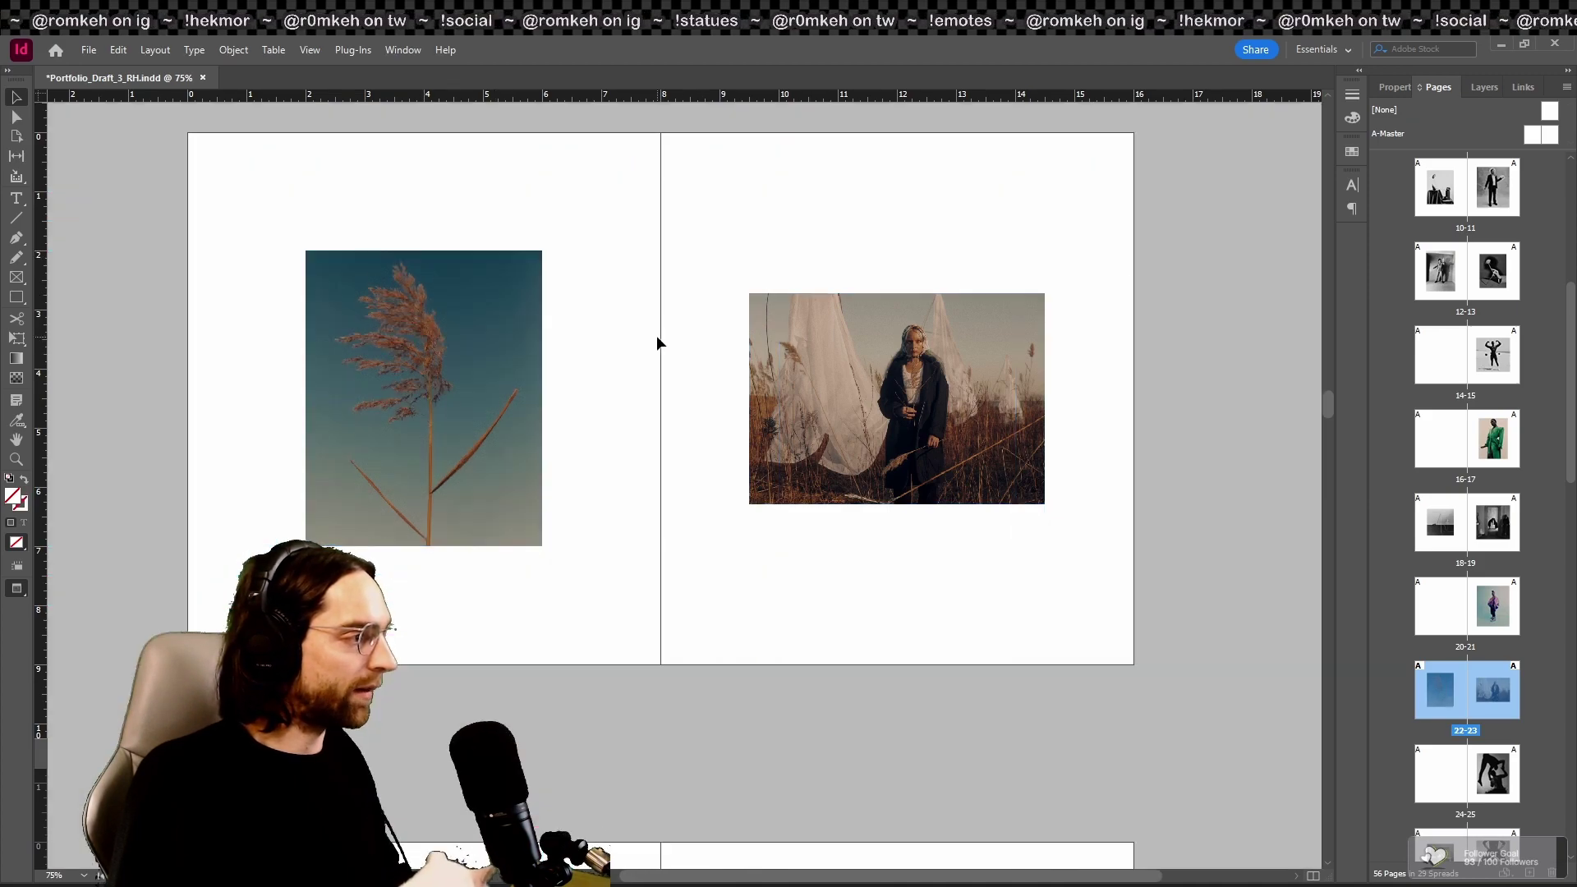
key("shift+w")
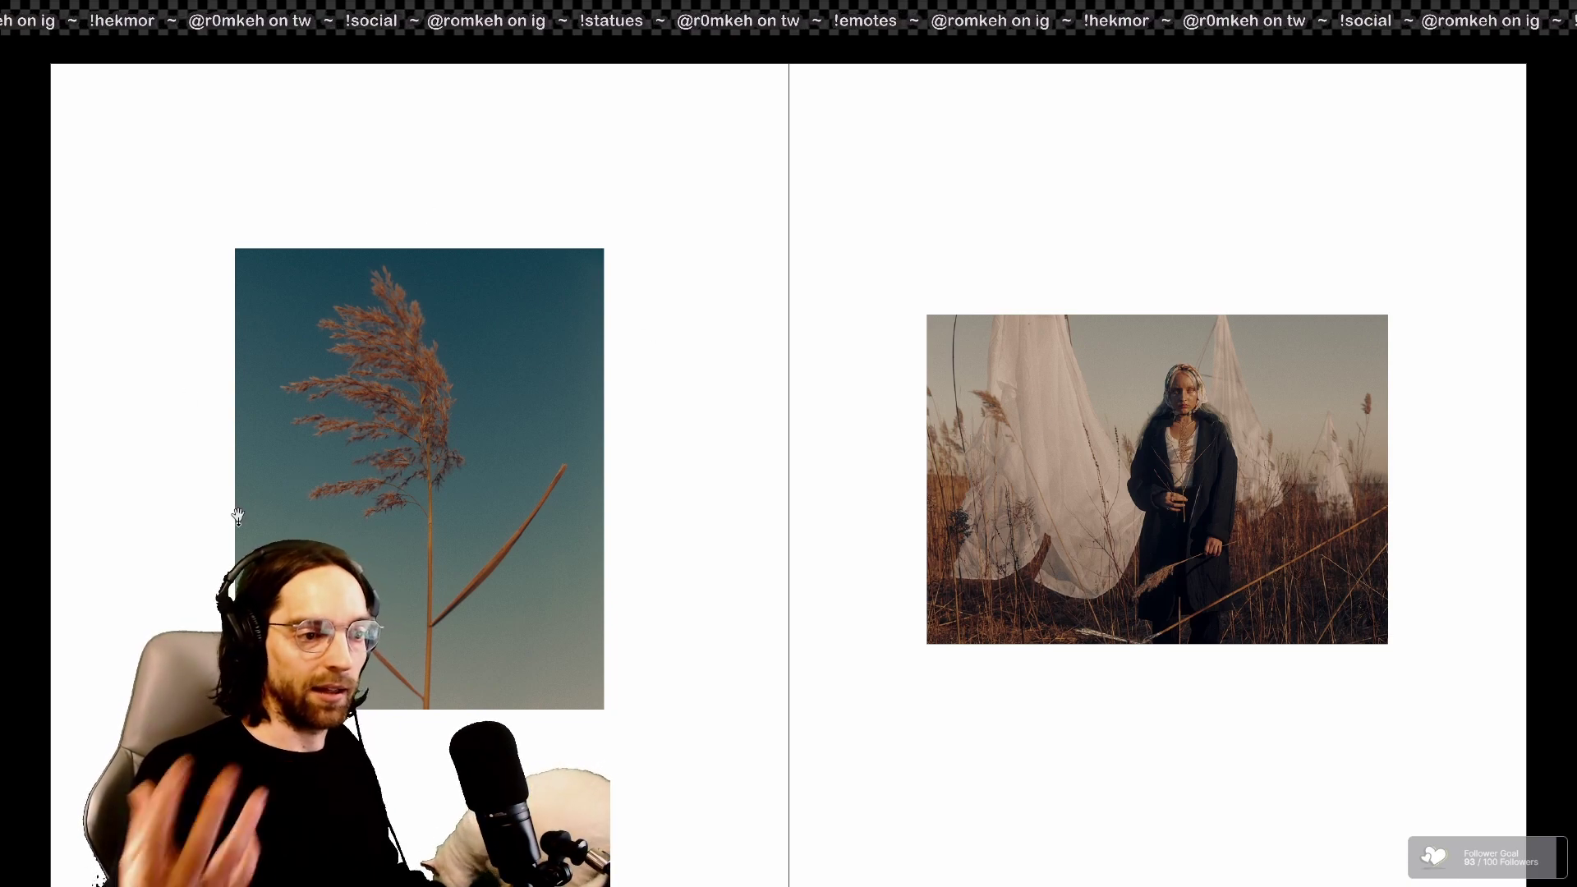
Step: Undo the reed photo enlargement, deselect it, and present spread 22–23 full-screen again
key("Escape")
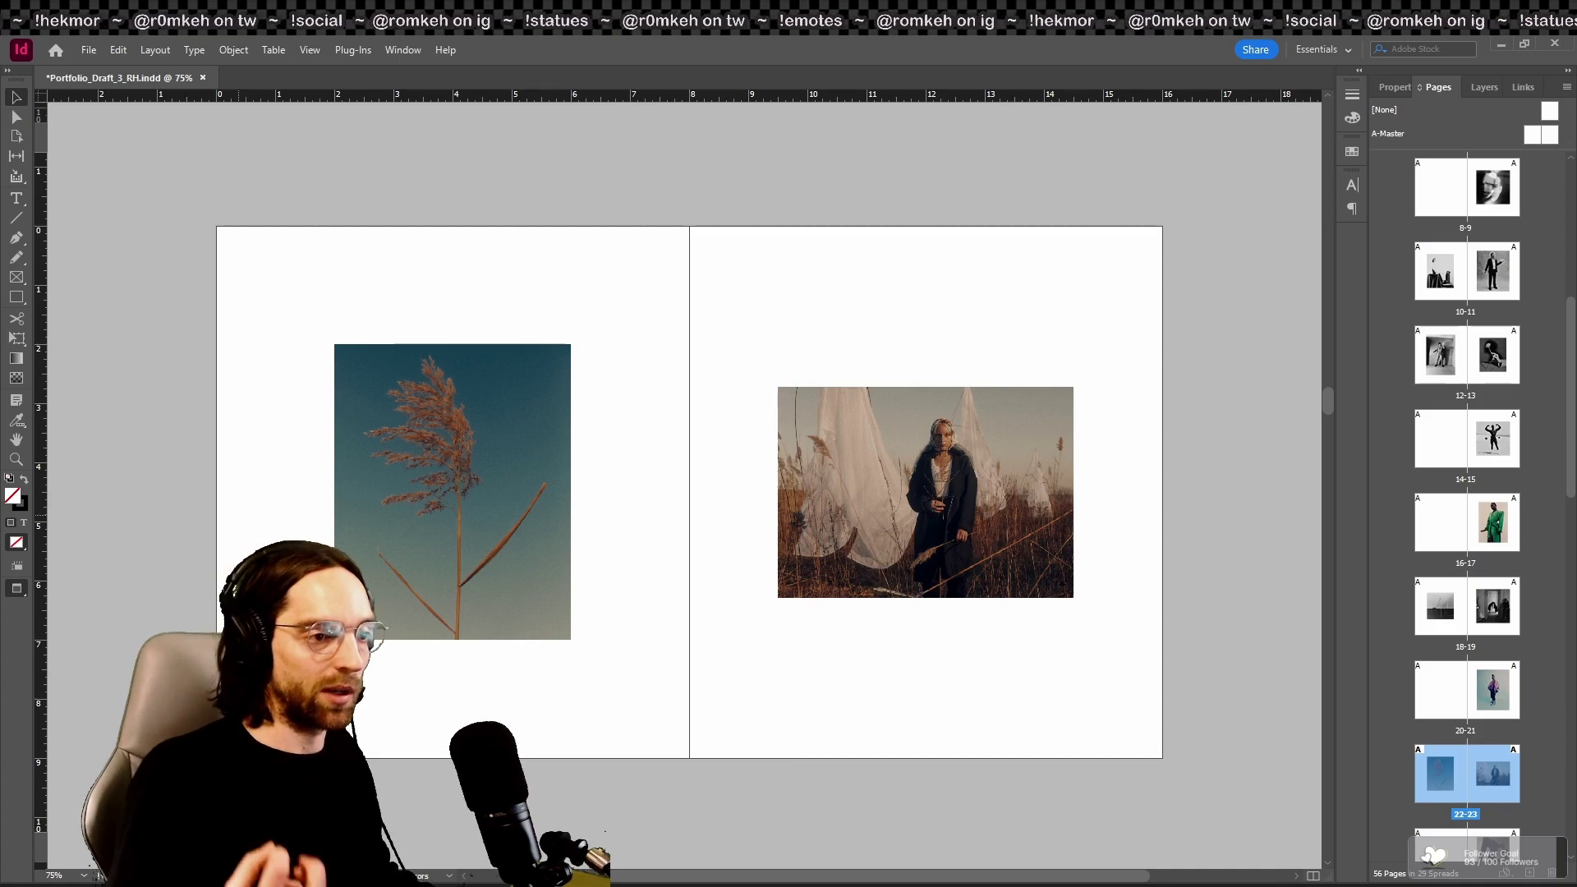
key("ctrl+z")
key("ctrl+shift+a")
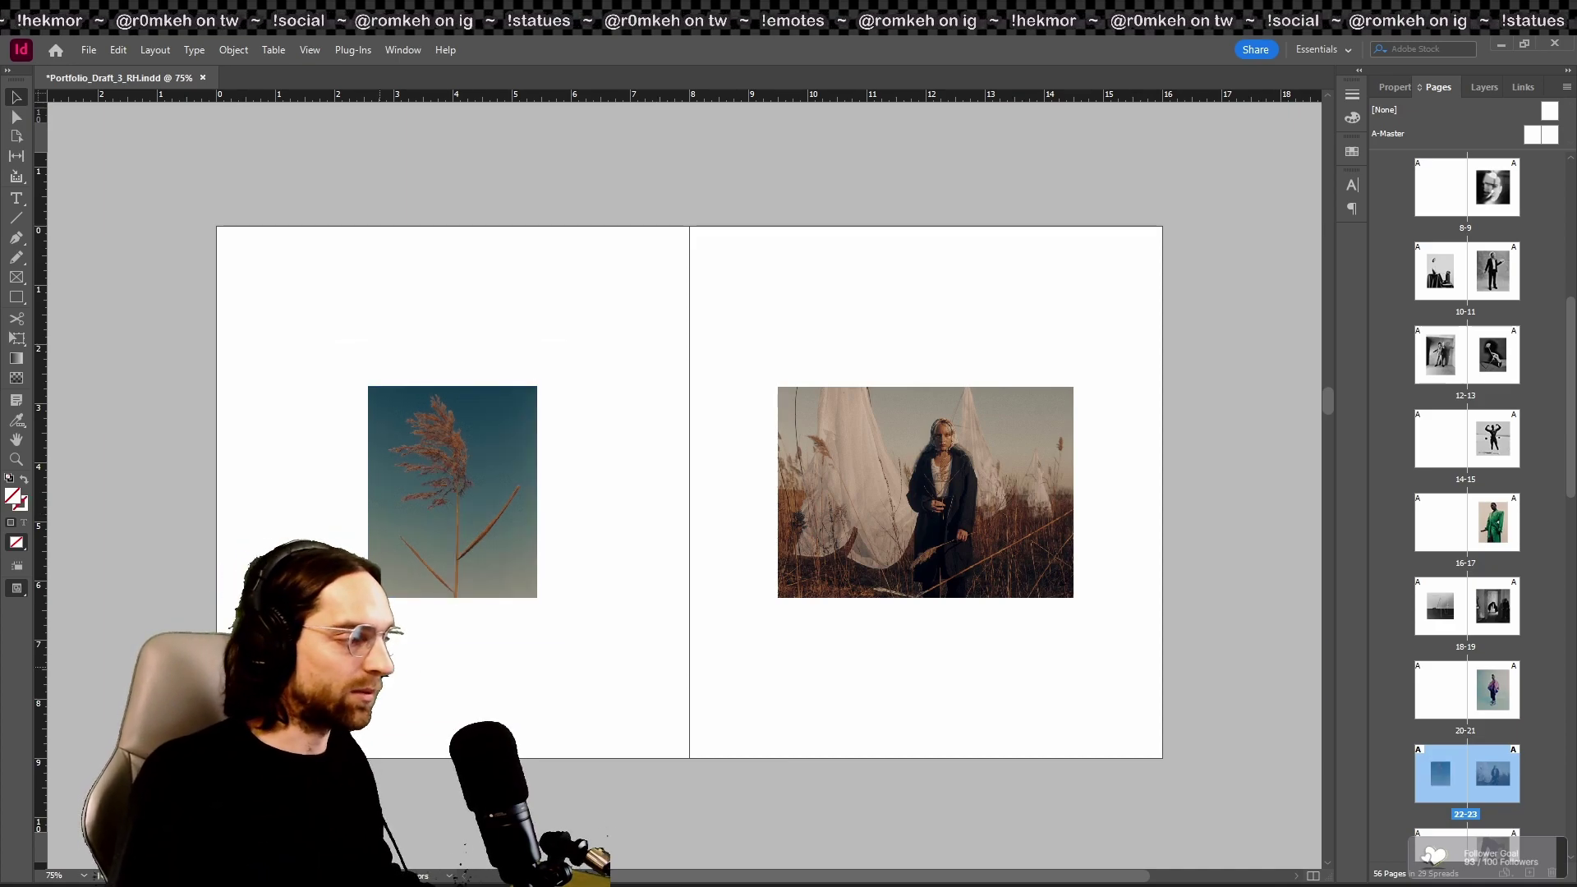
key("w")
key("shift+w")
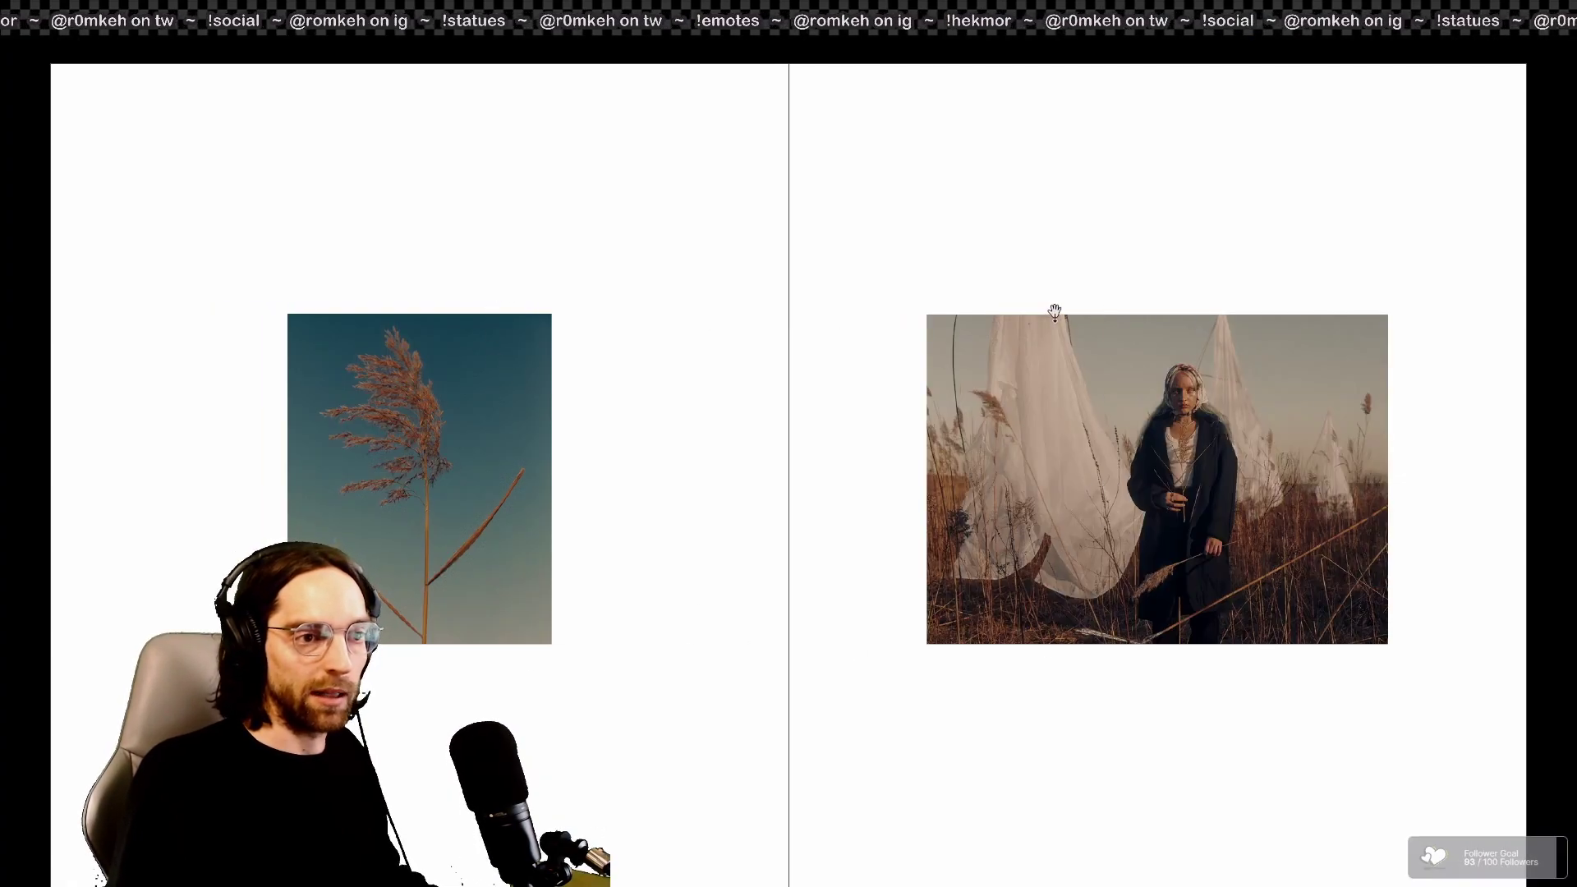
Step: Flip through the draft's spreads up to the grass portrait and sheep spread, then exit presentation
left_click(432, 604)
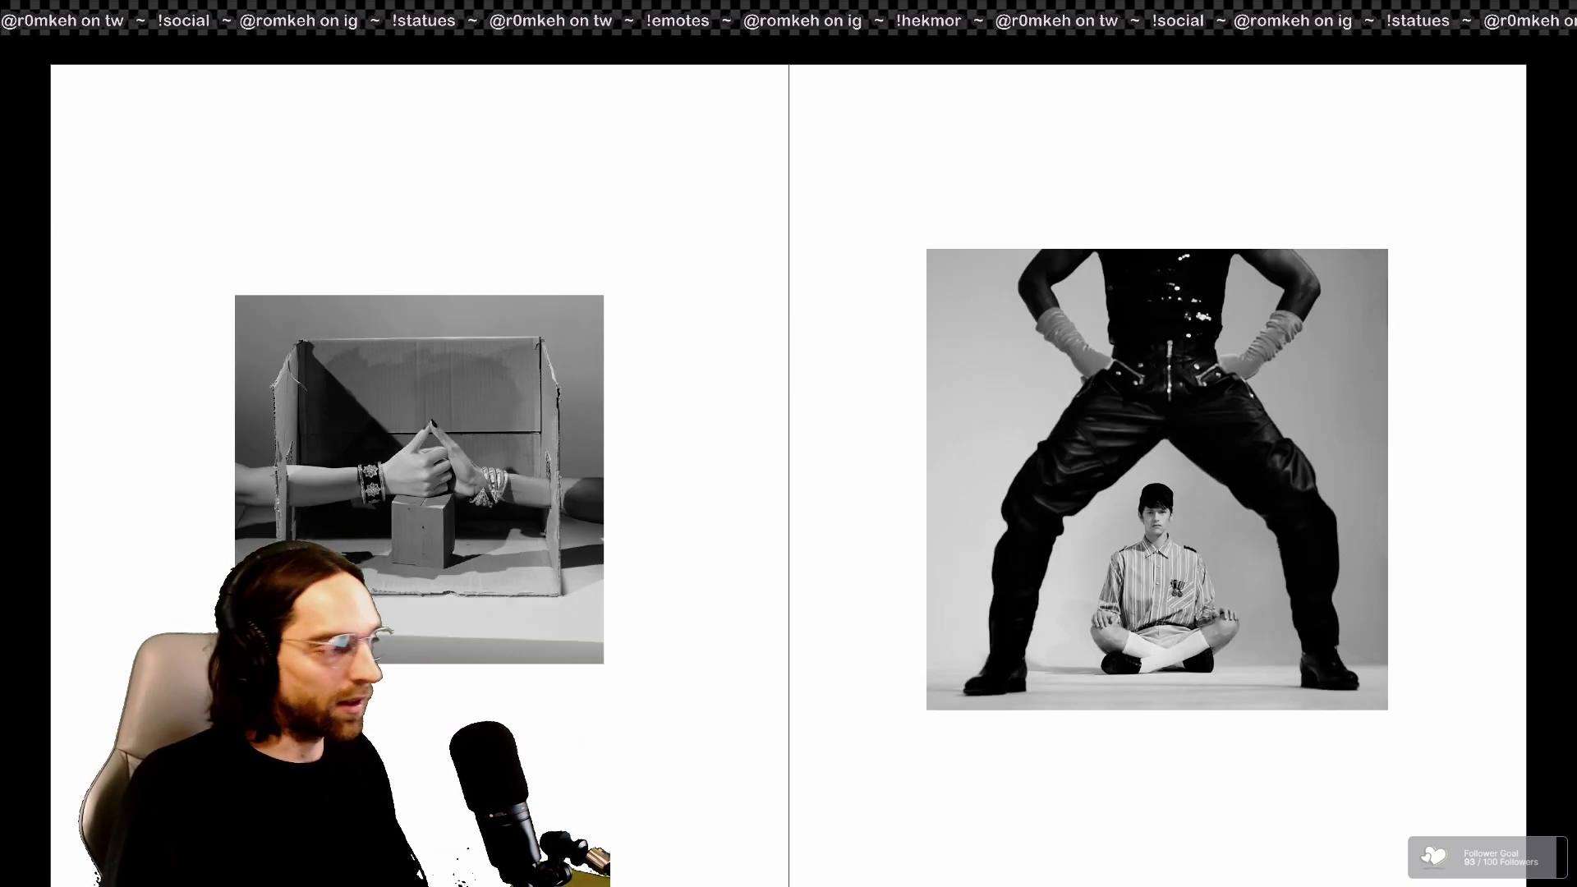
key("Right")
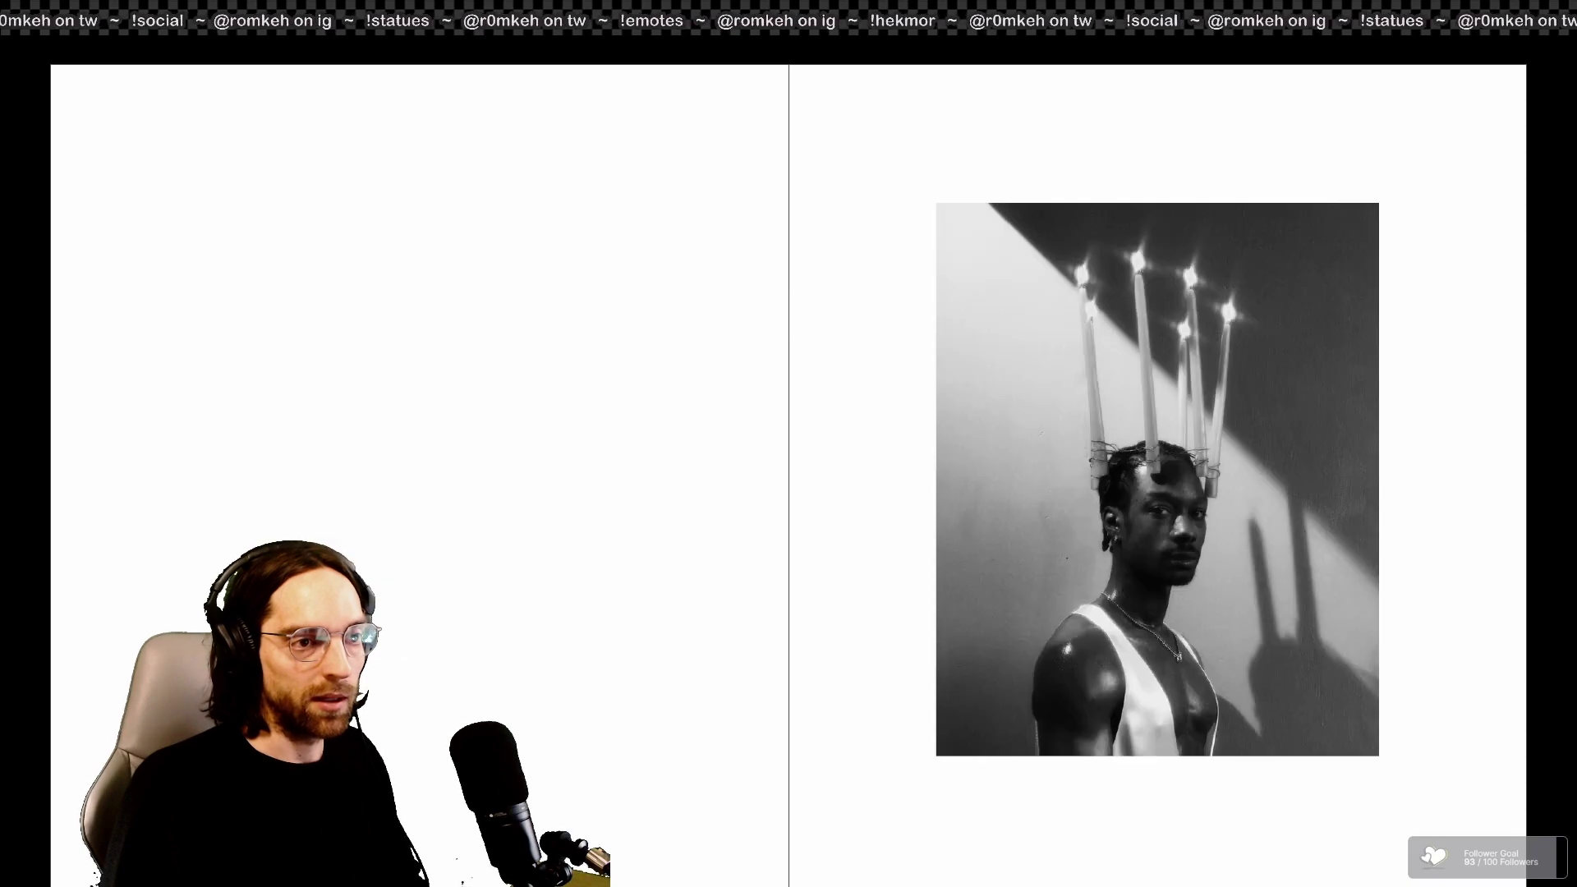
key("Left")
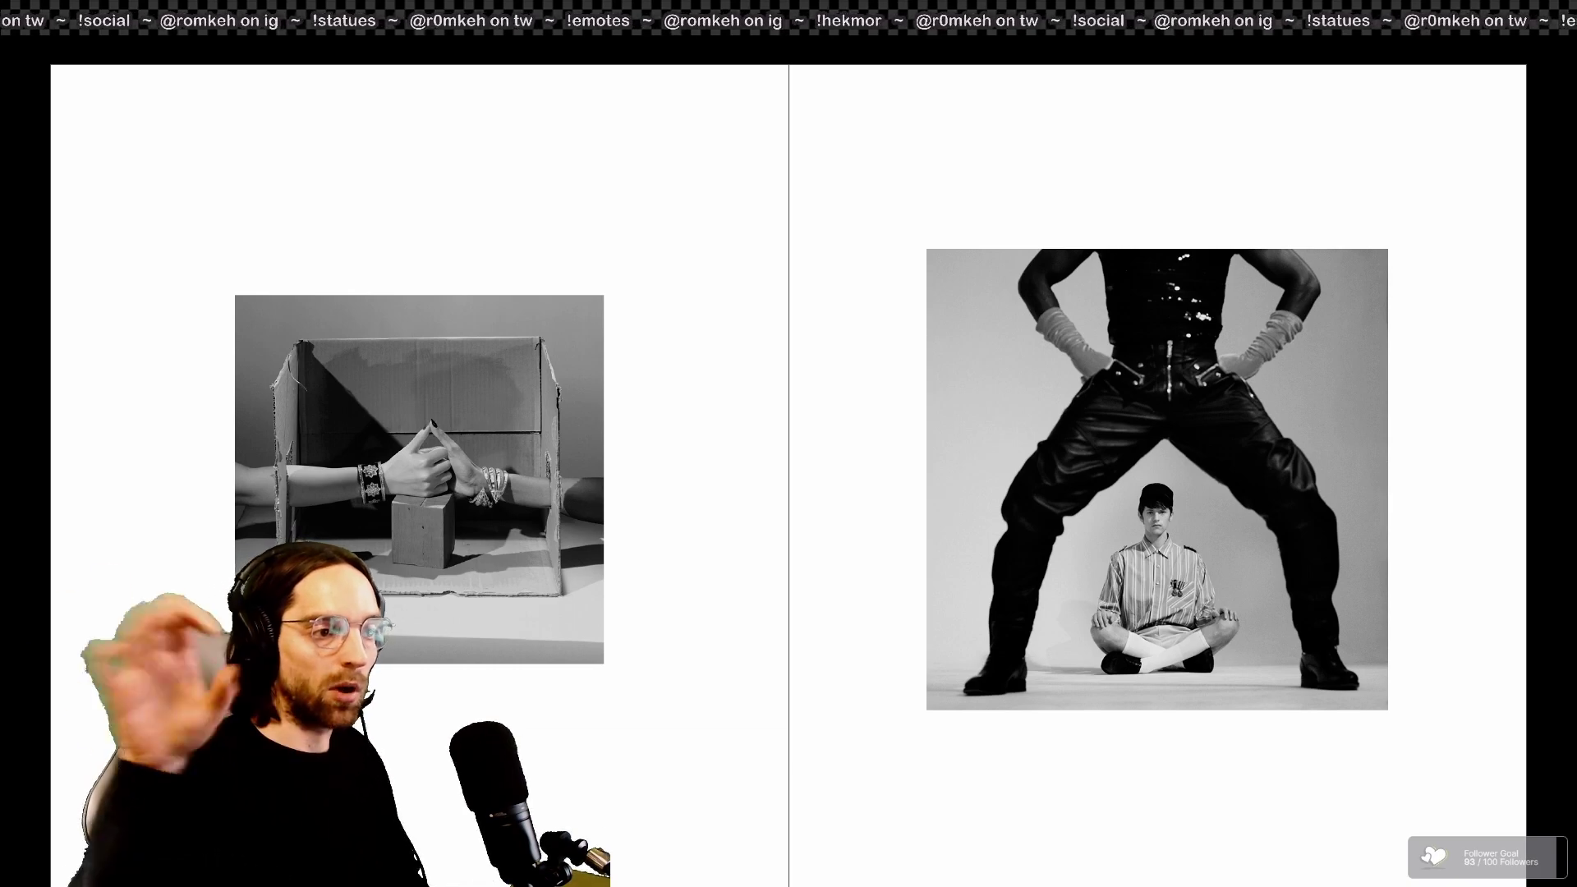
key("Right")
key("Right")
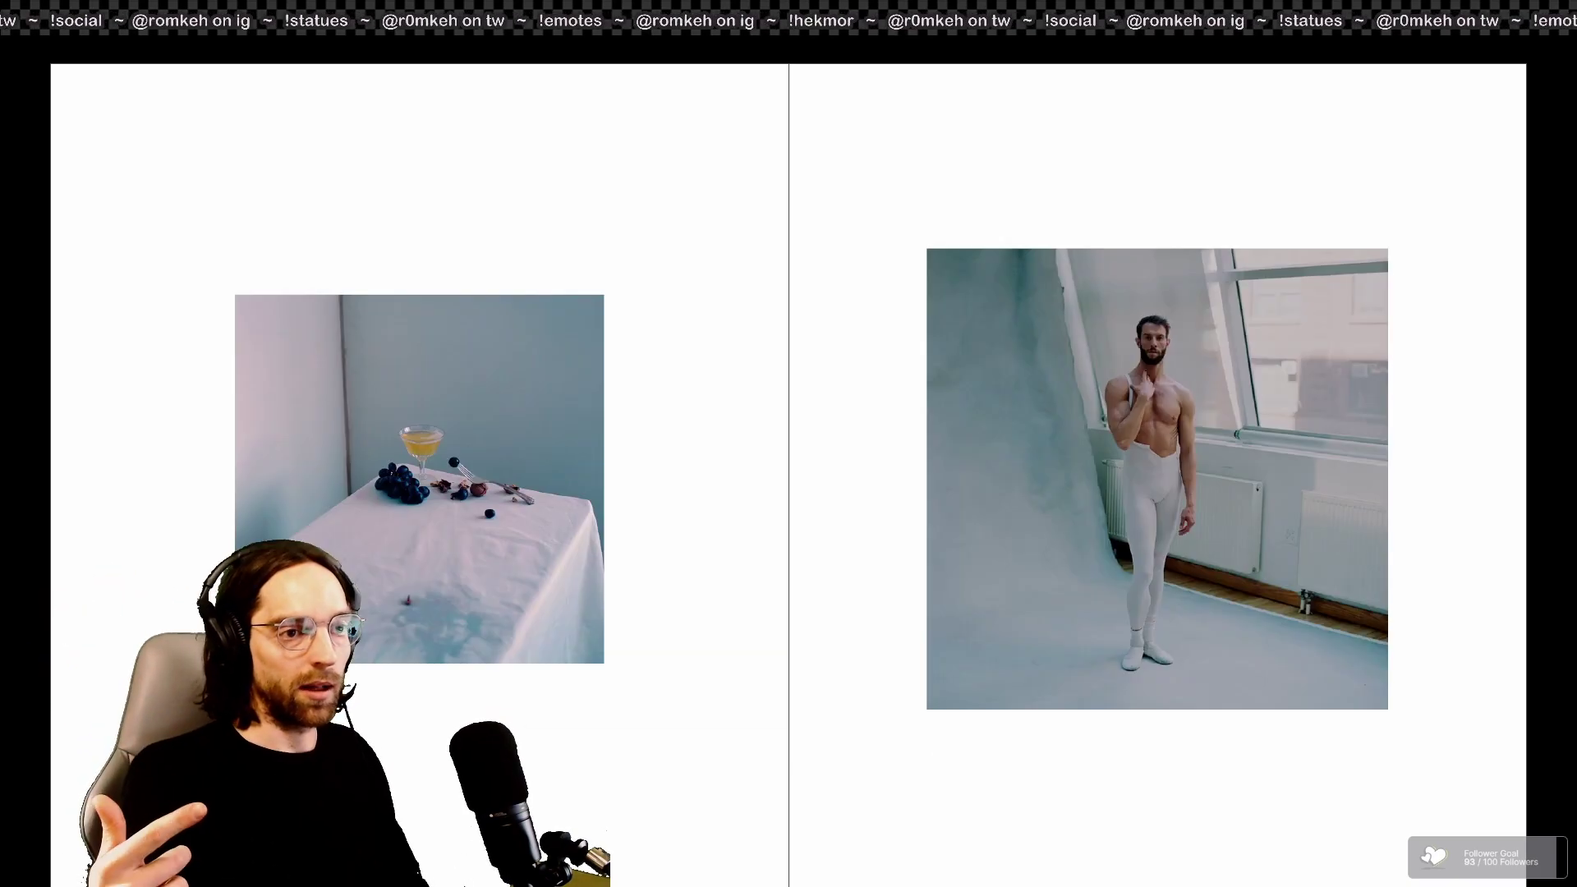
key("Right")
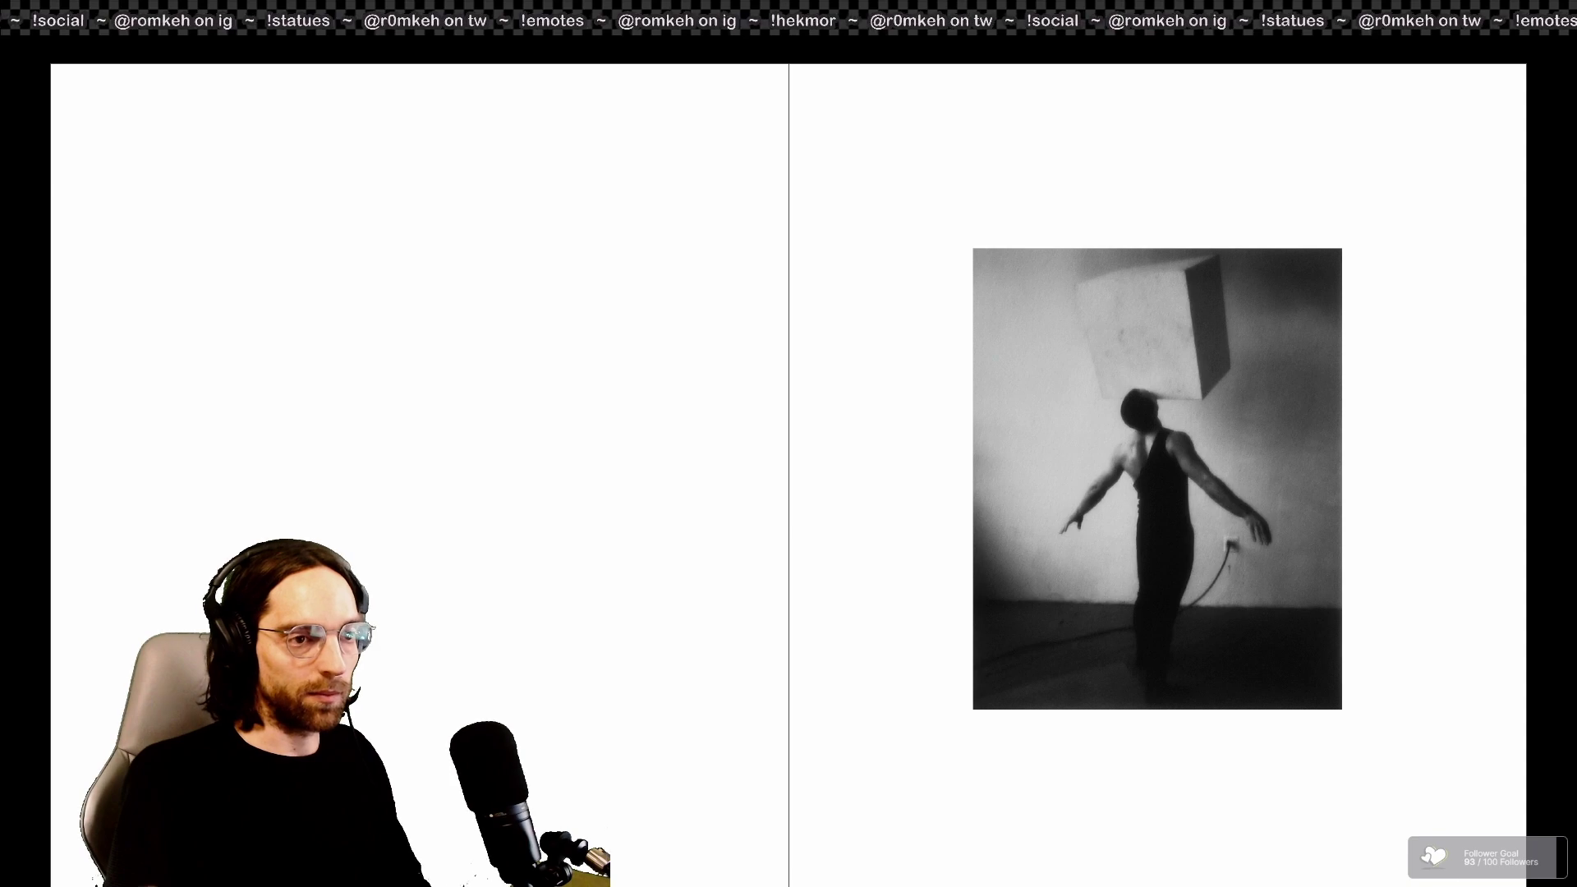
key("Right")
key("Right")
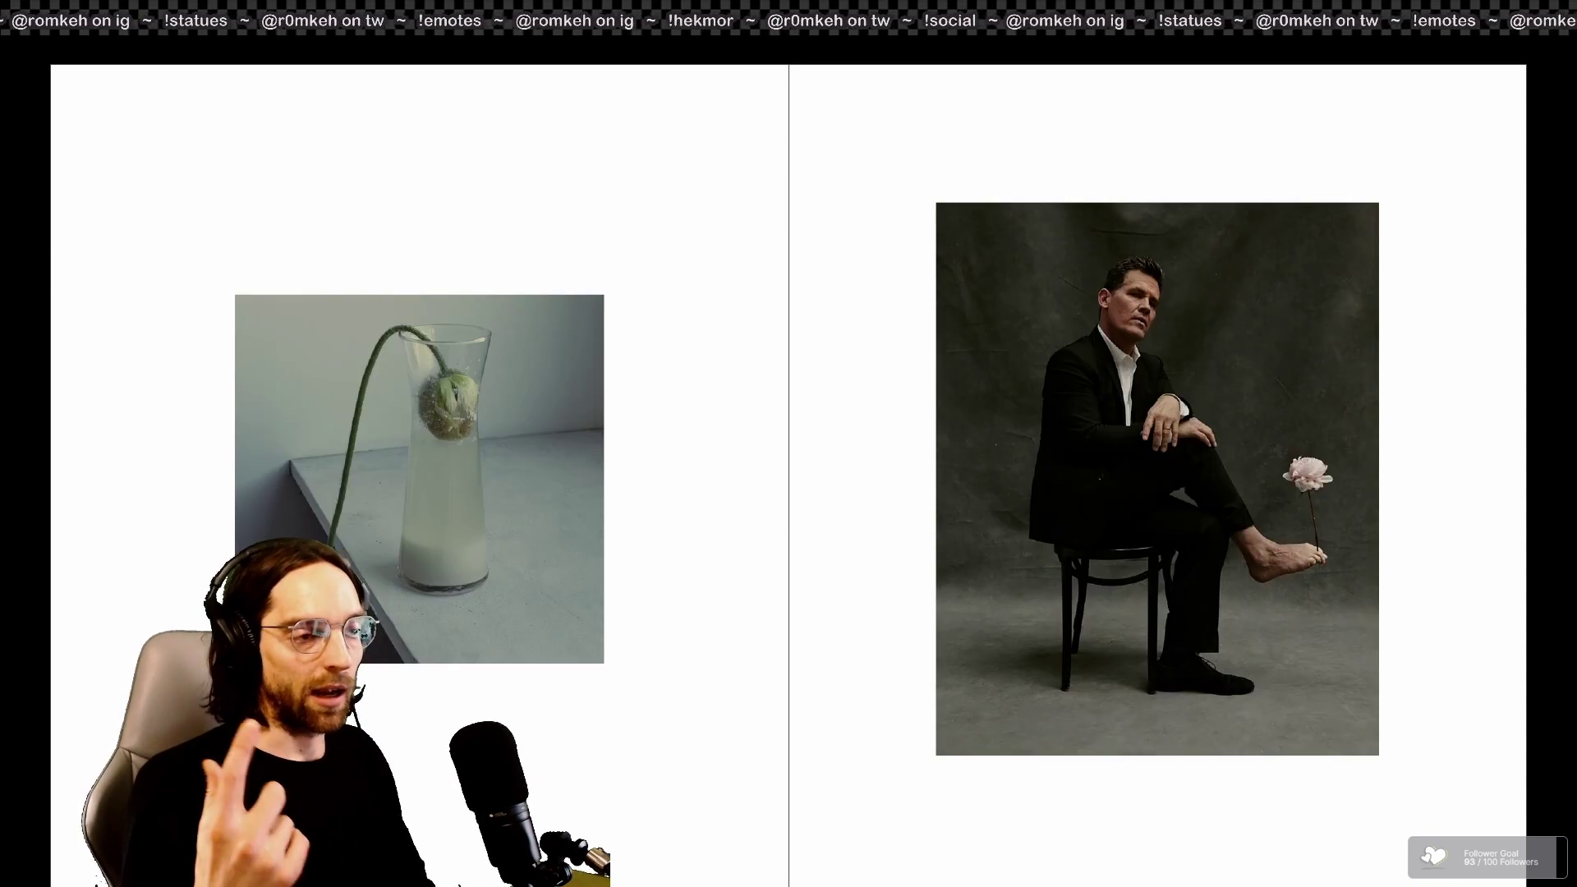
key("Left")
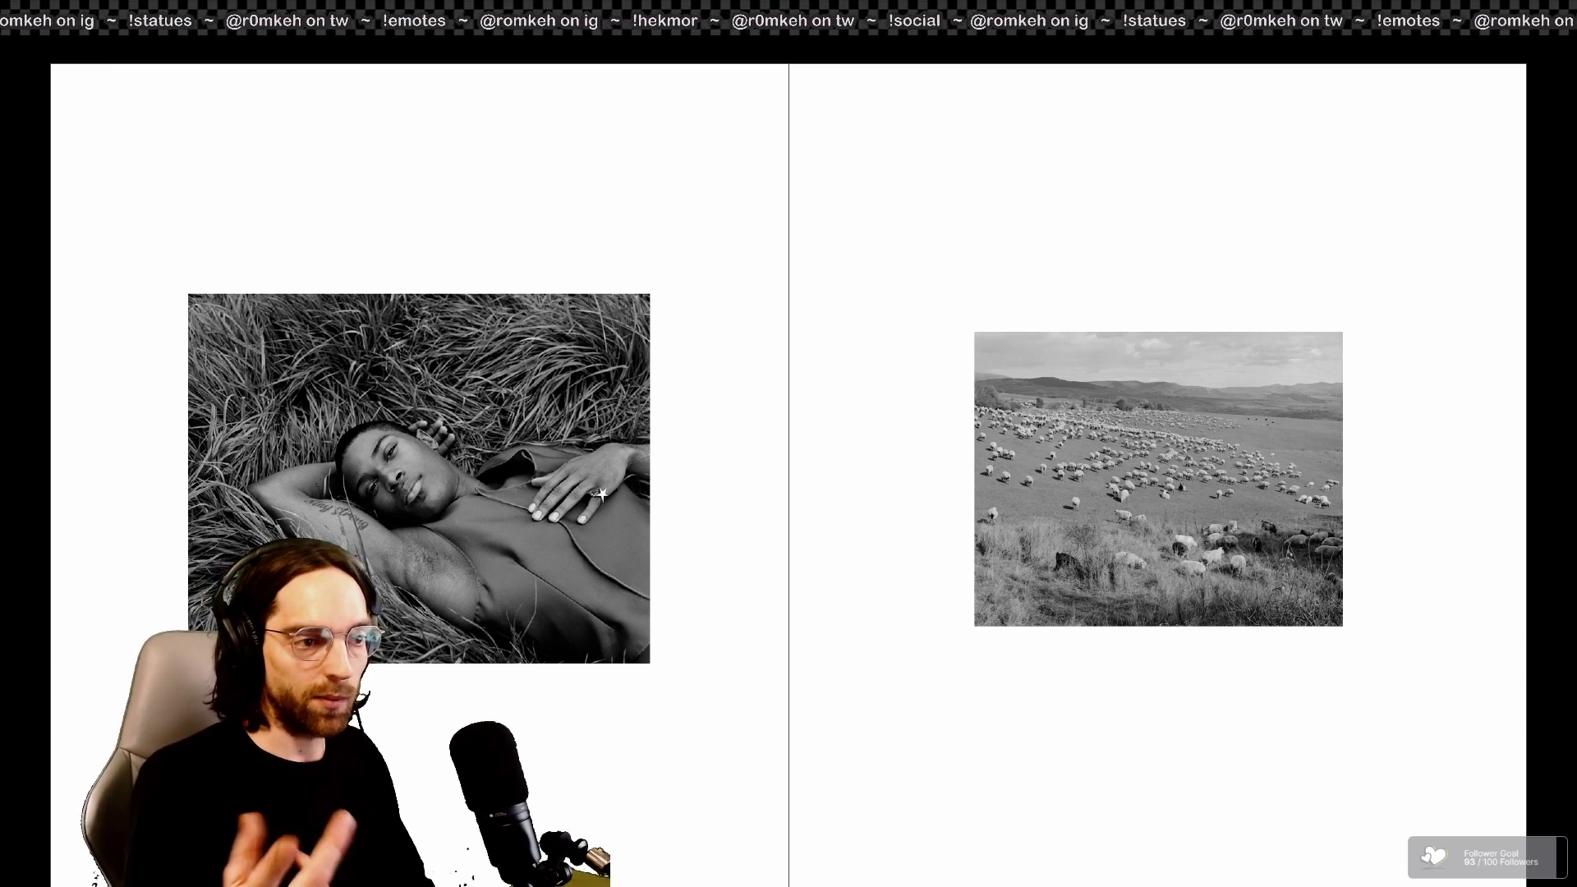
key("Escape")
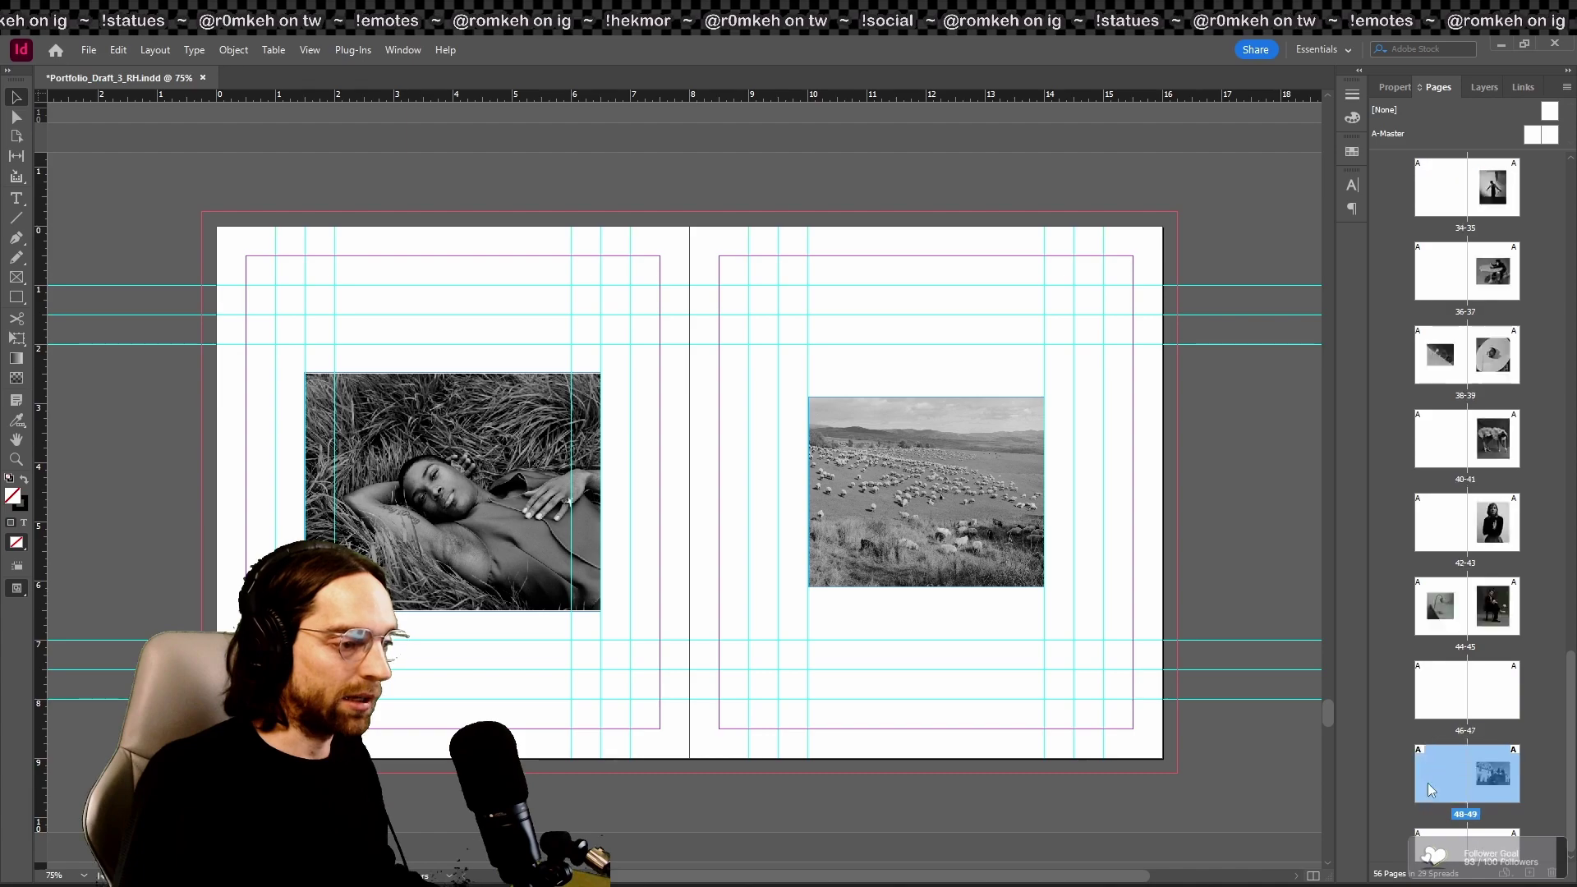
Step: Present from the château spread, comparing the grass portrait and vase/seated-man spreads back and forth
double_click(1470, 845)
key("shift+w")
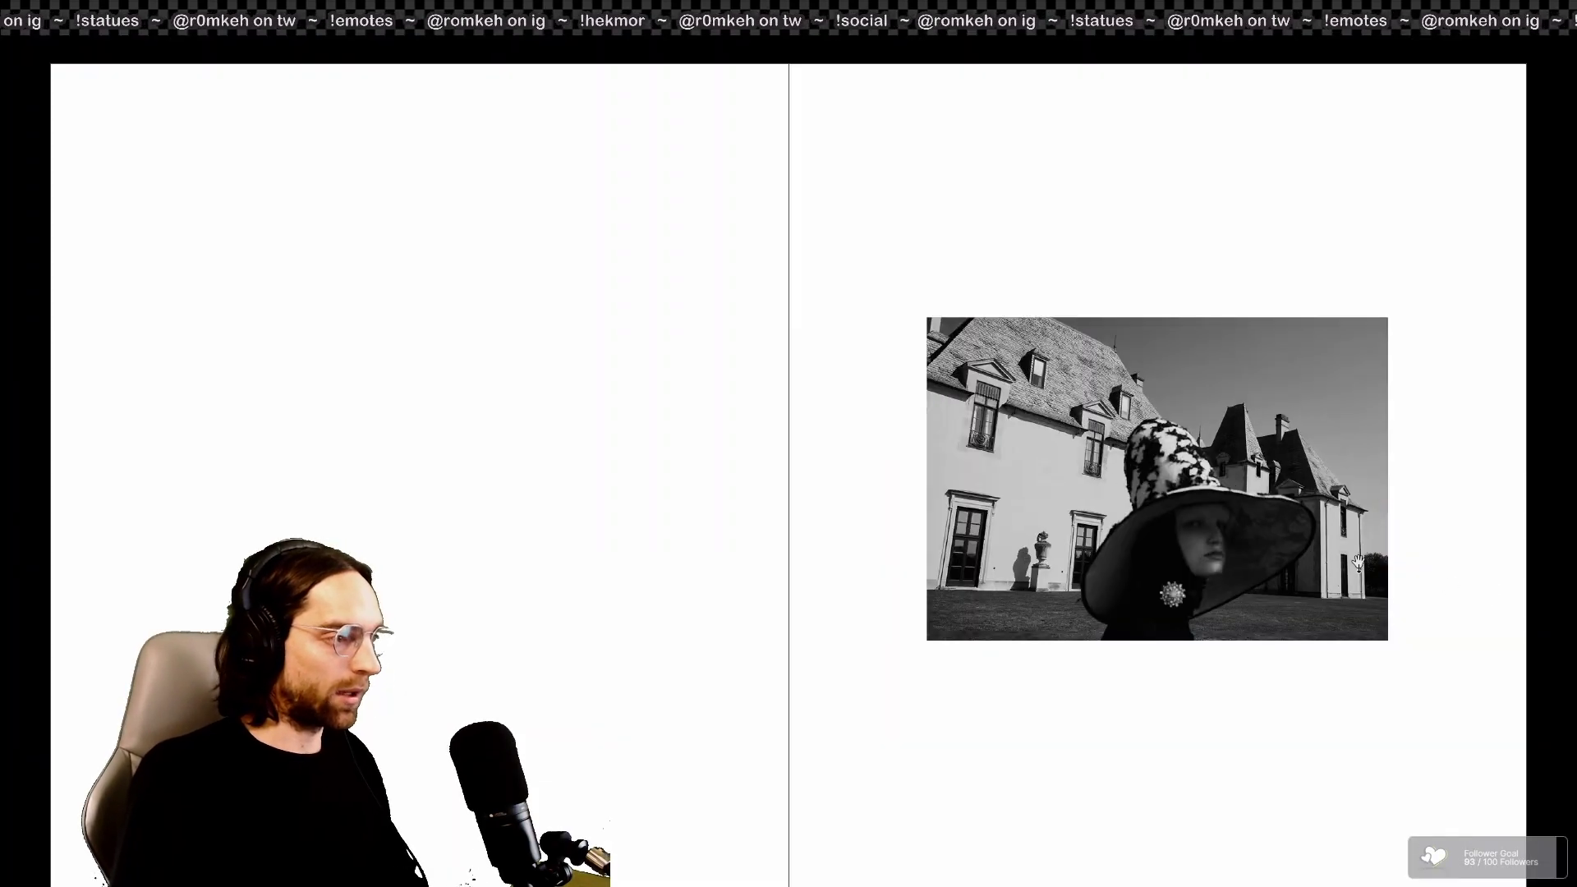
key("Right")
key("Right")
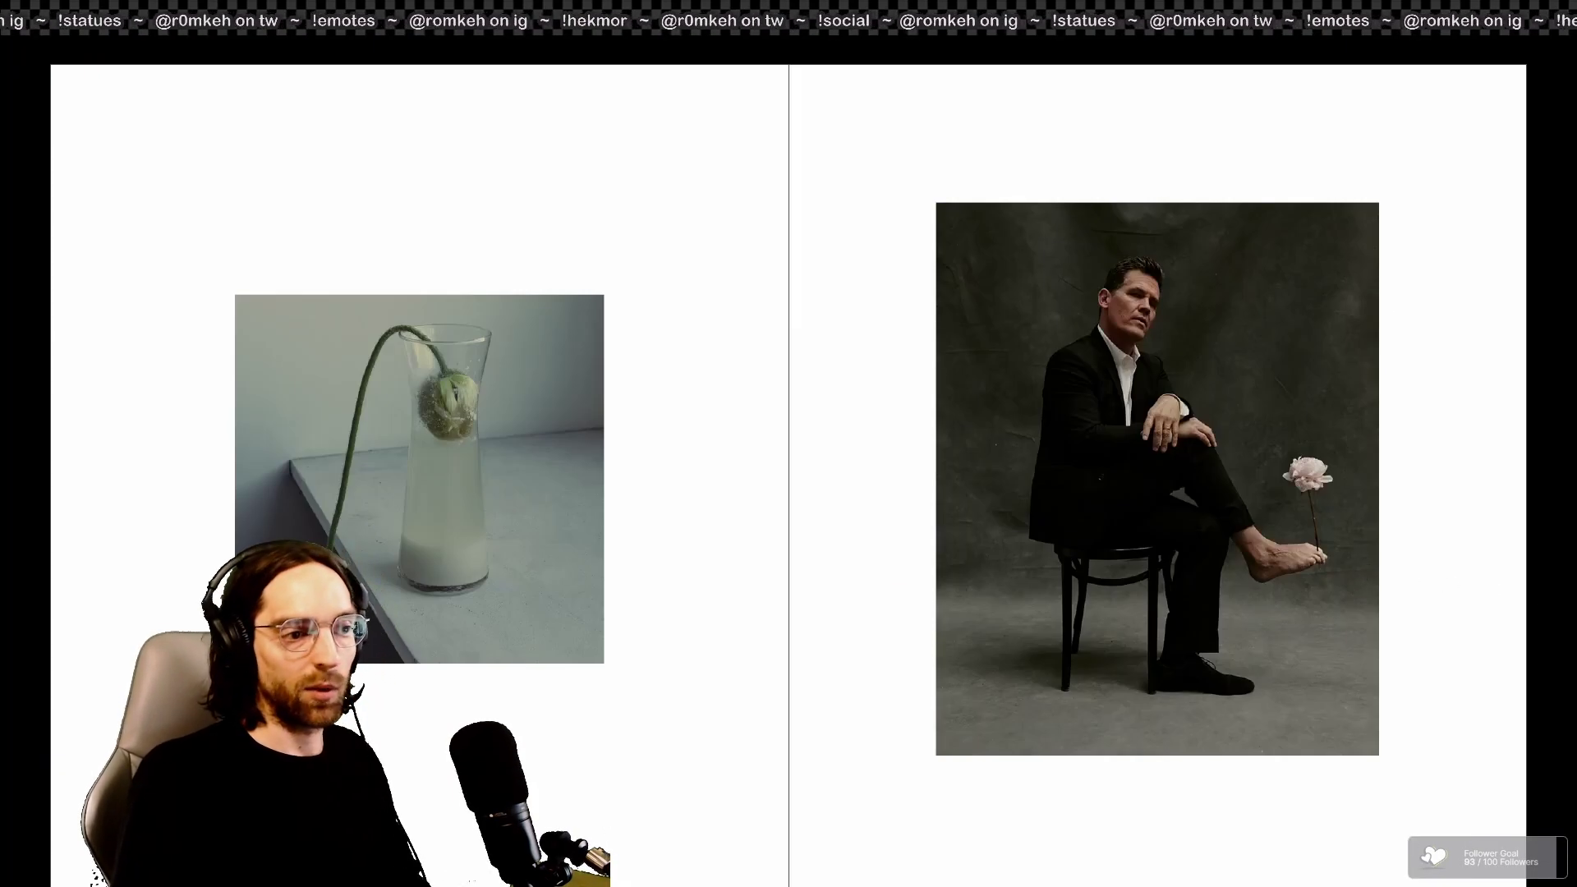
key("Left")
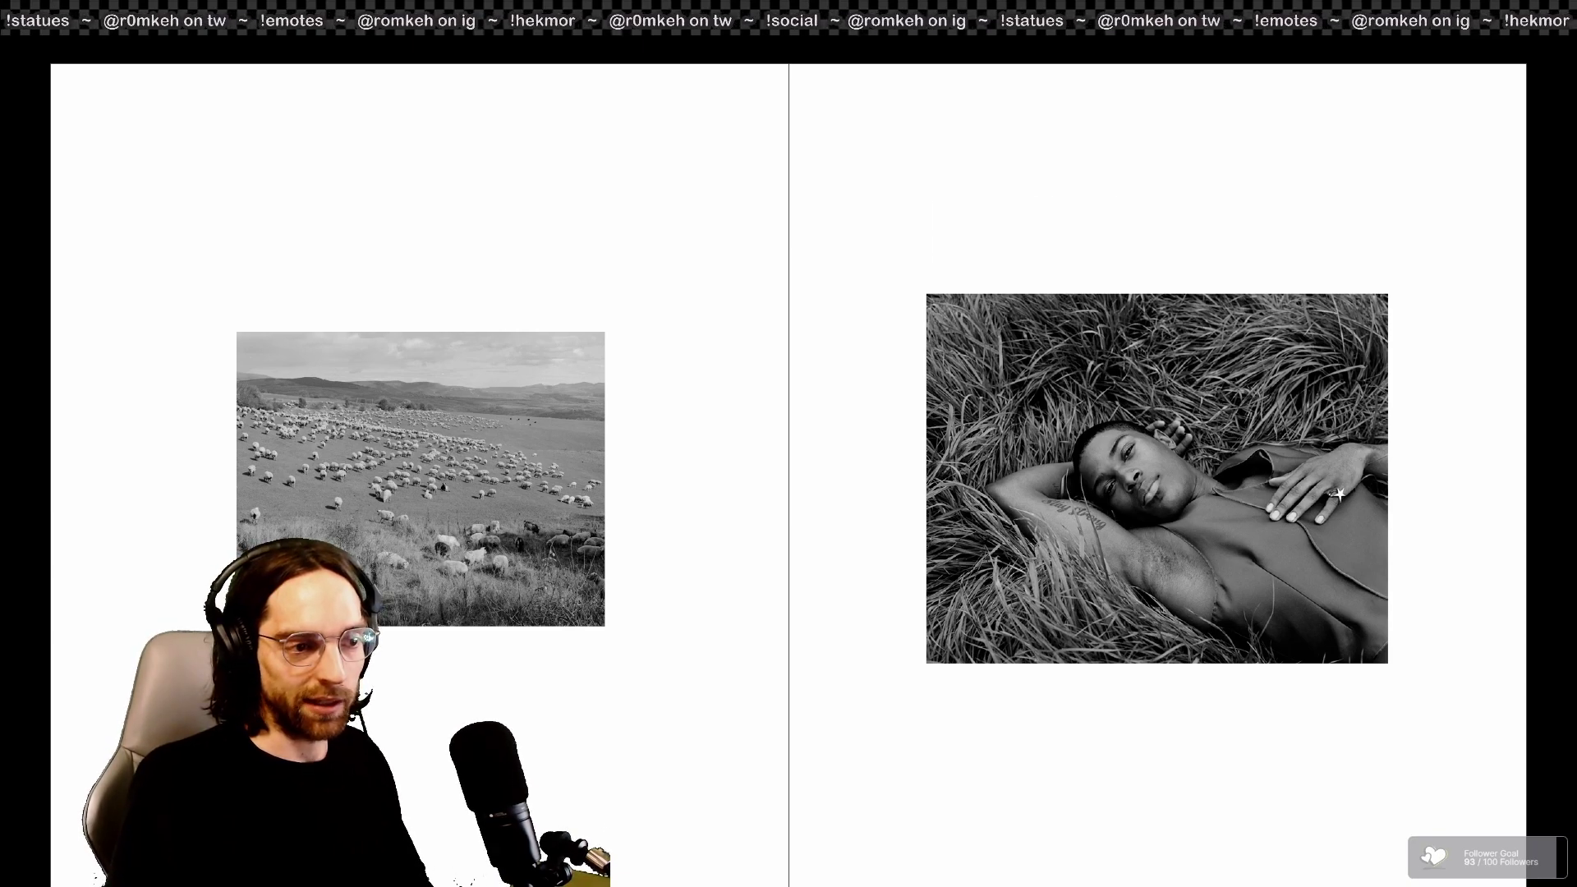
key("Right")
key("Left")
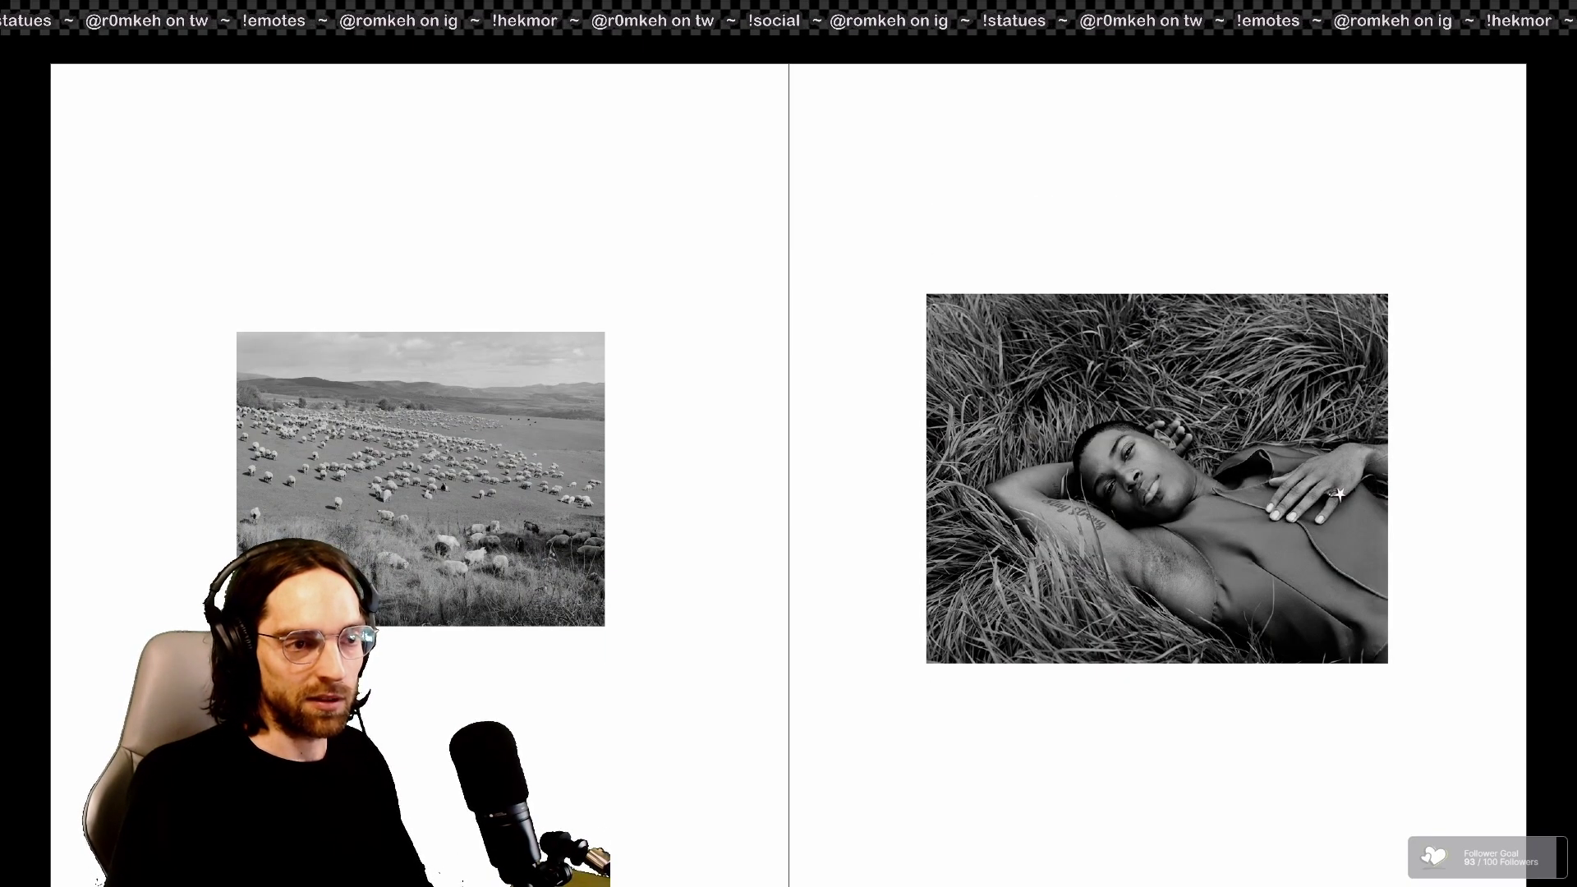
key("Right")
key("Left")
key("Right")
key("Left")
key("Escape")
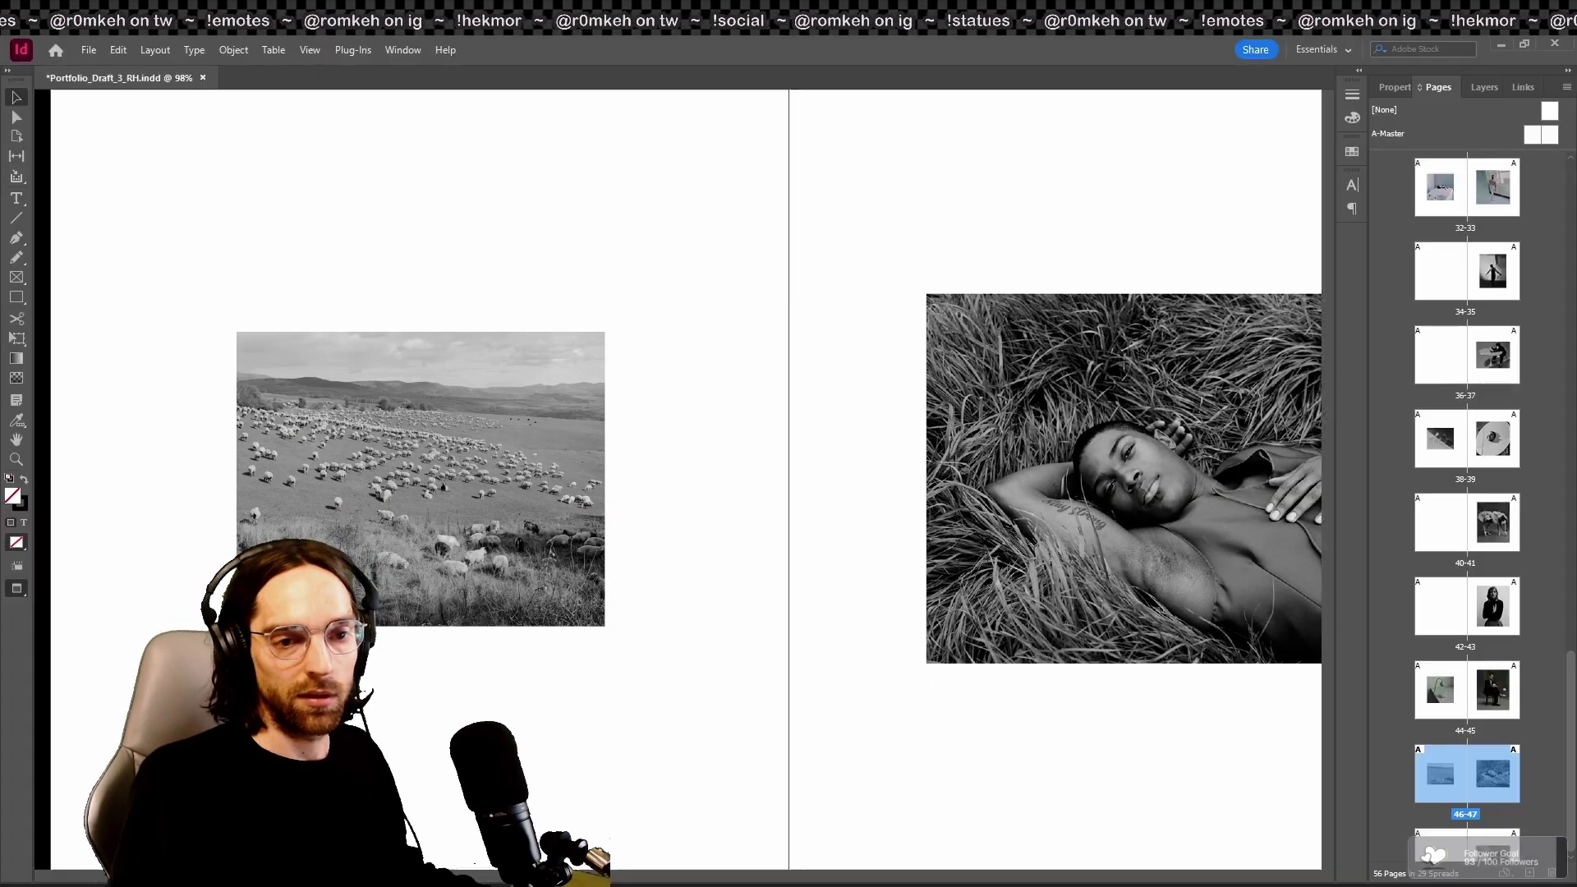
Step: Present from the château spread through the floating-table and singing-man spreads to the contact page
key("Page_Down")
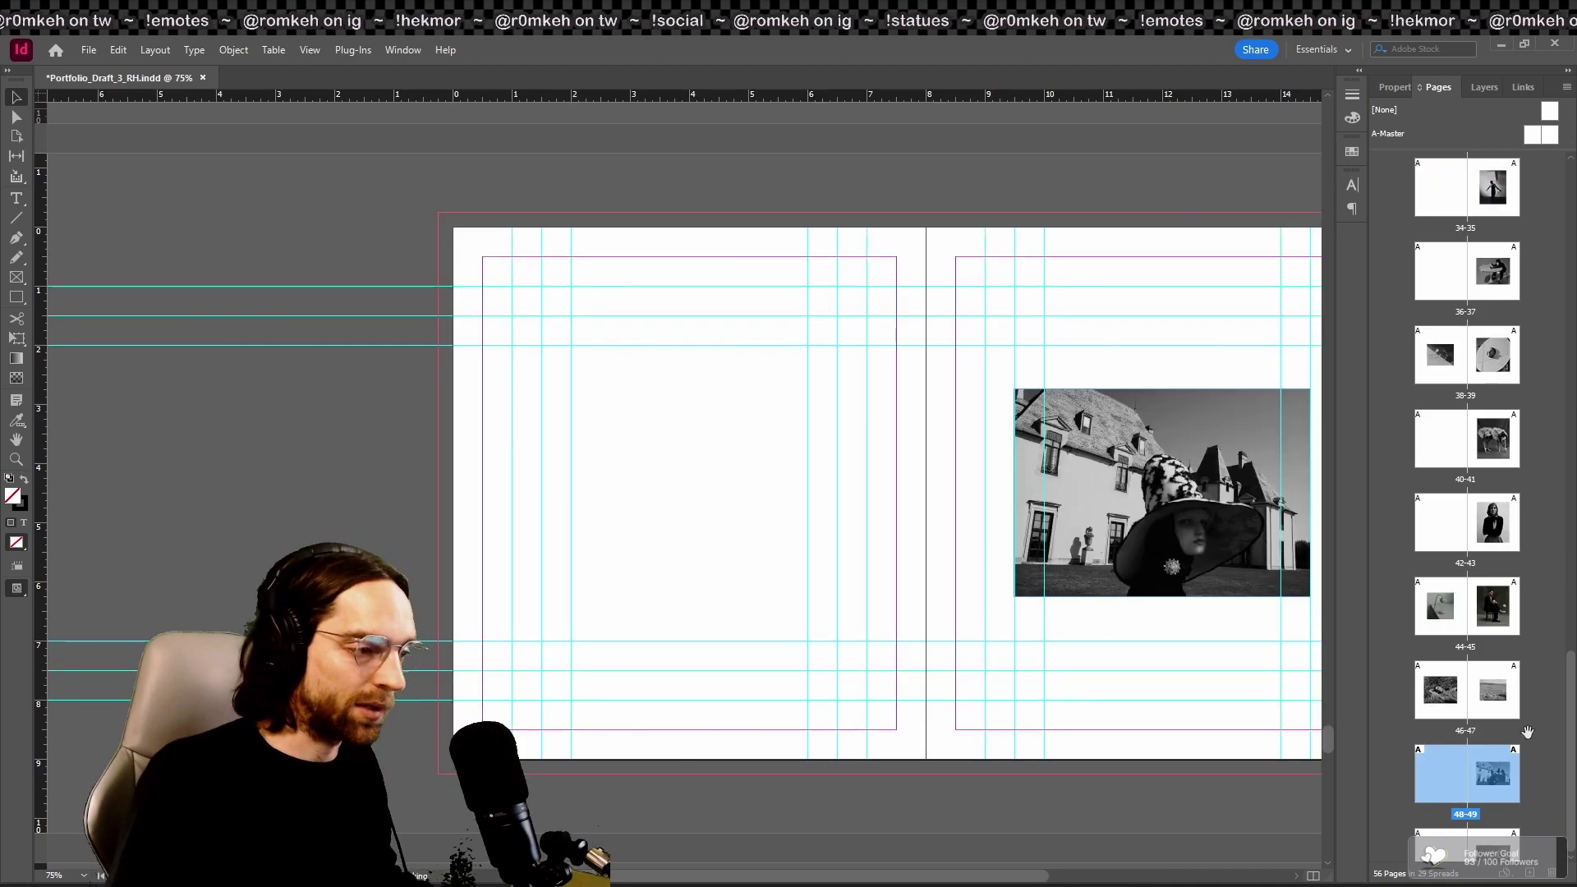
key("shift+w")
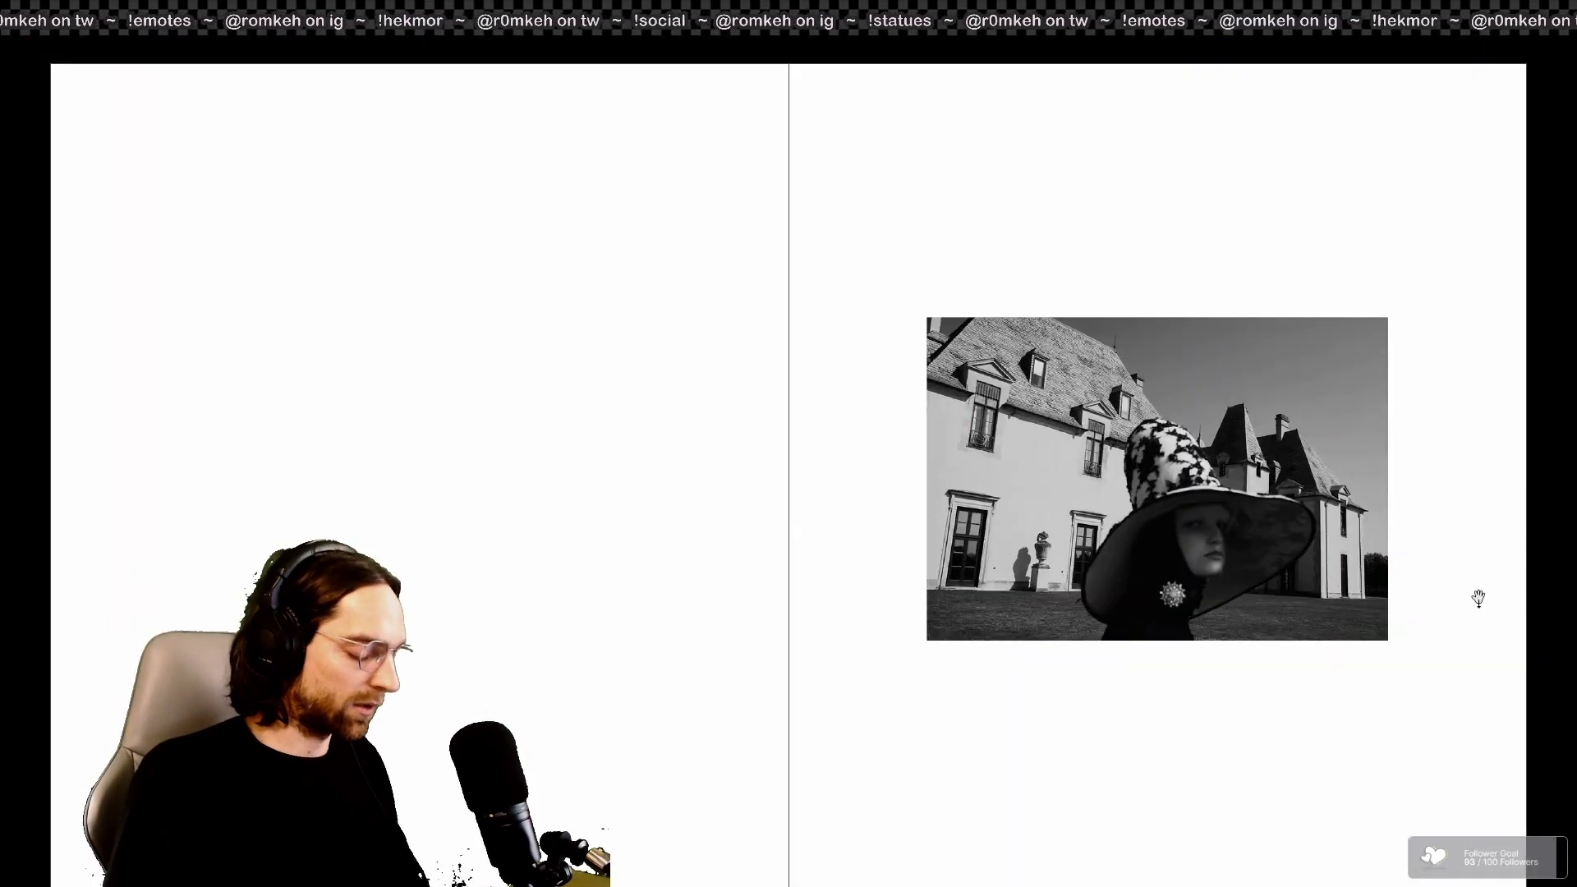
key("Left")
key("Left")
key("Left")
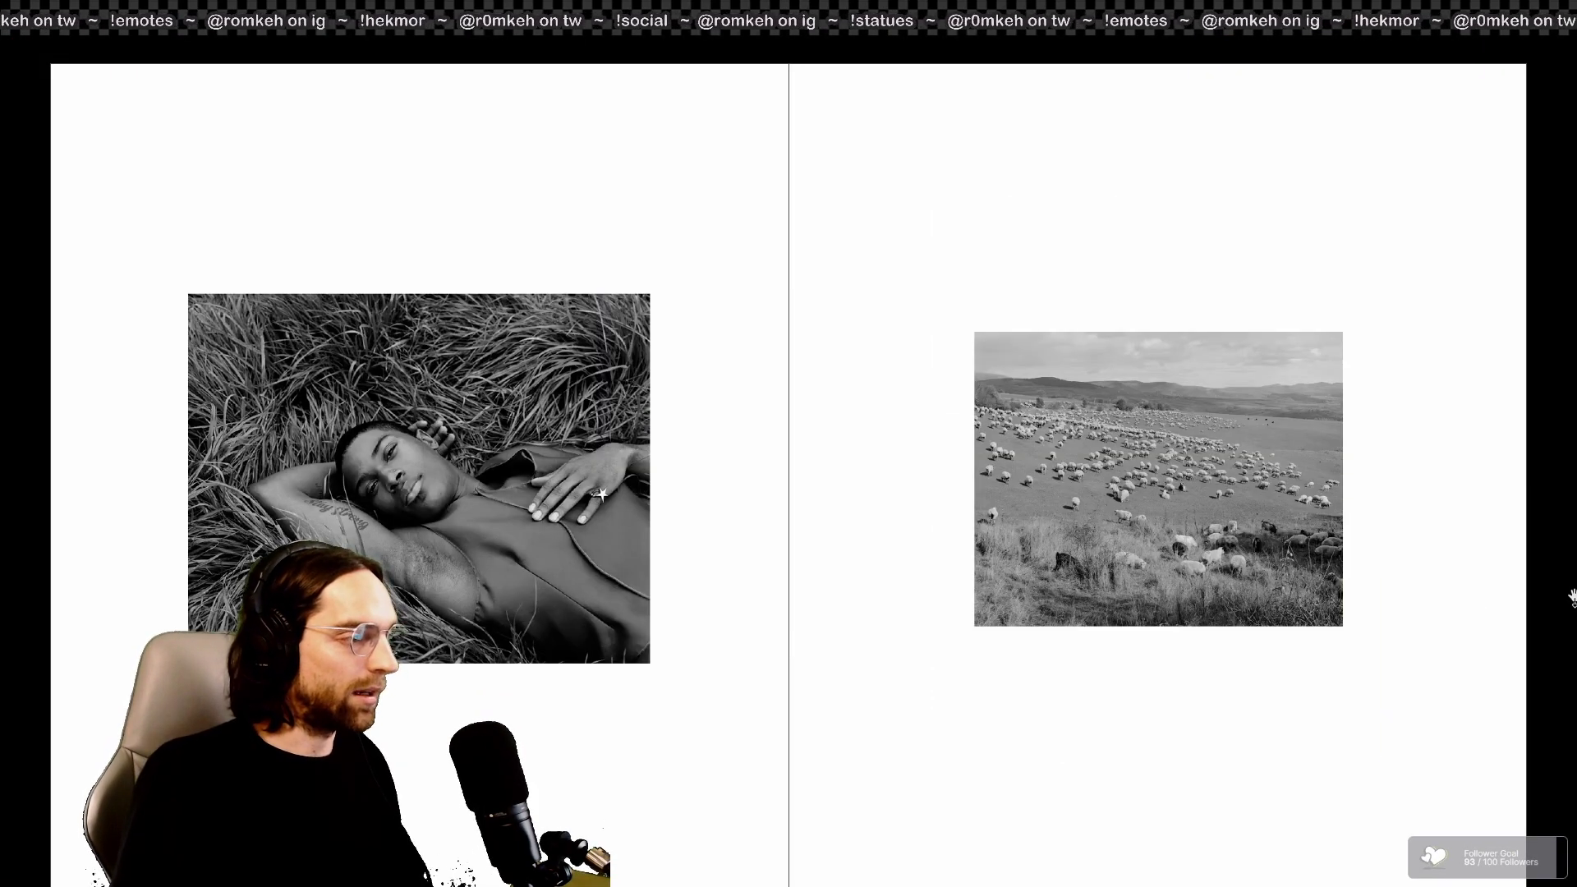
key("Right")
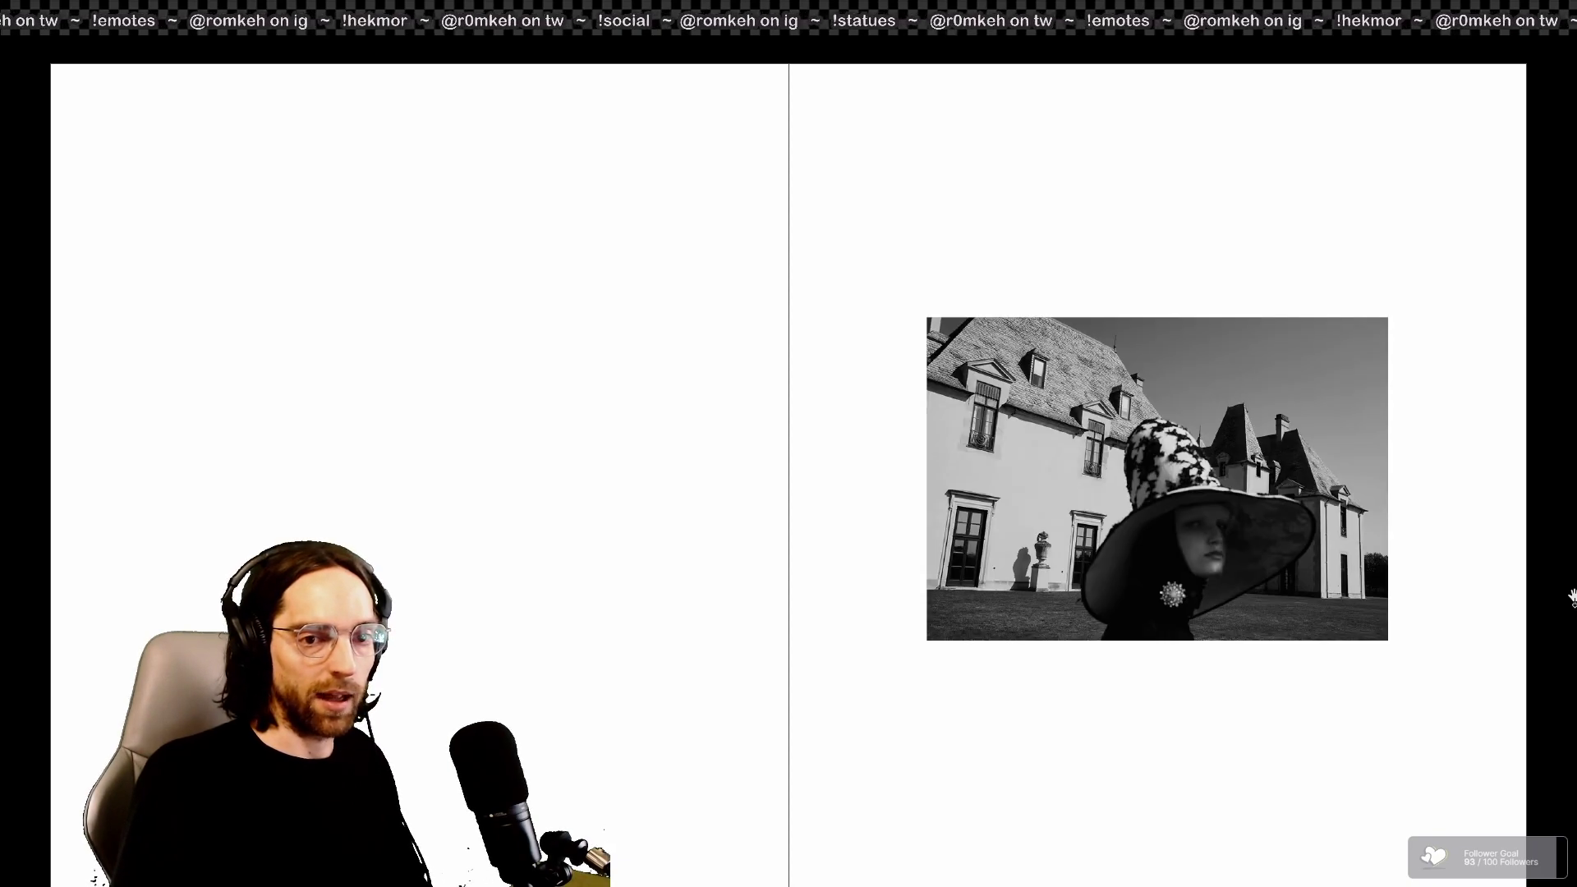
key("Right")
key("Right")
key("Right")
key("Right")
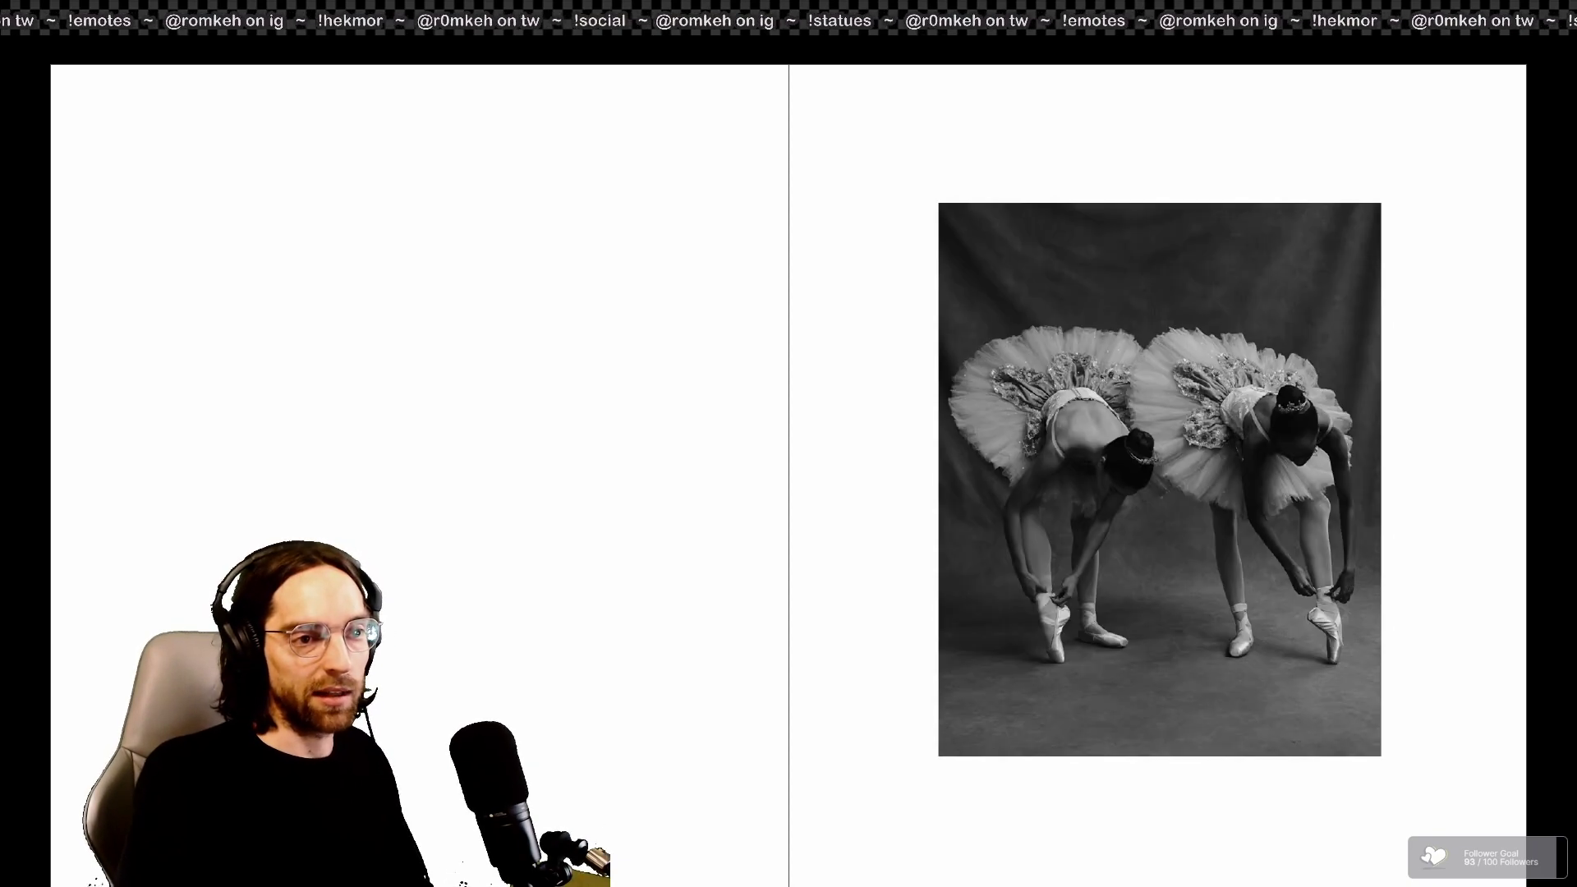
key("Left")
key("Left")
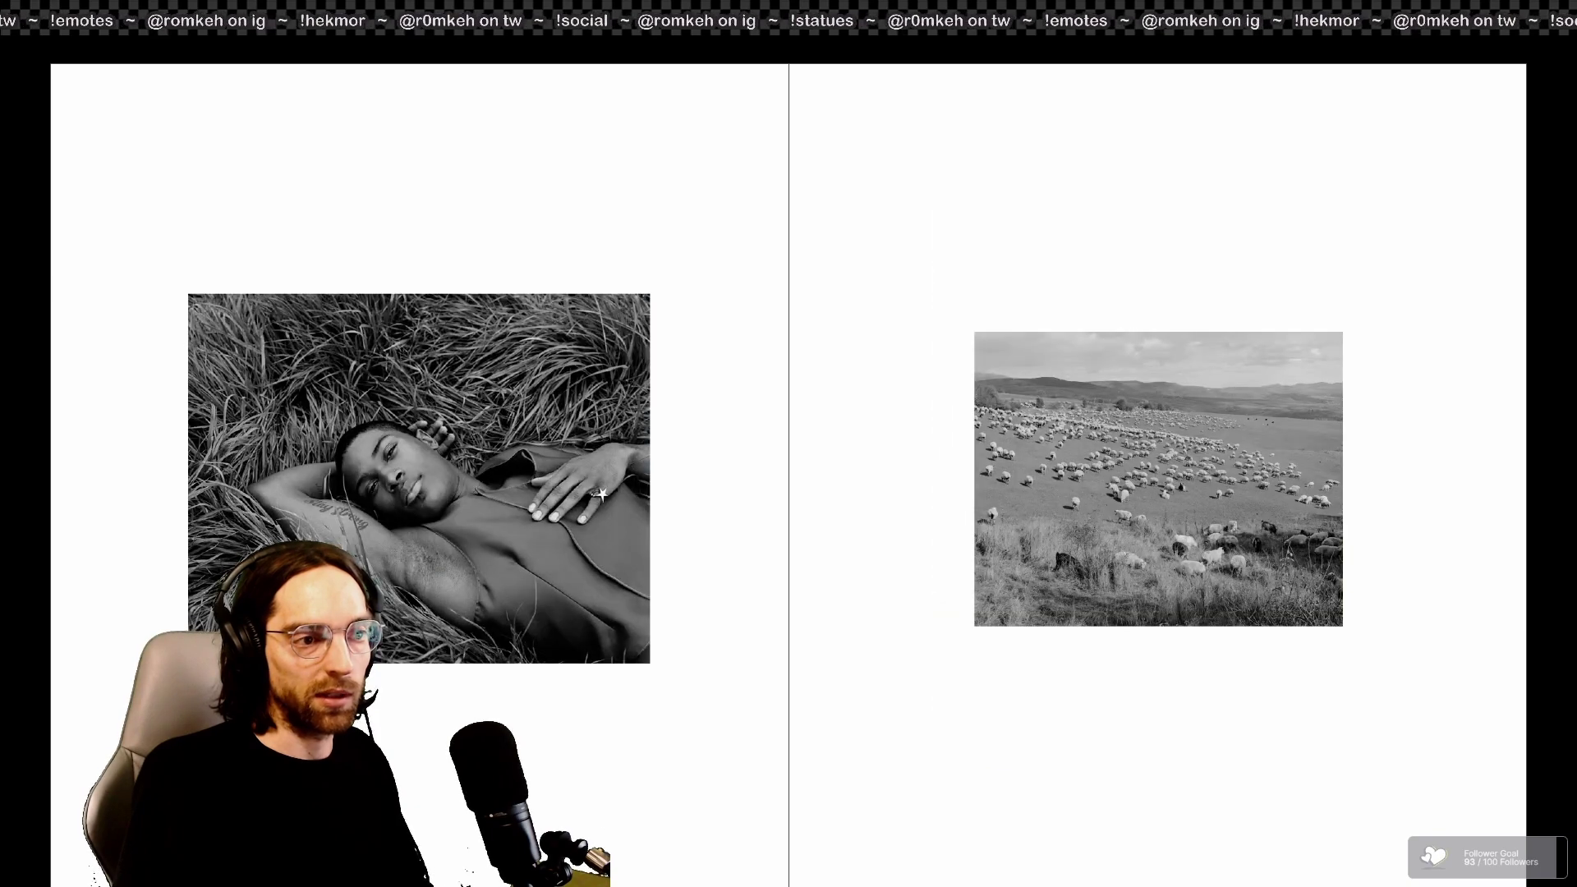
key("Right")
key("Right")
key("Right")
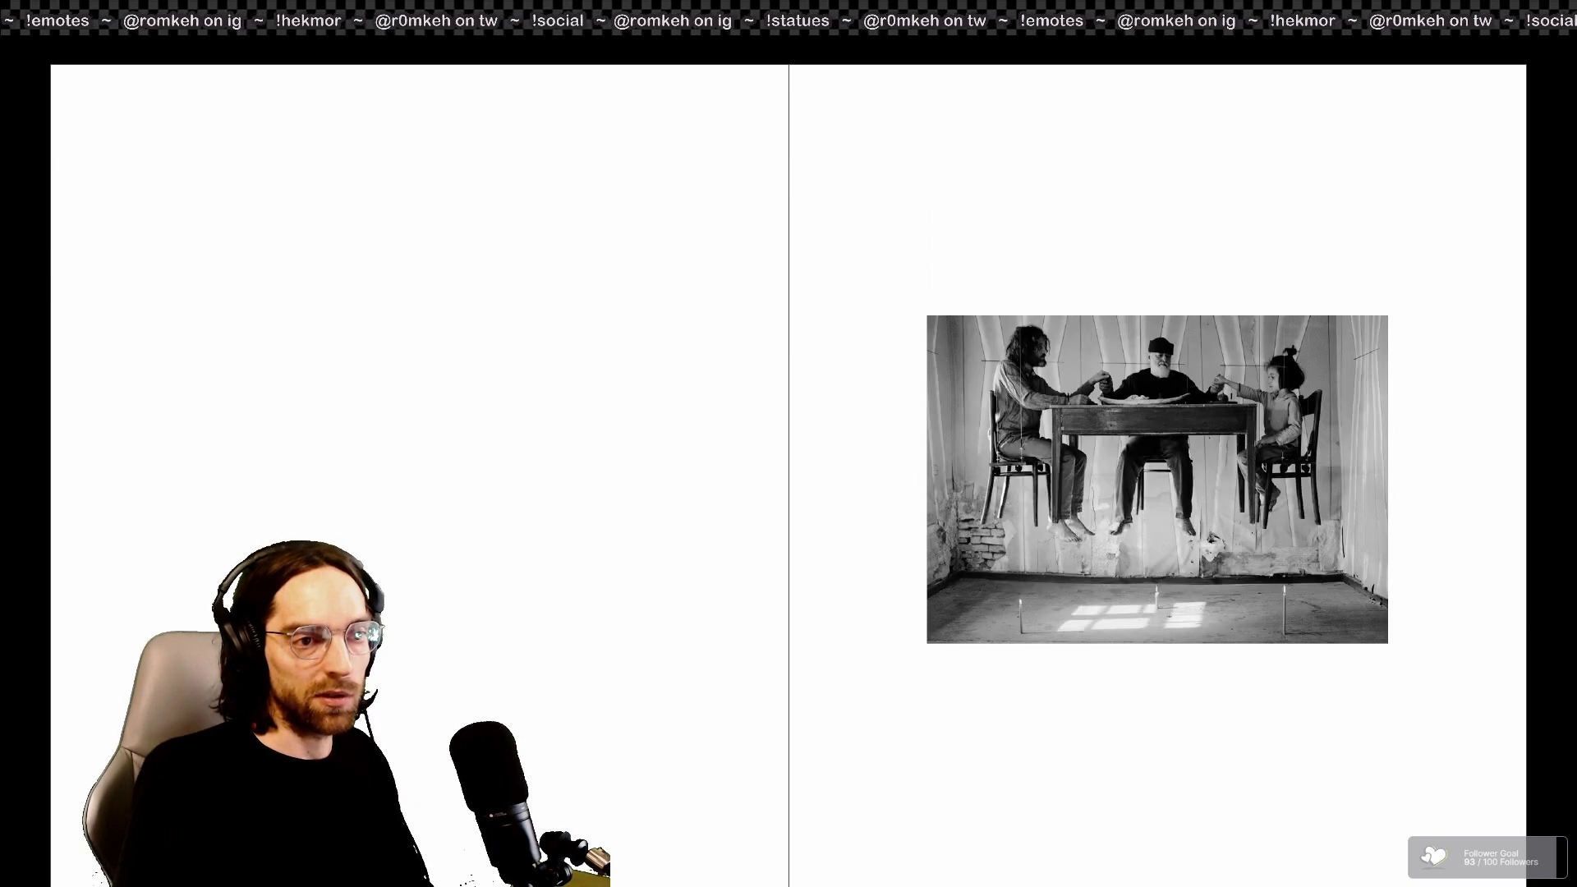
key("Right")
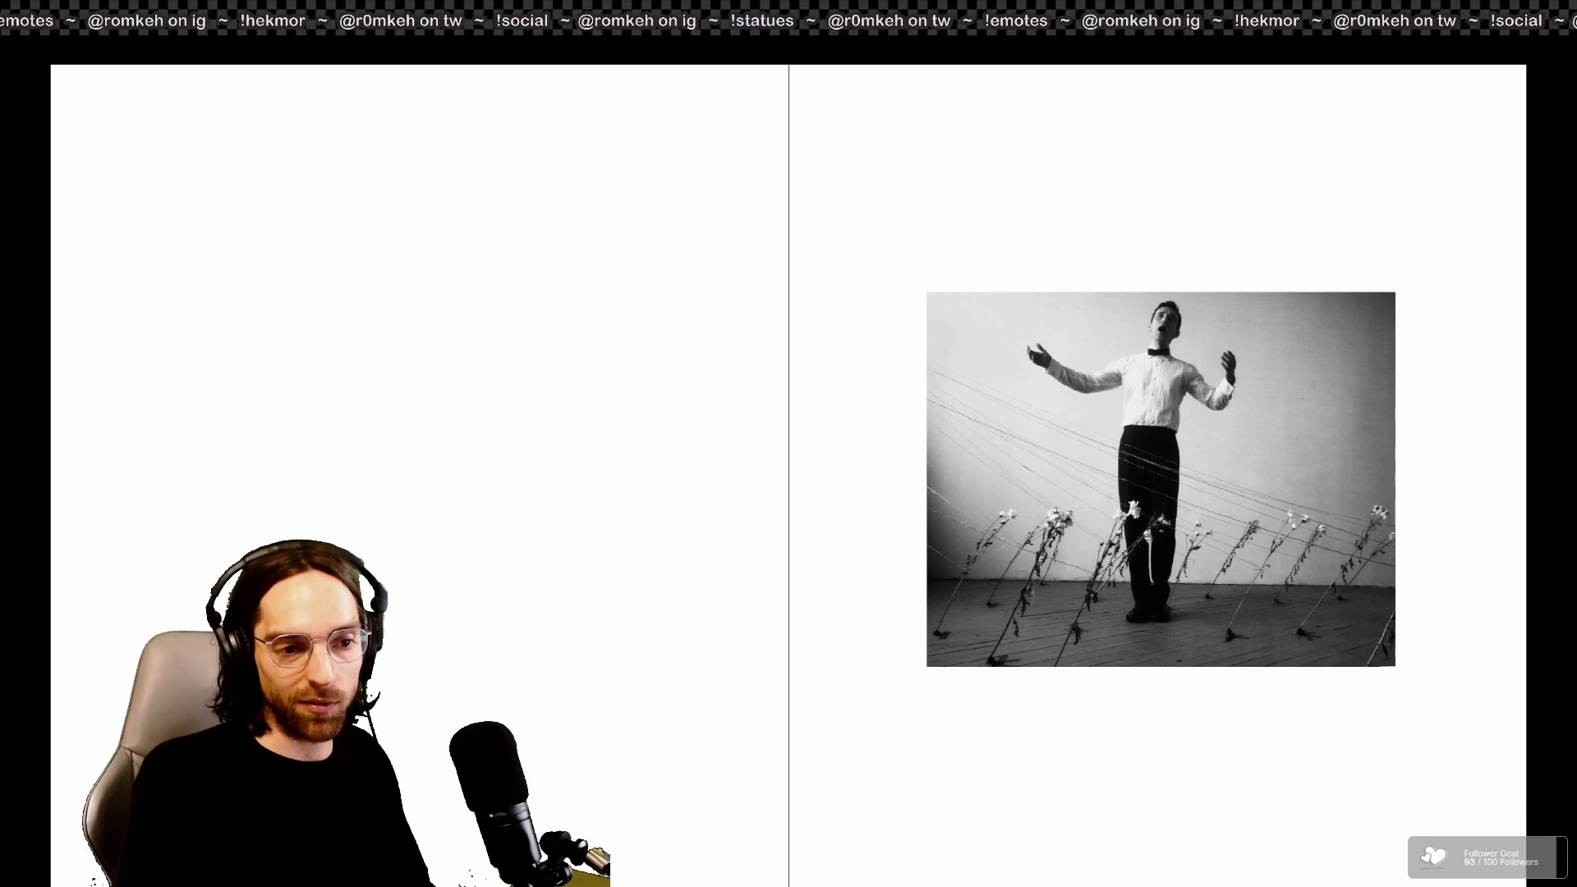
key("Right")
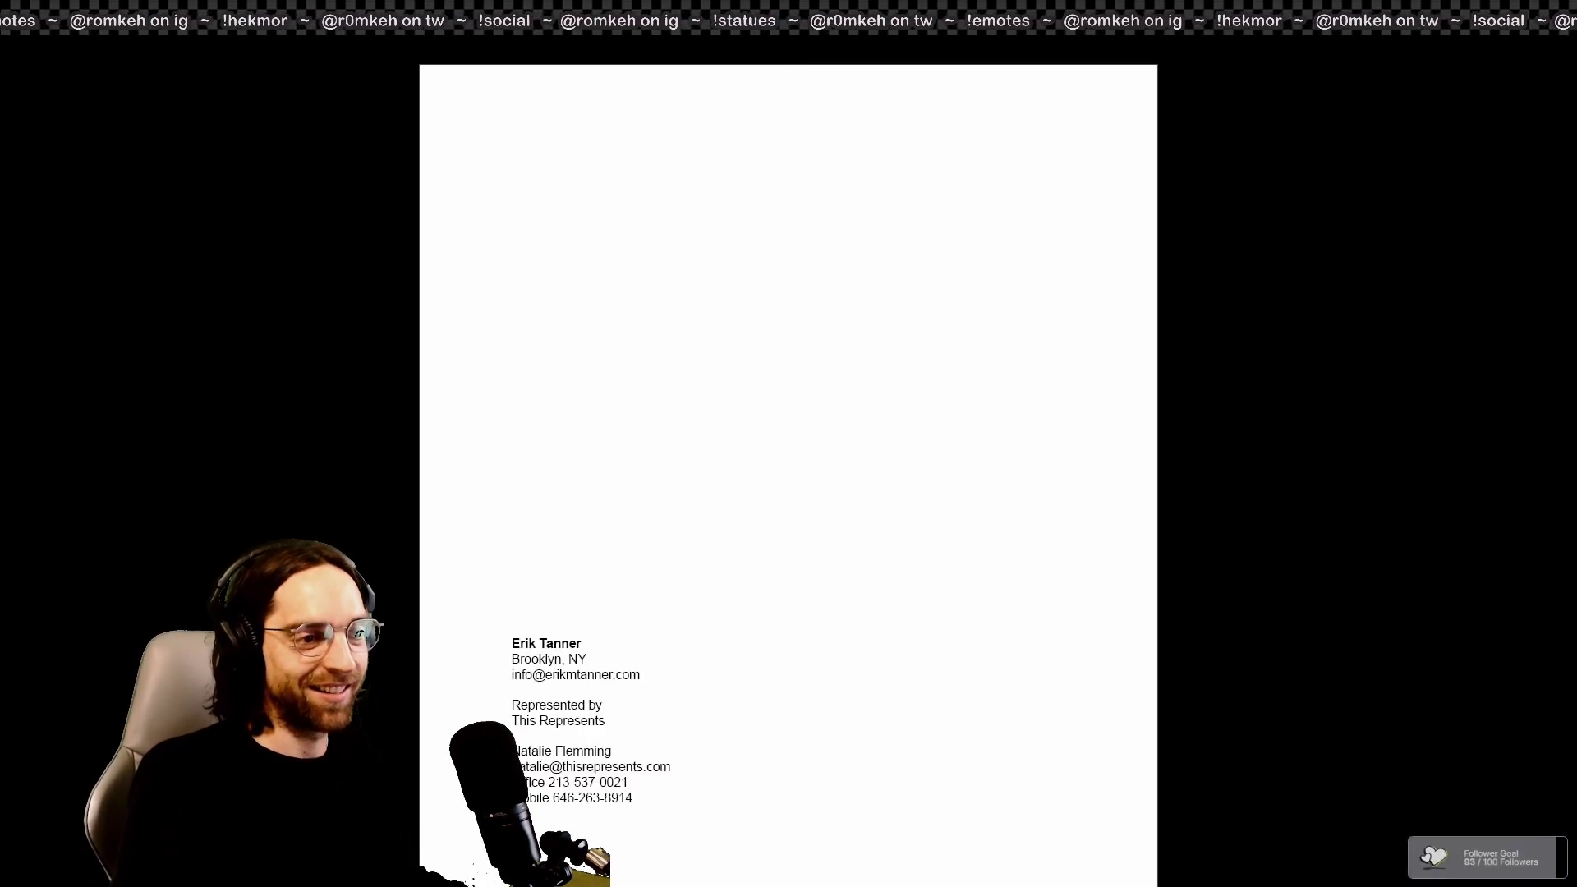
key("Escape")
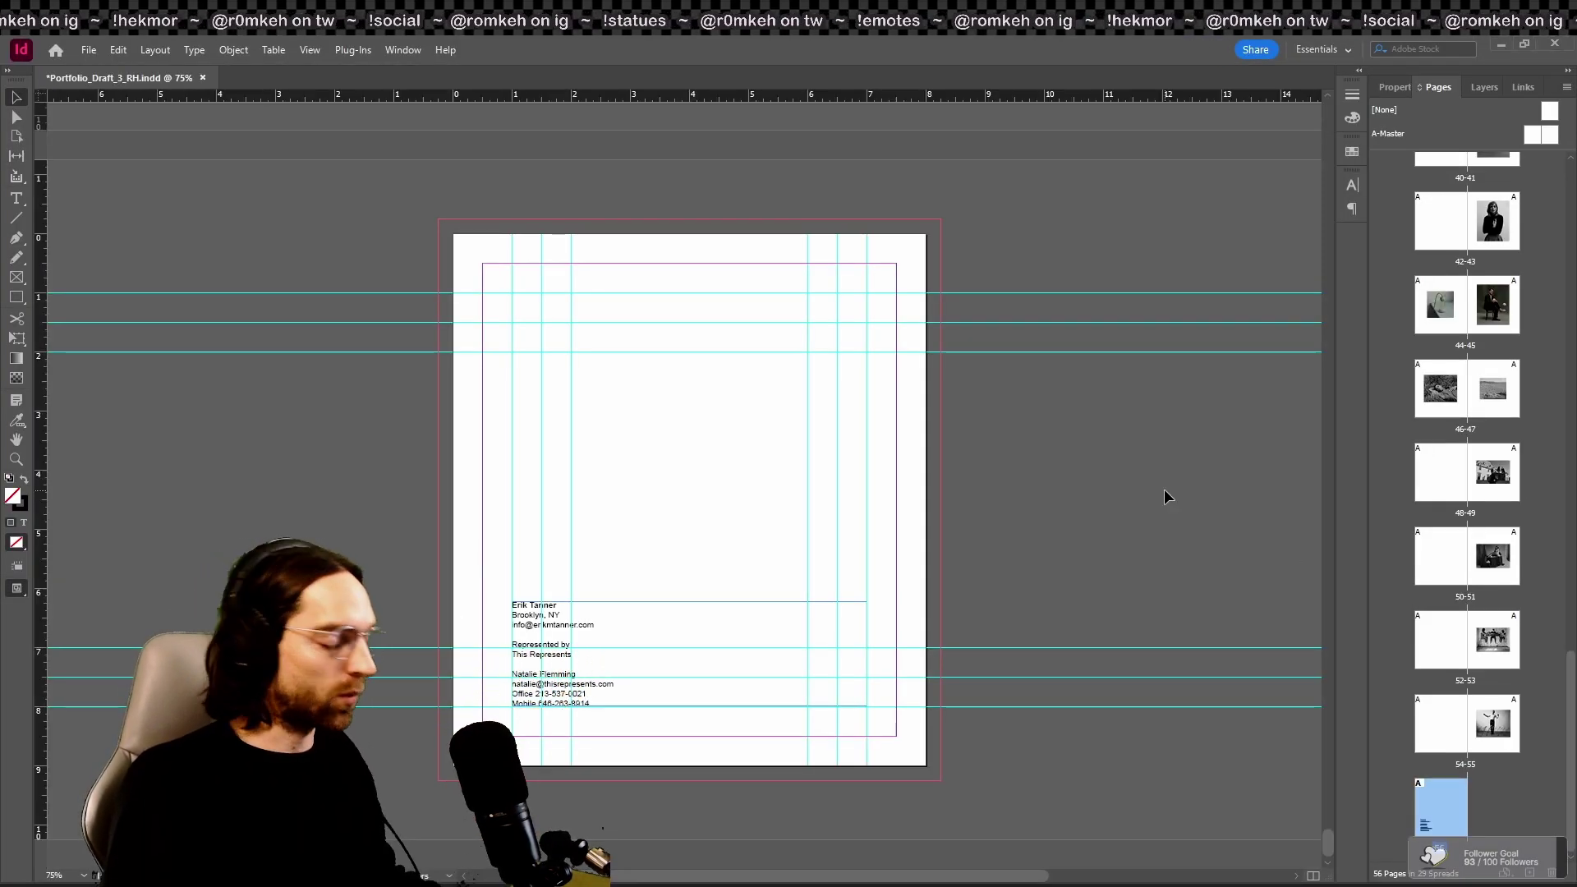
Step: Present the ending again and exit to normal view on the singing-man spread 54–55
key("shift+w")
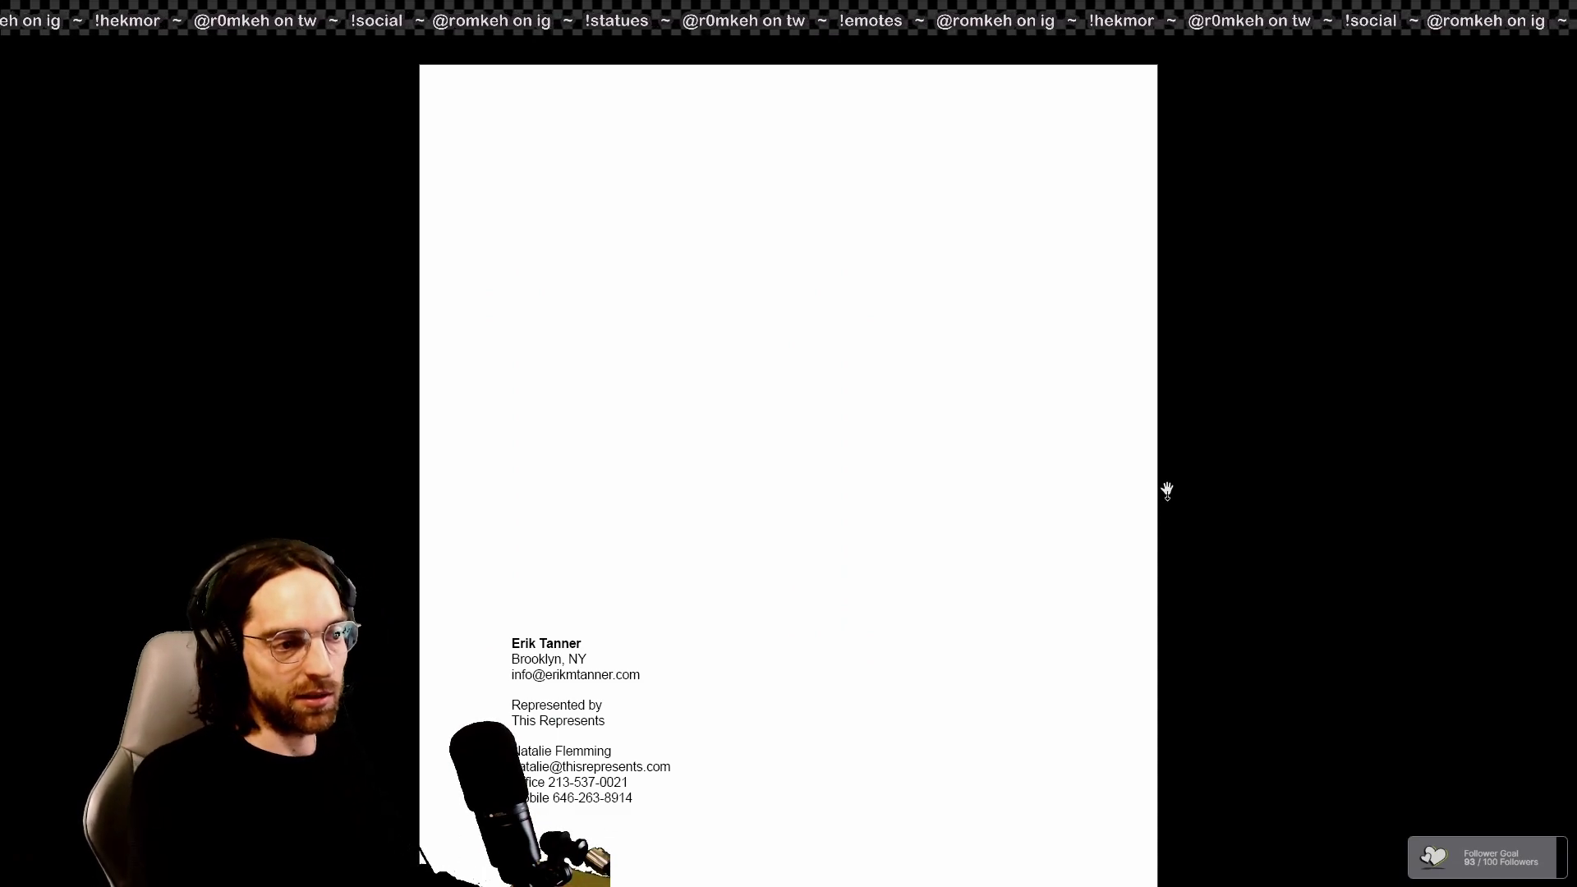
key("Right")
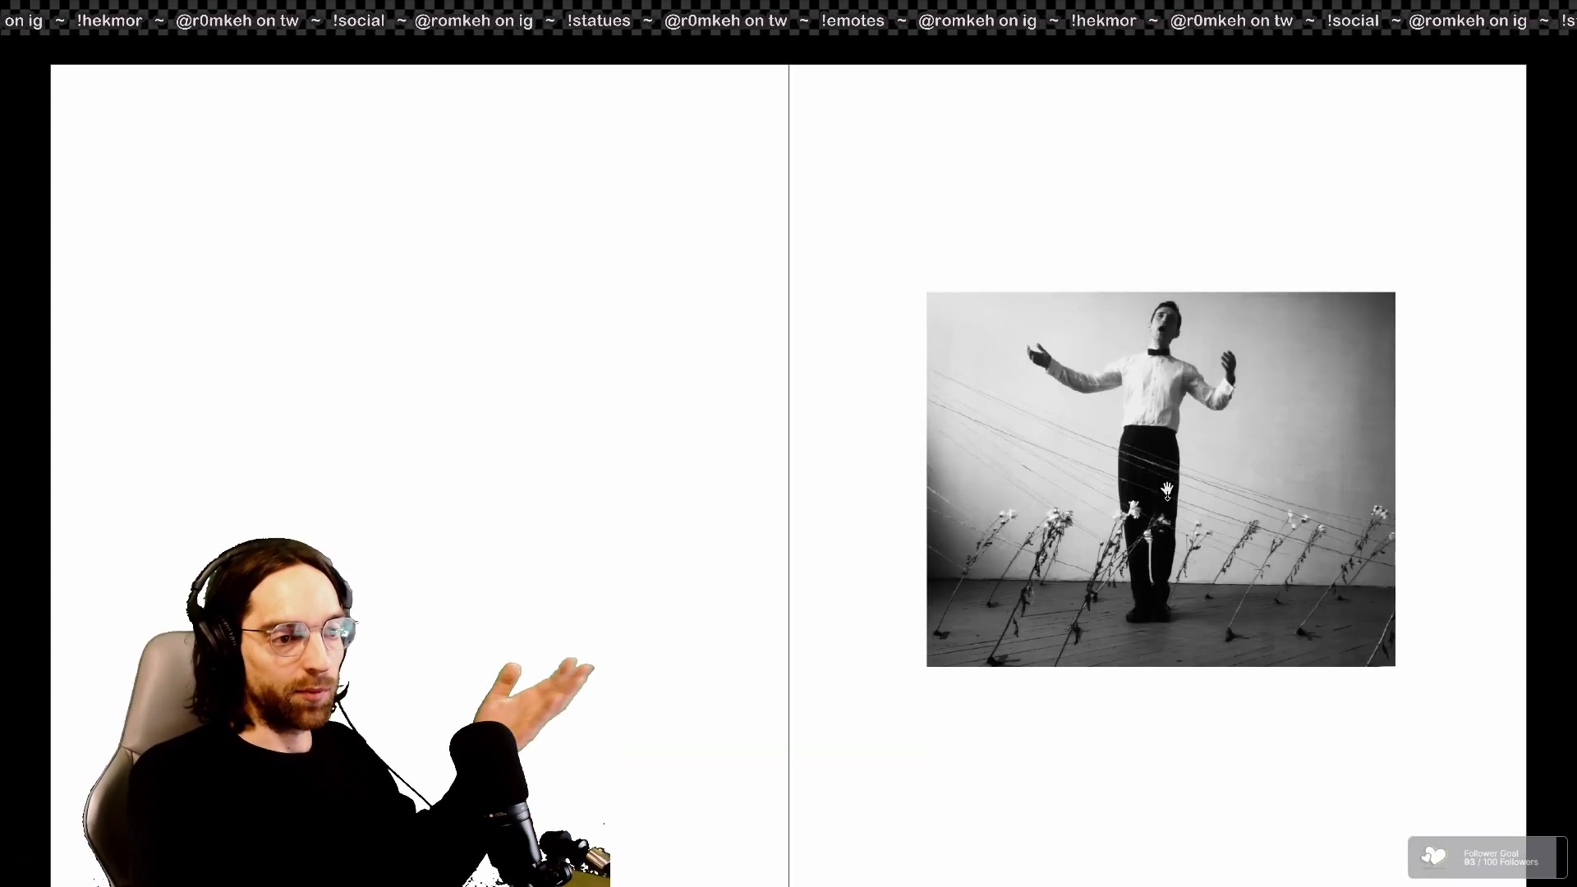
key("Right")
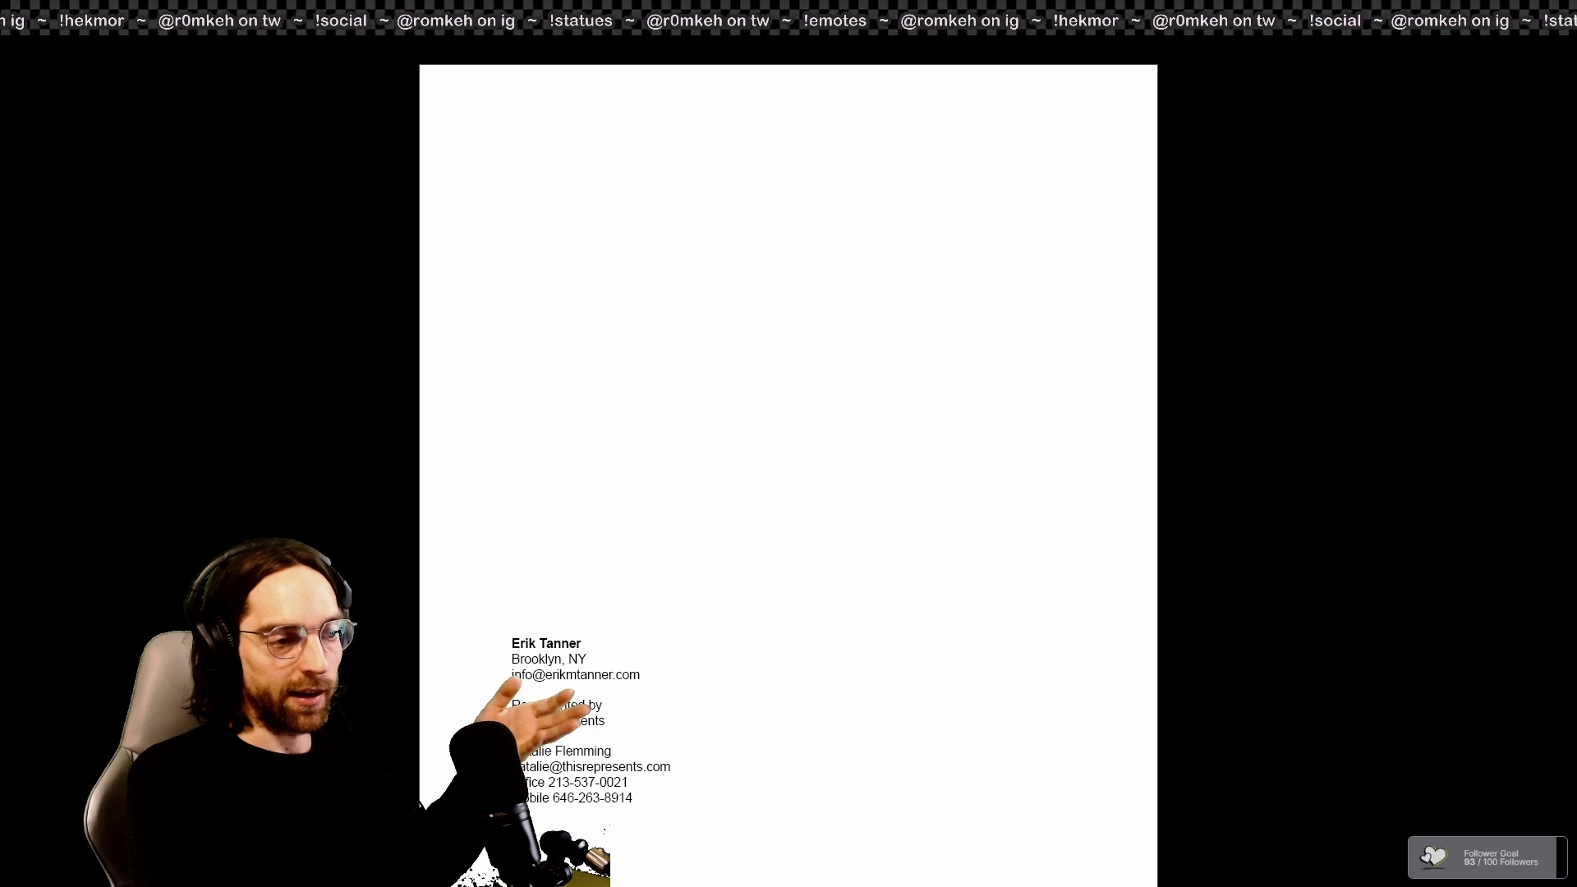
key("Left")
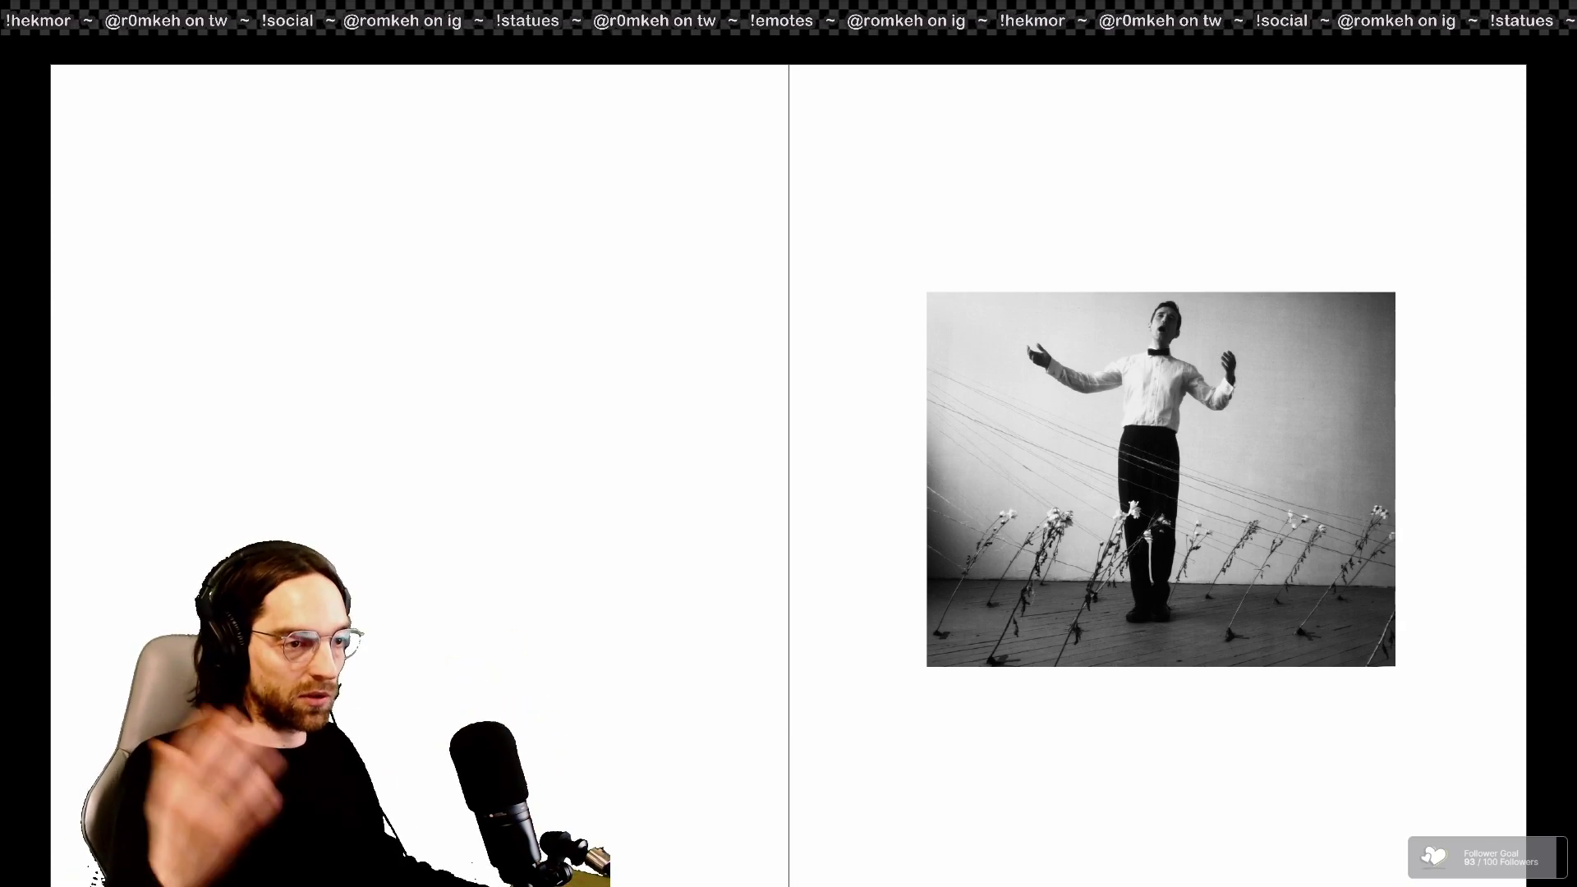
key("Escape")
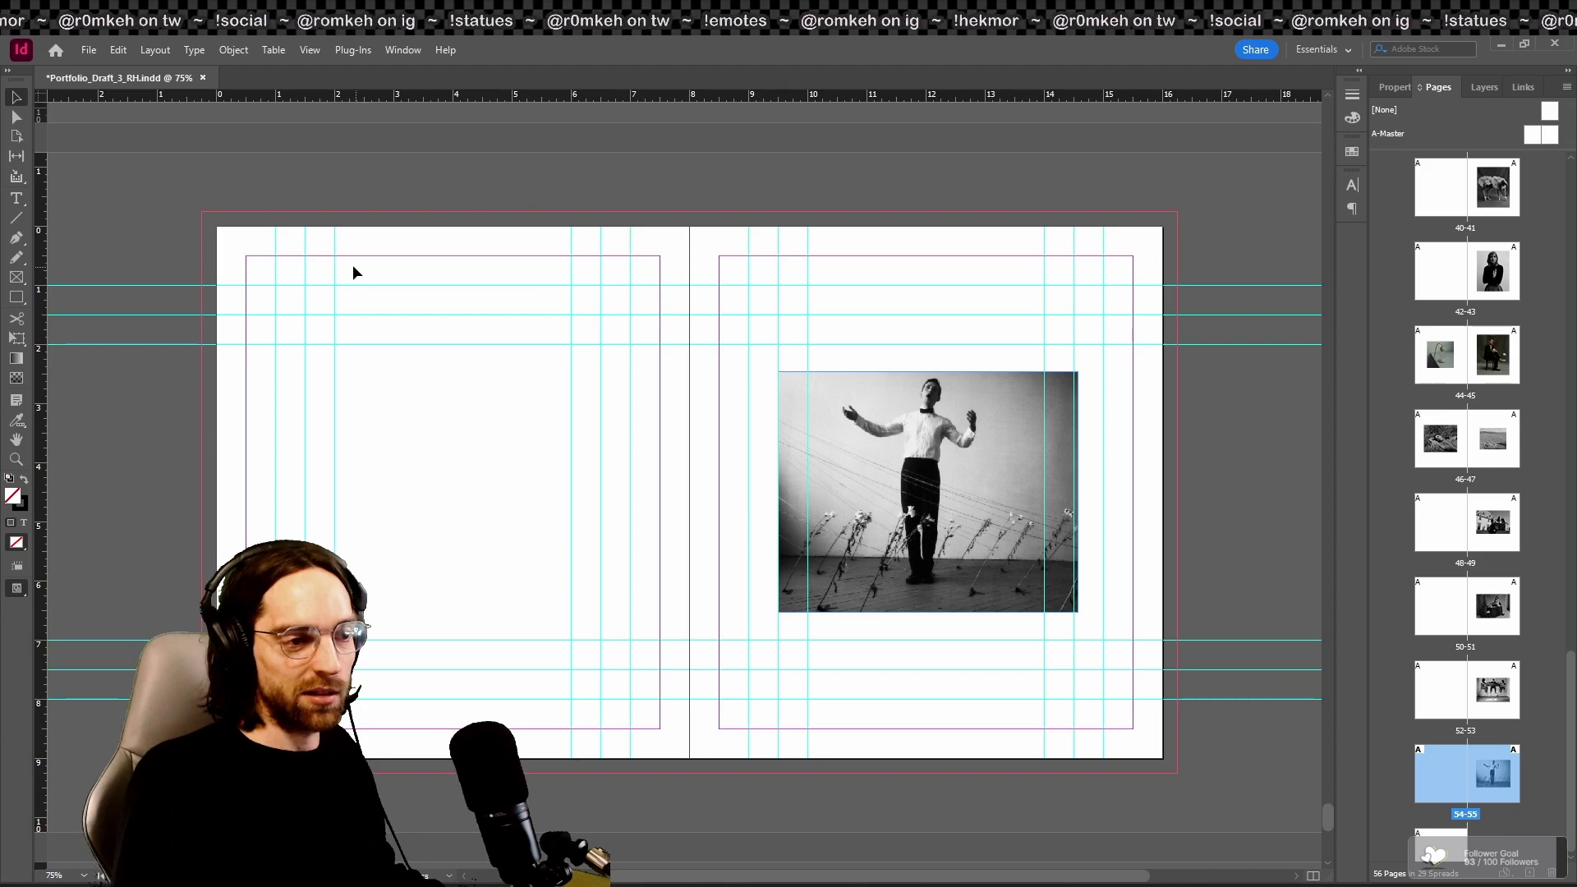
Step: Create a one-page landscape 792 × 612 px Web document, preset named with the photographer's name and 2024
left_click(89, 50)
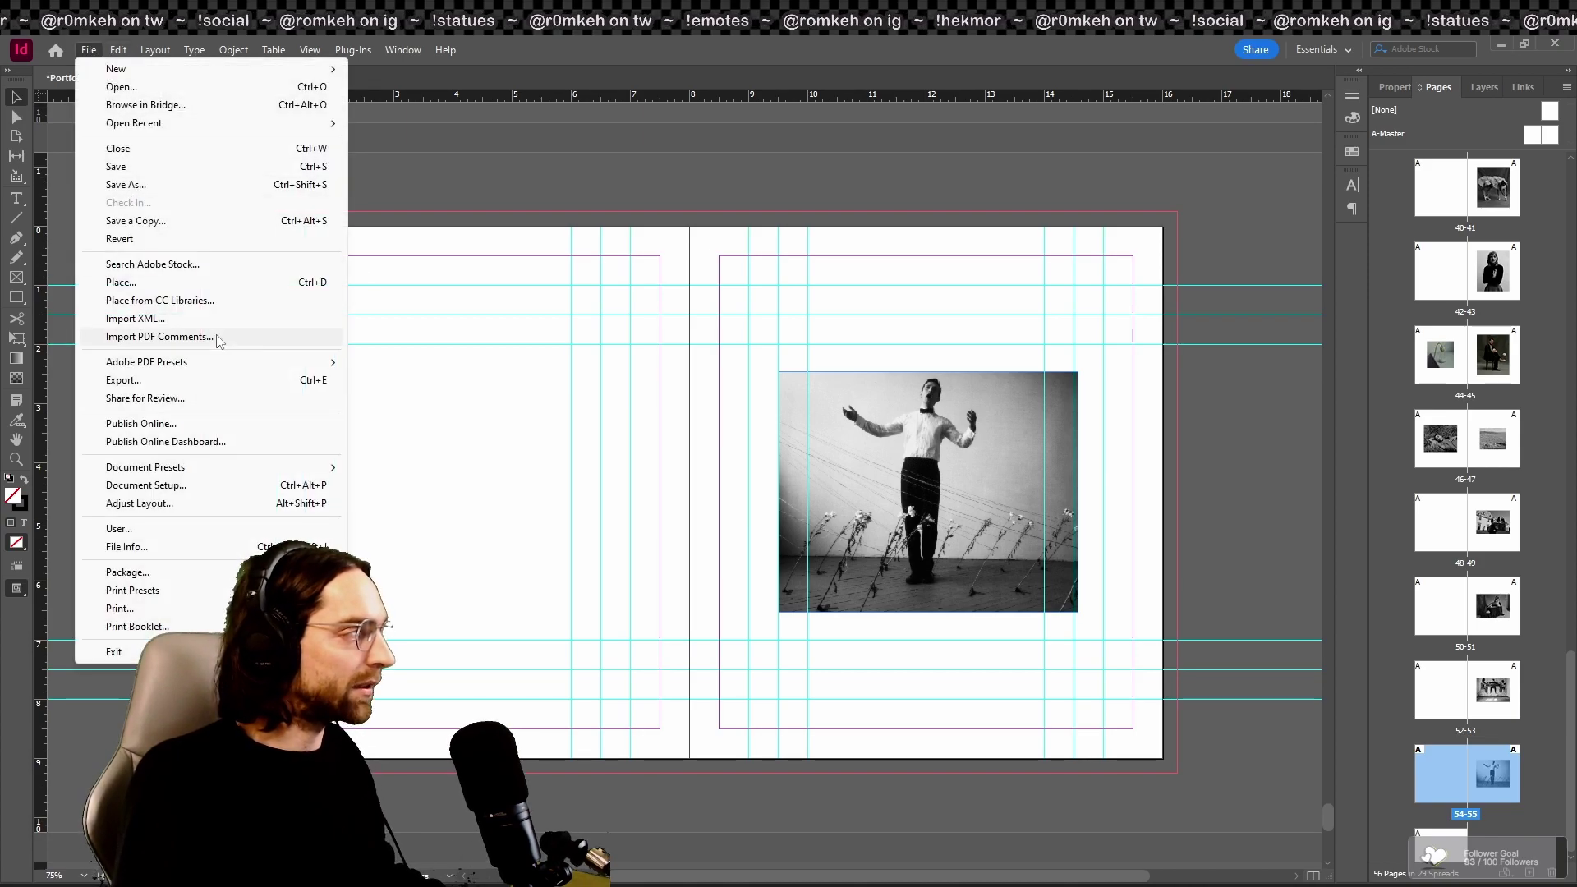
mouse_move(172, 69)
left_click(386, 69)
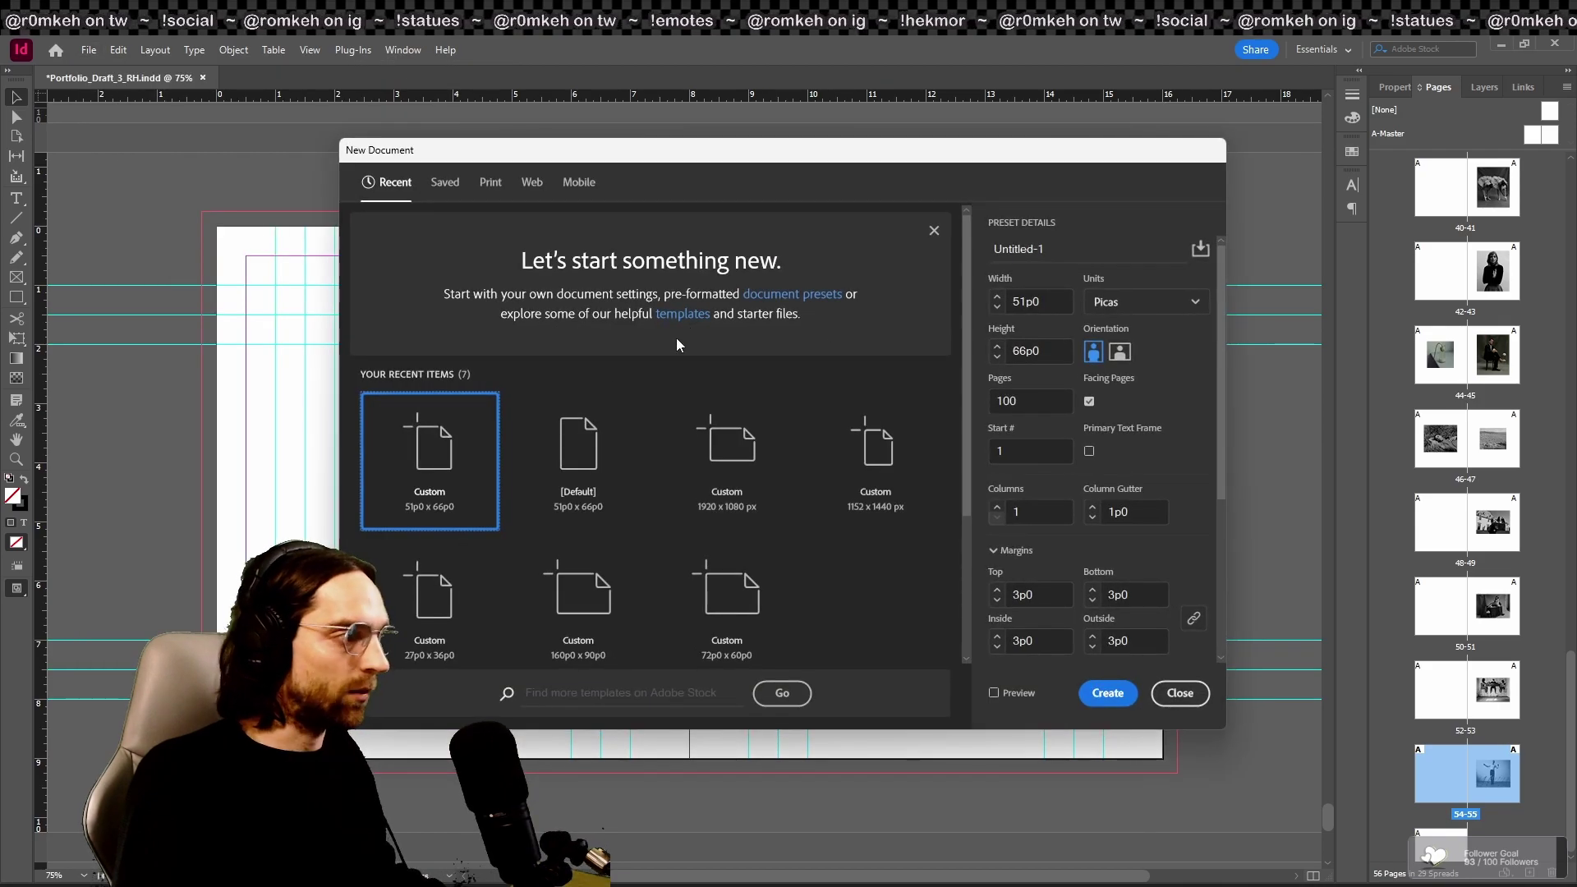
type("PAtrick")
key("BackSpace")
key("BackSpace")
key("BackSpace")
key("BackSpace")
key("BackSpace")
key("BackSpace")
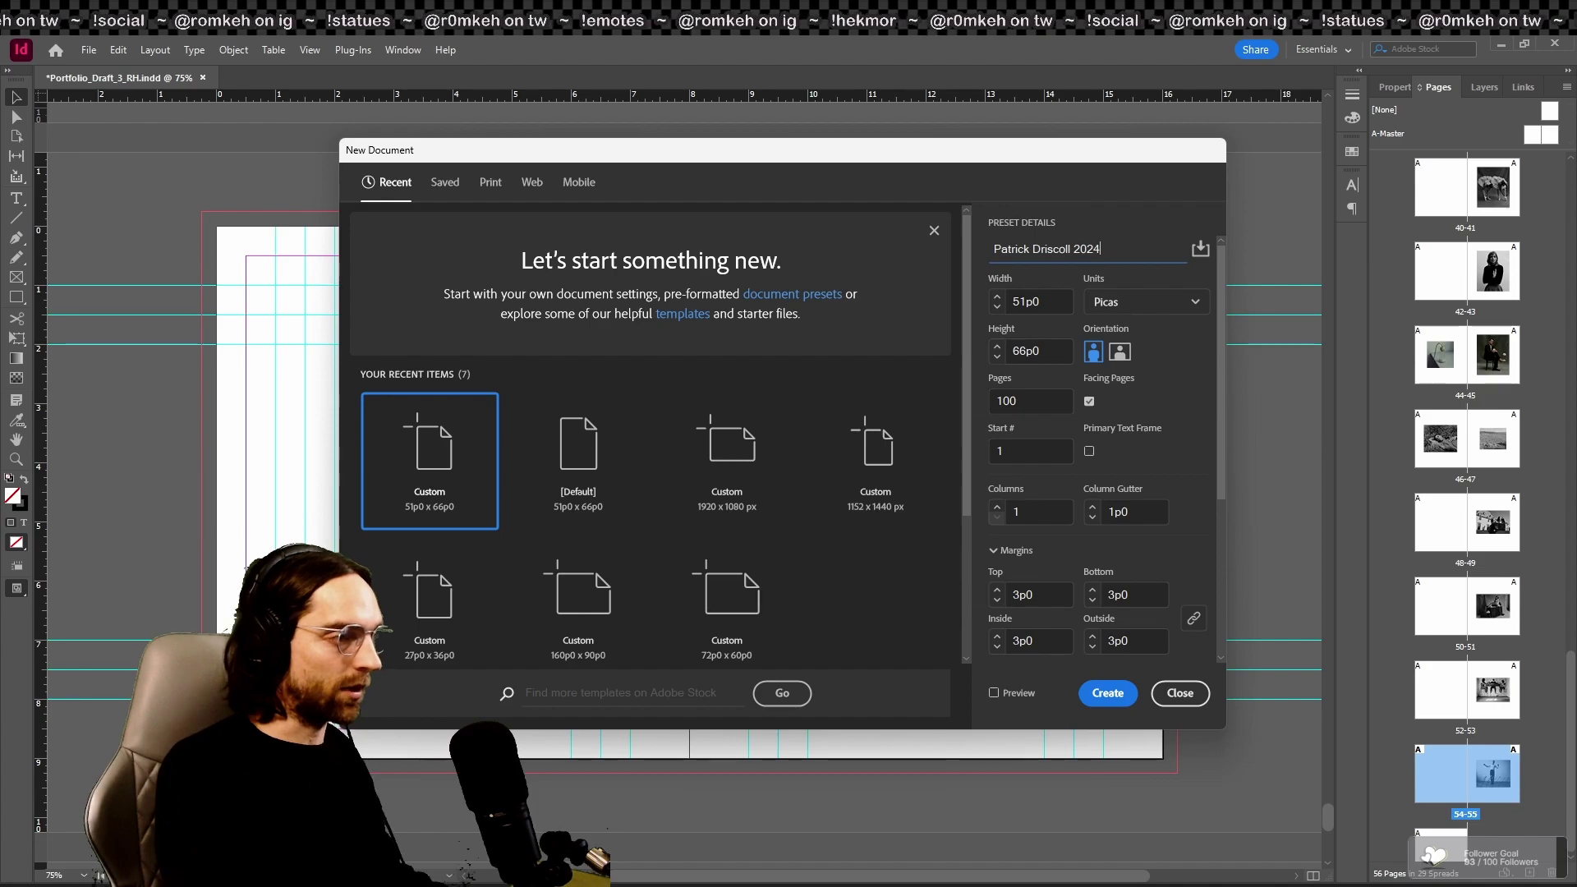
left_click(875, 591)
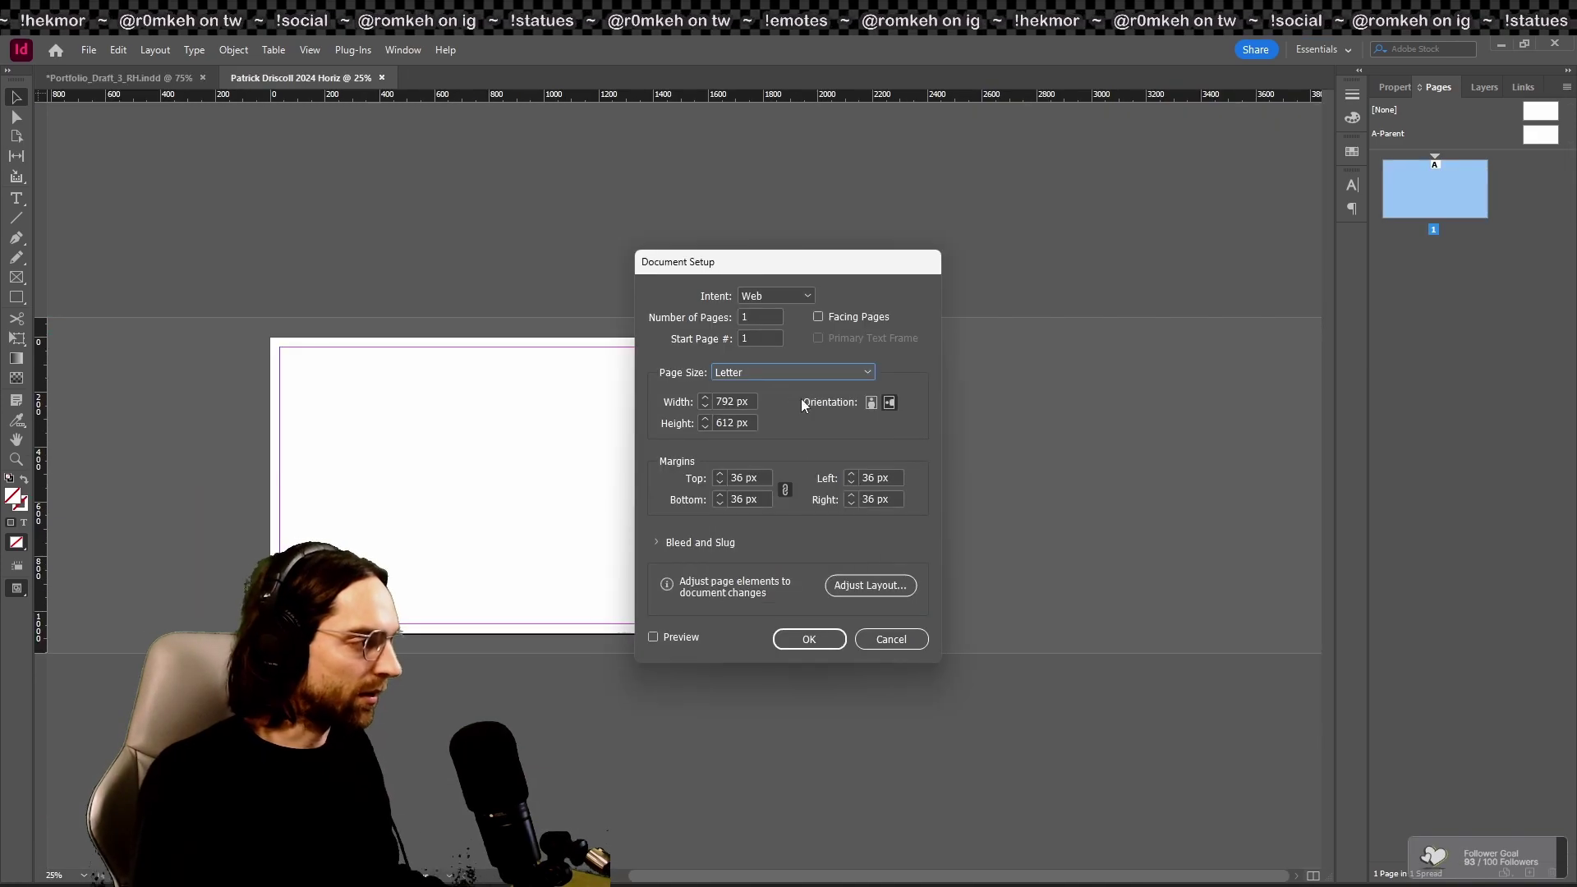
left_click(808, 637)
Step: Set the A-Parent's margins to 120 px top and bottom, 150 px left and right
key("ctrl+equal")
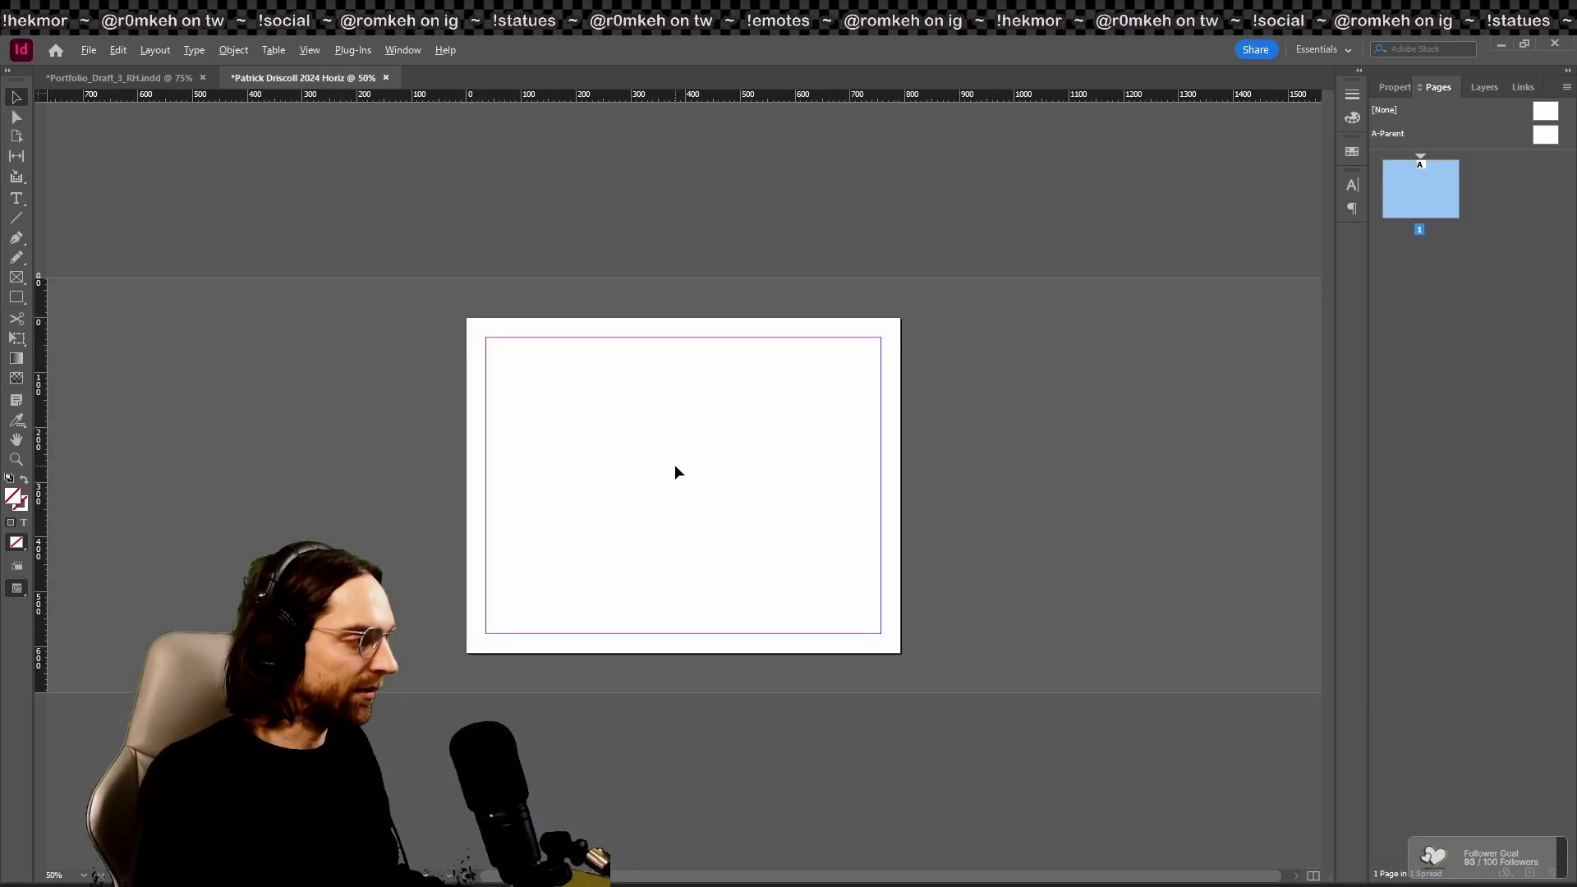
key("ctrl+equal")
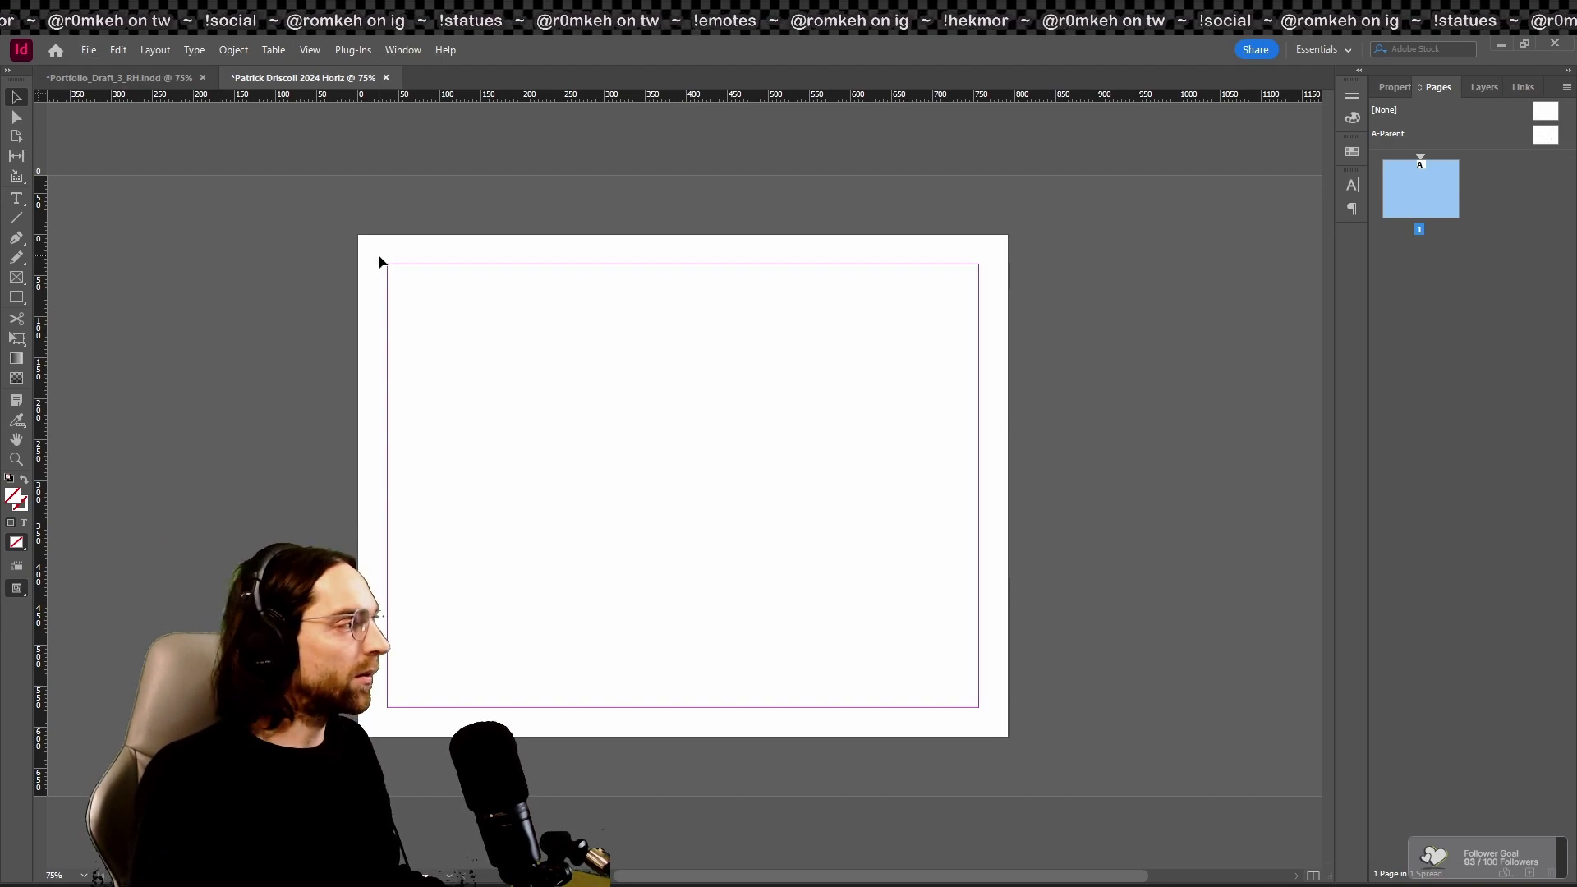
left_click_drag(384, 268, 972, 707)
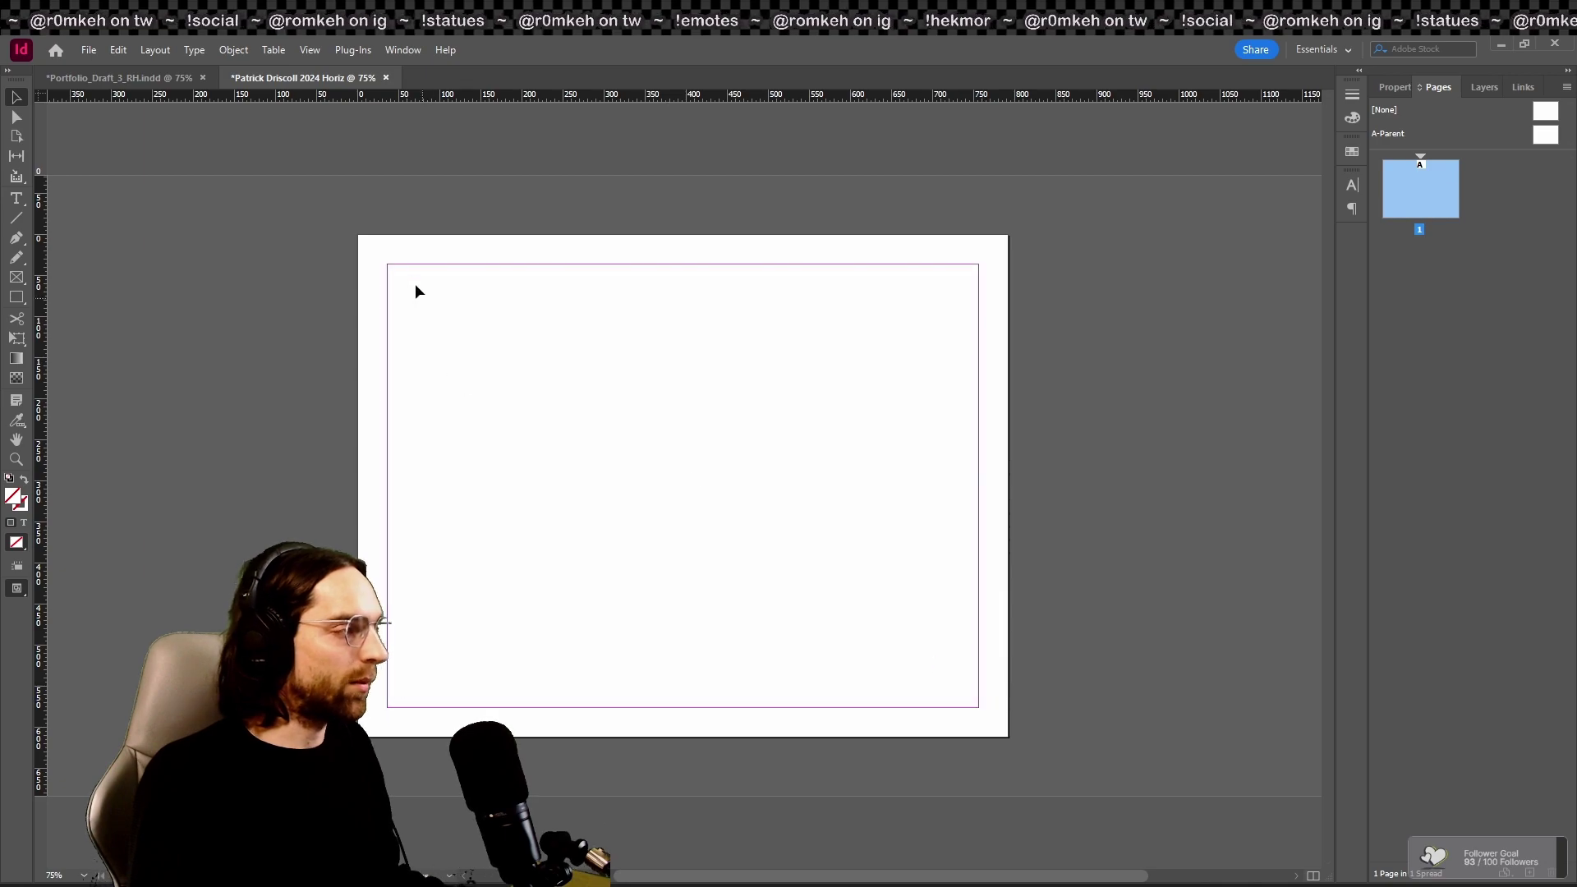
left_click_drag(390, 266, 977, 704)
left_click_drag(387, 261, 950, 695)
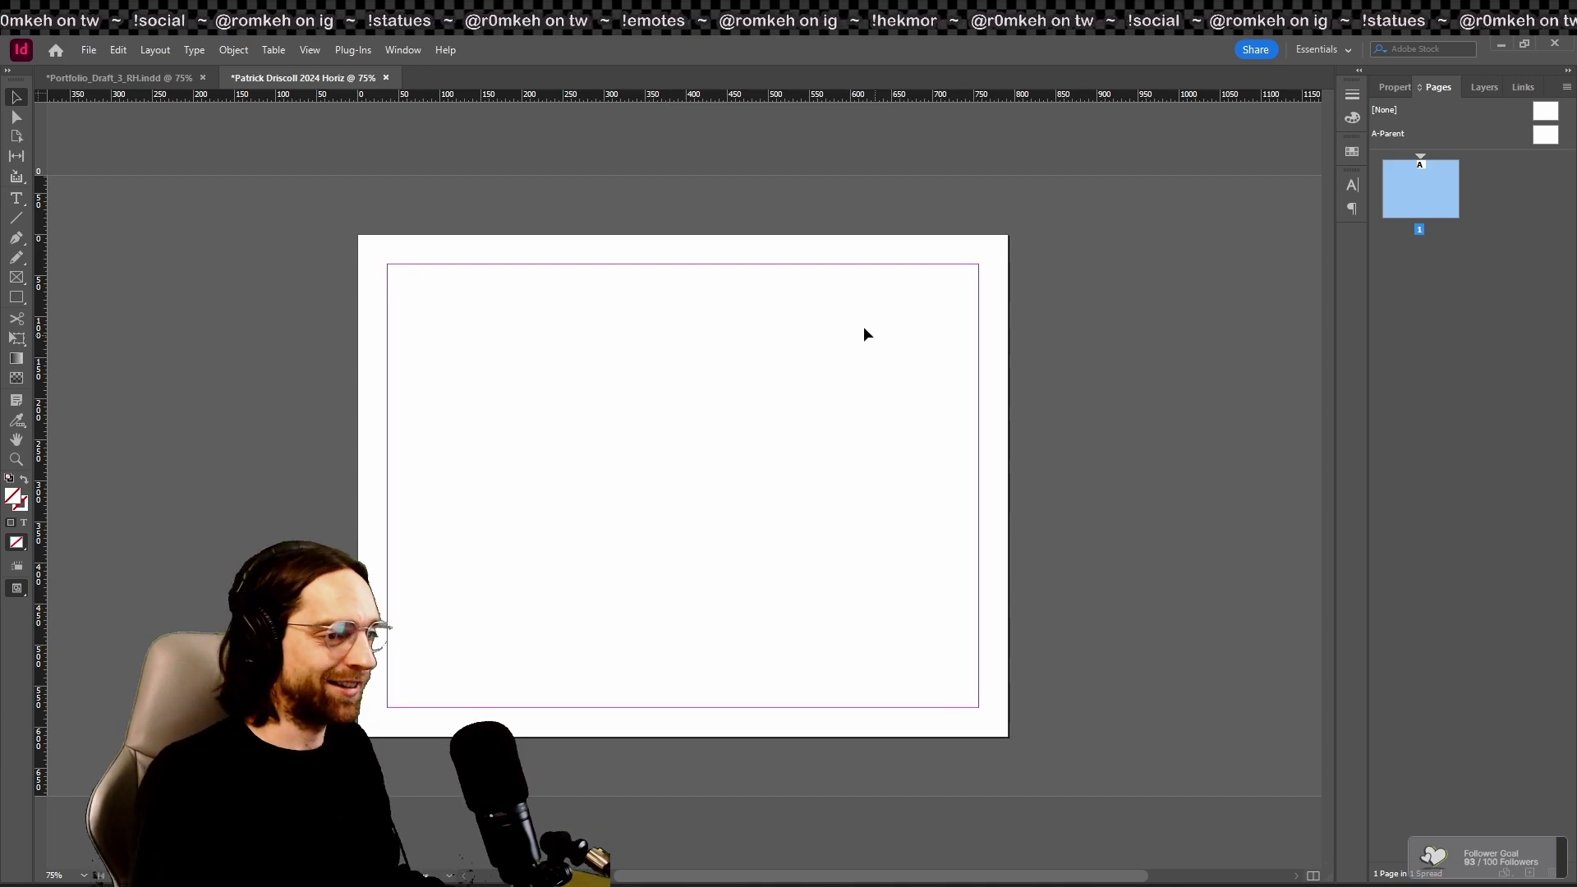
left_click(225, 51)
mouse_move(156, 51)
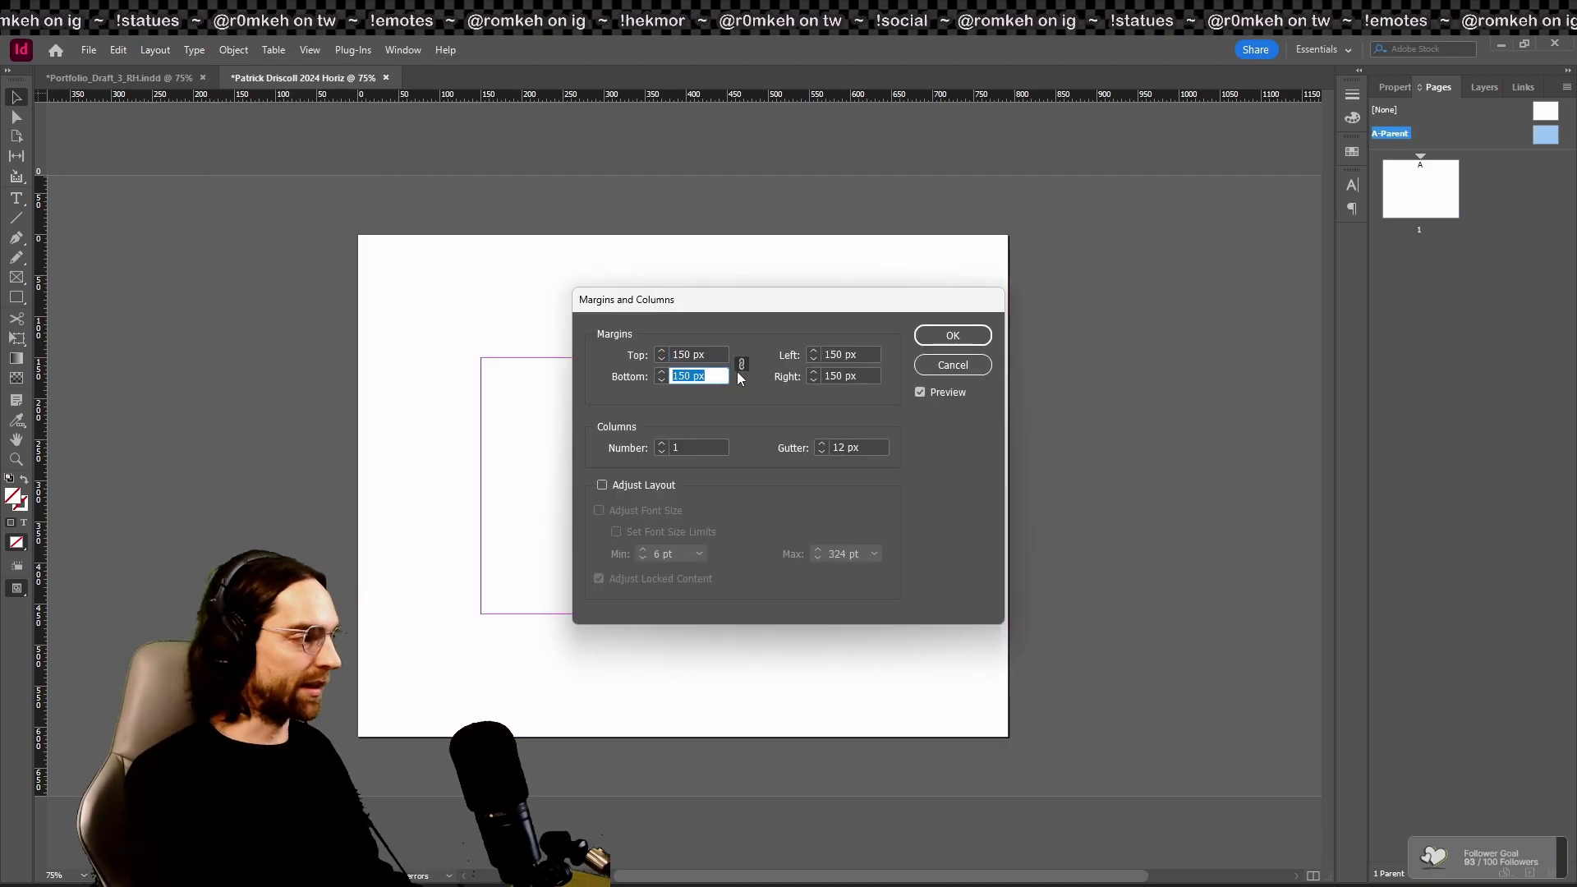
left_click_drag(722, 298, 833, 124)
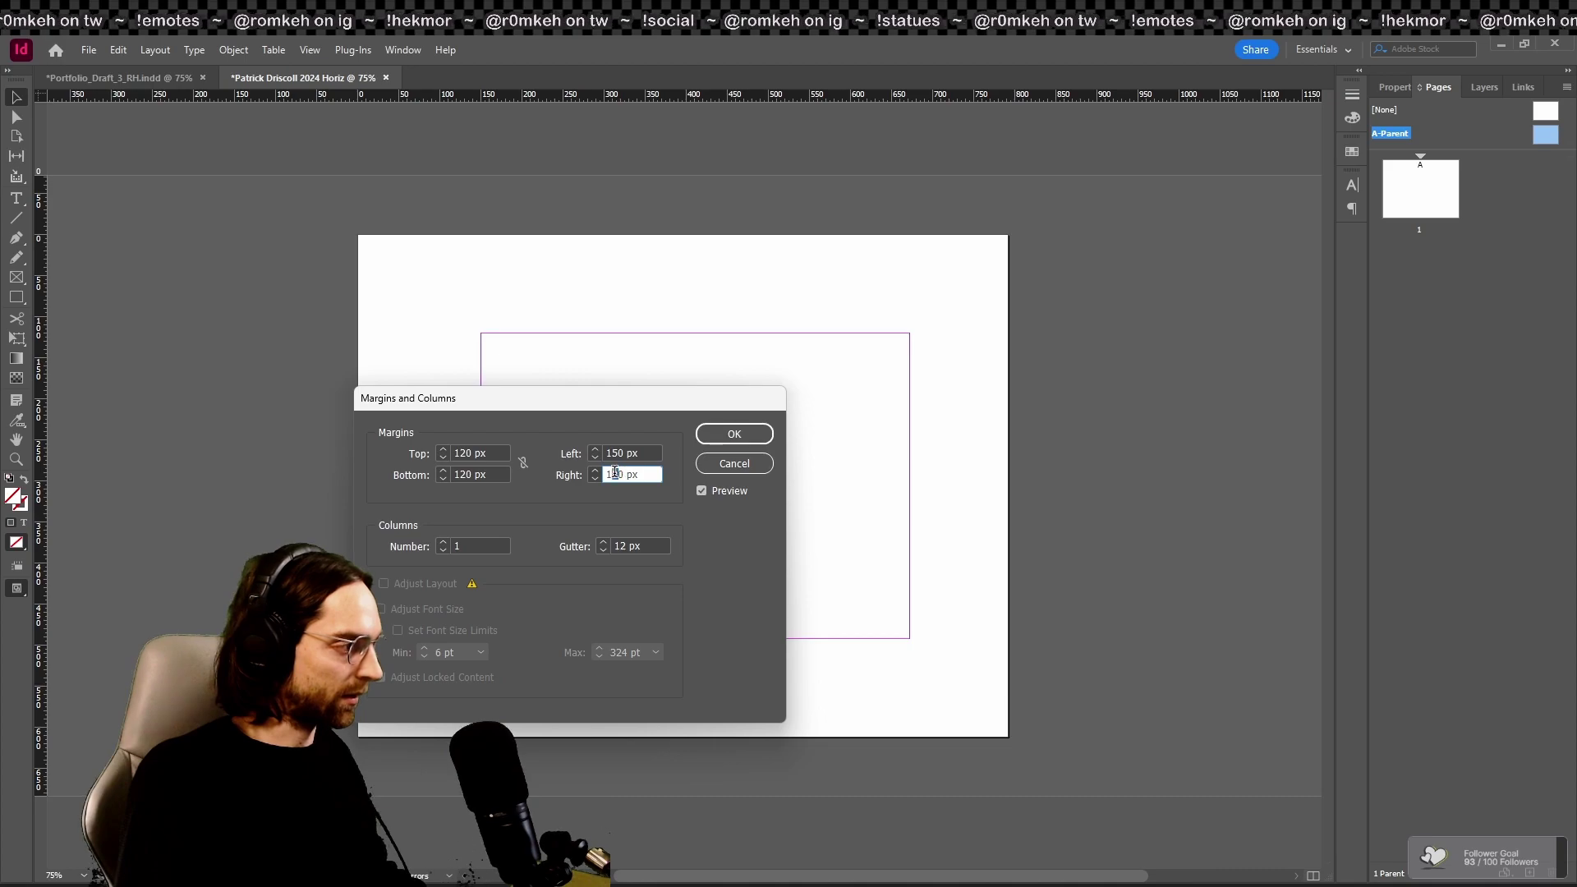
key("Tab")
left_click(732, 440)
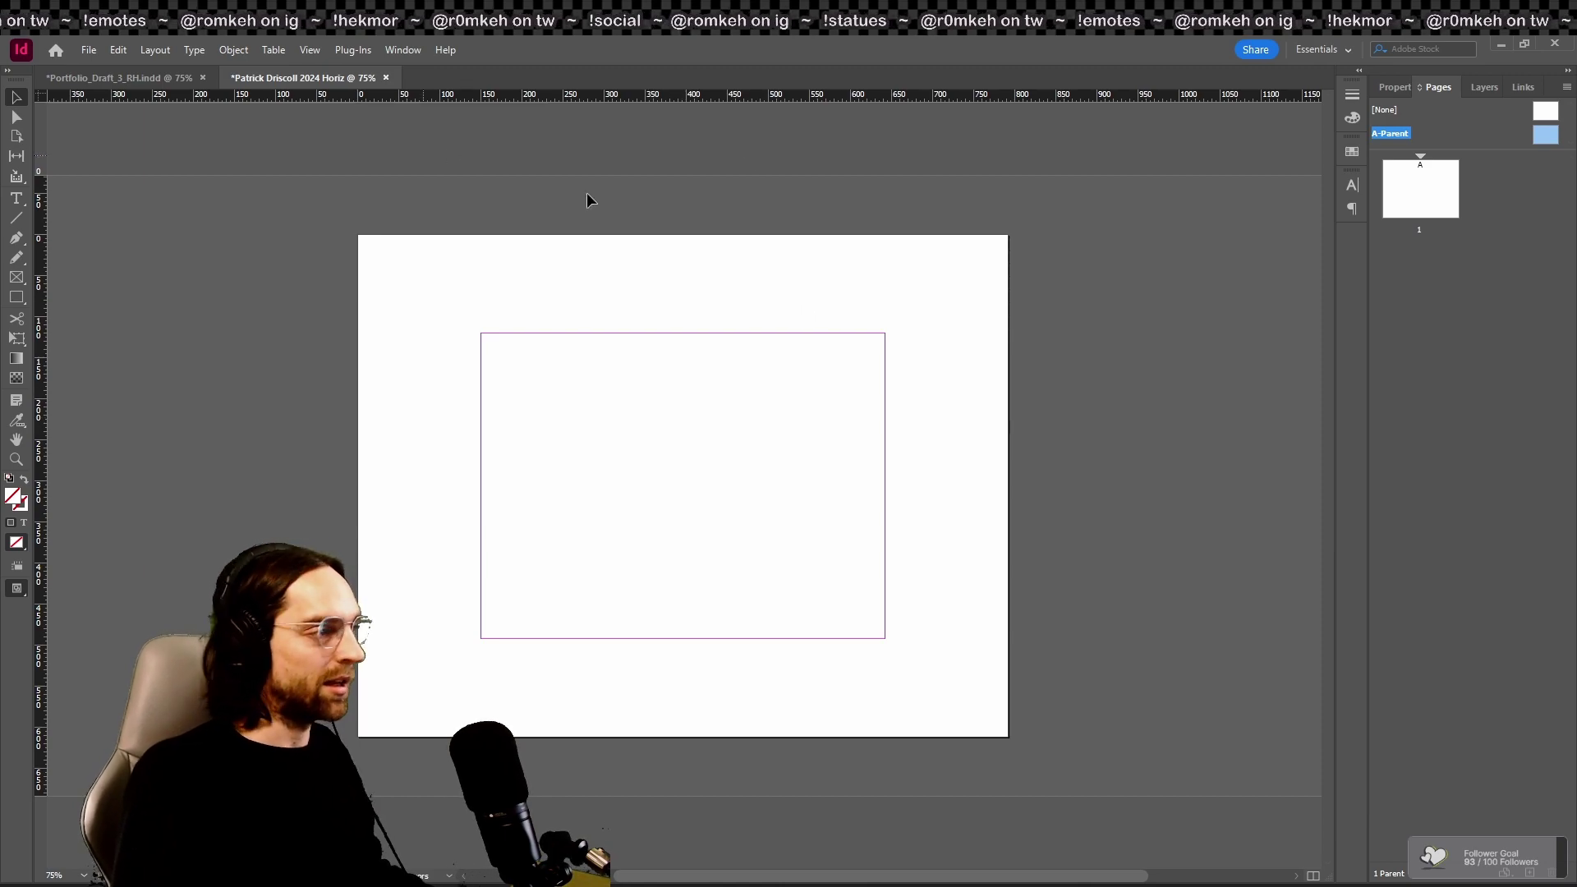
Step: Apply the A-Parent to page 1
right_click(1440, 207)
left_click(1367, 335)
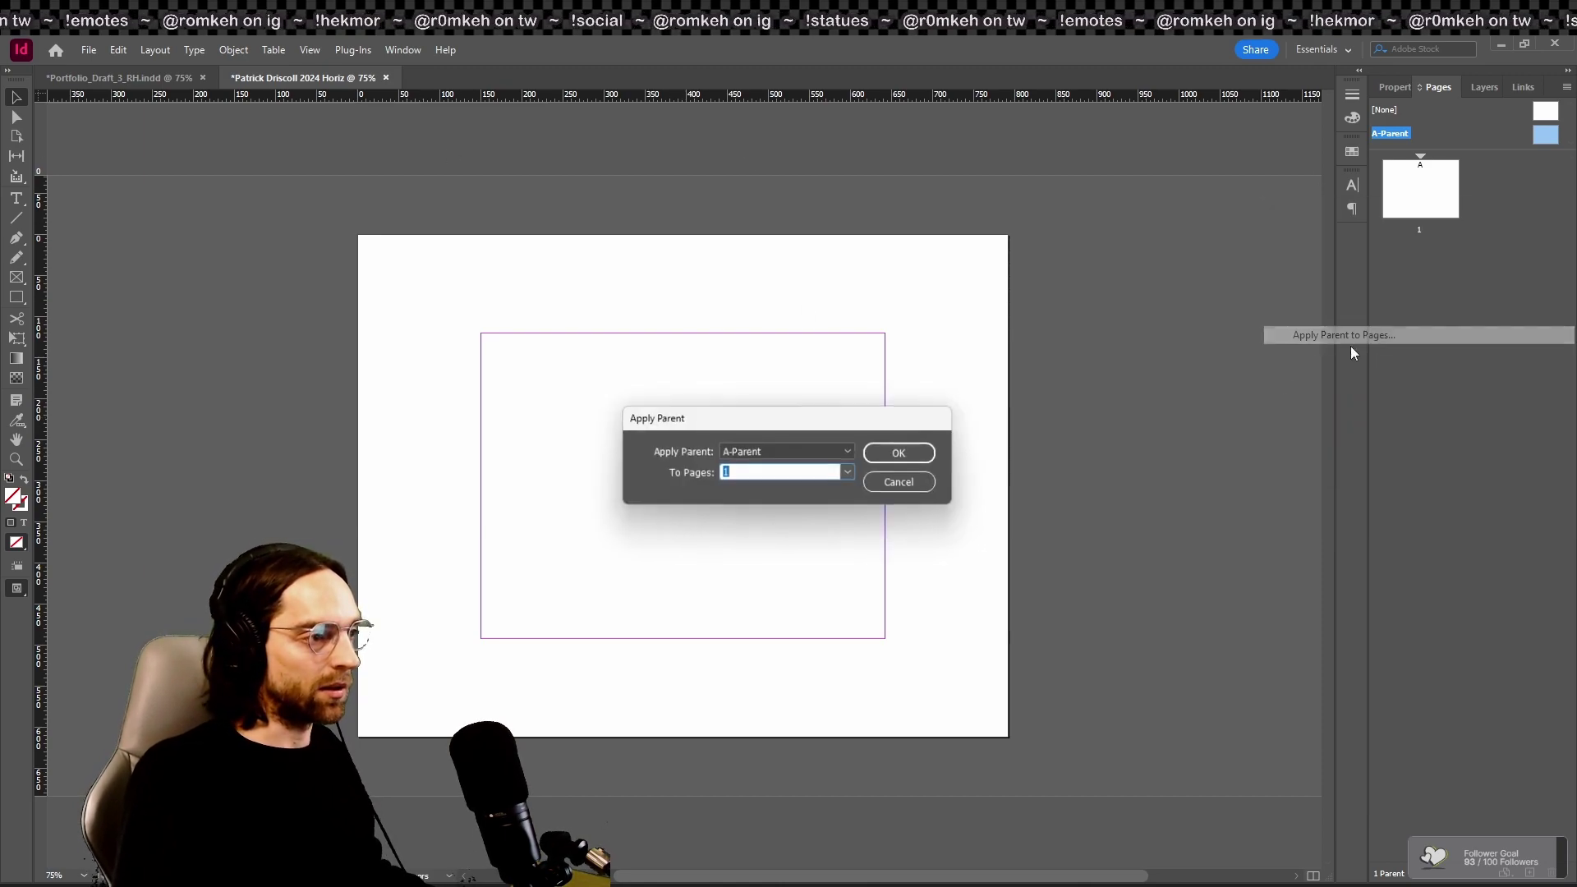
left_click(904, 456)
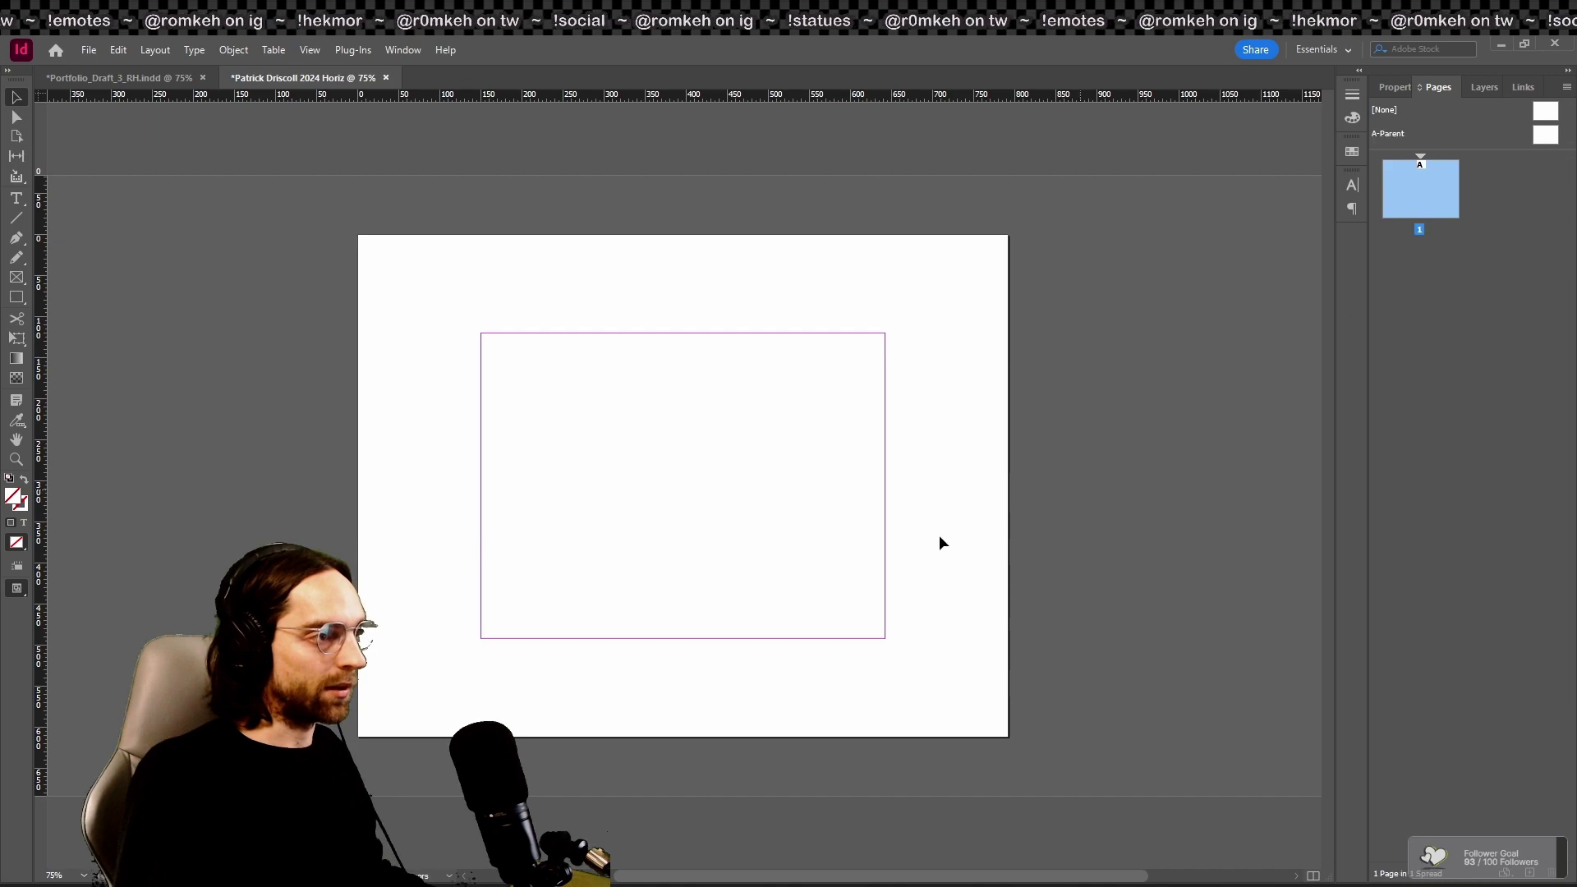
Step: Insert 25 pages after page 1 based on A-Parent
right_click(1395, 255)
left_click(1334, 264)
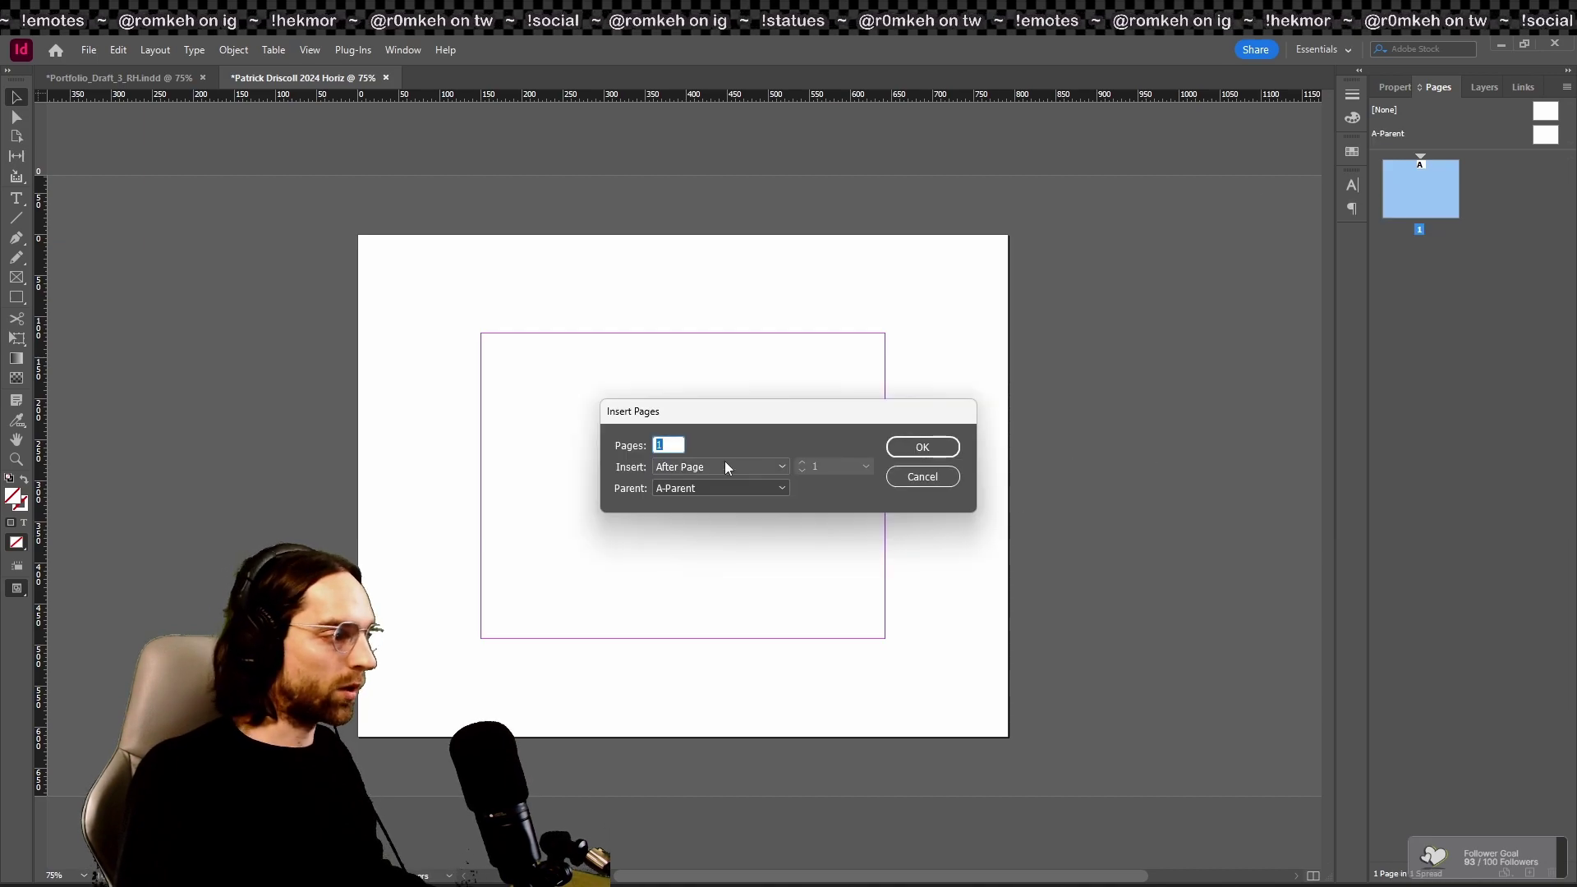
type("30")
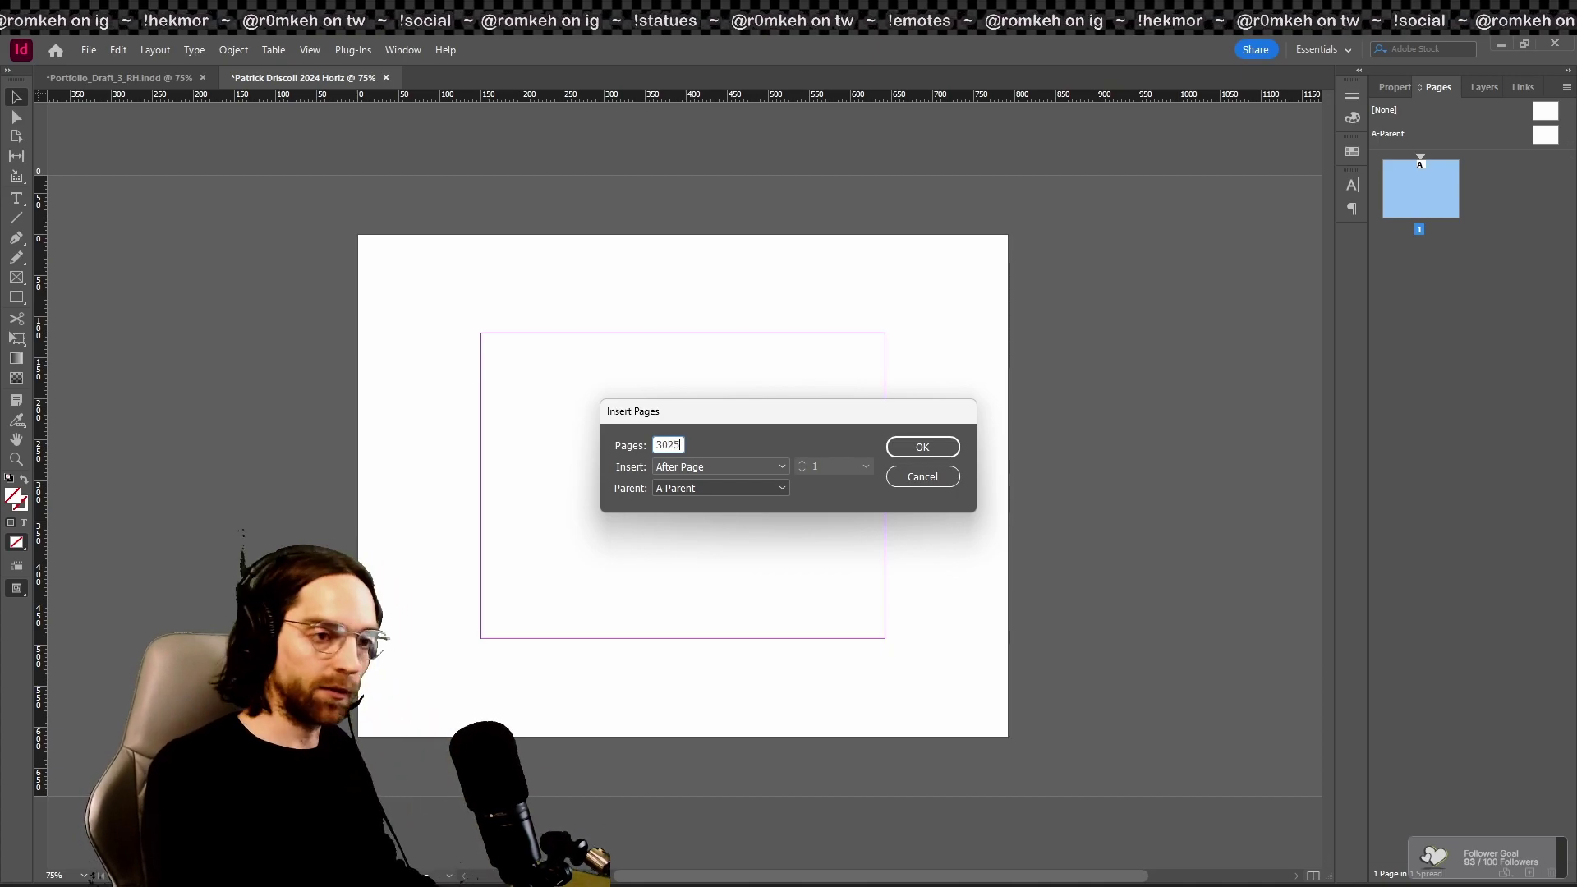
type("25")
key("Return")
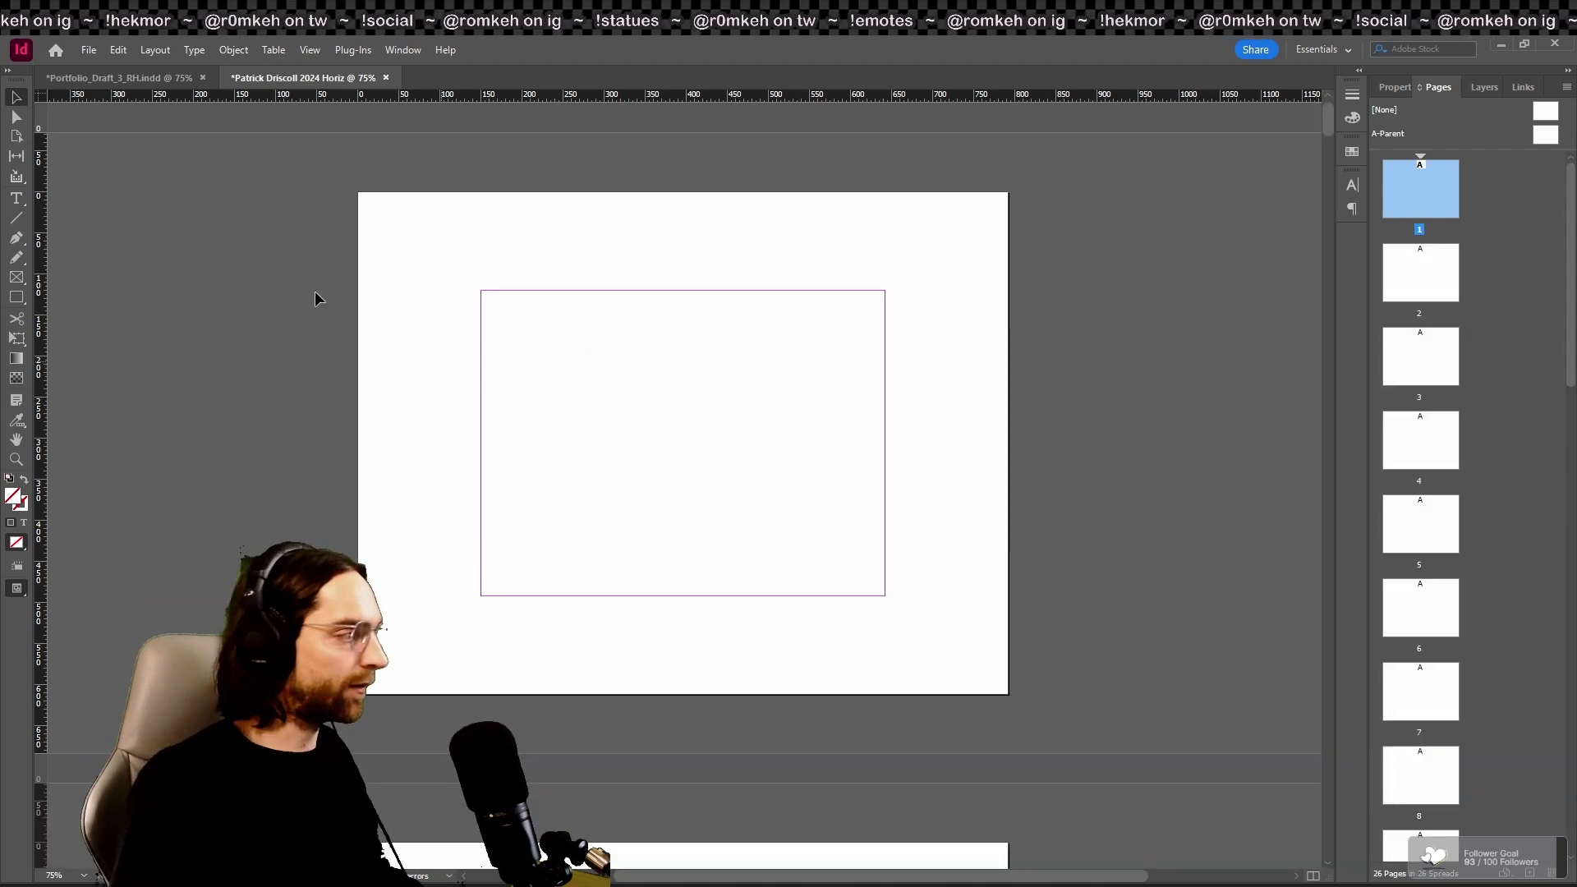
Step: Draw a text frame on page 1 holding the owner's name, removing the '2024 Portfolio' line
left_click_drag(491, 302, 885, 596)
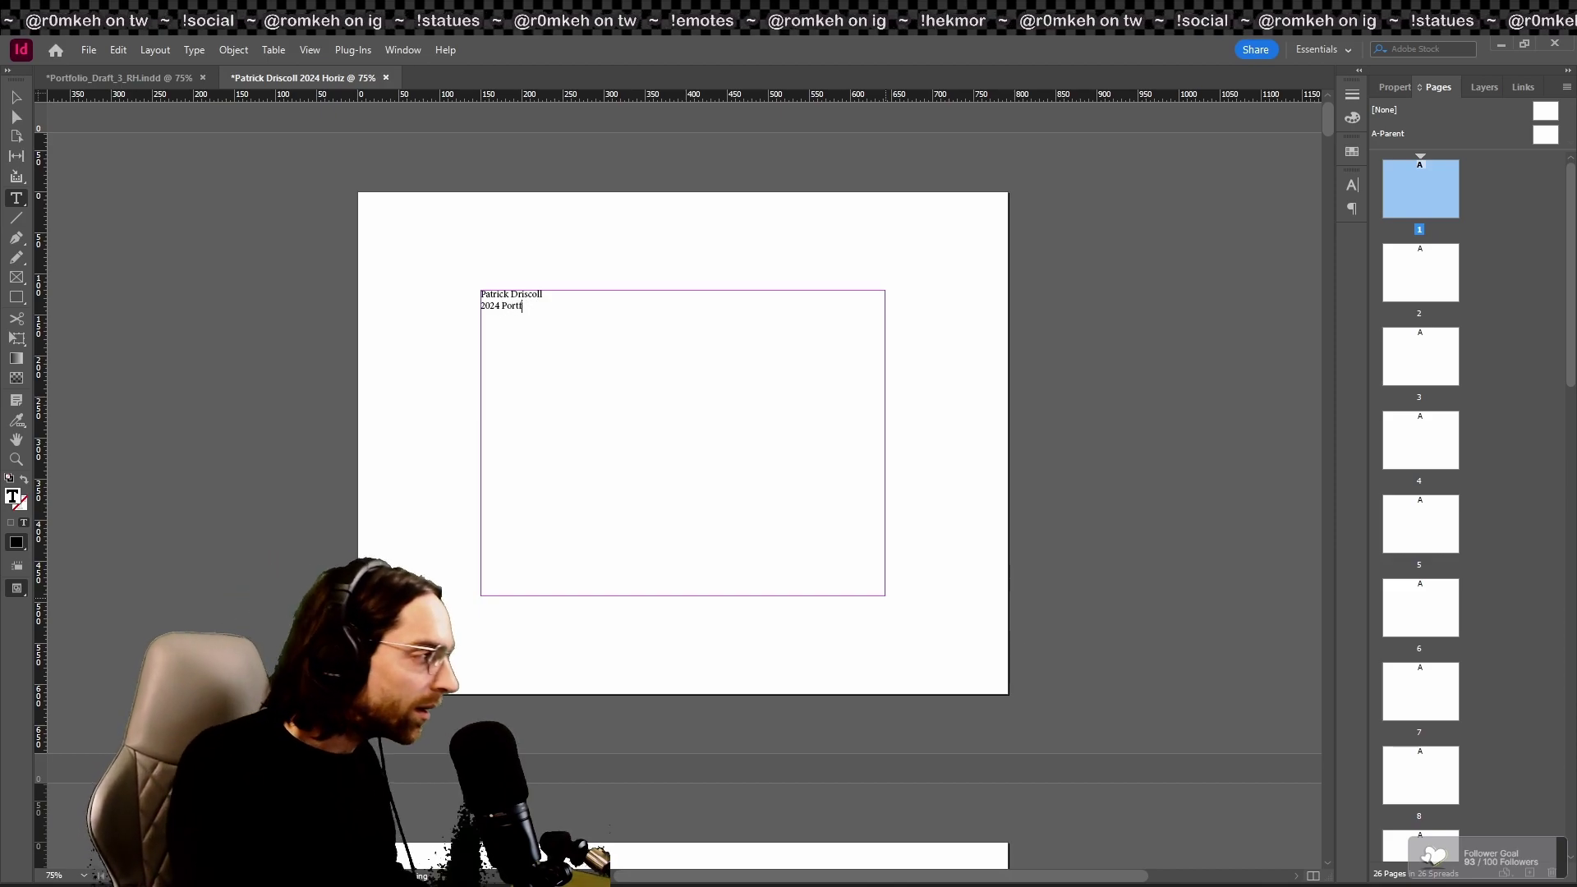
type("lio")
left_click_drag(537, 305, 459, 303)
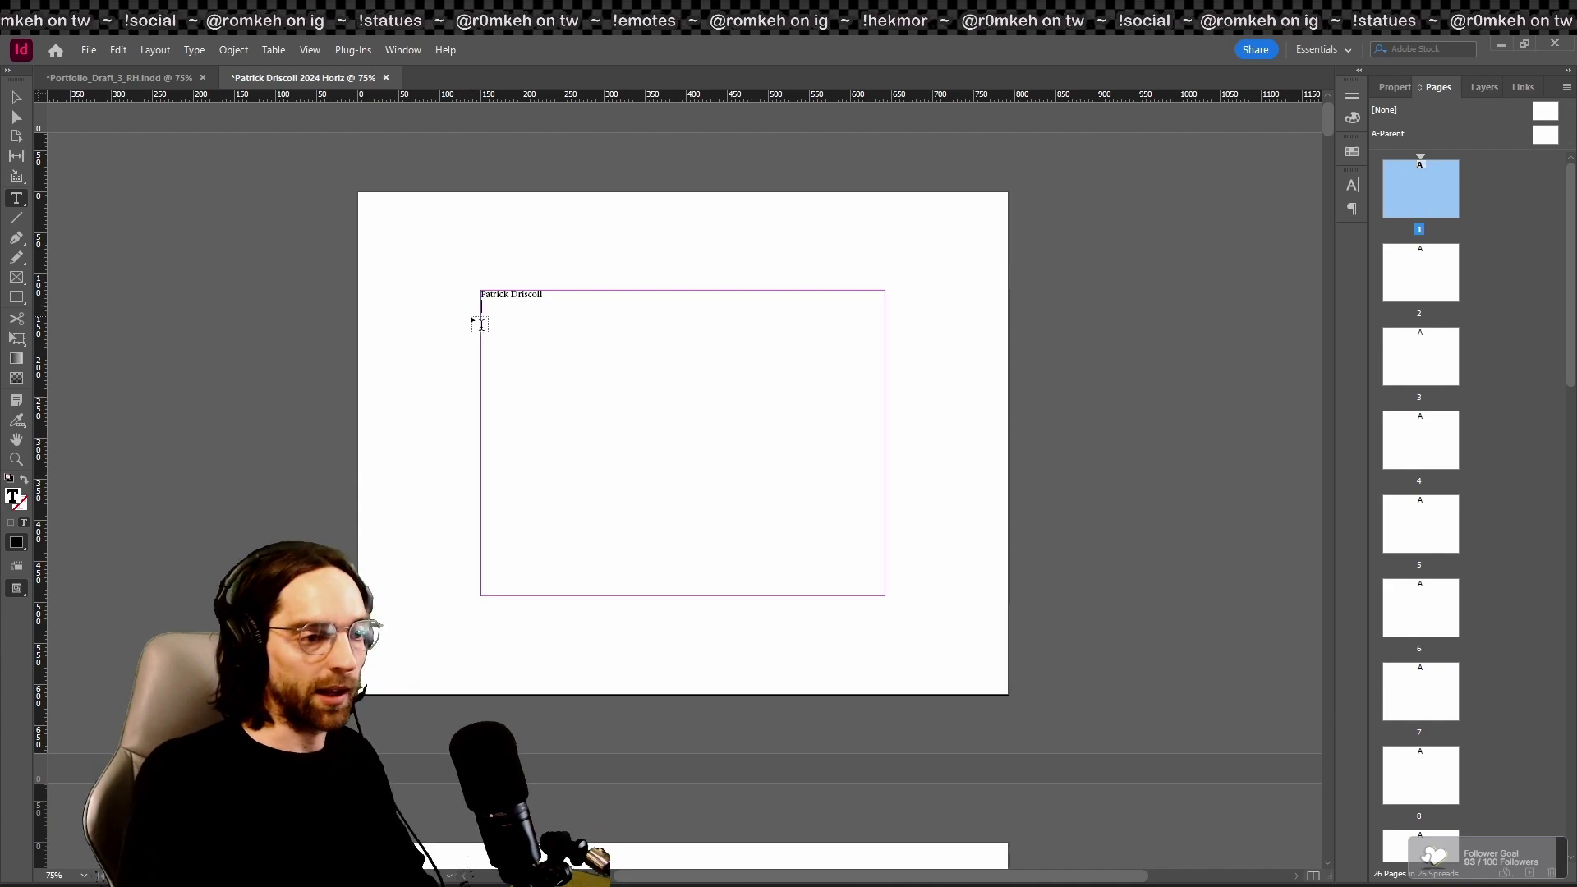
left_click(17, 99)
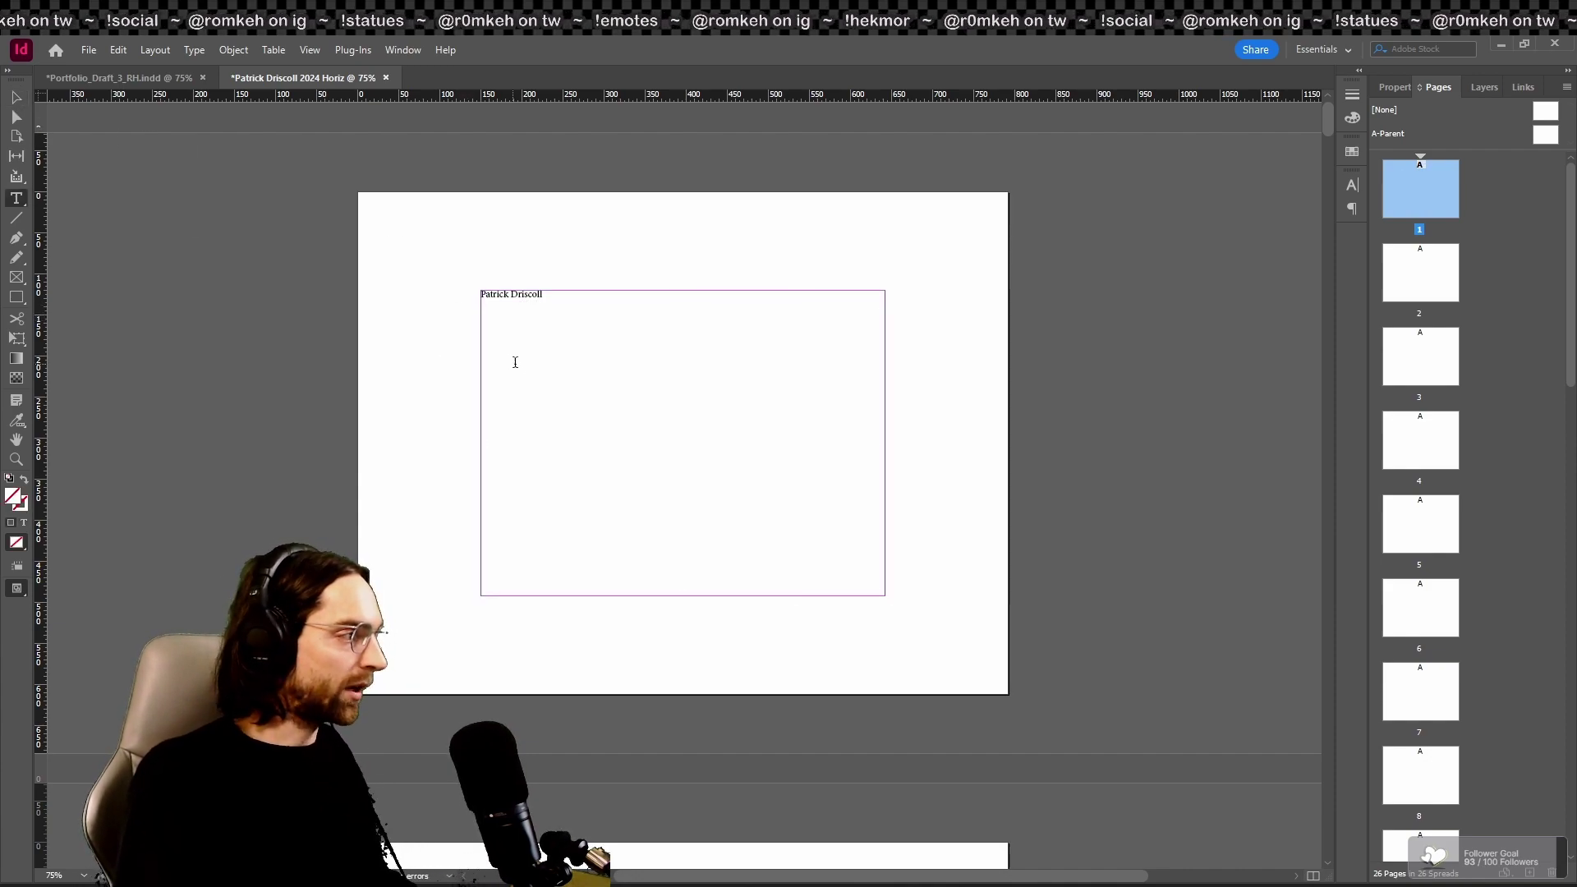
Step: Shrink the frame around the name and pick a new font in the Character panel
left_click_drag(886, 597, 663, 355)
double_click(560, 301)
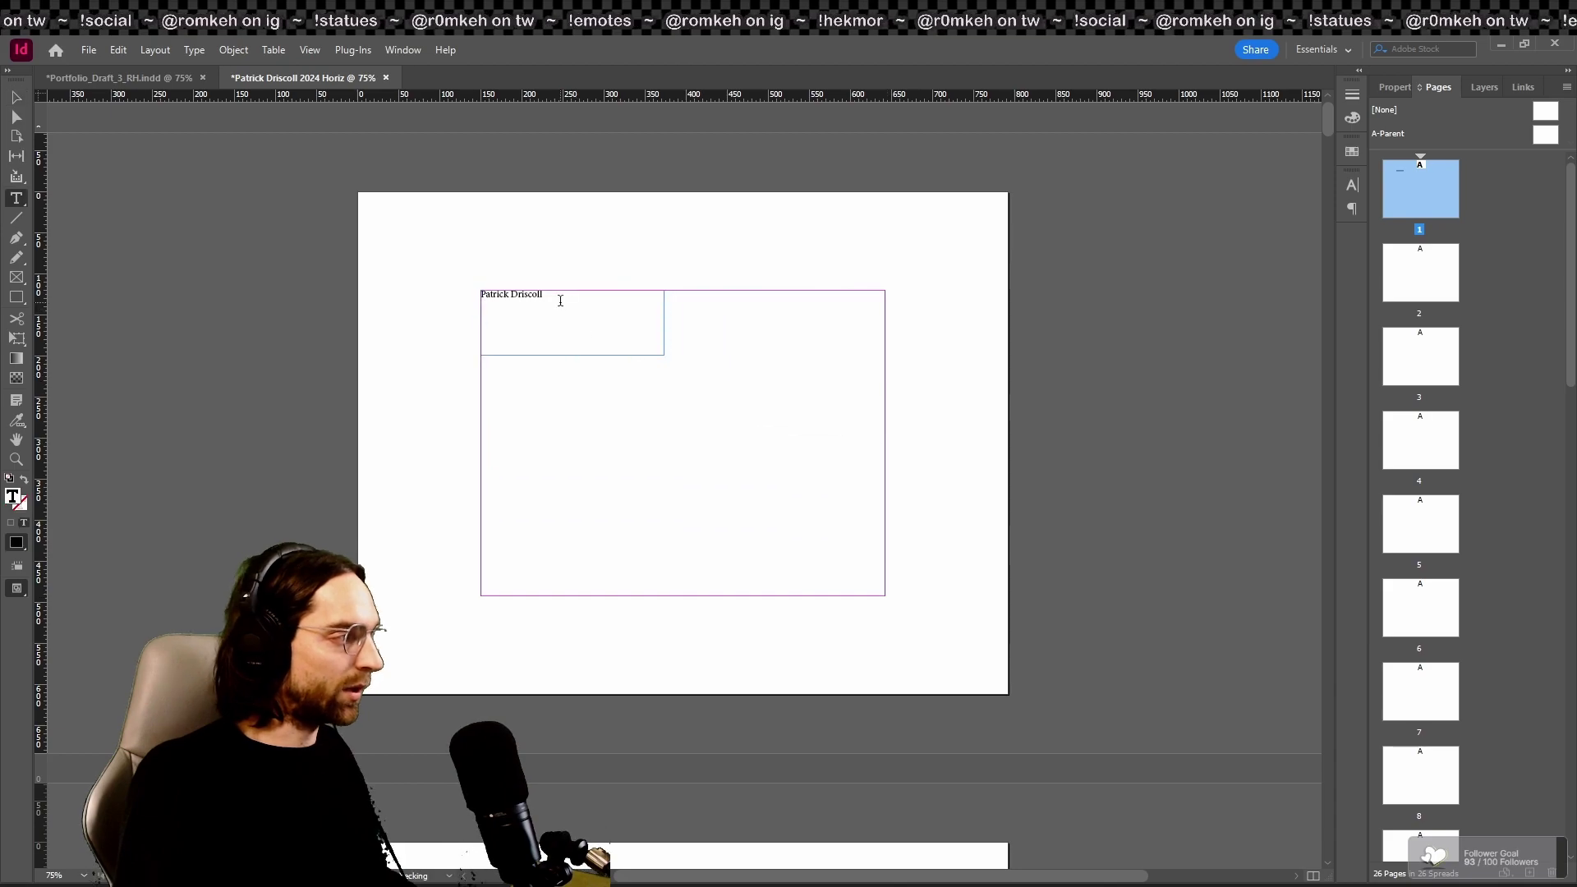
left_click(1351, 186)
left_click(1224, 250)
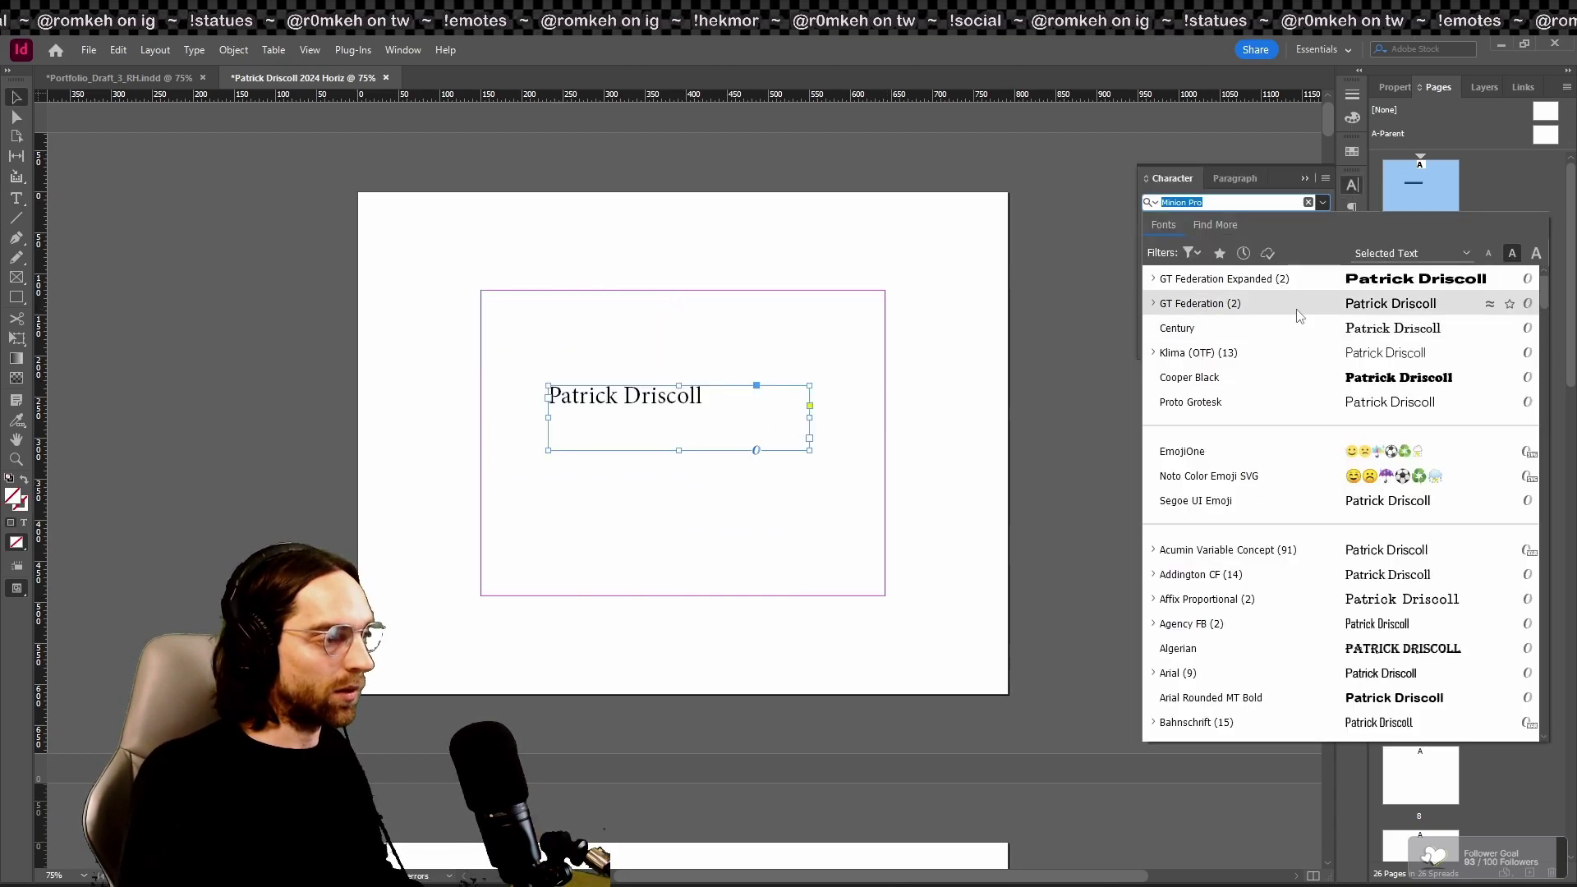
Step: Try different fonts for the name, setting it in Comrade-Bold
key("Down")
key("Return")
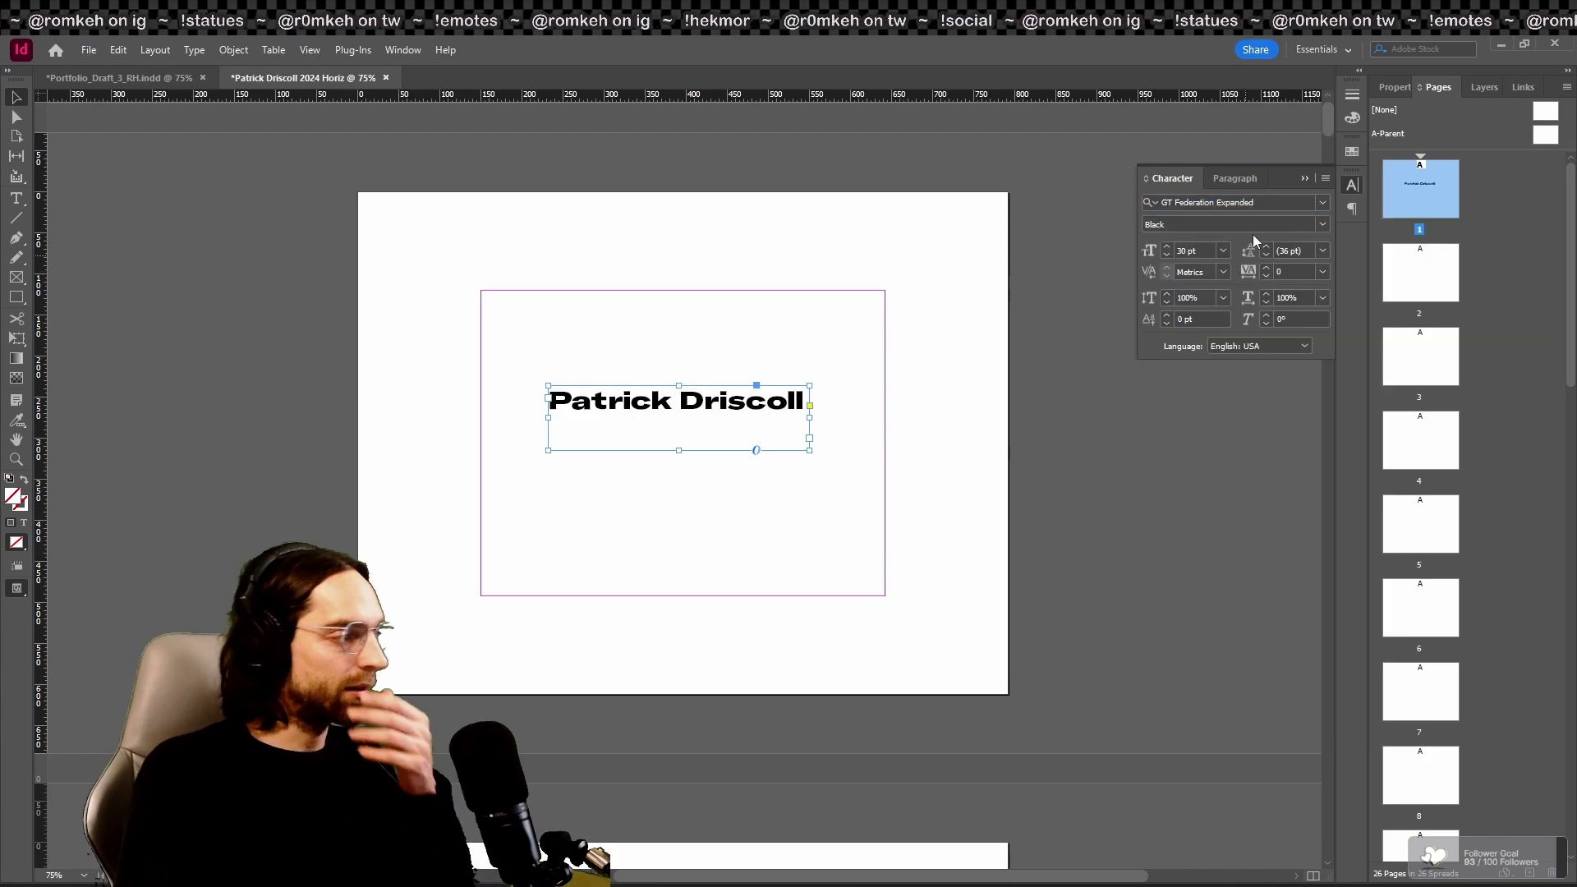
left_click(1322, 202)
scroll(1293, 410, "down", 4)
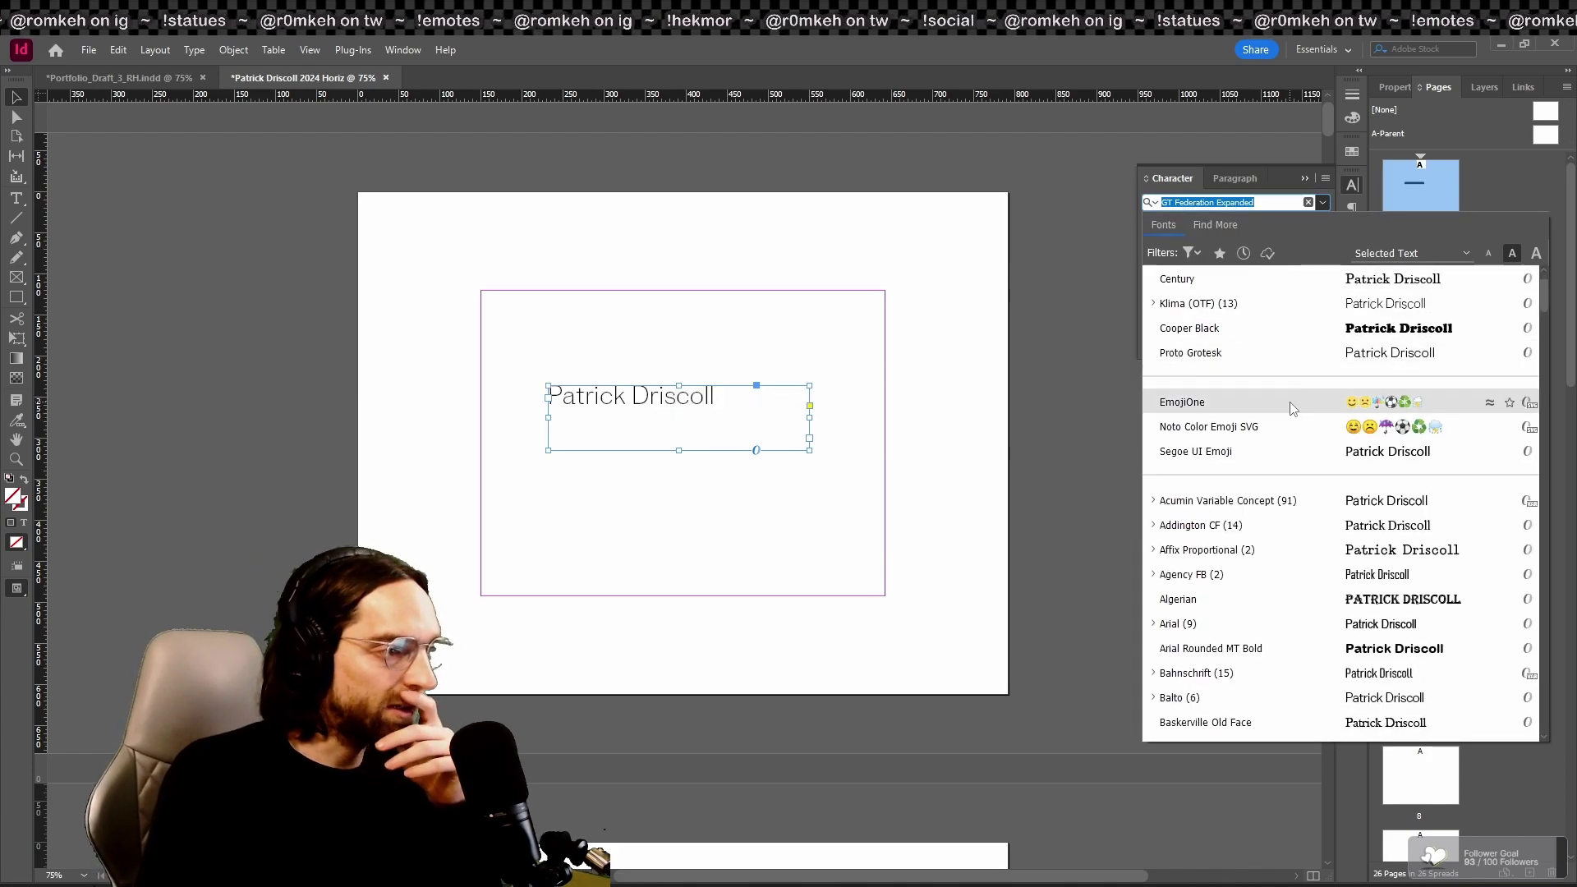
scroll(1385, 608, "down", 6)
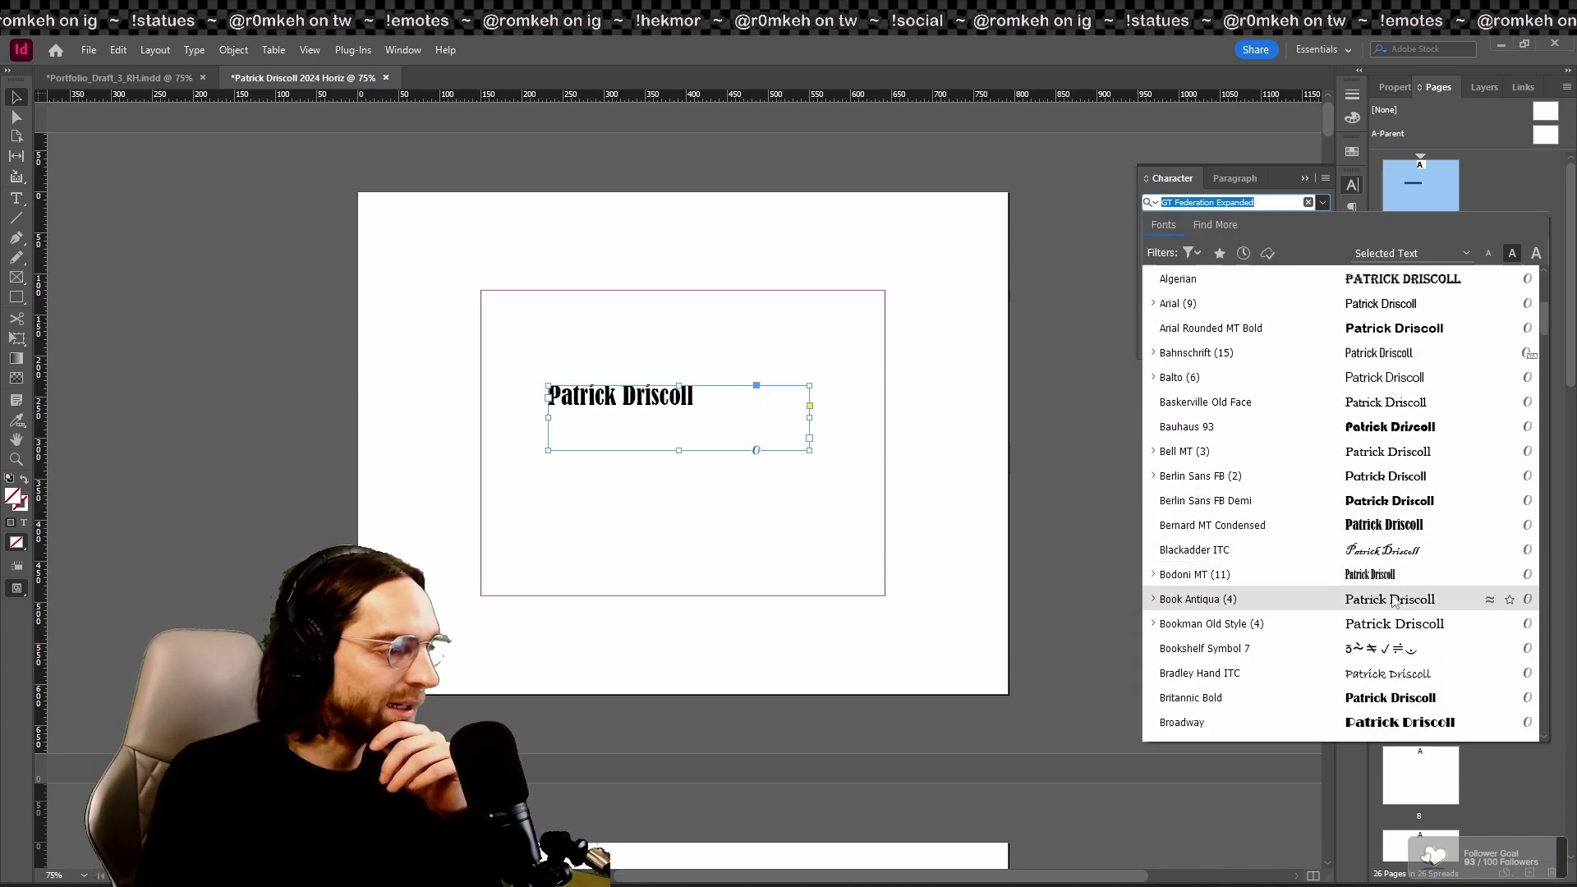
scroll(1429, 657, "down", 3)
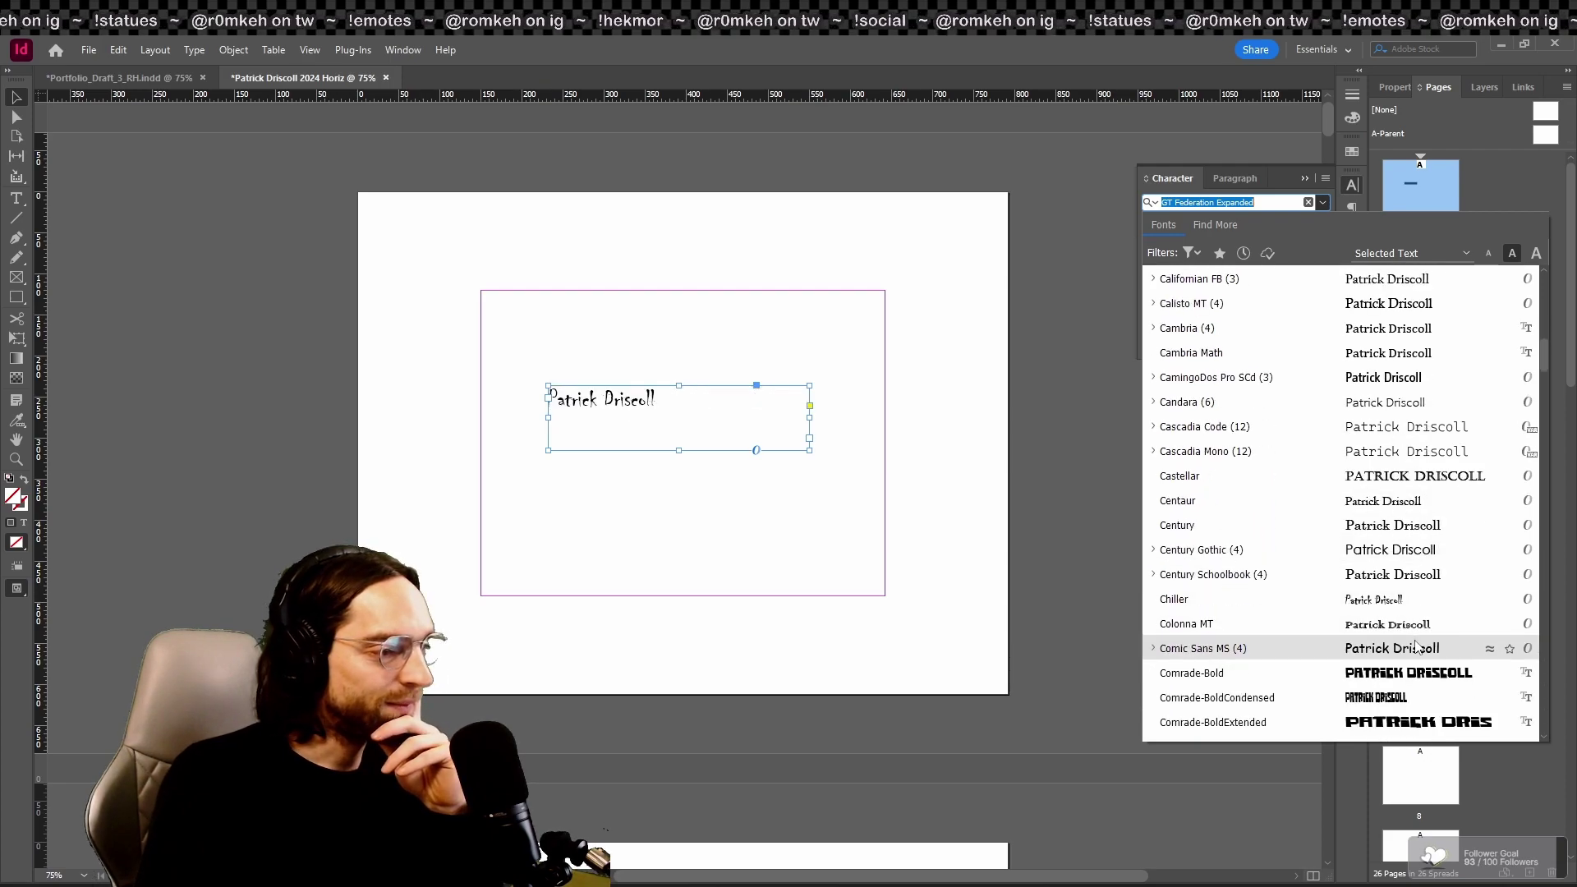
left_click(1433, 675)
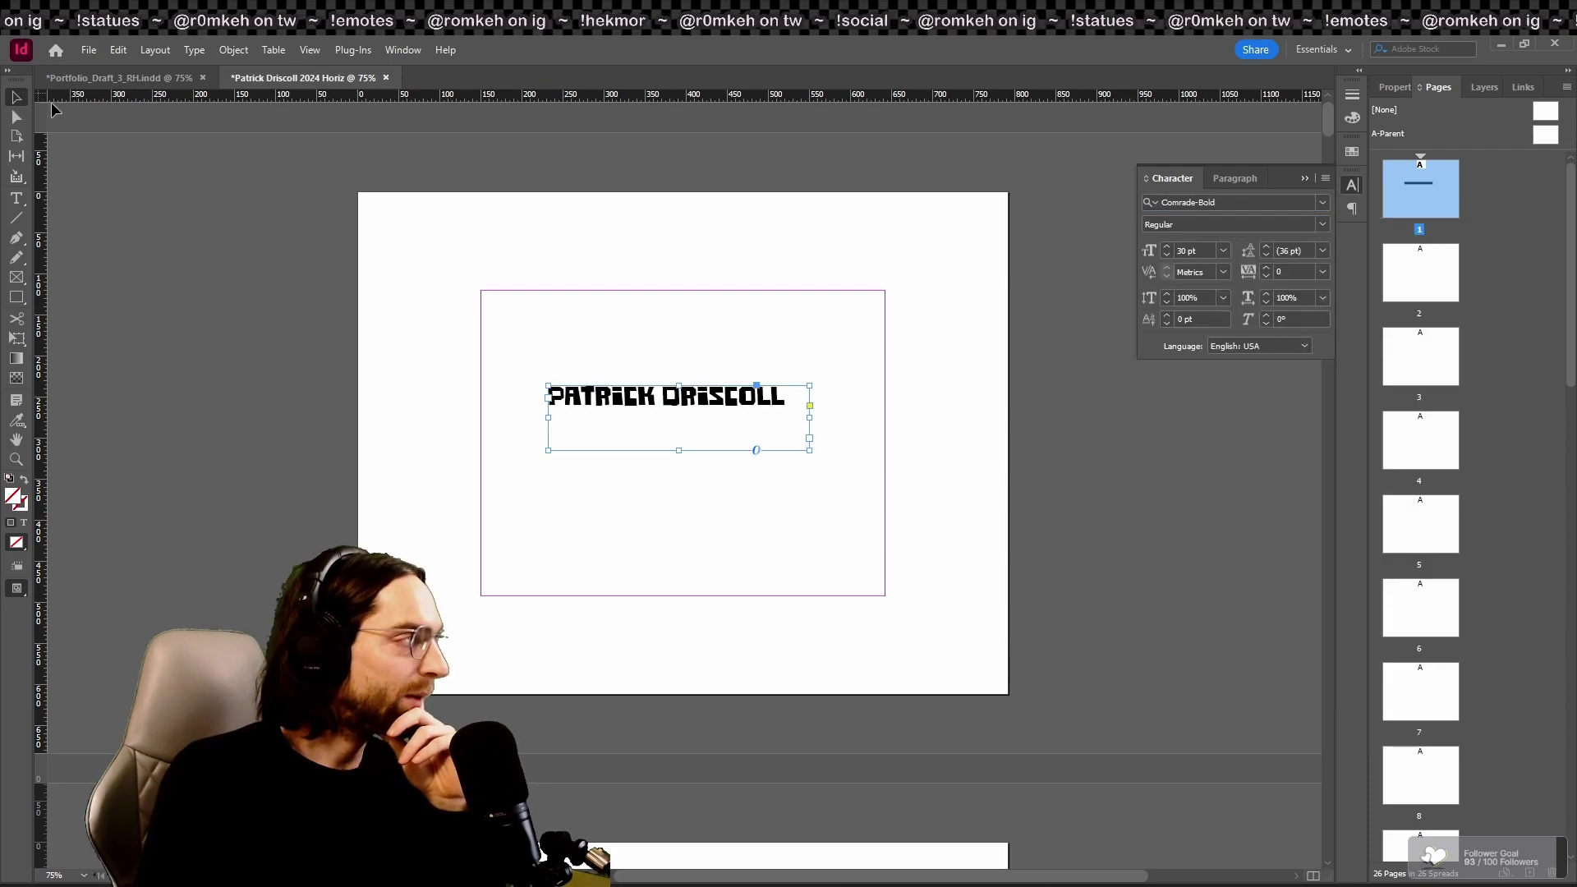
Step: Fit the name's frame to its text, move it toward the page centre, and preview
left_click(810, 449)
double_click(810, 449)
left_click_drag(698, 398, 737, 439)
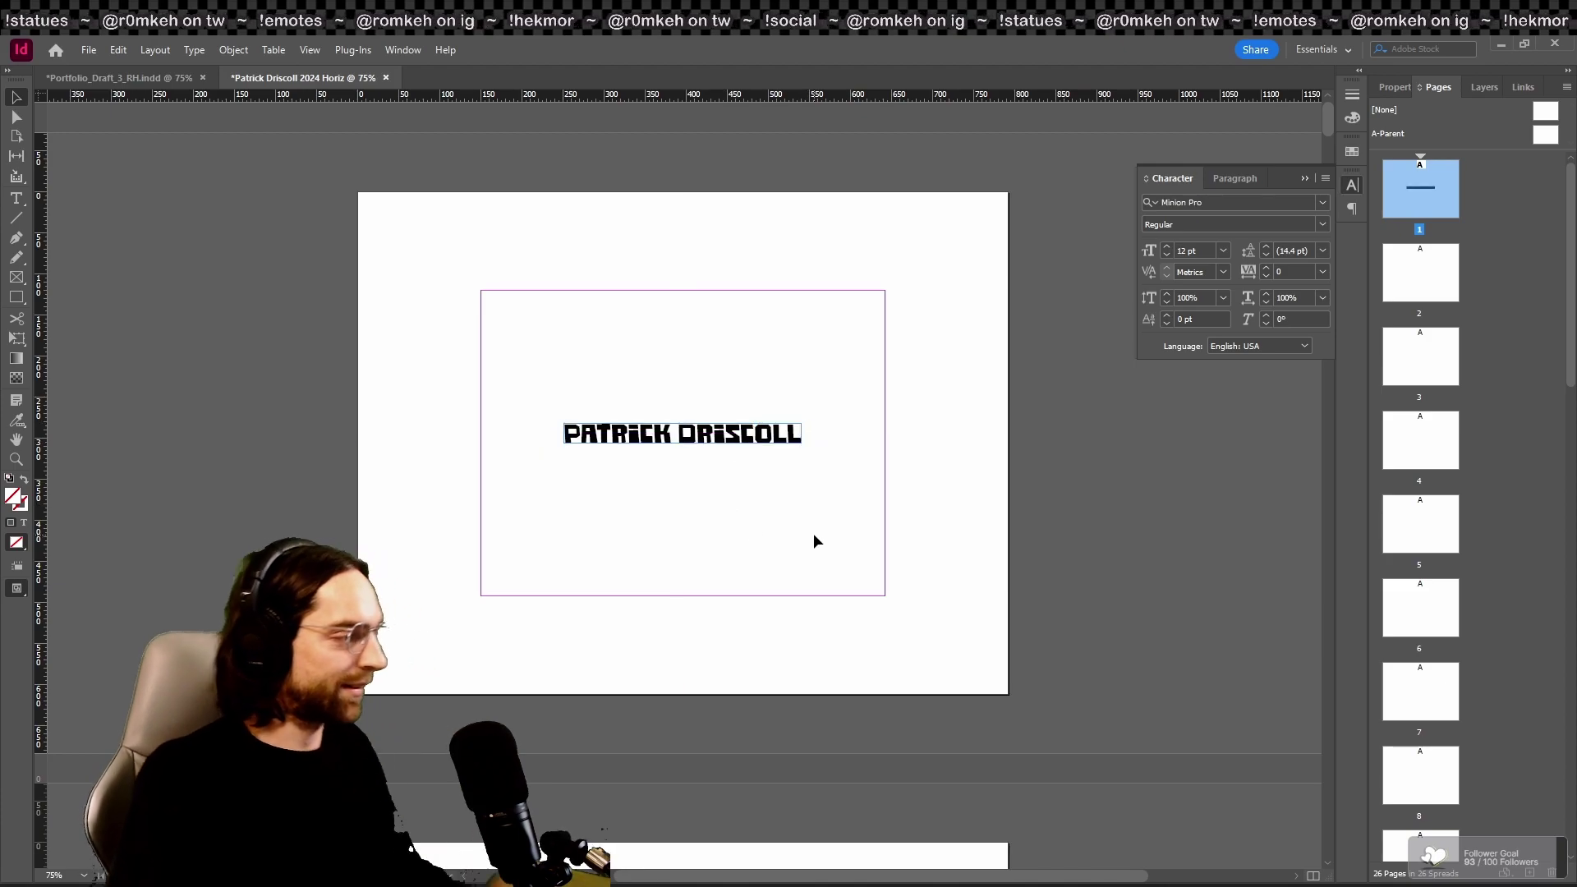
key("w")
scroll(816, 539, "down", 5)
key("F7")
key("ctrl+1")
scroll(771, 495, "down", 1)
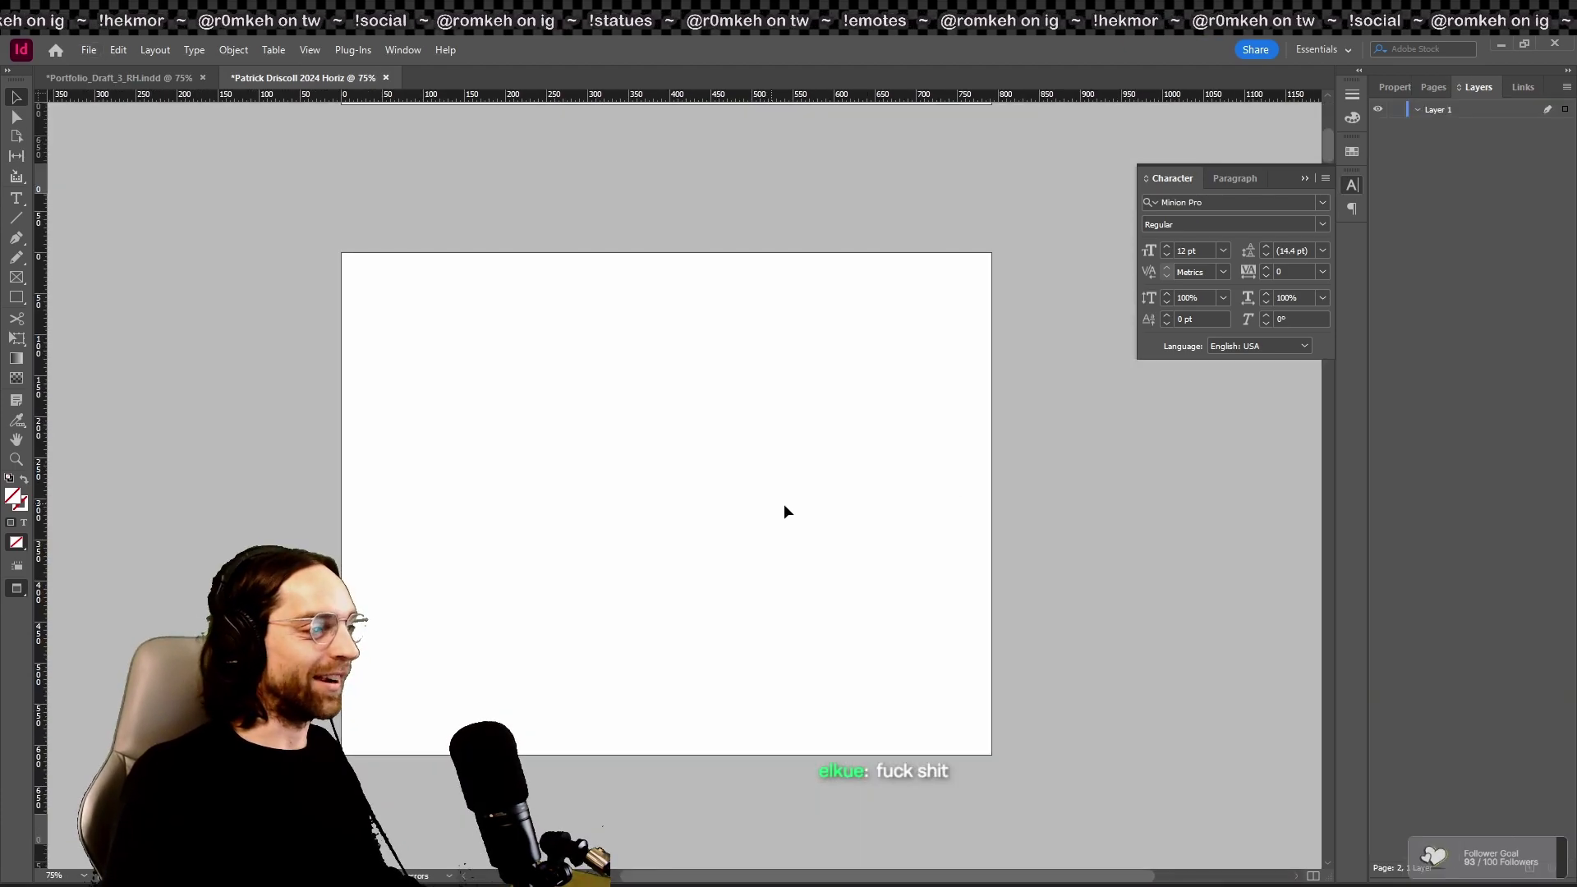
scroll(948, 606, "up", 7)
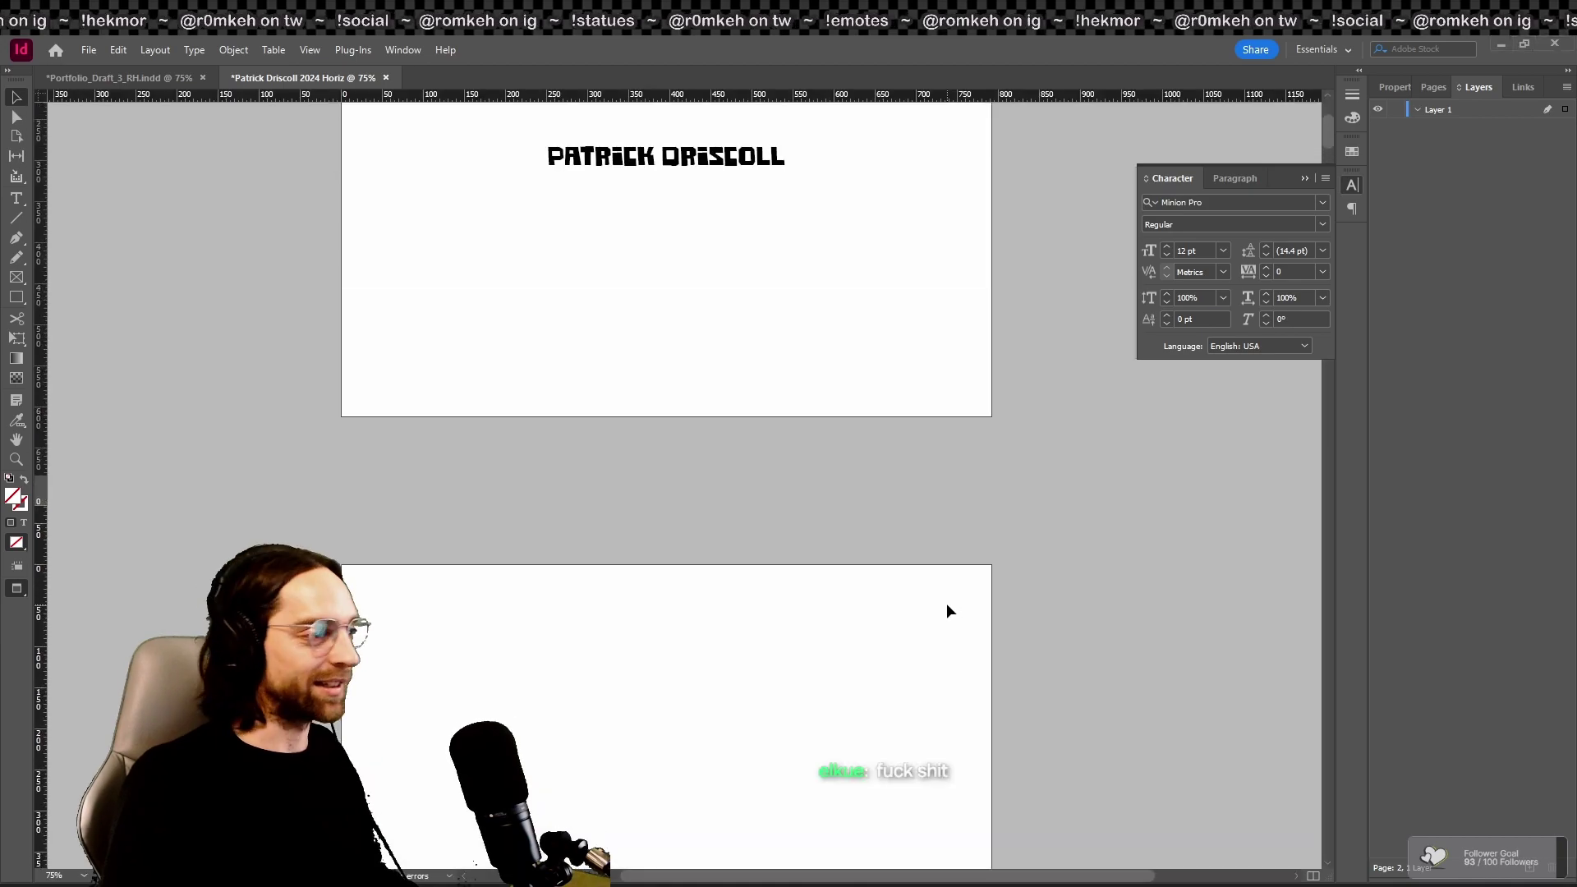
Step: Enlarge the name frame and change the whole name to Franklin Gothic Heavy
left_click(749, 439)
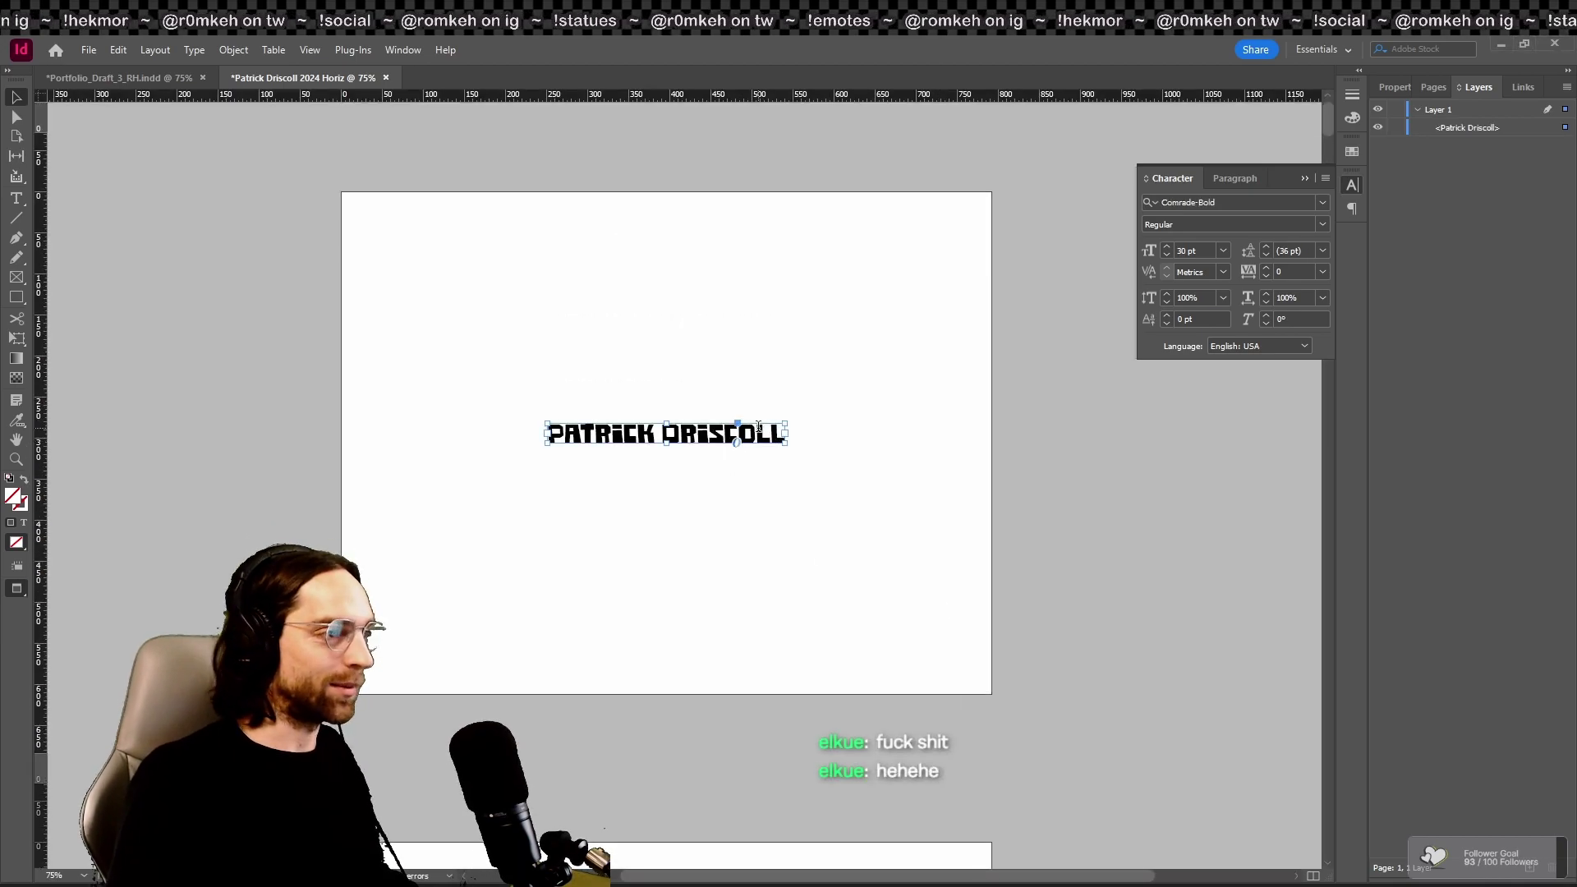
double_click(770, 427)
left_click(18, 100)
left_click_drag(789, 447, 825, 487)
double_click(800, 426)
key("ctrl+a")
left_click(1329, 198)
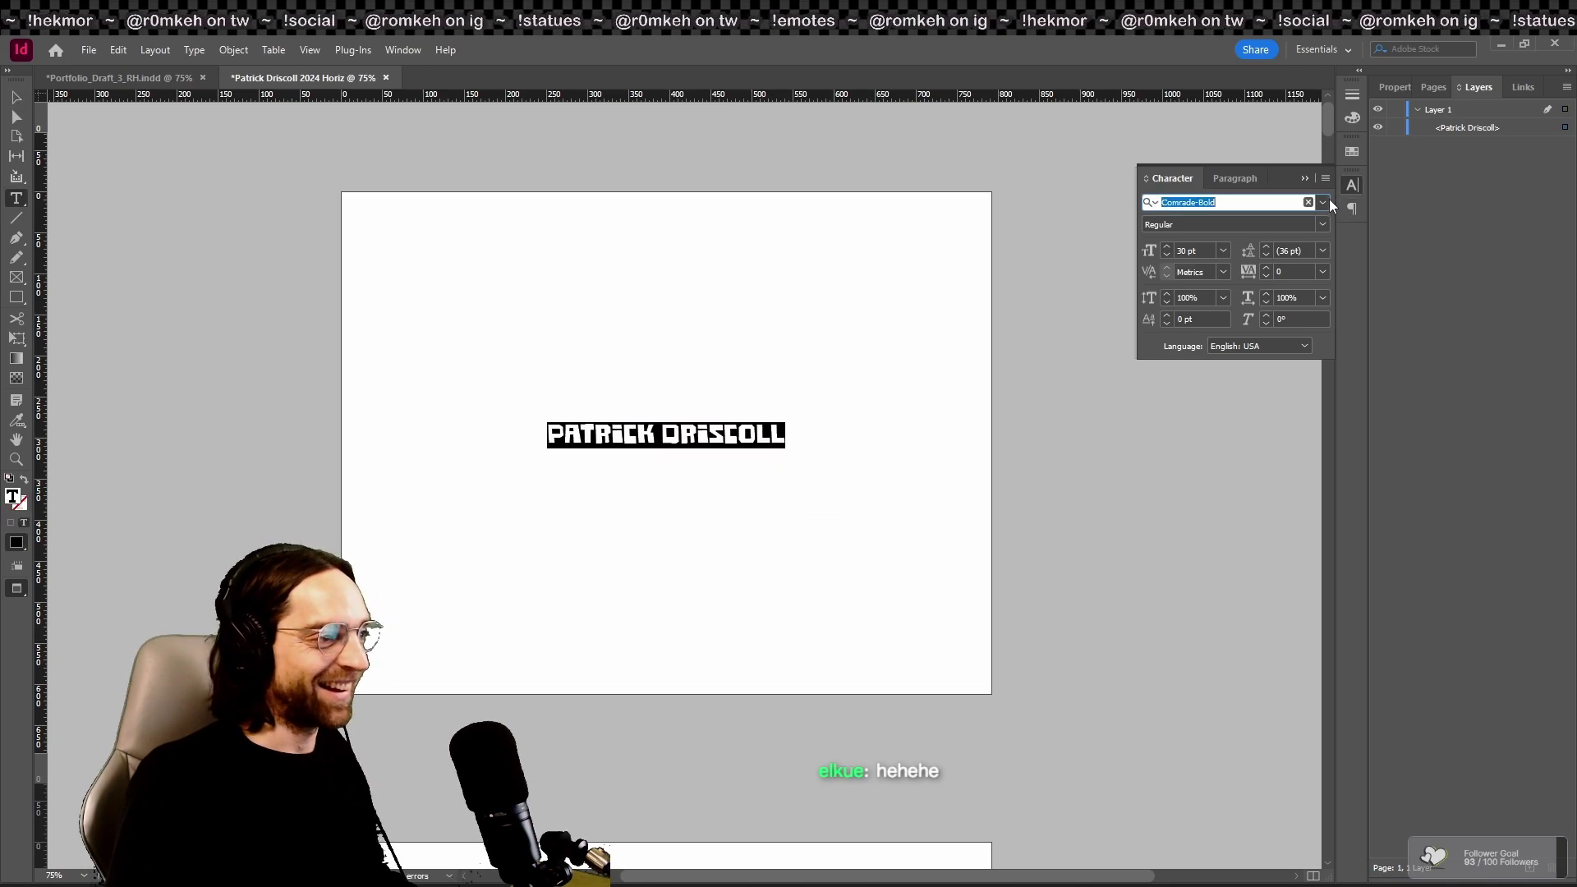
left_click(1323, 201)
scroll(1384, 606, "down", 2)
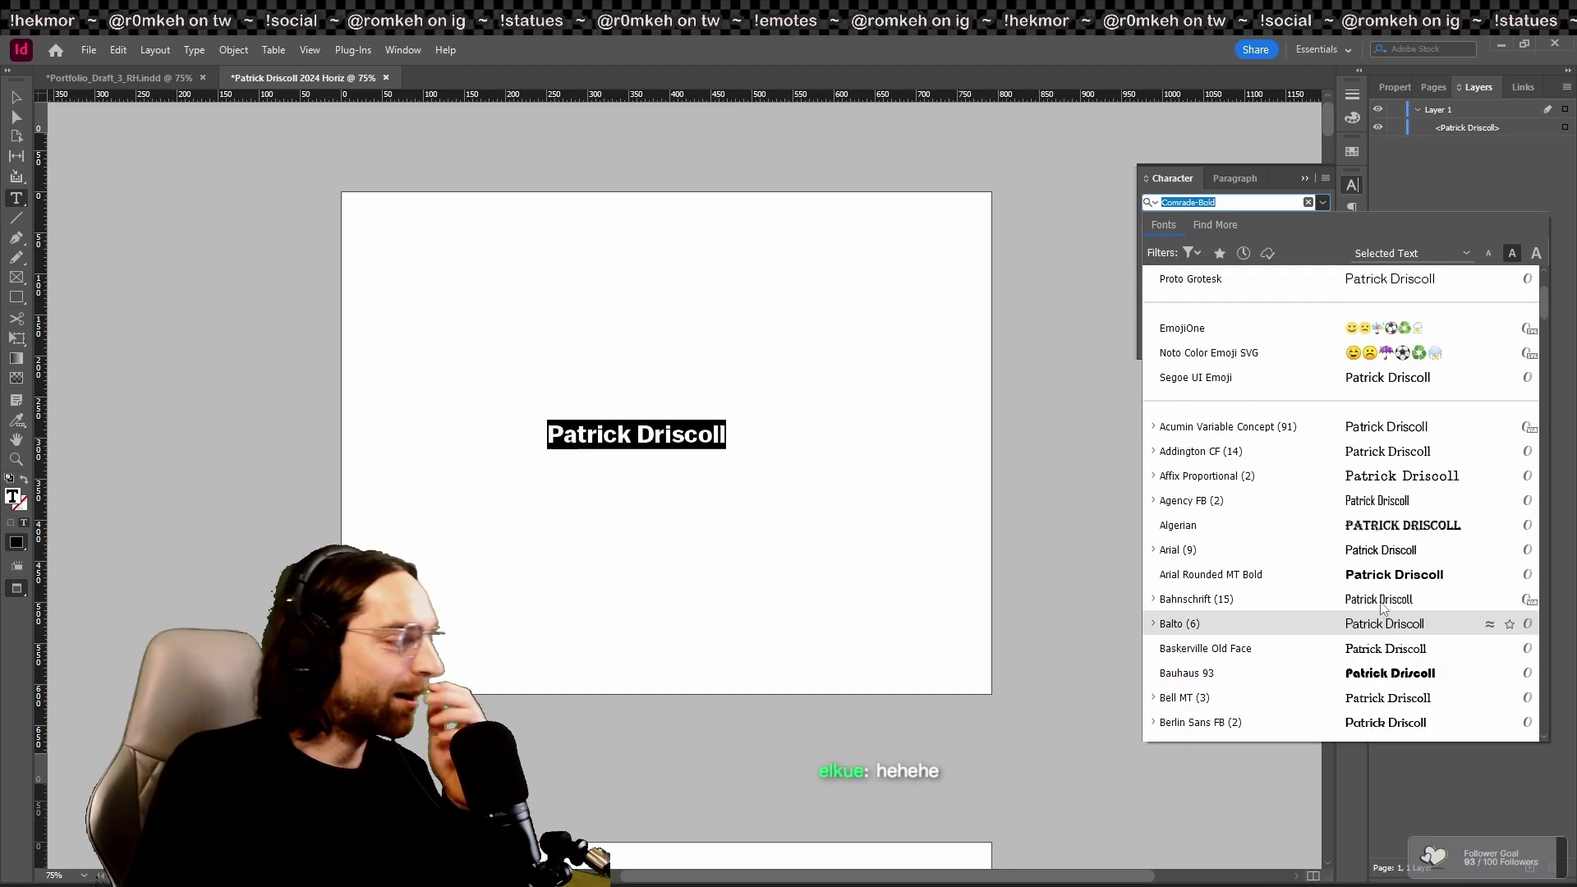
scroll(1385, 606, "down", 9)
scroll(1360, 690, "down", 2)
key("Escape")
key("Escape")
Step: Position the name frame horizontally centred above the middle of page 1
mouse_move(688, 393)
left_mouse_down()
mouse_move(657, 392)
mouse_move(687, 347)
mouse_move(696, 391)
left_mouse_up()
left_click(706, 481)
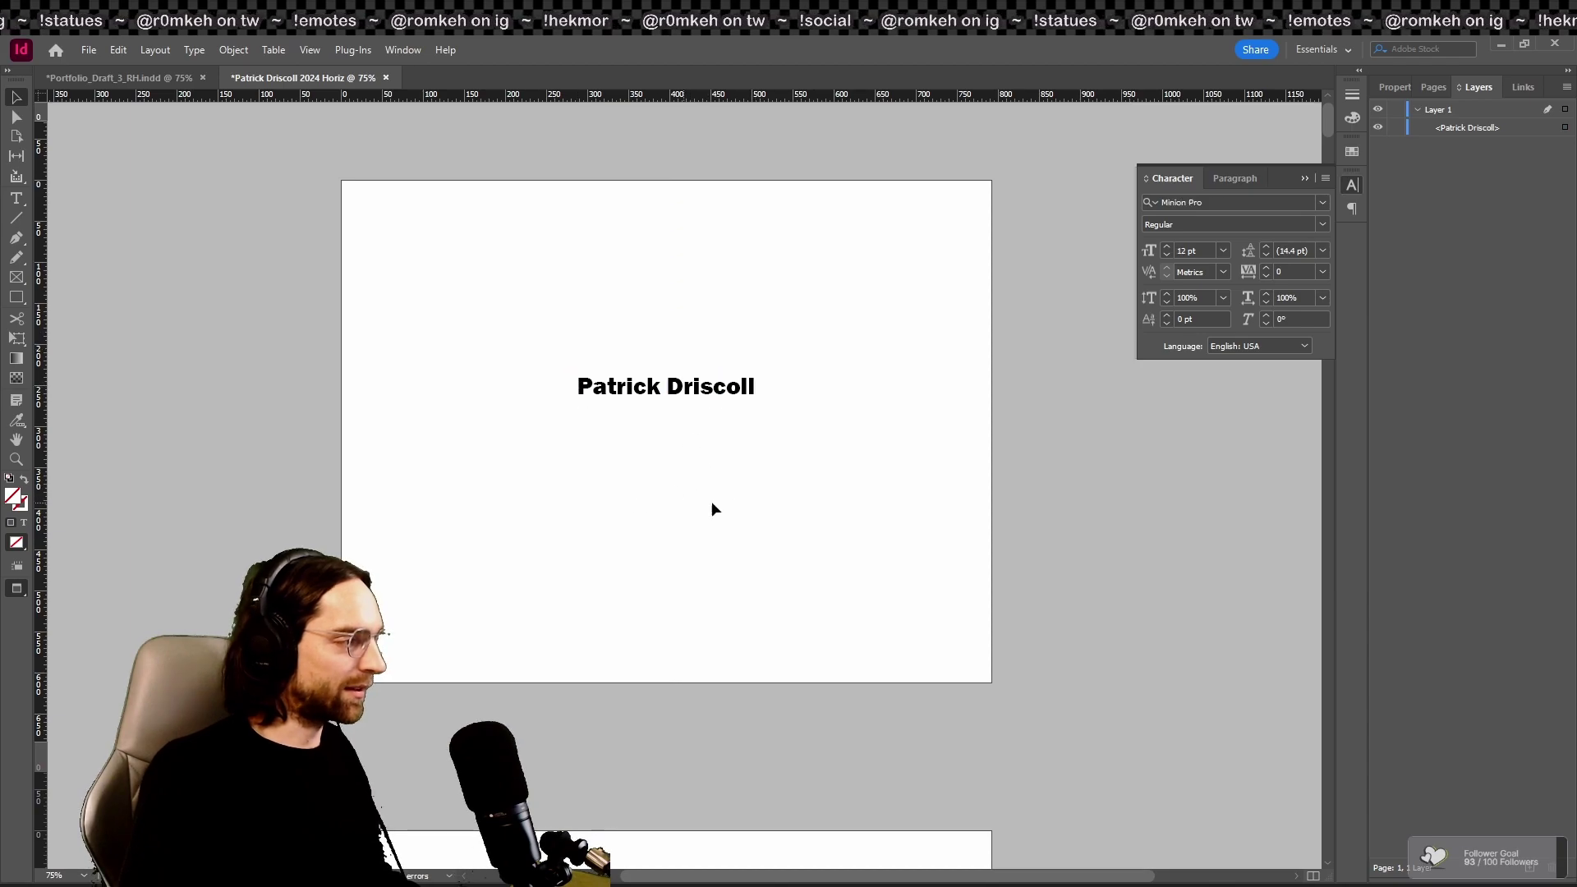
scroll(699, 522, "down", 7)
Step: Return to the normal view with guides and place one photo per page through page 7
key("w")
left_click_drag(741, 660, 868, 513)
scroll(876, 511, "down", 7)
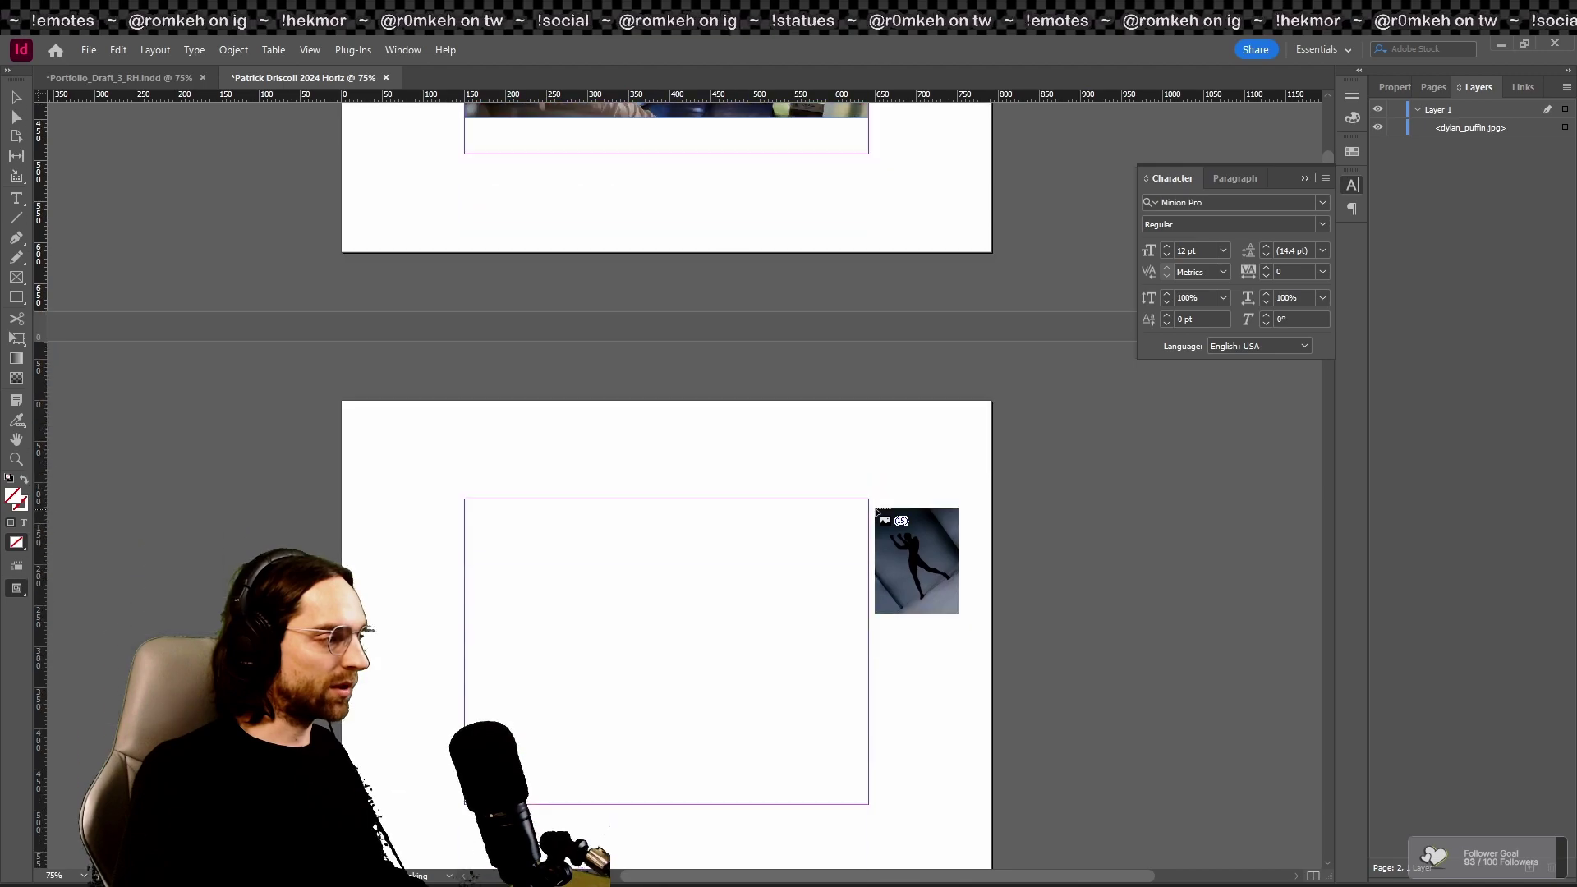
scroll(877, 513, "up", 5)
scroll(546, 564, "down", 7)
left_click_drag(506, 493, 621, 795)
scroll(661, 698, "down", 8)
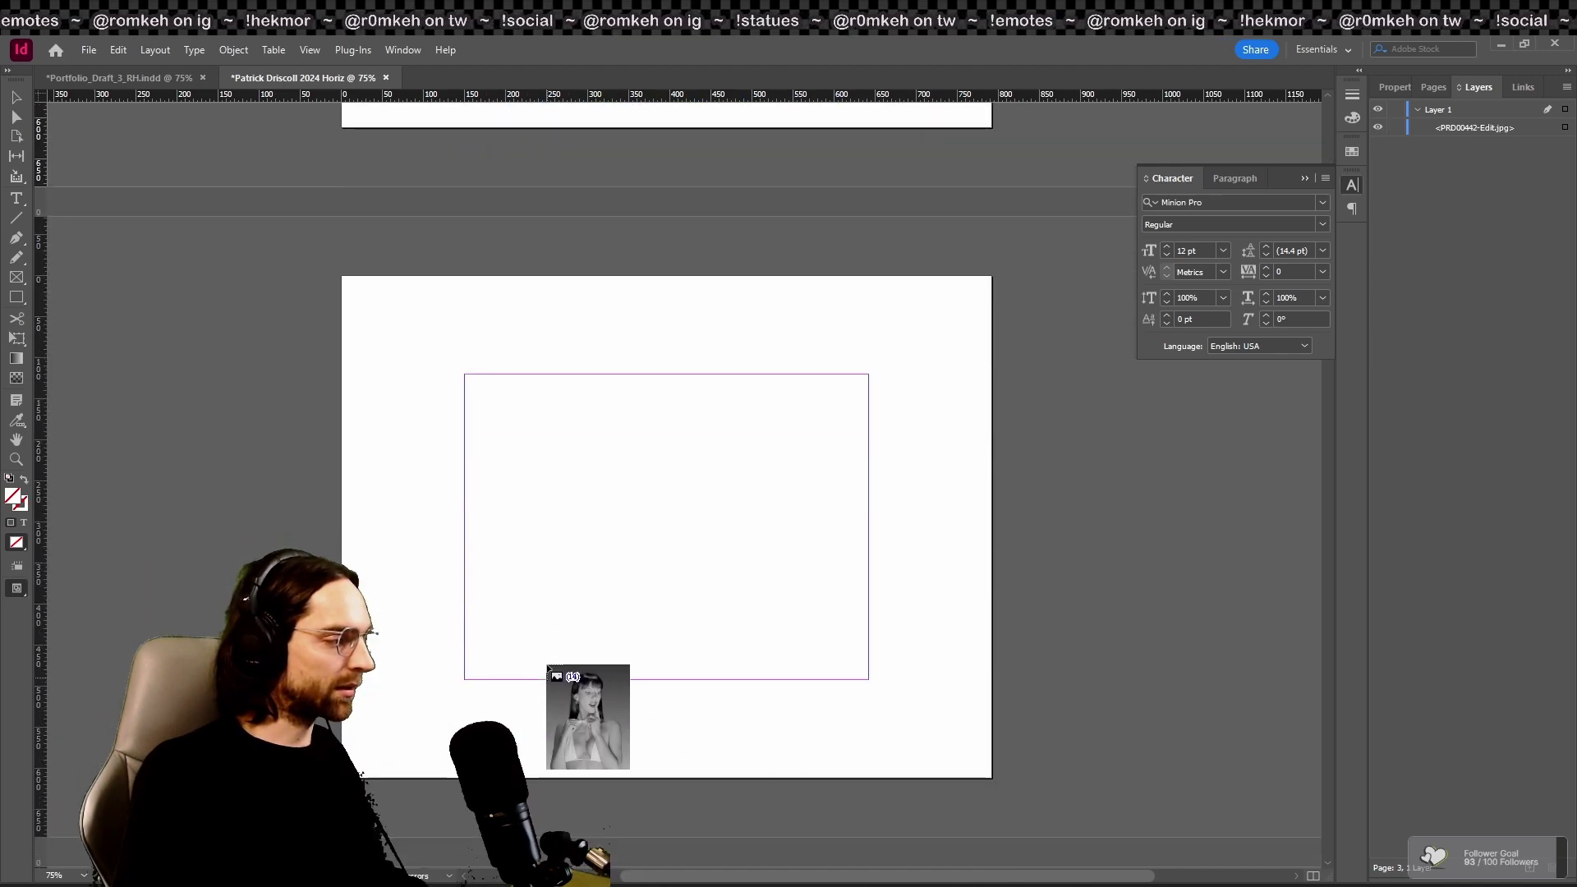
left_click_drag(556, 374, 634, 680)
scroll(634, 680, "down", 6)
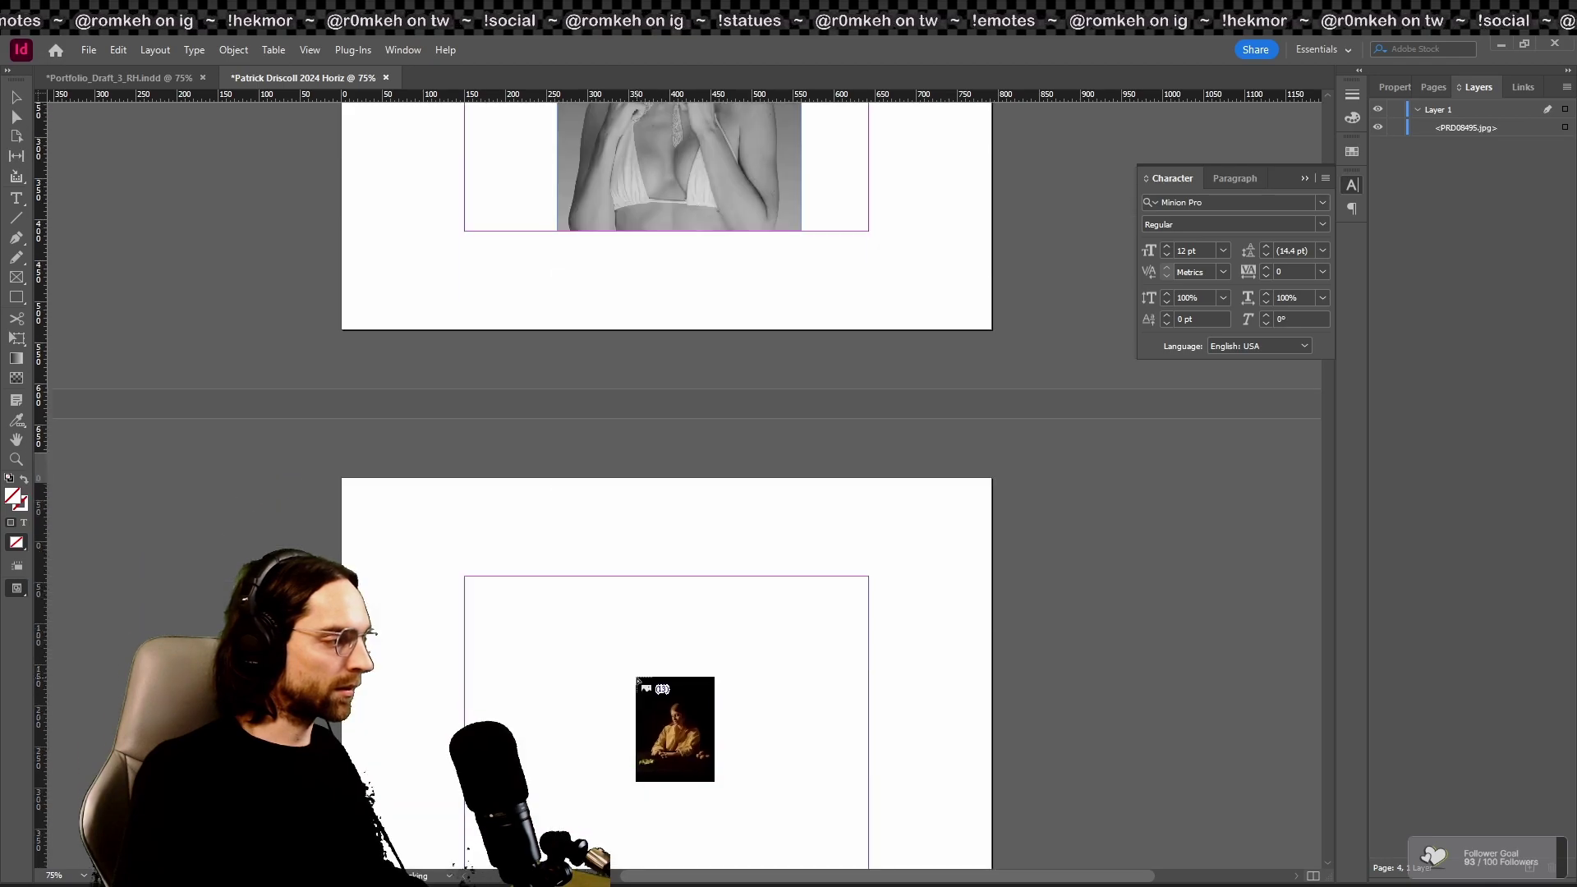
left_click_drag(540, 576, 769, 541)
scroll(684, 545, "down", 5)
left_click_drag(519, 438, 666, 744)
scroll(667, 744, "down", 5)
left_click_drag(550, 638, 752, 549)
scroll(767, 662, "down", 5)
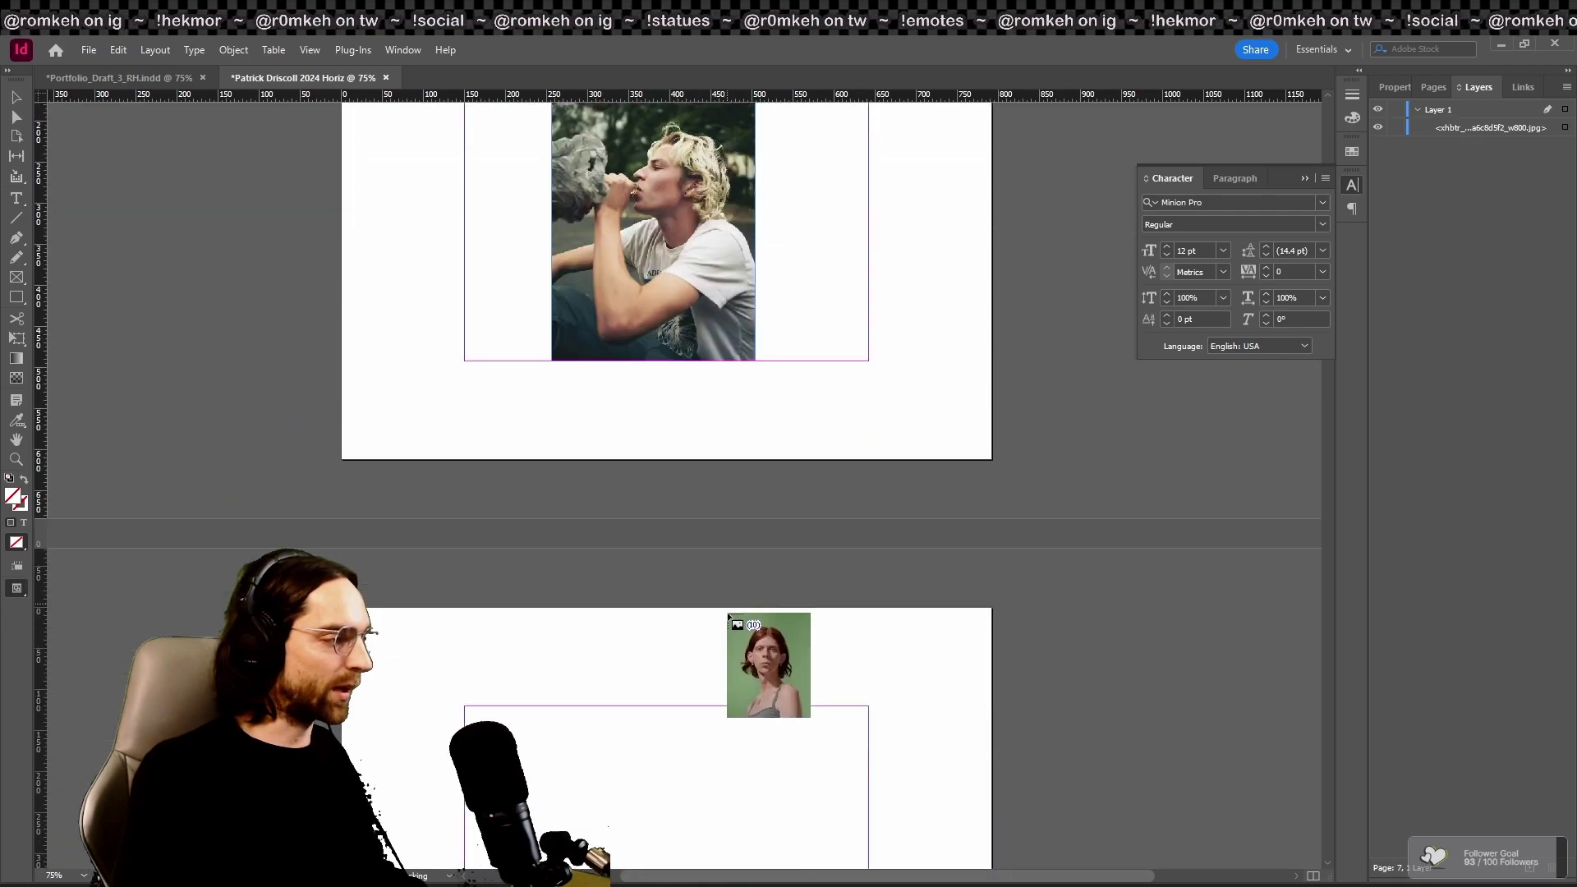
left_click_drag(562, 390, 657, 694)
Step: Place photos on pages 8 to 13, including the heart-shaped box and the margin-height basketball portrait
scroll(657, 695, "down", 5)
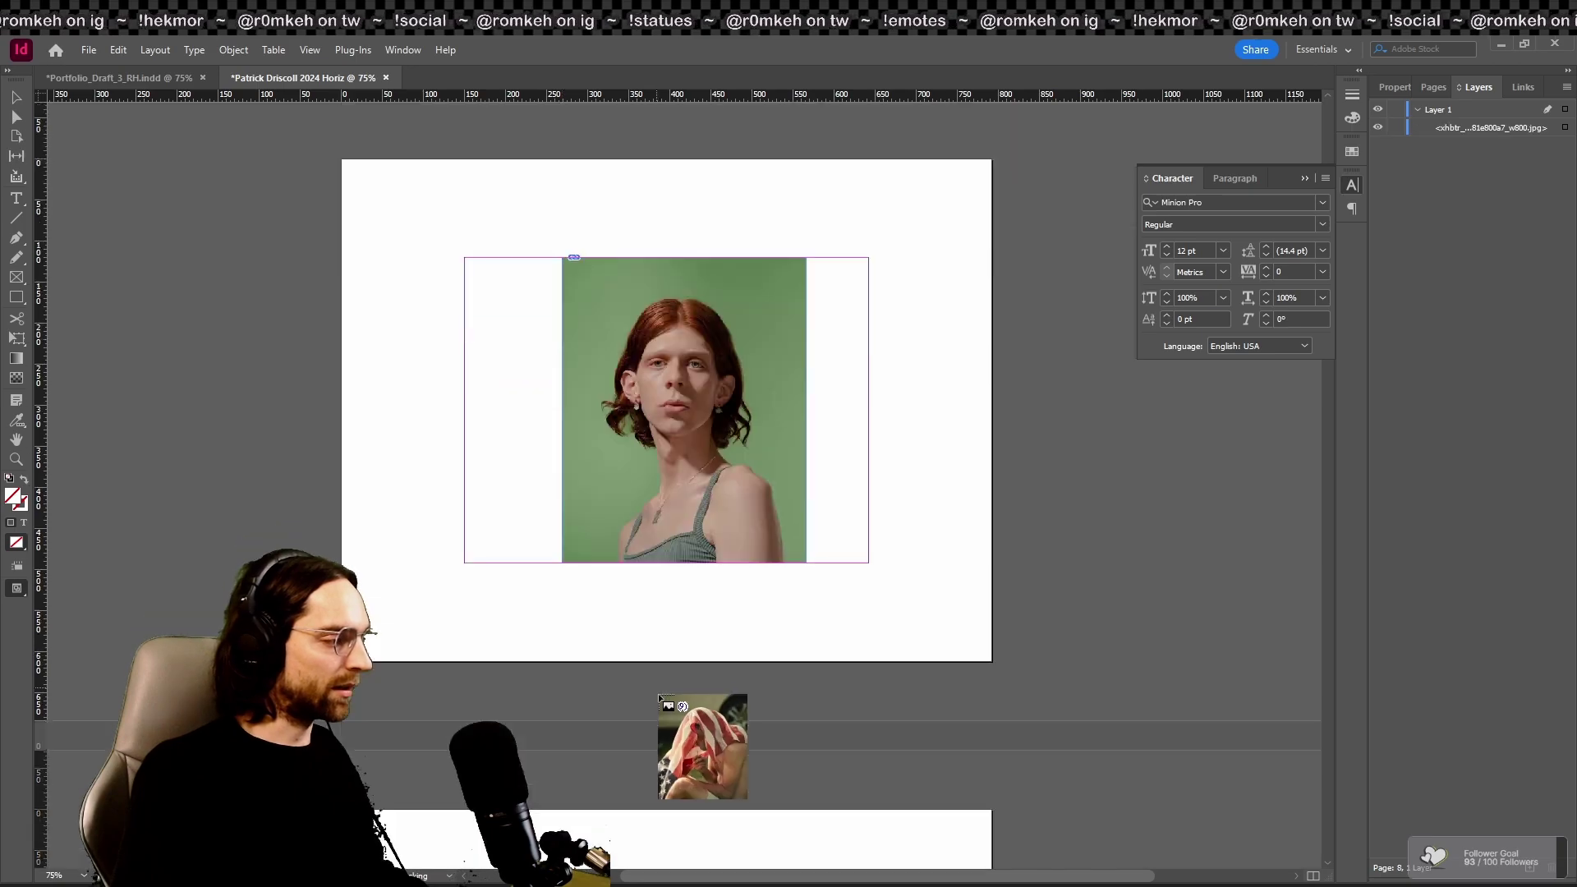
left_click_drag(553, 585, 698, 739)
scroll(698, 739, "down", 5)
left_click_drag(534, 579, 735, 493)
scroll(706, 743, "down", 5)
scroll(673, 516, "down", 5)
left_click_drag(577, 451, 787, 765)
scroll(680, 781, "down", 5)
left_click_drag(508, 589, 915, 711)
scroll(1101, 809, "down", 5)
scroll(727, 715, "down", 5)
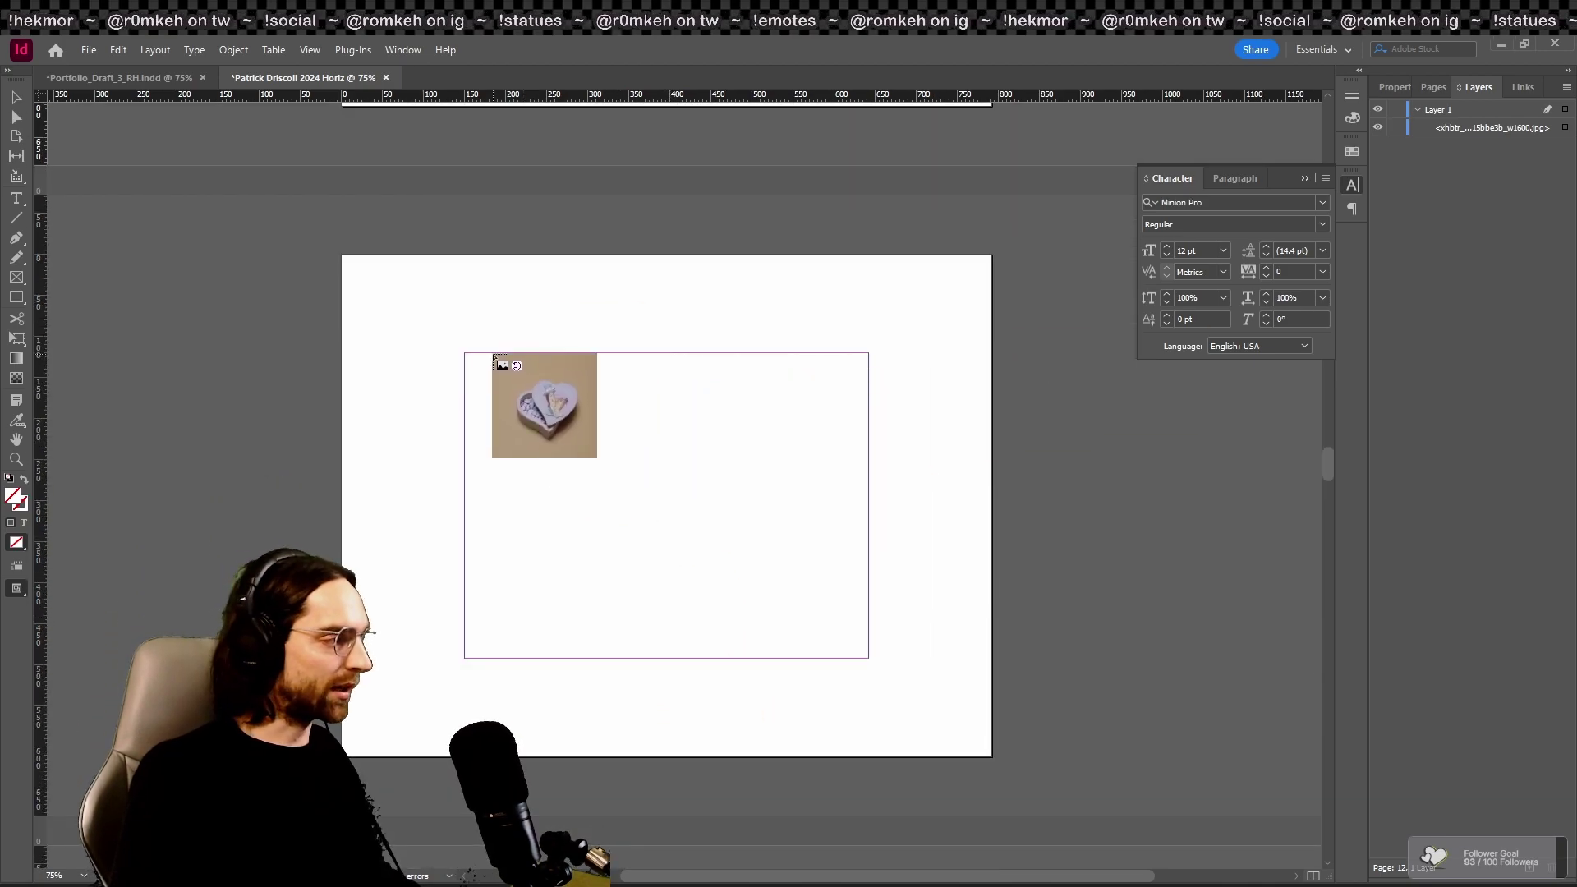
left_click_drag(496, 353, 617, 656)
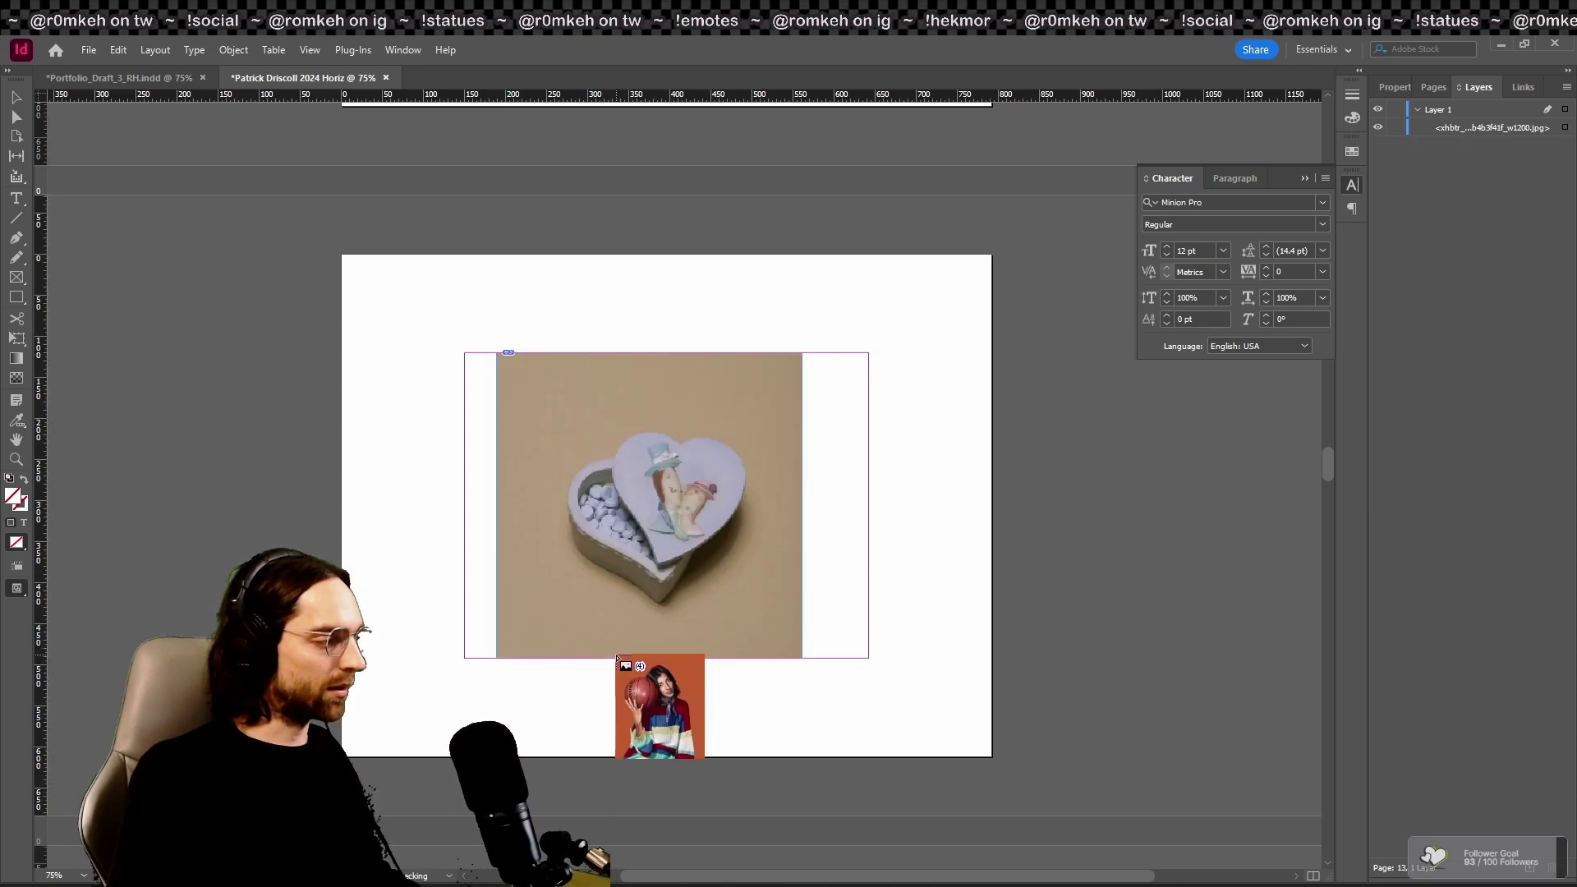
scroll(777, 644, "down", 10)
scroll(740, 580, "down", 2)
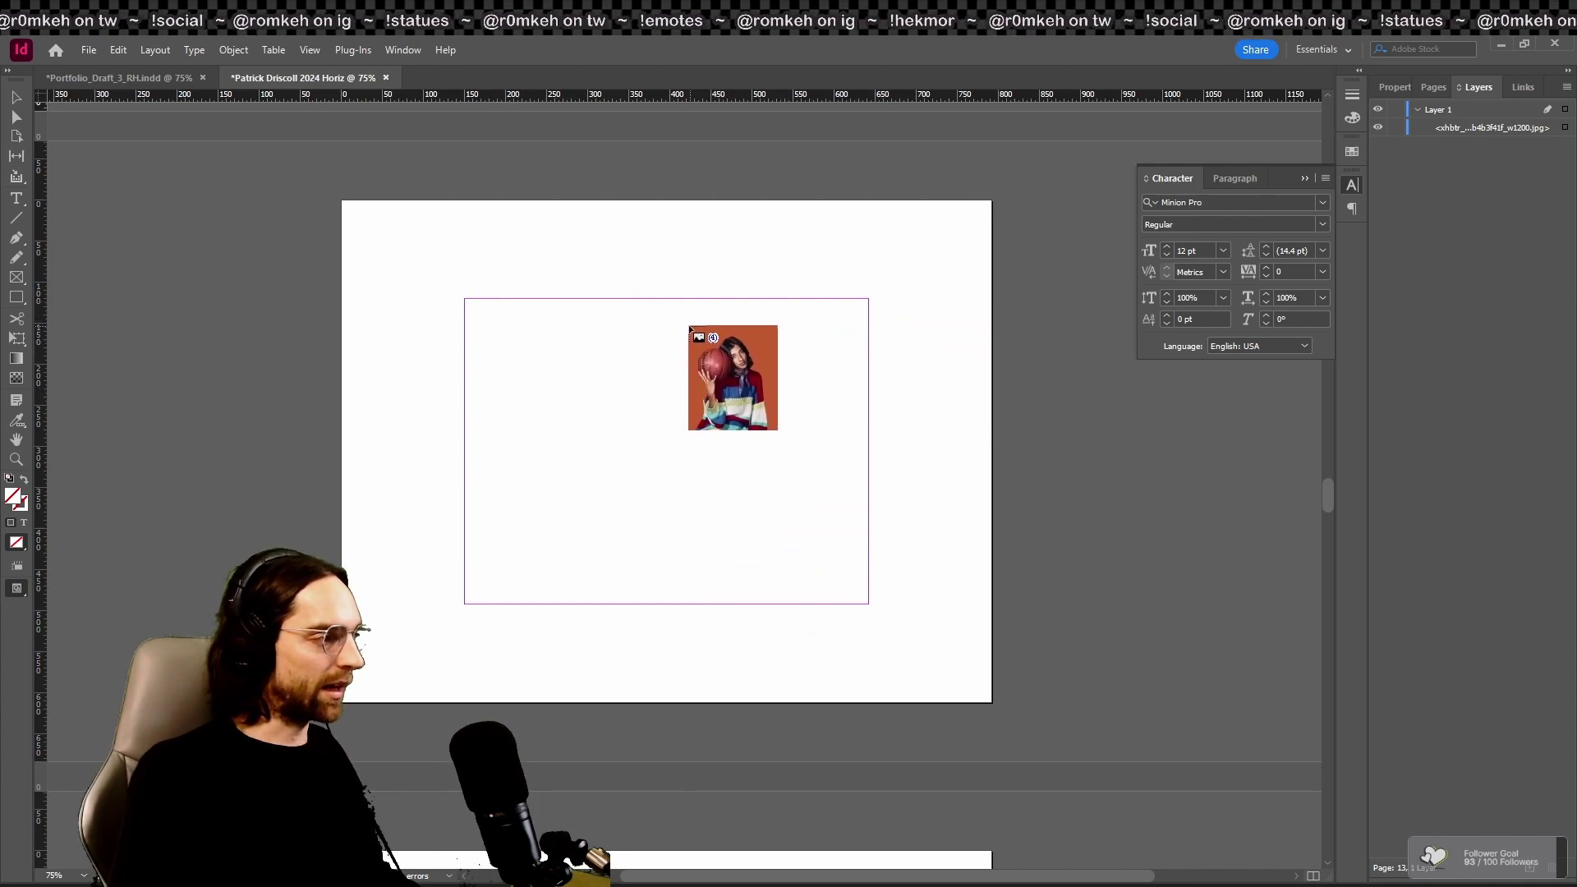
left_click_drag(536, 303, 795, 603)
scroll(729, 606, "down", 2)
scroll(729, 606, "down", 12)
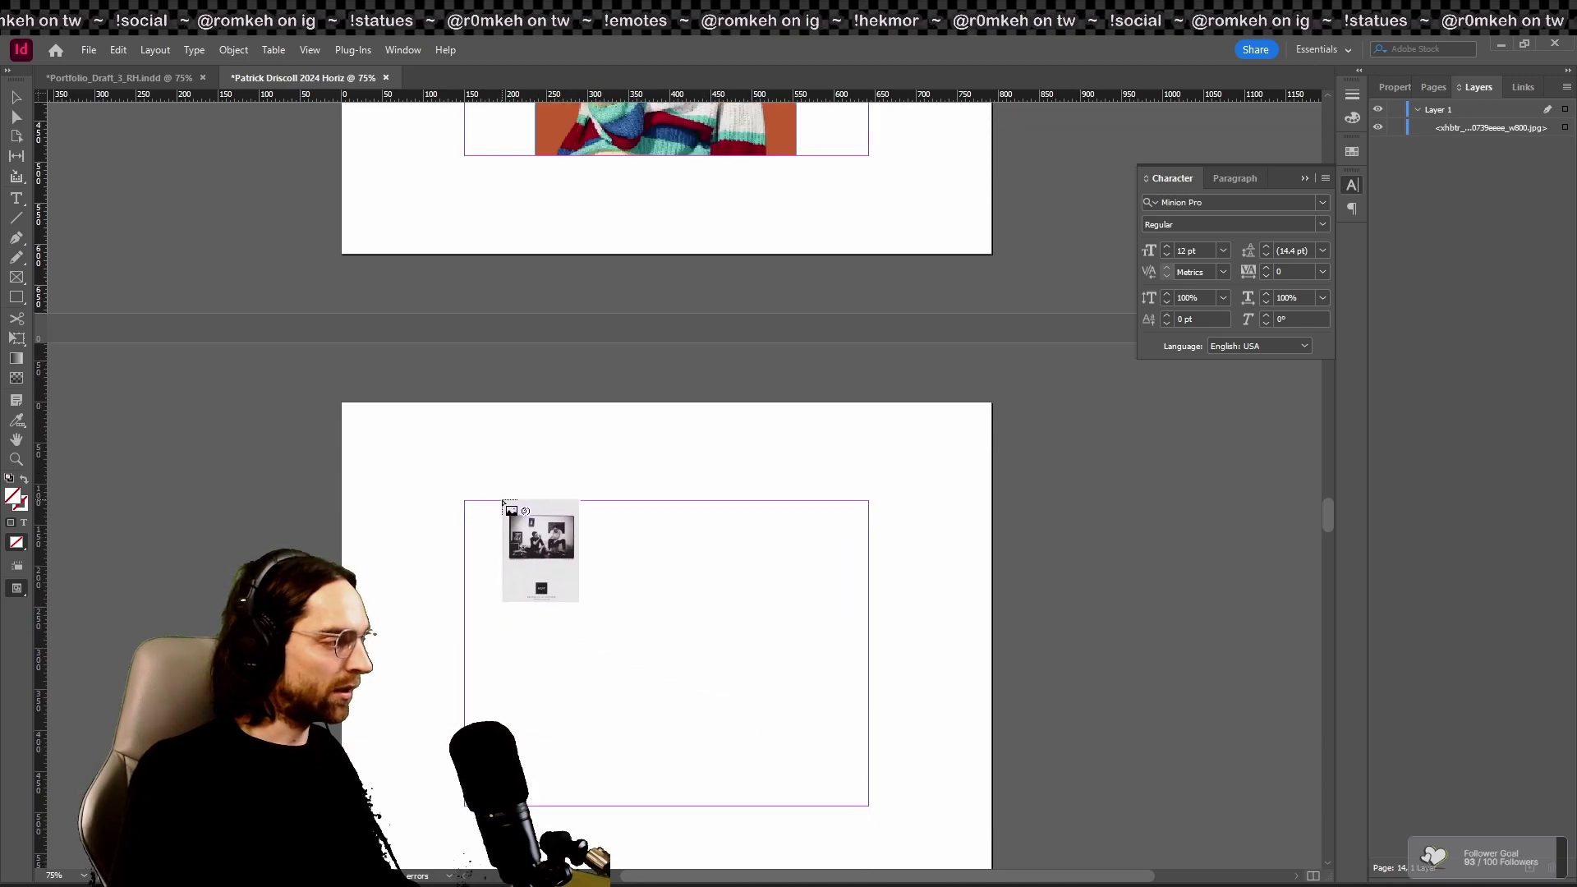
Step: Place photos on pages 15 to 17, sizing the first frame to the margin height
left_click_drag(502, 502, 498, 502)
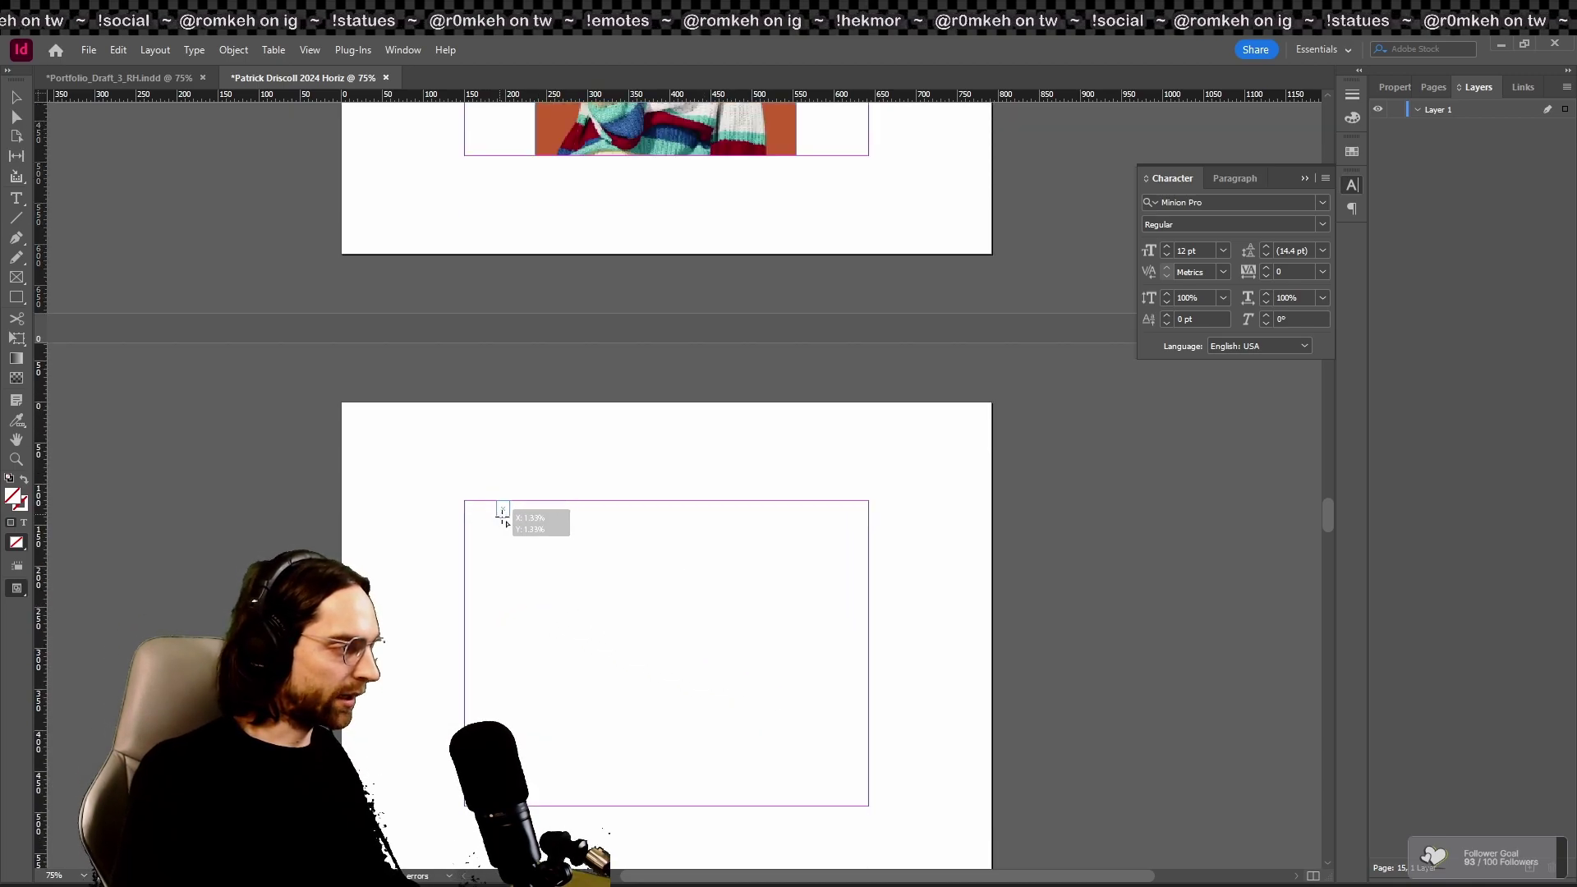
left_click_drag(533, 569, 529, 637)
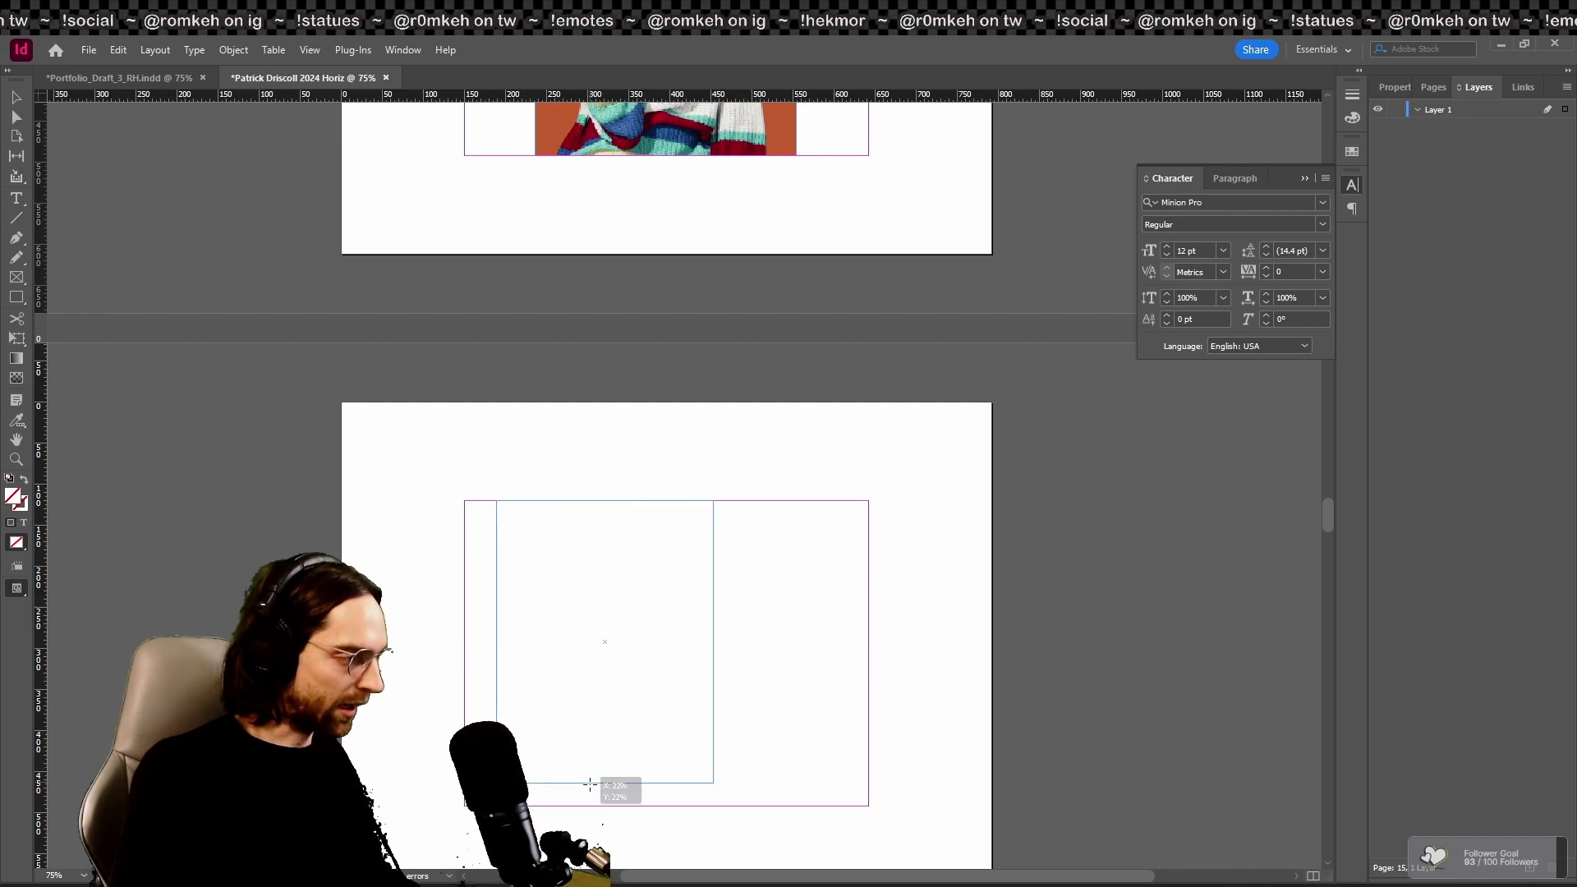
mouse_move(590, 809)
left_mouse_down()
mouse_move(872, 566)
mouse_move(847, 811)
mouse_move(805, 803)
mouse_move(836, 809)
mouse_move(831, 797)
mouse_move(575, 806)
mouse_move(596, 806)
left_mouse_up()
scroll(597, 806, "down", 10)
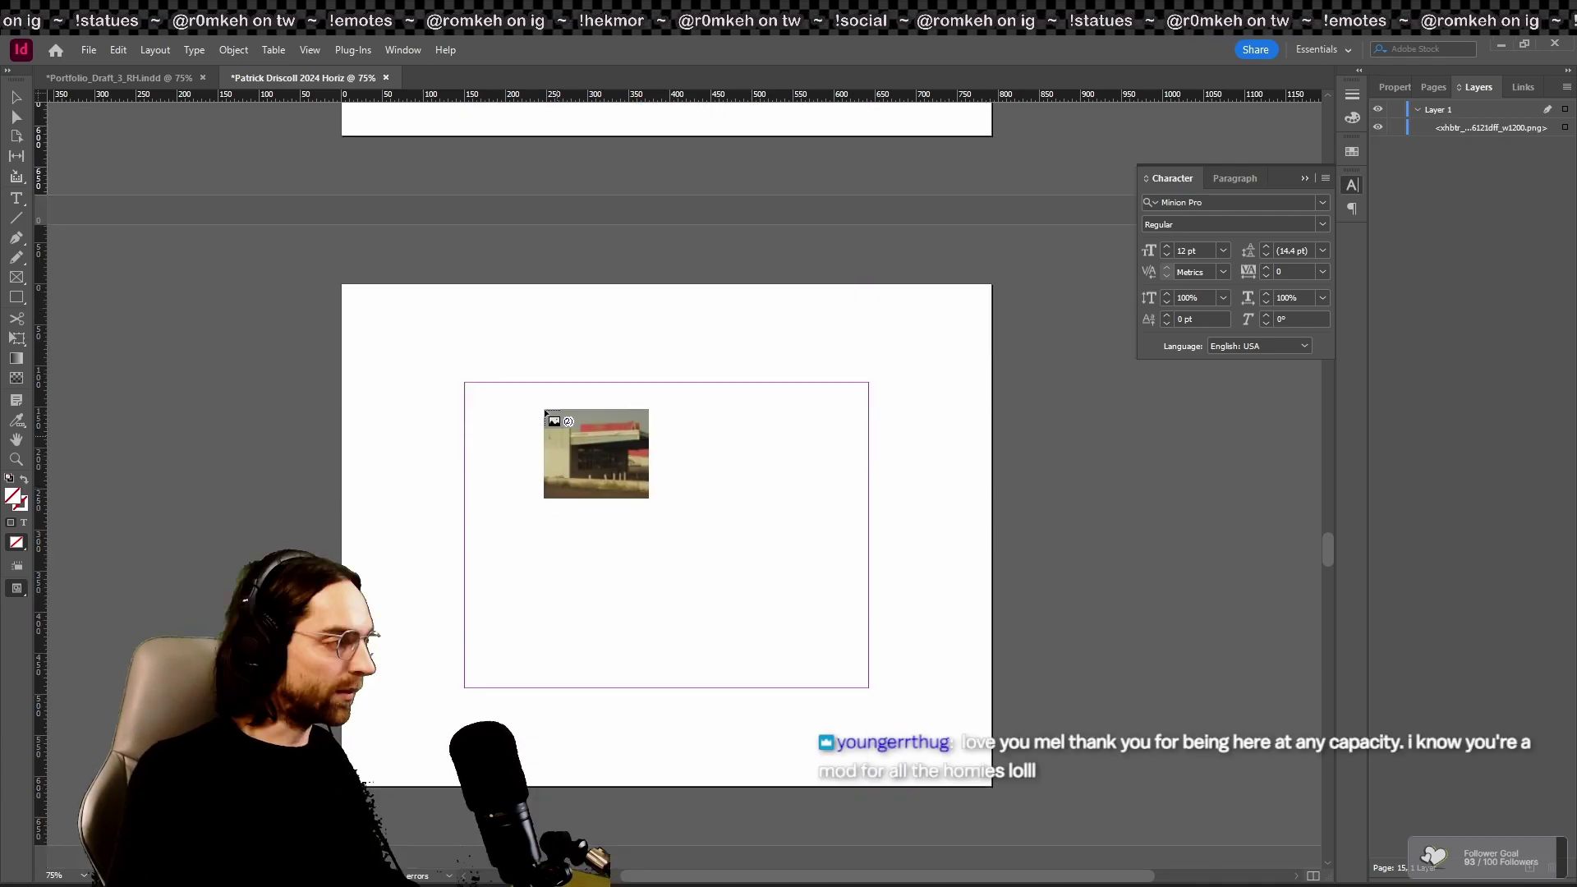
left_click_drag(522, 382, 669, 687)
scroll(525, 599, "down", 10)
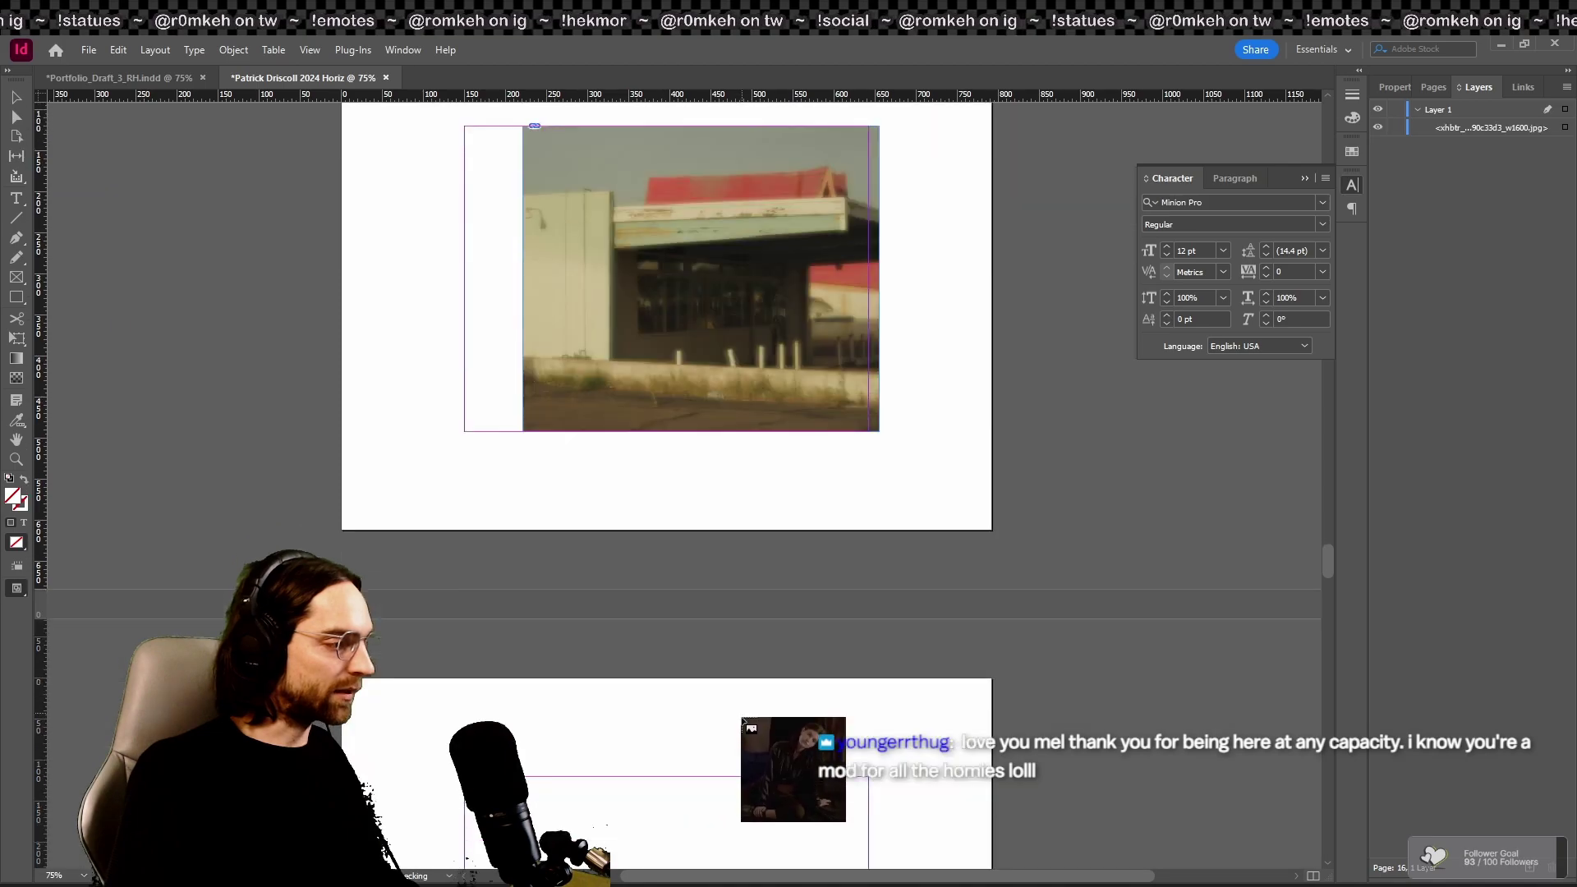
left_click_drag(488, 590, 645, 714)
scroll(657, 712, "down", 10)
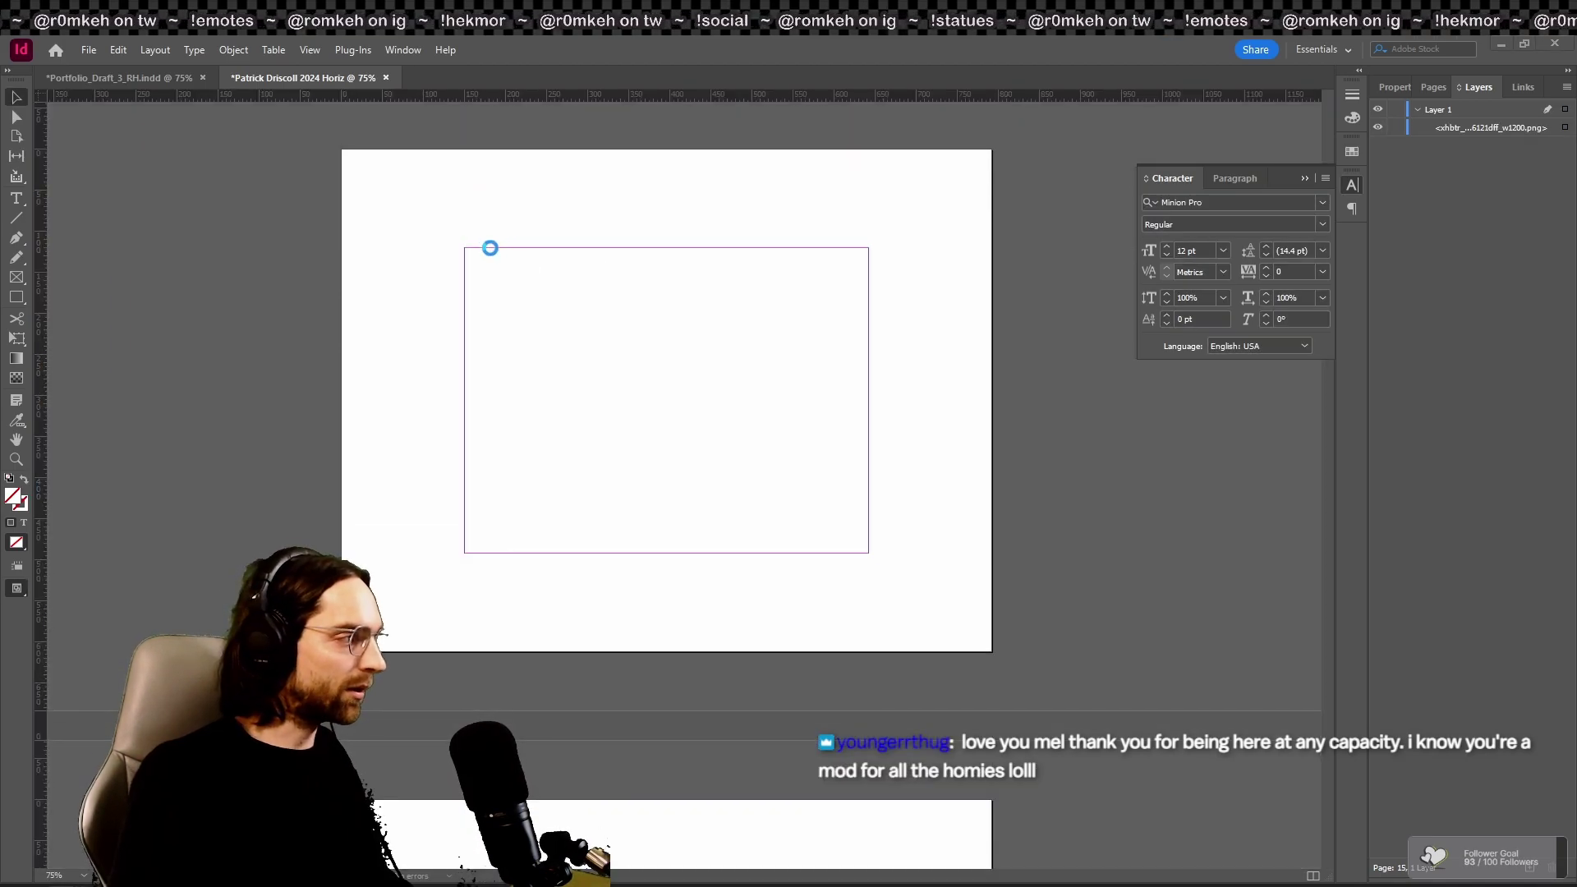
left_click_drag(489, 247, 732, 552)
scroll(558, 598, "down", 10)
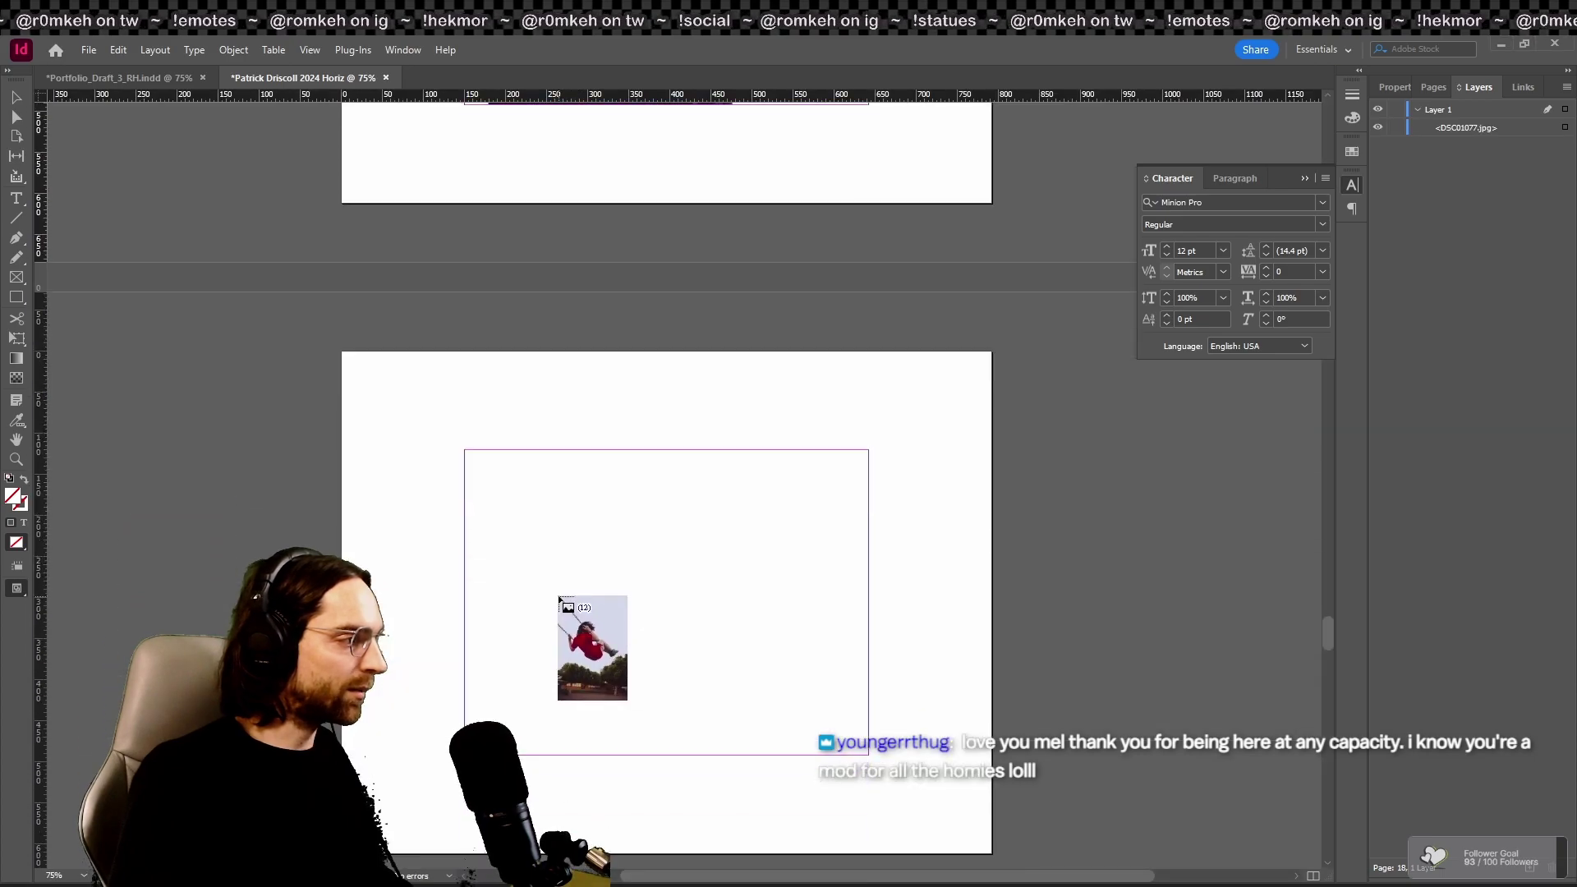
Step: Place the swing, the flower and the following photos through page 26, ending with the man on grass
left_click_drag(519, 450, 722, 818)
scroll(673, 751, "down", 10)
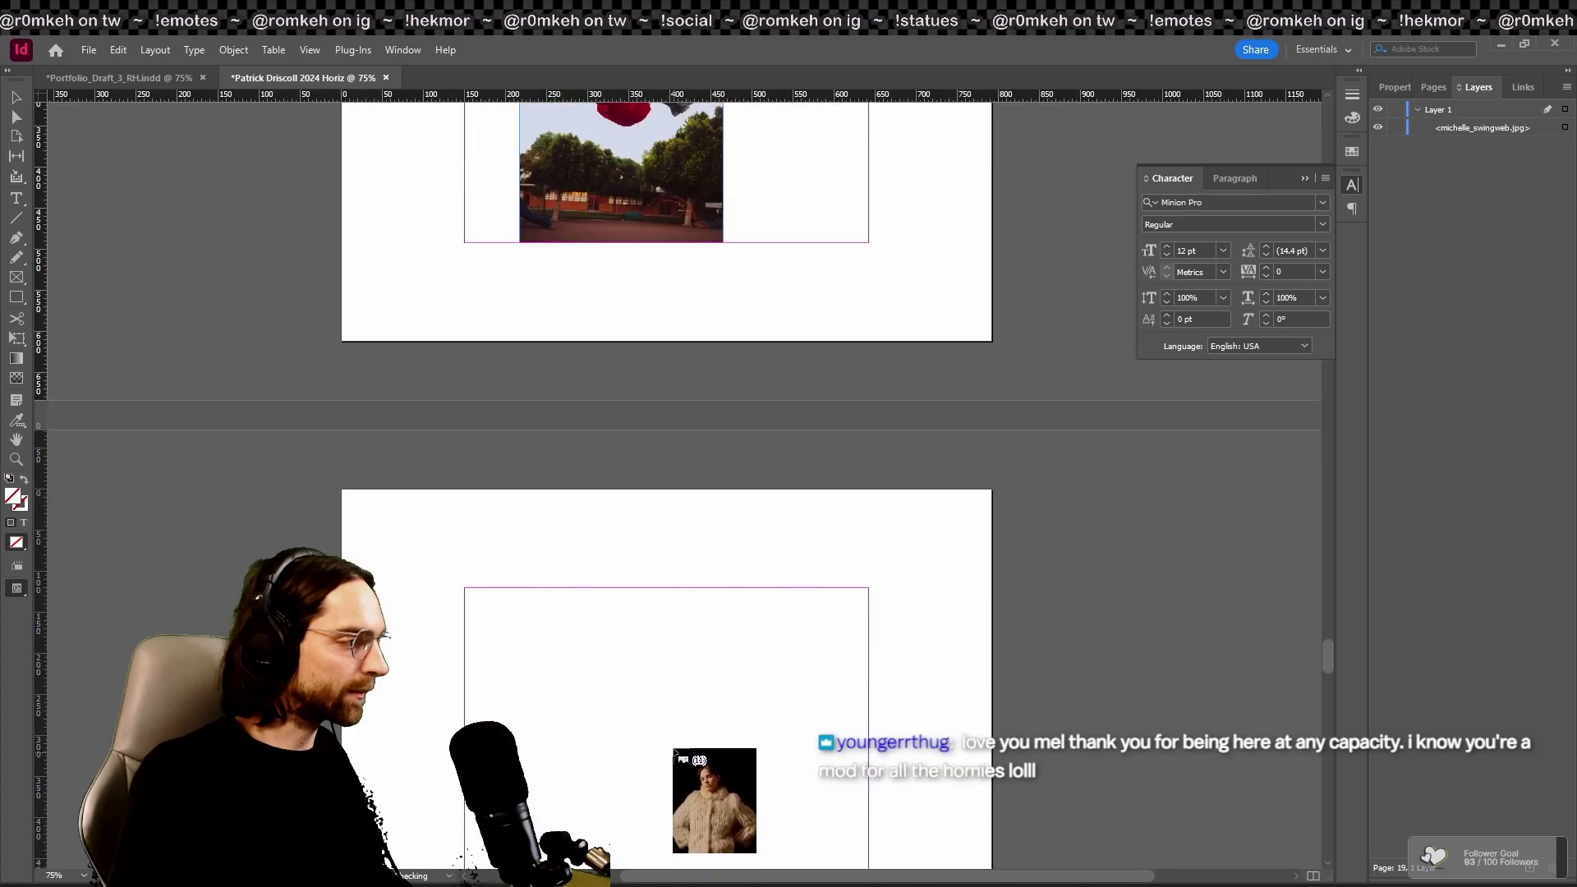
left_click_drag(555, 588, 798, 862)
scroll(739, 739, "down", 10)
left_click_drag(540, 544, 735, 849)
scroll(780, 681, "down", 15)
left_click_drag(517, 169, 657, 476)
scroll(743, 636, "down", 8)
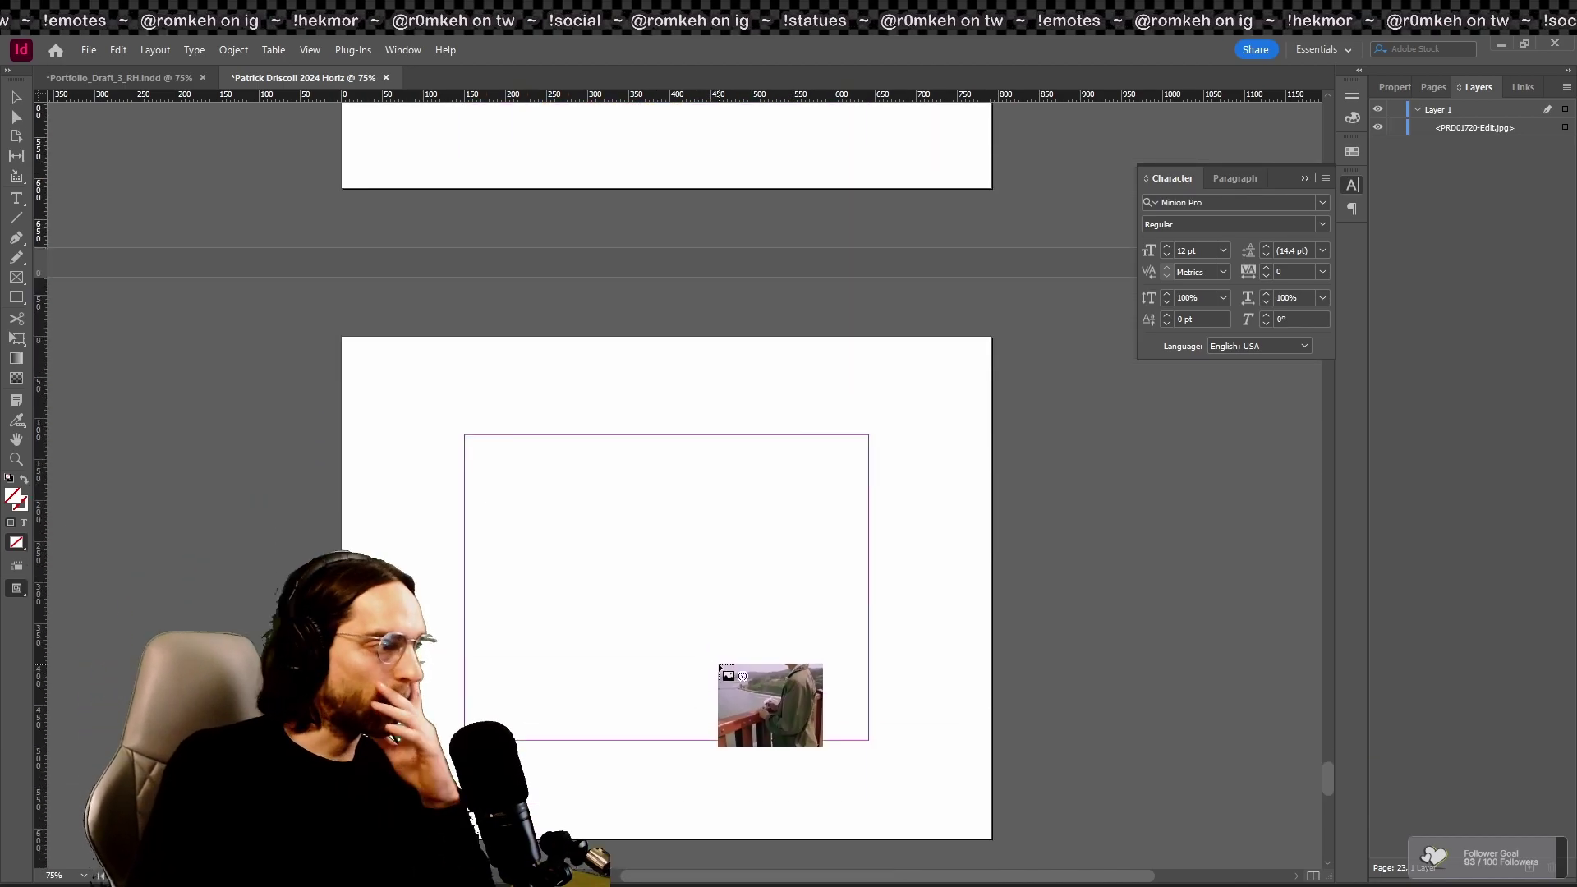
scroll(720, 667, "down", 3)
left_click_drag(503, 307, 681, 620)
scroll(682, 620, "down", 5)
left_click_drag(503, 509, 581, 813)
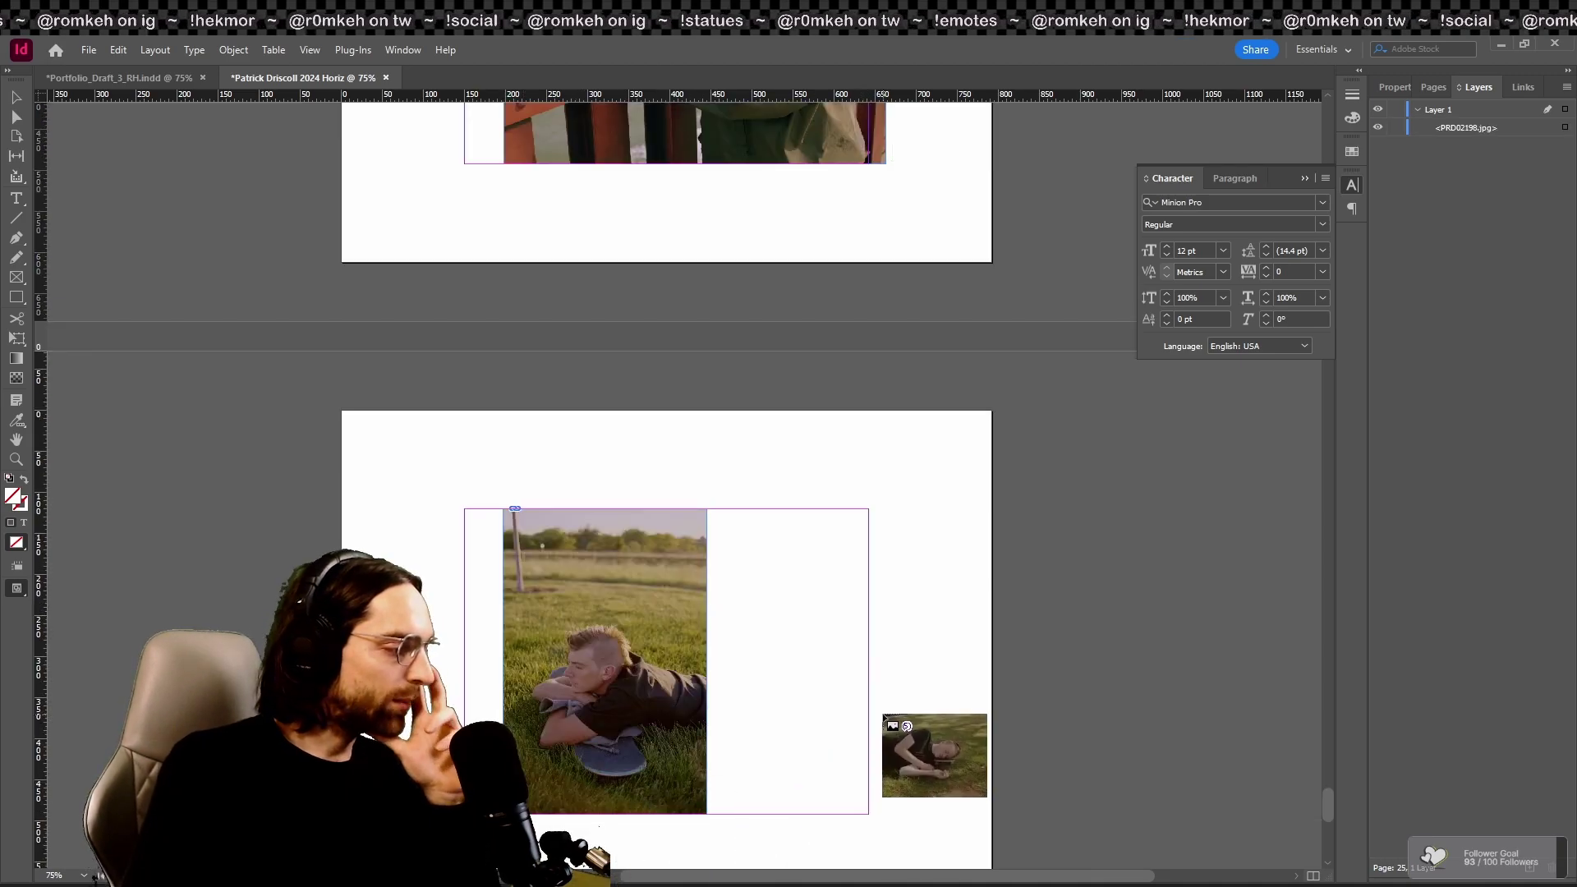
scroll(671, 617, "down", 6)
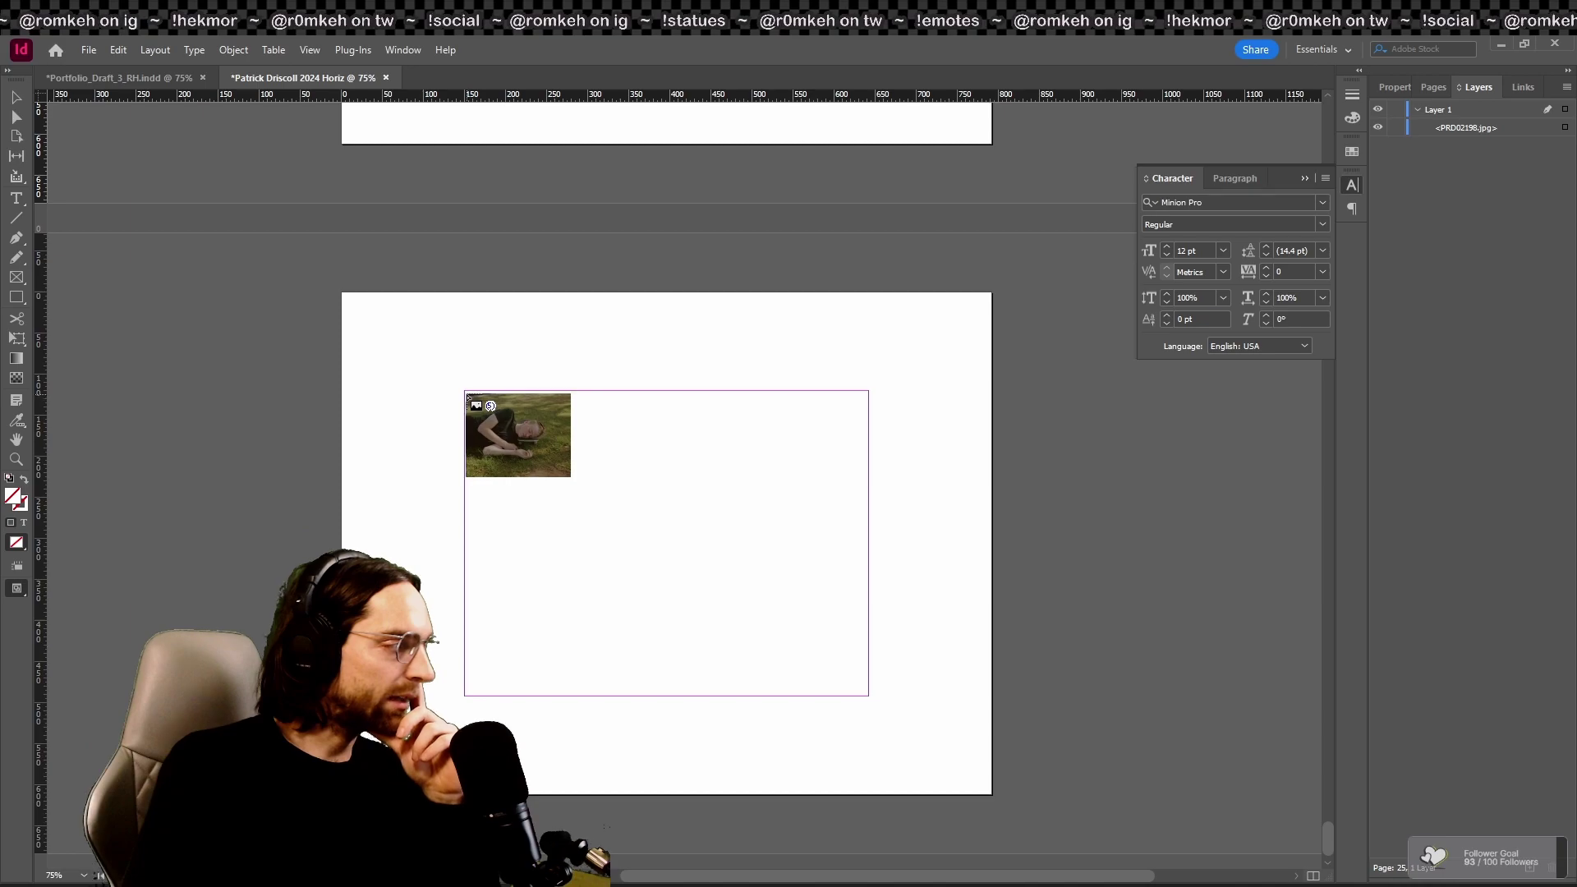
left_click_drag(466, 391, 883, 713)
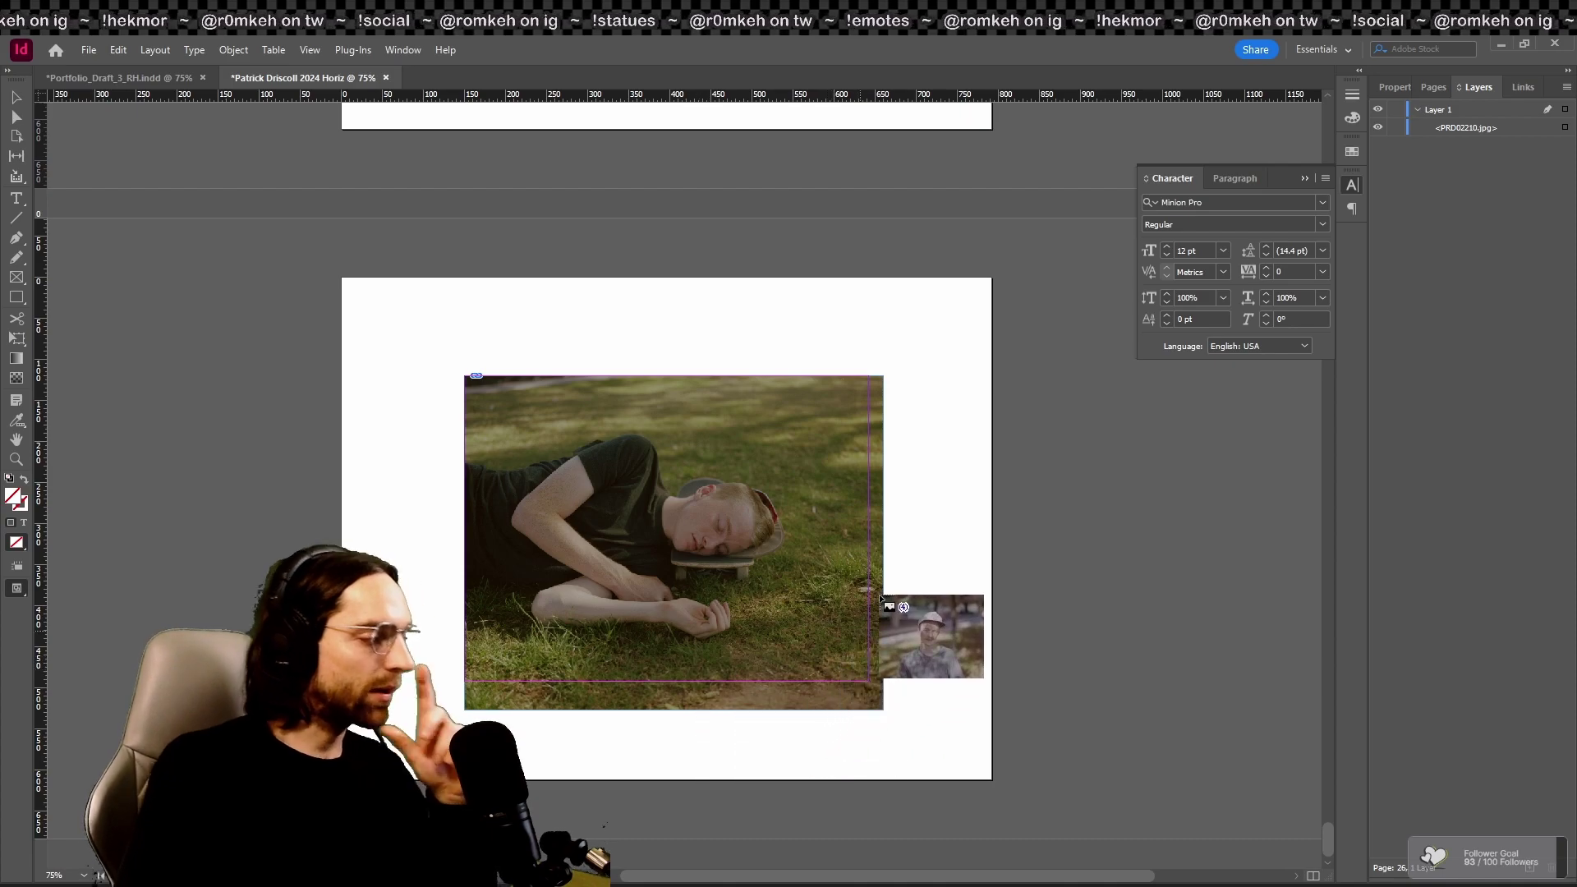
Step: Empty the place gun and insert 5 new pages after page 26
key("Escape")
key("Escape")
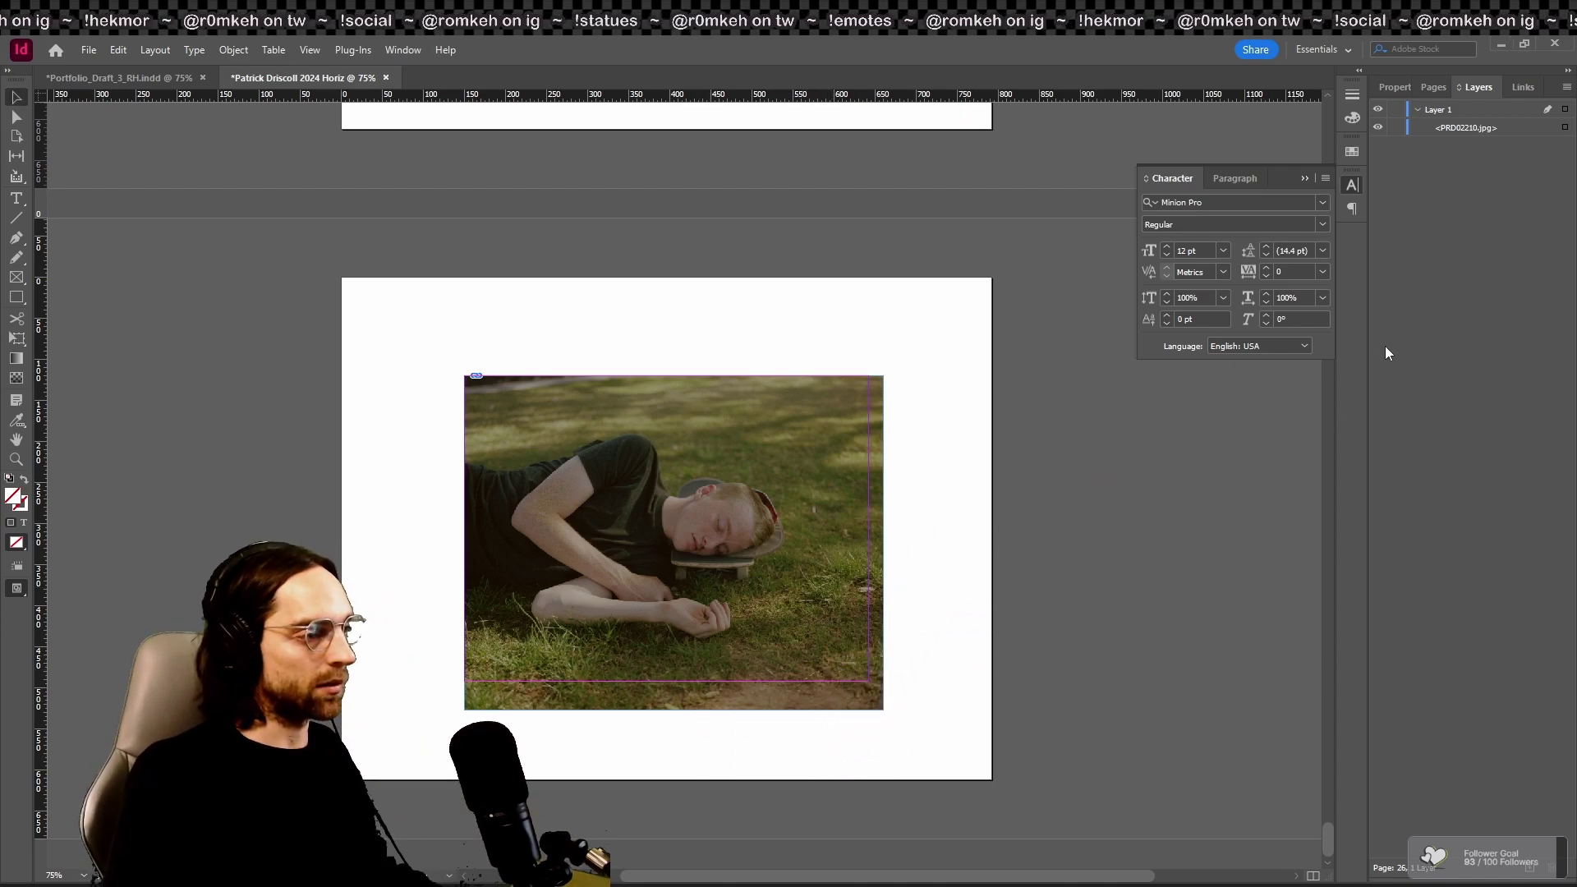
right_click(1509, 700)
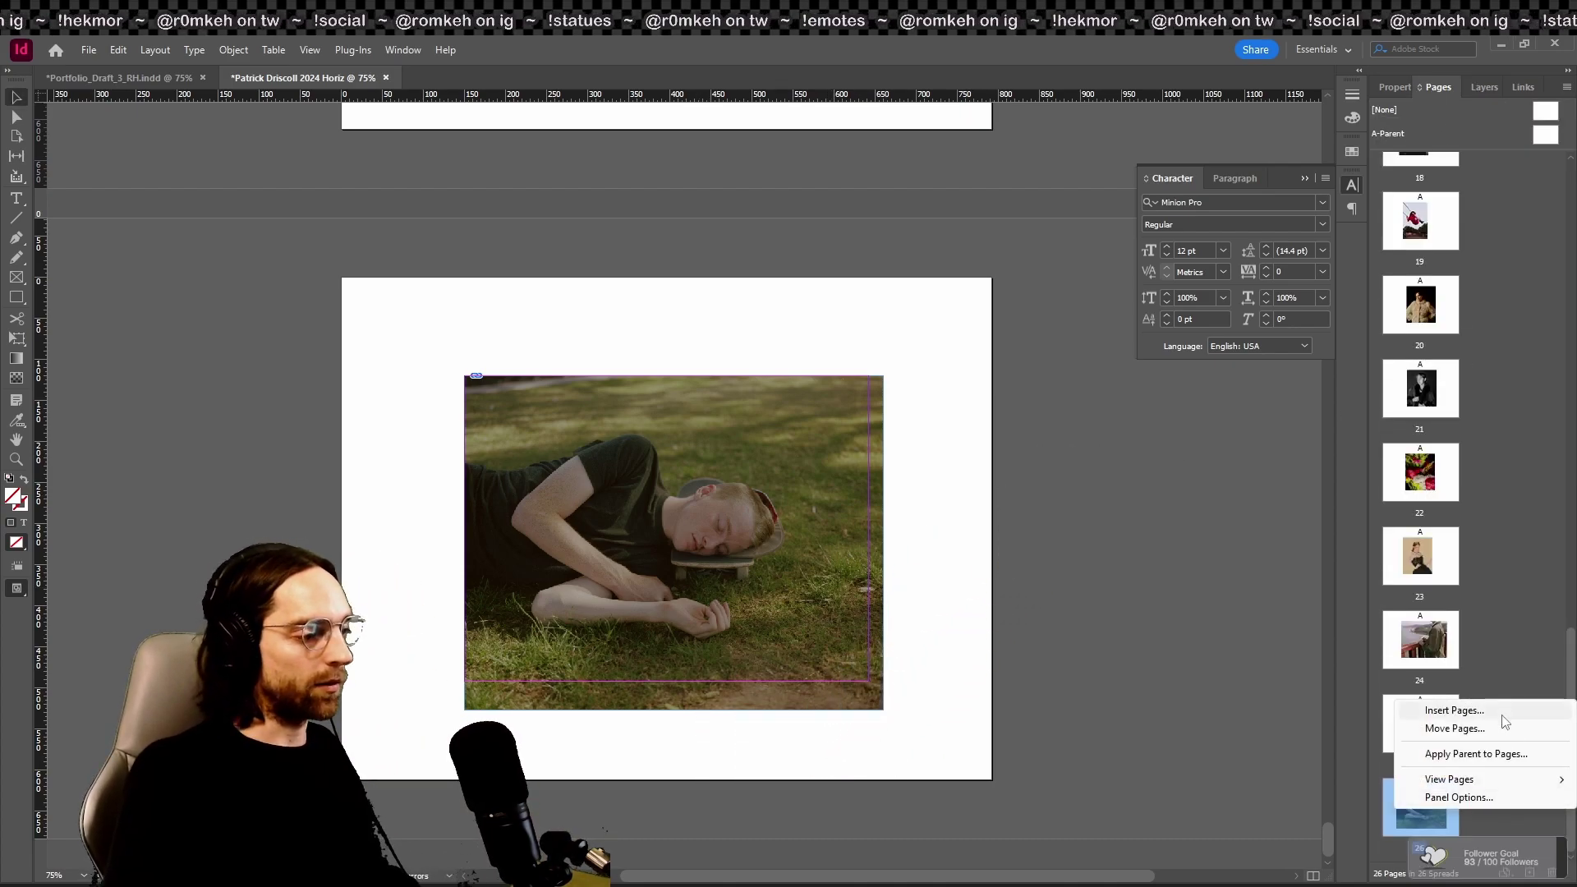
left_click(1509, 710)
type("5")
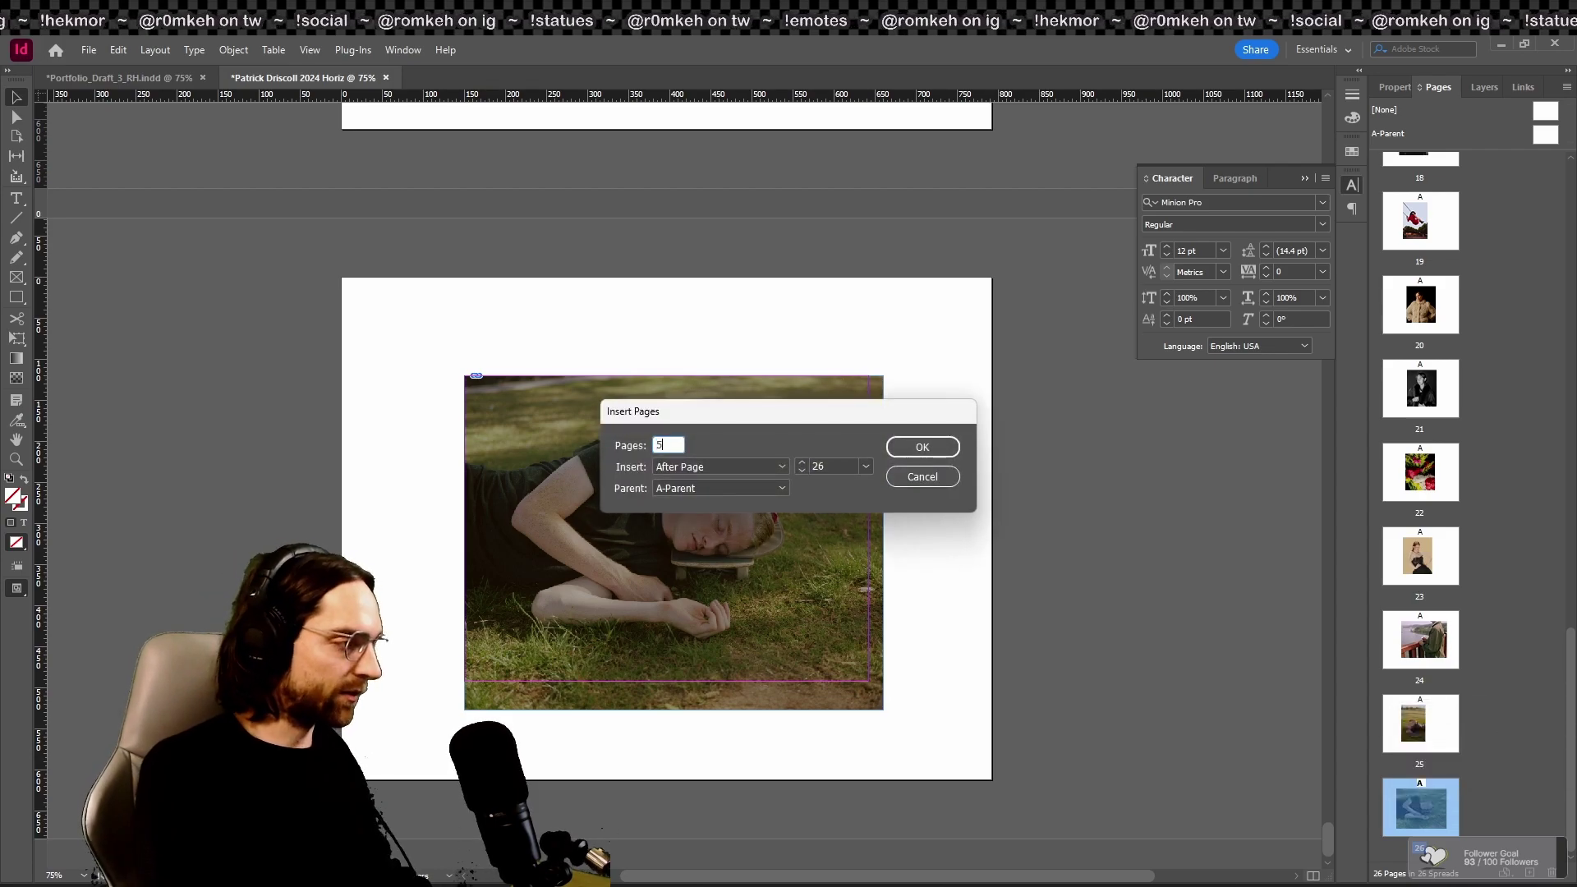
key("Return")
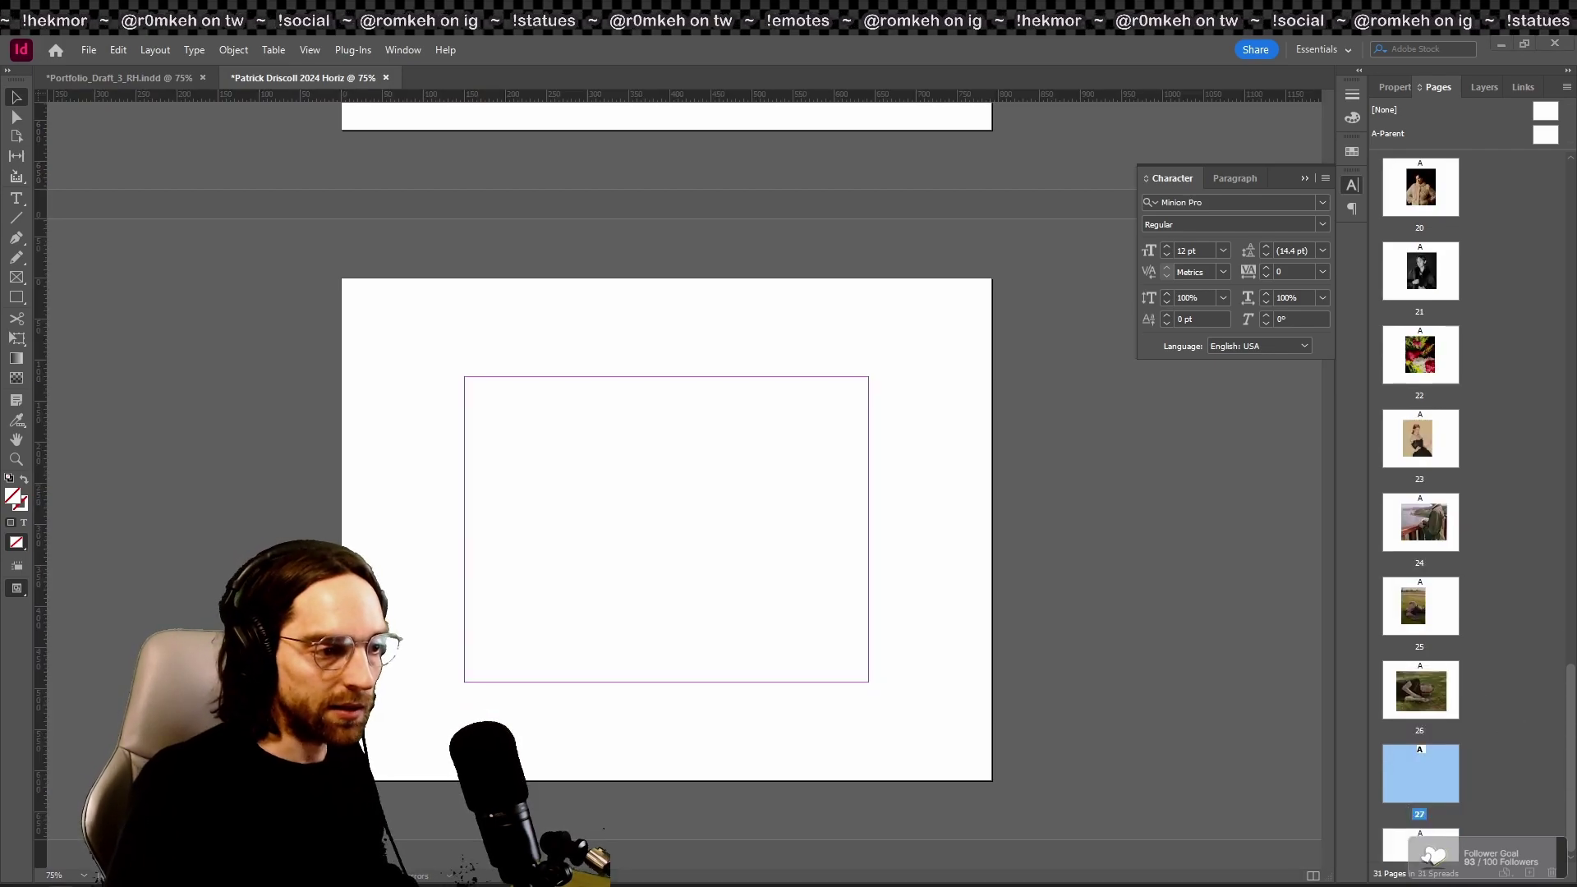
Step: Load more photos, then place the grey portrait on page 27 and the man-in-car photo on page 28
left_click(559, 427)
scroll(606, 455, "down", 3)
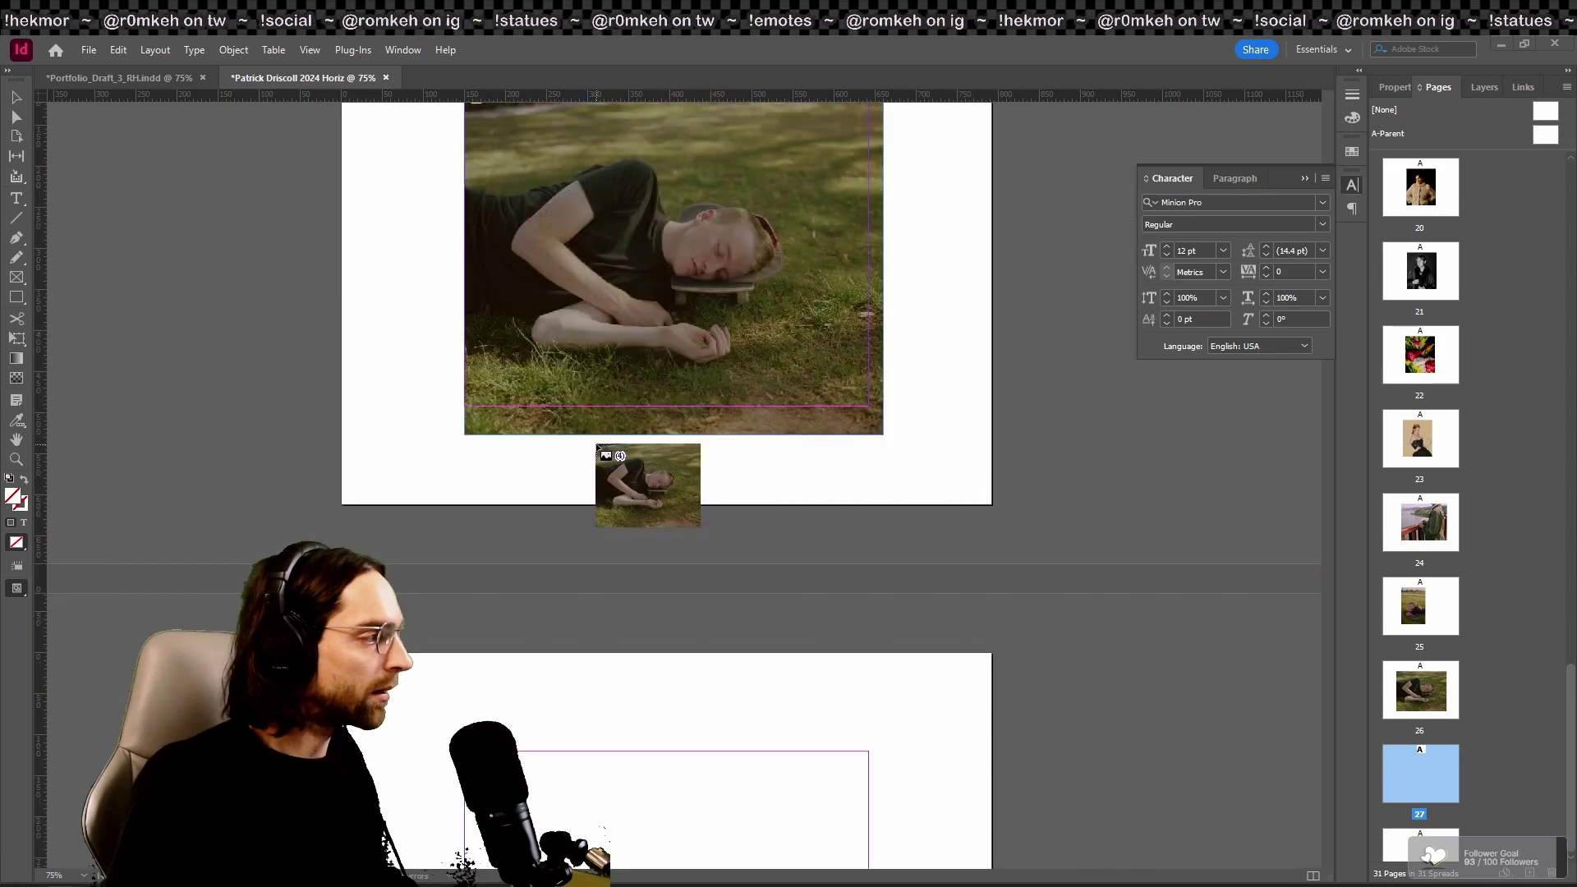
scroll(616, 459, "down", 3)
key("Right")
key("Right")
left_click(584, 523)
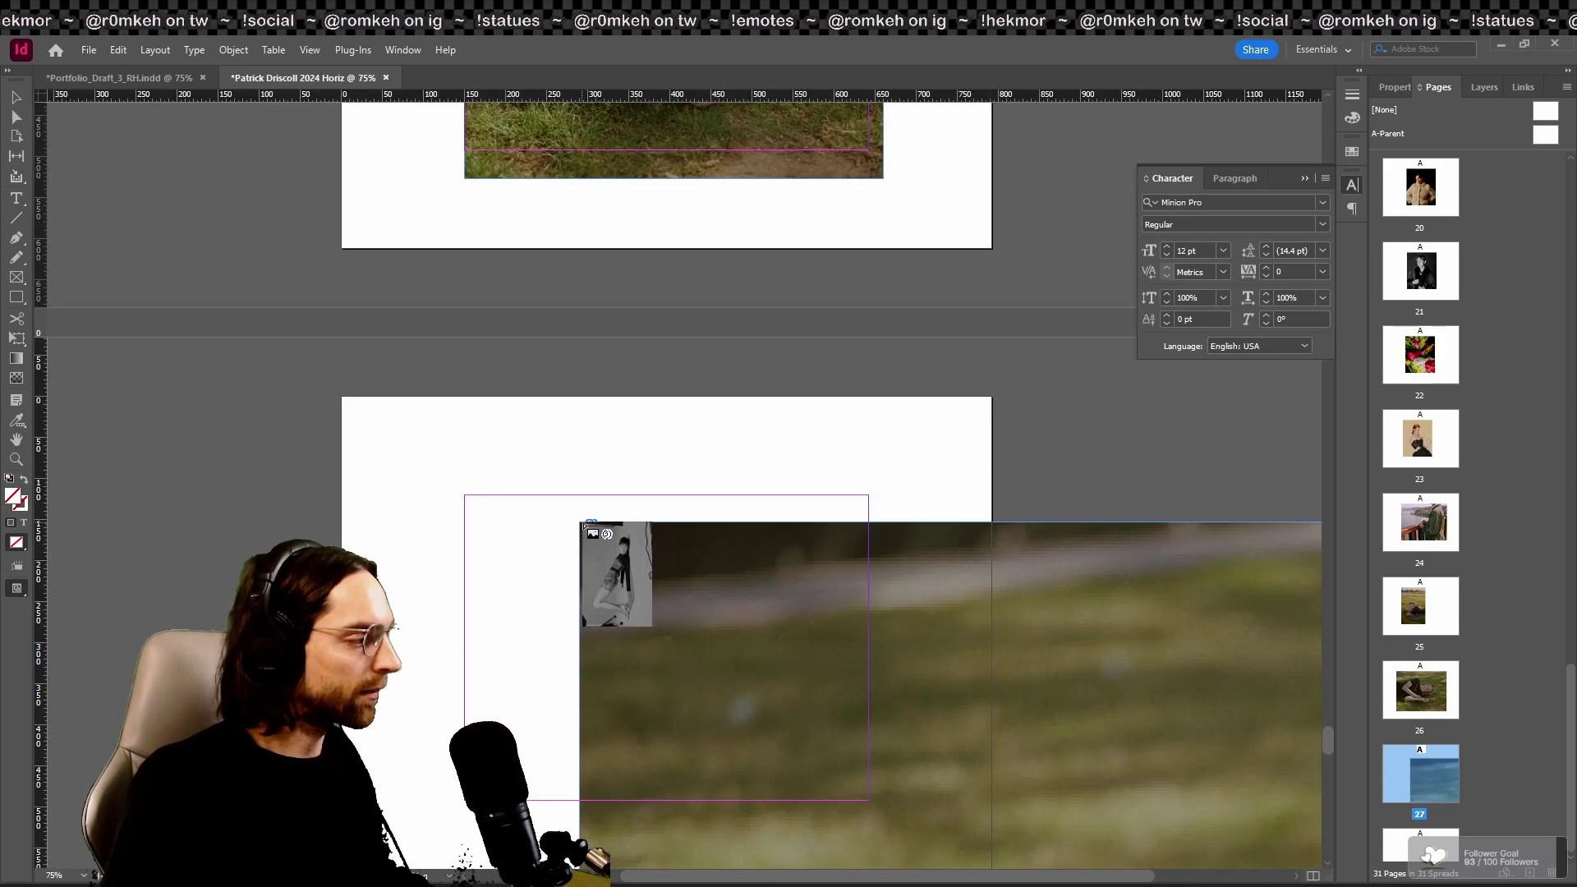
key("ctrl+z")
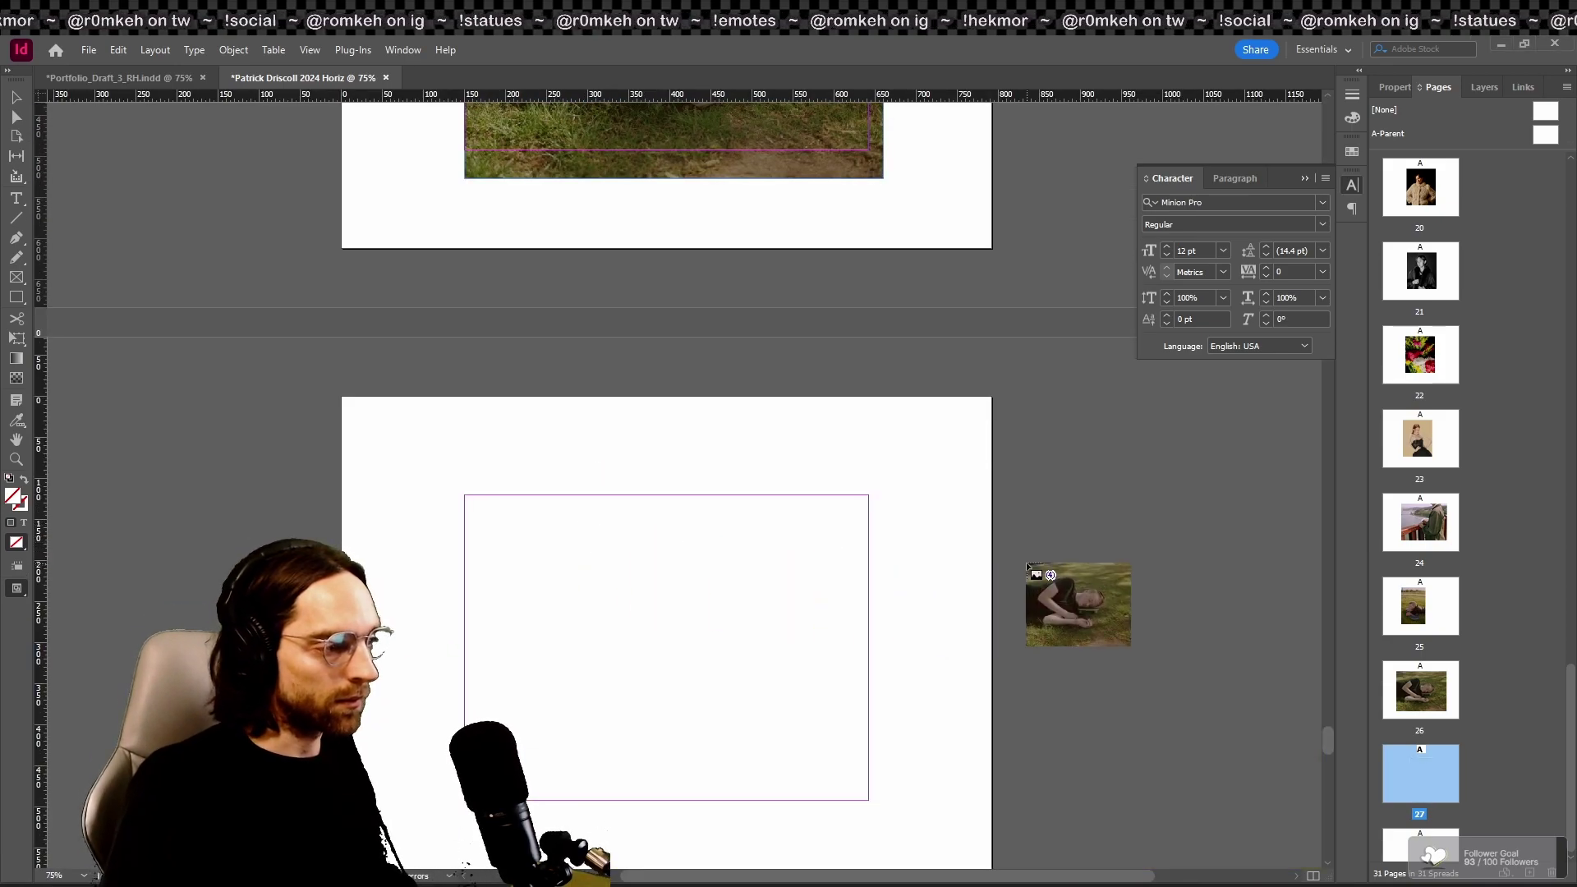
key("Right")
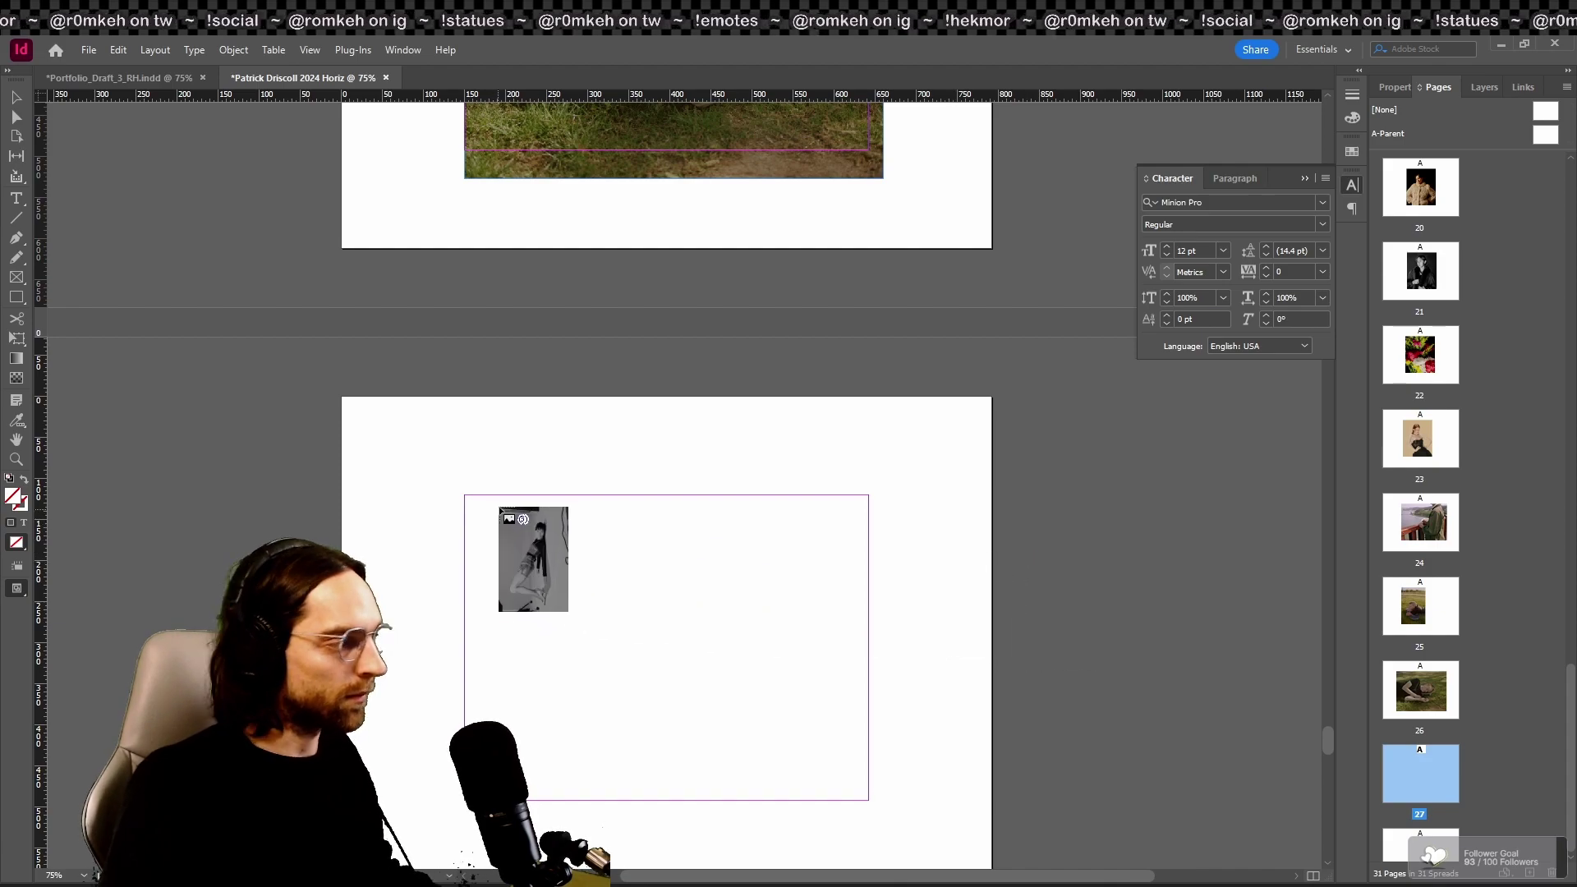
left_click(502, 499)
scroll(723, 739, "down", 5)
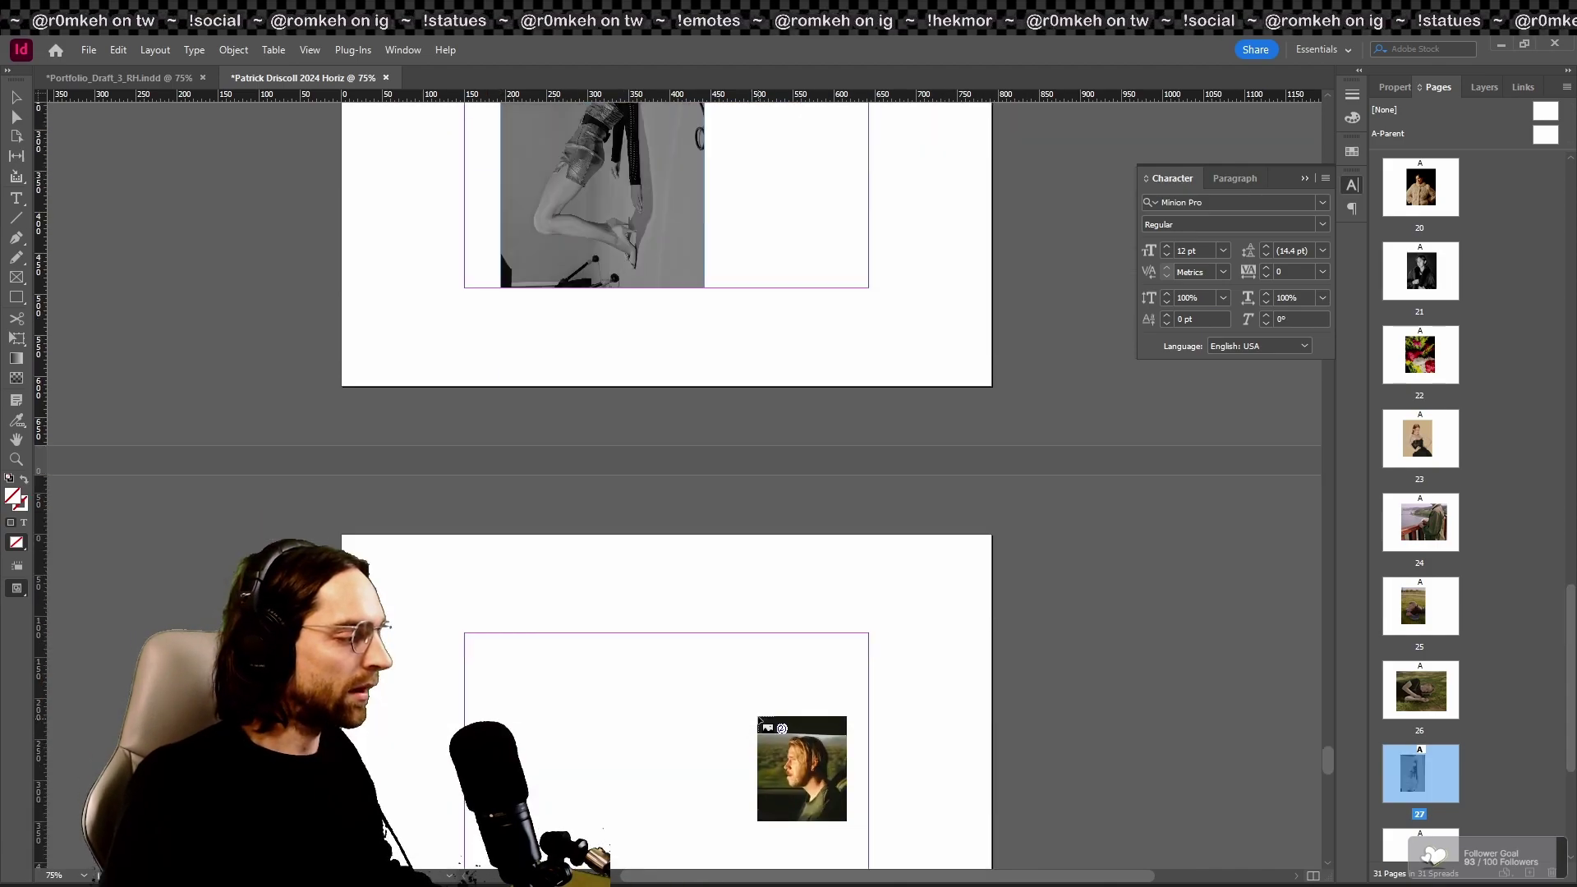
scroll(566, 665, "down", 3)
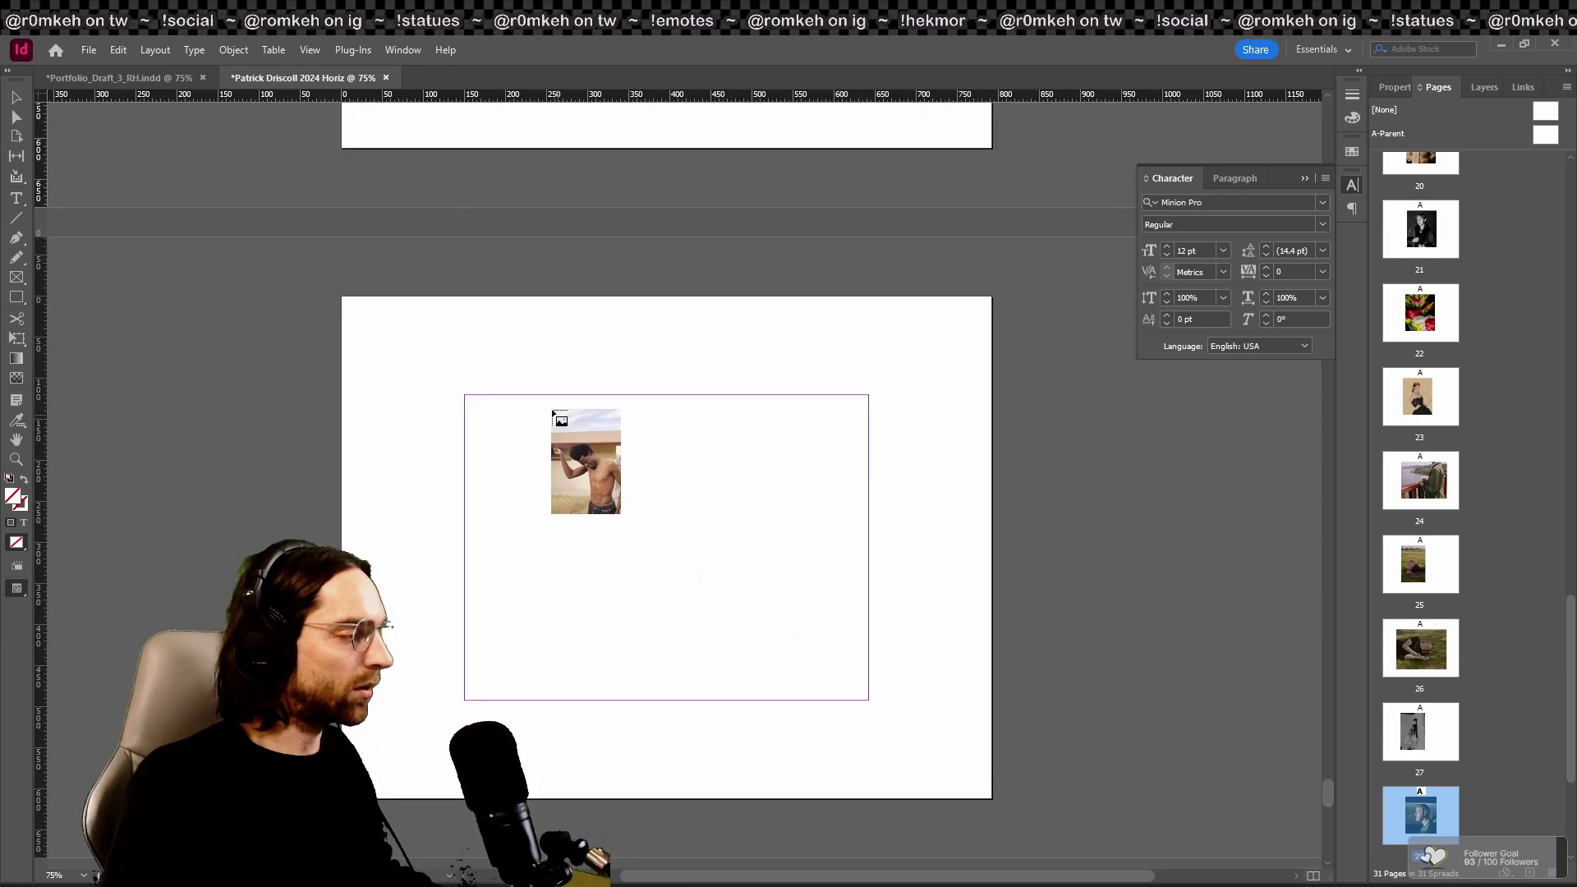
left_click(697, 688)
Step: Delete the grey portrait from page 27, then undo to restore it
scroll(657, 525, "up", 5)
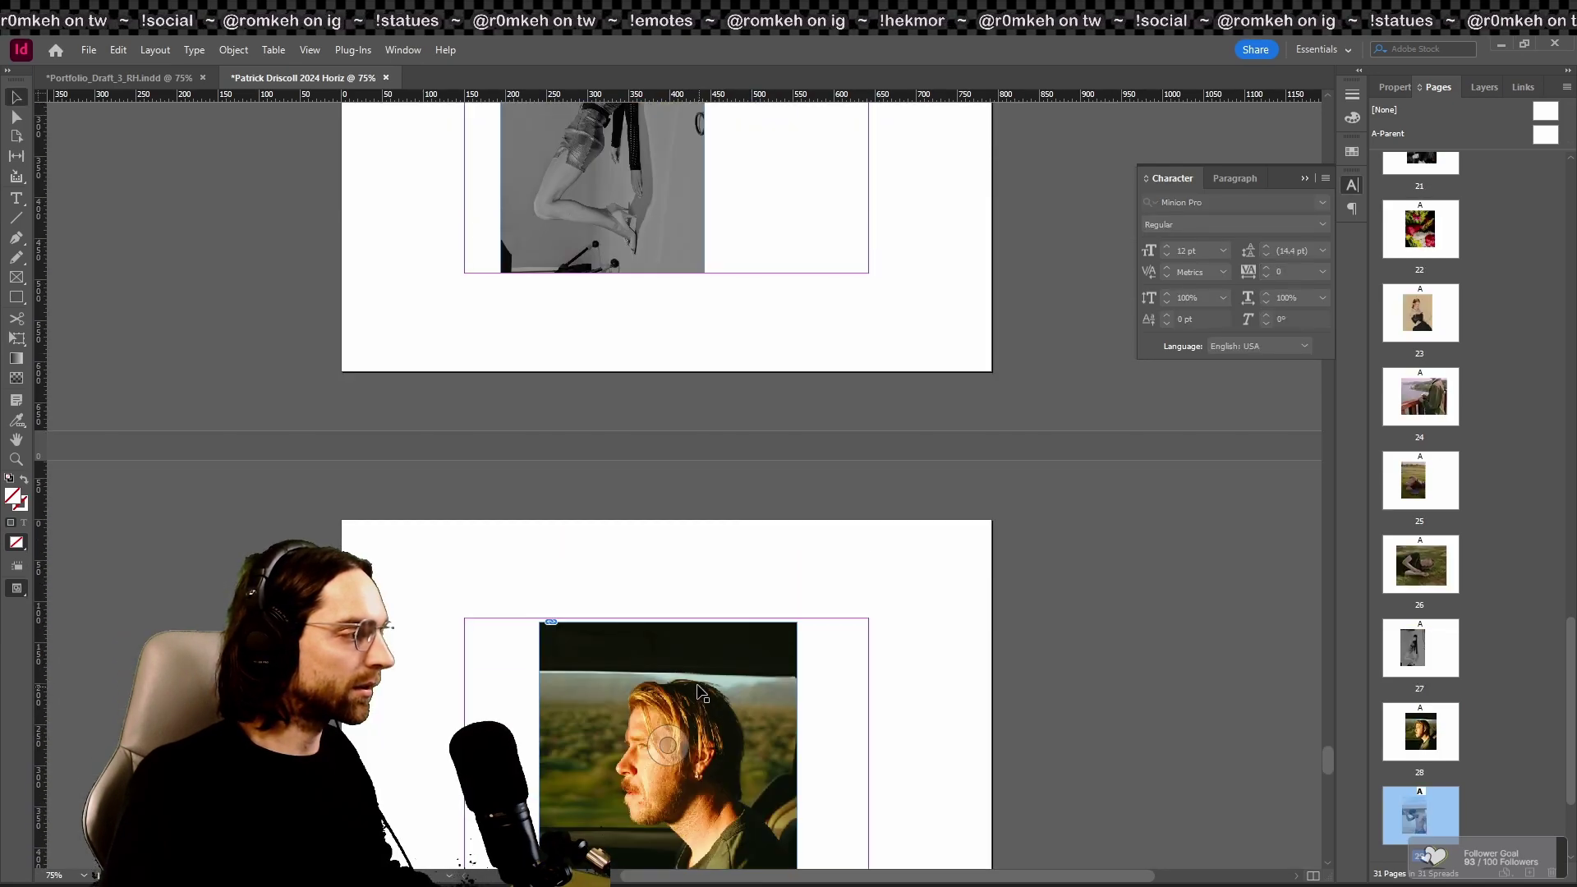
left_click(652, 511)
key("Delete")
scroll(726, 465, "down", 5)
scroll(794, 618, "up", 4)
key("ctrl+z")
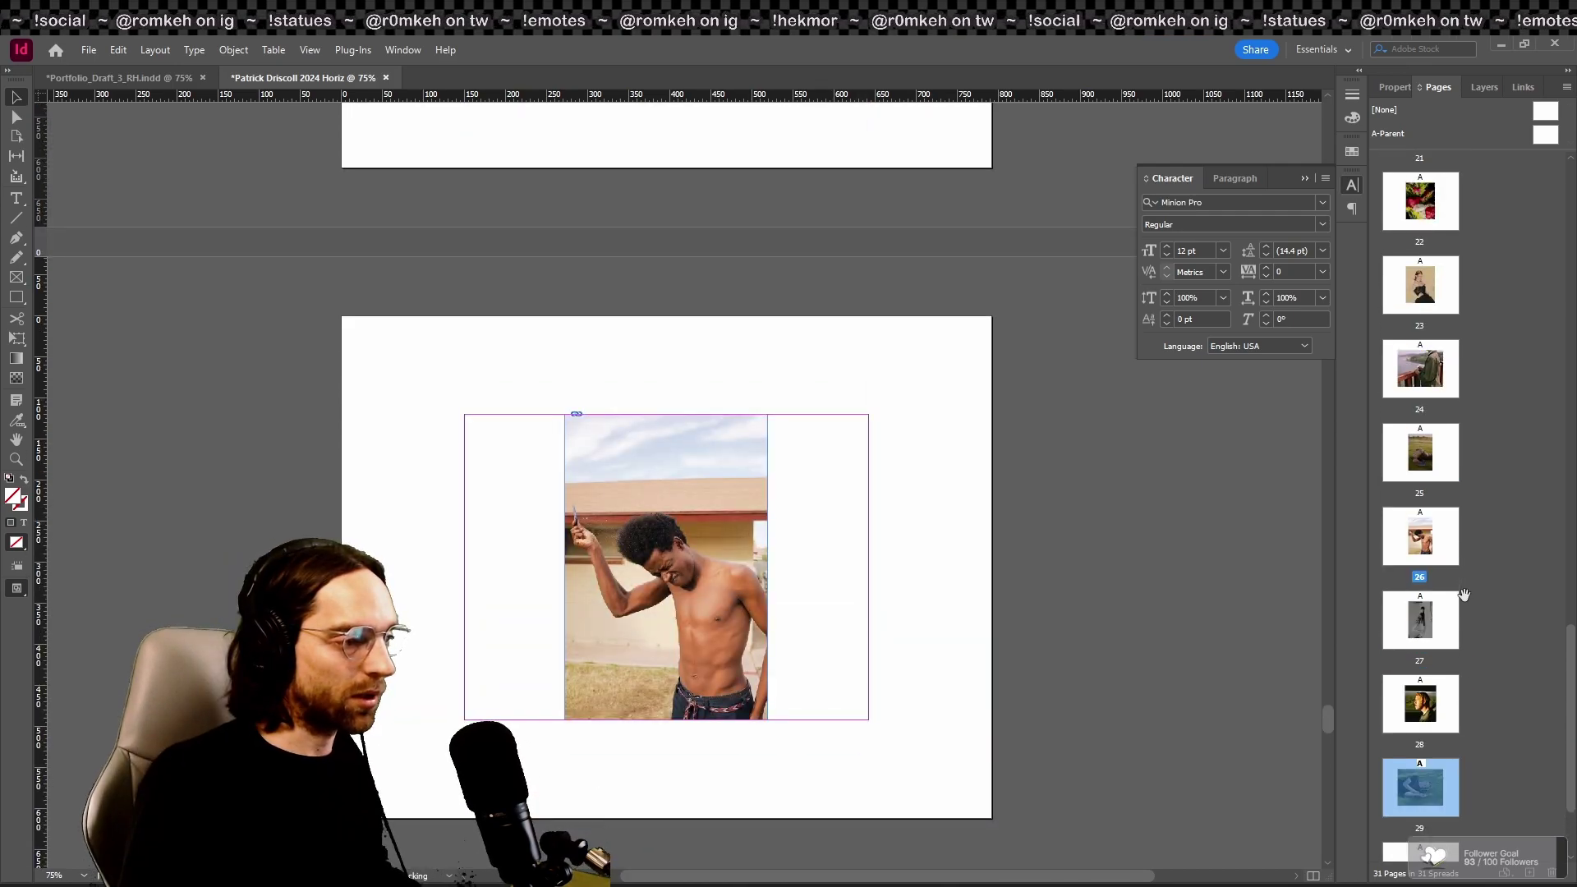
Step: Move the black-and-white portrait page ahead of the dancer page so it becomes page 2
left_click_drag(1571, 669, 1571, 202)
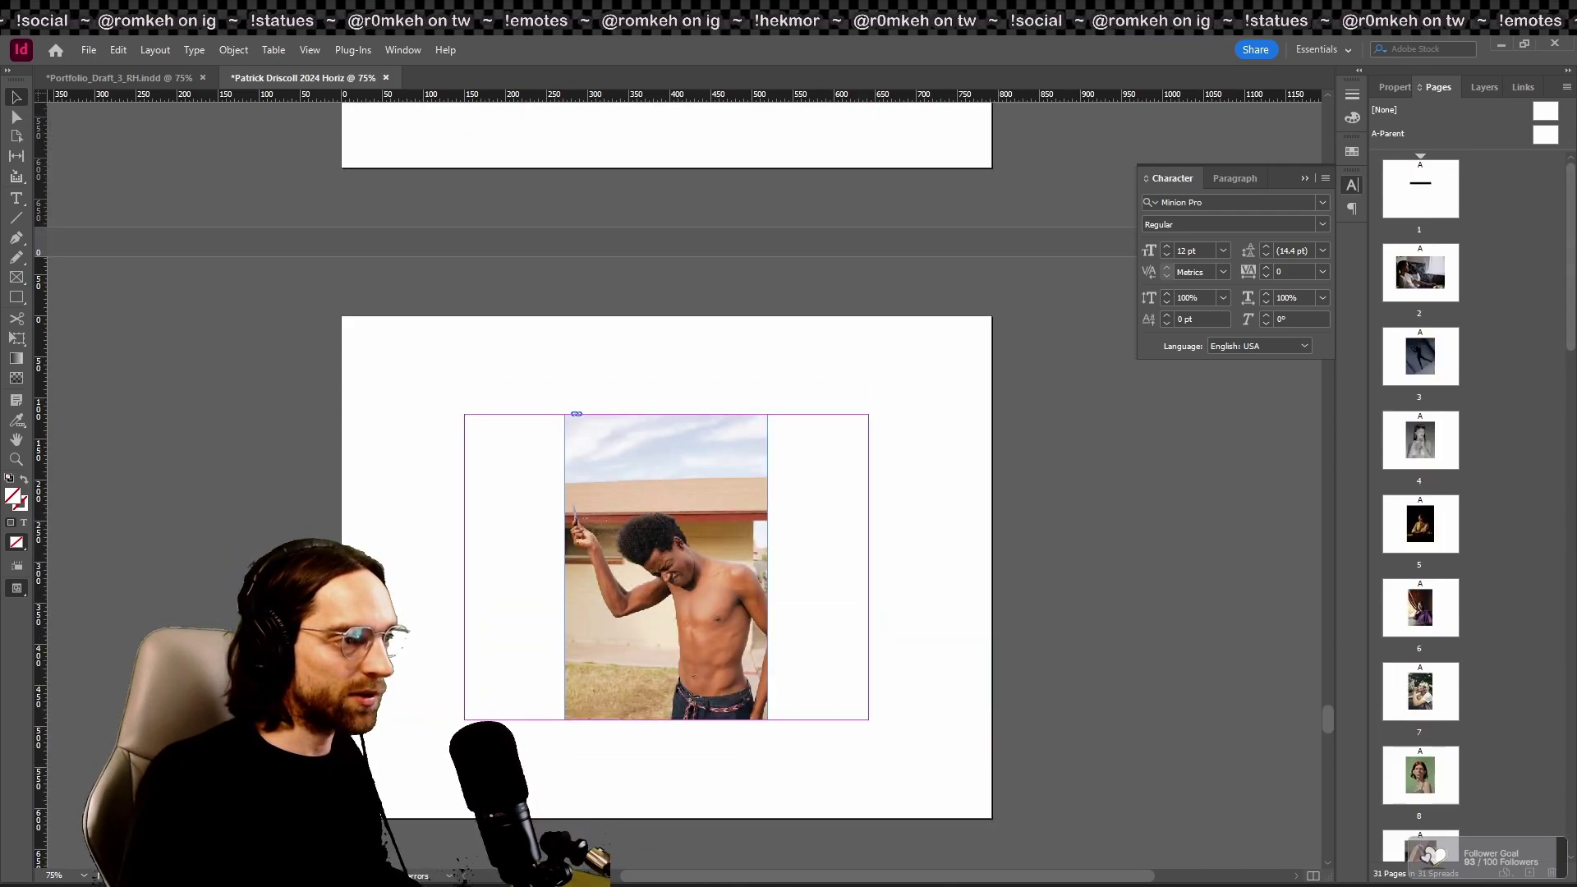
double_click(1420, 273)
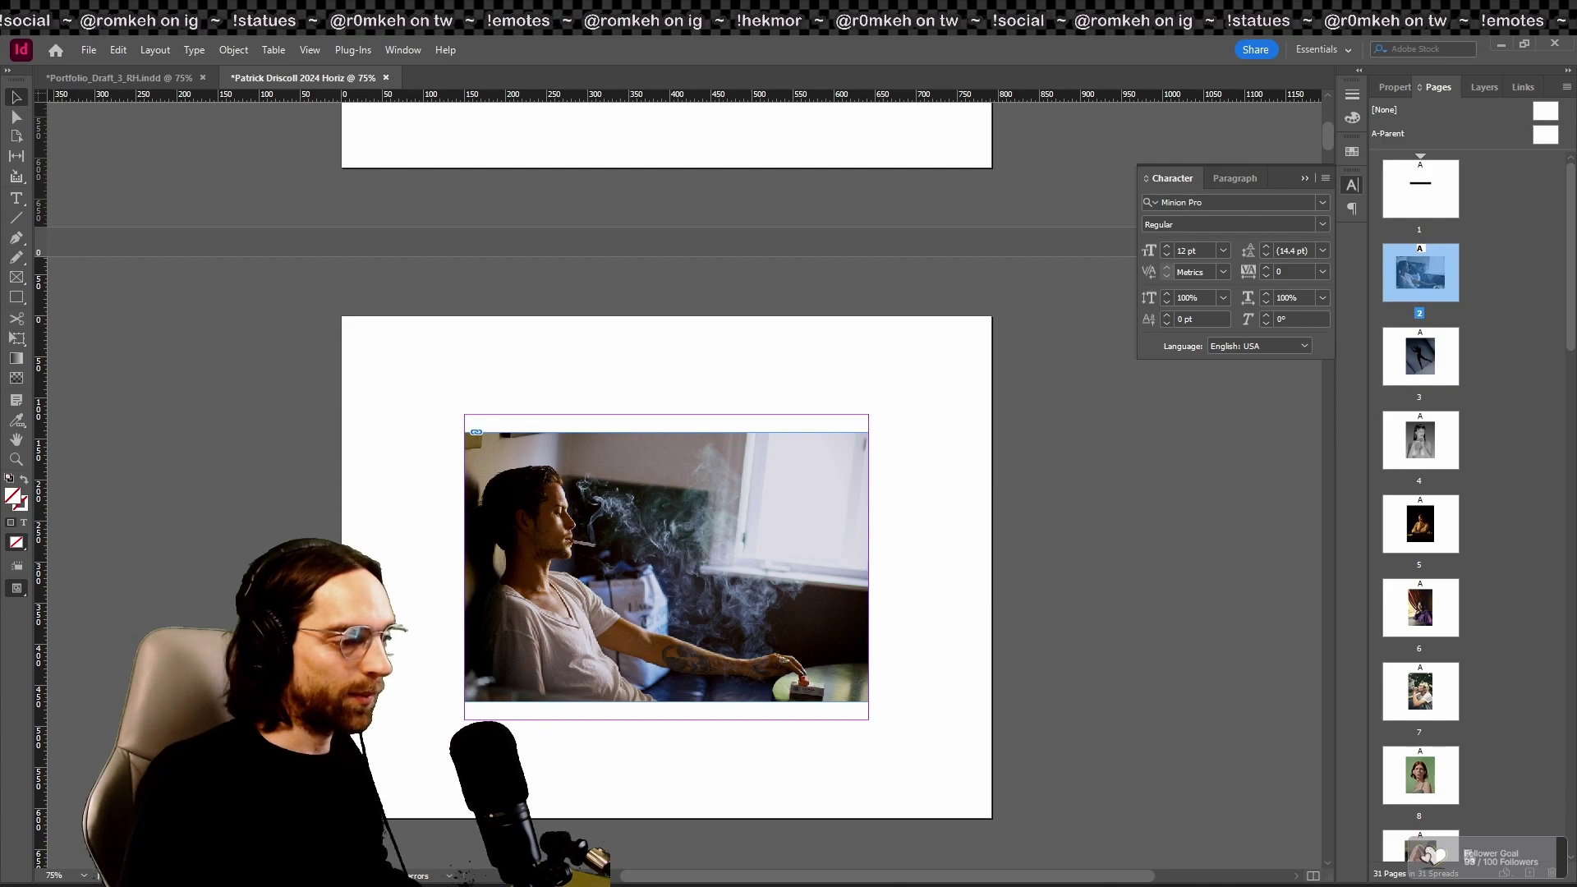
scroll(1420, 493, "down", 2)
scroll(1420, 493, "down", 1)
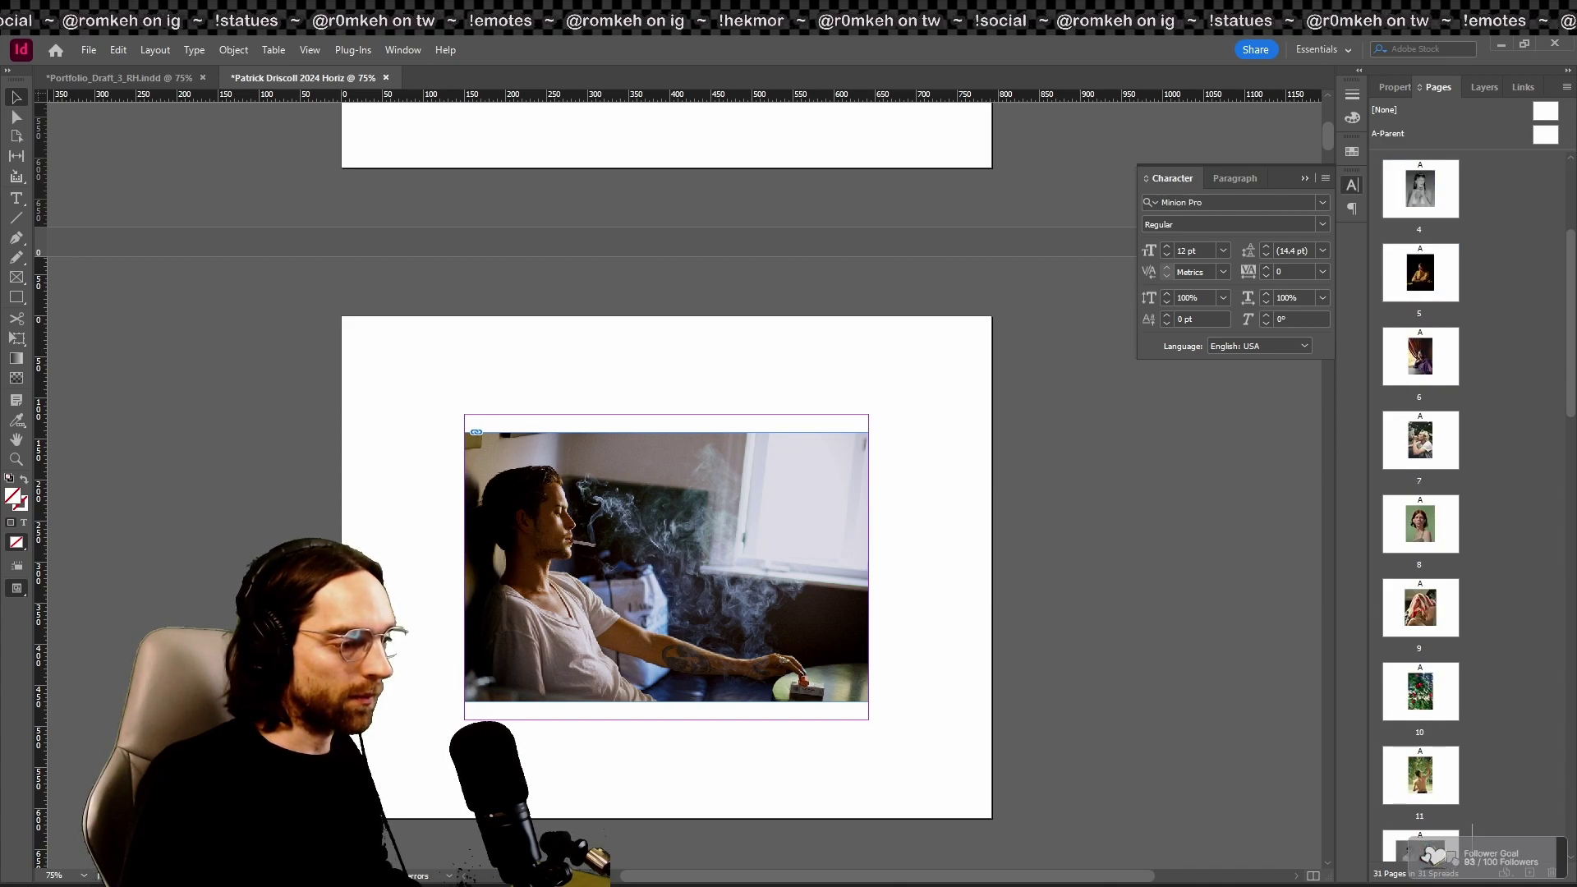
scroll(1419, 493, "down", 19)
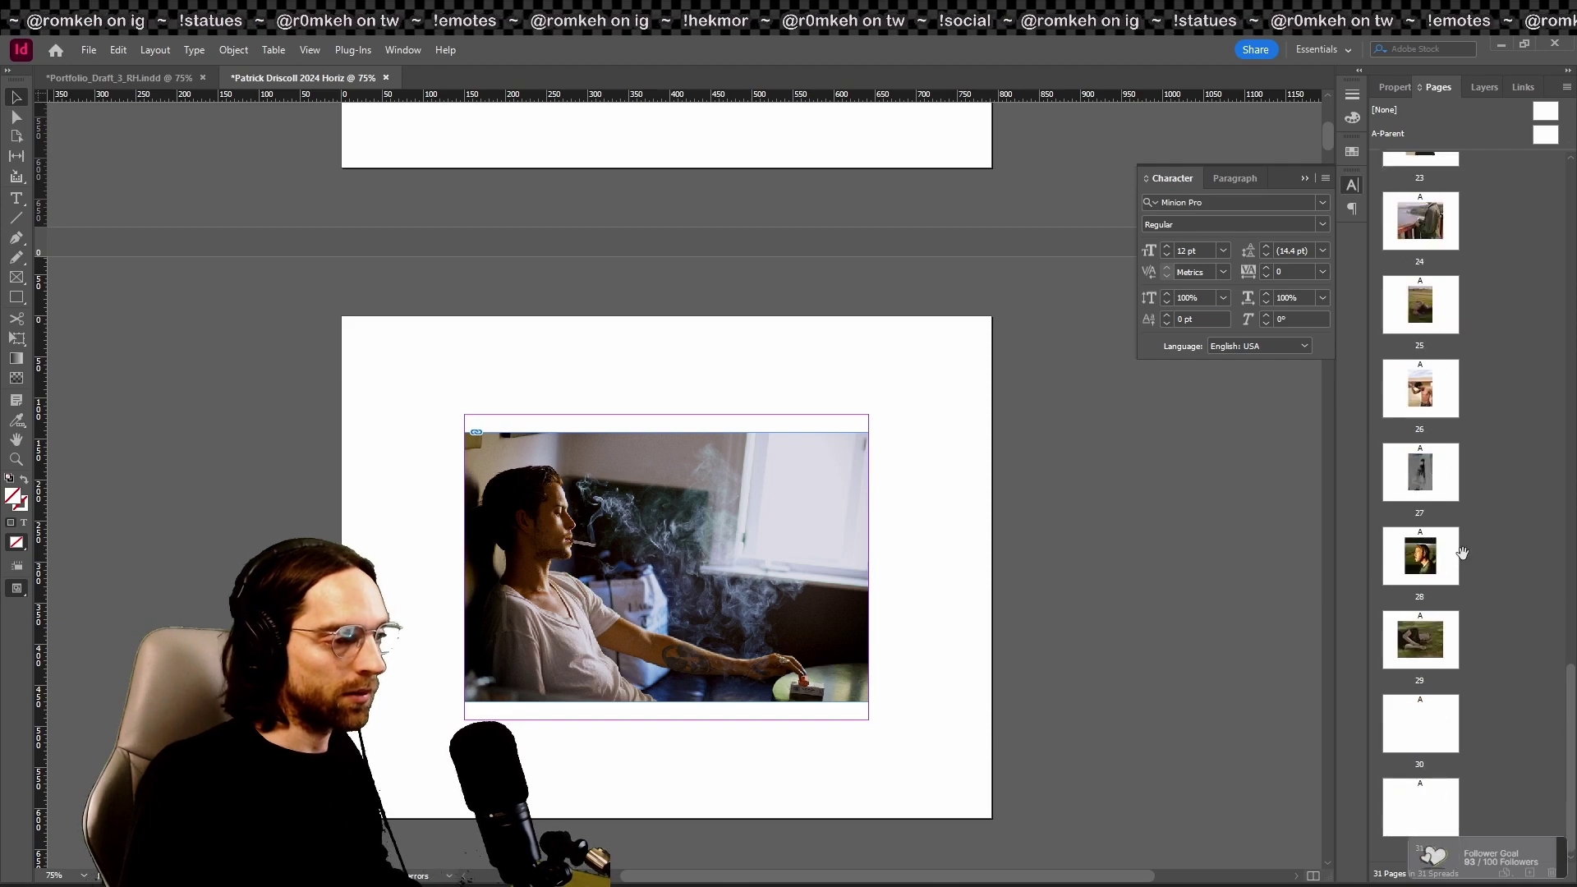
left_click_drag(1464, 560, 1503, 612)
scroll(1420, 493, "up", 20)
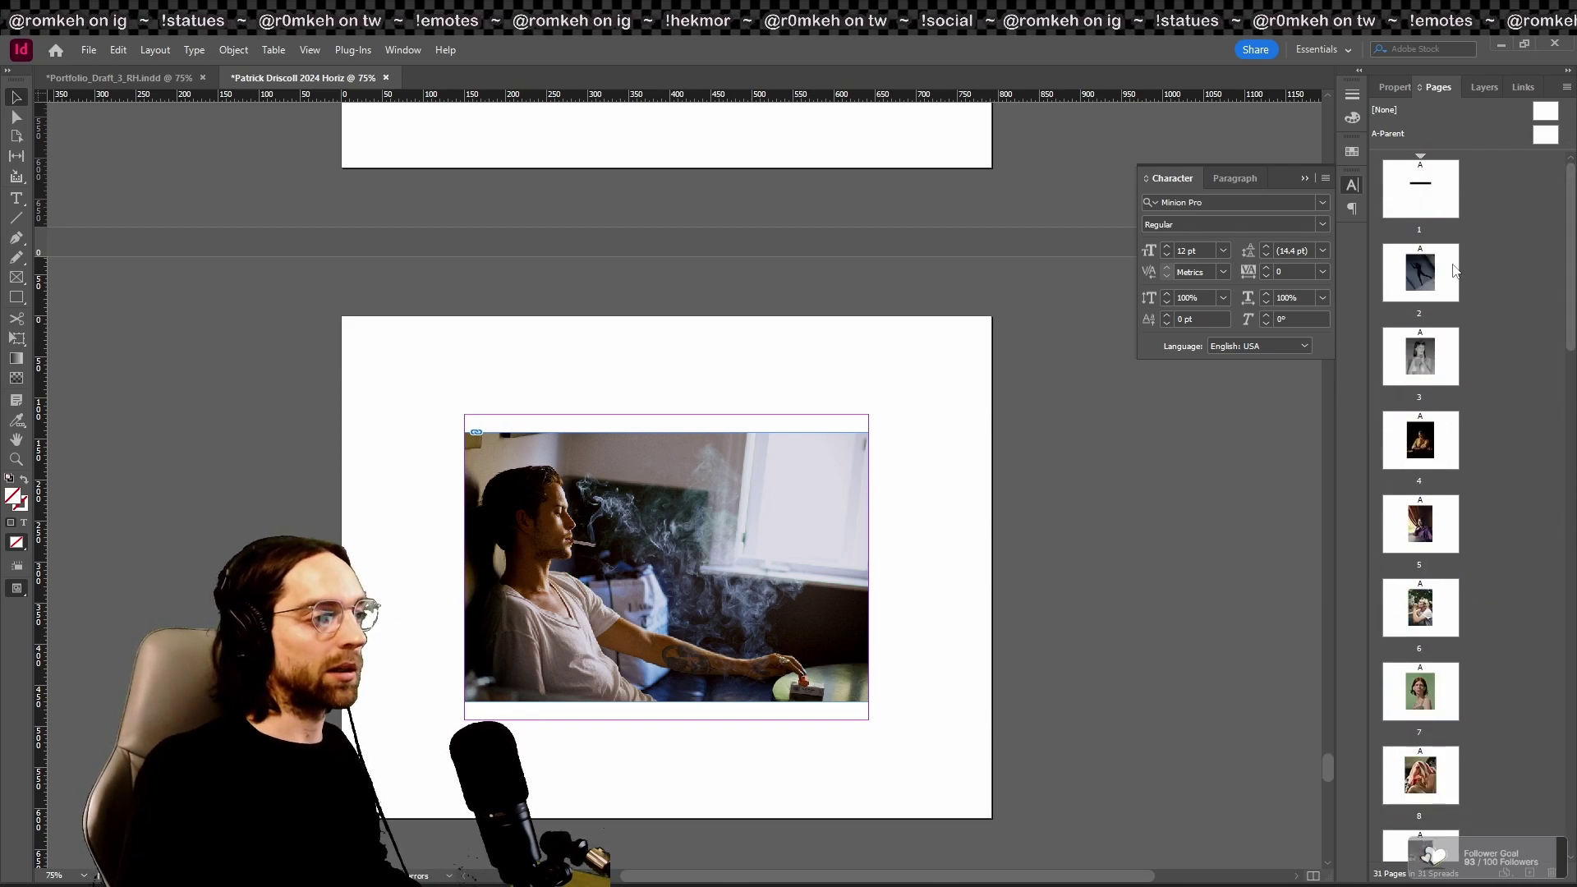
double_click(1424, 295)
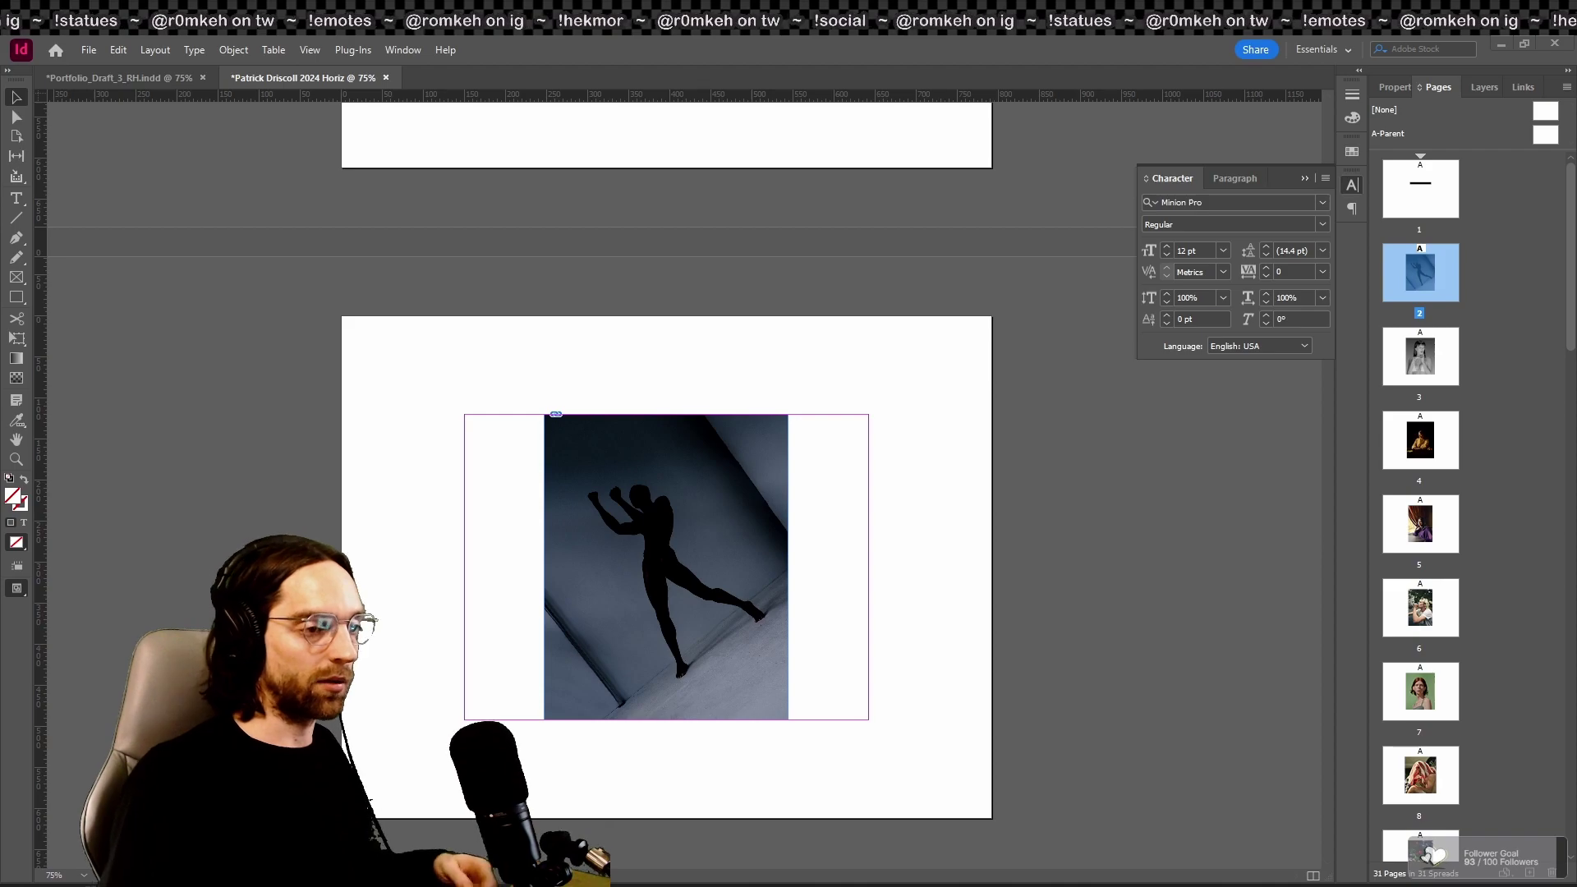
double_click(1429, 355)
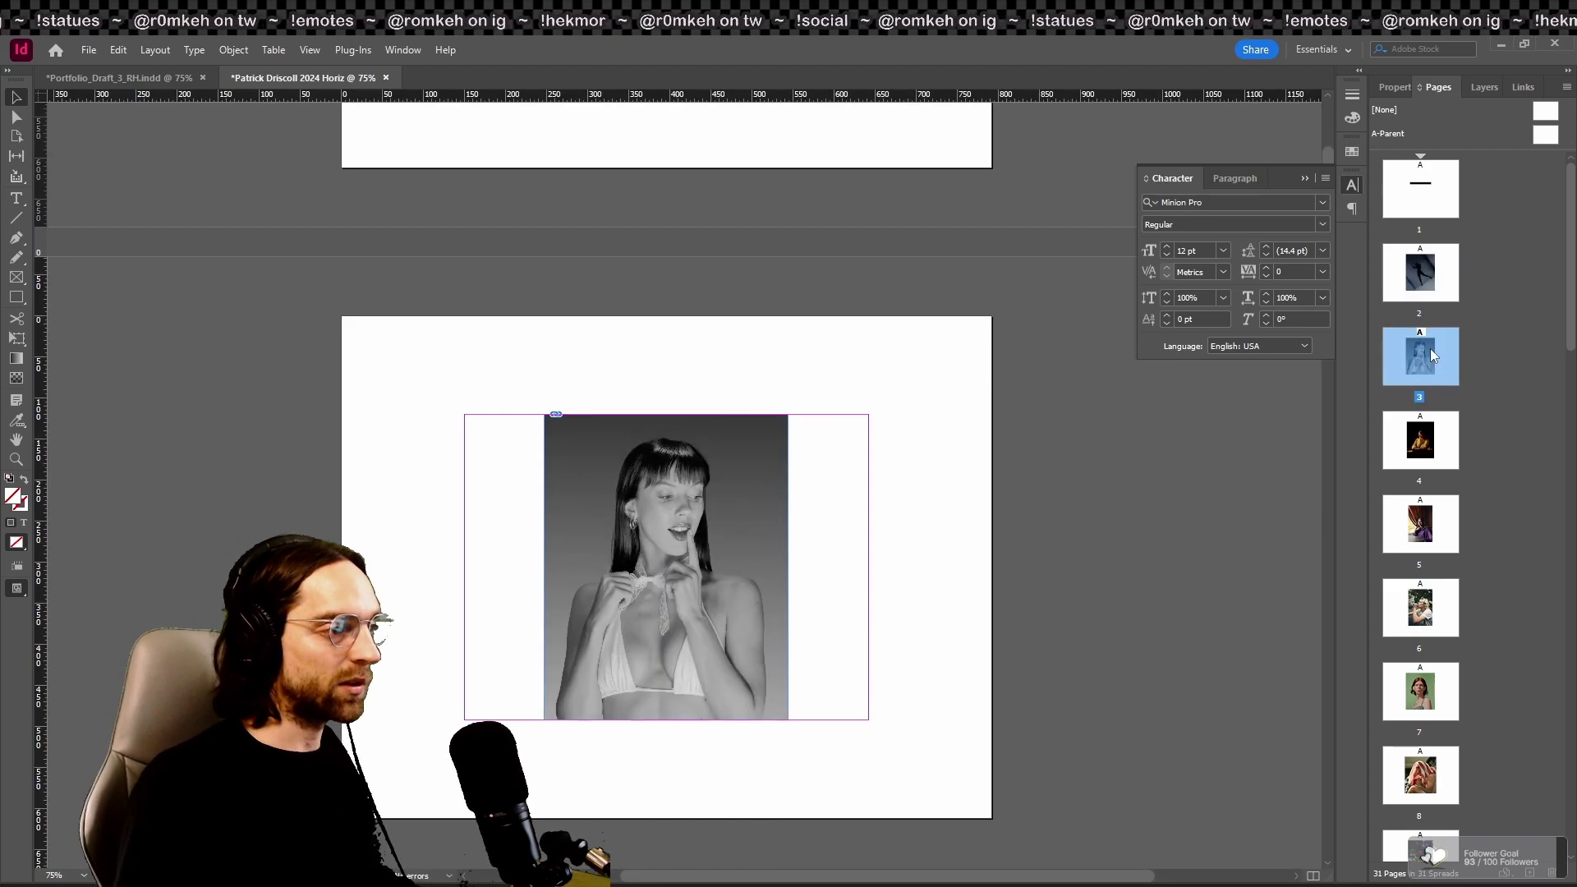
scroll(1145, 560, "down", 1)
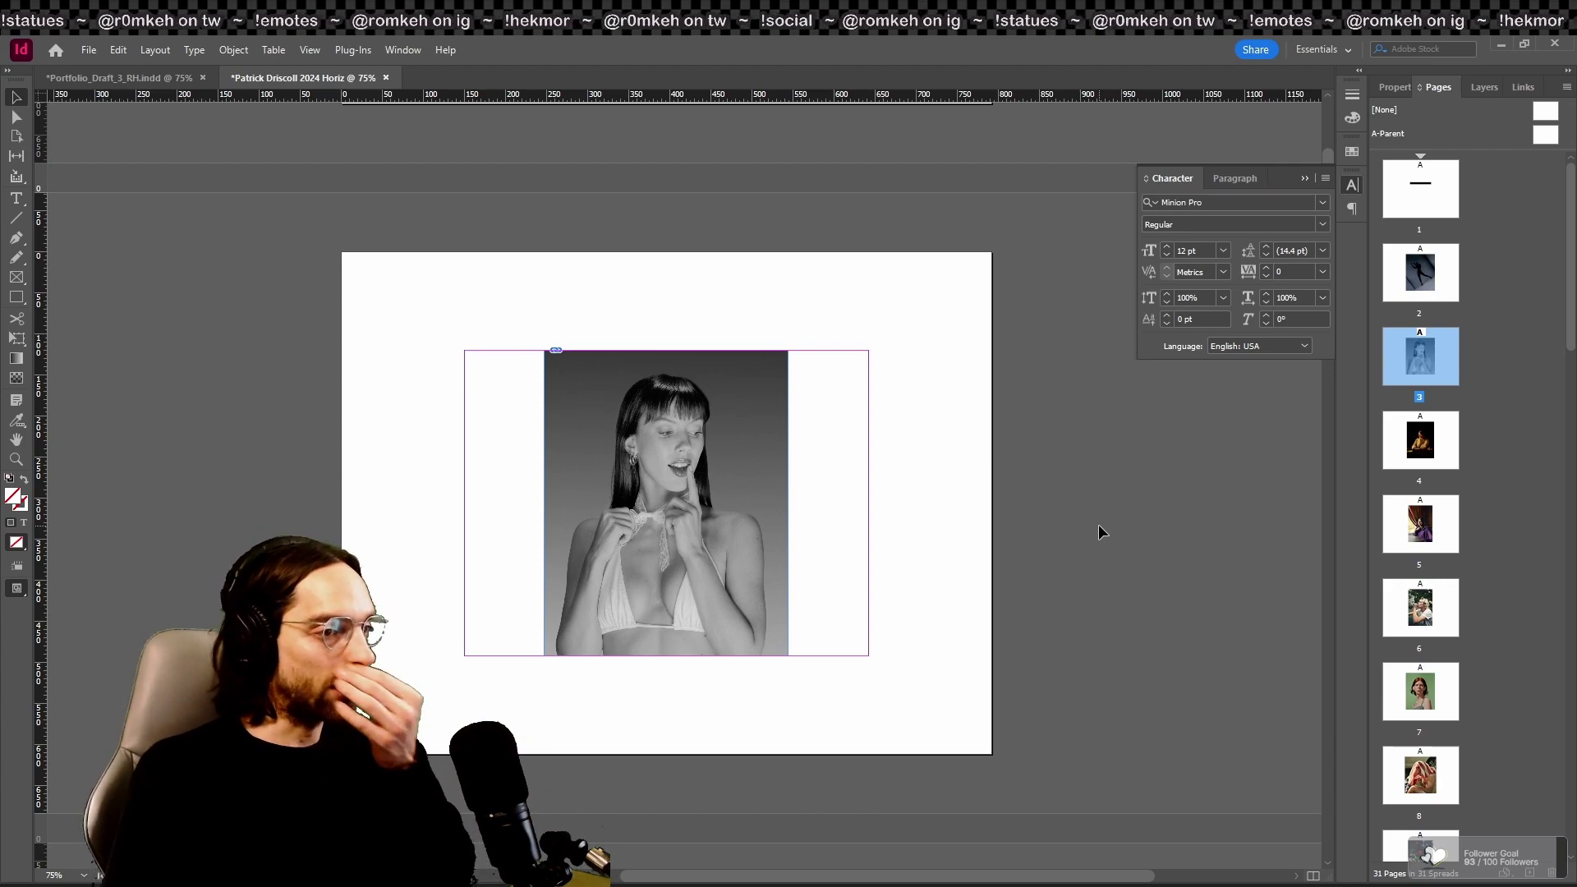
scroll(985, 485, "up", 10)
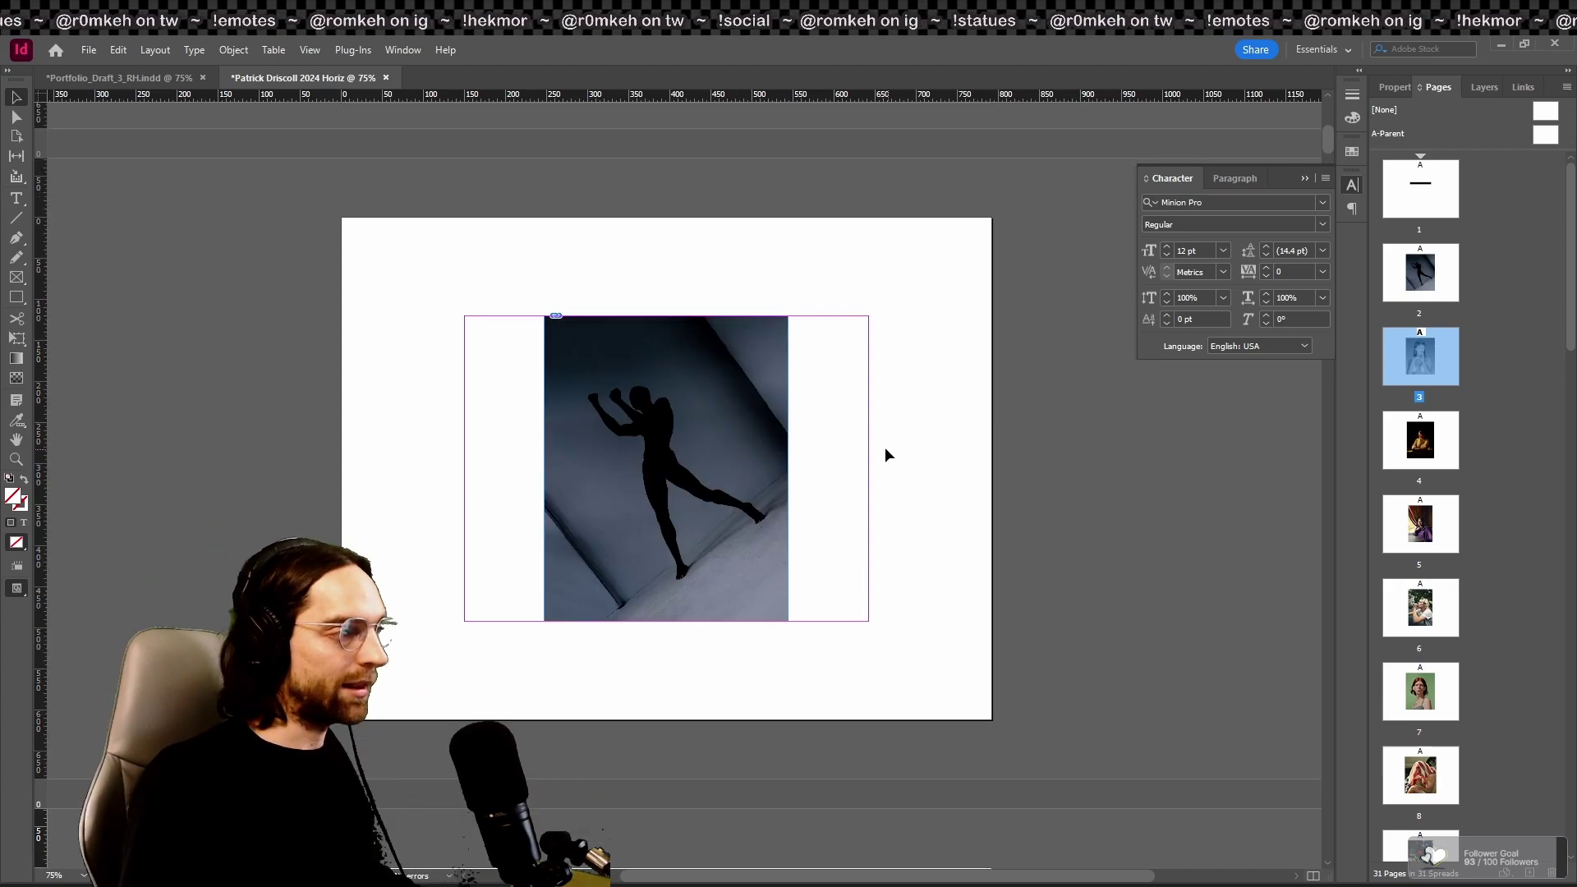
scroll(593, 460, "down", 2)
scroll(593, 460, "down", 6)
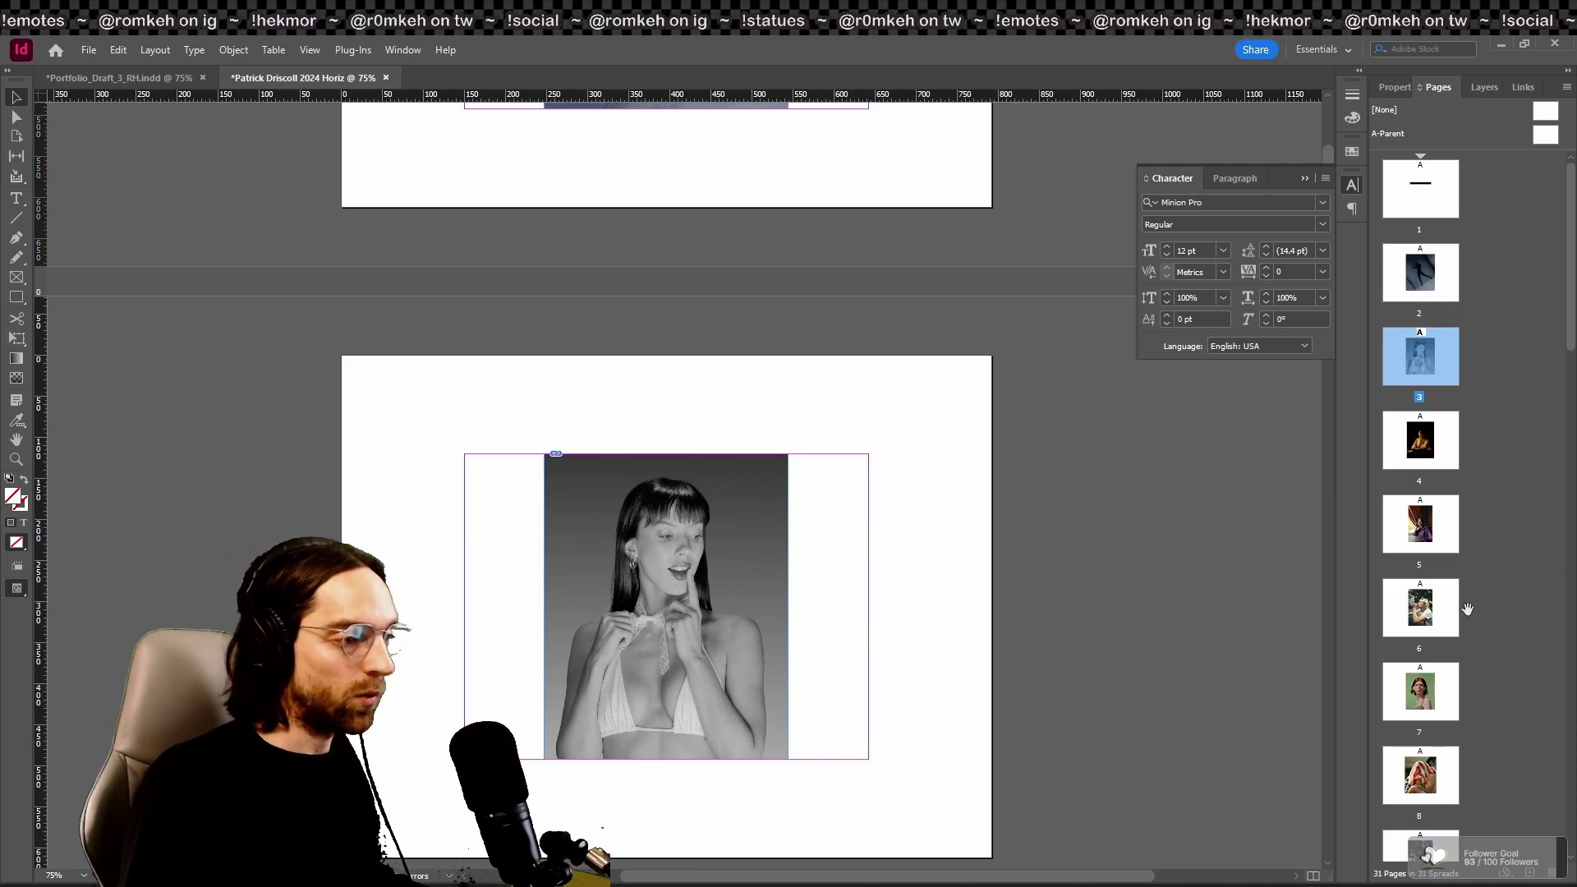
left_click_drag(1387, 273, 1408, 271)
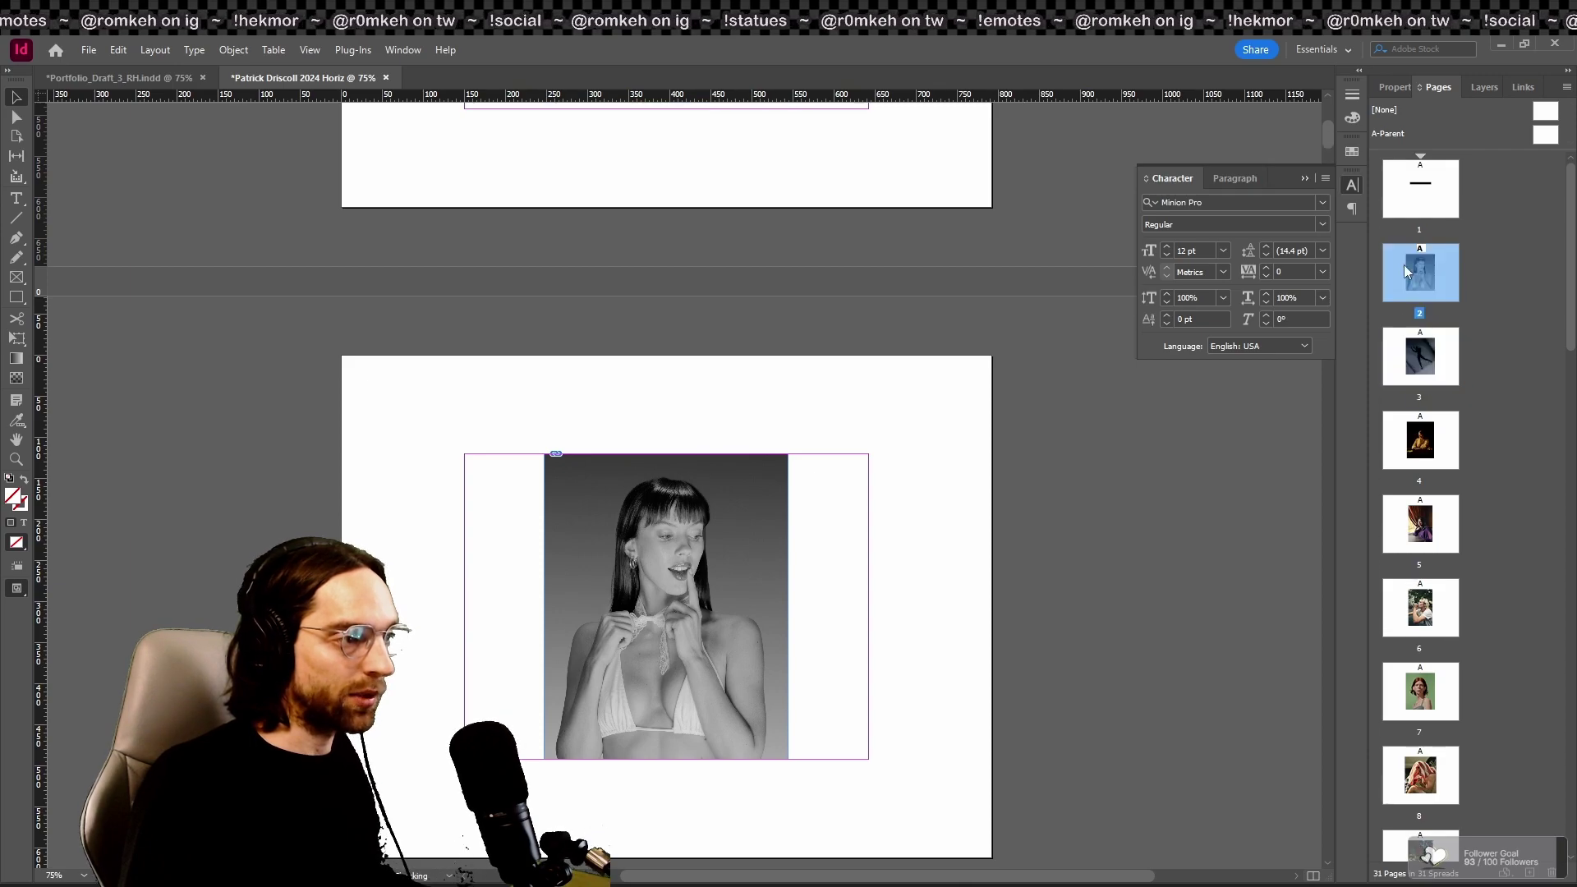
Step: Move the green-background photo page and page 8's photo up to position 4
left_click(1420, 356)
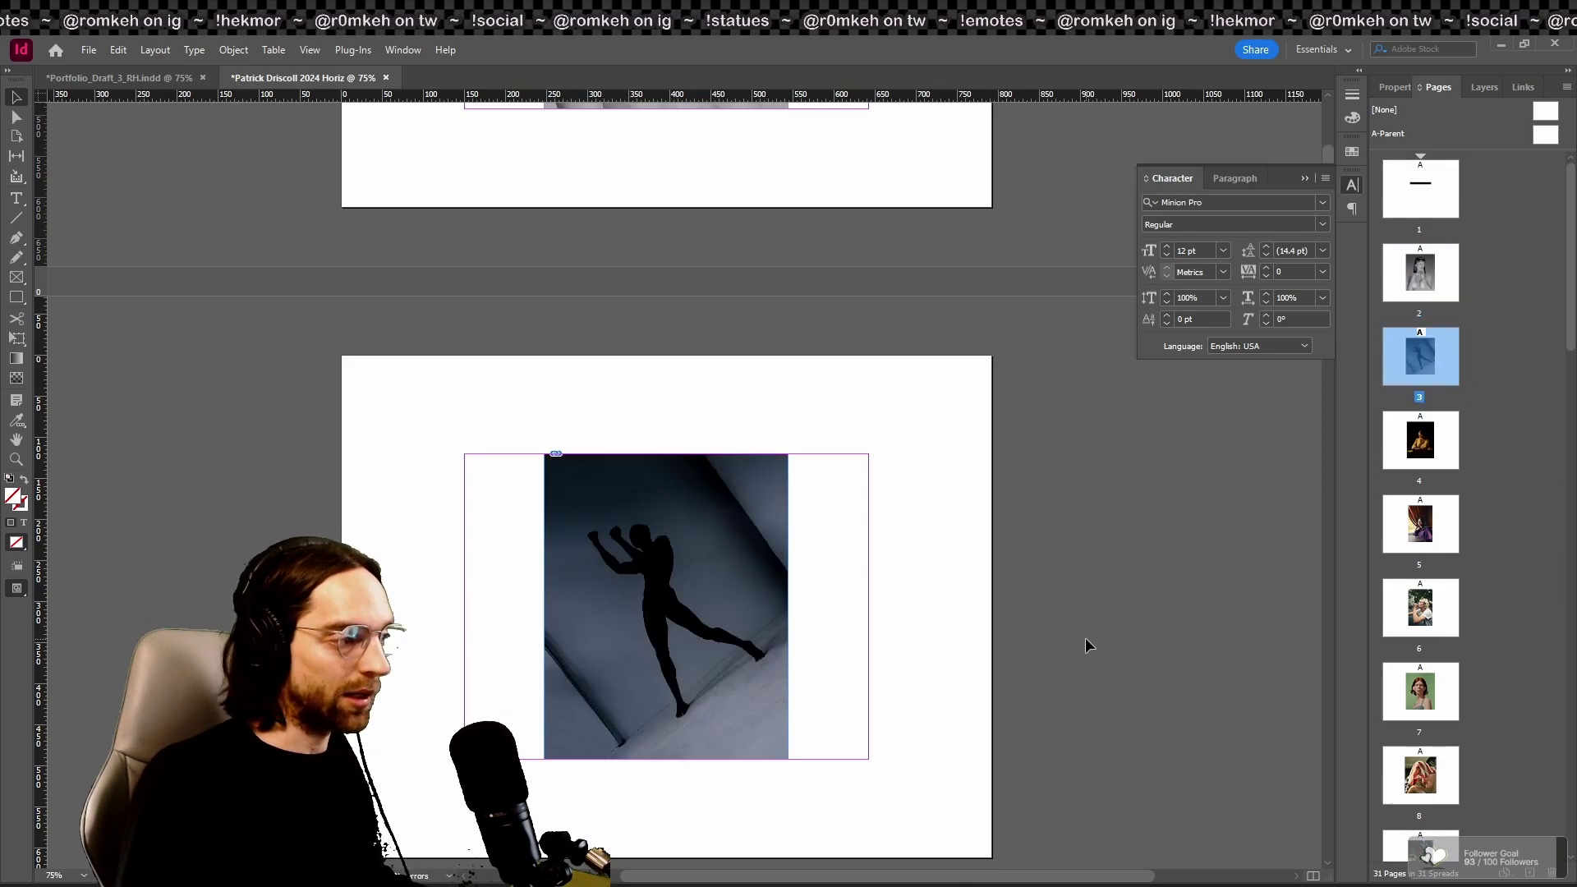
scroll(1087, 637, "up", 5)
scroll(1086, 637, "down", 3)
scroll(1086, 633, "down", 10)
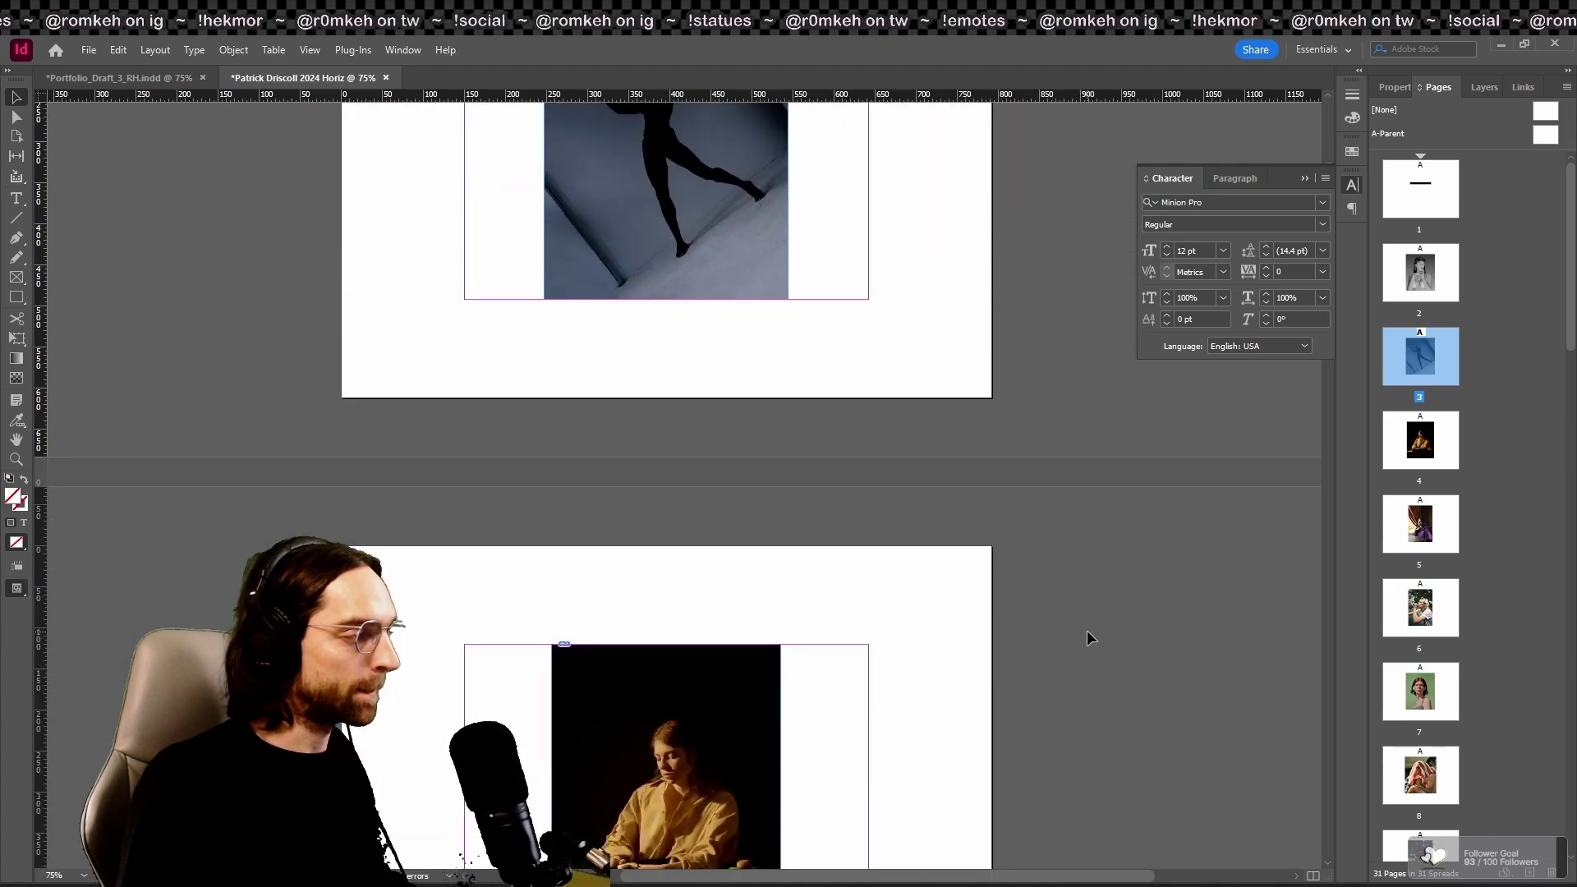
scroll(1406, 656, "down", 2)
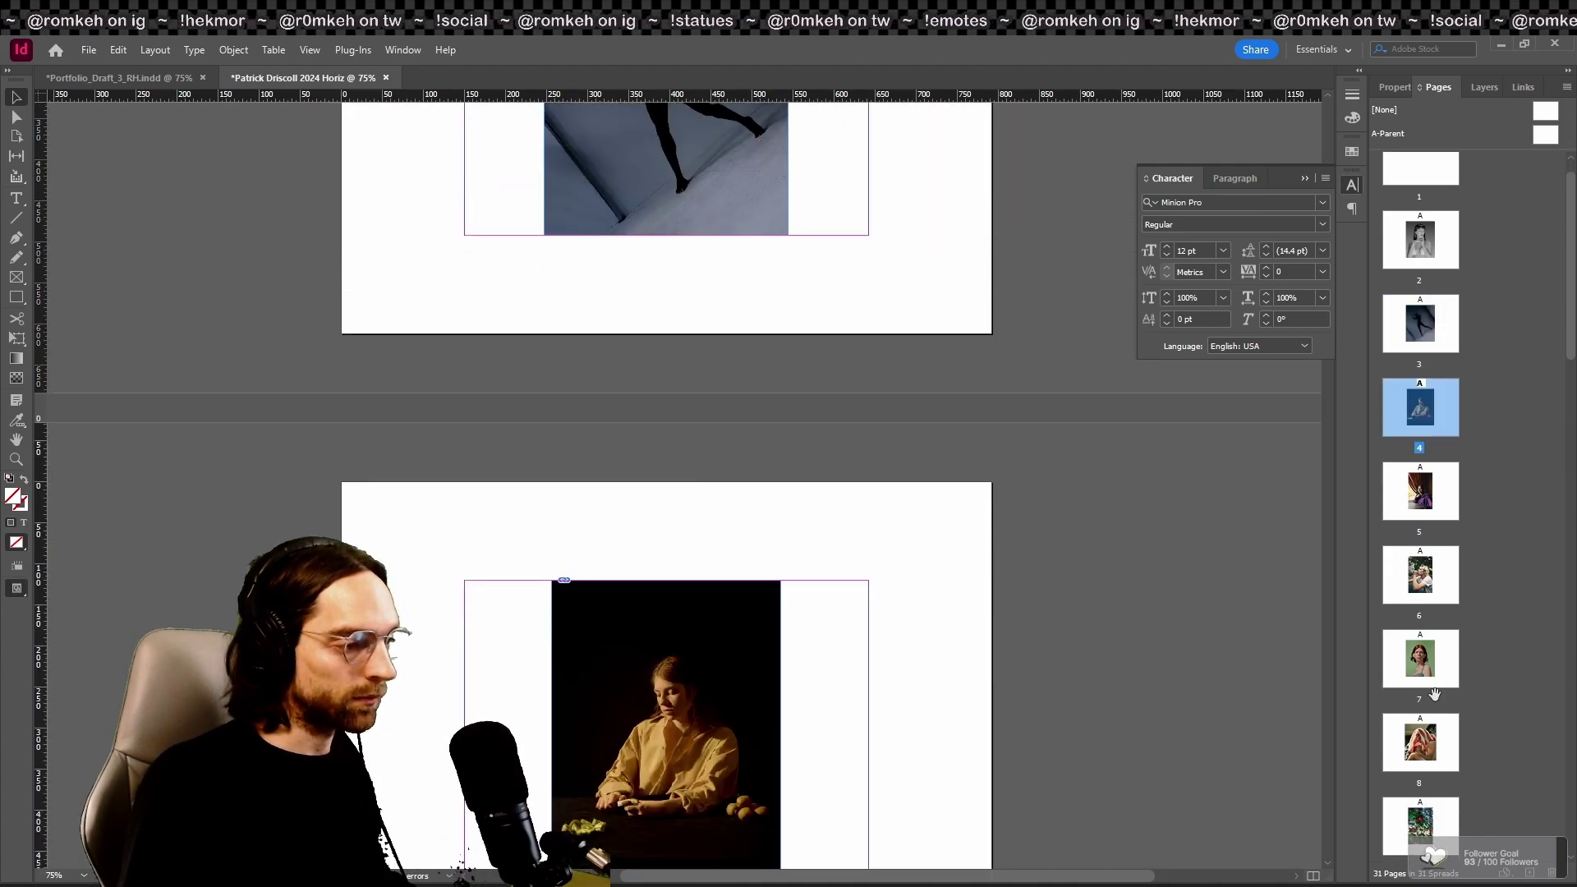
left_click_drag(1430, 680, 1406, 572)
left_click_drag(1392, 419, 1393, 421)
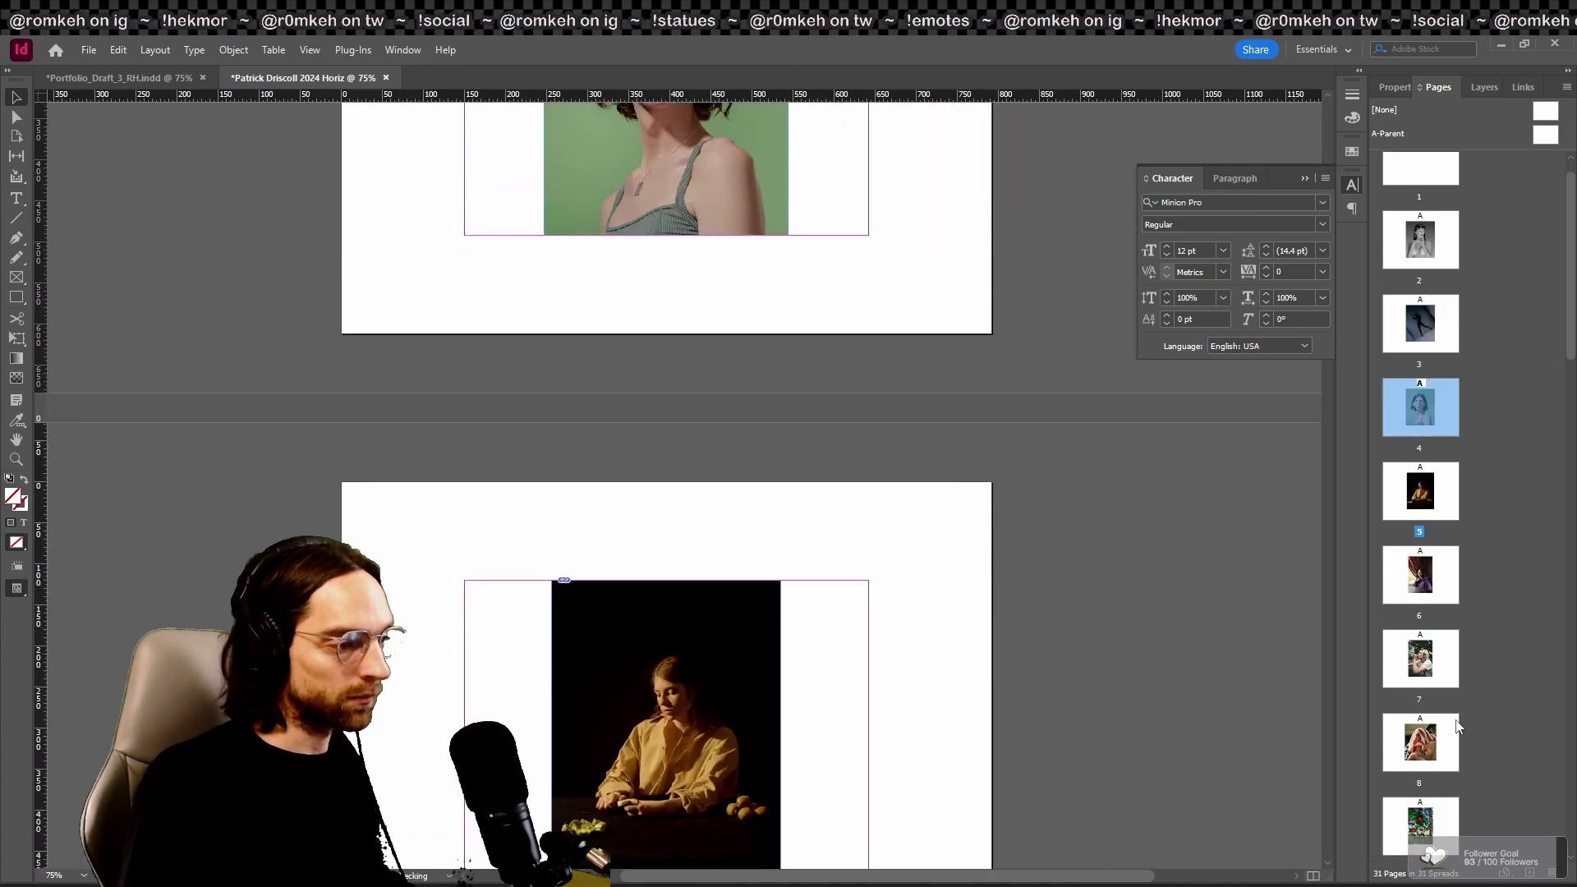
left_click_drag(1434, 762, 1422, 606)
left_click_drag(1396, 408, 1397, 409)
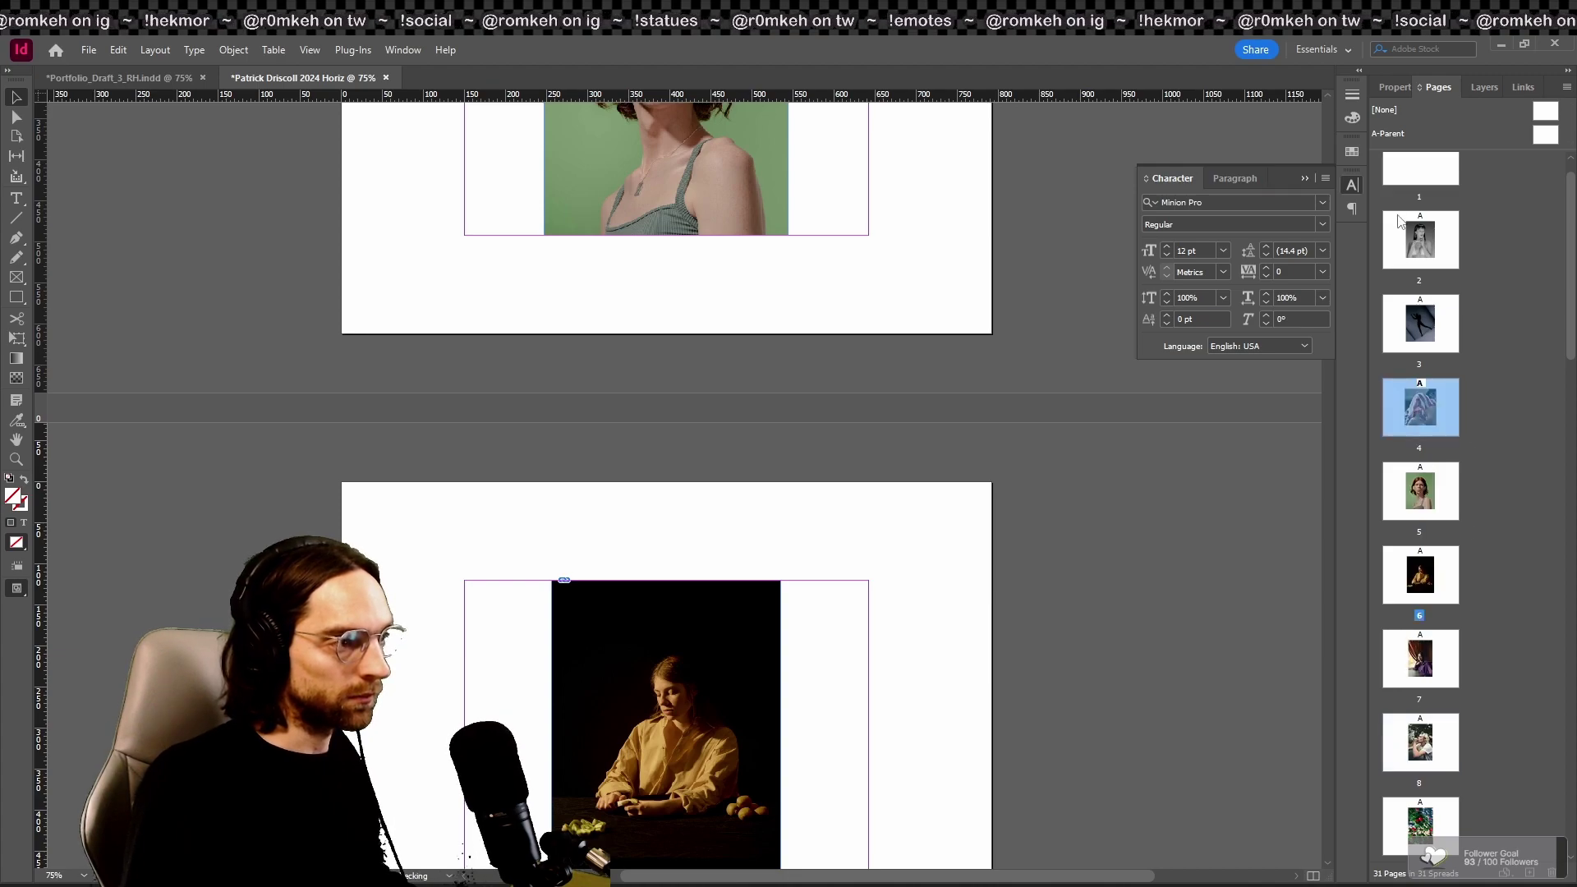
Step: Move page 12 up toward page 8 and page 19 down to become page 28
double_click(1426, 257)
scroll(967, 500, "down", 2)
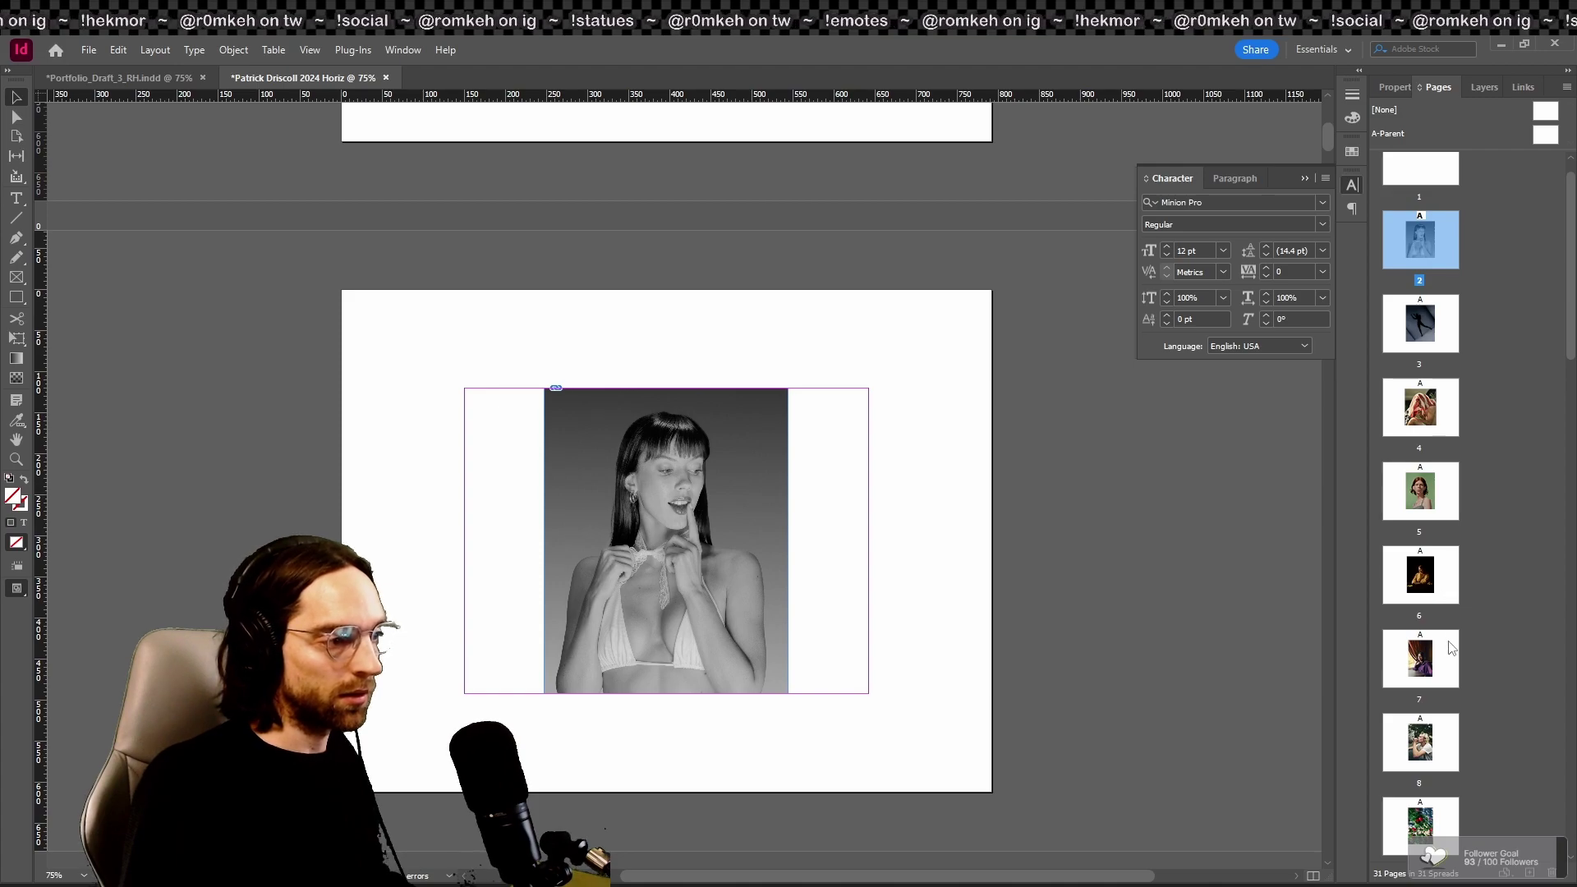
scroll(1437, 836, "down", 5)
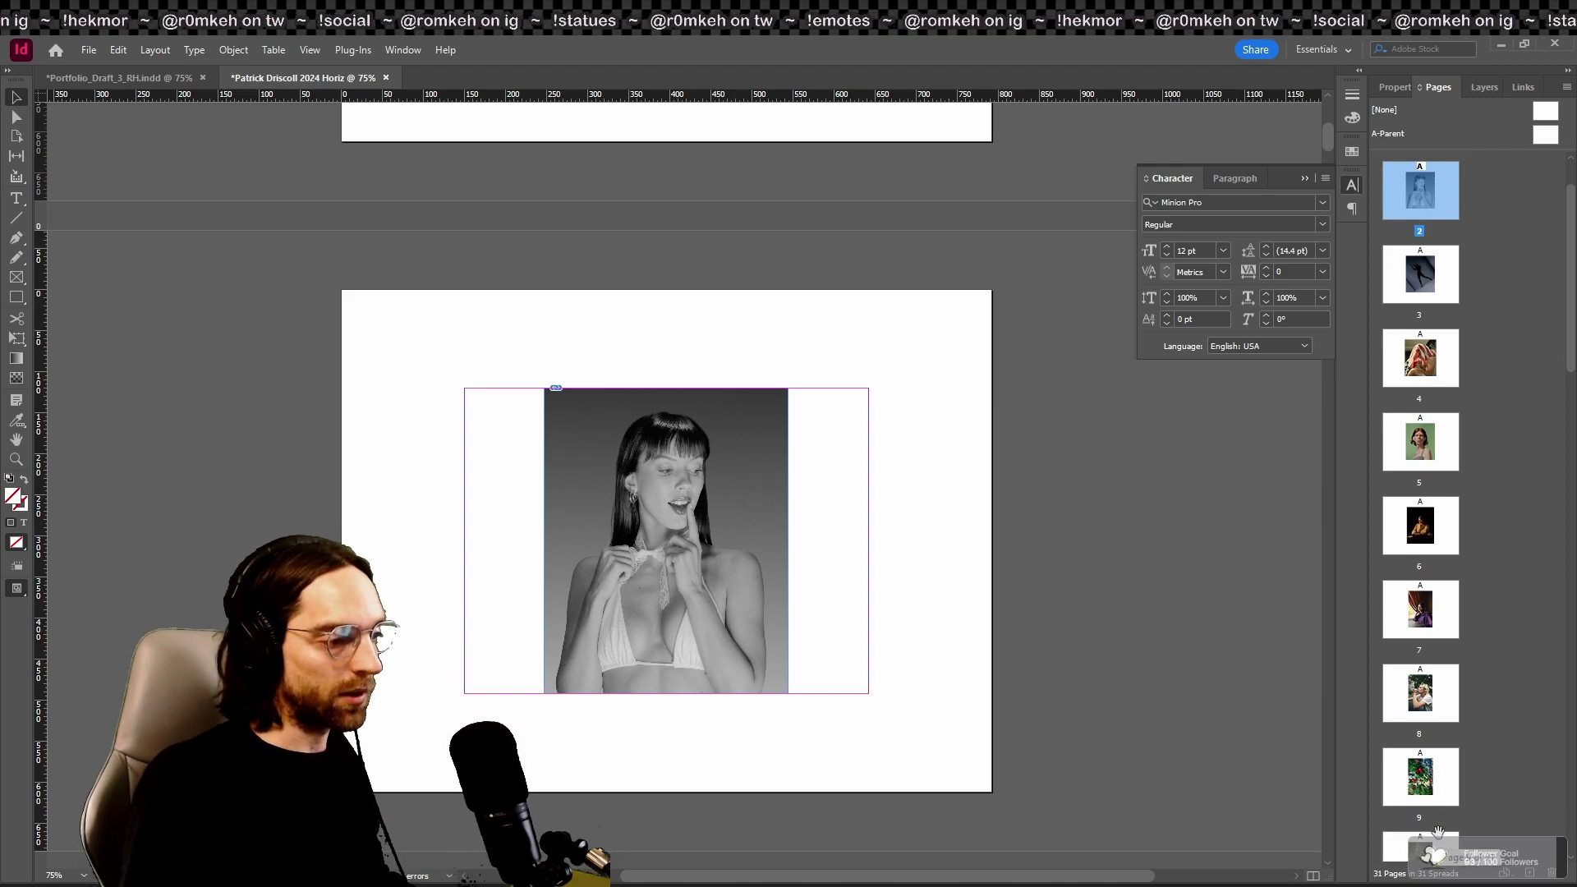
scroll(1462, 699, "down", 3)
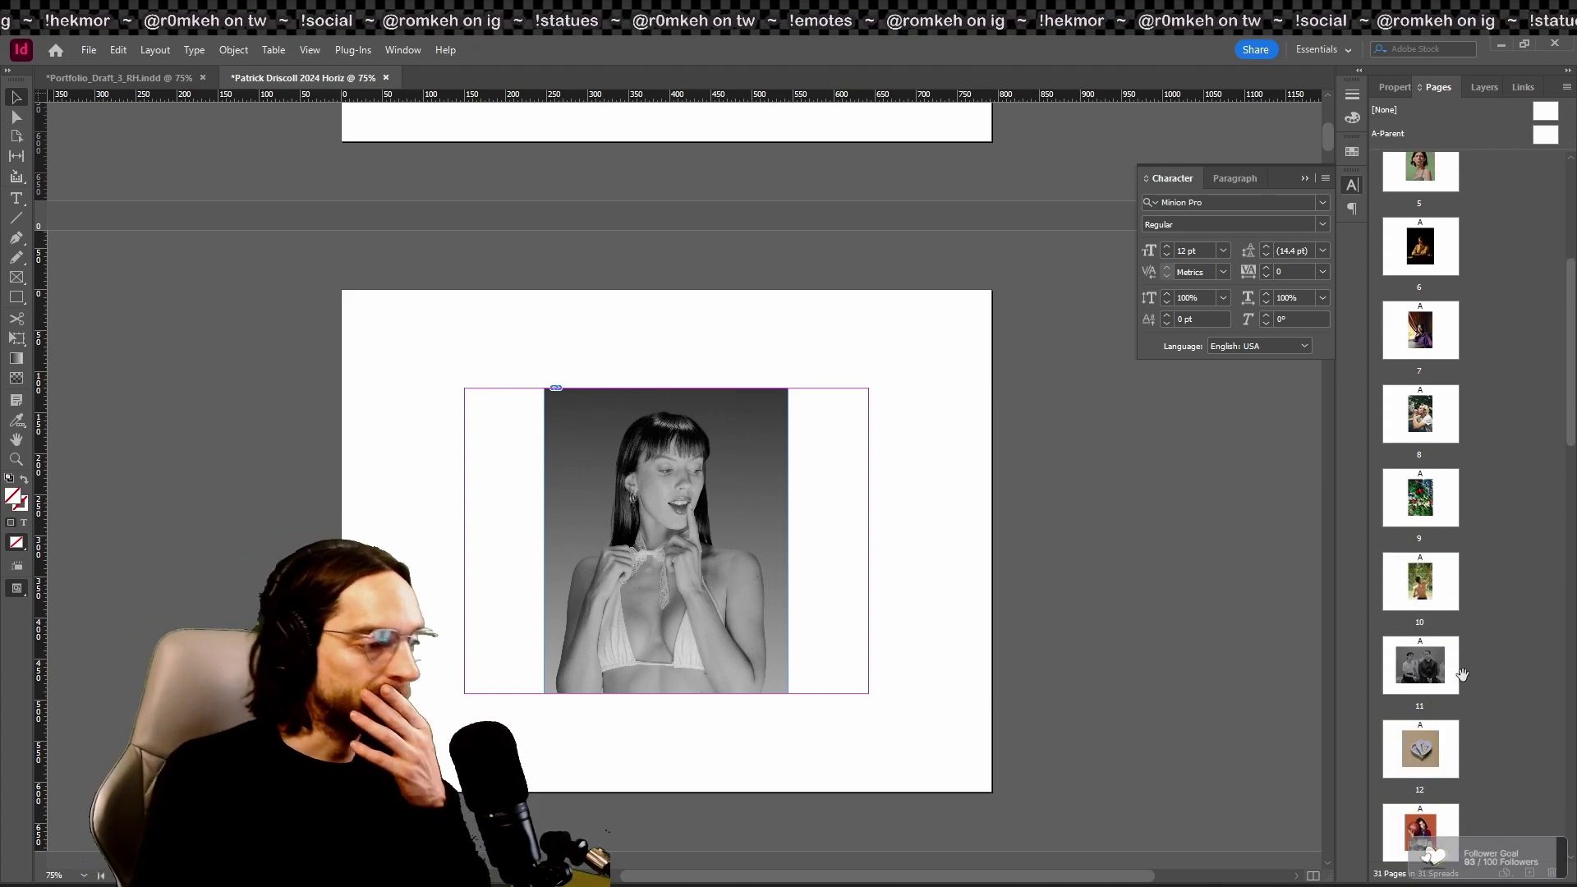
scroll(1484, 526, "down", 1)
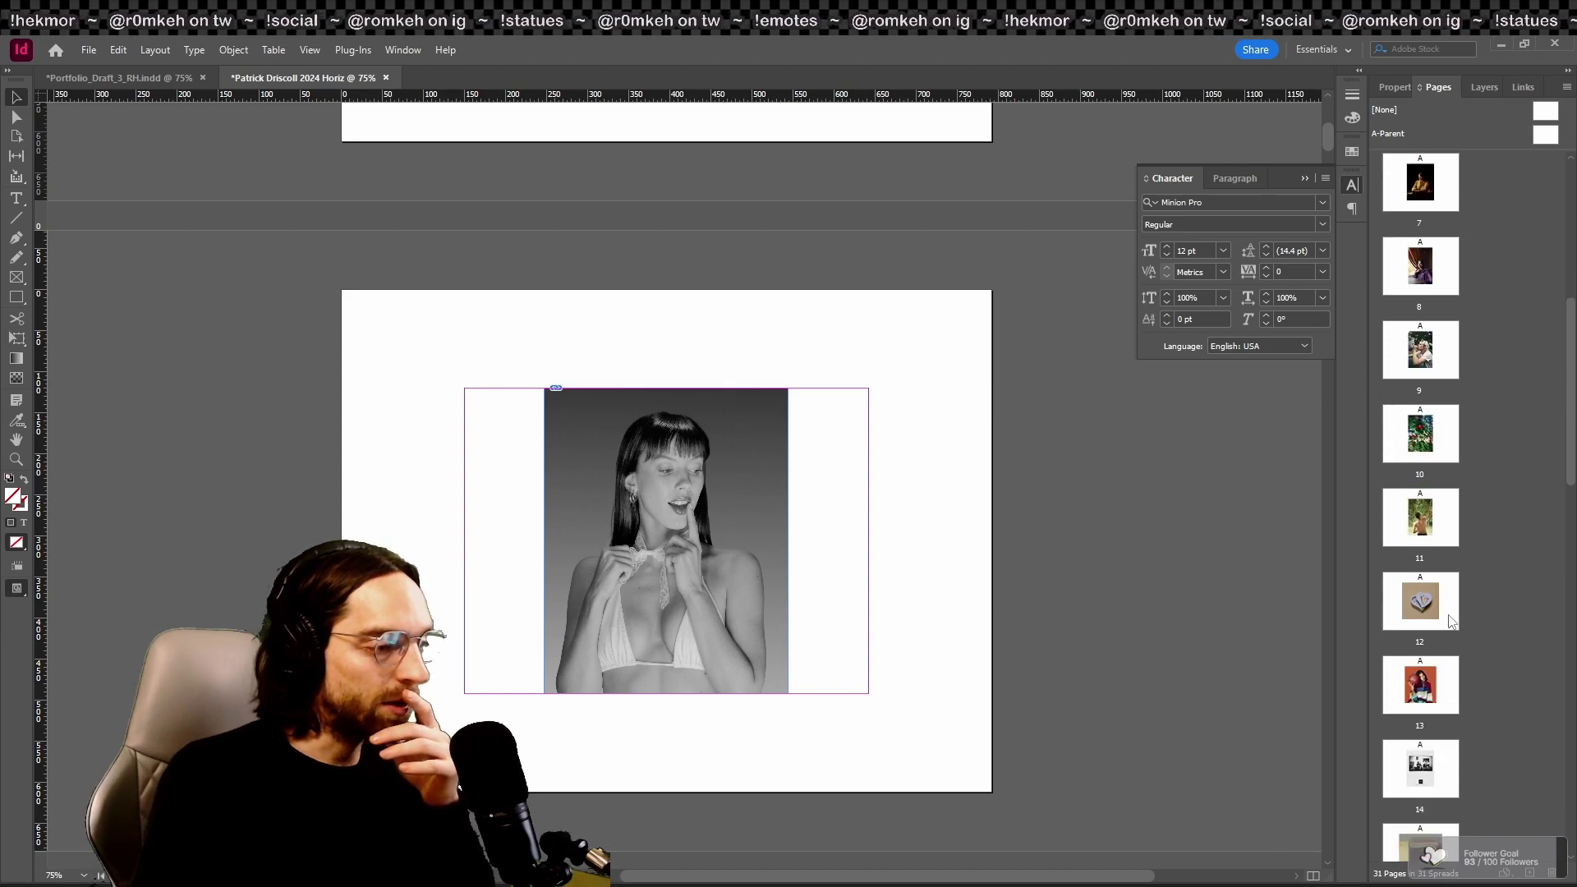
left_click_drag(1441, 622, 1392, 288)
left_click_drag(1379, 199, 1381, 201)
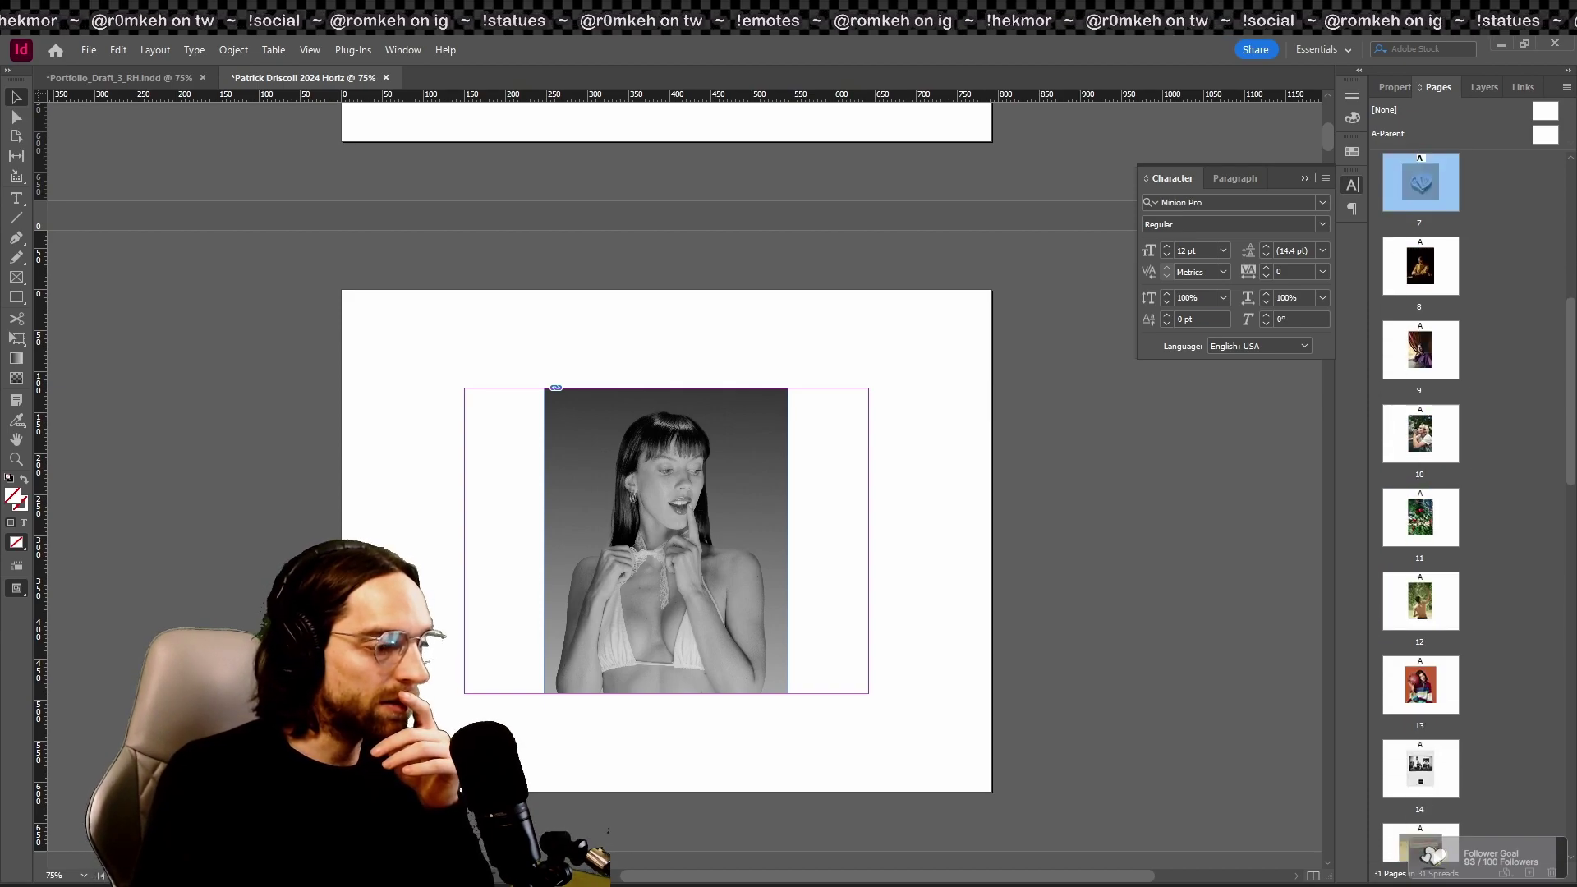
scroll(1469, 744, "down", 1)
mouse_move(1469, 744)
left_mouse_down()
mouse_move(1470, 766)
mouse_move(1442, 750)
left_mouse_up()
scroll(1469, 749, "down", 2)
scroll(1466, 762, "down", 2)
scroll(1470, 731, "down", 5)
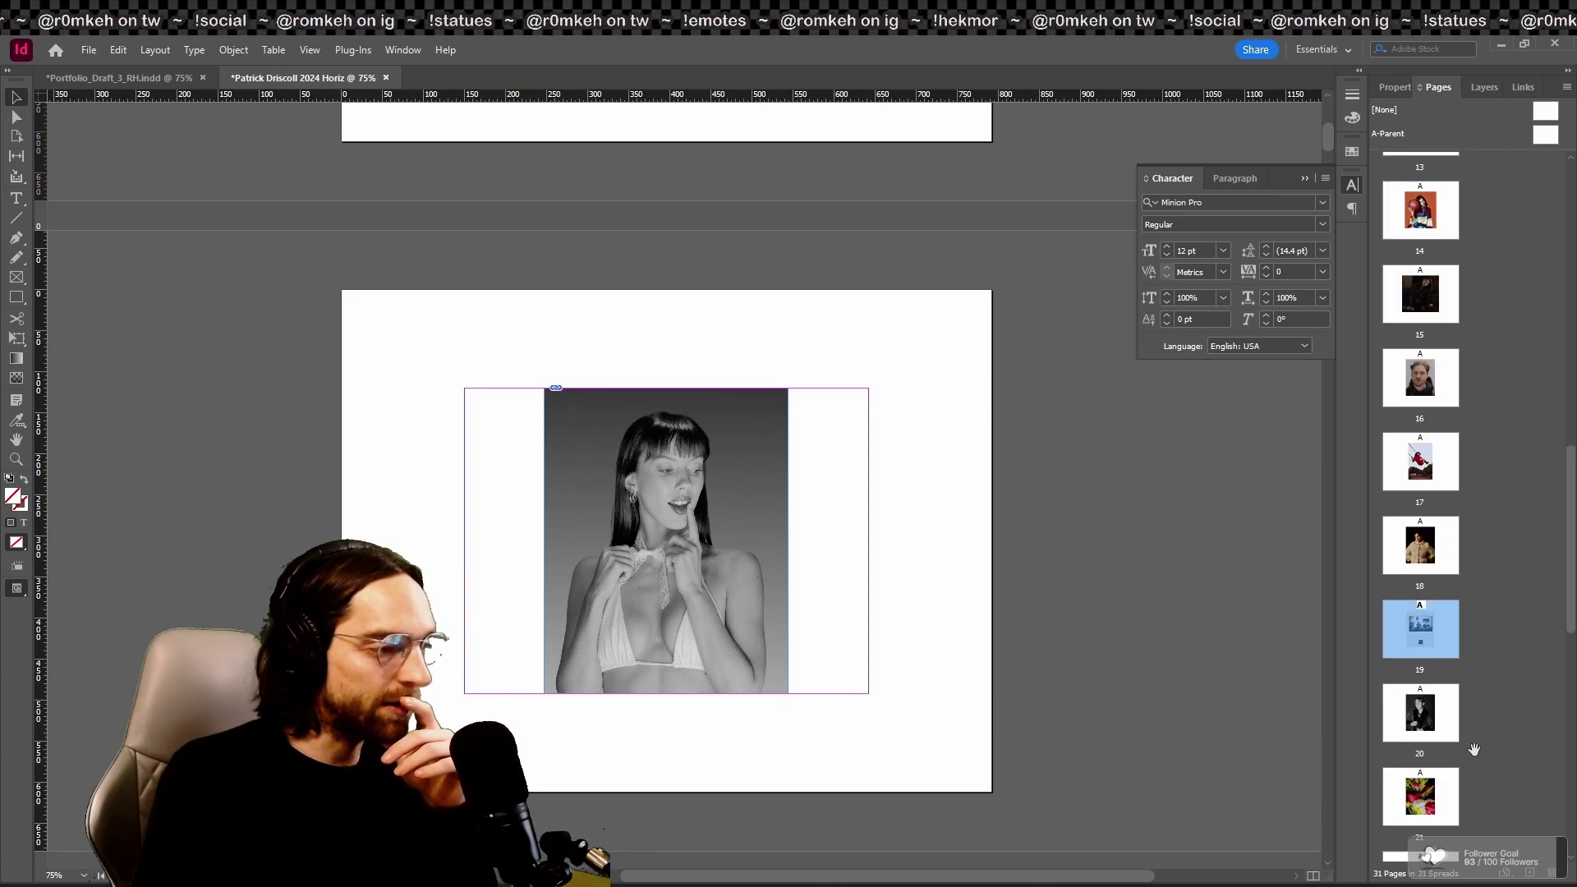
scroll(1482, 708, "down", 2)
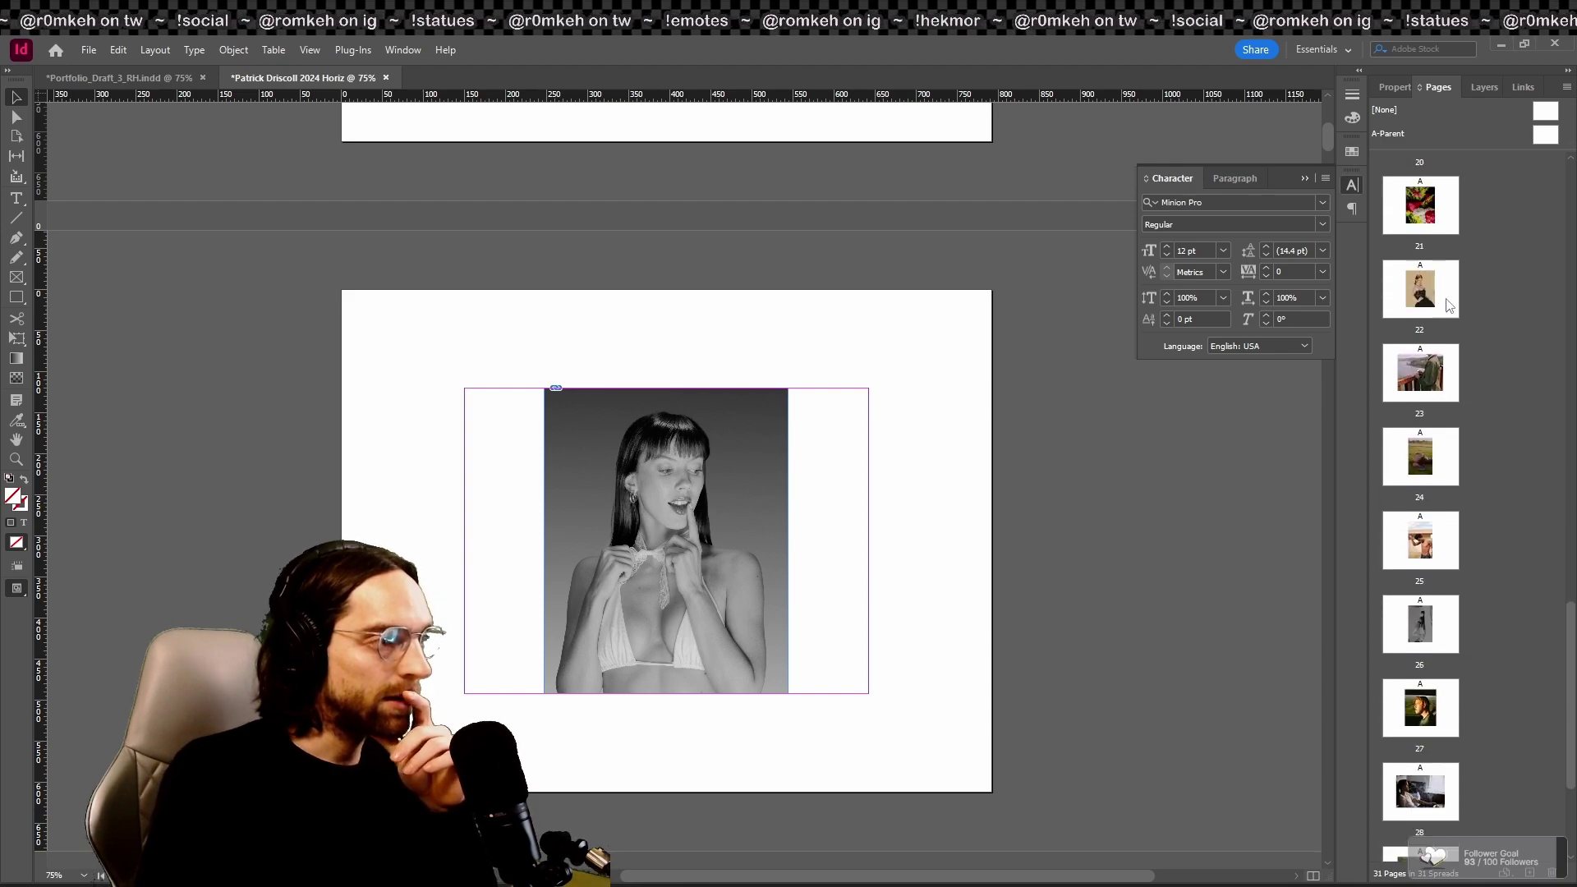
left_click_drag(1461, 787, 1491, 772)
scroll(1478, 739, "down", 1)
scroll(1474, 753, "down", 1)
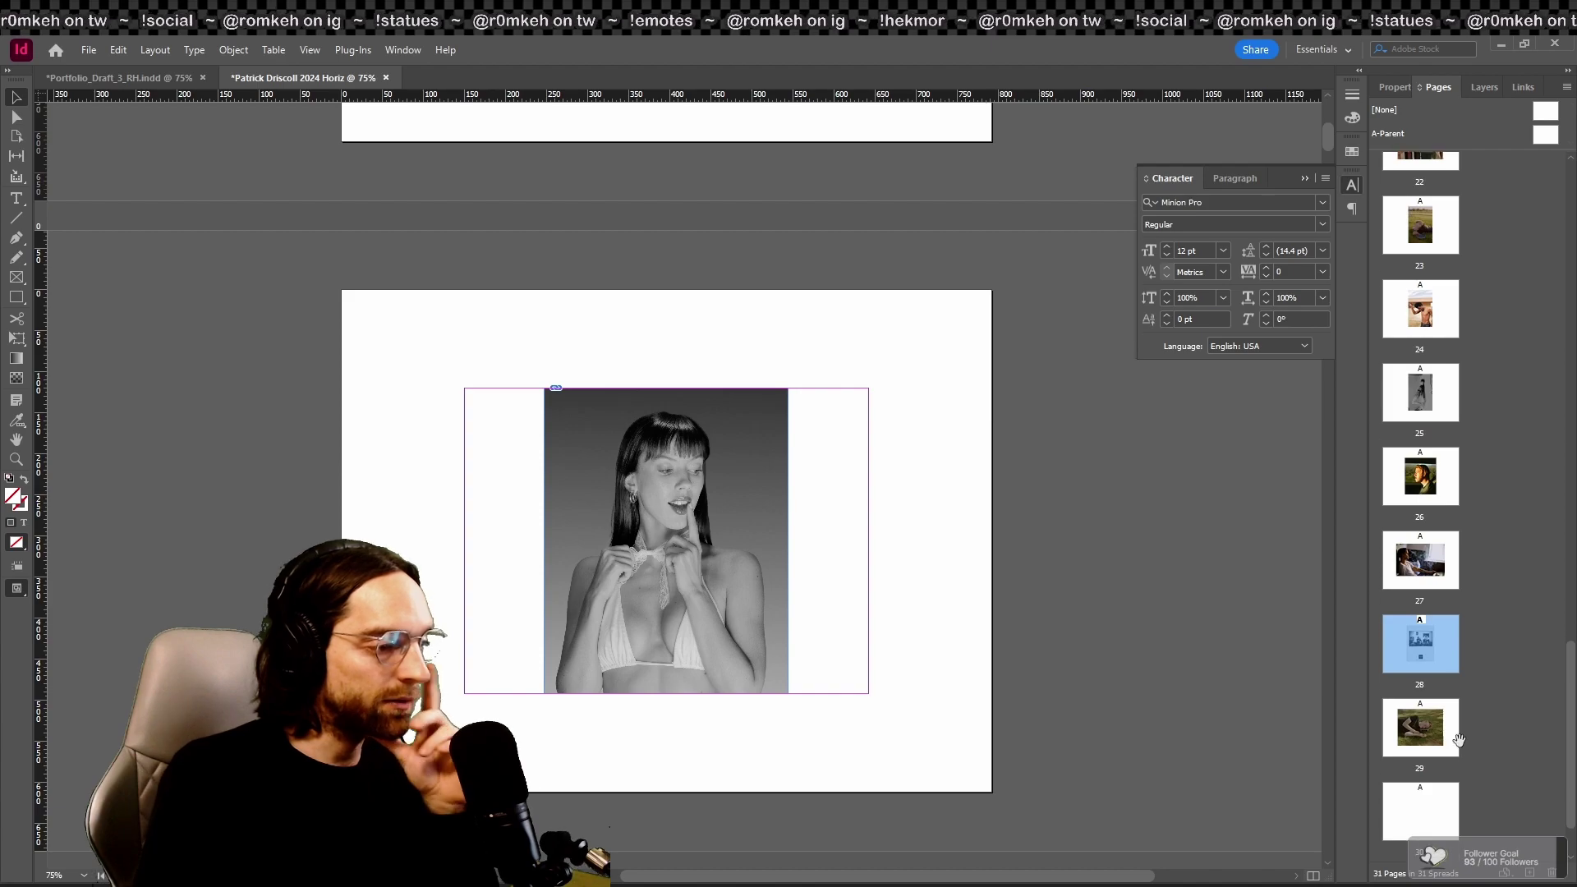
left_click_drag(1419, 643, 1420, 525)
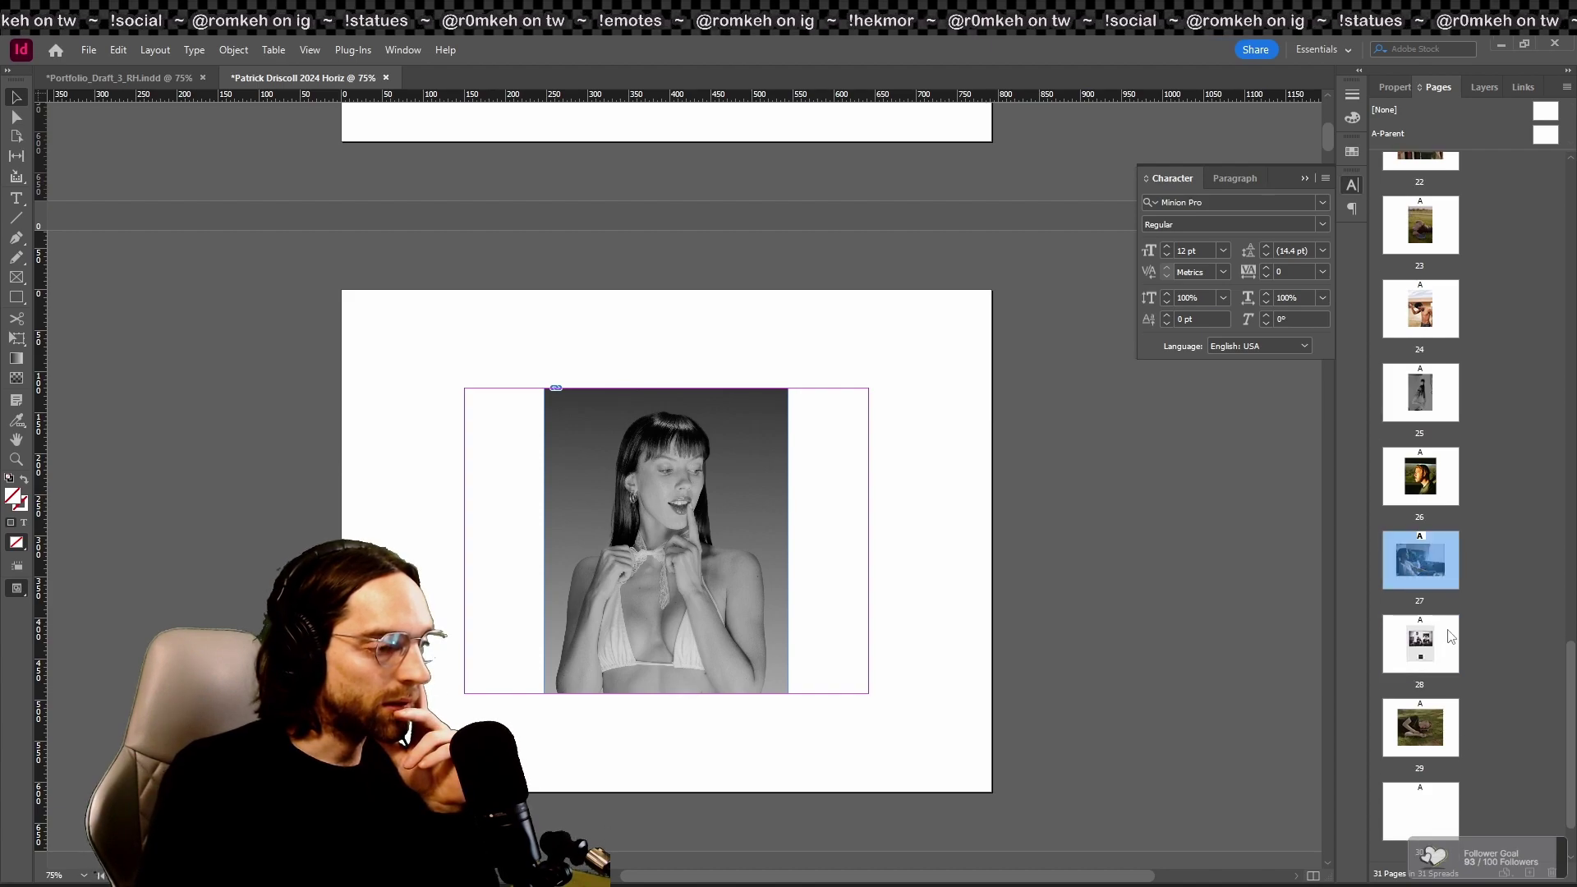
double_click(1420, 393)
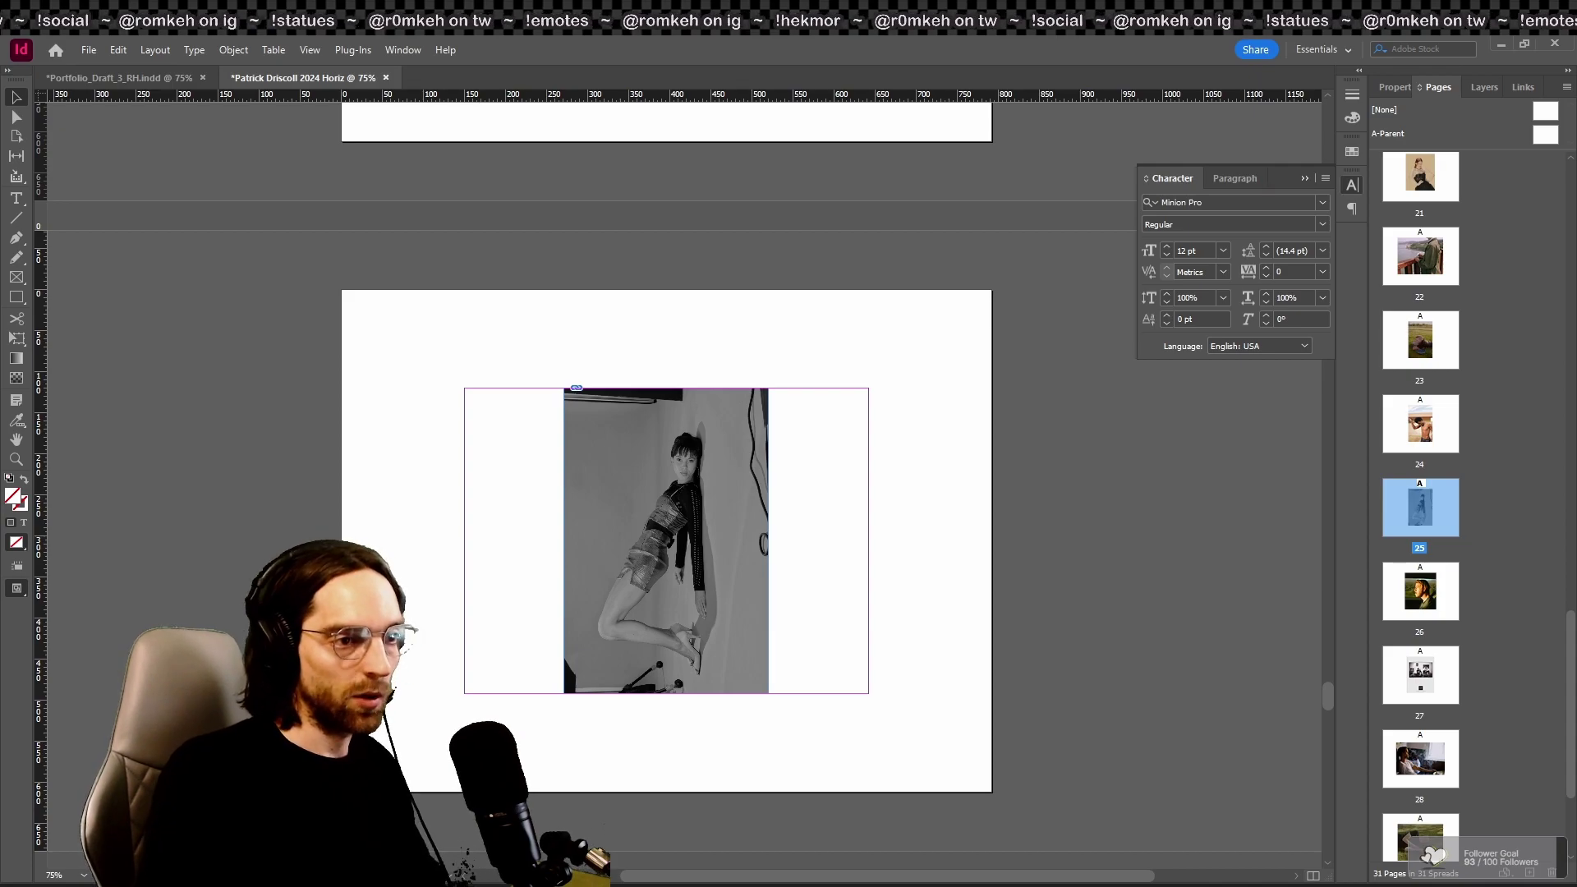
Step: Delete page 25 and two more unwanted pages near the end
key("Delete")
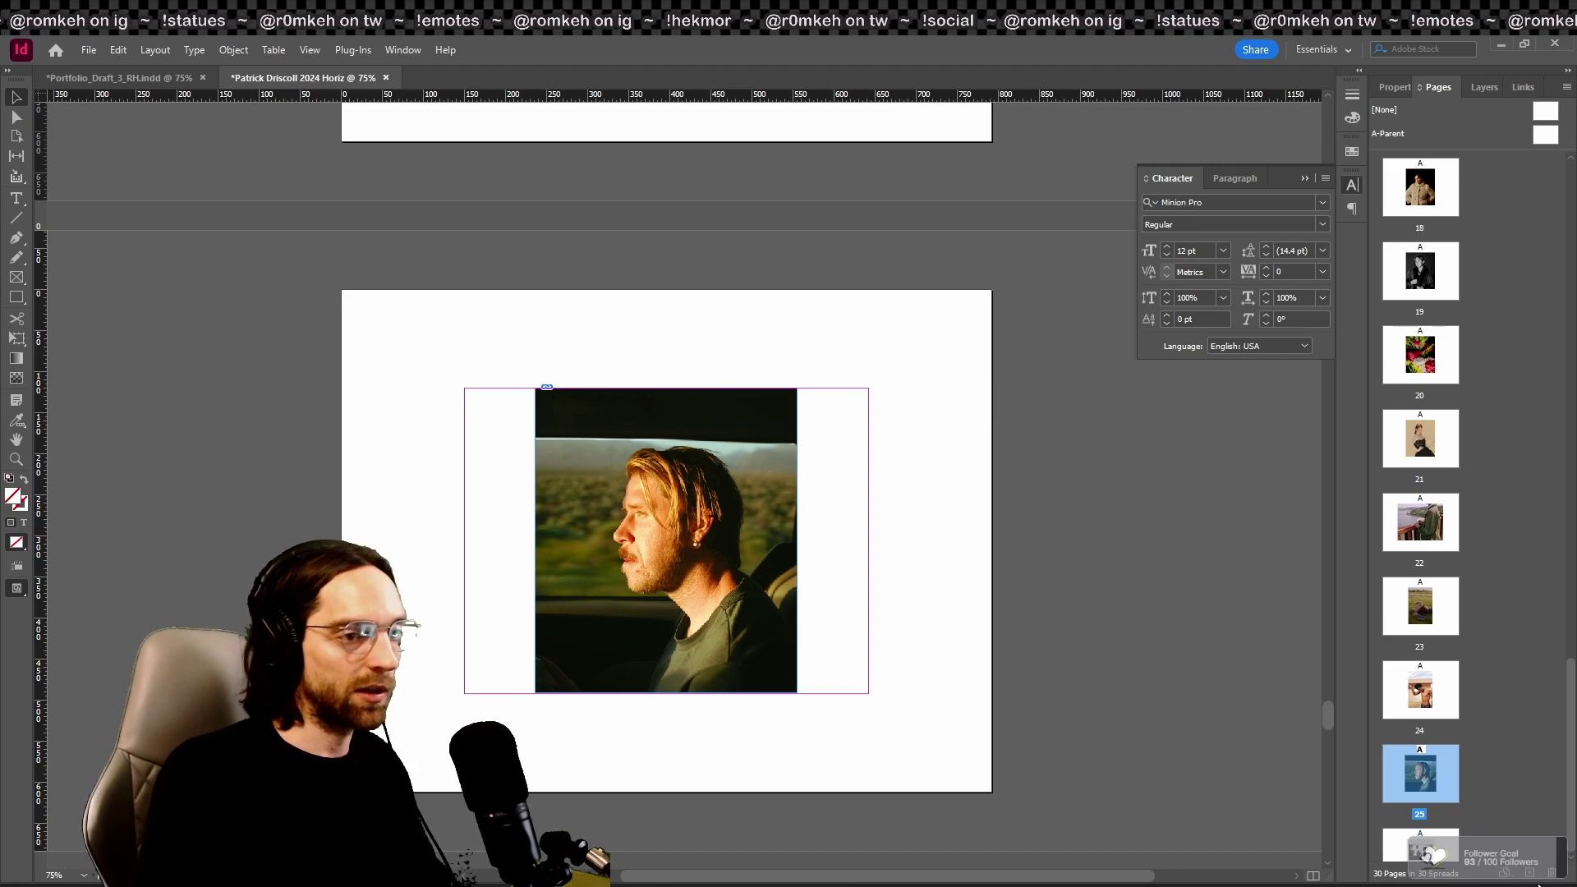
key("Delete")
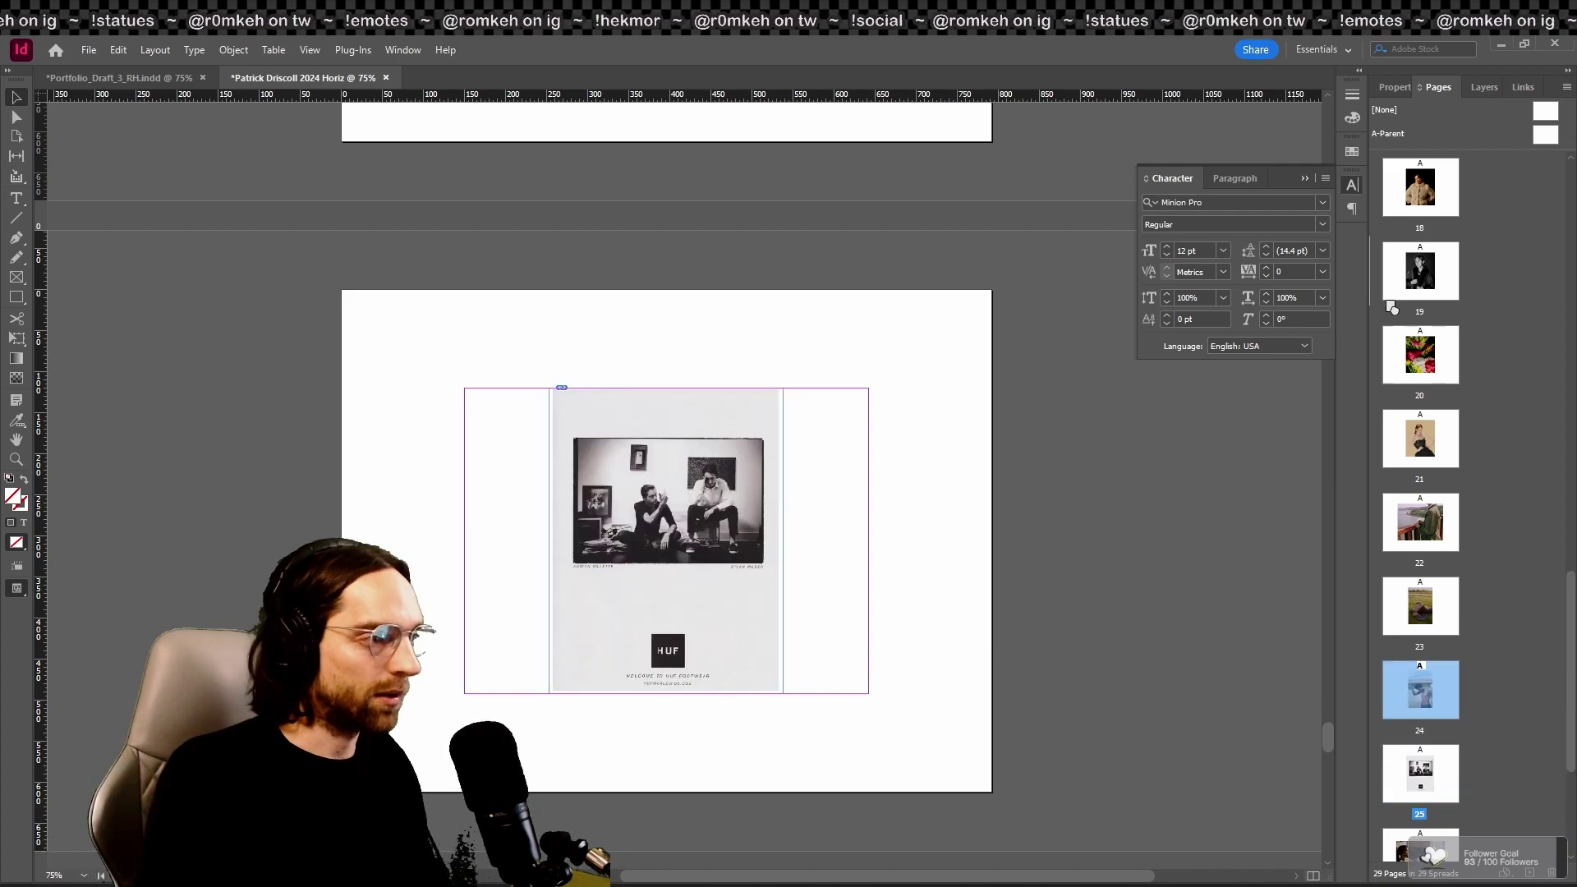
double_click(1410, 681)
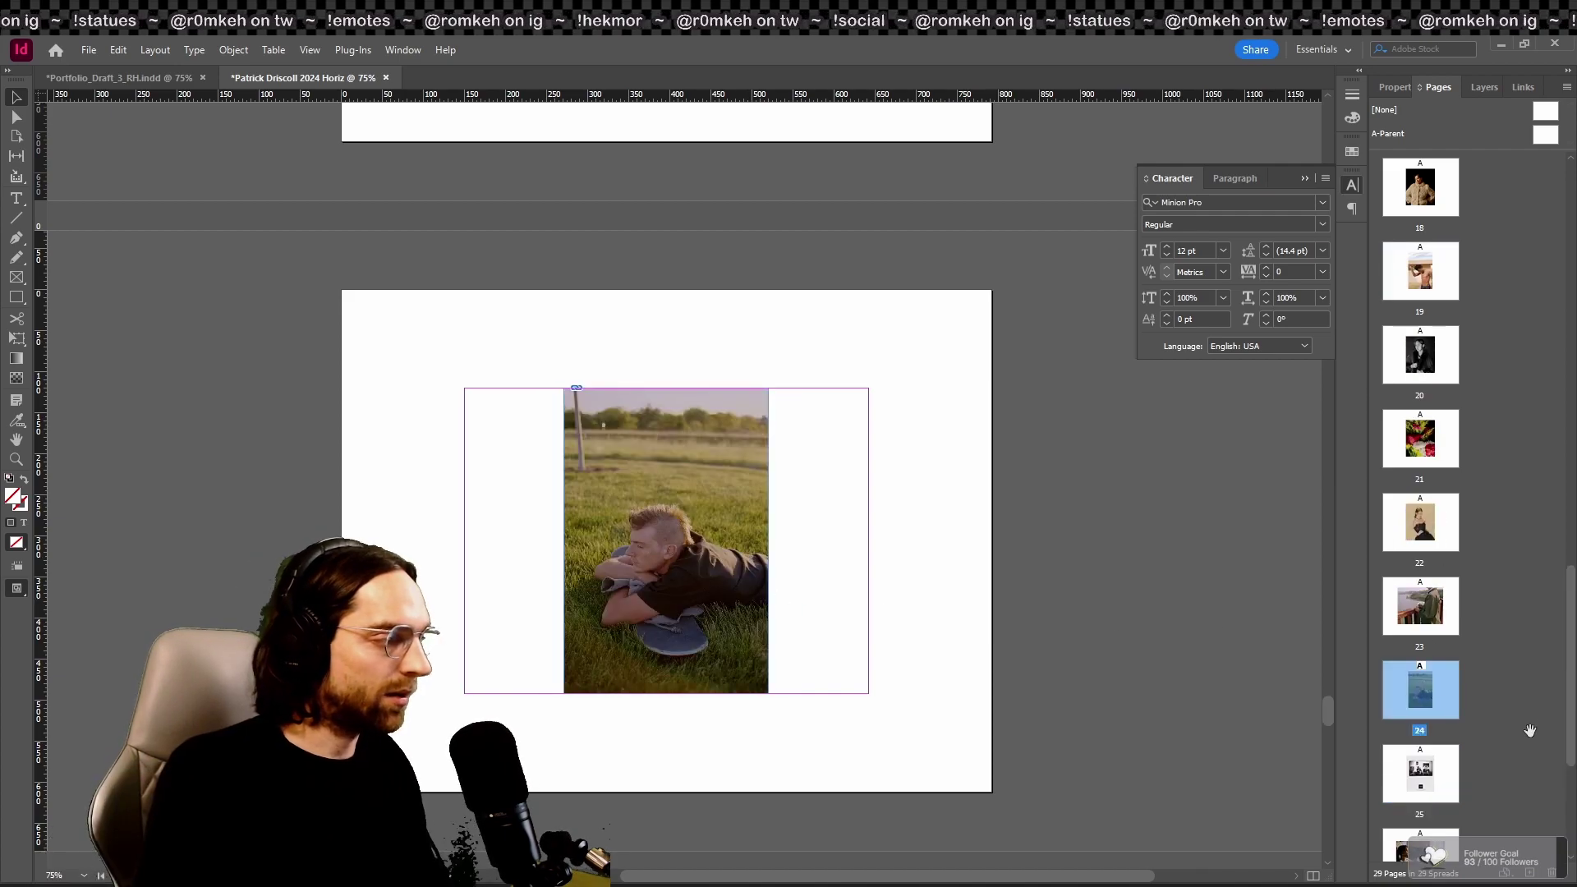
scroll(1094, 698, "down", 15)
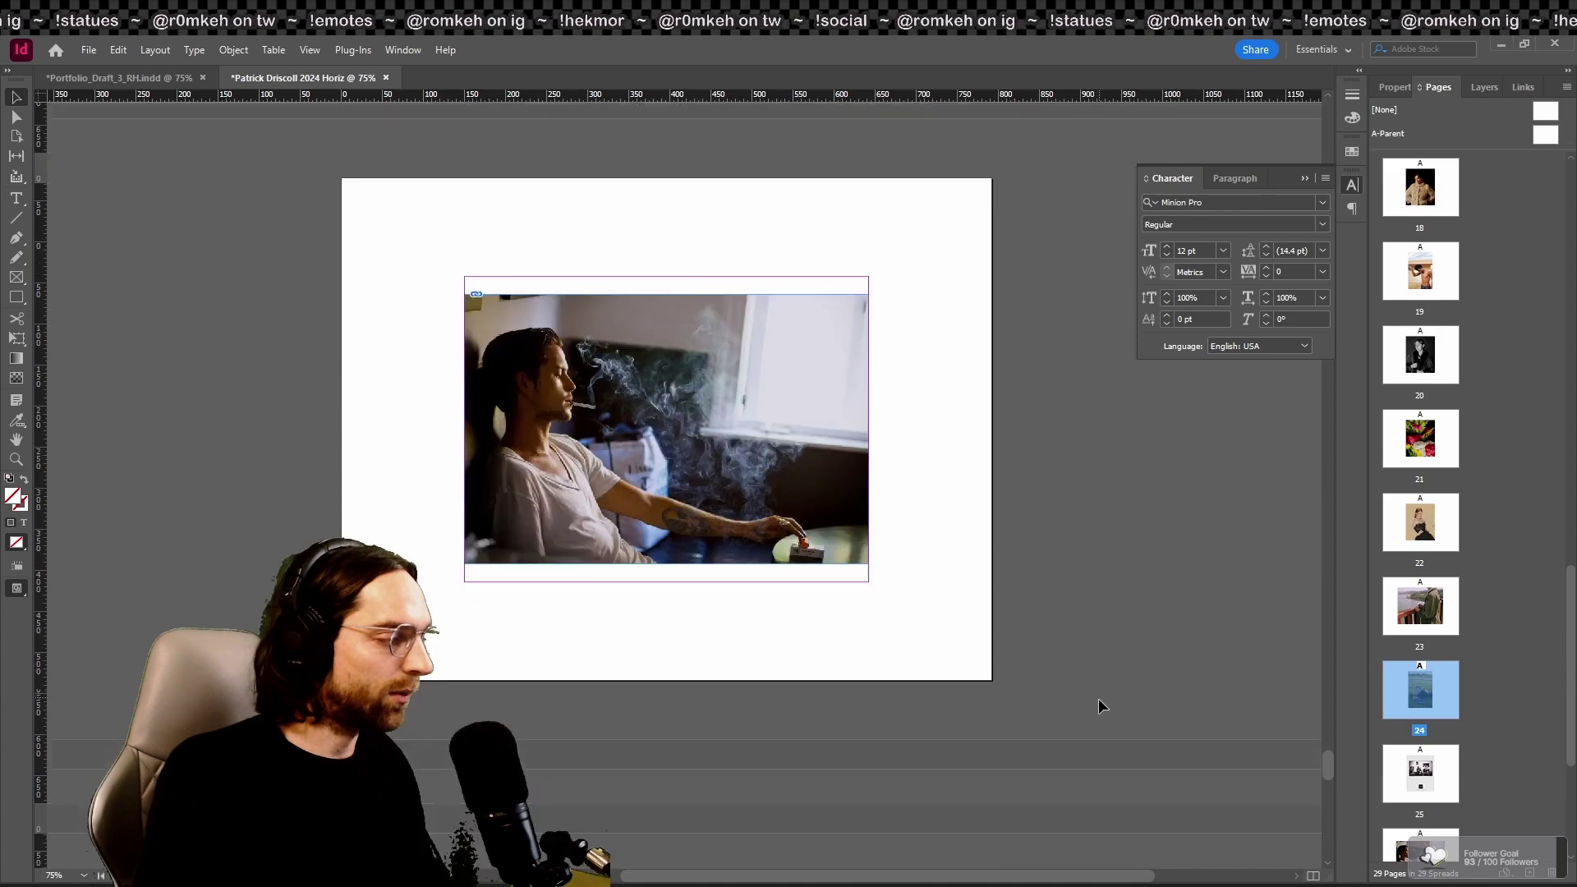
scroll(1022, 648, "up", 3)
key("Delete")
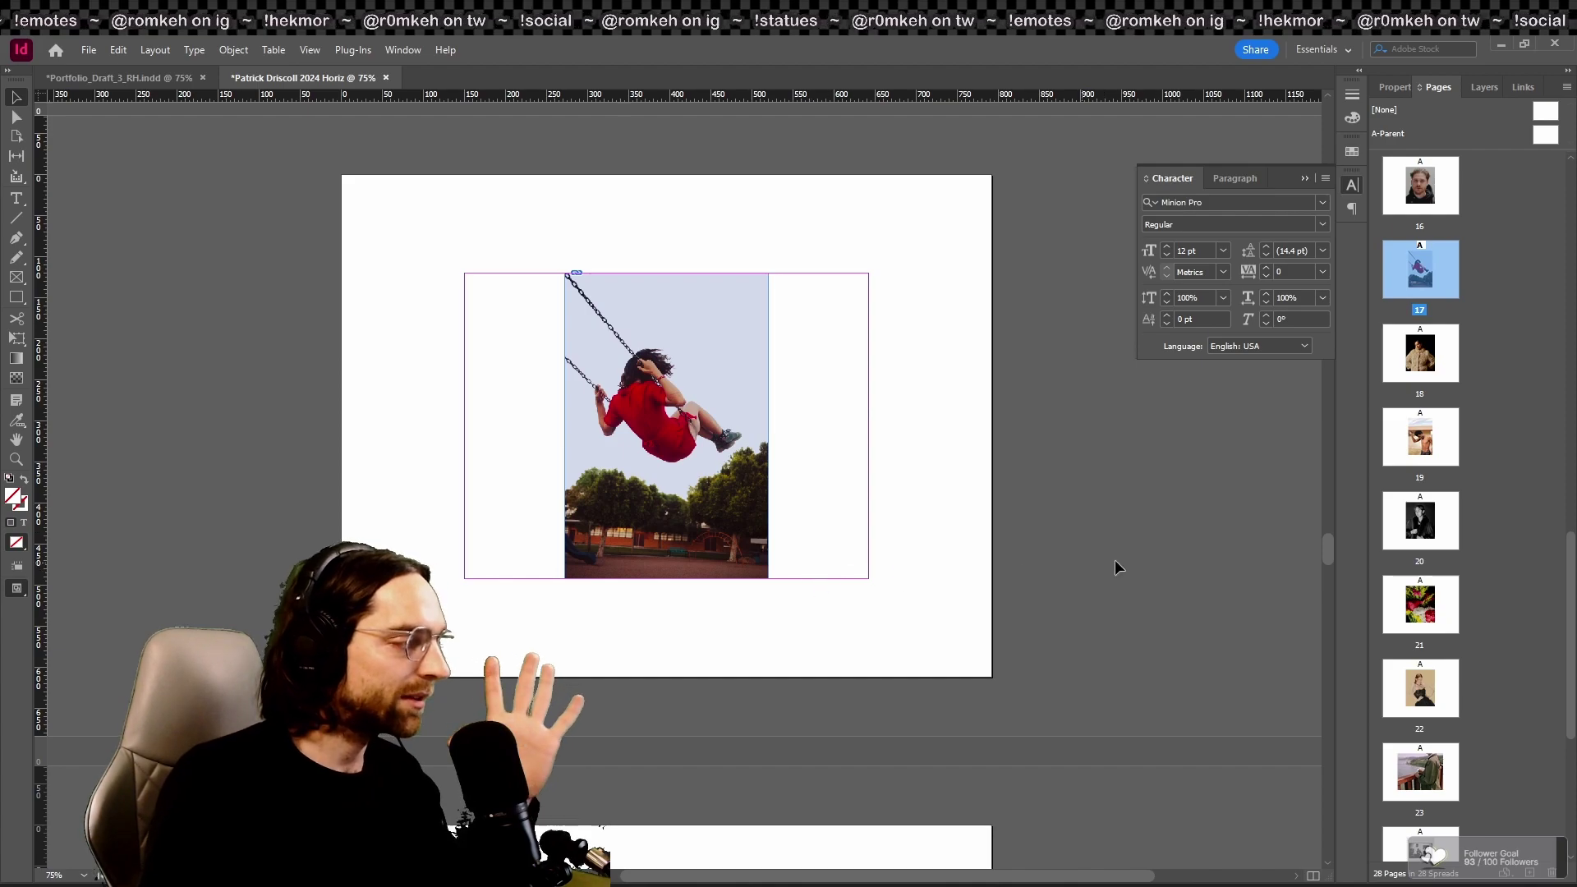
Step: Move the swing photo off its page and delete the empty page 17
key("w")
left_click(665, 424)
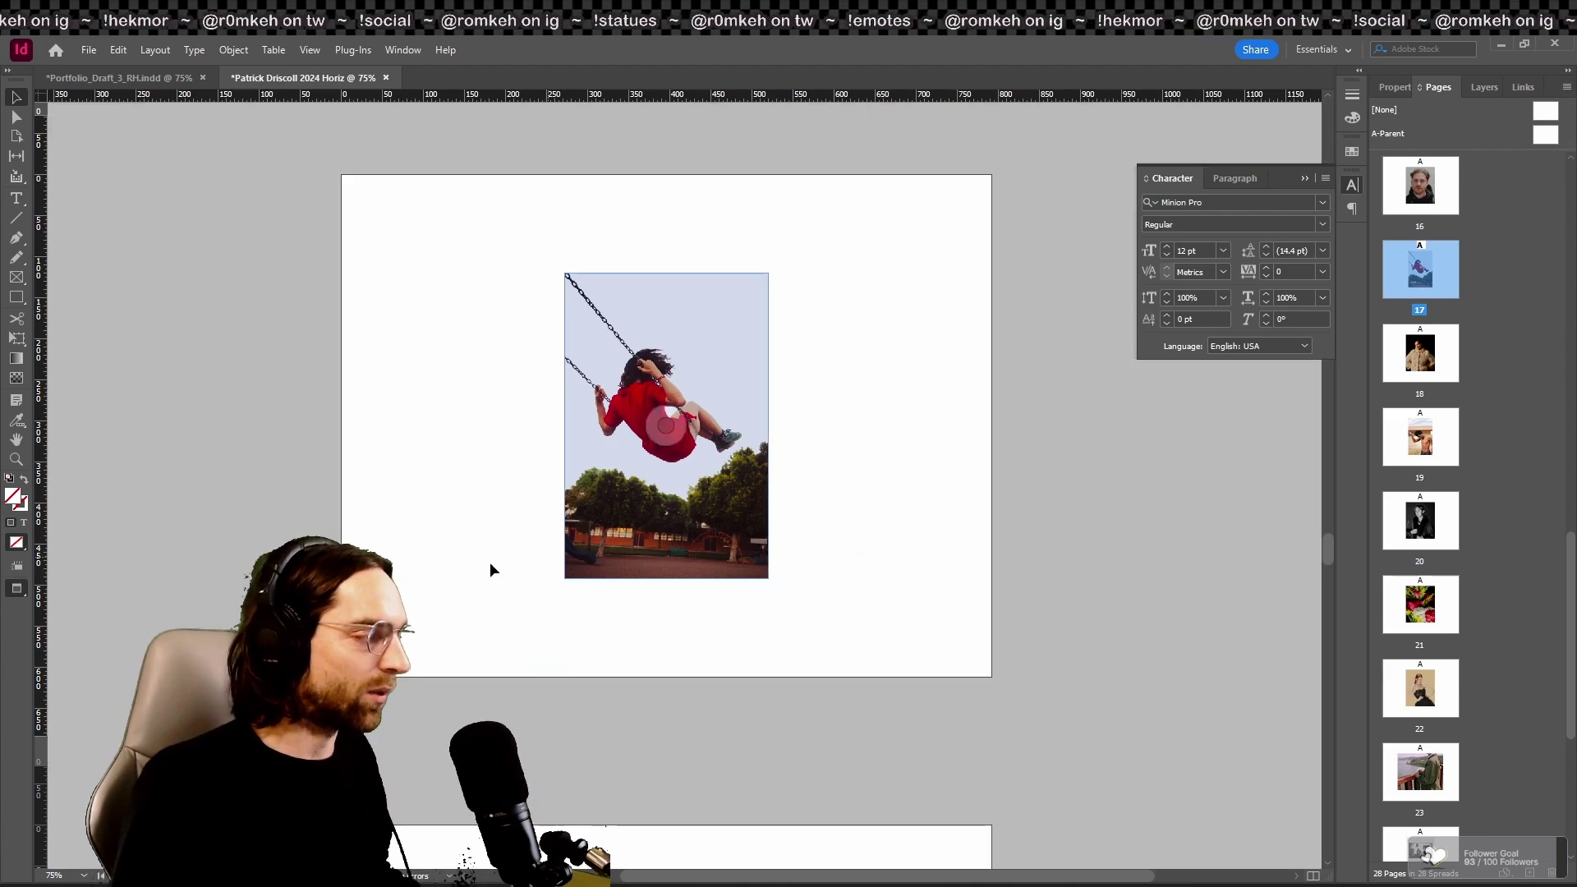
left_click(495, 564)
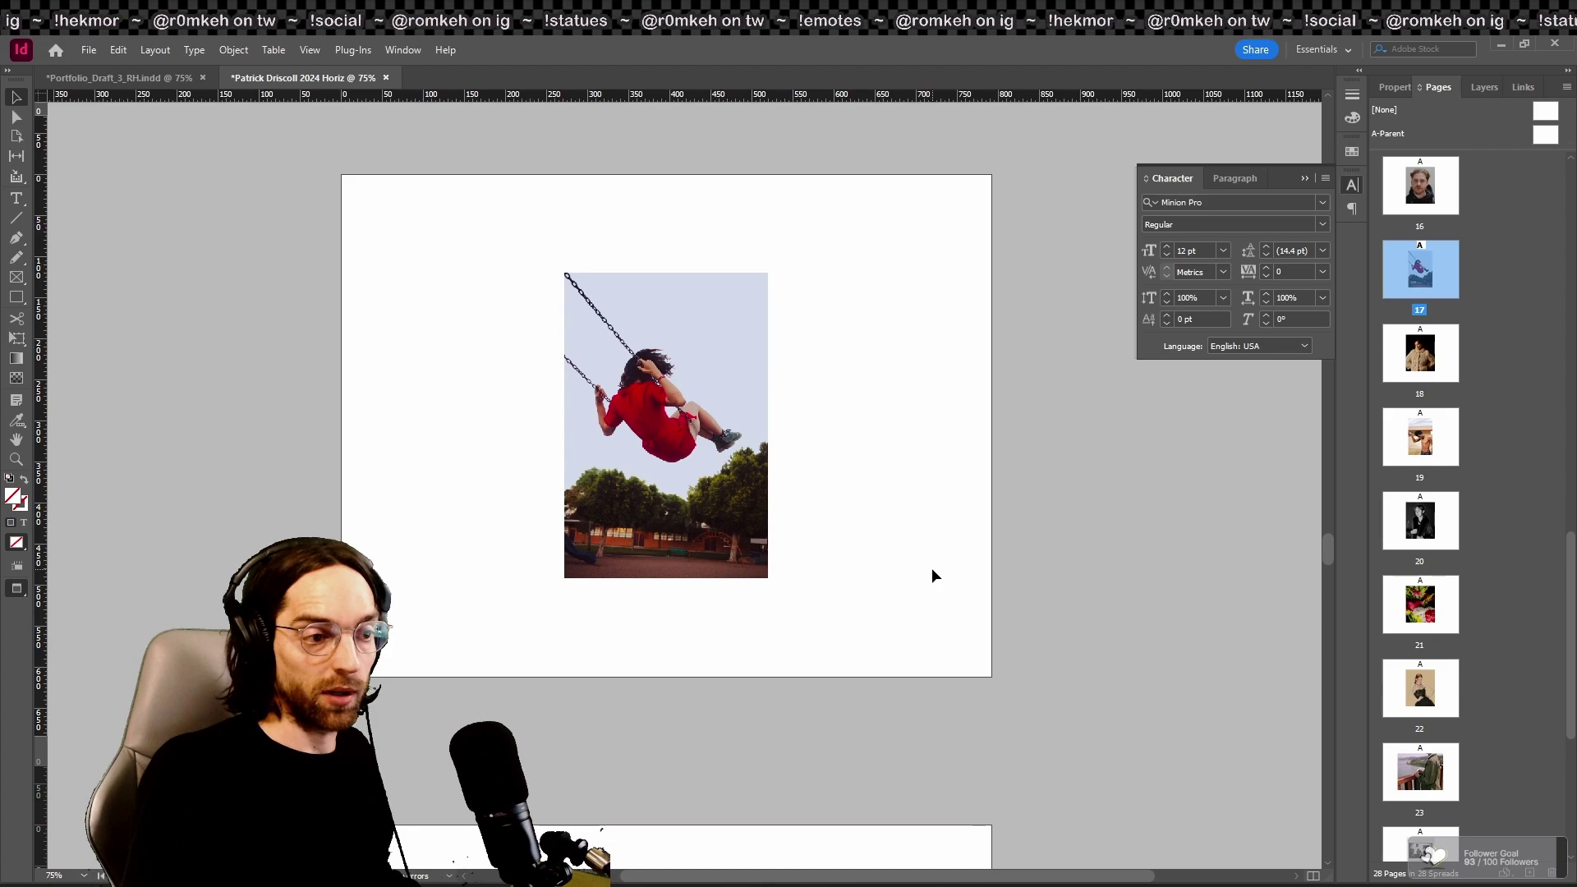
key("w")
left_click_drag(705, 479, 1200, 627)
scroll(999, 616, "up", 6)
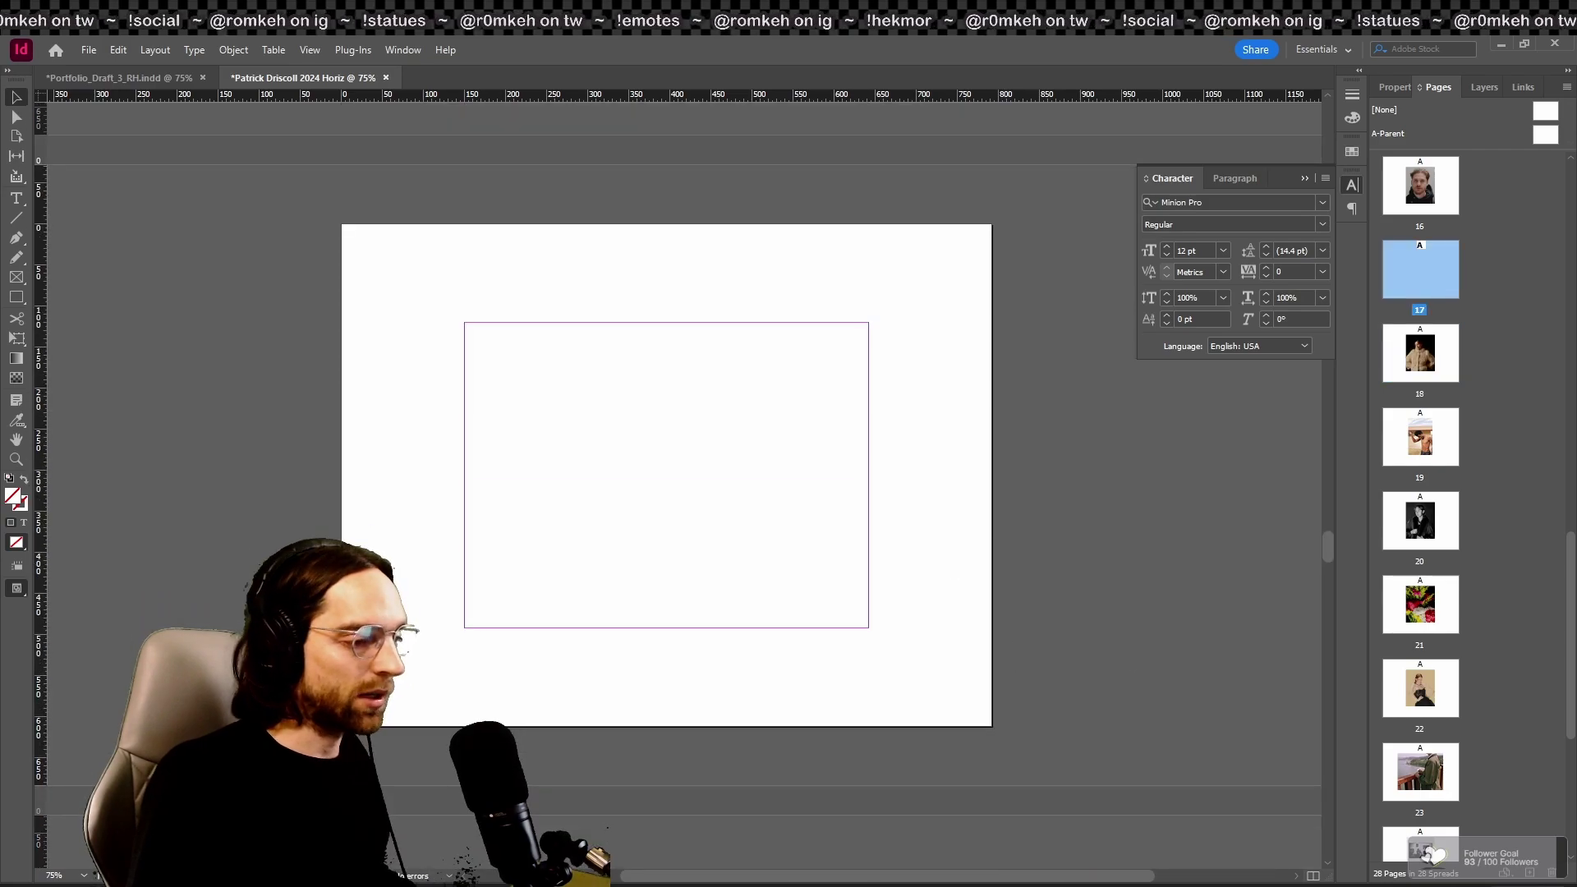
left_click(1550, 873)
scroll(911, 520, "up", 6)
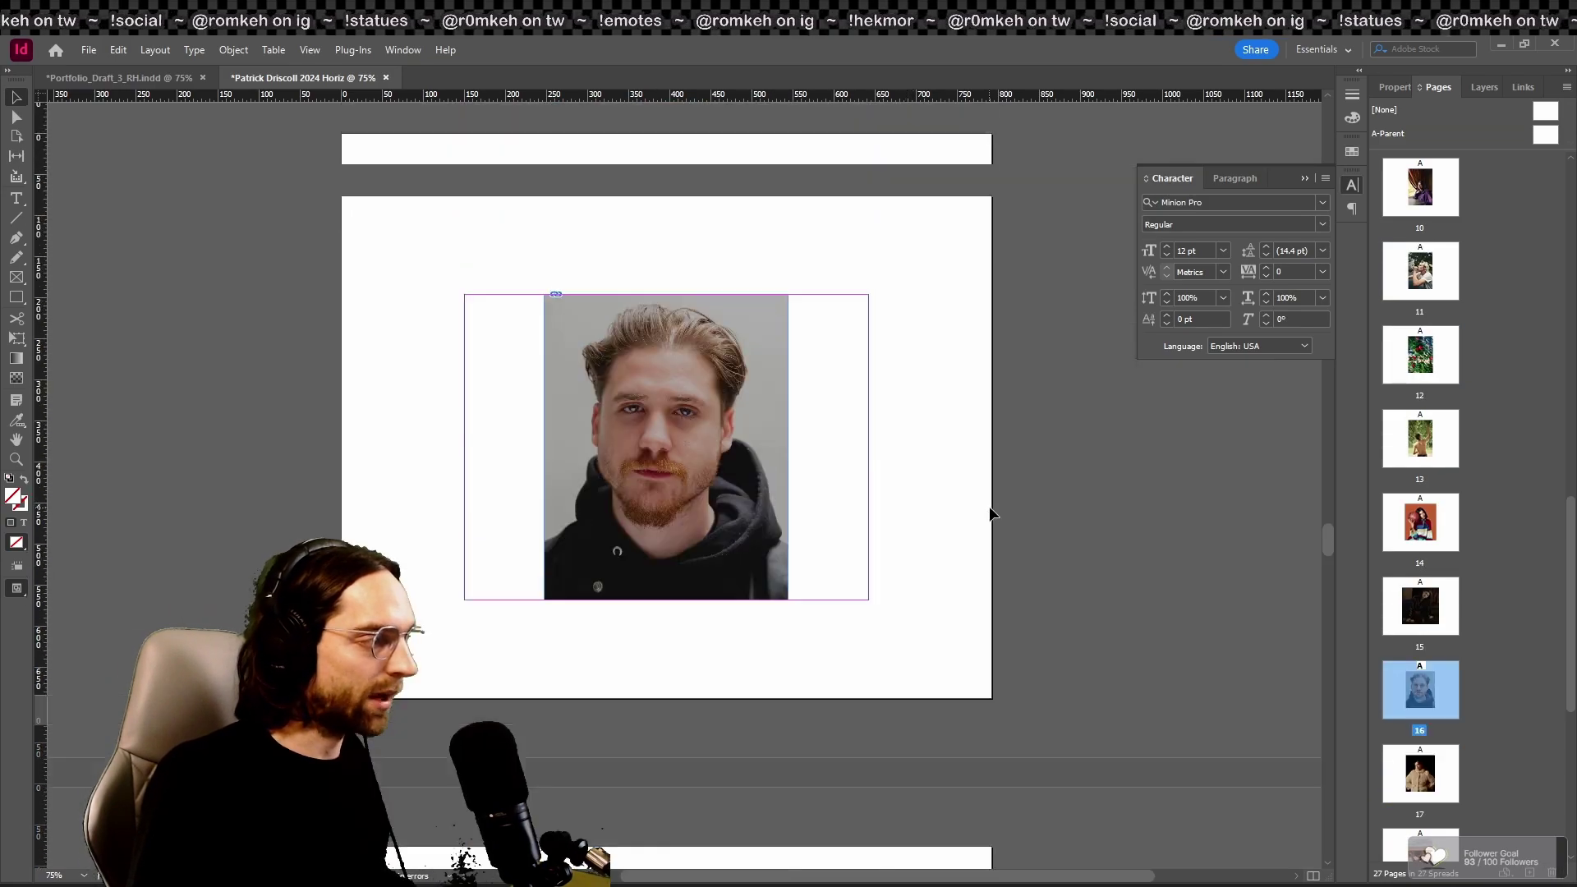
scroll(1062, 594, "up", 20)
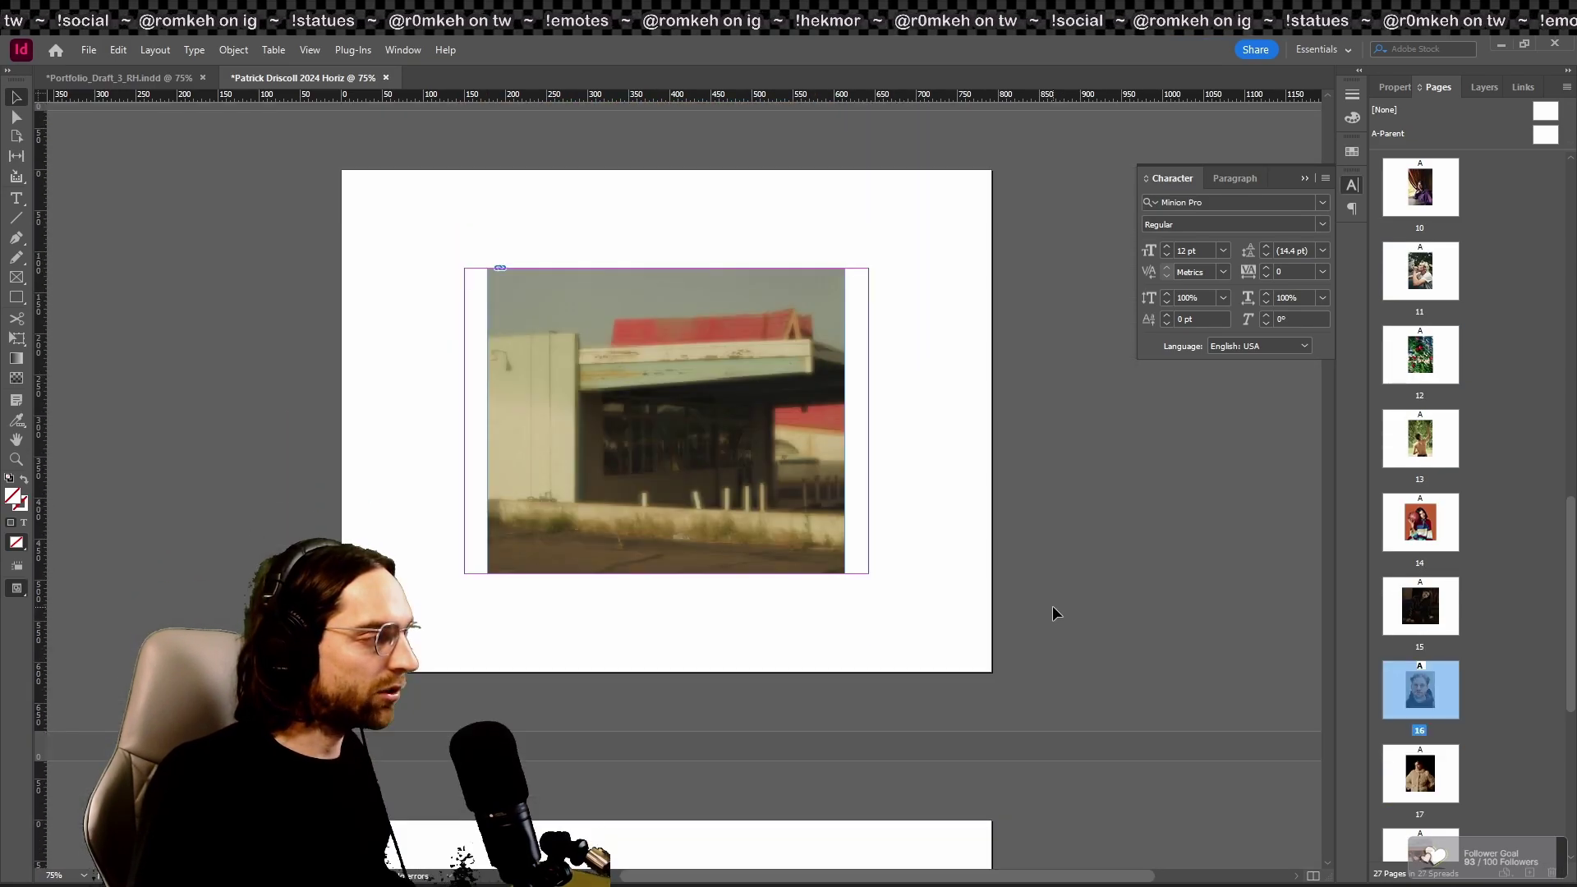
scroll(1056, 615, "up", 15)
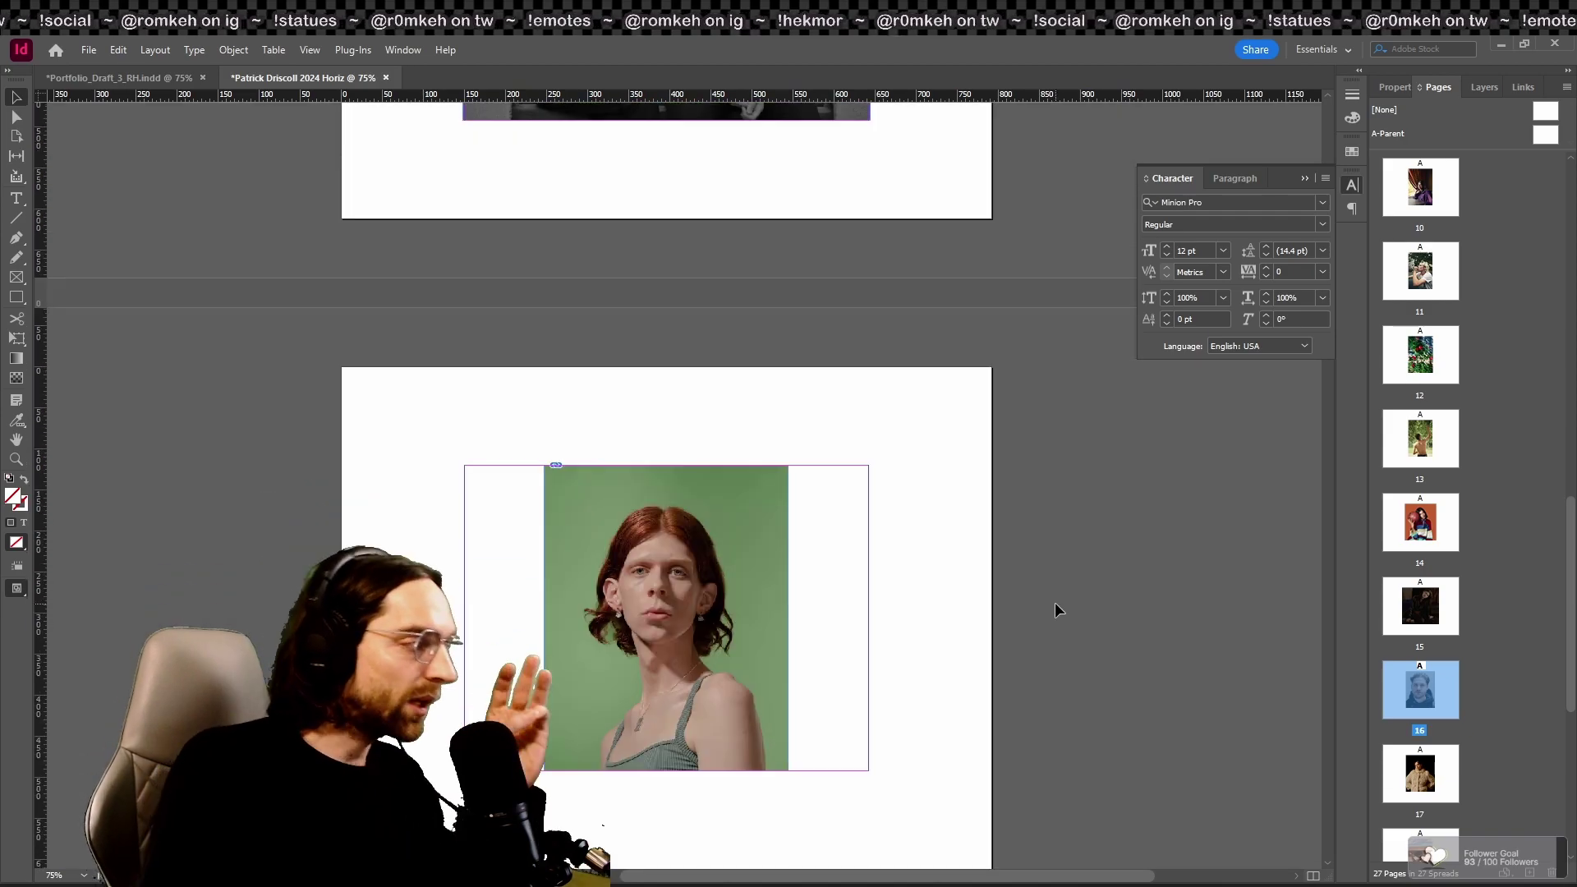
scroll(1138, 616, "up", 12)
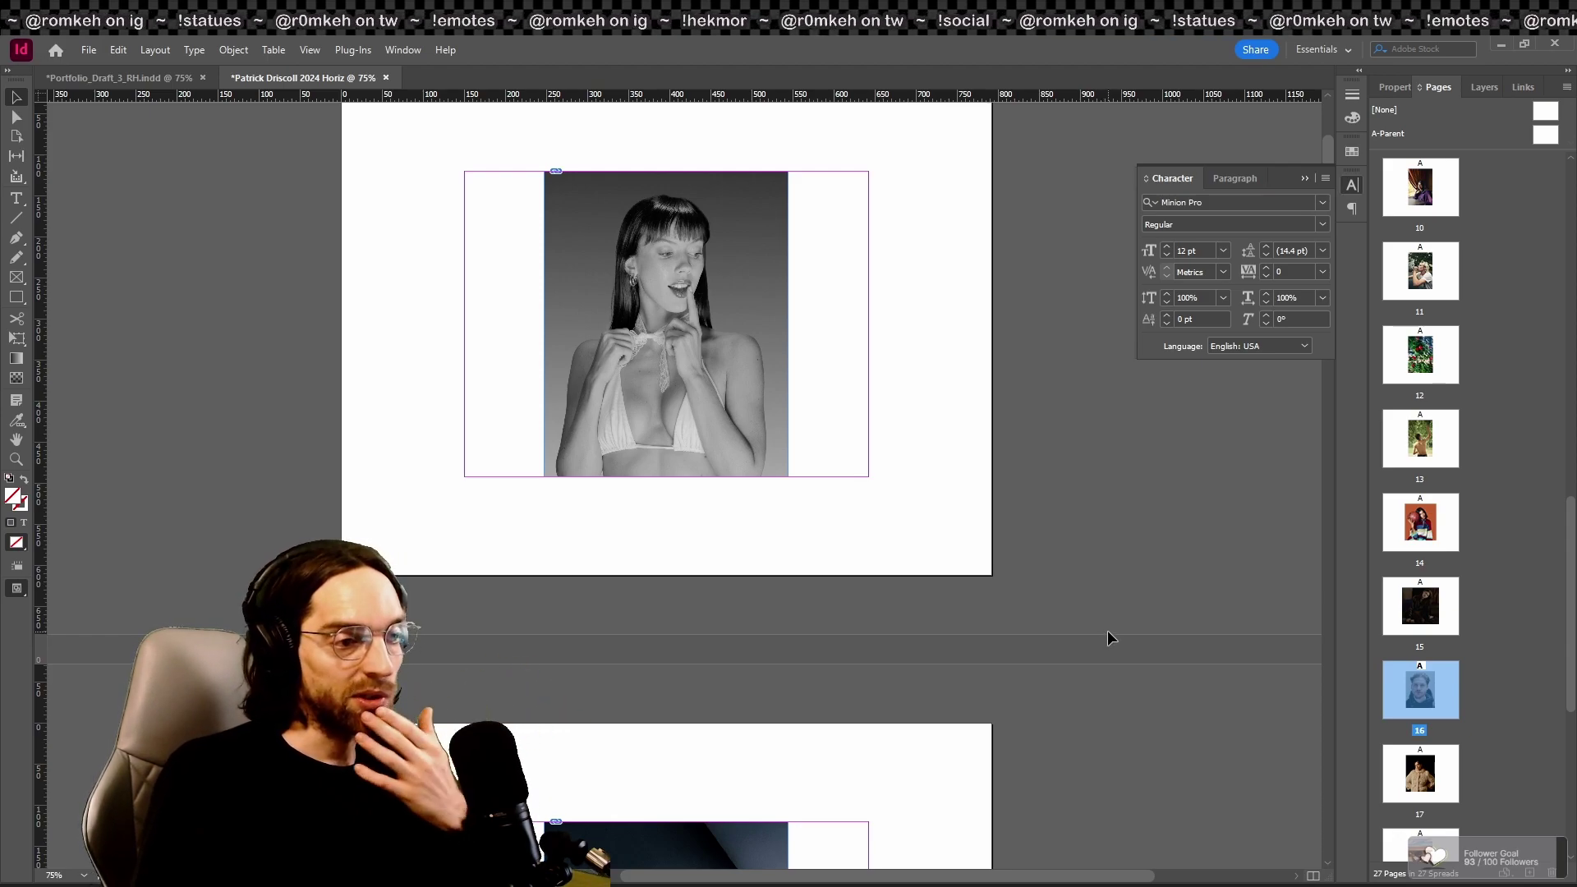
scroll(1107, 637, "down", 5)
scroll(1420, 352, "up", 1)
left_click(1420, 352)
left_click(1429, 263)
scroll(1474, 328, "up", 2)
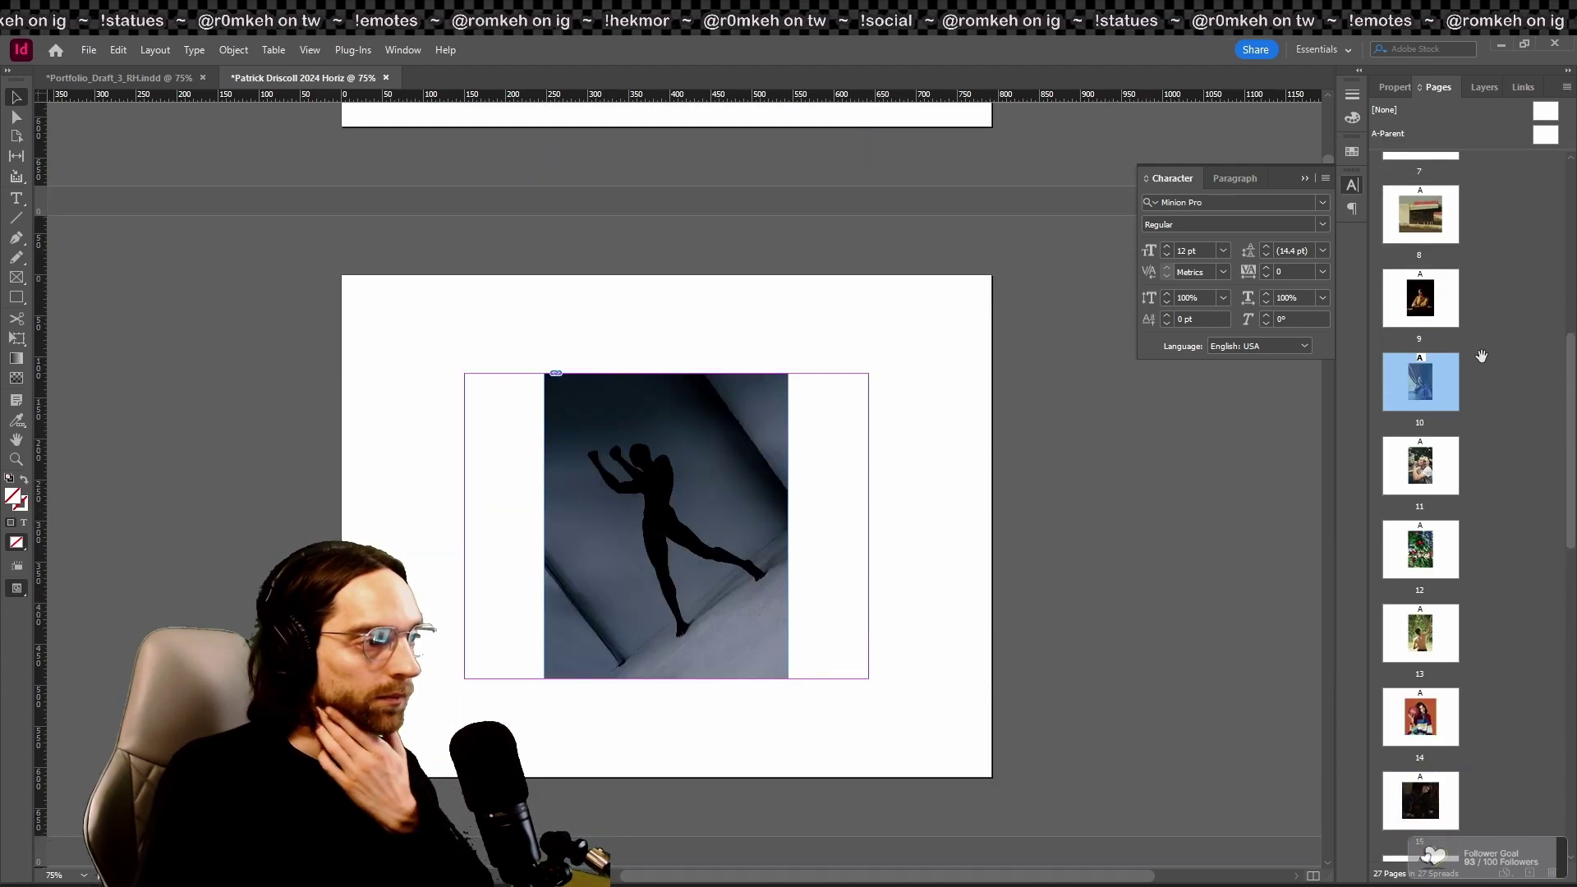
scroll(1479, 410, "up", 3)
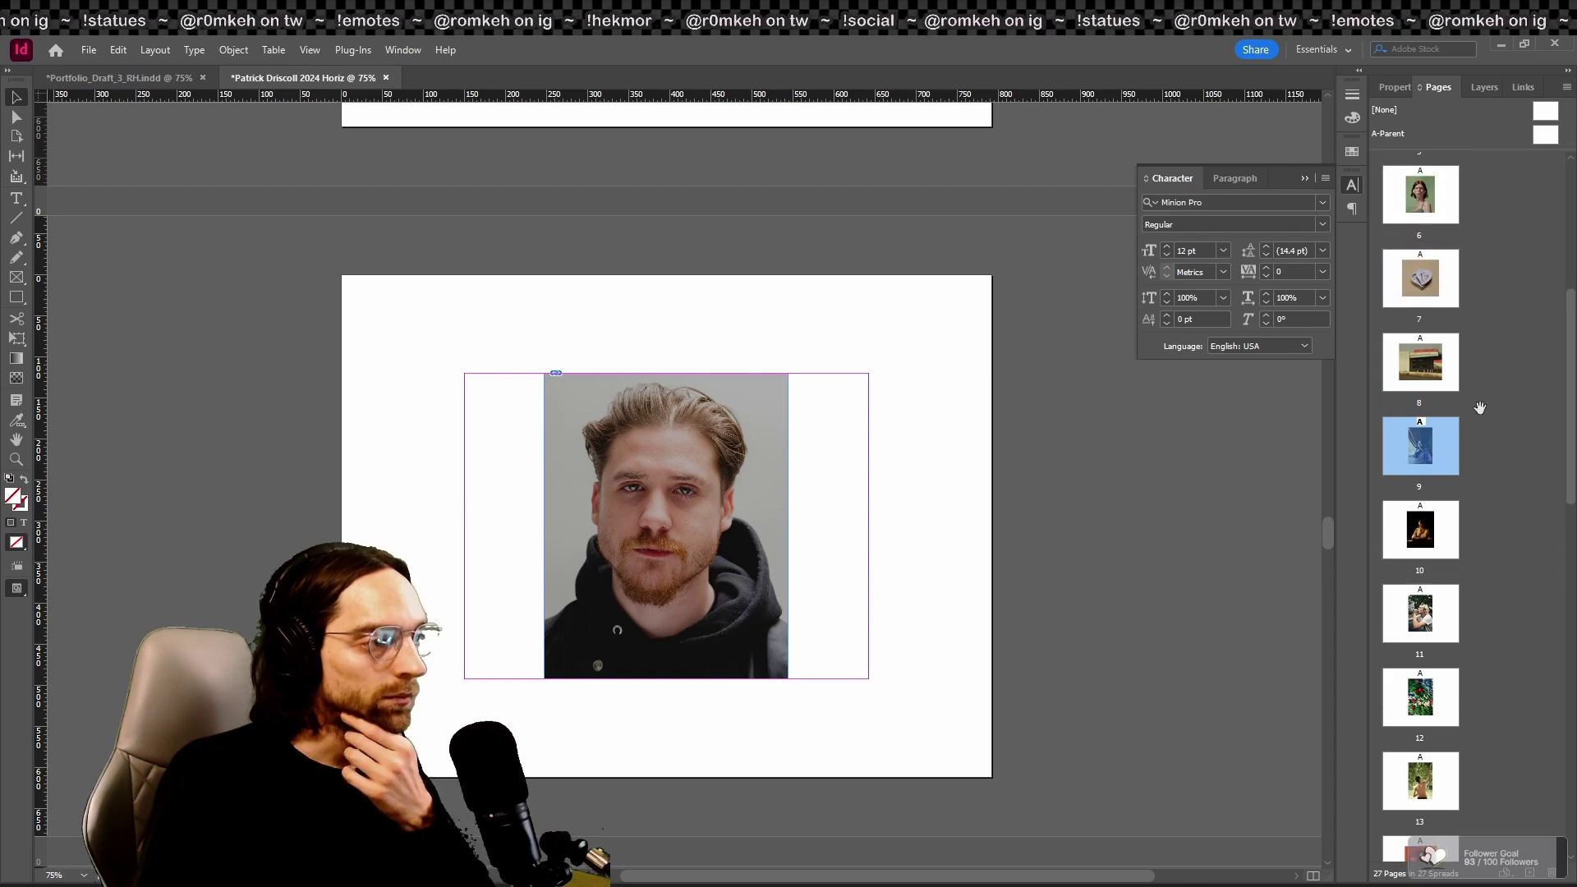
scroll(1479, 411, "up", 2)
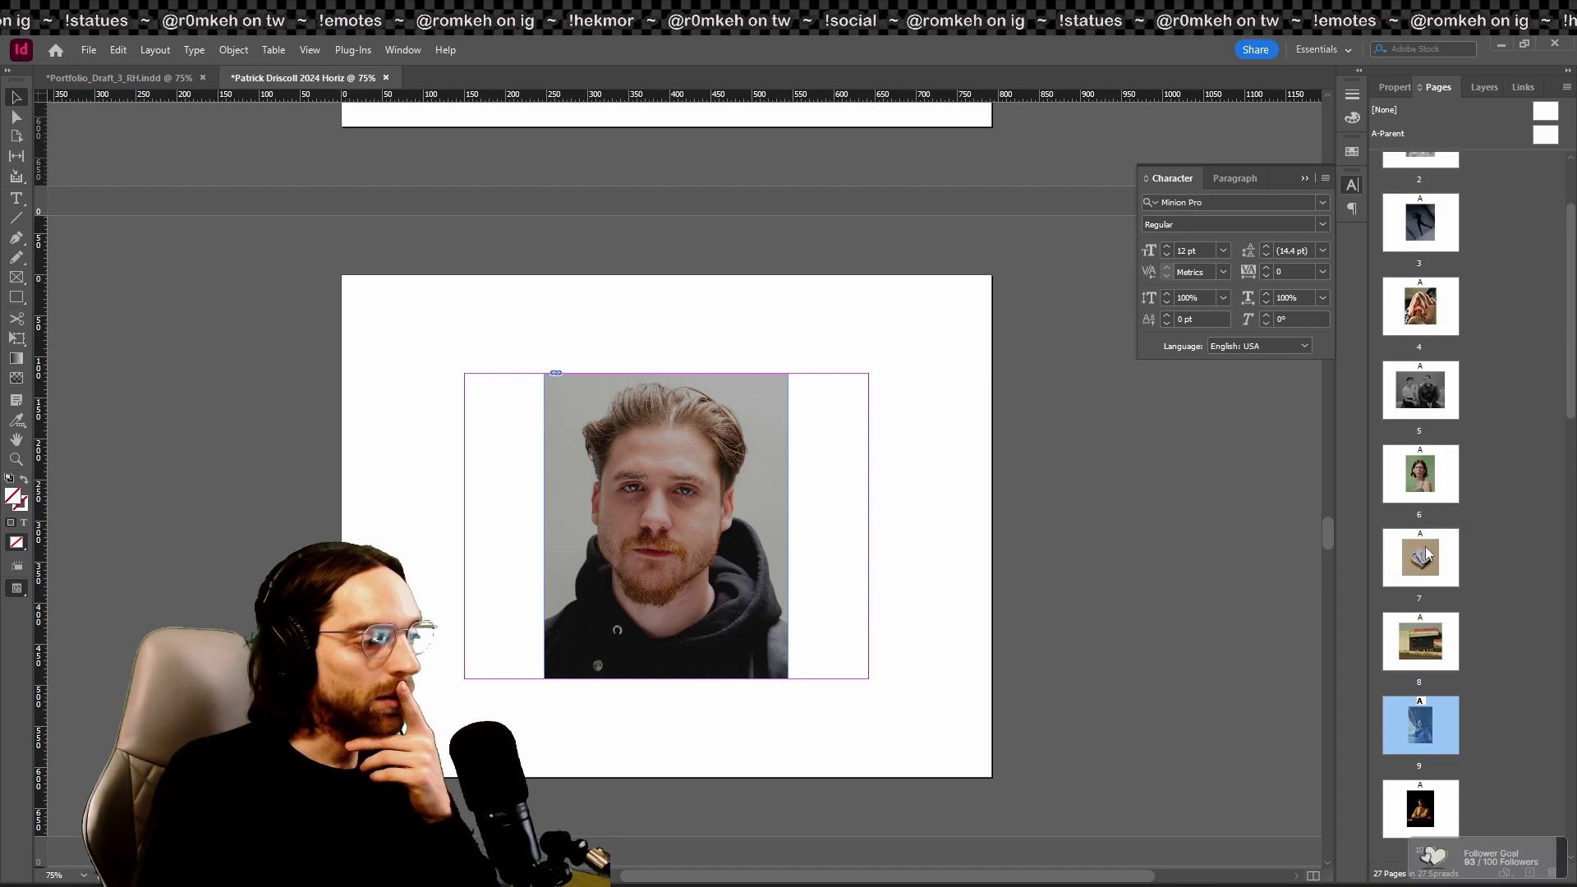
key("shift+w")
Step: Flip between the fur-coat and black-and-white portrait pages in Presentation Mode, then exit full-screen
key("Right")
key("Right")
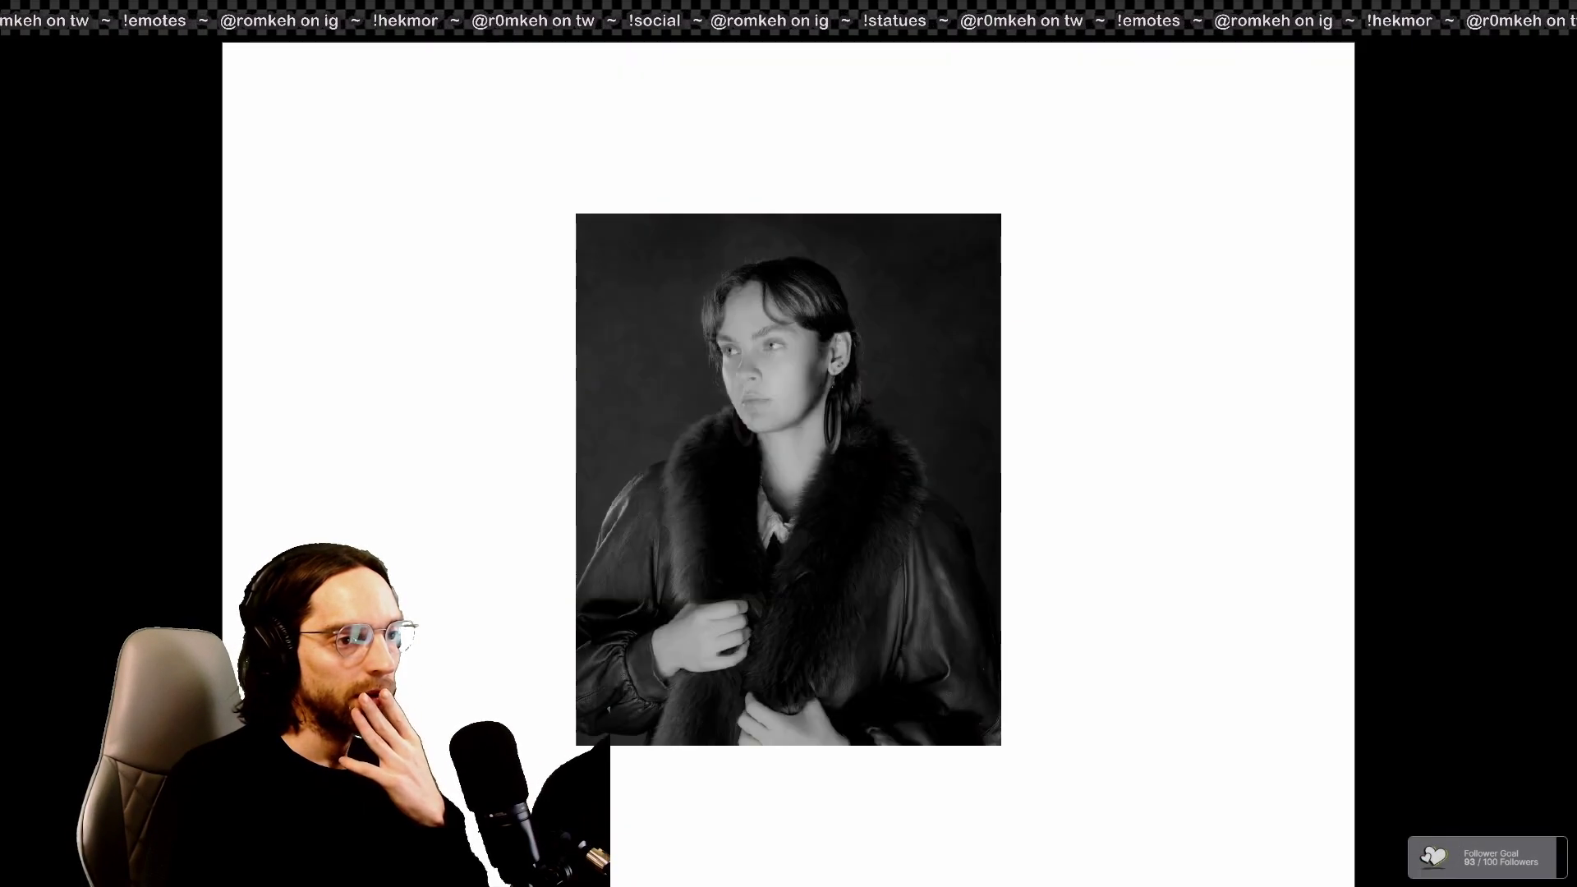
key("Left")
key("Left")
key("Right")
key("Right")
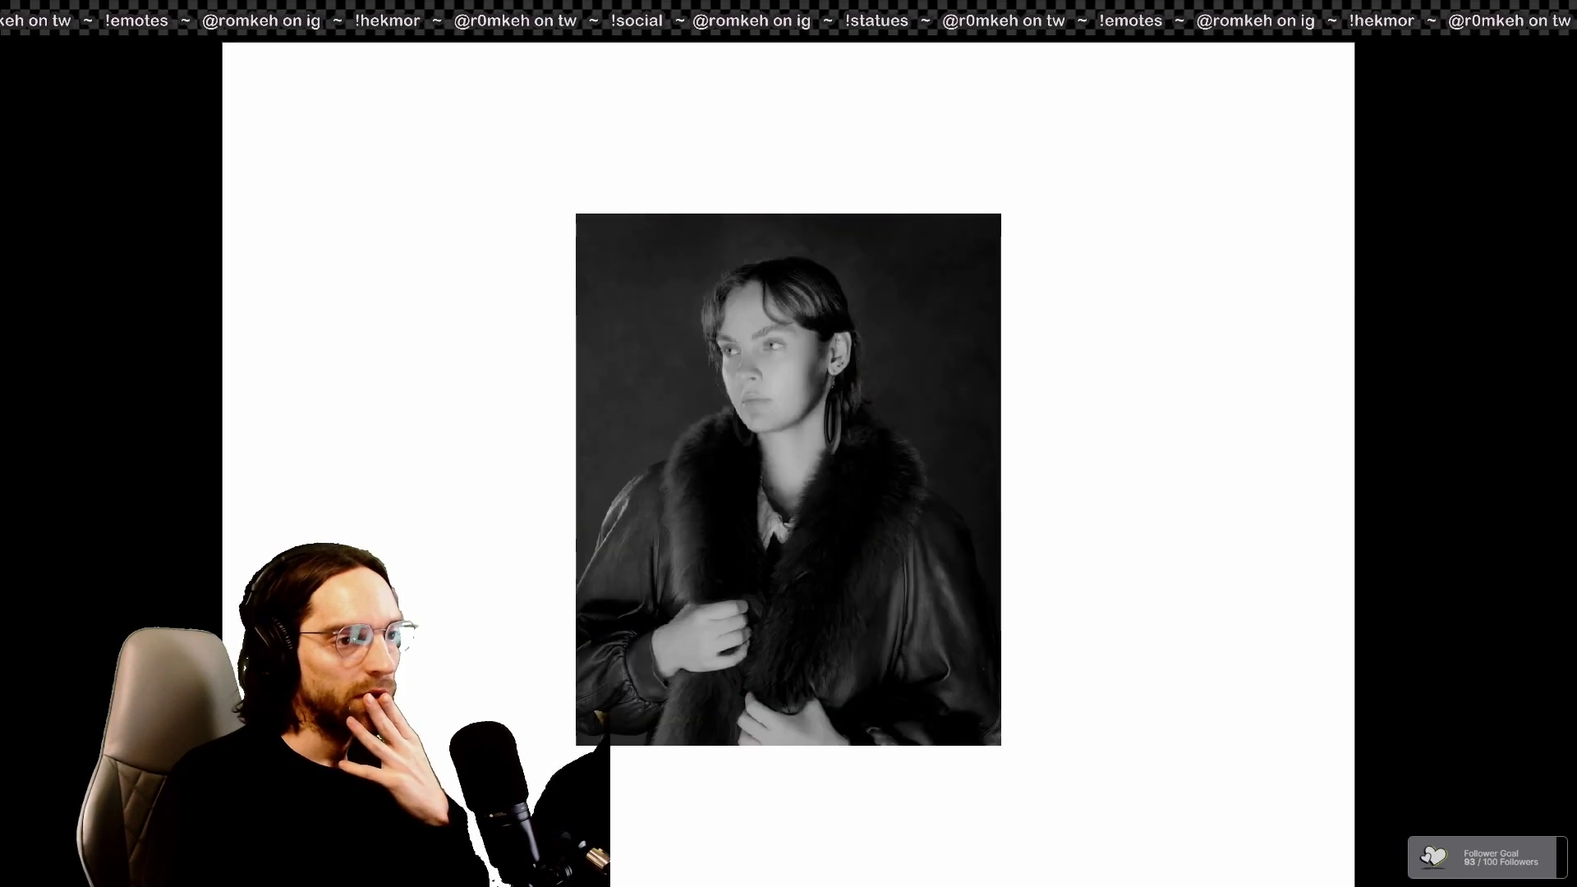
key("Left")
key("Left")
key("Right")
key("Right")
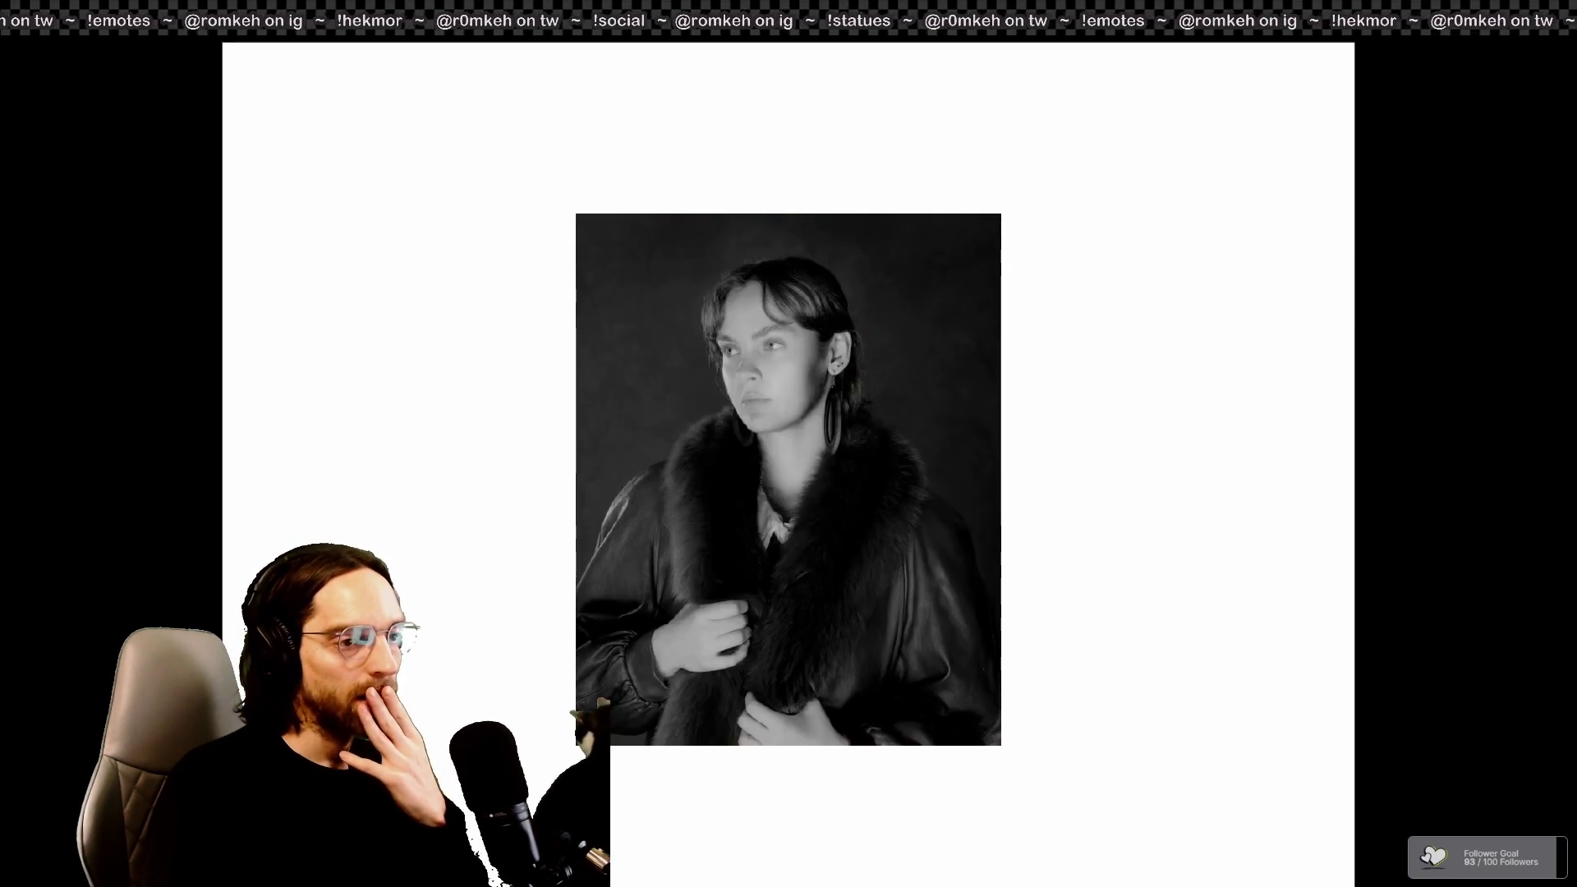
key("Left")
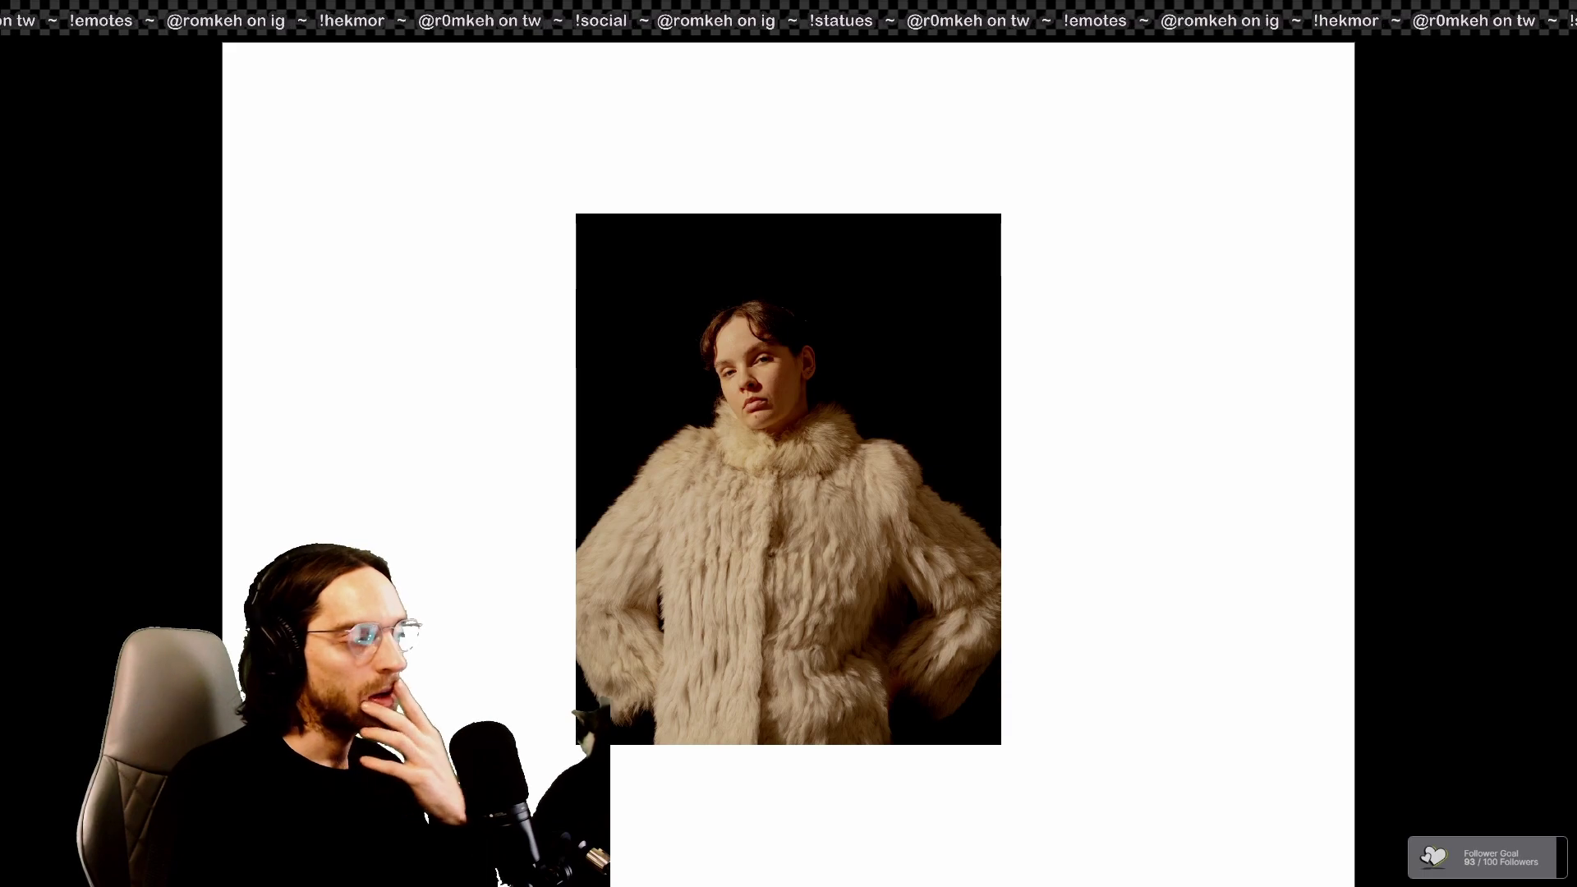
key("Right")
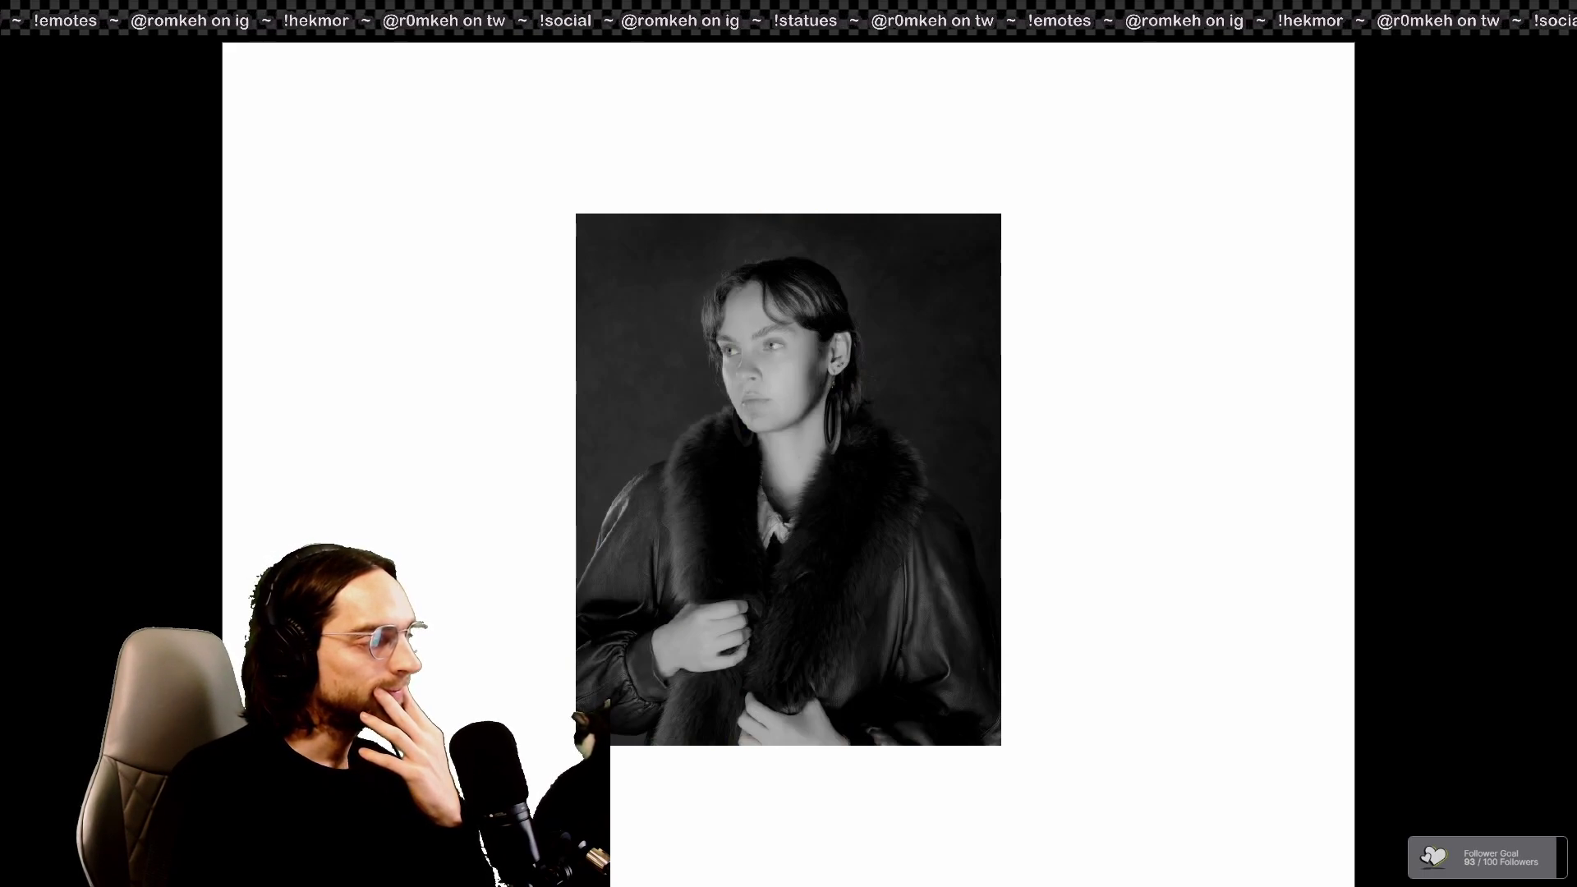
key("Escape")
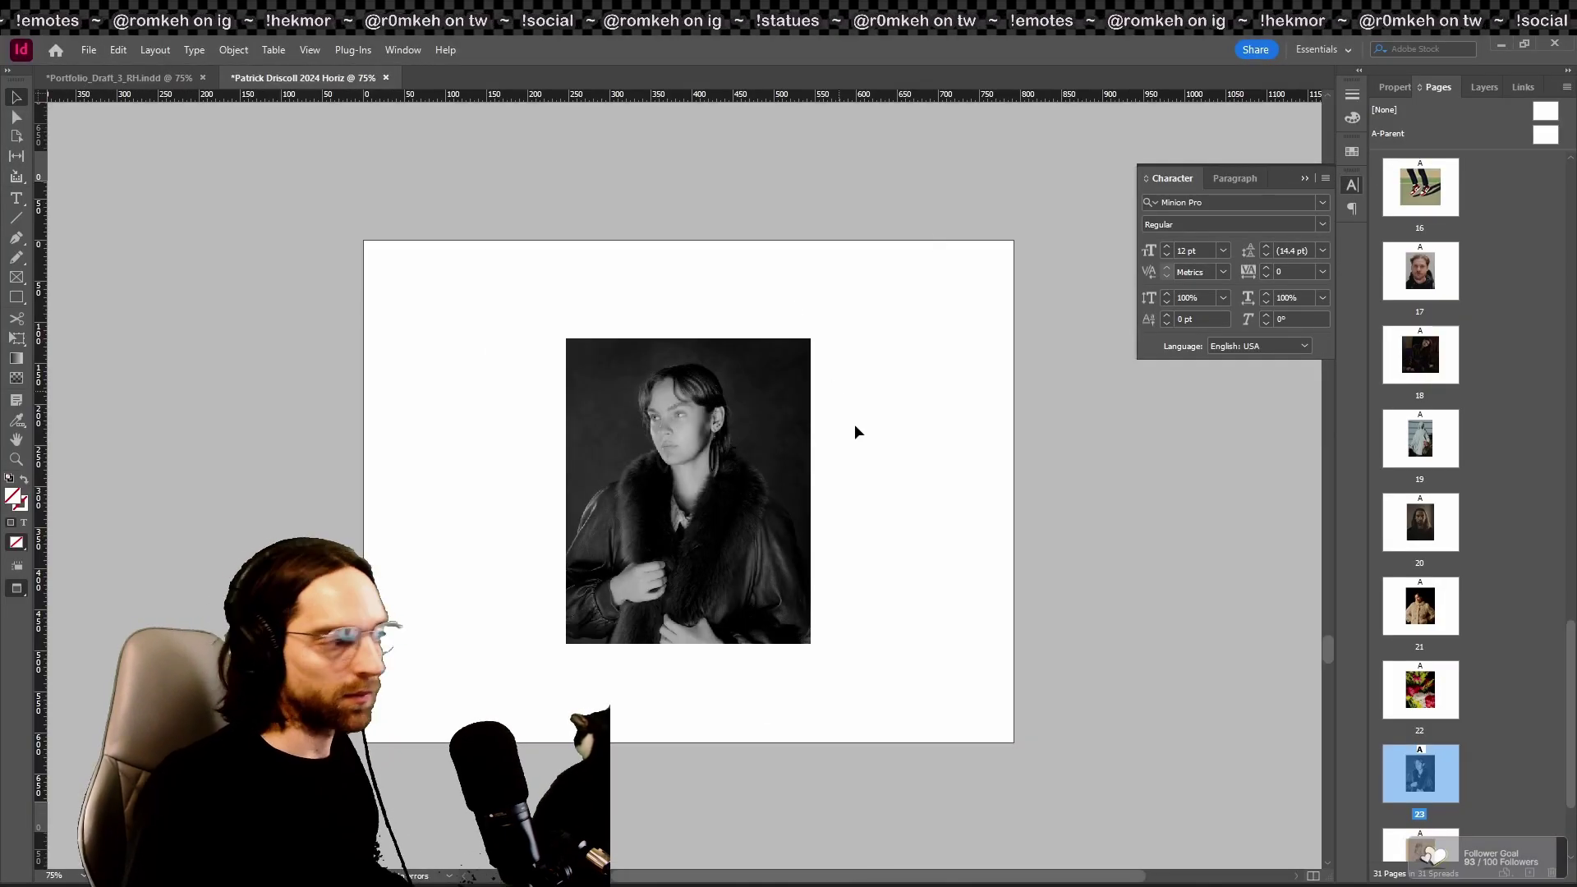
Step: Move the black-and-white portrait from page 23 onto page 21's pasteboard, off the page
scroll(854, 422, "up", 3)
left_click(772, 546)
key("ctrl+x")
scroll(968, 472, "up", 12)
key("ctrl+v")
left_click_drag(707, 435, 1069, 360)
Step: Delete the blank page 23 and play the pages full-screen from page 21
key("Delete")
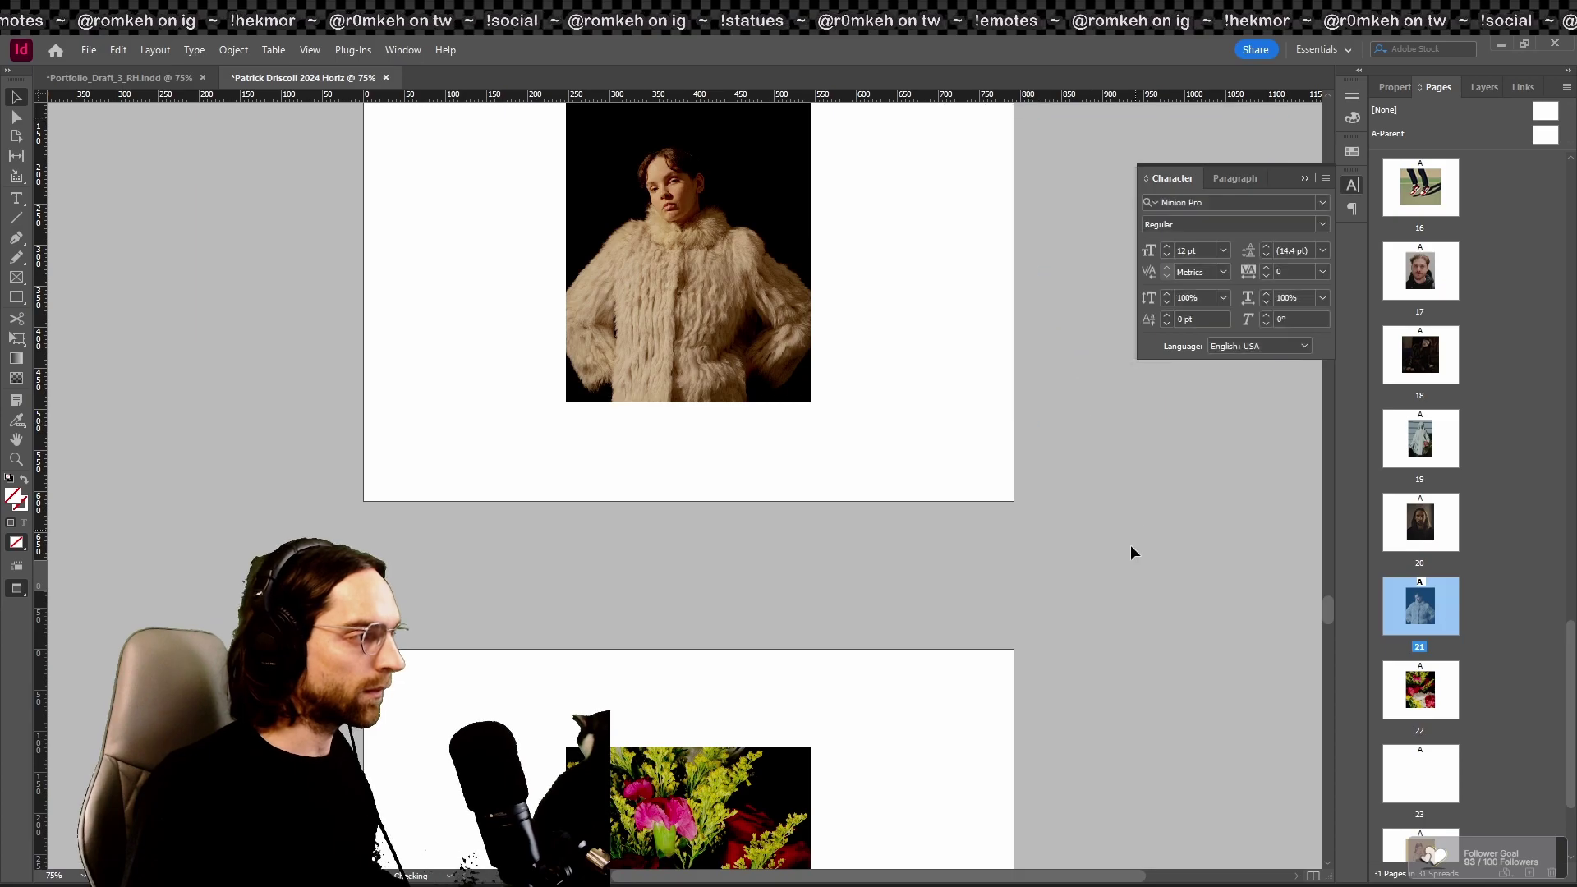
scroll(1134, 535, "down", 5)
scroll(1232, 793, "down", 3)
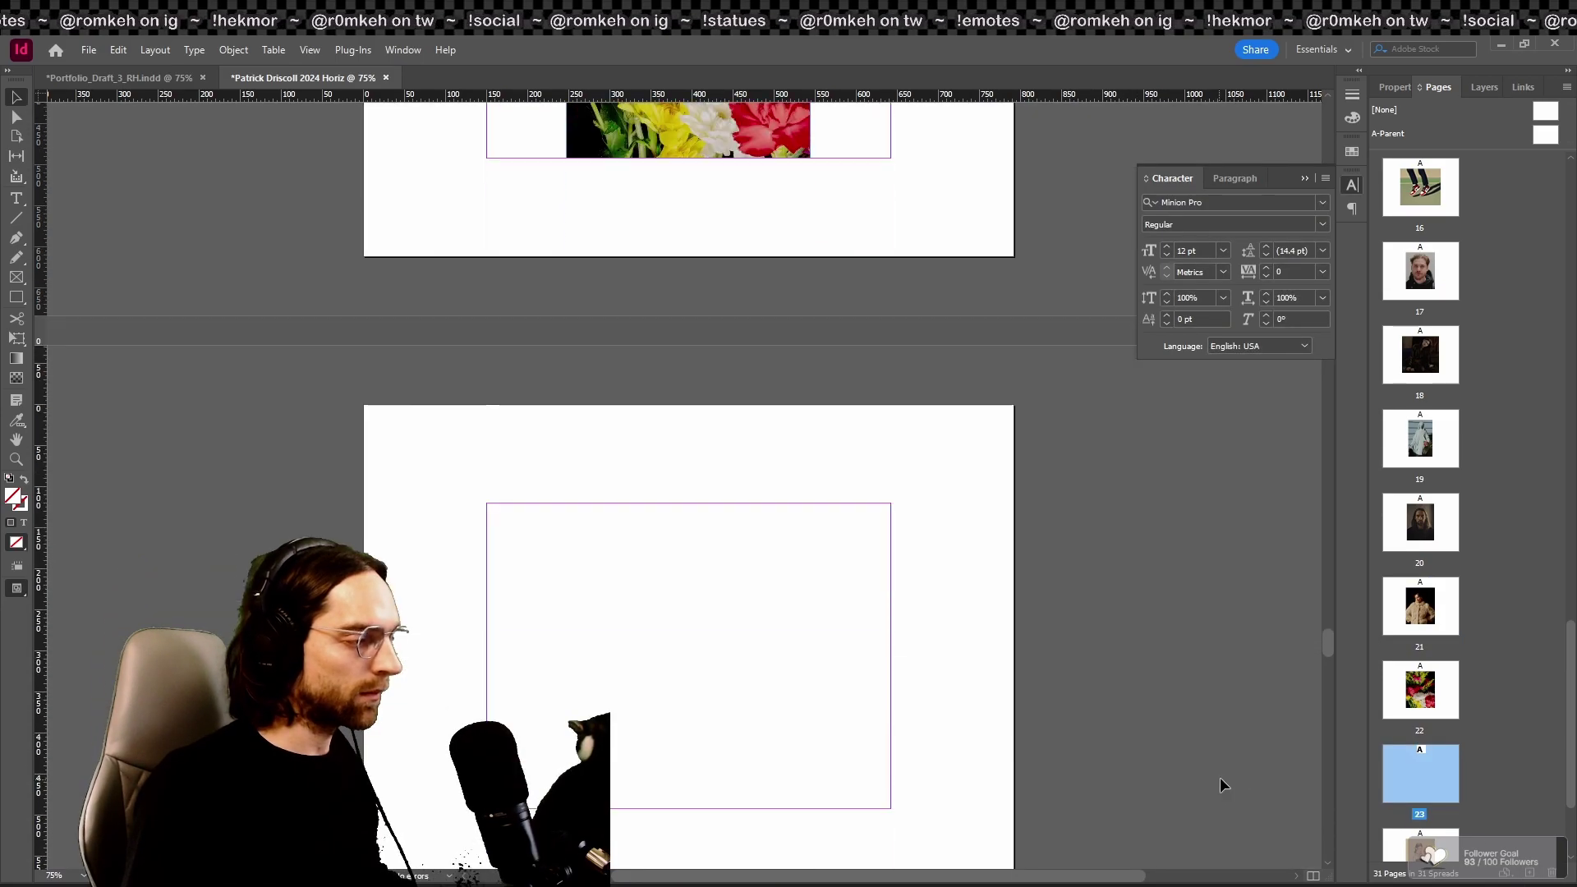
key("Delete")
scroll(1068, 561, "up", 6)
scroll(1047, 571, "up", 4)
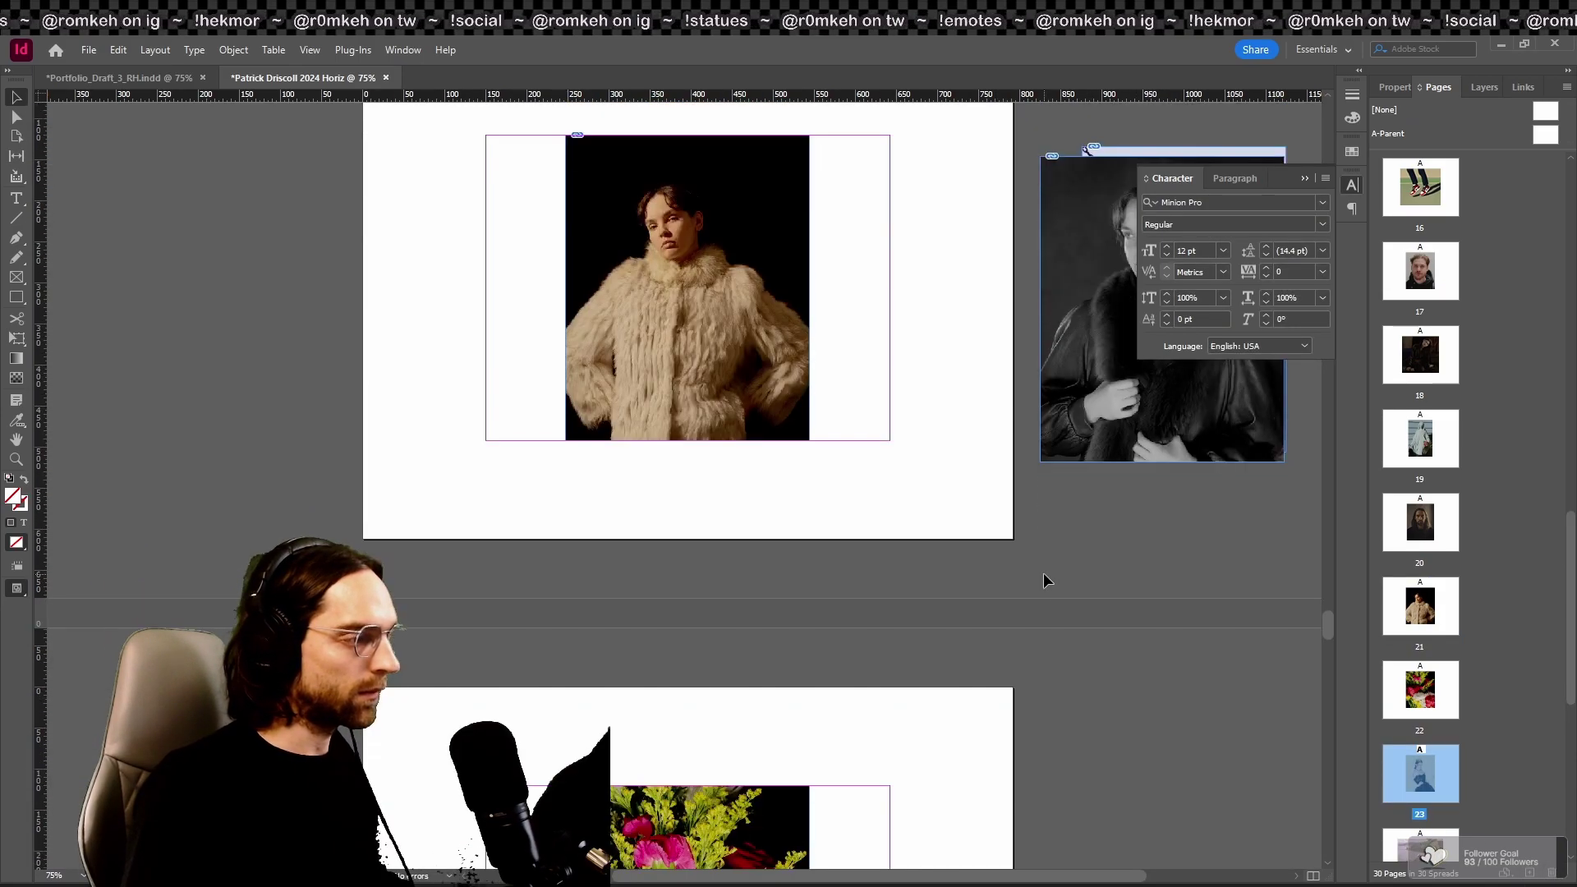
left_click_drag(1160, 546, 165, 487)
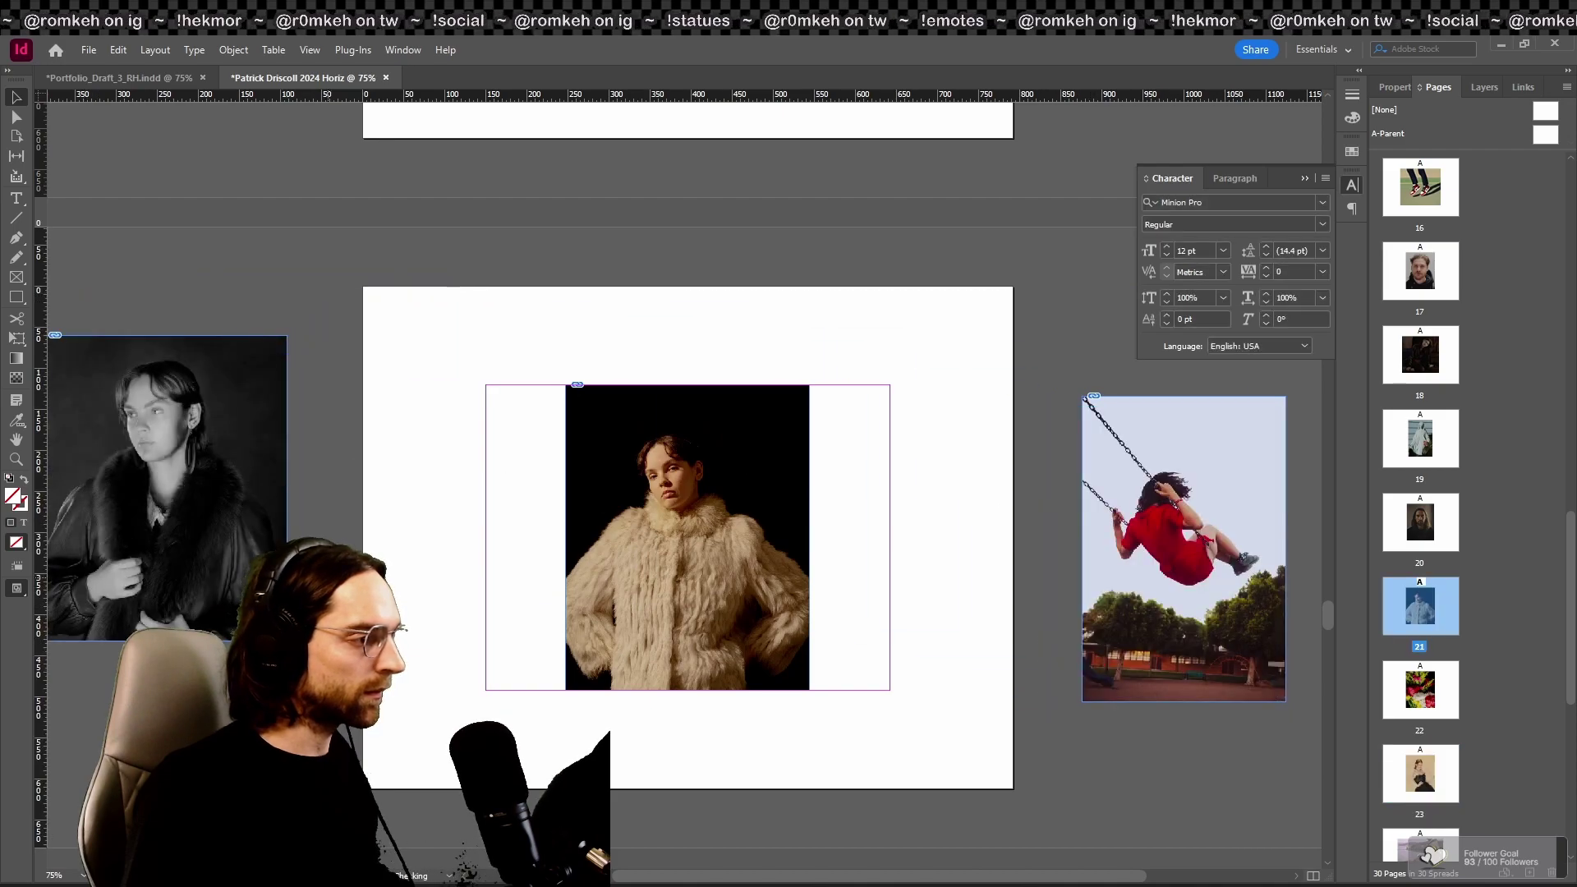
key("shift+w")
key("Right")
Step: Advance through the remaining photo pages, then exit the presentation back to title page 1
key("Right")
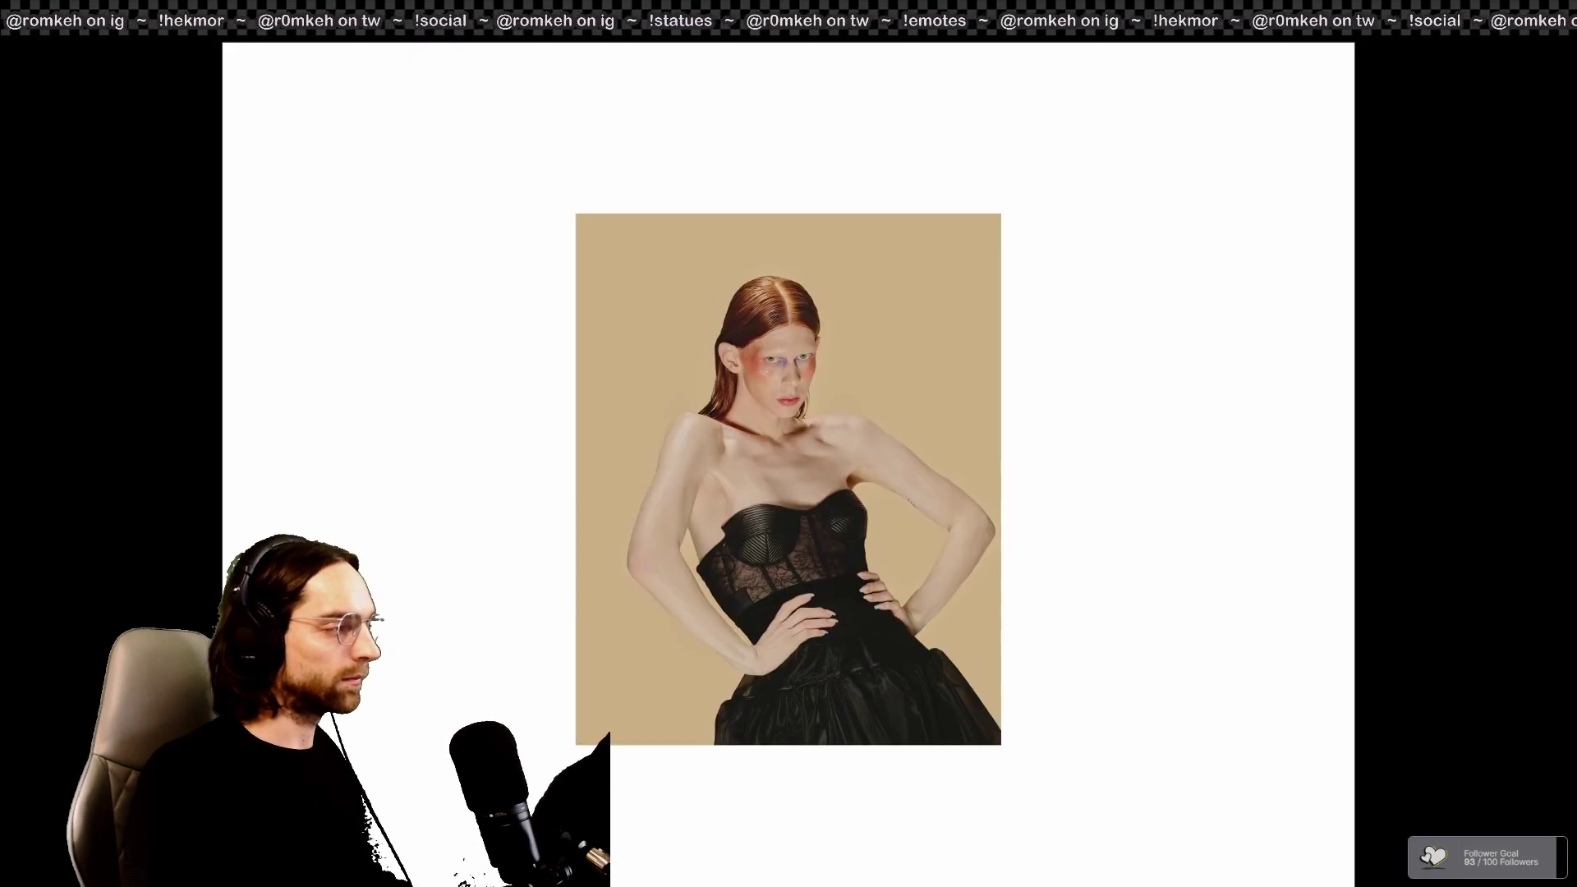
key("Right")
key("Left")
key("Left")
key("Left")
key("Left")
key("Left")
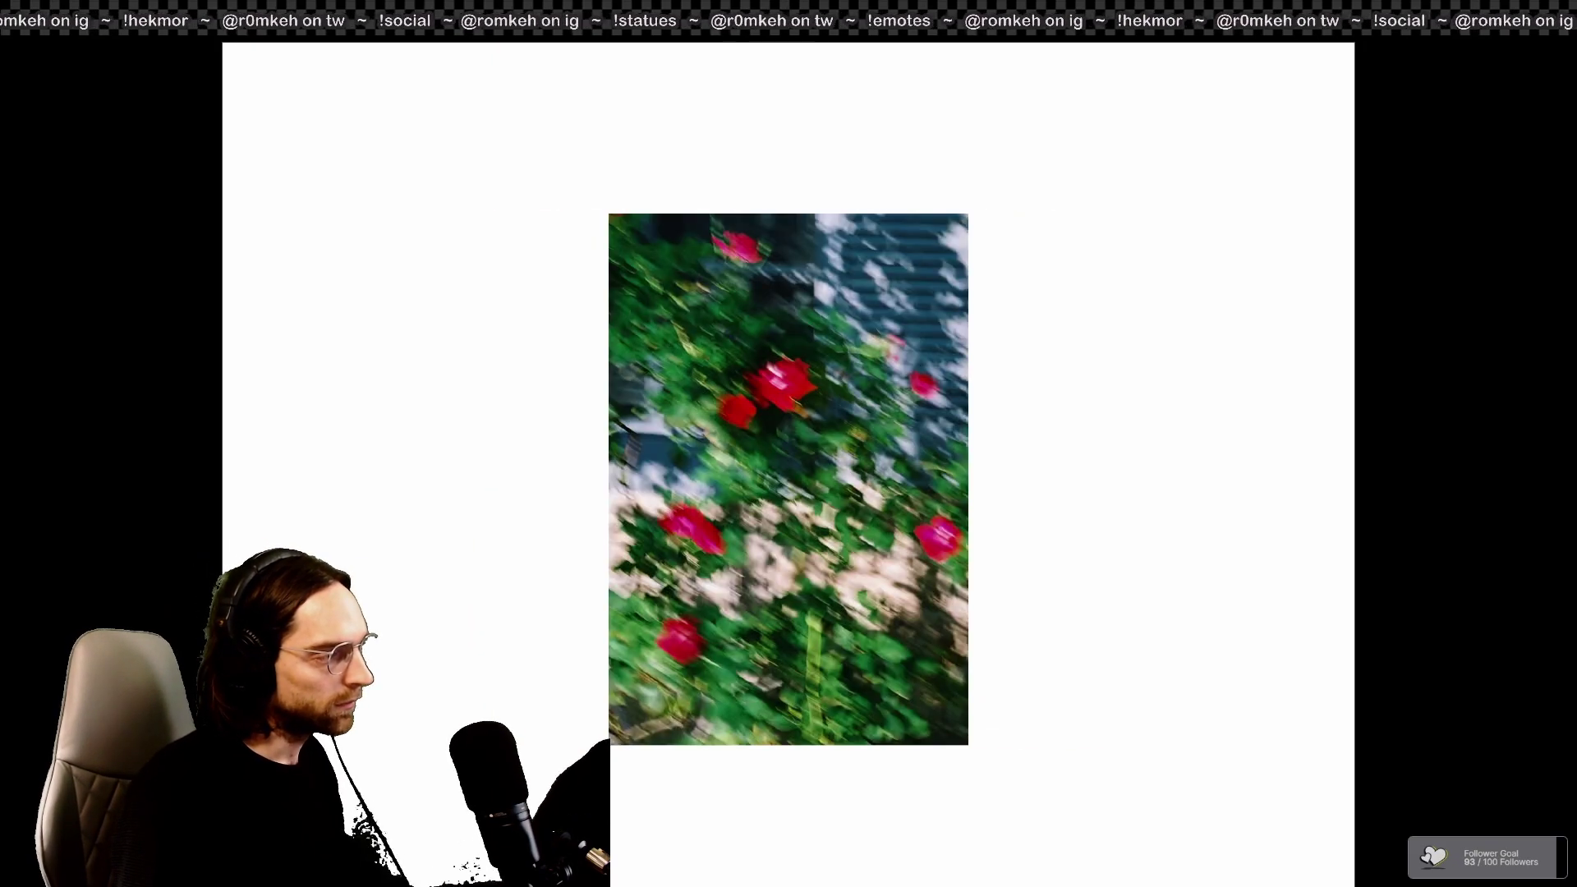
key("Right")
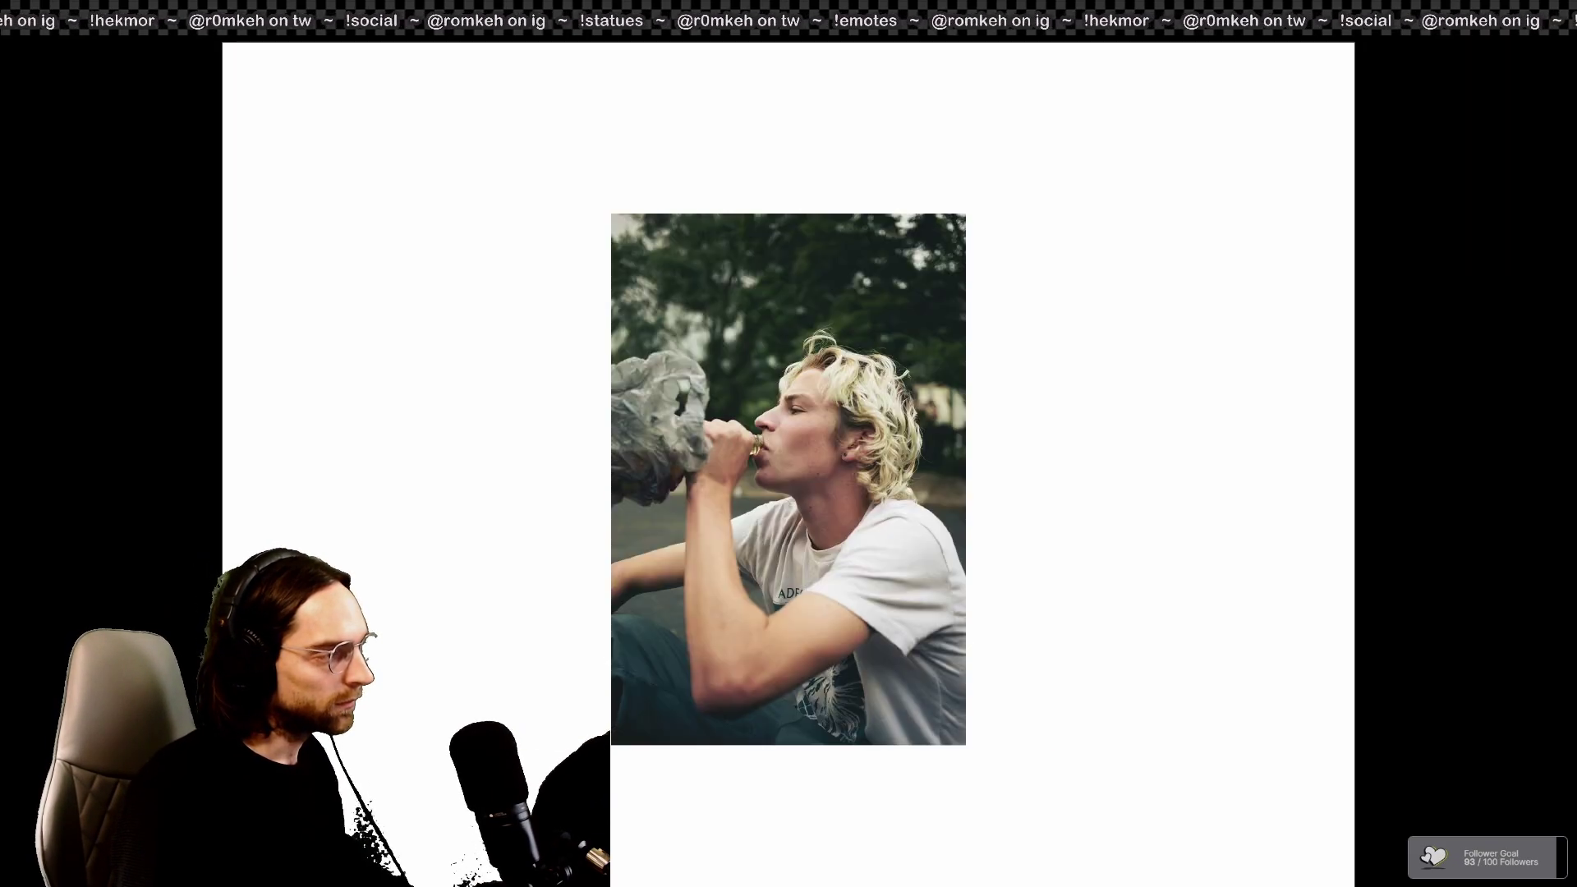
key("Right")
key("Escape")
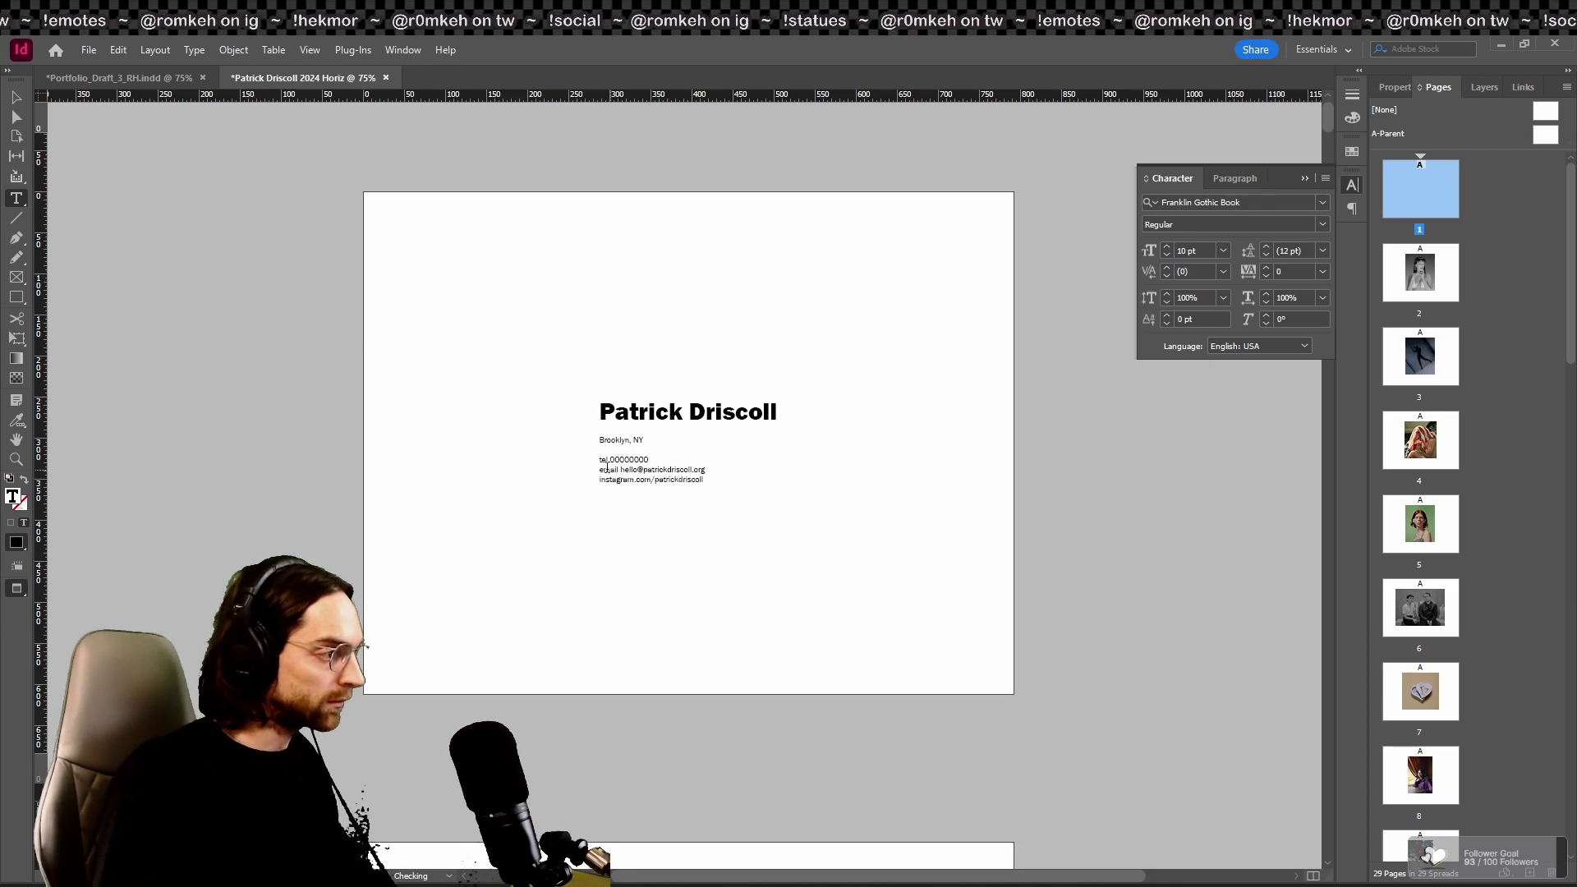
Step: Replace the 'instagram.com/' prefix on the last contact line with 'ig'
left_click_drag(656, 480, 600, 481)
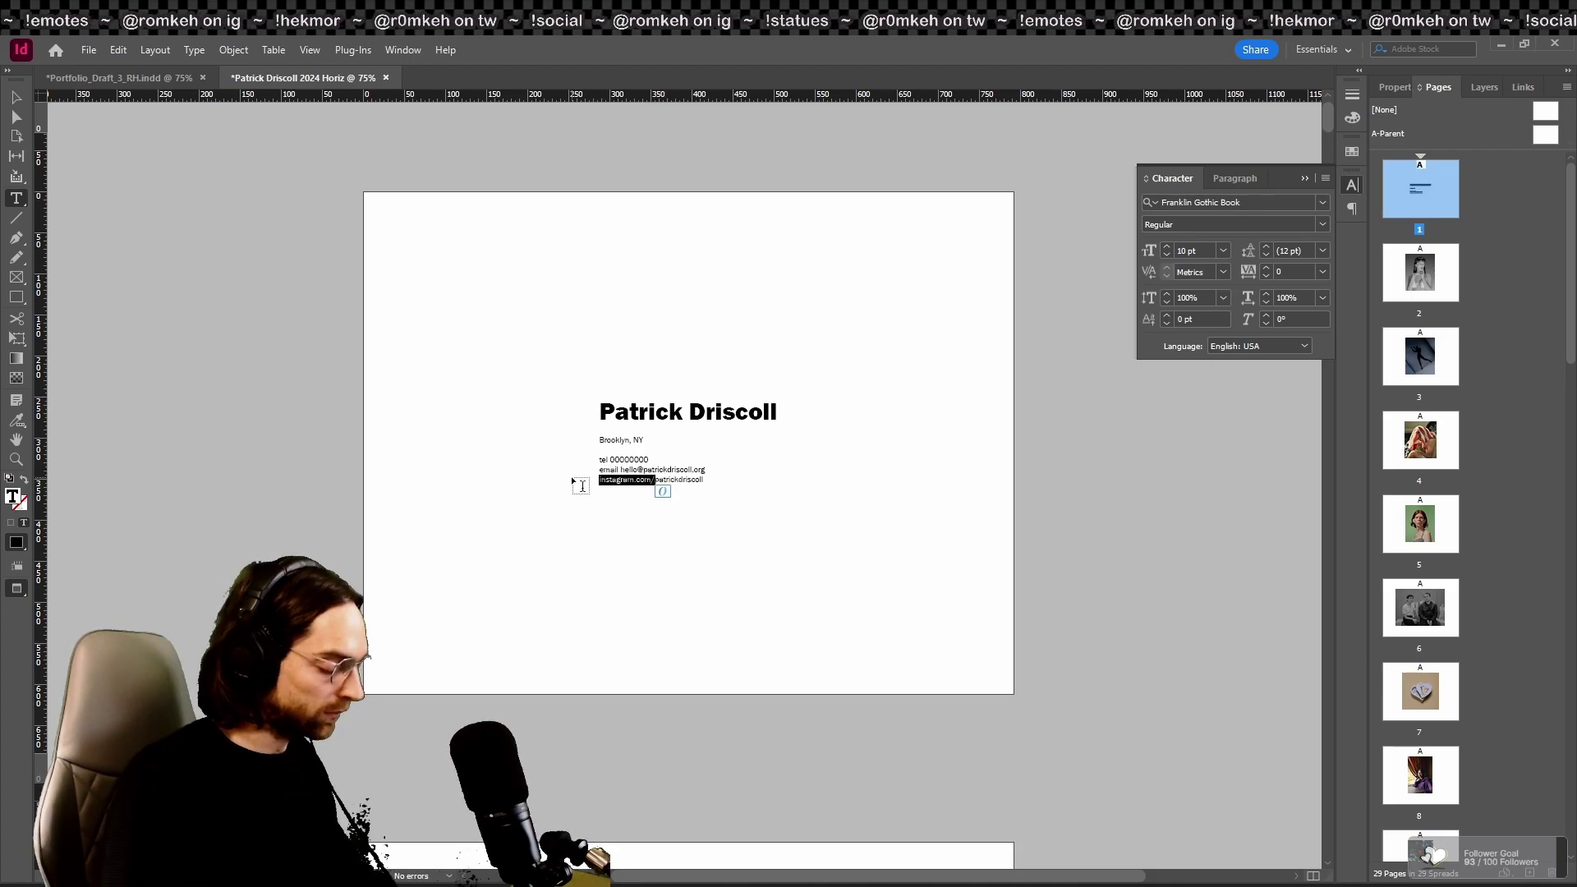
type("ig")
key("Escape")
left_click(204, 246)
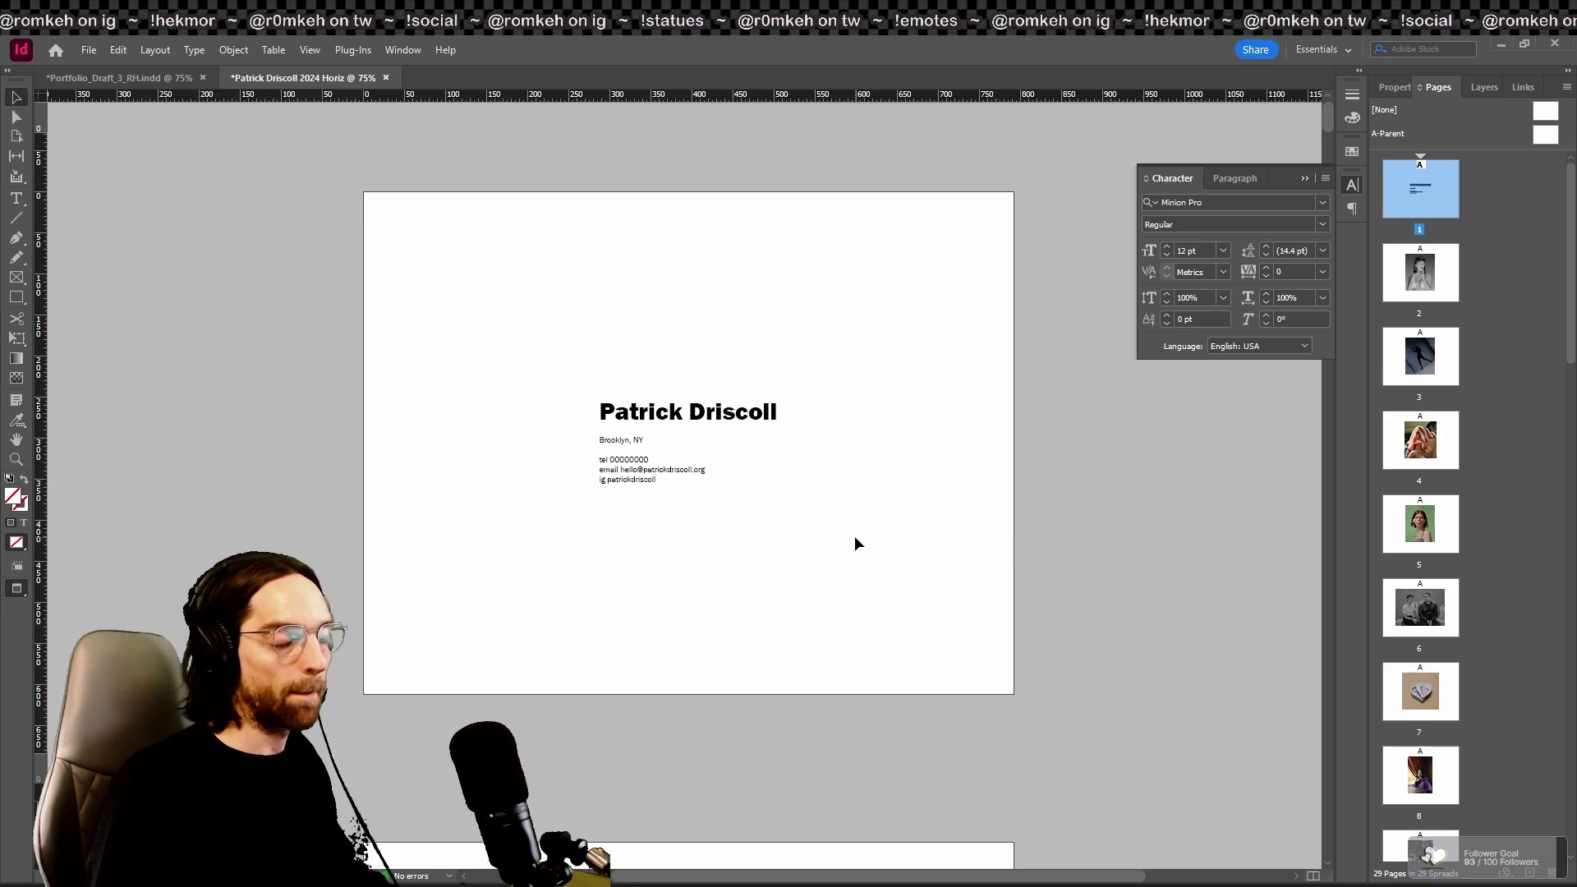
Step: Move the Instagram handle line so it sits between the phone and e-mail lines
left_click(660, 495)
double_click(659, 480)
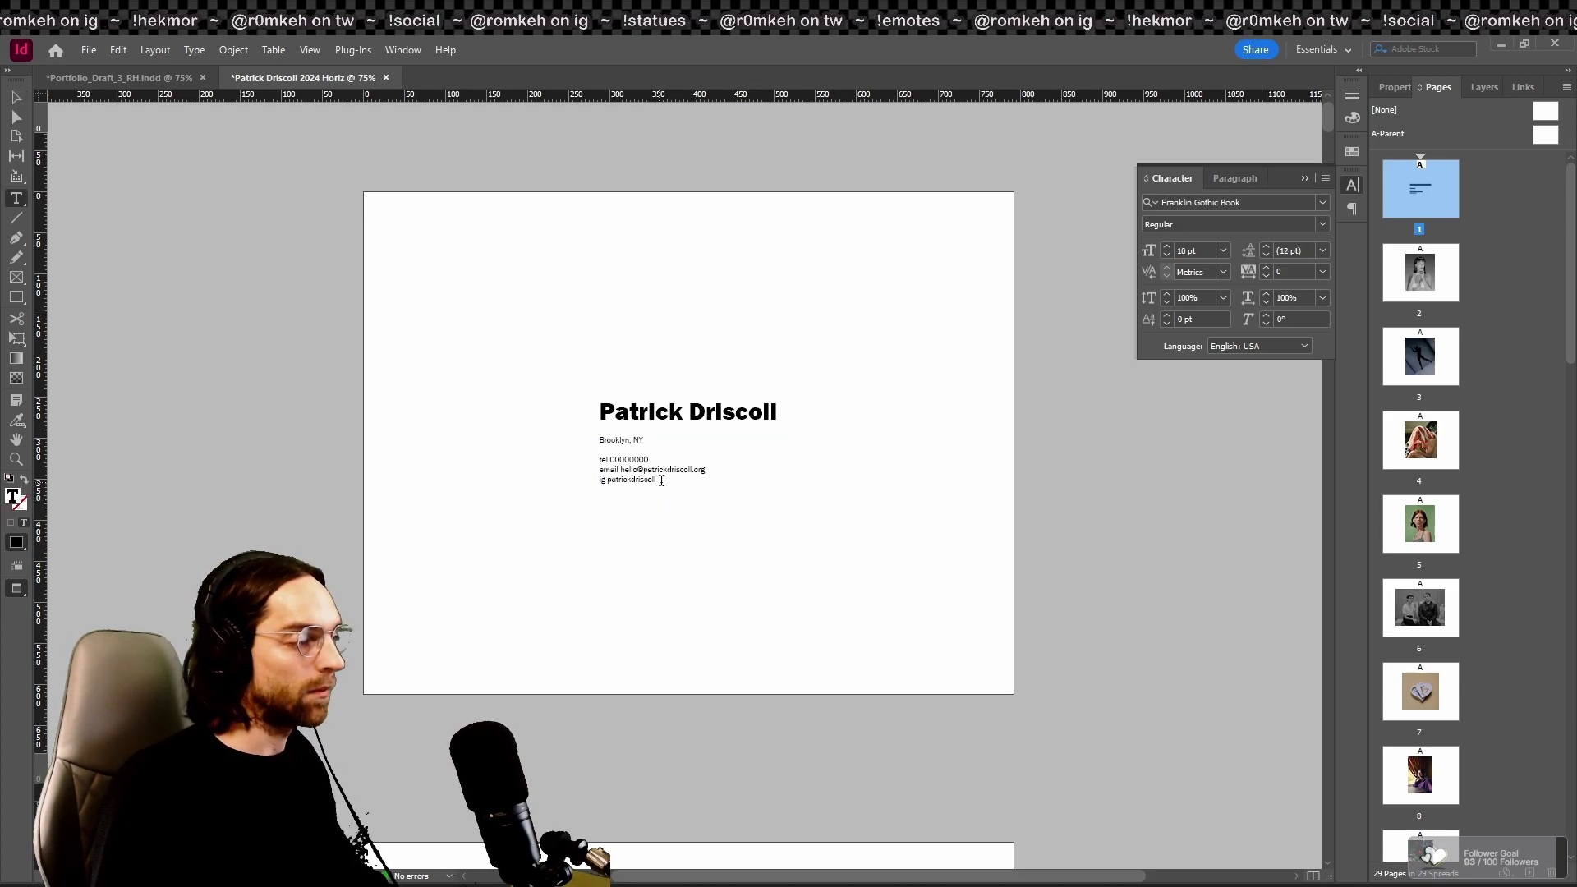
left_click_drag(599, 481, 678, 493)
key("BackSpace")
key("ctrl+z")
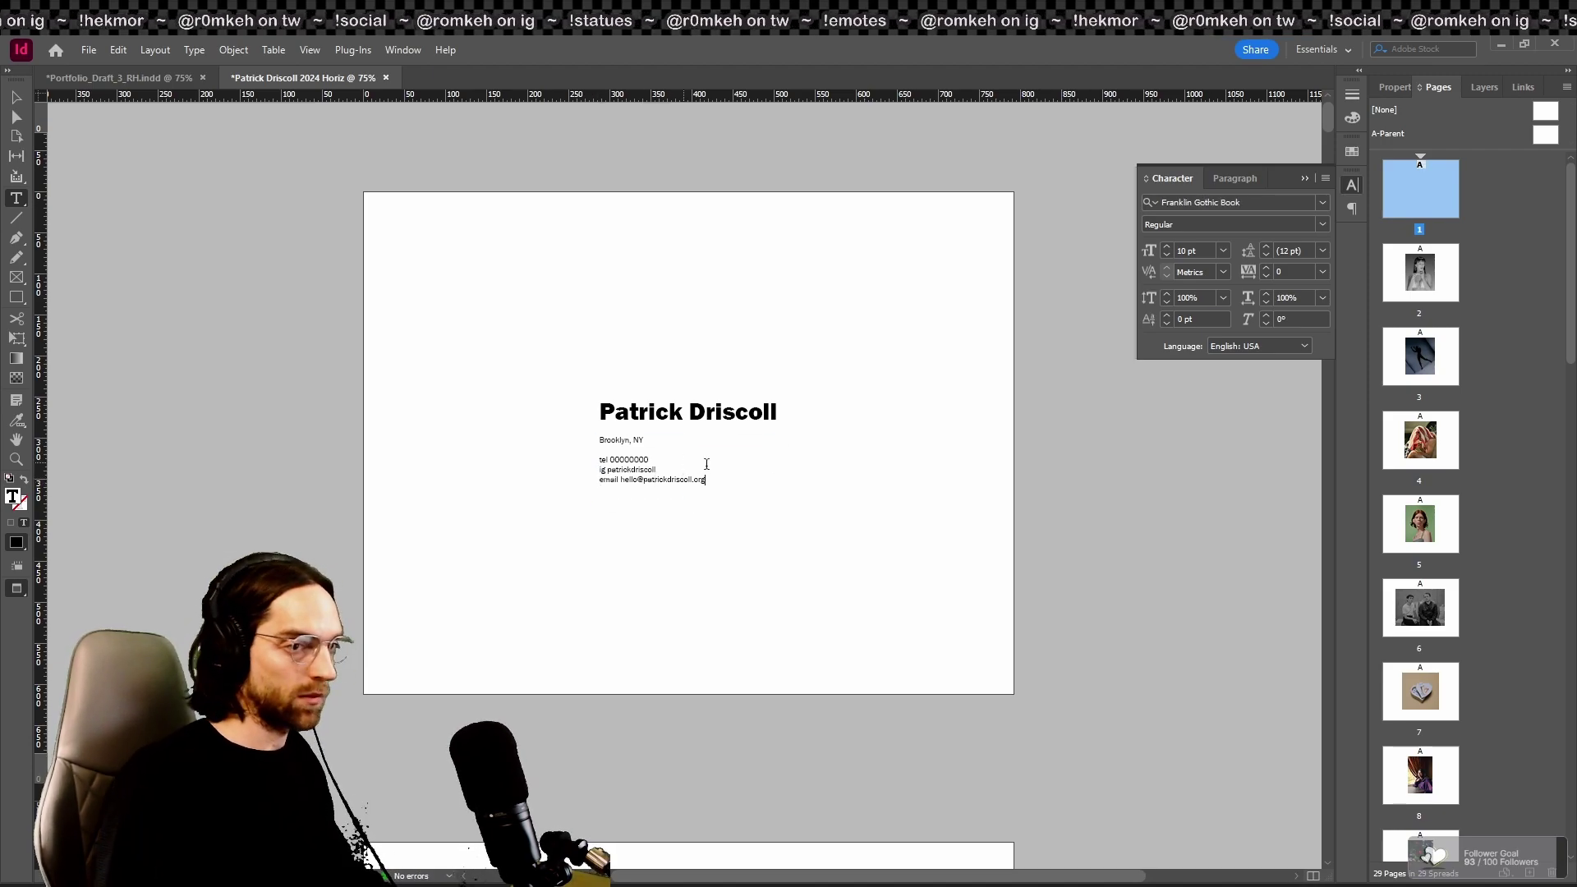
left_click(16, 98)
left_click(171, 211)
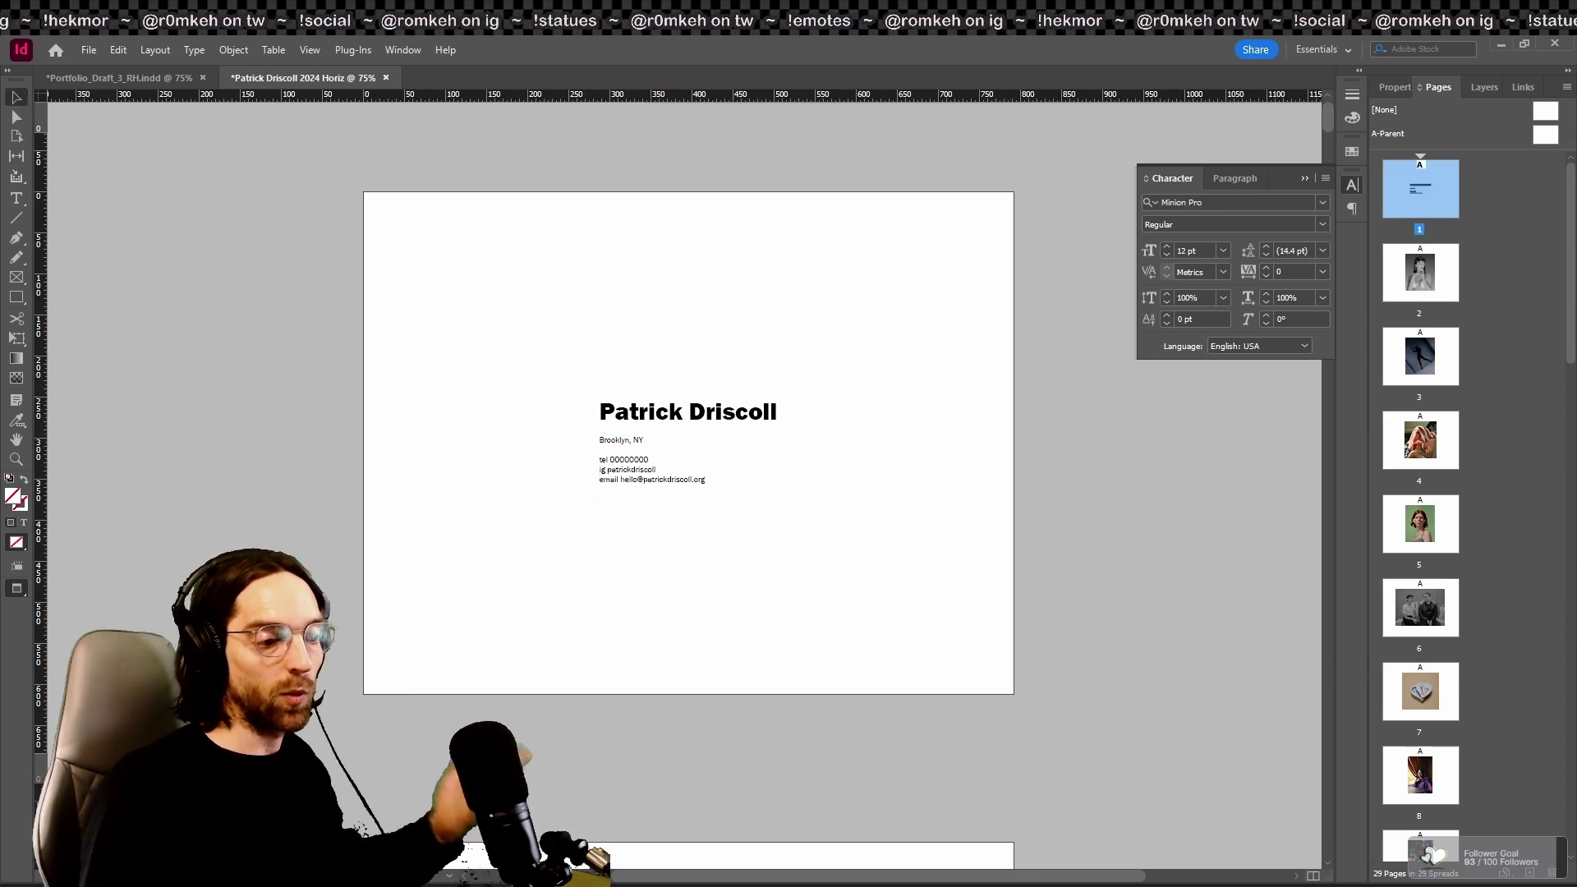
key("super+d")
key("super+d")
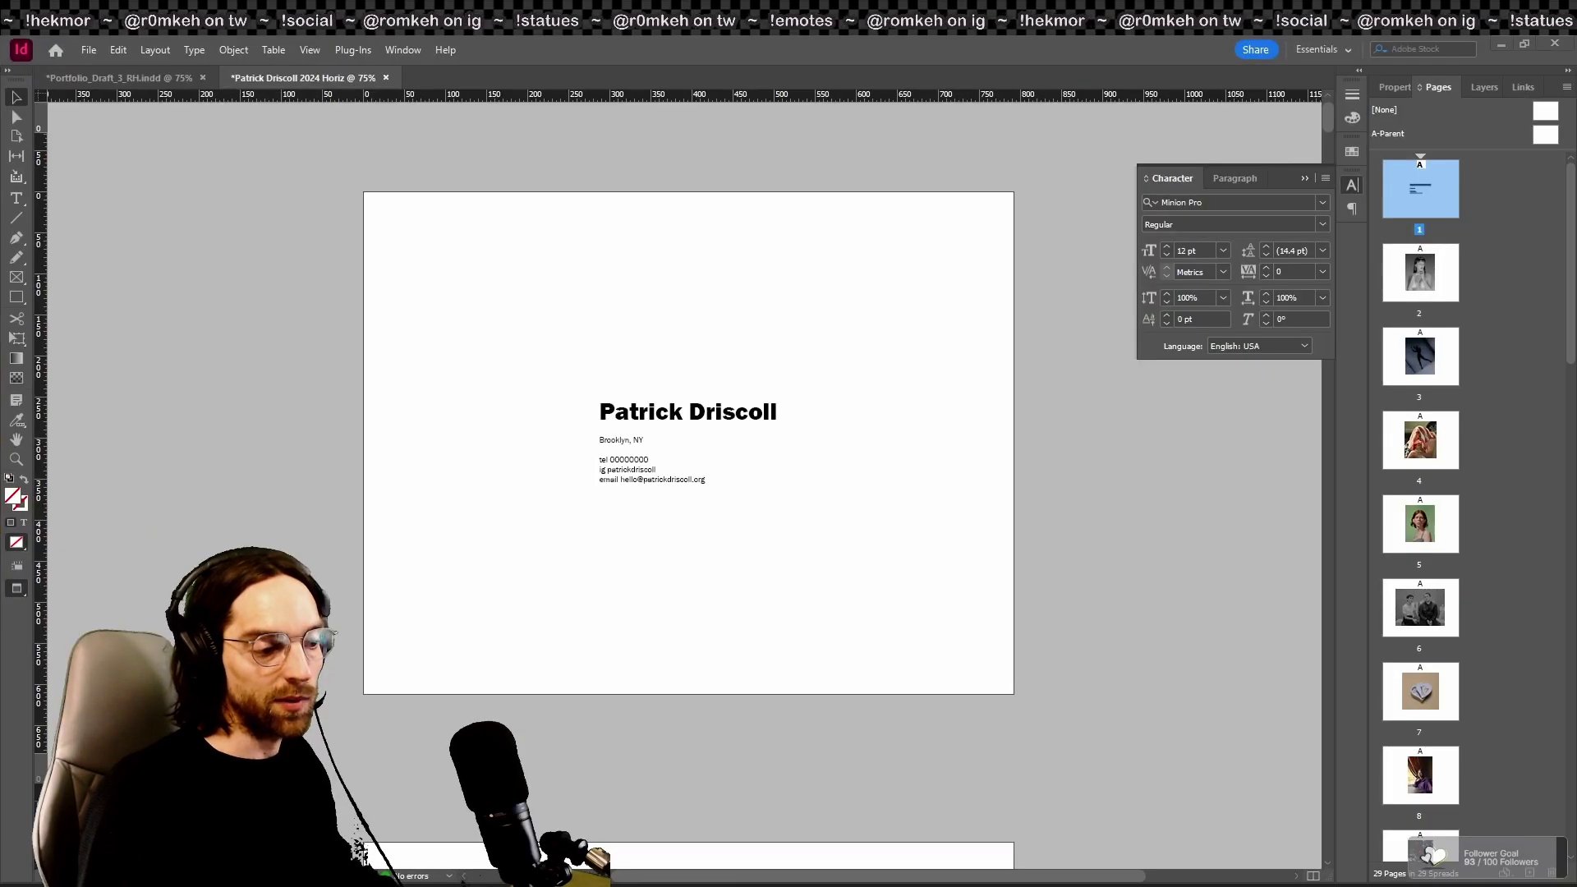
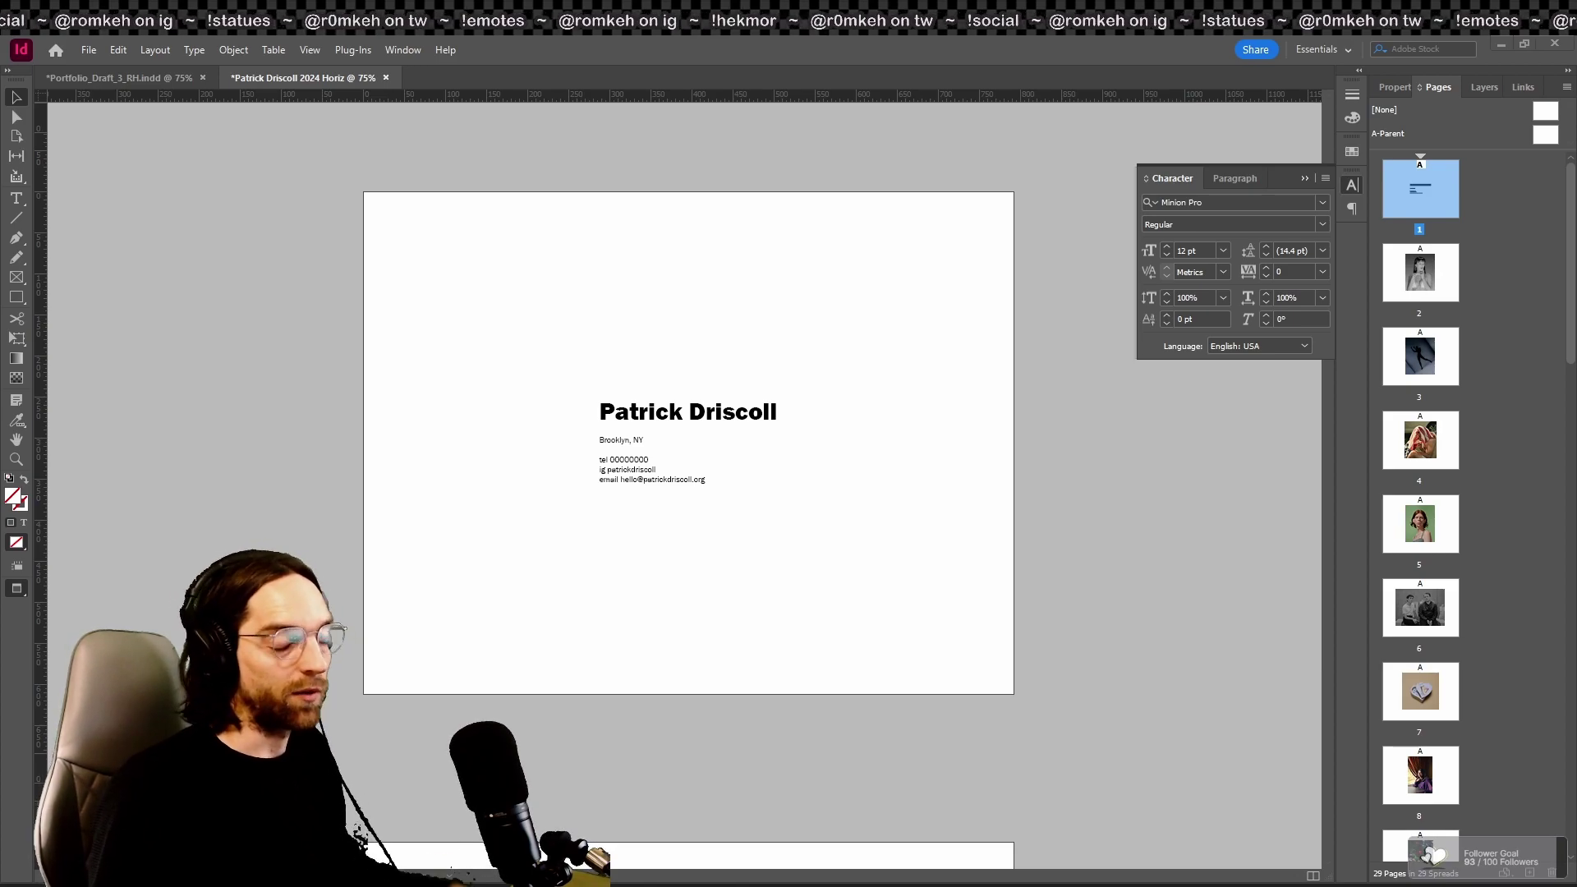
Step: Go to page 2 and check the portrait photo's link and resolution details, then deselect it
double_click(1447, 283)
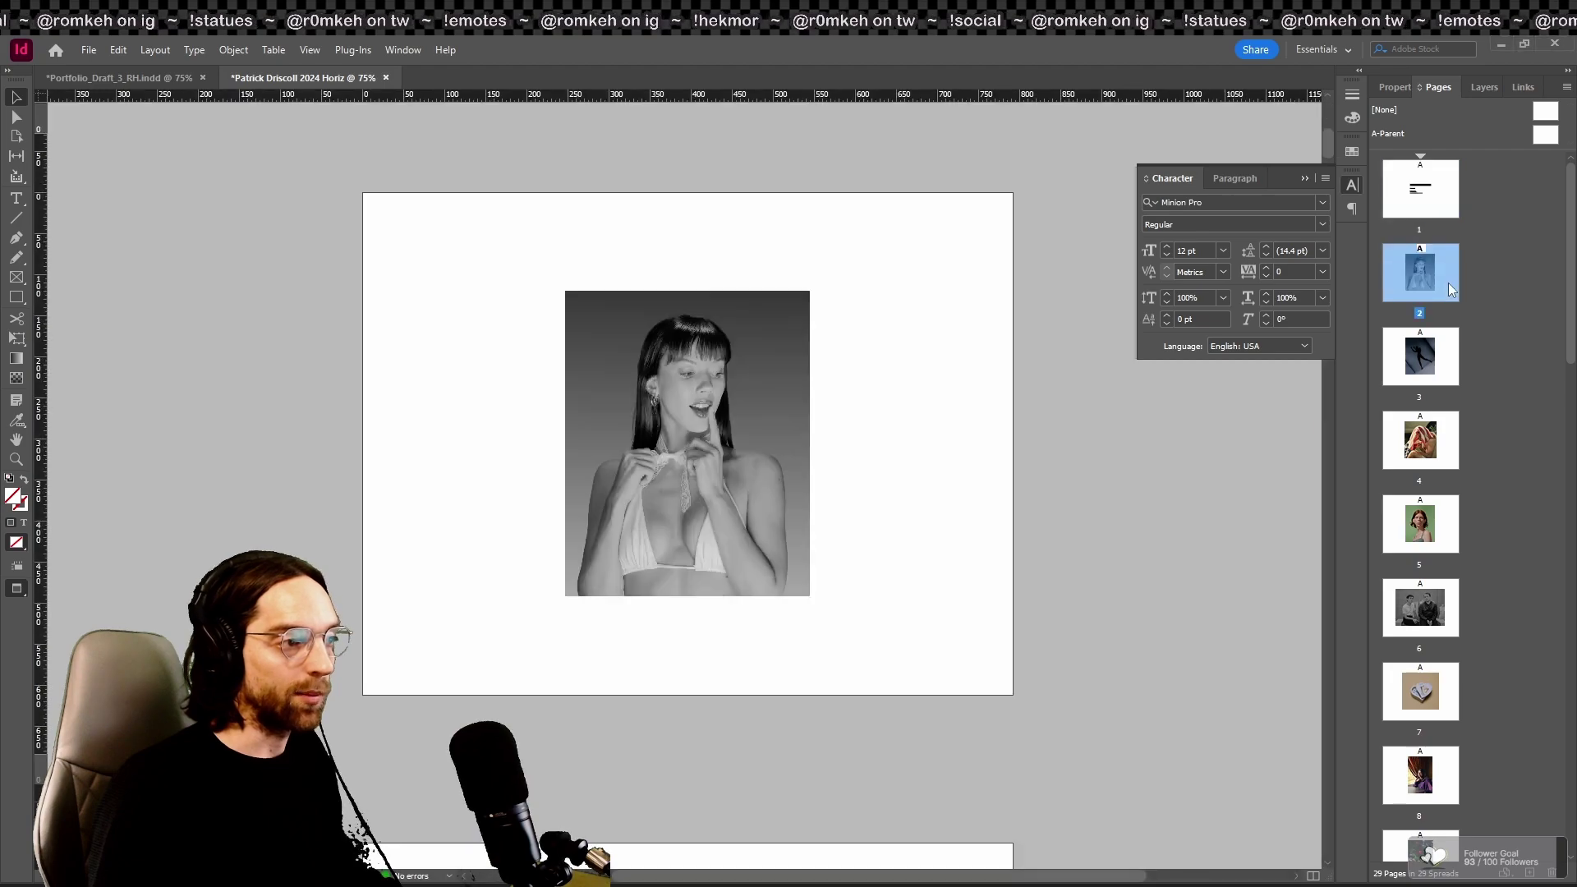
key("ctrl+shift+d")
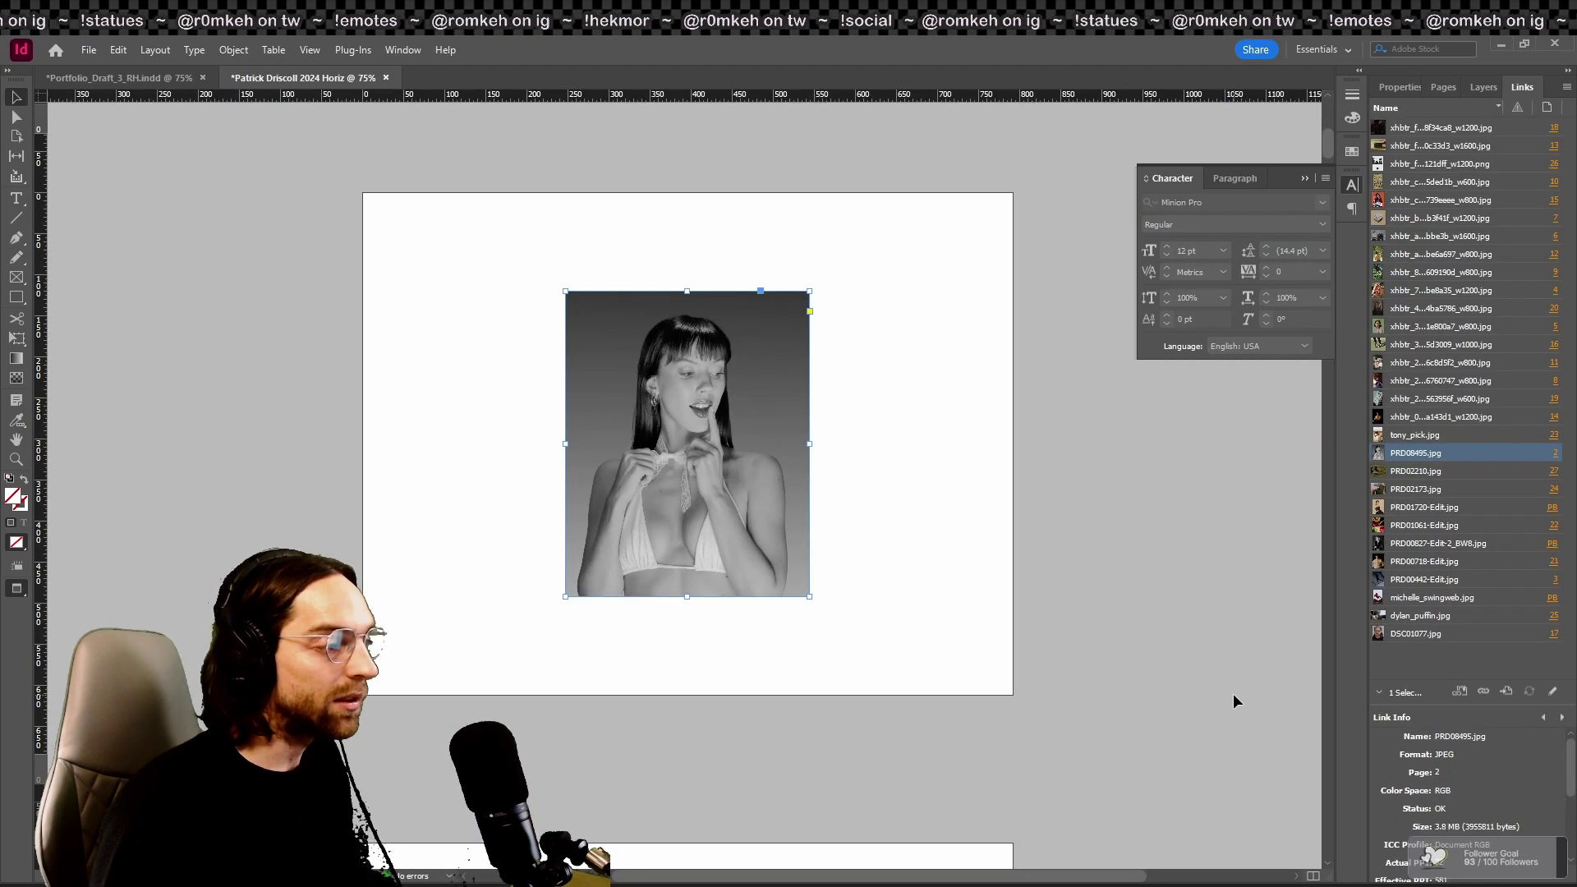
scroll(1478, 842, "up", 2)
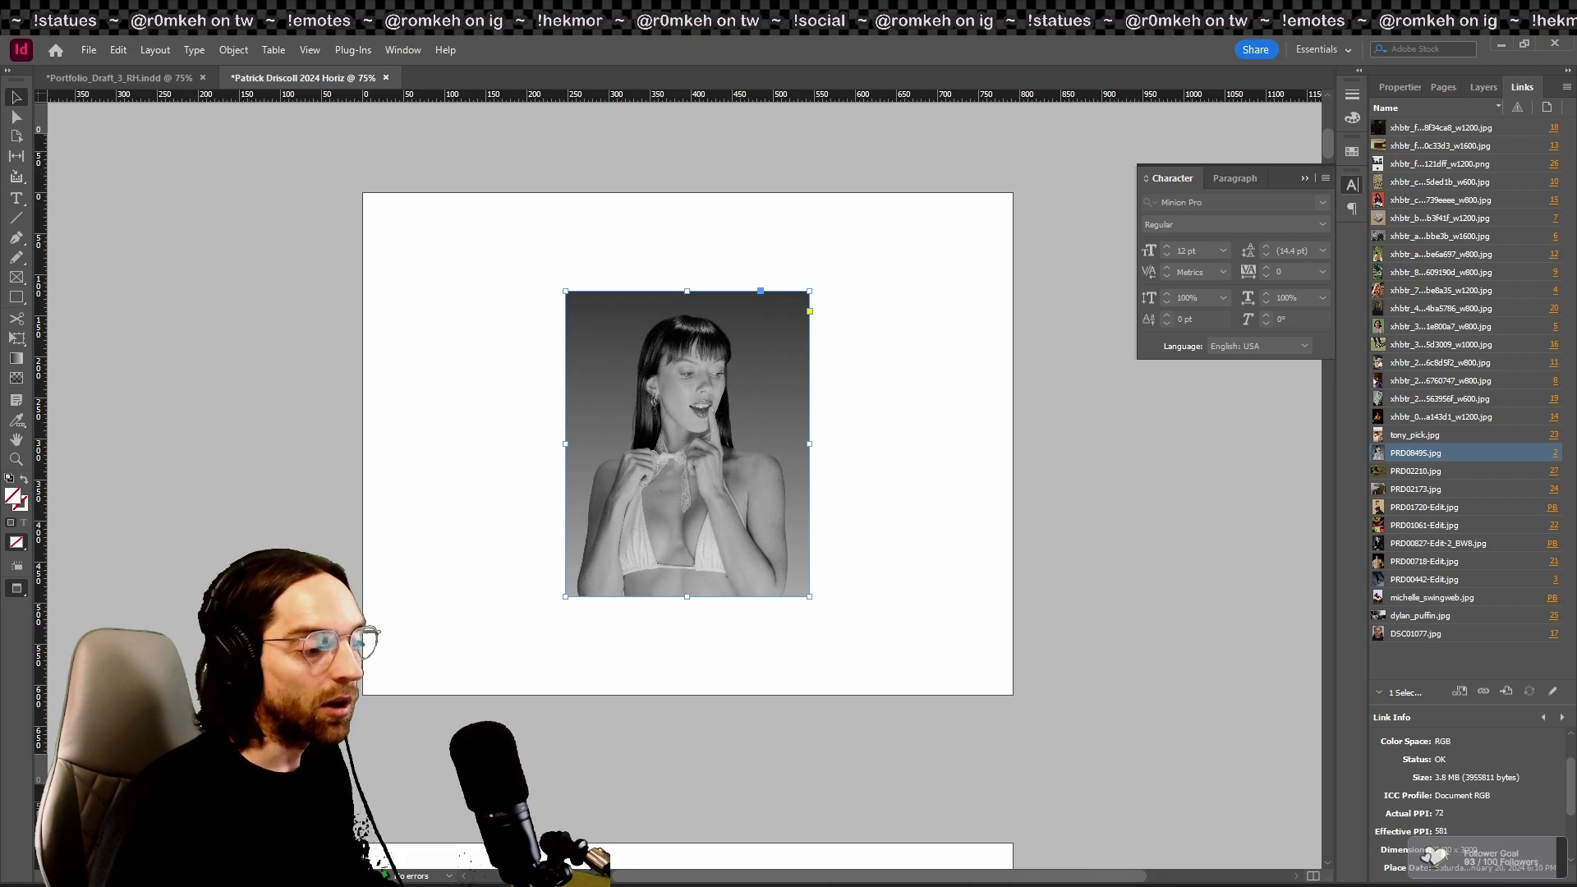
scroll(1441, 809, "down", 2)
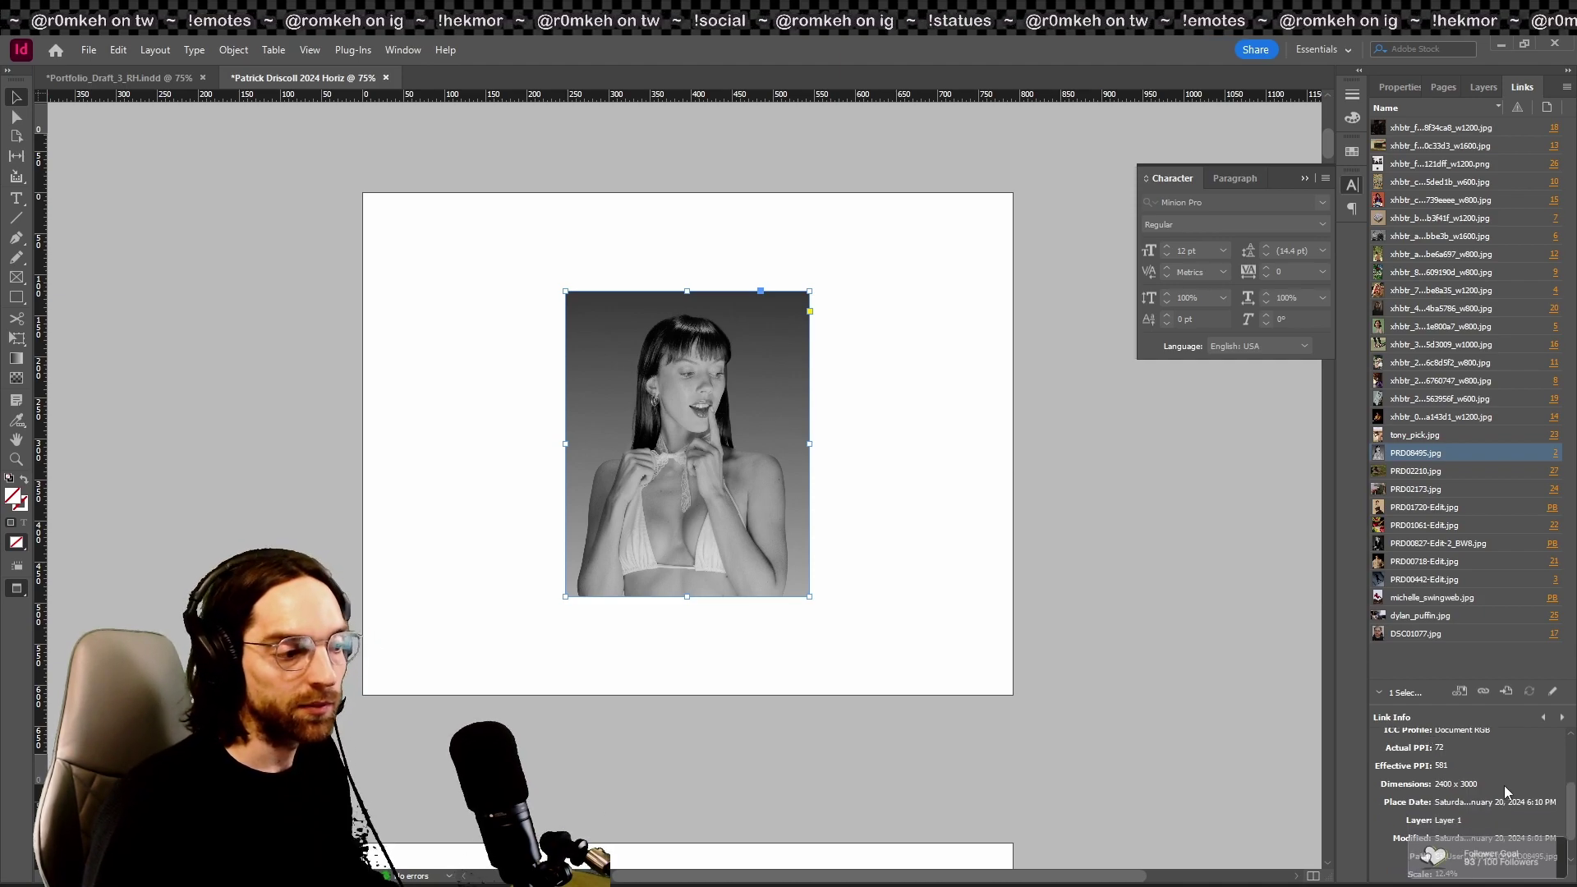
key("ctrl+shift+a")
scroll(1249, 641, "down", 5)
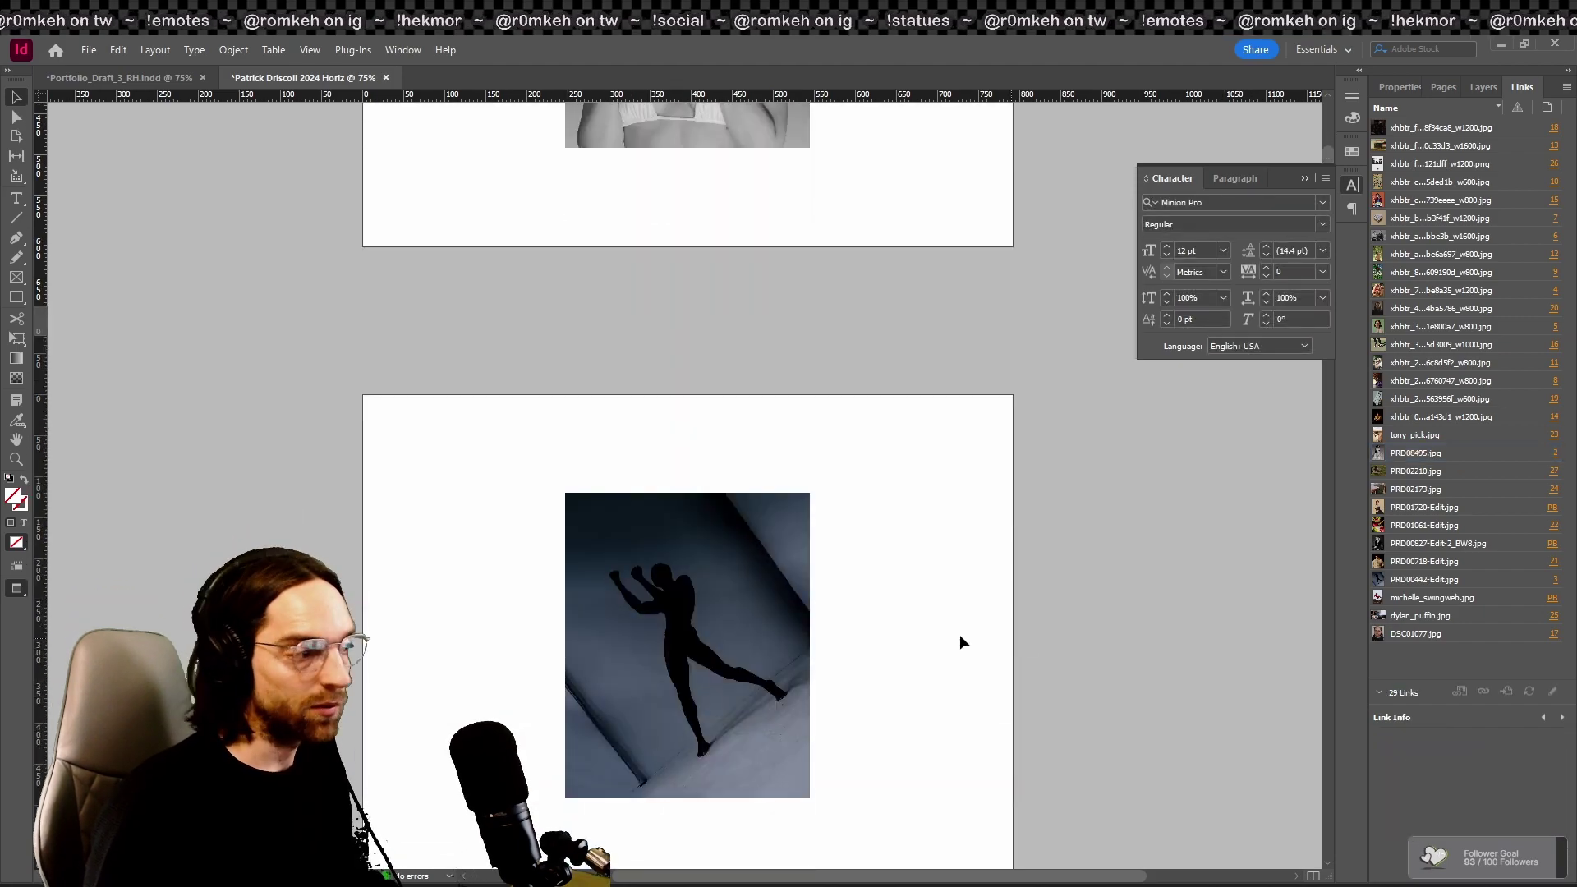
scroll(873, 594, "up", 15)
key("F12")
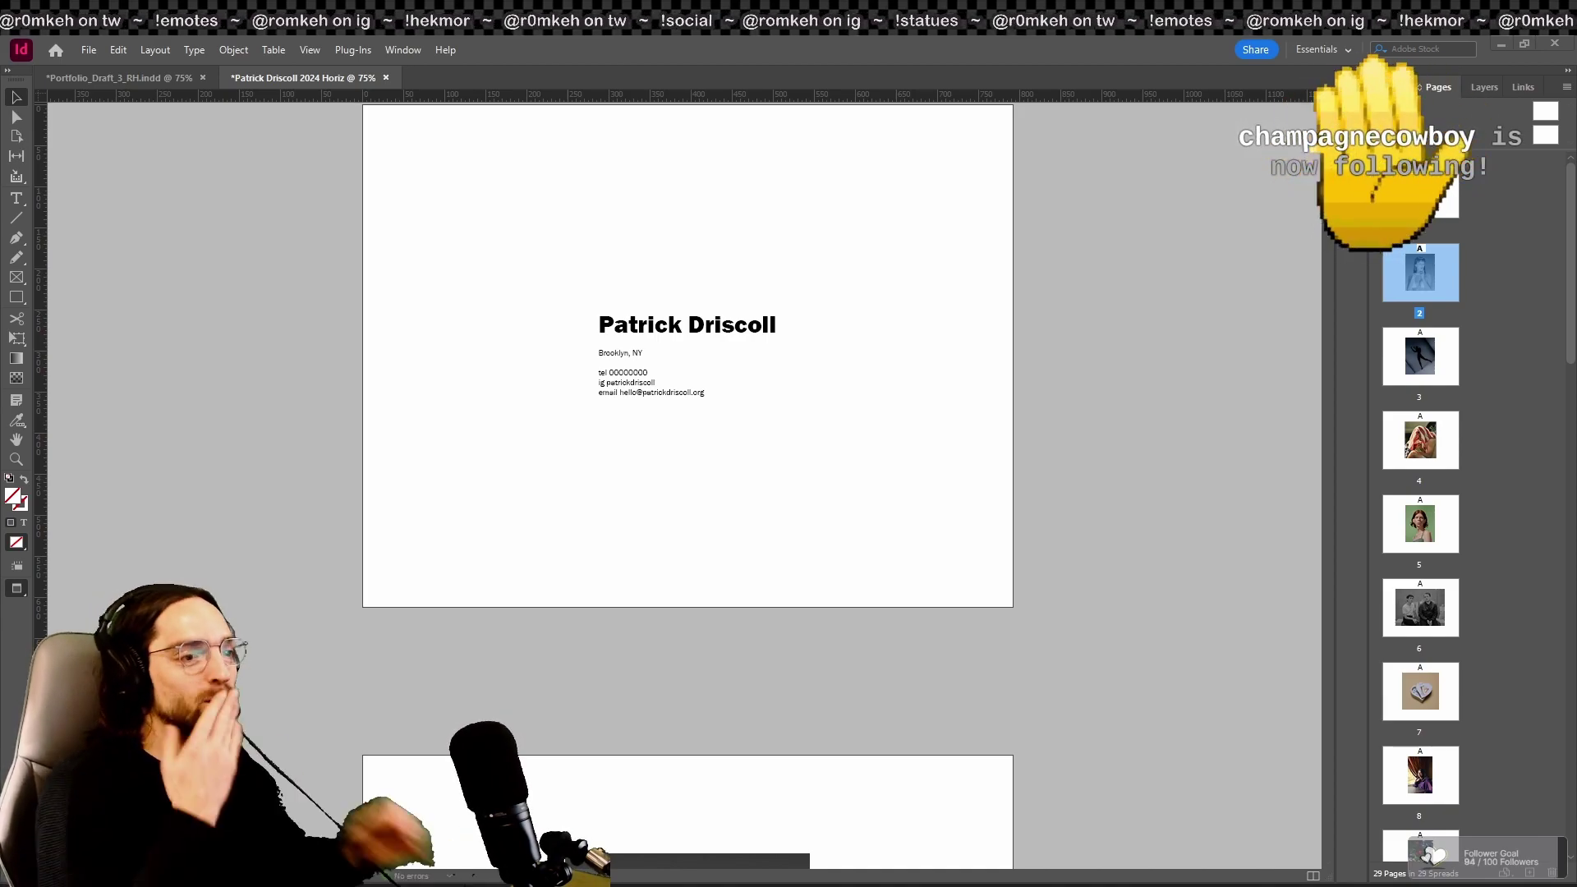
Step: Go to title page 1 and start the full-screen presentation from there
key("shift+w")
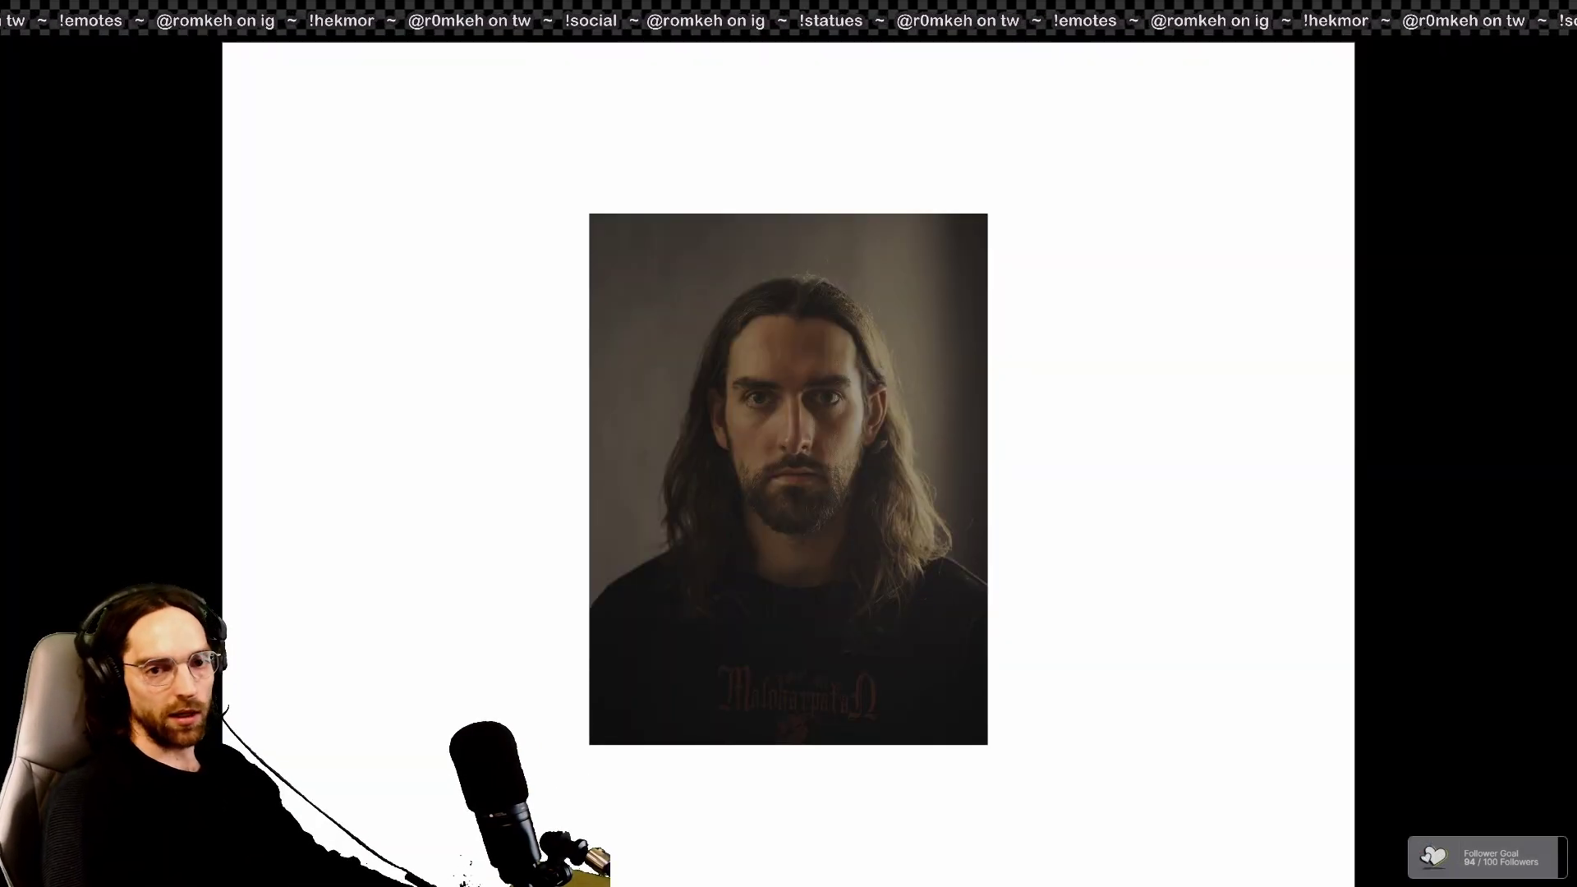
key("shift+w")
scroll(1551, 469, "up", 1)
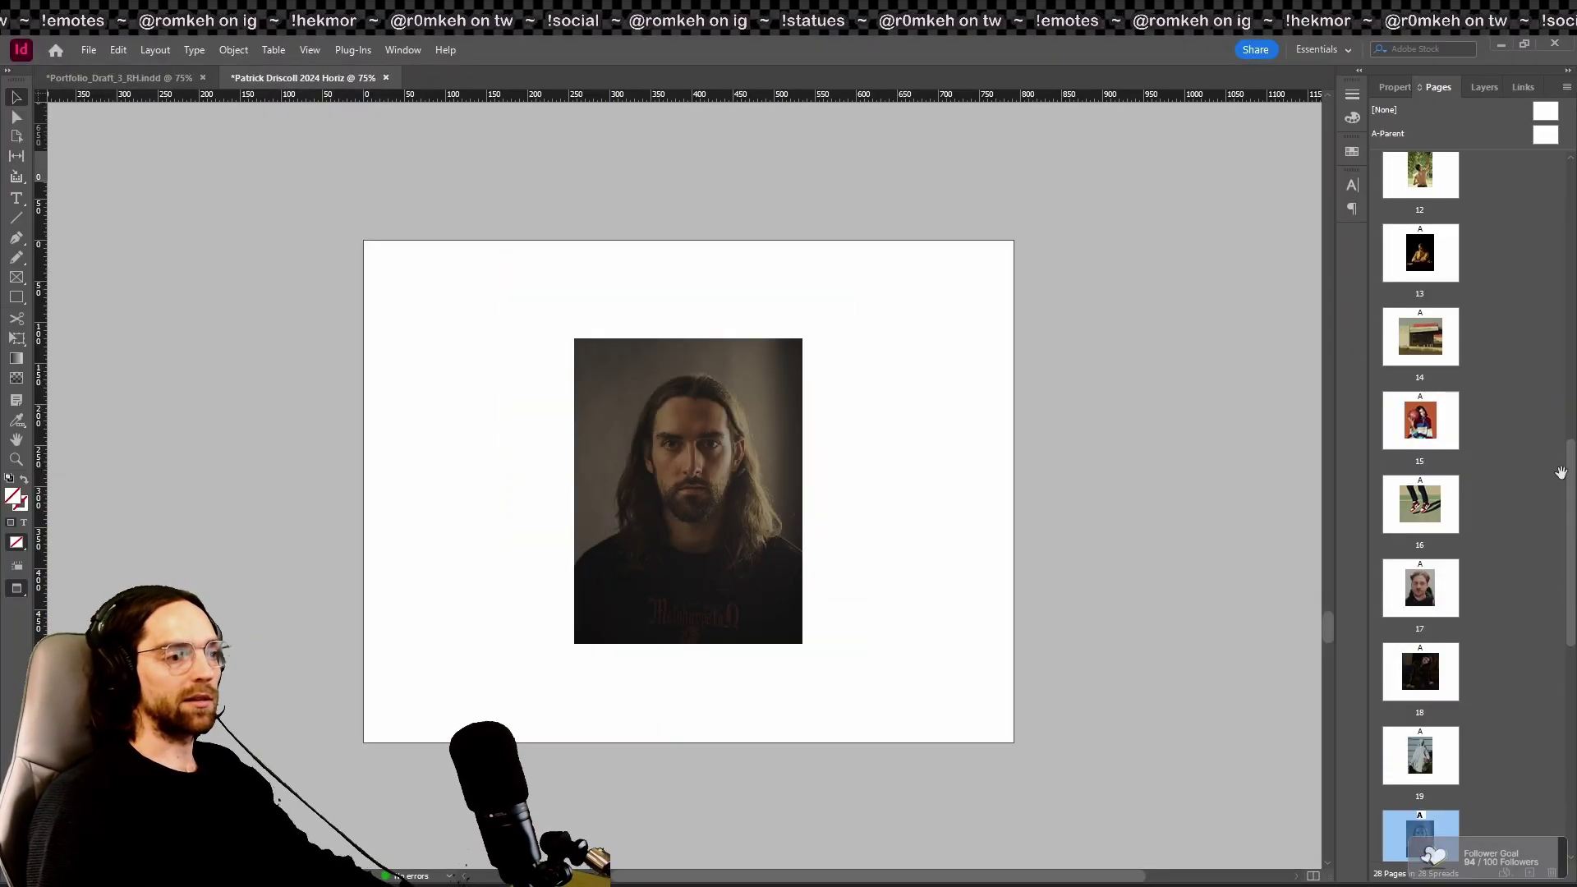
left_click_drag(1569, 485, 1544, 159)
double_click(1419, 183)
key("shift+w")
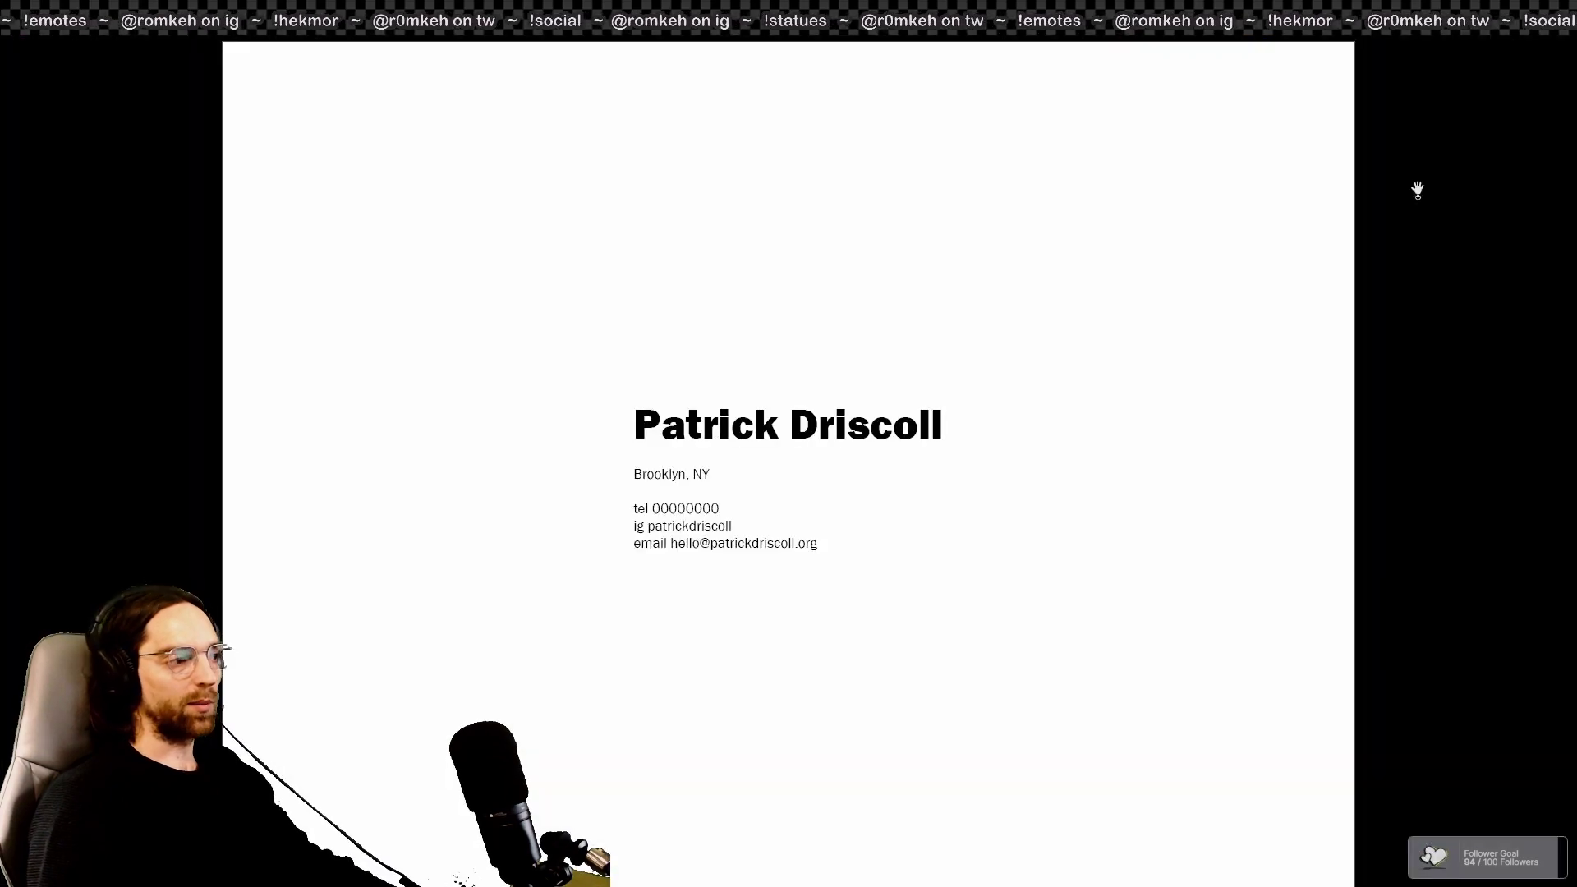
Step: Advance through every photo page to the blank last page 27, then exit the presentation
key("Right")
key("Right")
key("Right")
key("Right")
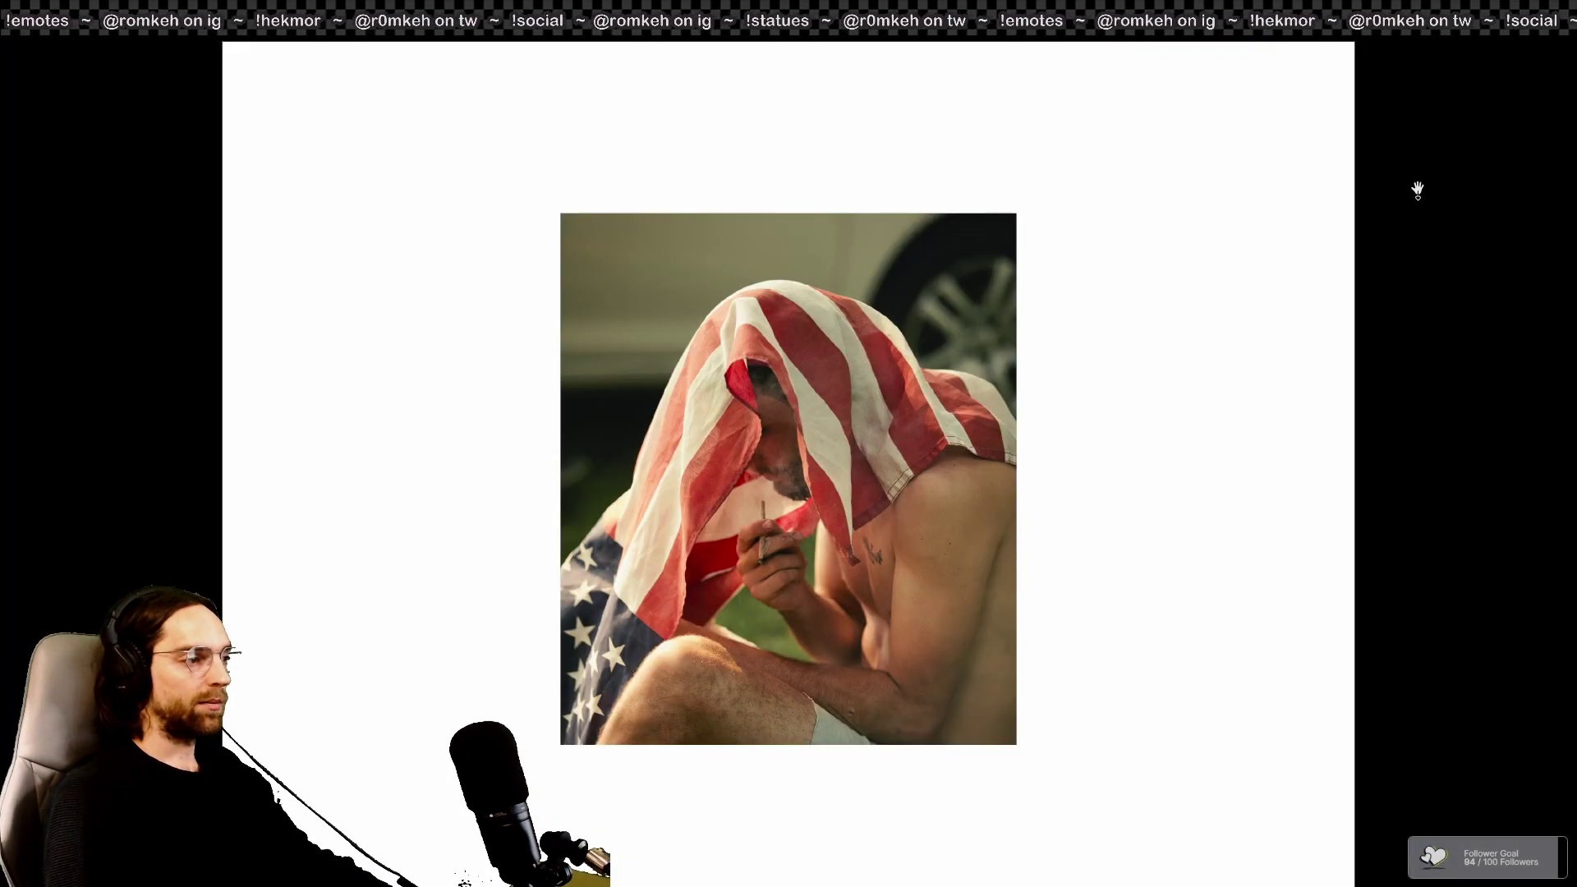
key("Right")
key("Right")
key("Right")
key("Right")
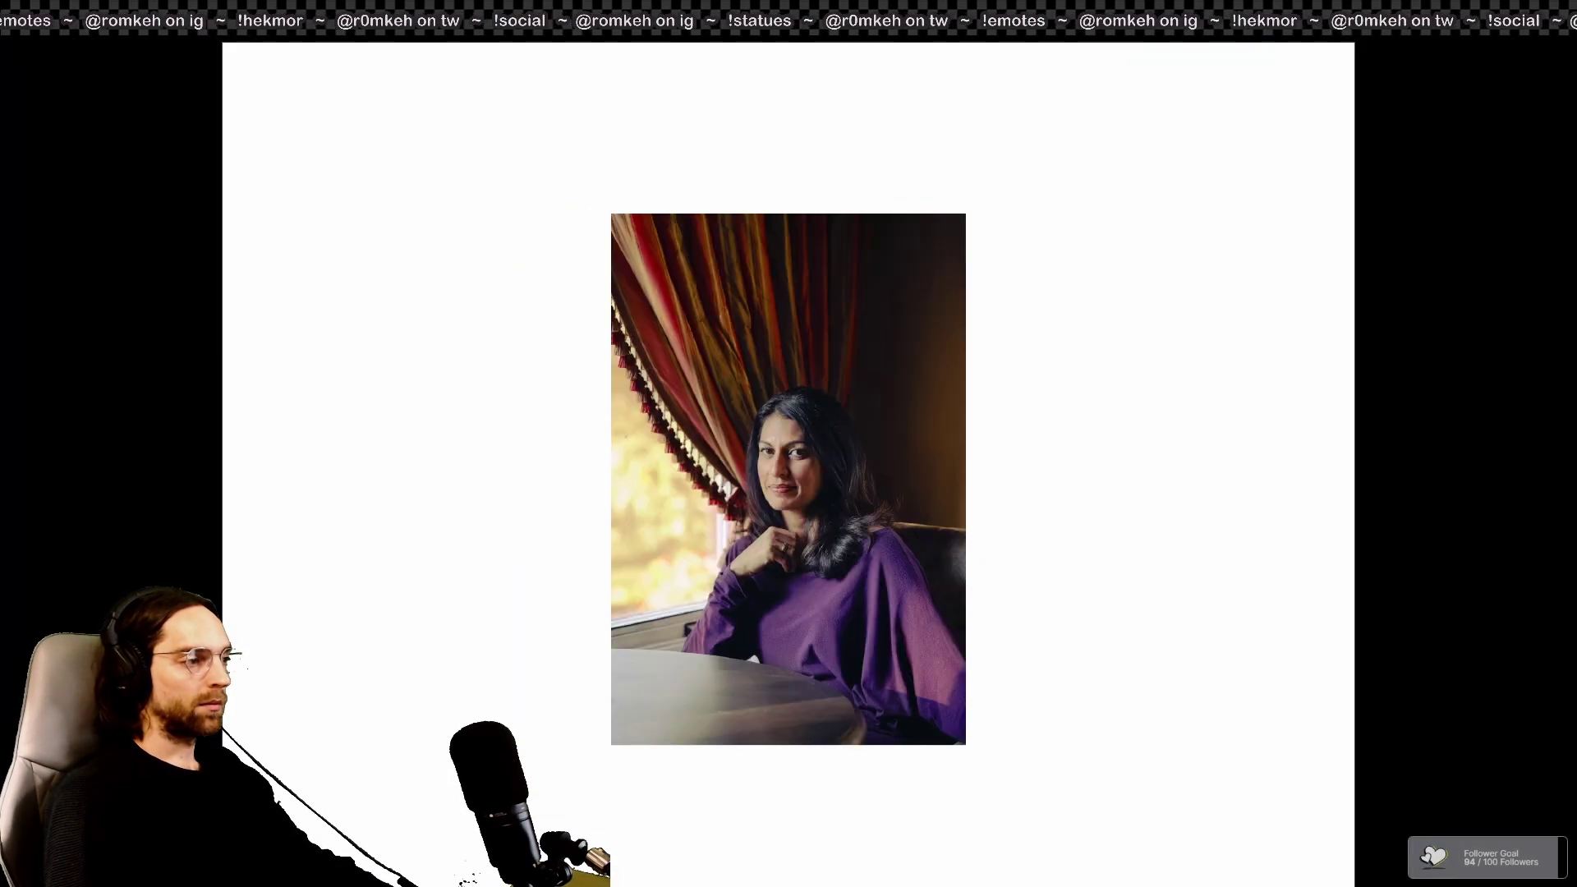
key("Right")
key("Right")
key("Right")
key("Right")
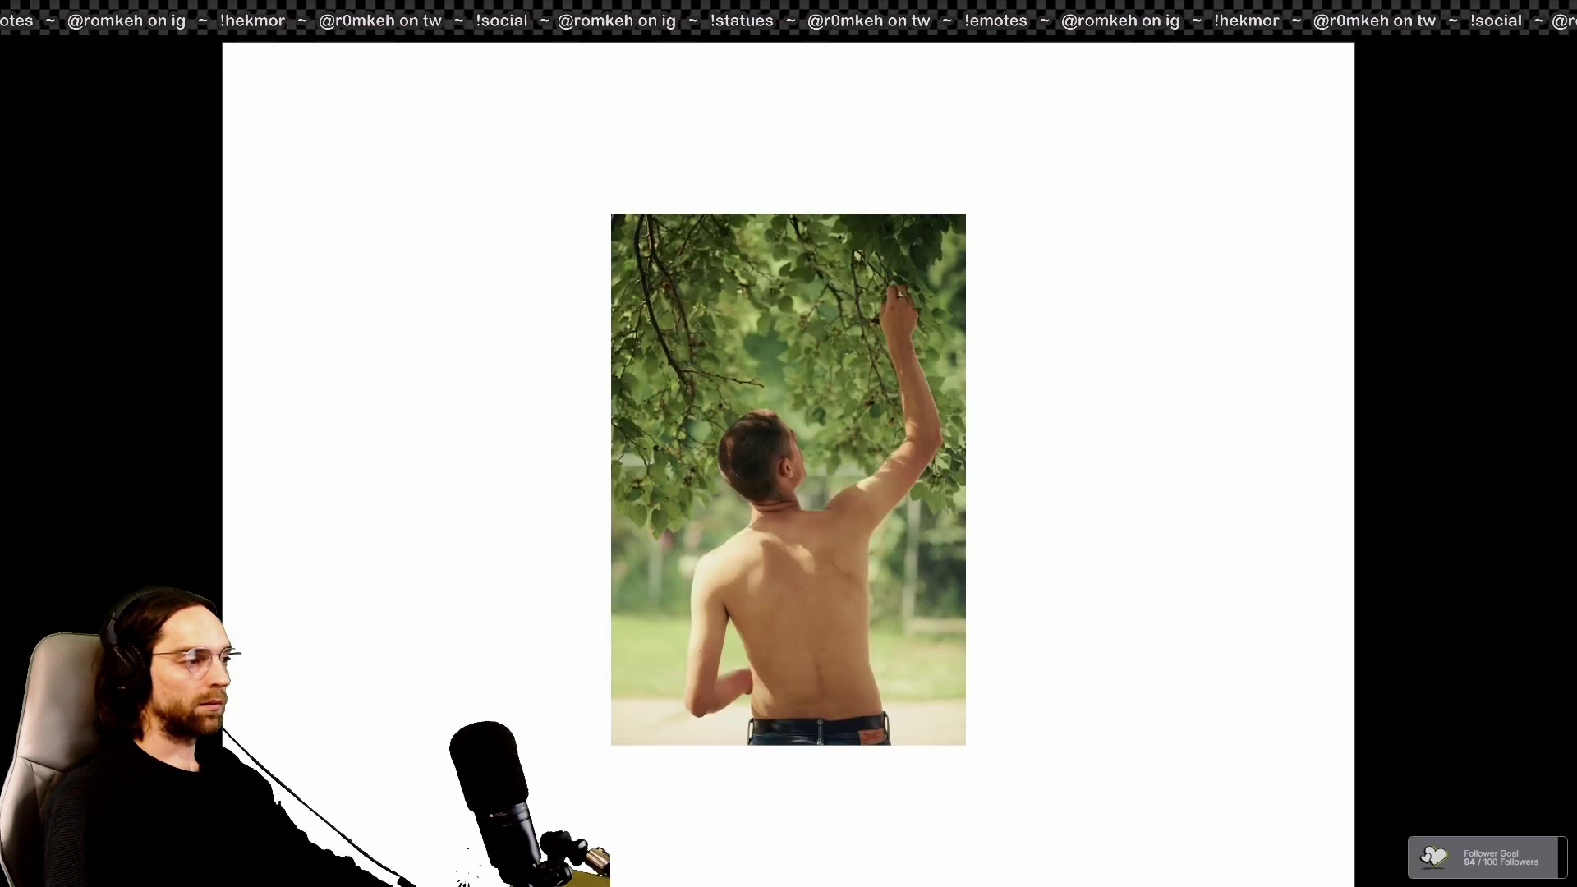
key("Right")
key("Right")
key("Right")
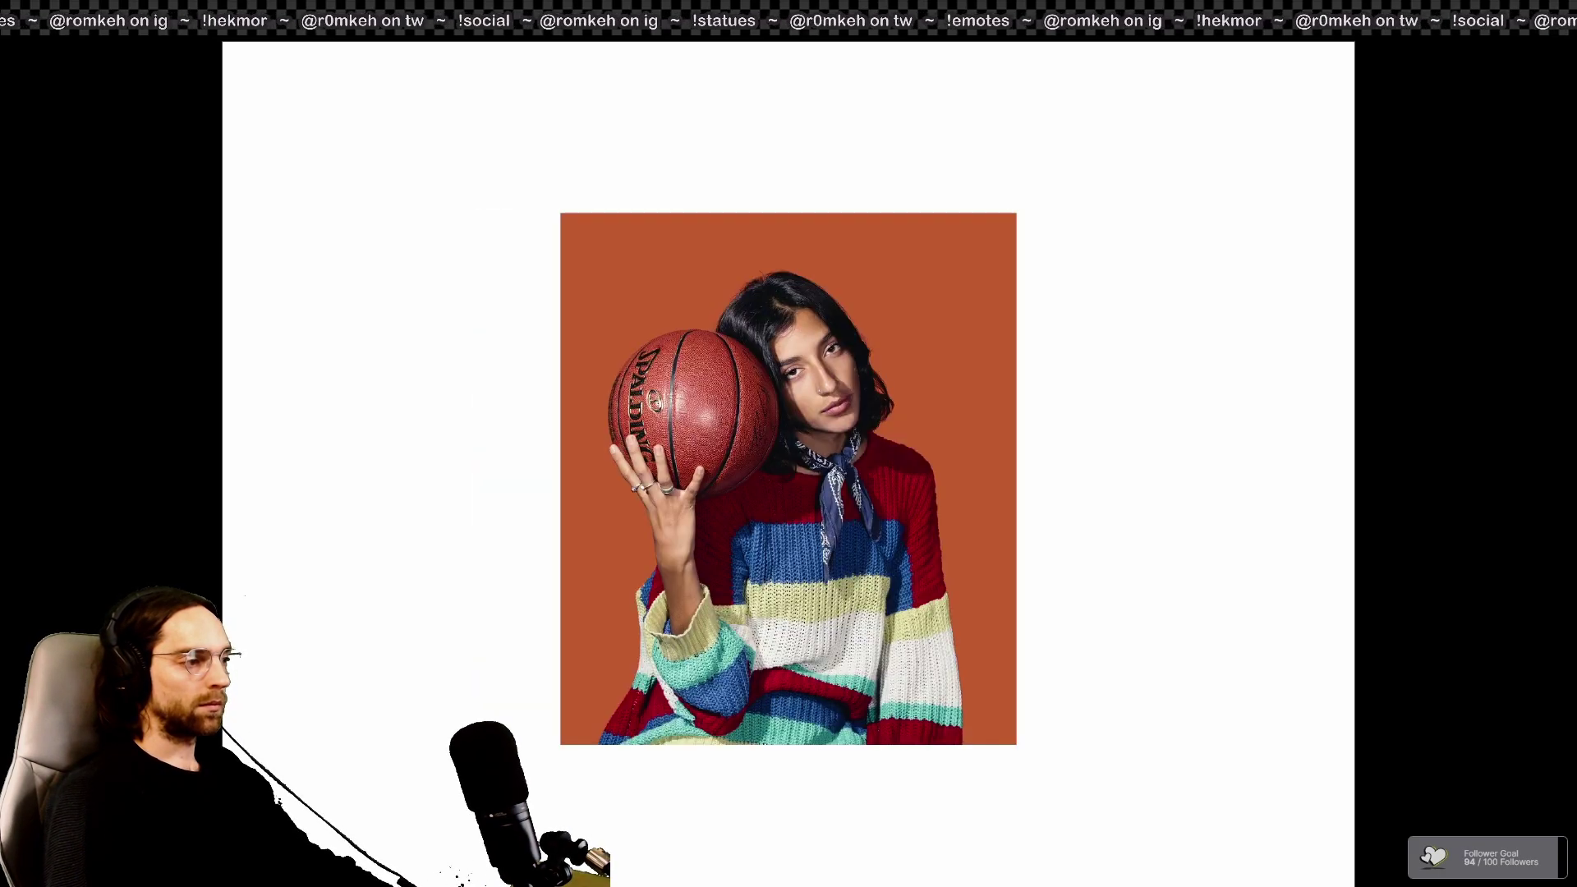
key("Right")
key("Right")
key("Right")
key("Right")
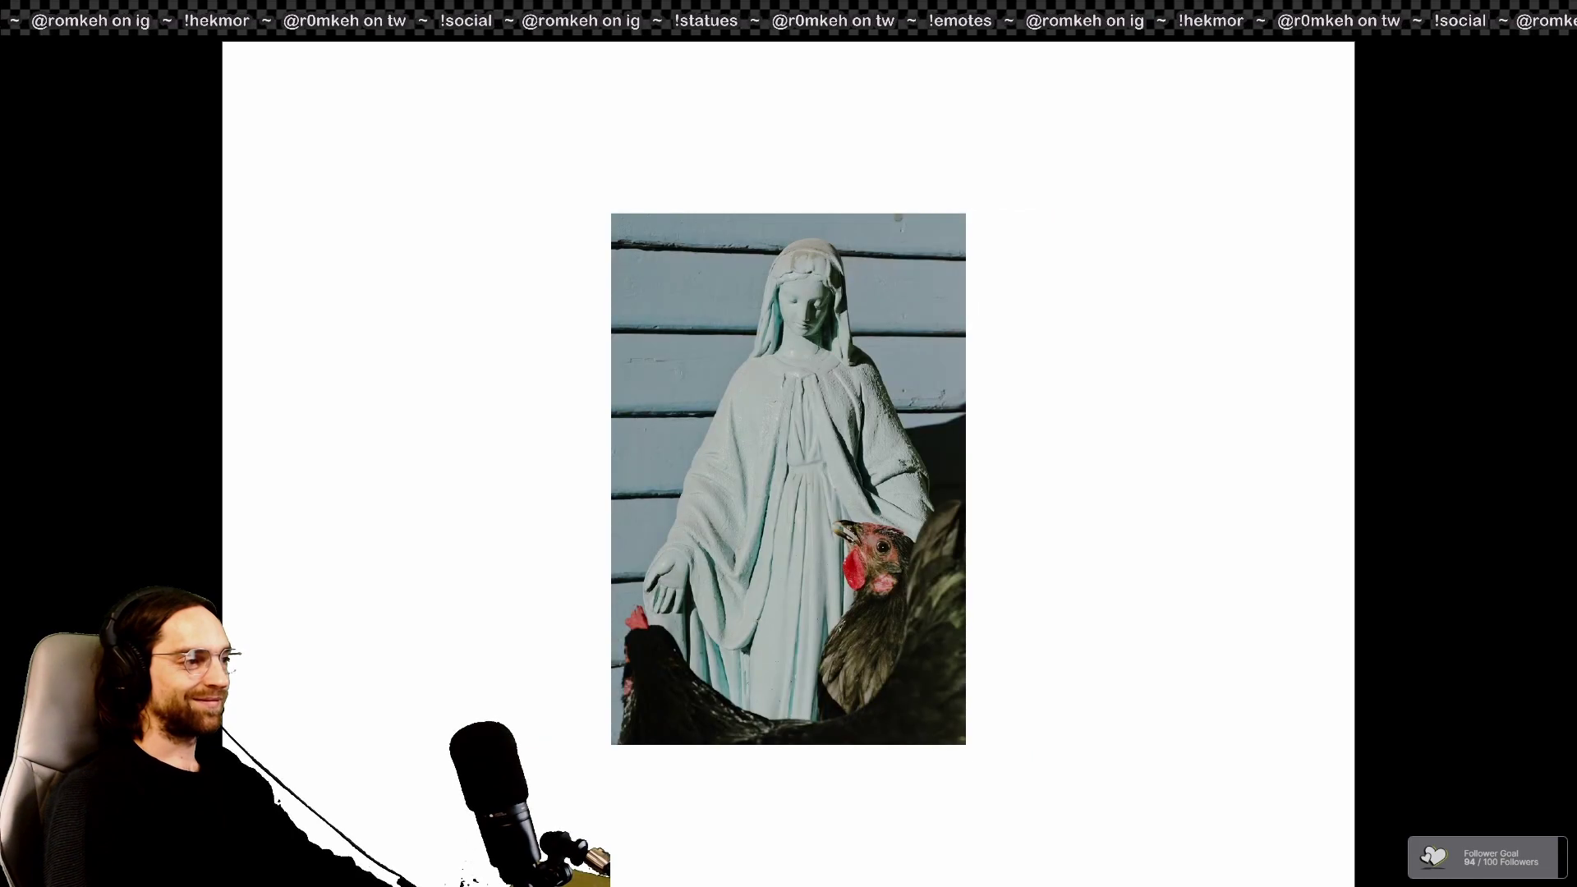
key("Right")
key("Right")
key("Right")
key("Right")
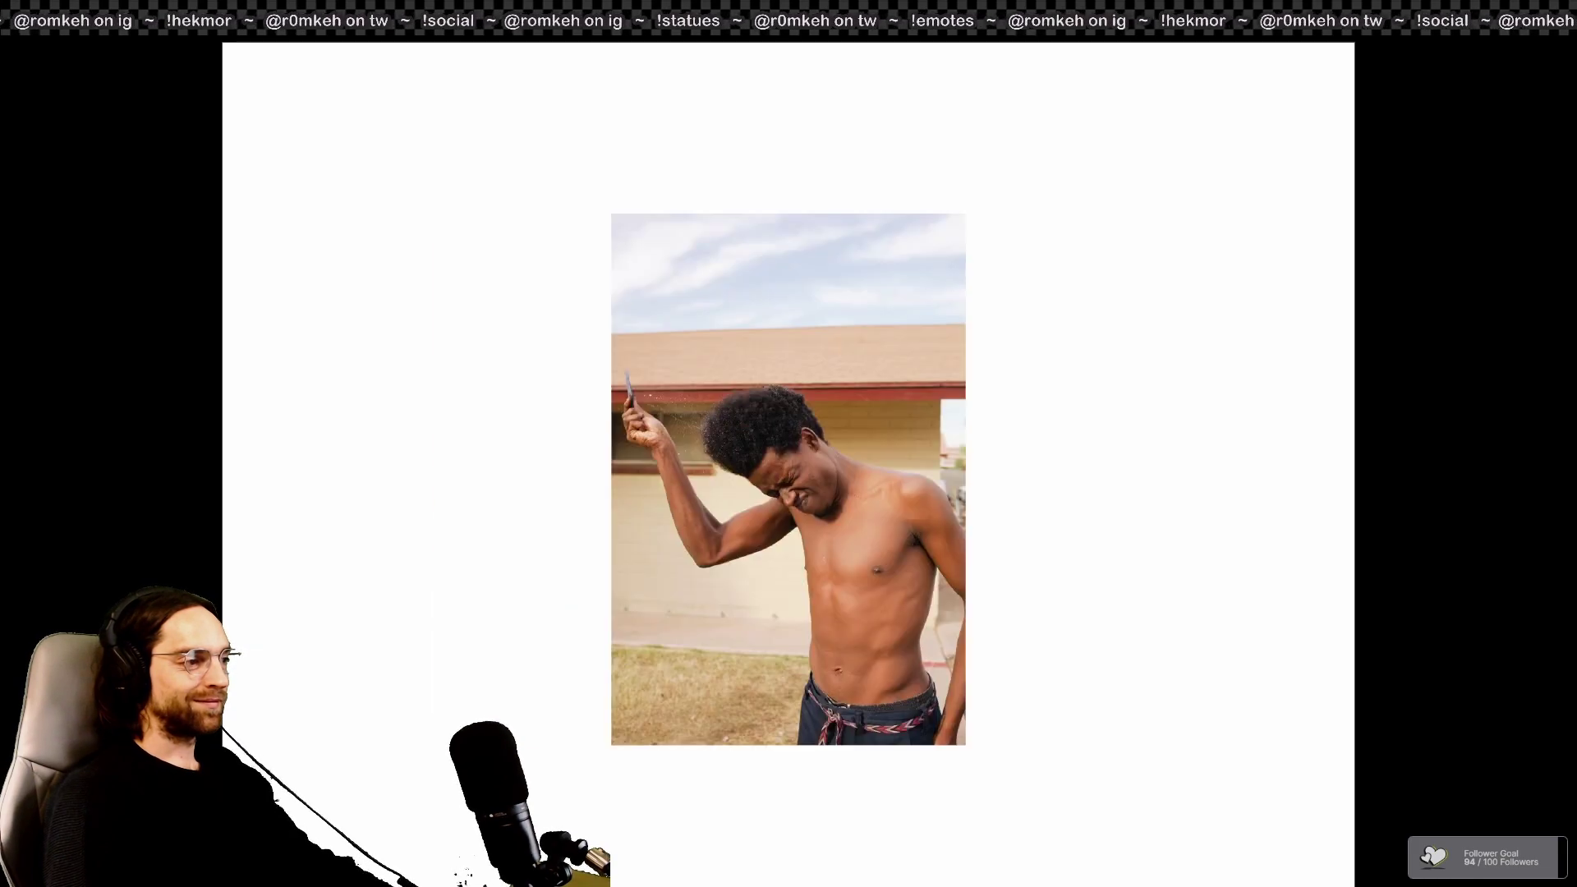
key("Right")
key("Escape")
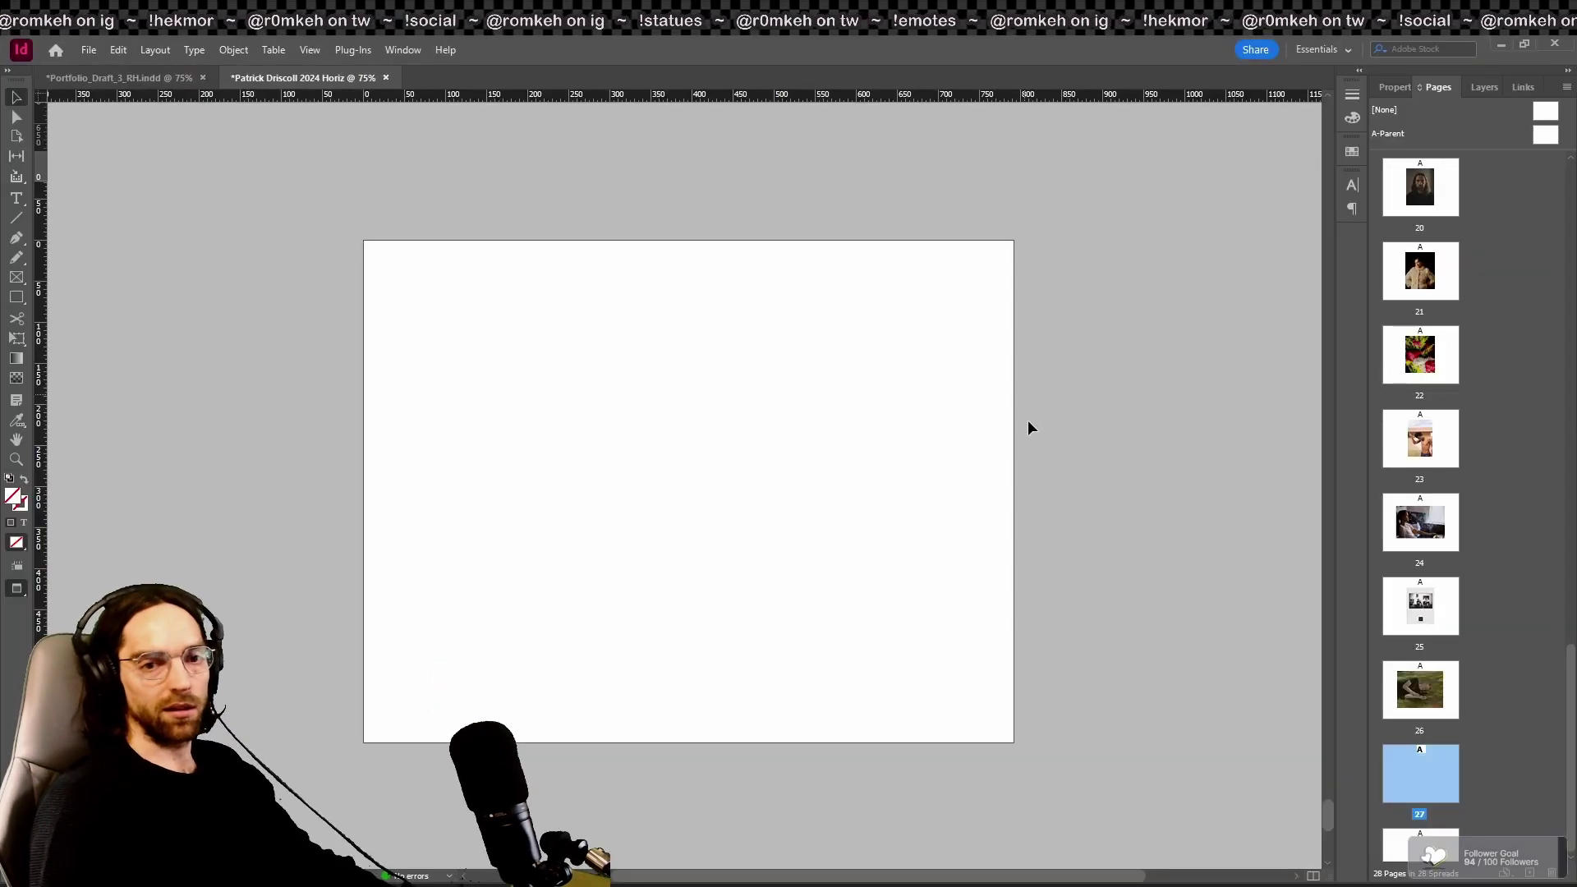
Step: Delete the selected extra pages, confirming removal of pages that contain objects
key("alt+Tab")
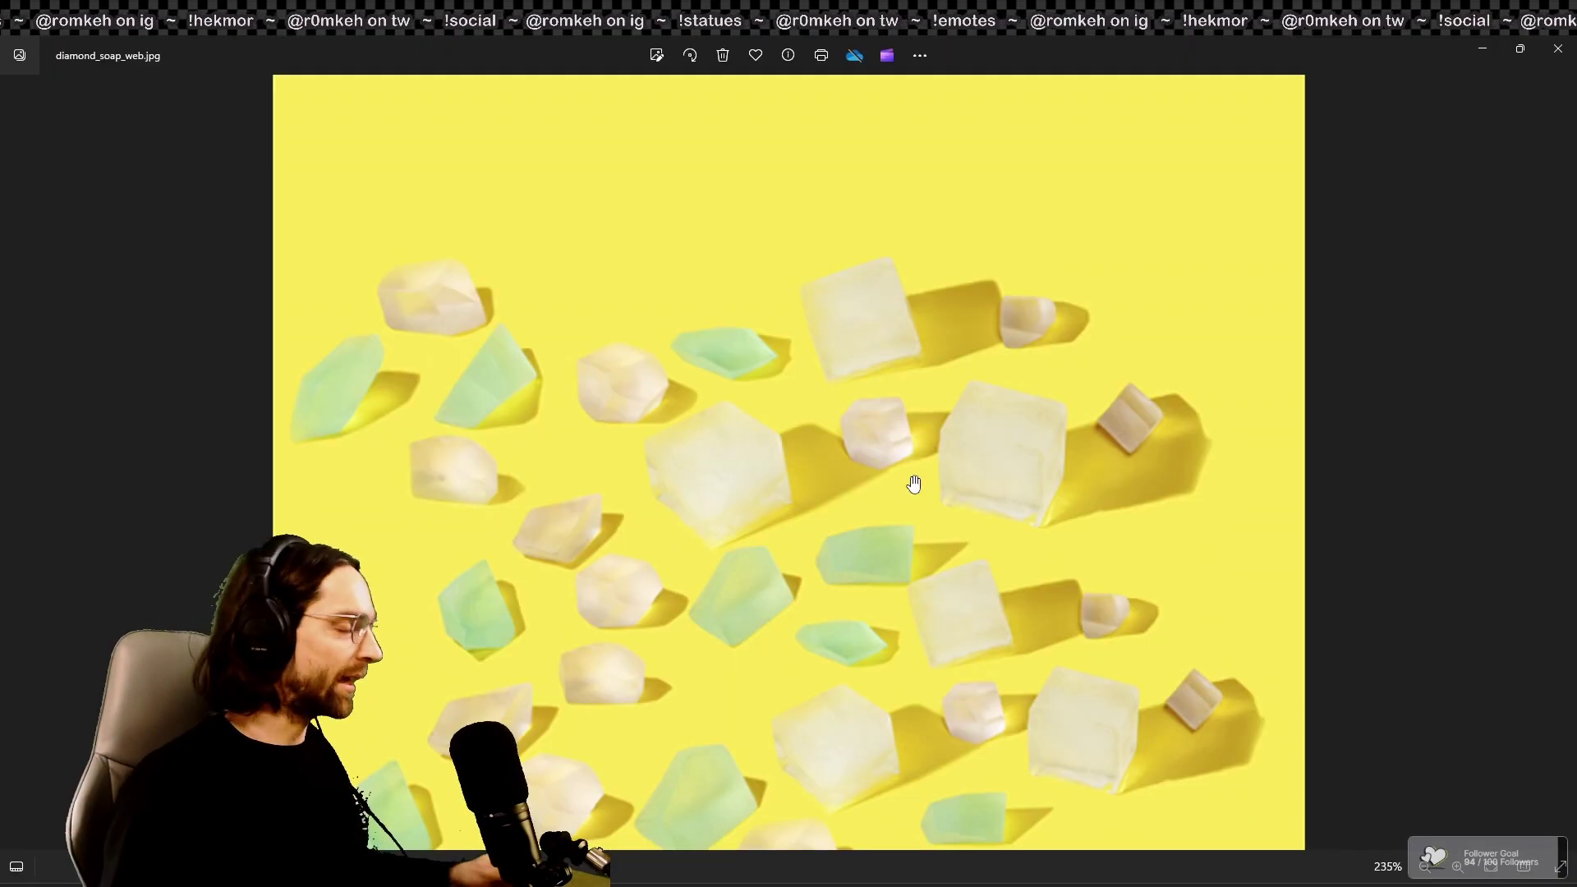
left_click(1558, 49)
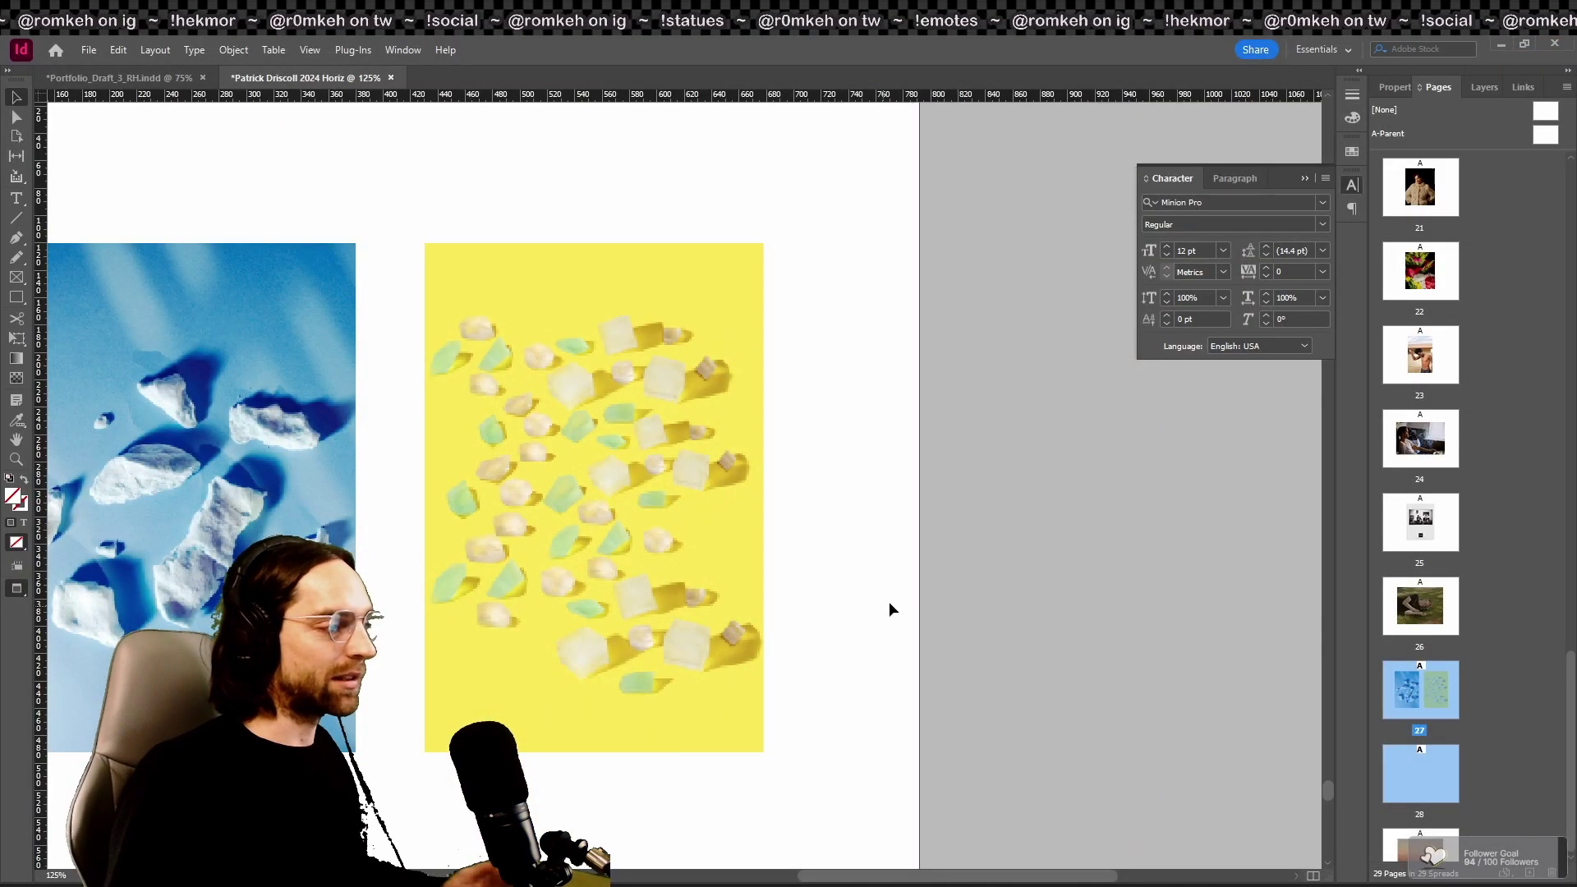
key("Delete")
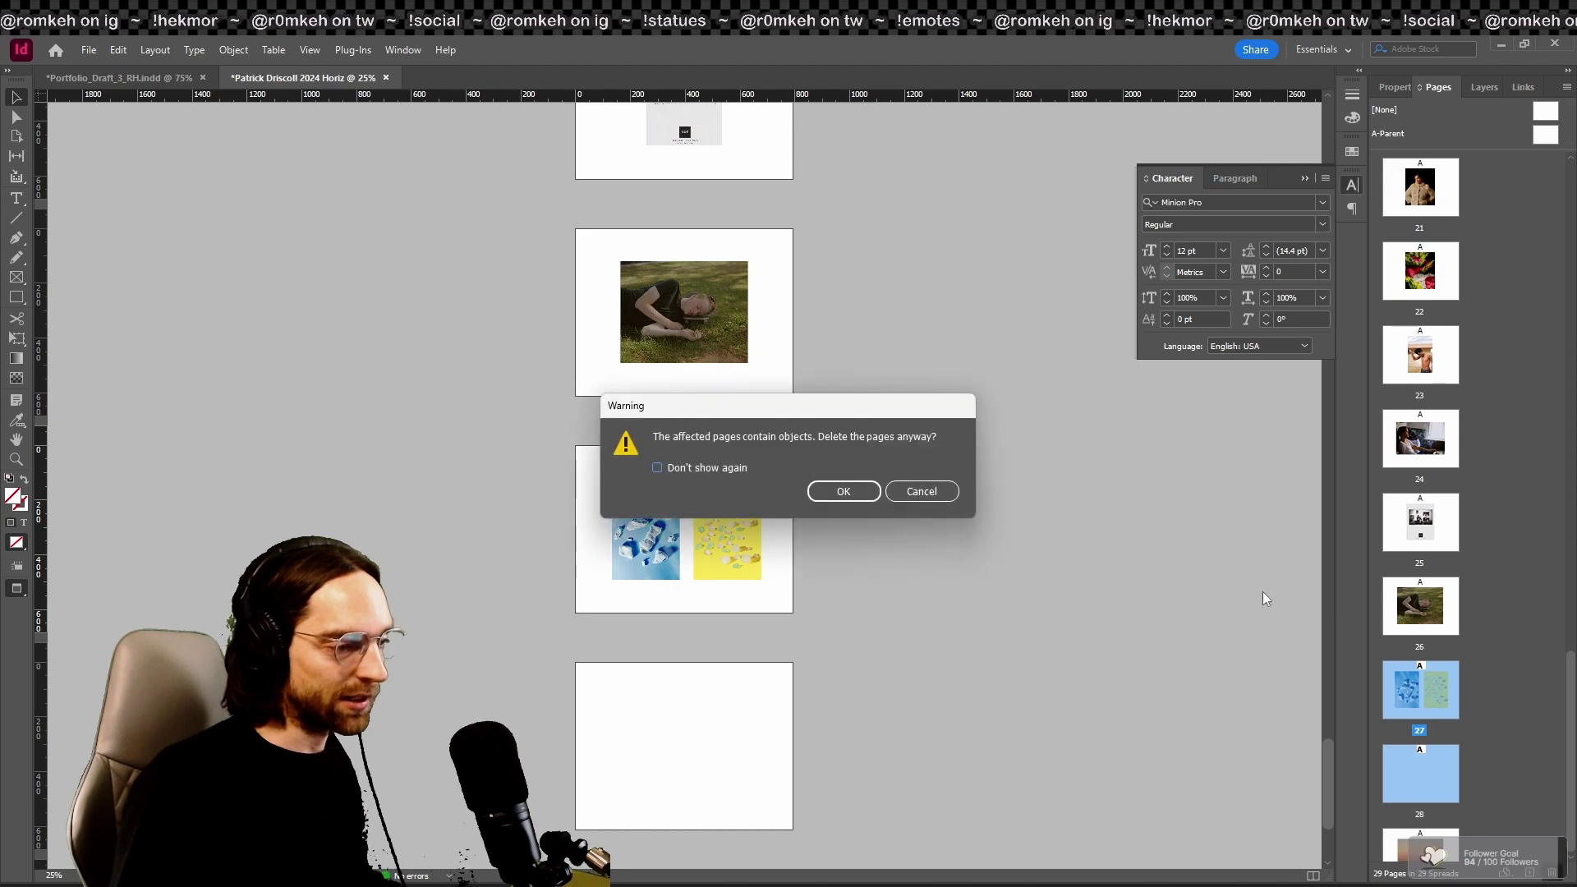
left_click(846, 491)
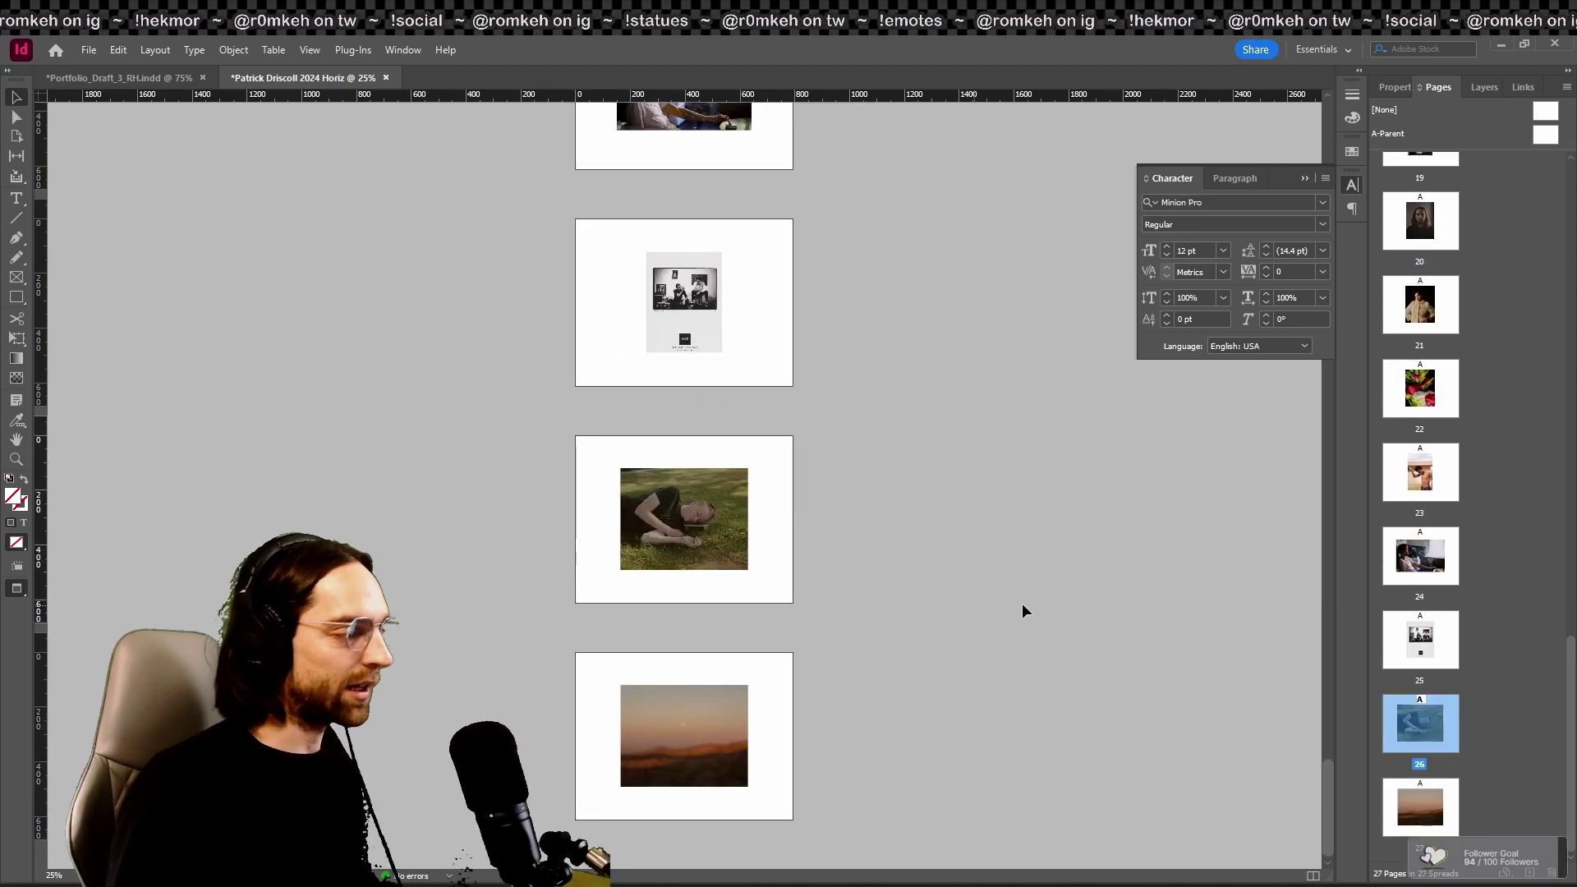
Step: Move the sunset photo page up so it becomes page 20
left_click(1420, 807)
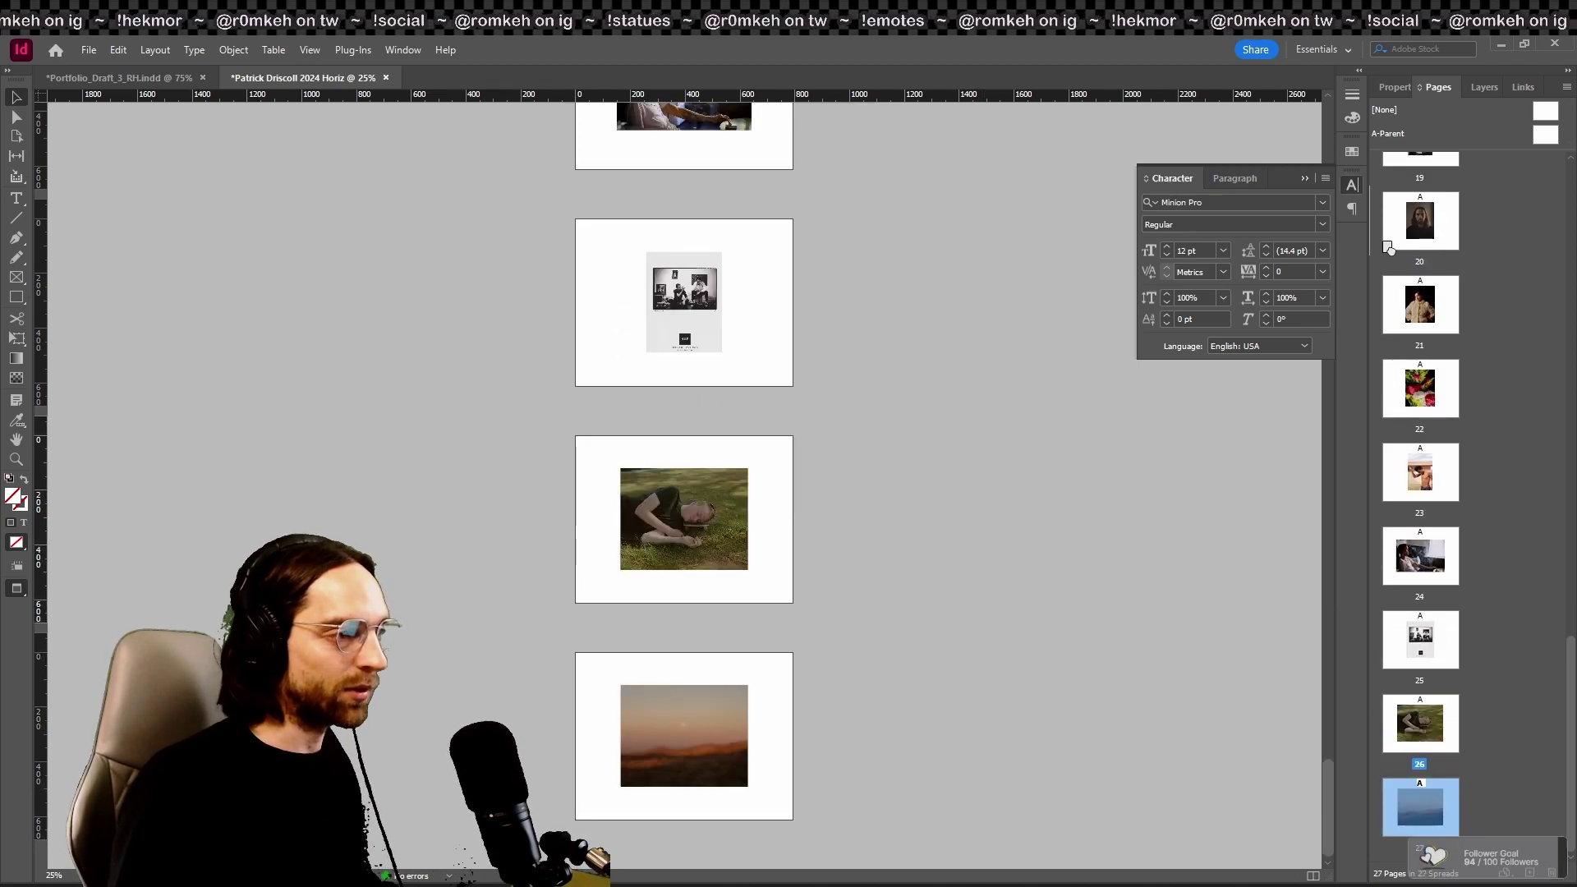
left_click_drag(1420, 807, 1419, 188)
scroll(1452, 369, "up", 6)
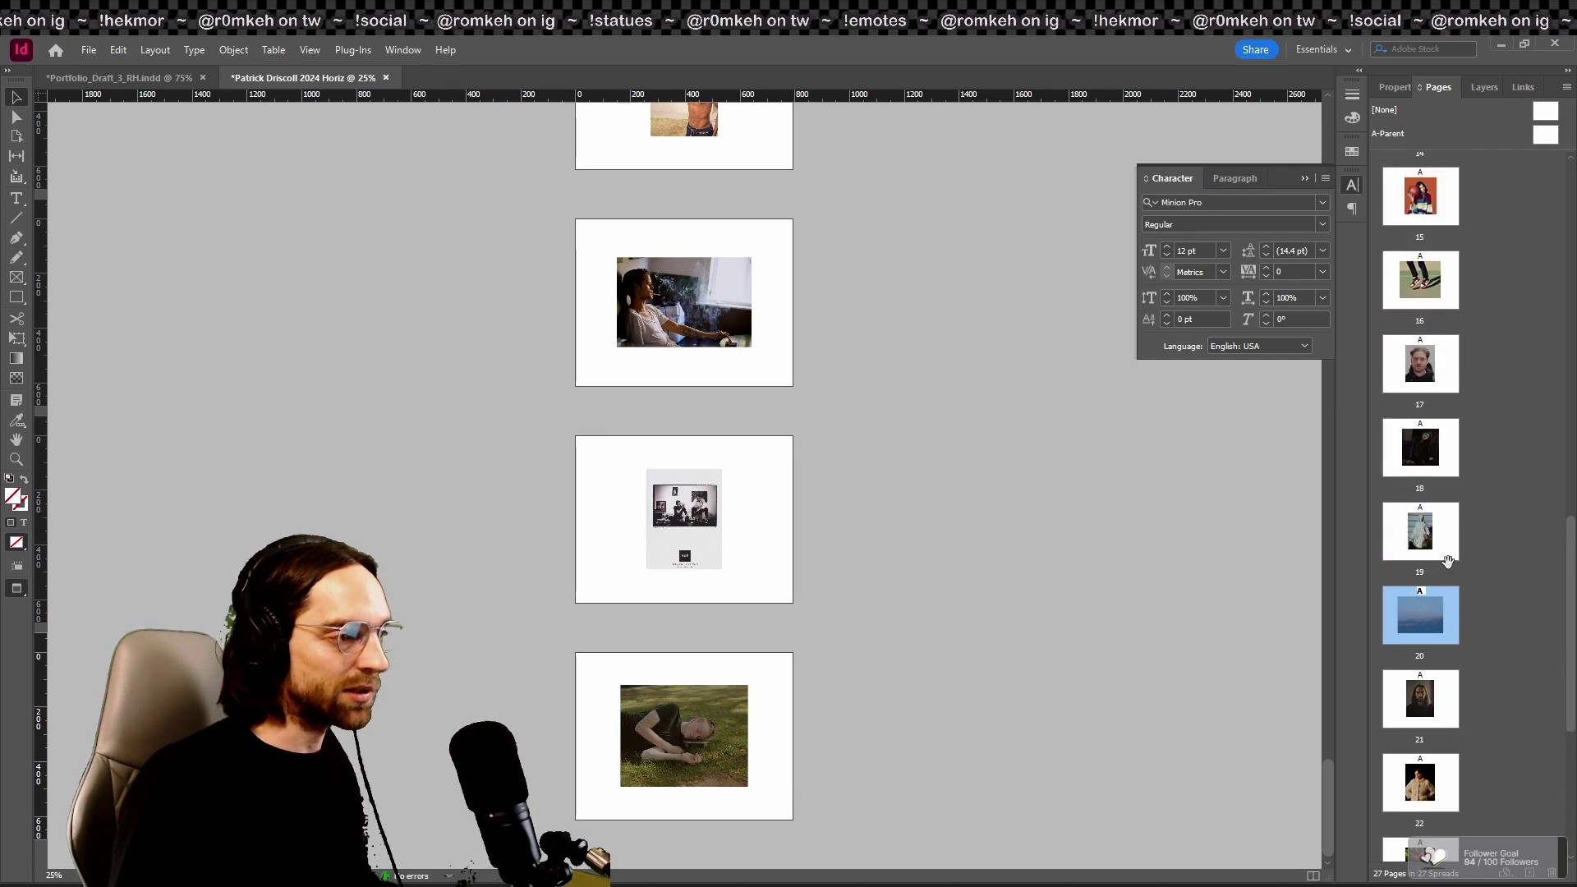
scroll(1499, 650, "up", 1)
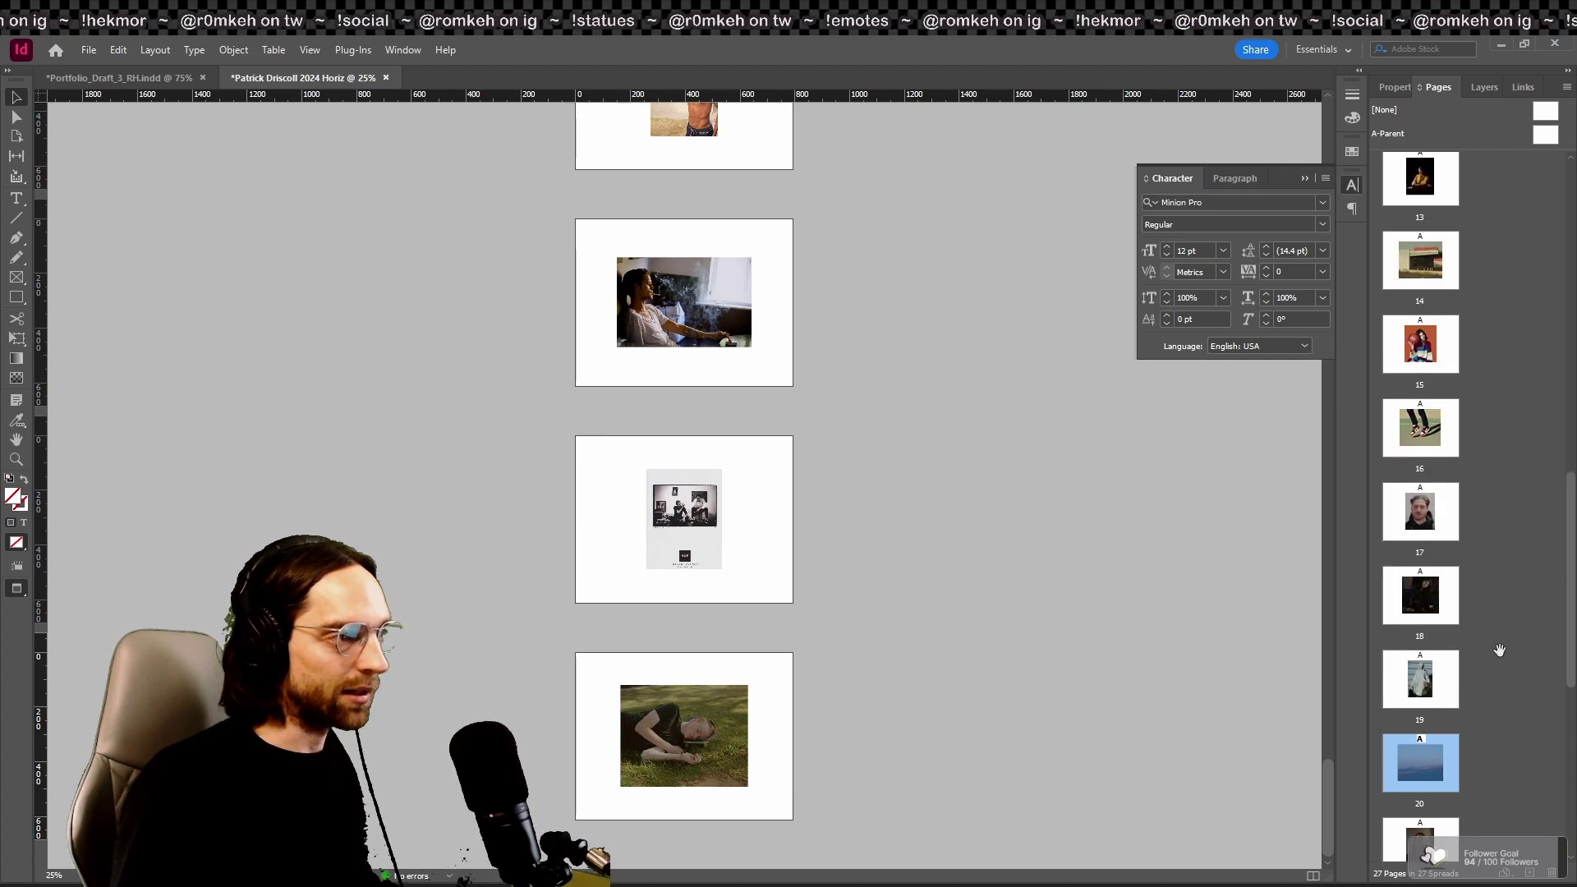
scroll(1500, 649, "down", 4)
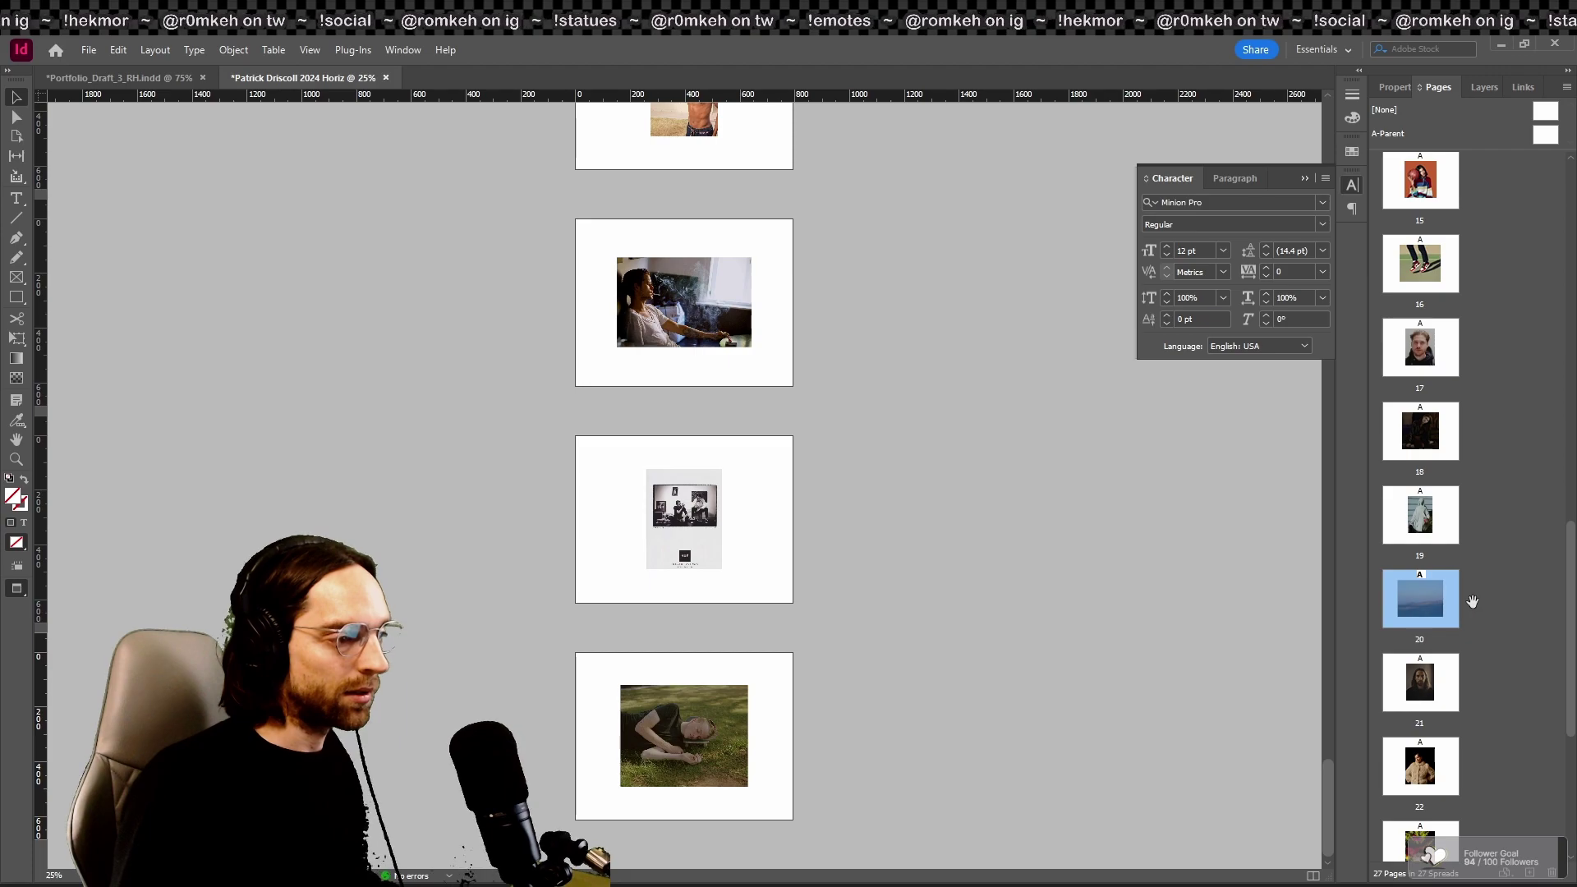
Step: Move the sea photo page up to page 13 and clear the page selection
left_click_drag(1461, 620, 1396, 234)
scroll(1484, 427, "up", 7)
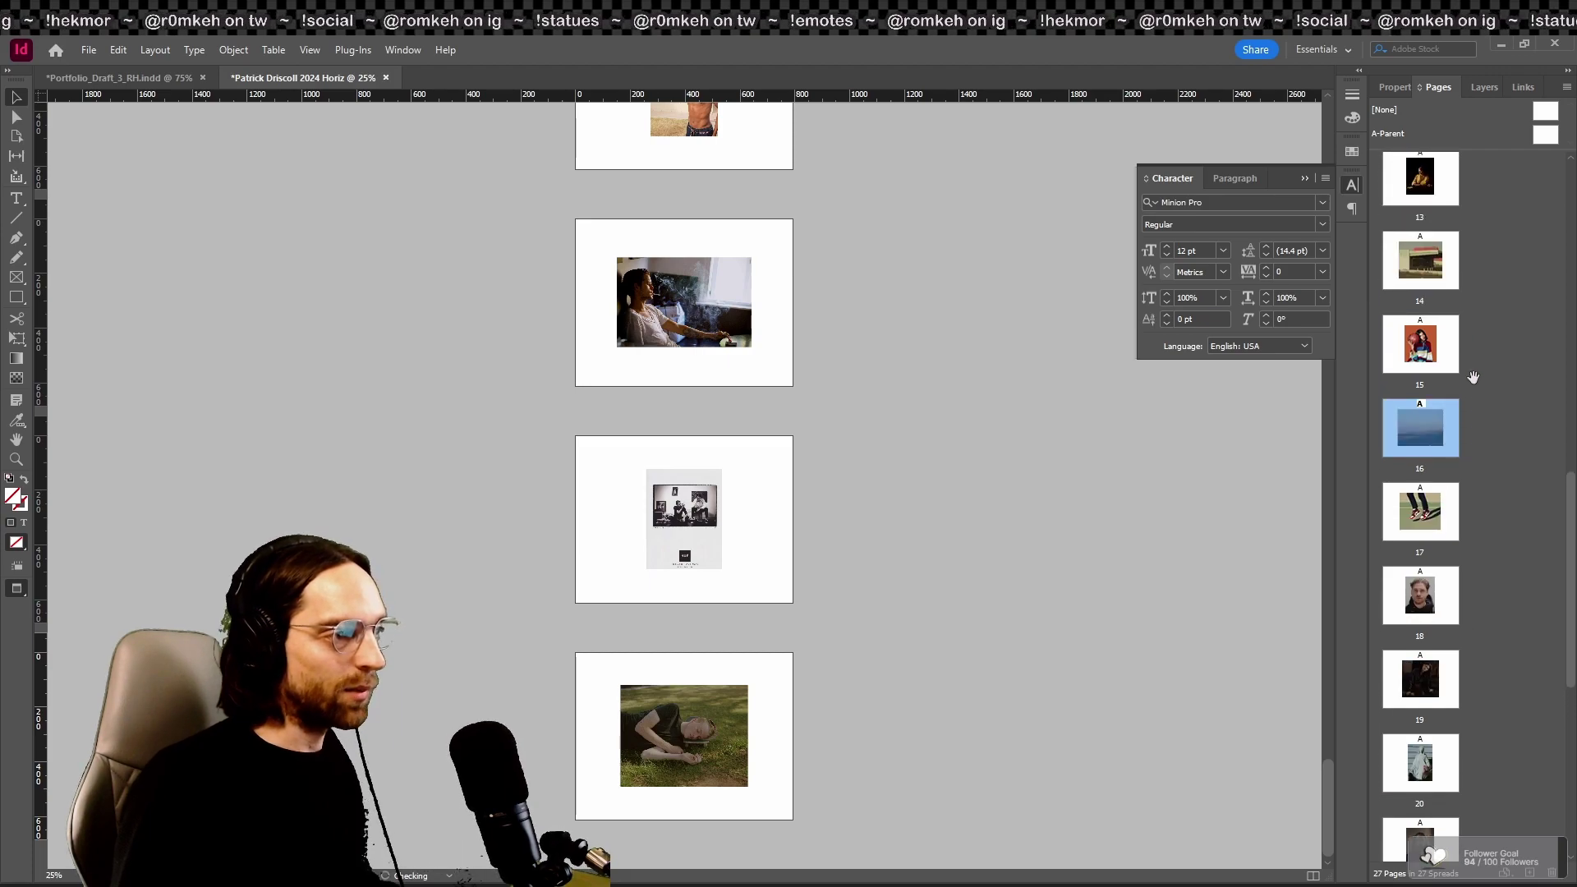
scroll(1484, 428, "up", 10)
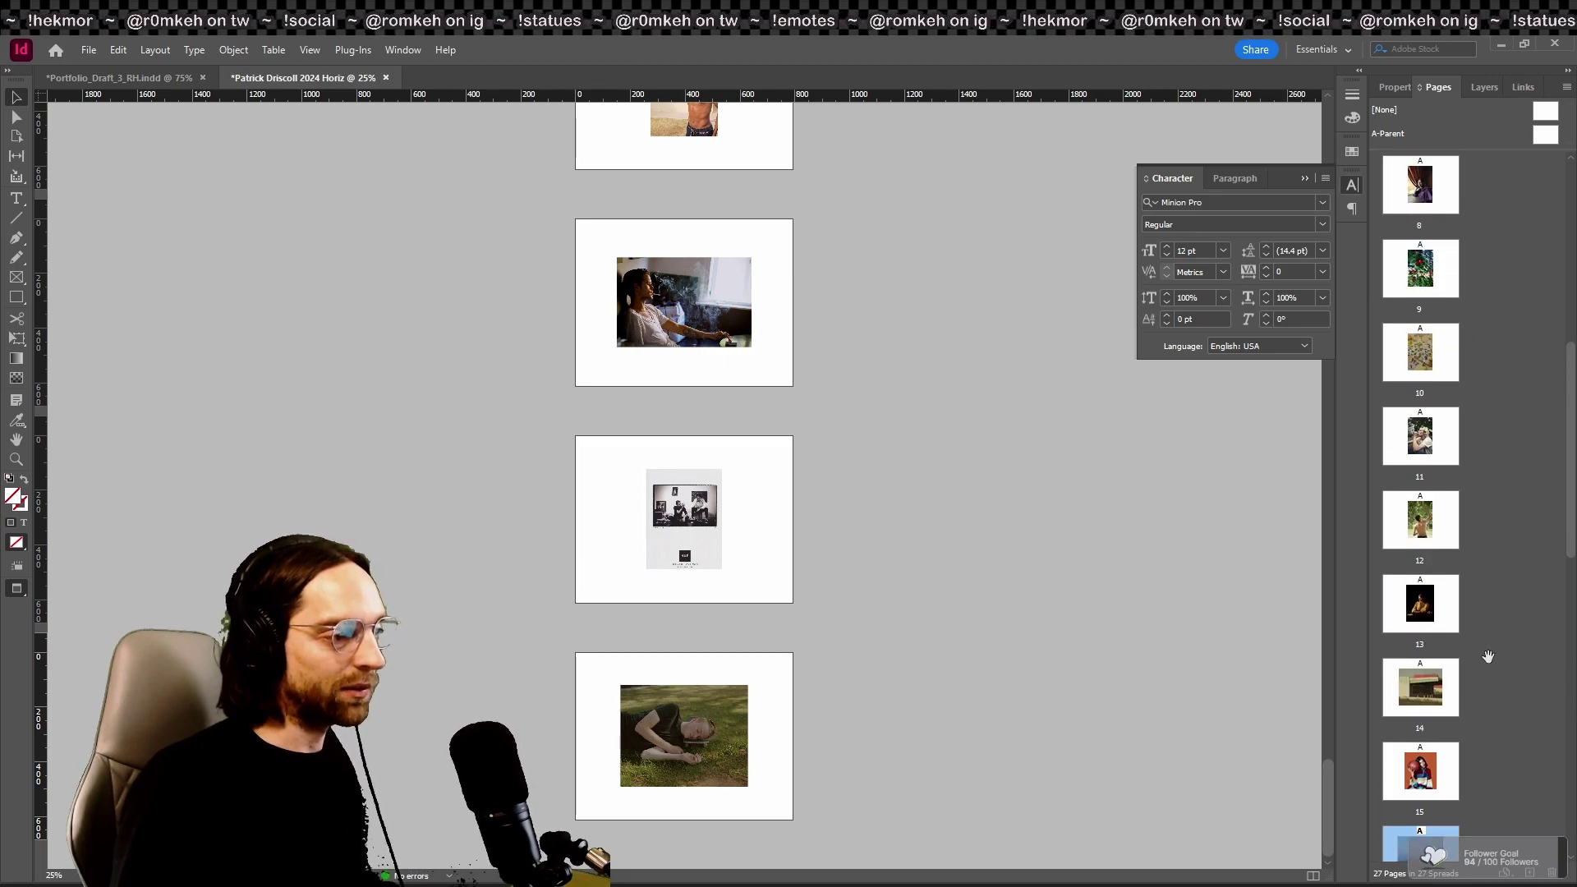
scroll(1499, 611, "up", 1)
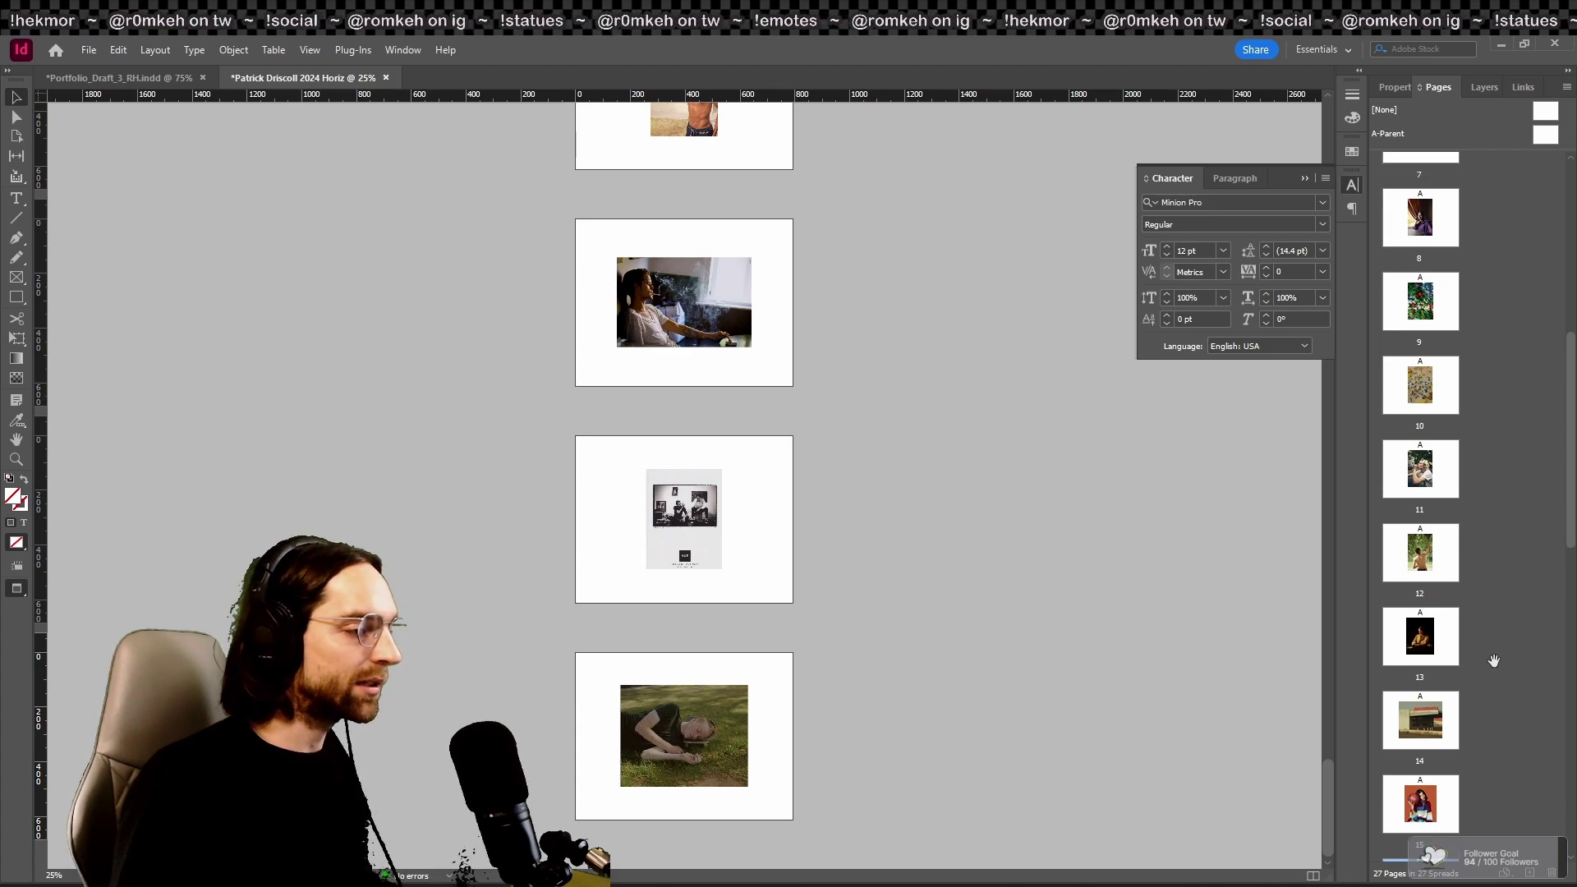
scroll(1493, 661, "down", 3)
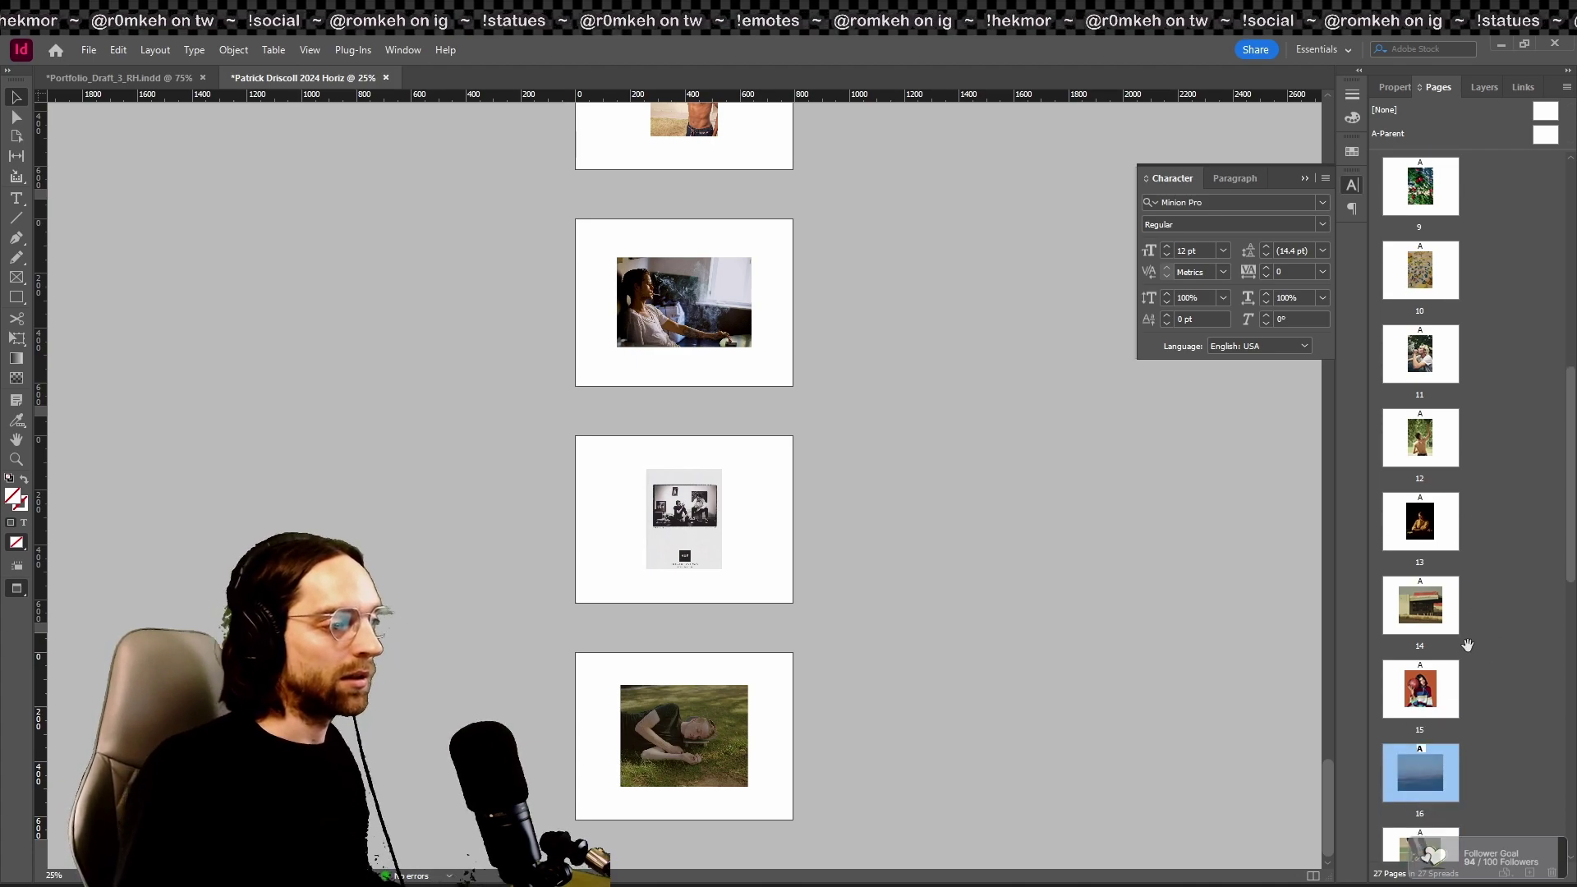
left_click_drag(1419, 795, 1396, 509)
left_click(1489, 576)
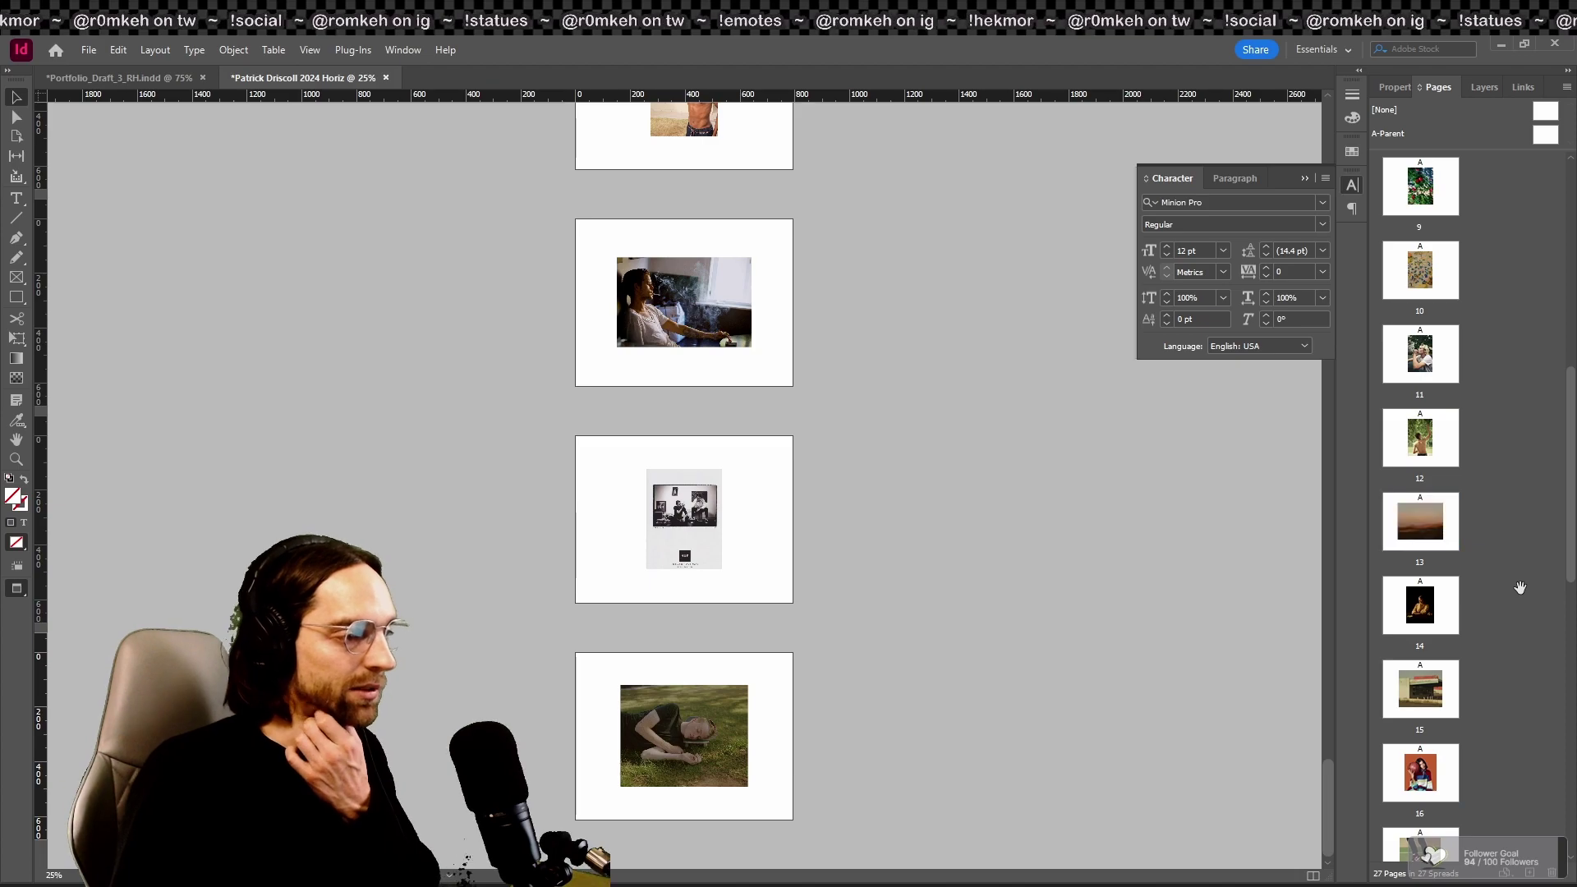
scroll(1489, 575, "down", 3)
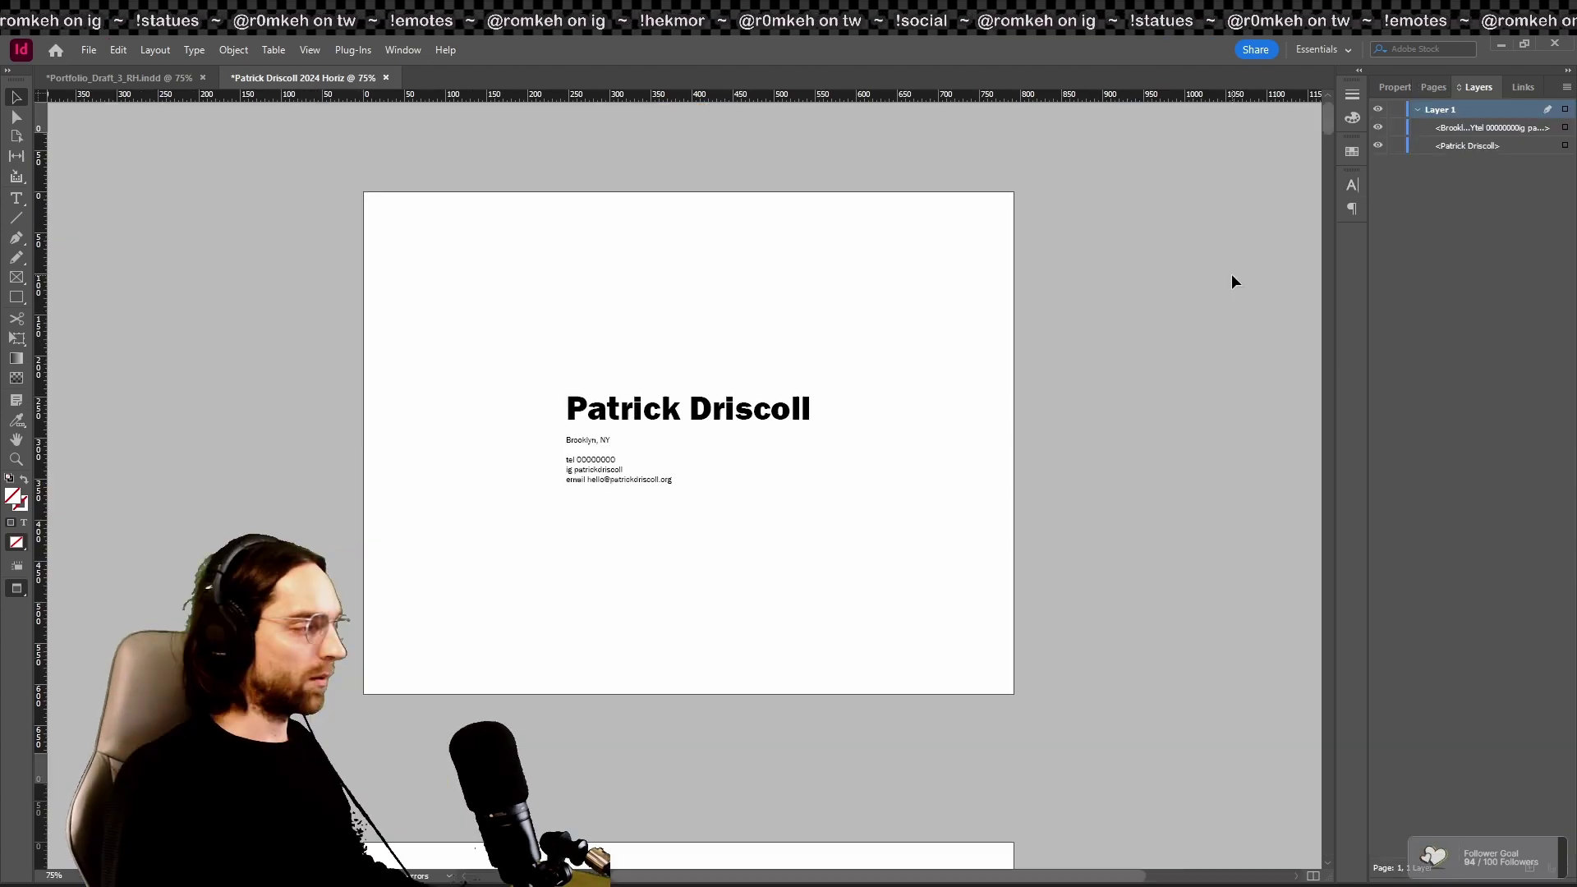
Step: Select all the city and contact lines and change their font from Franklin Gothic Book to Neue Montreal
key("ctrl+2")
triple_click(542, 460)
key("ctrl+a")
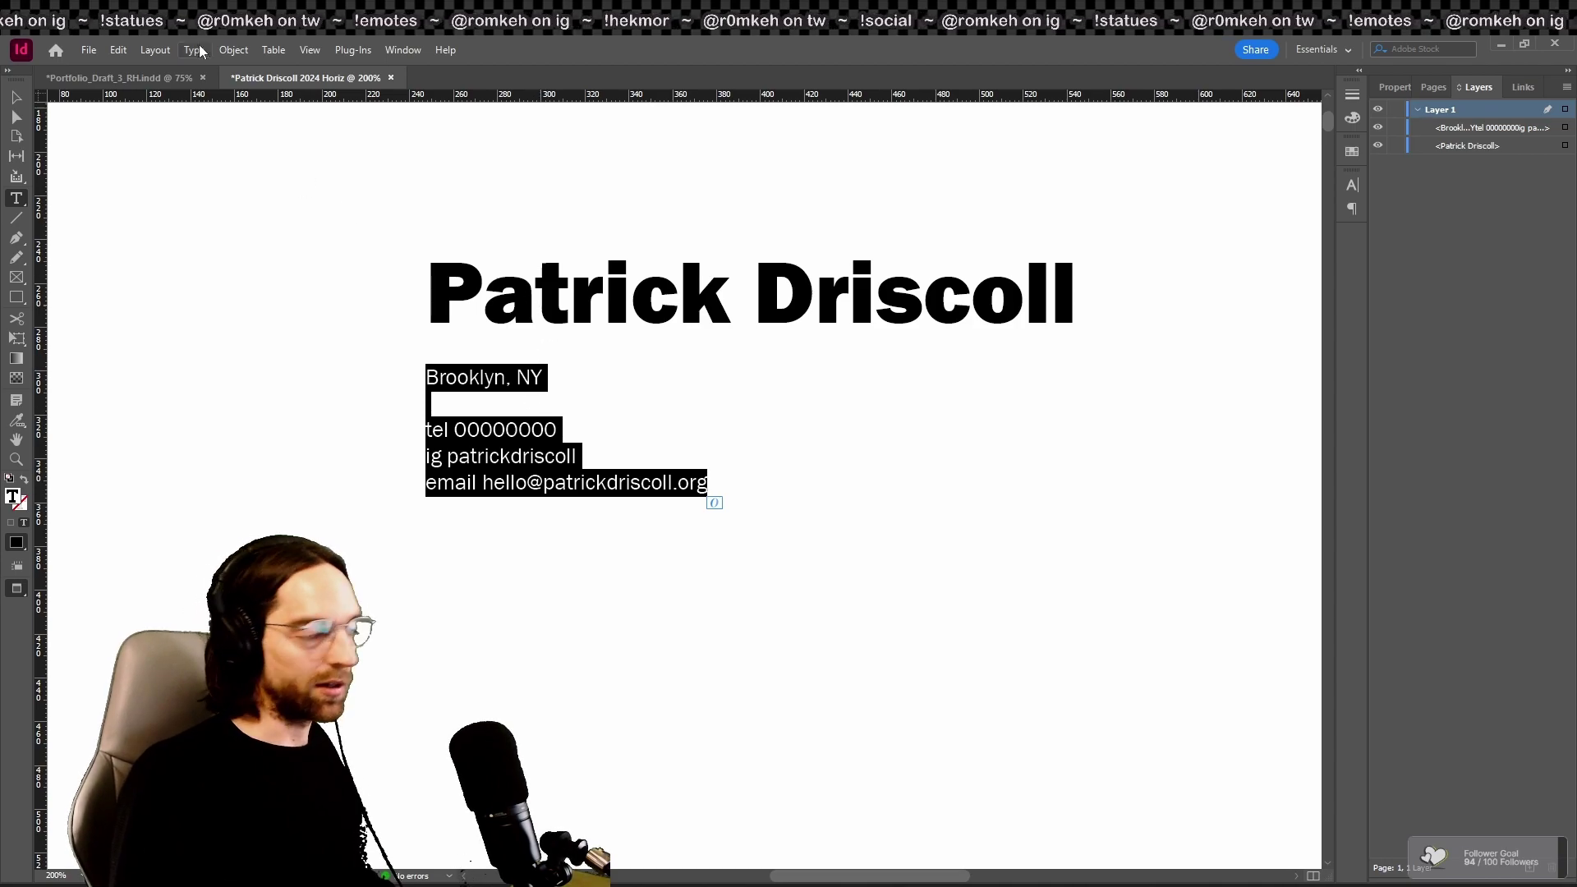
left_click(1354, 183)
left_click(1320, 202)
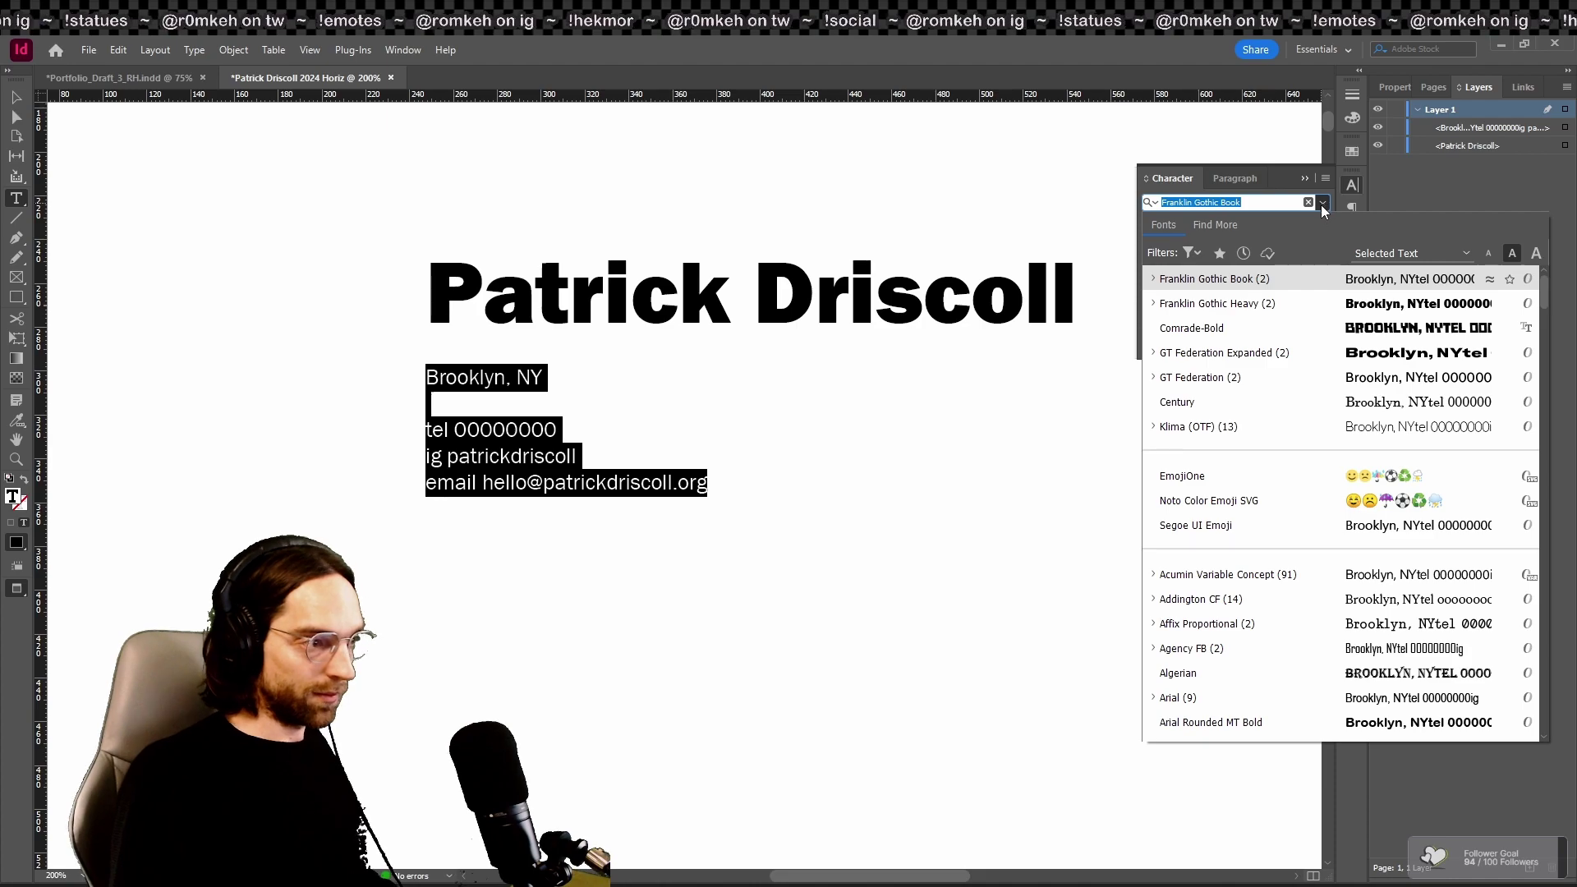
scroll(1324, 510, "down", 3)
scroll(1324, 538, "down", 6)
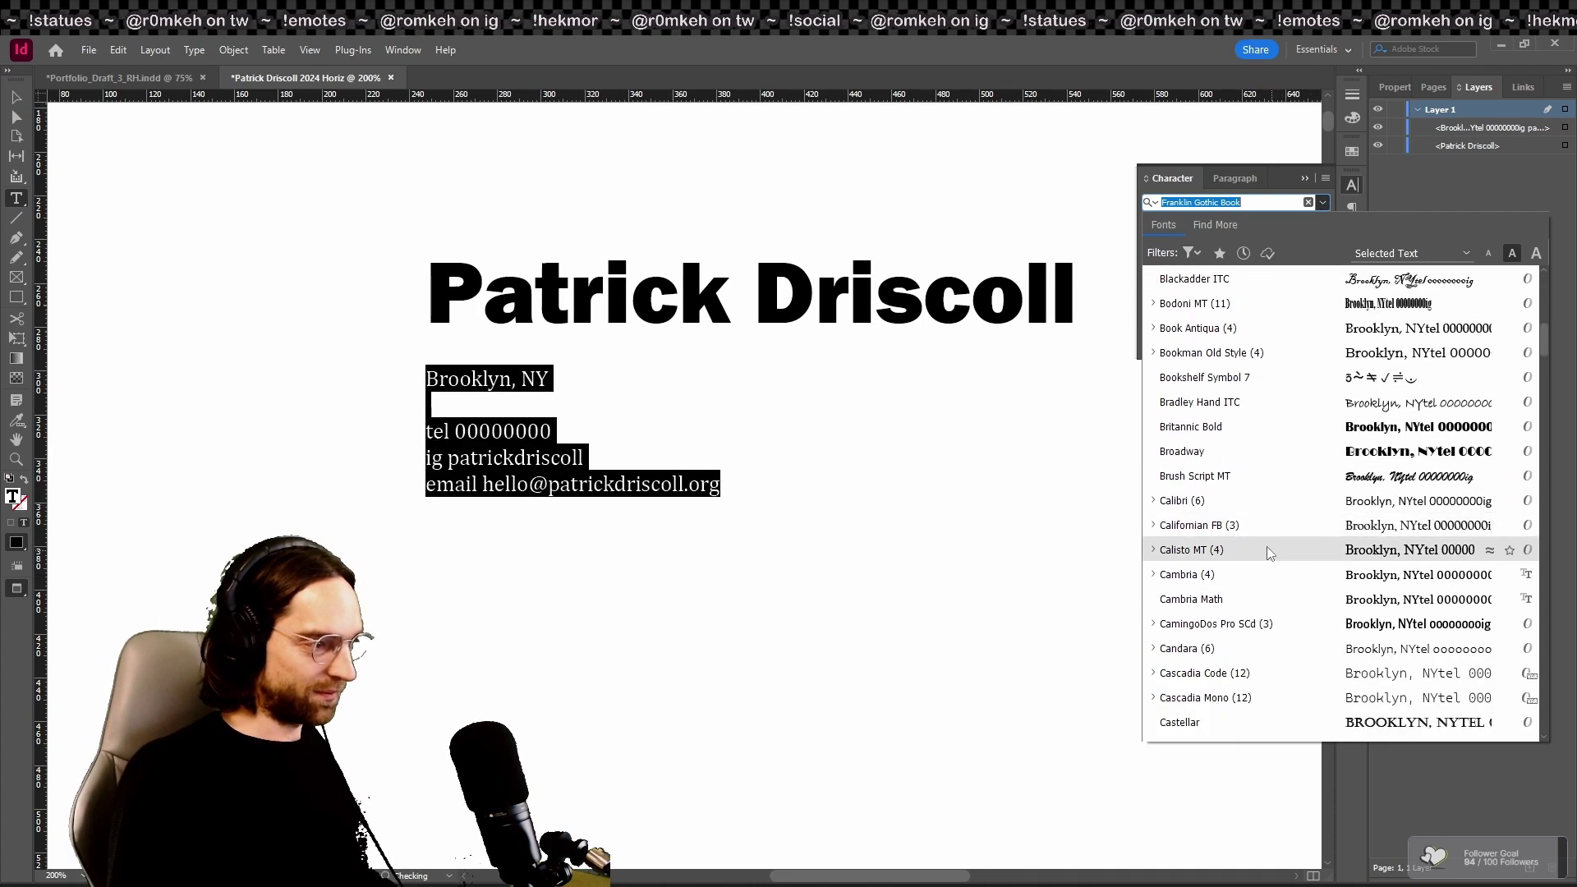
scroll(1267, 545, "down", 5)
scroll(1266, 542, "down", 4)
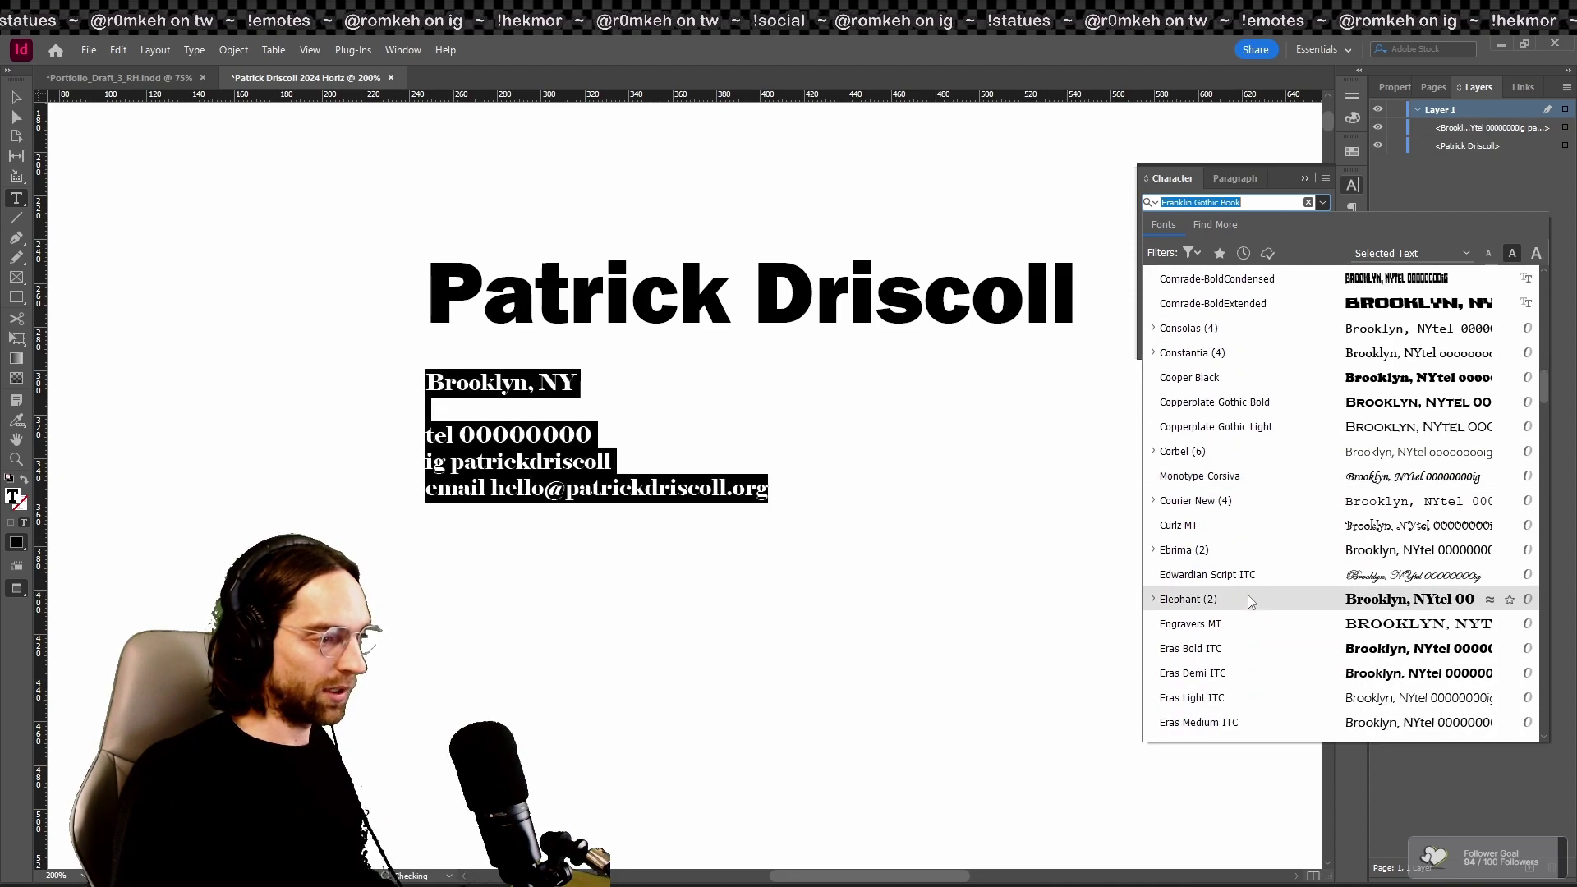
scroll(1250, 575, "up", 1)
scroll(1269, 423, "down", 1)
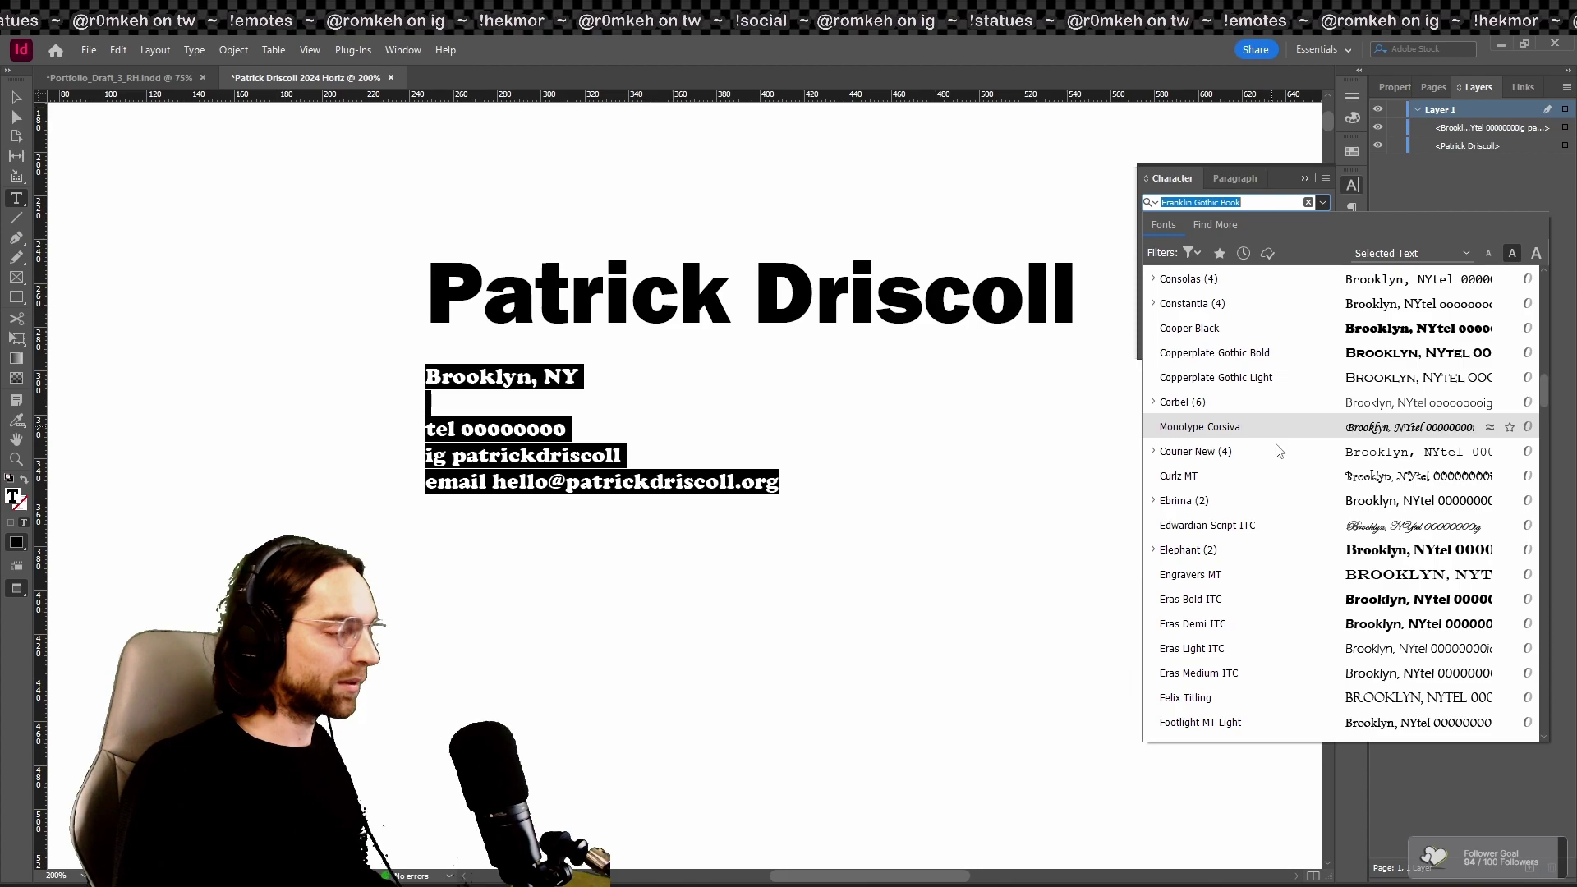
scroll(1279, 587, "down", 2)
scroll(1284, 588, "down", 10)
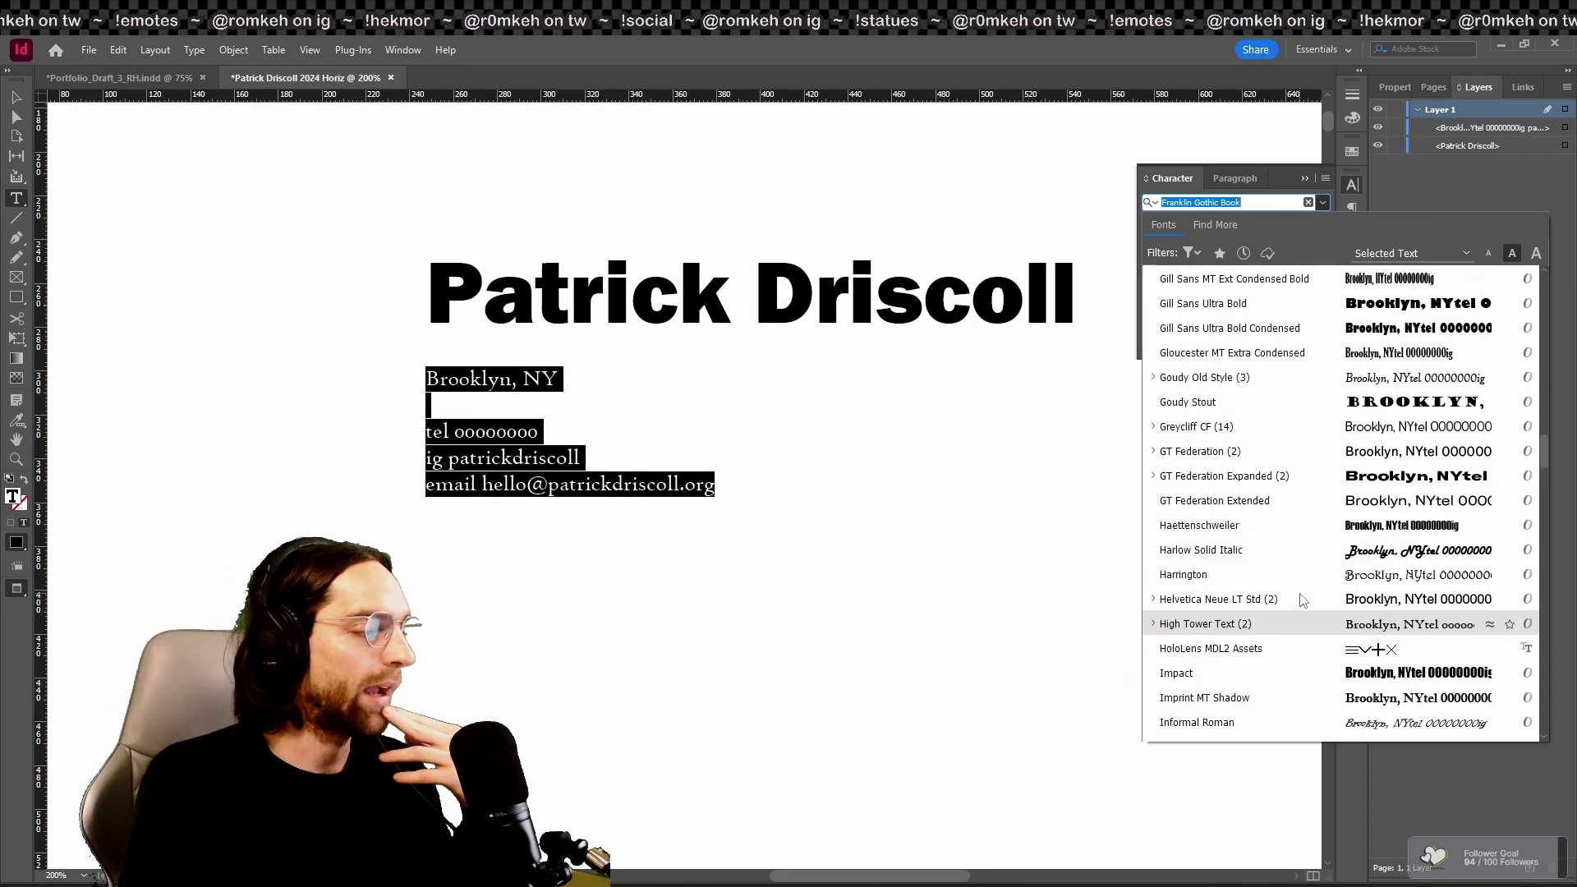
scroll(1322, 600, "down", 3)
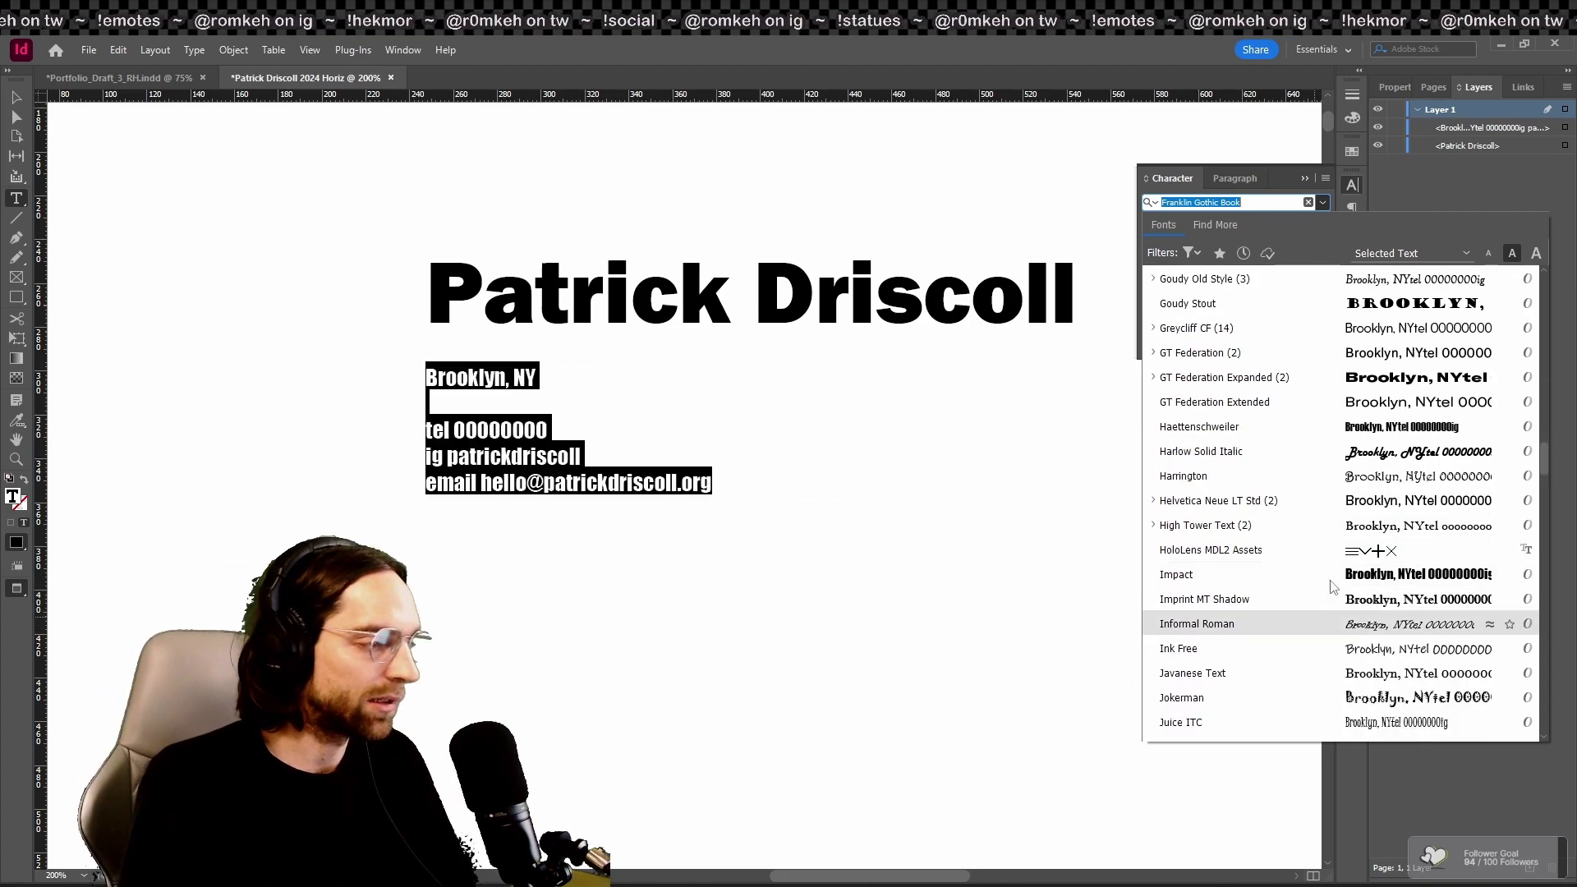
scroll(1339, 580, "down", 6)
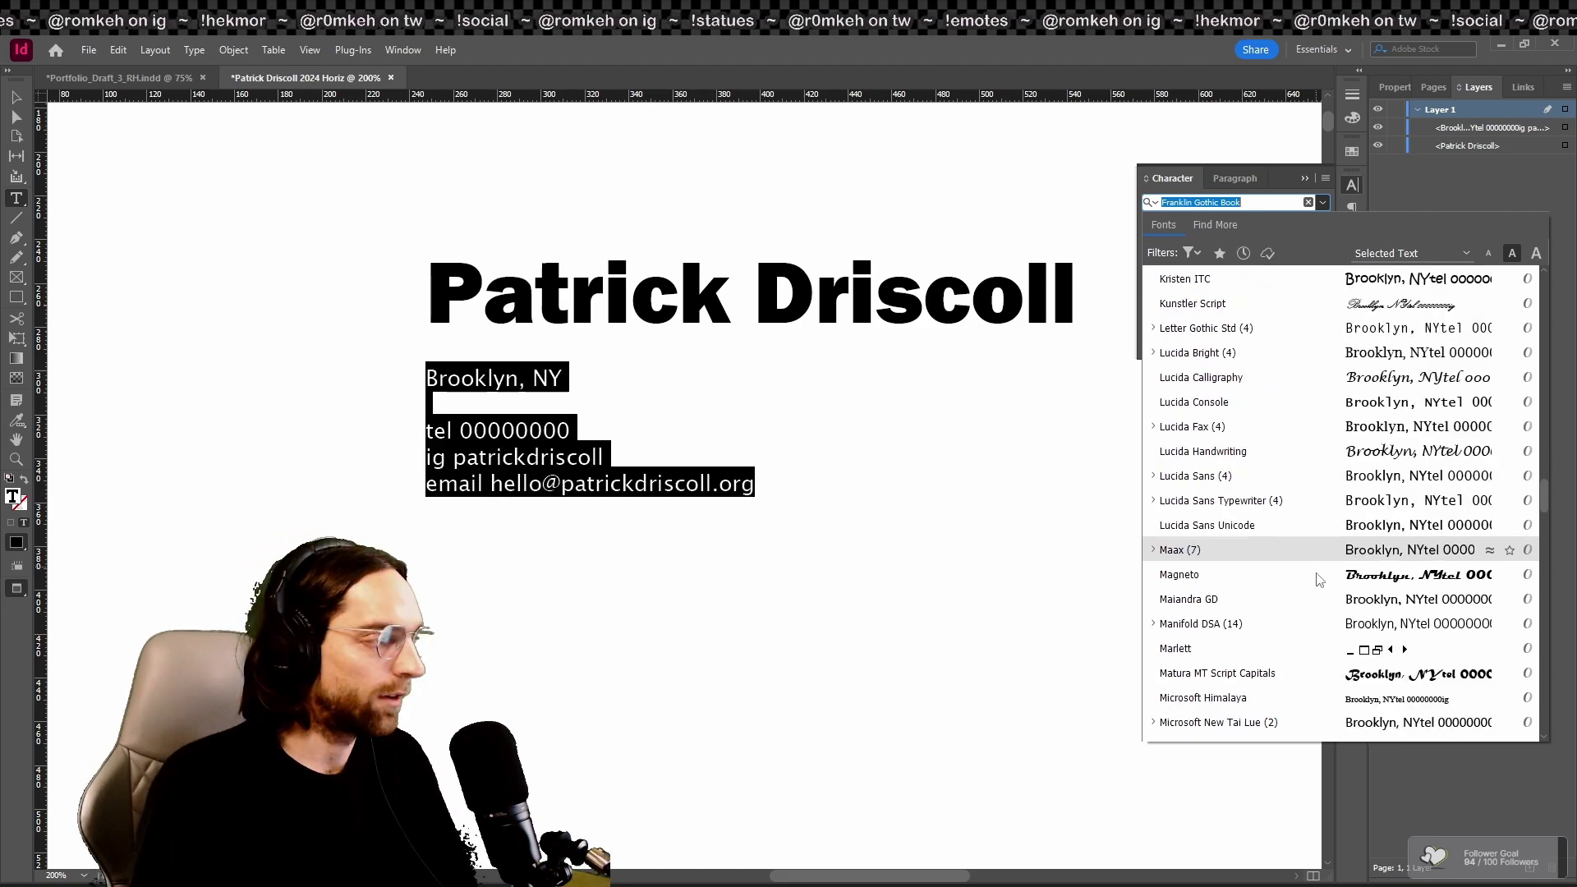
scroll(1326, 571, "down", 4)
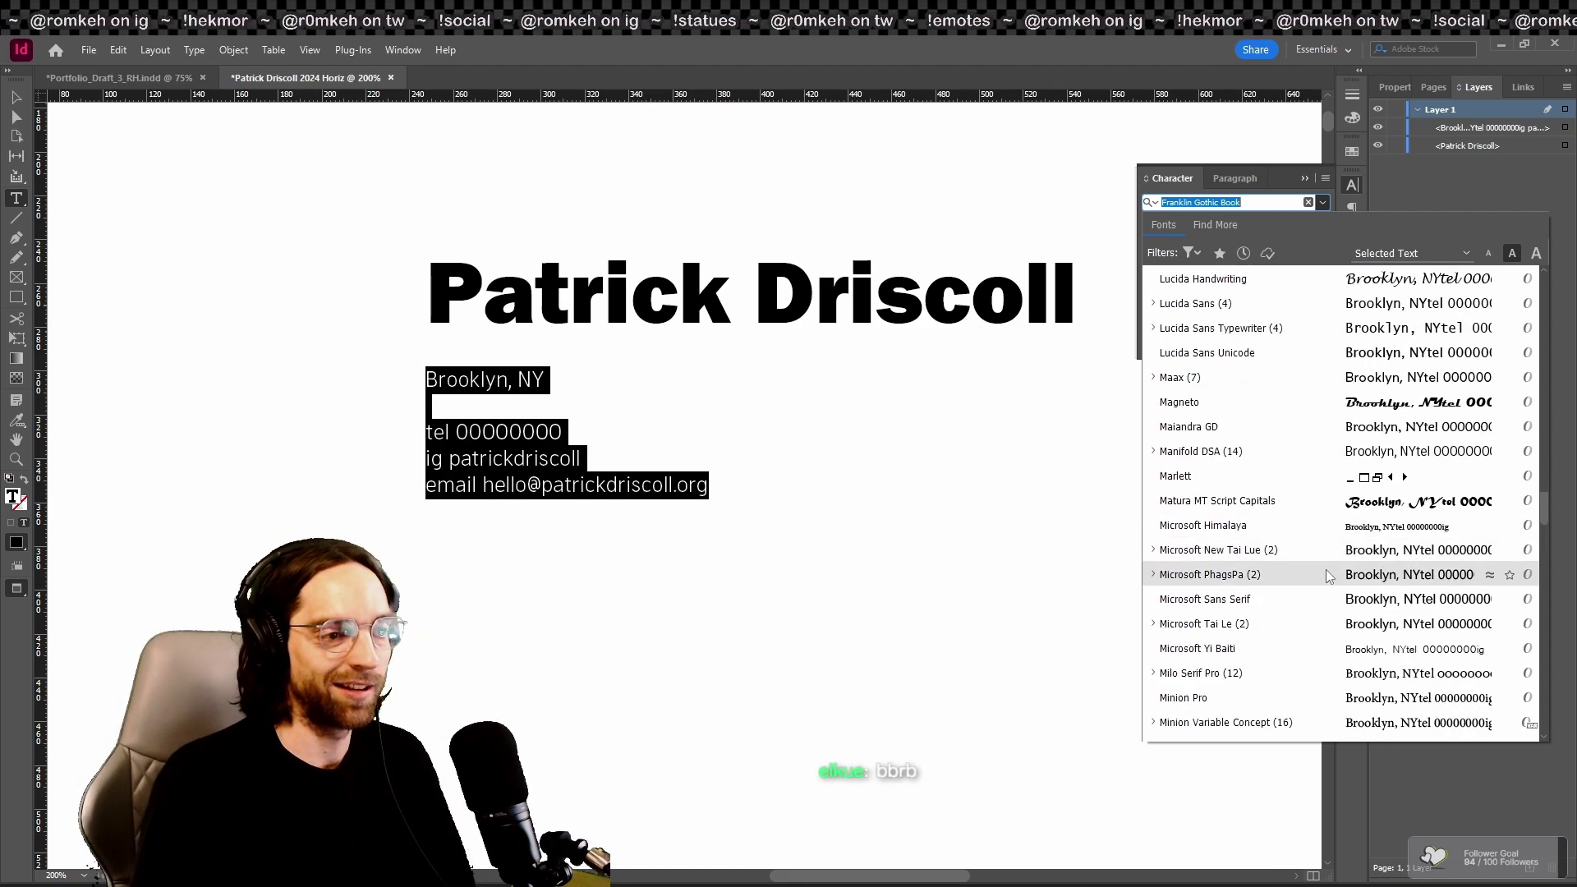
scroll(1306, 559, "down", 1)
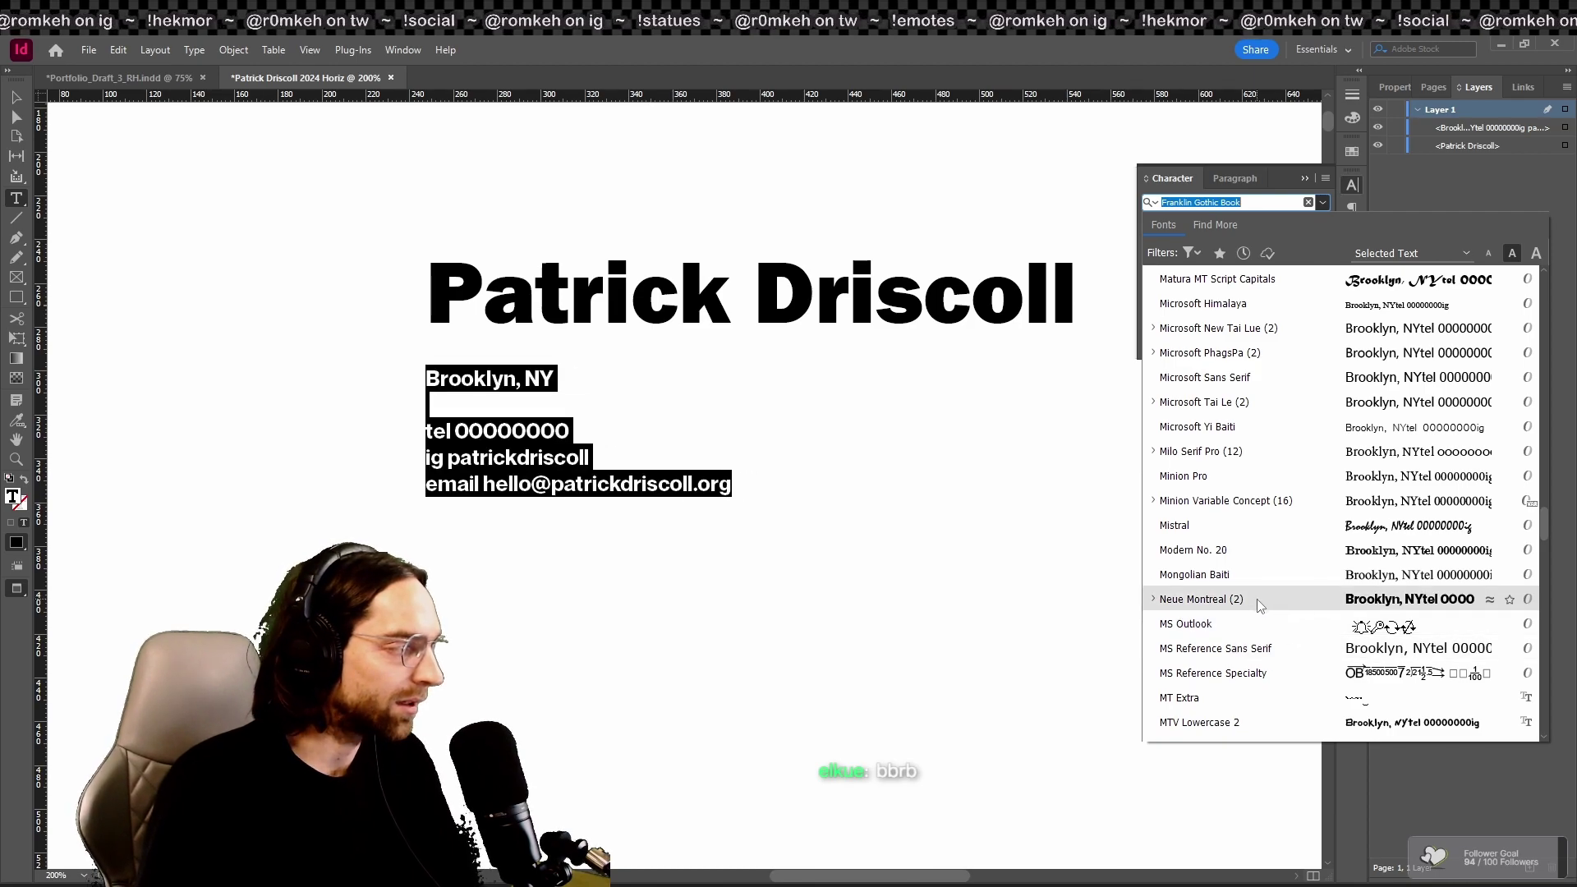
left_click(1257, 600)
key("Escape")
scroll(1256, 605, "down", 2)
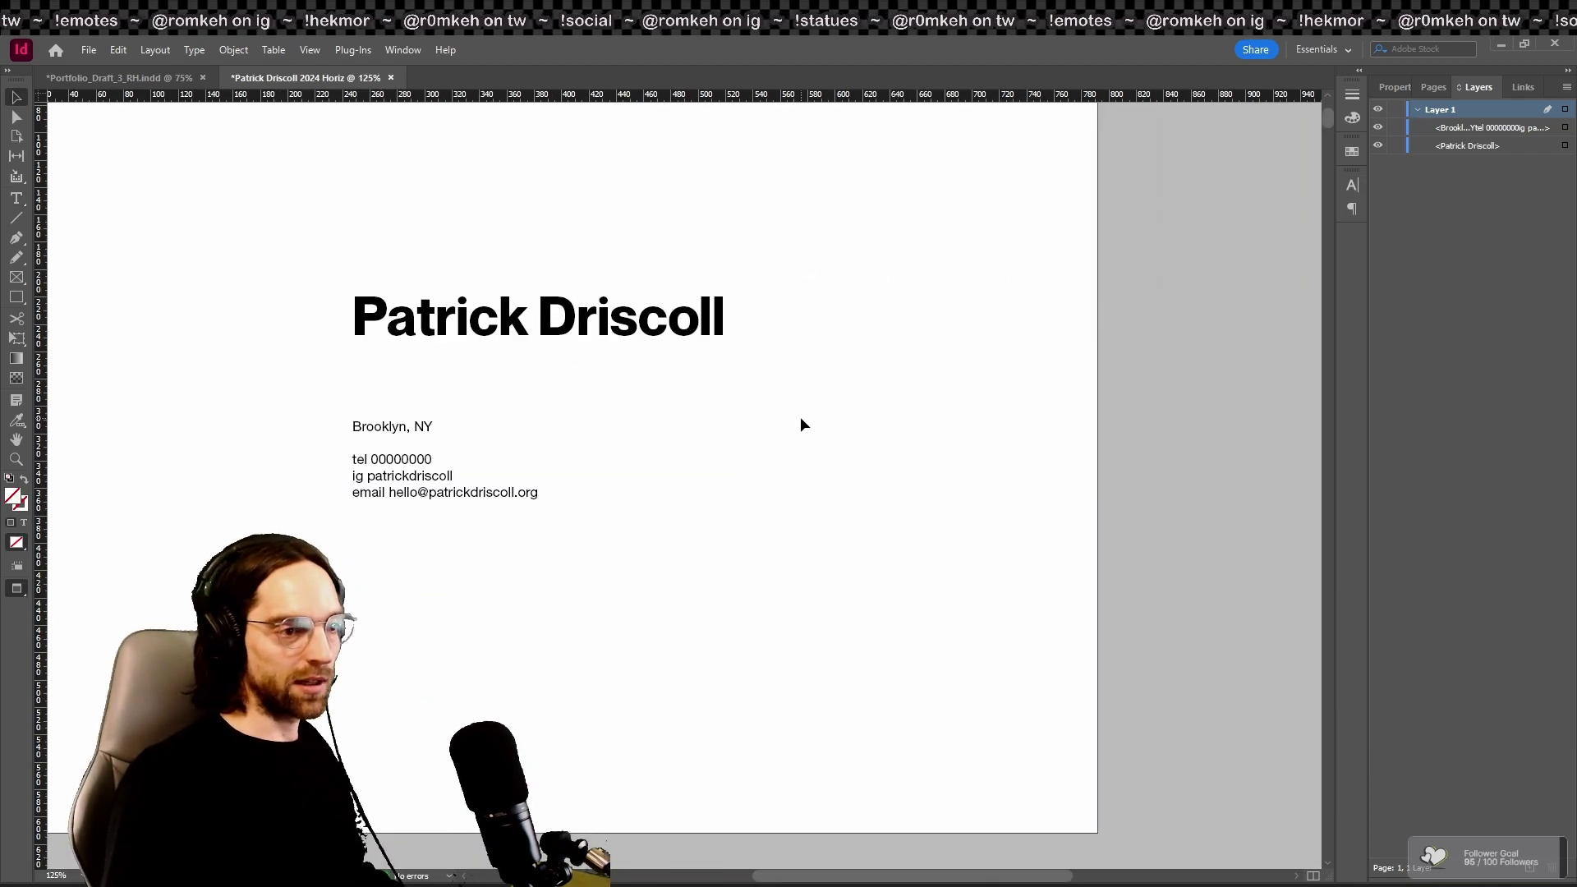
Step: Widen the name's text frame, then enlarge the page 2 photo frame and fit it to the picture
left_click(612, 324)
left_click_drag(737, 371, 930, 383)
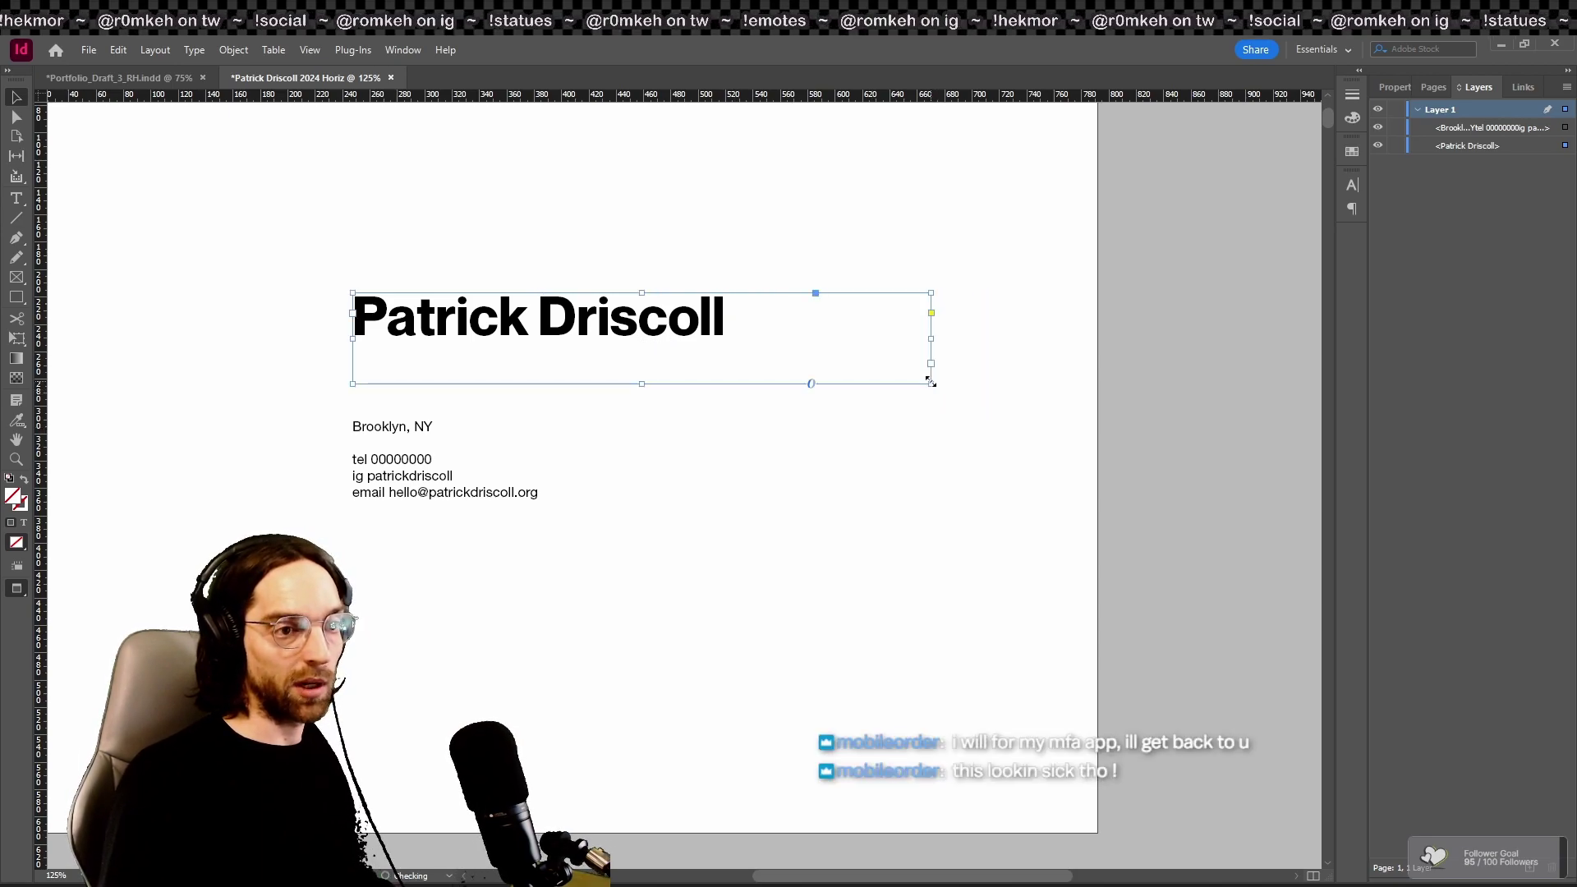
scroll(963, 370, "down", 5)
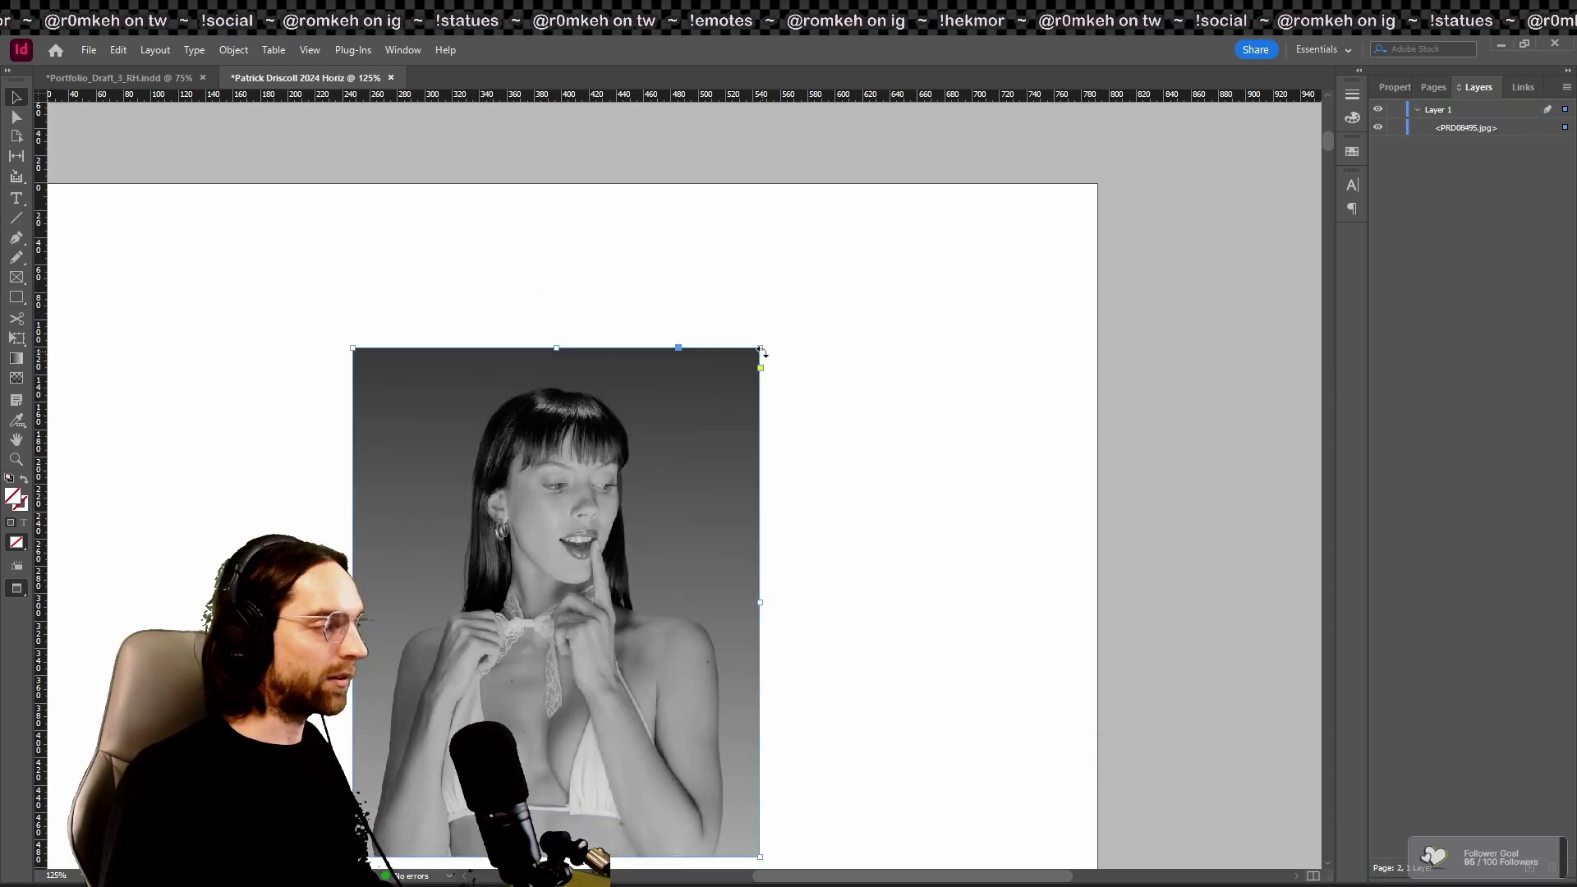
left_click_drag(760, 347, 897, 314)
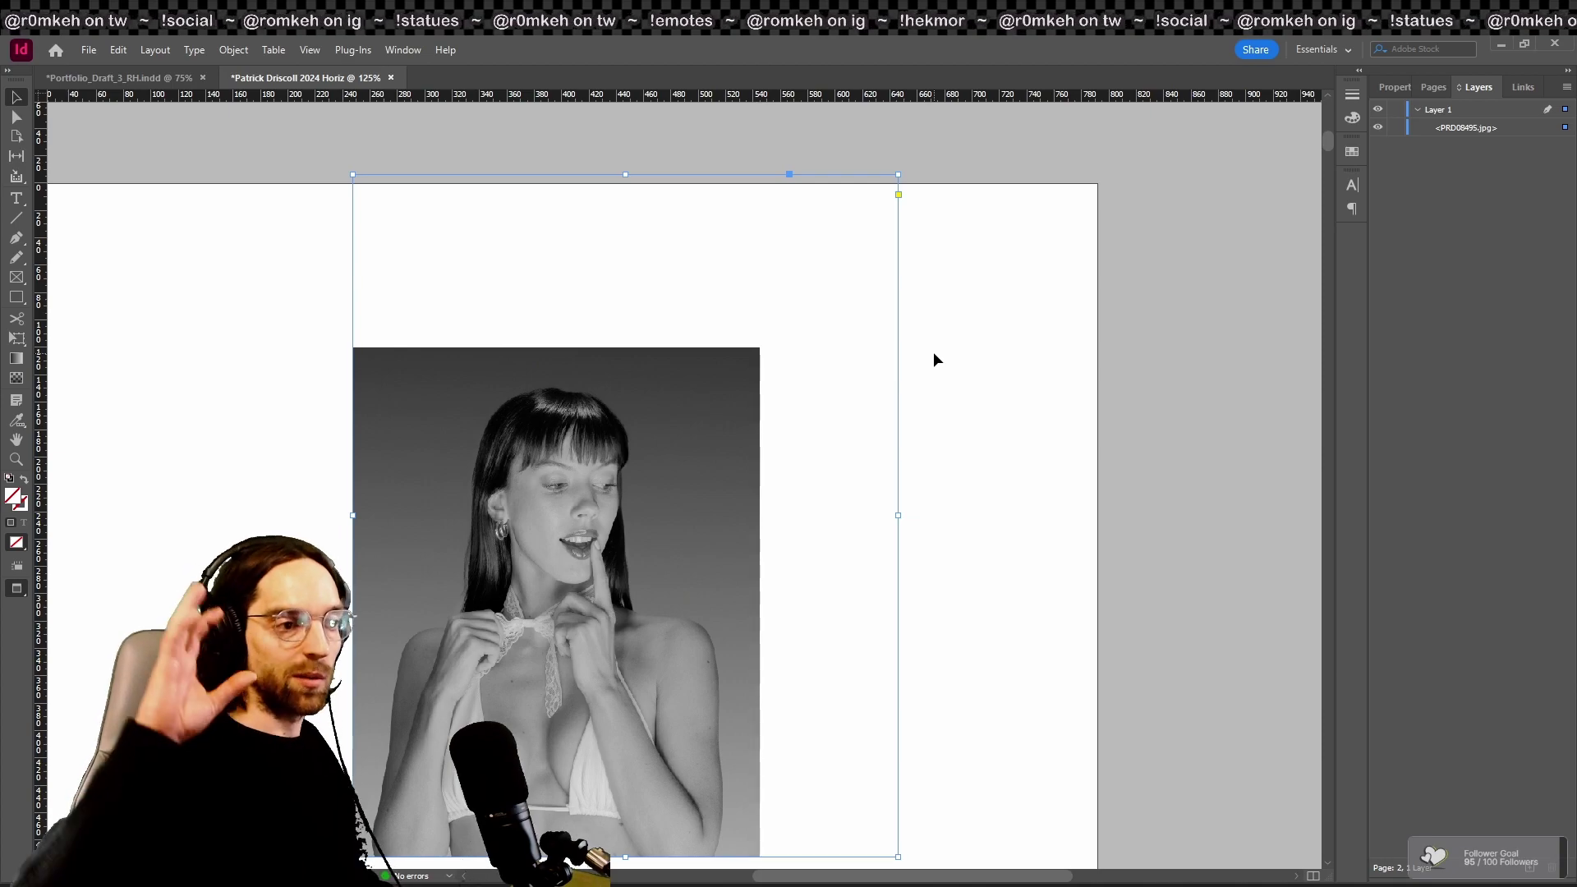
key("ctrl+alt+c")
left_click(683, 391)
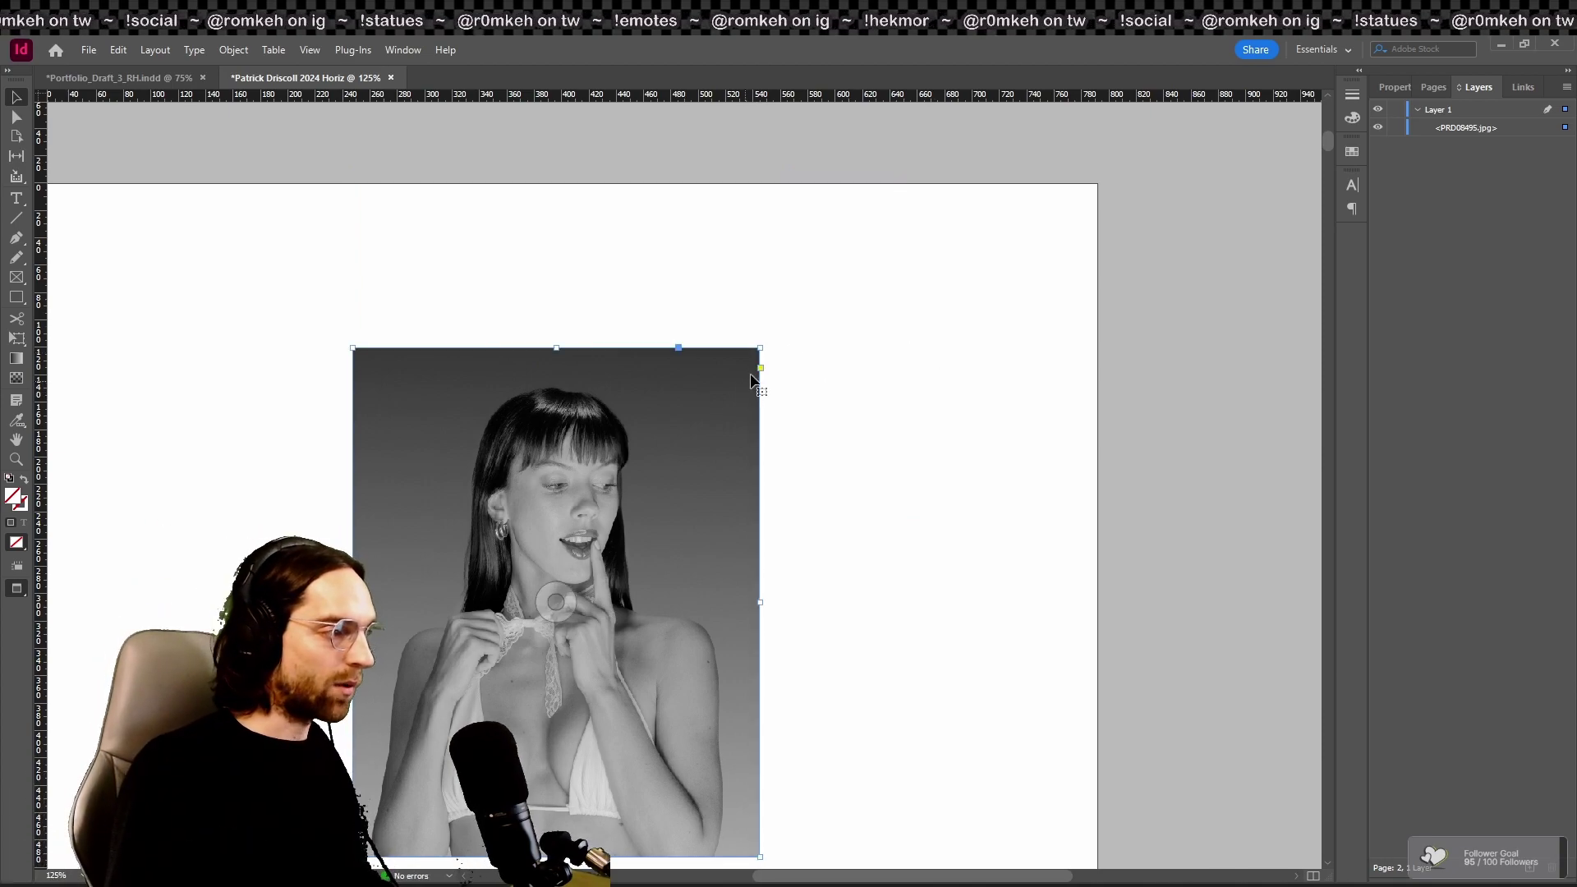
left_click_drag(760, 348, 823, 289)
double_click(744, 430)
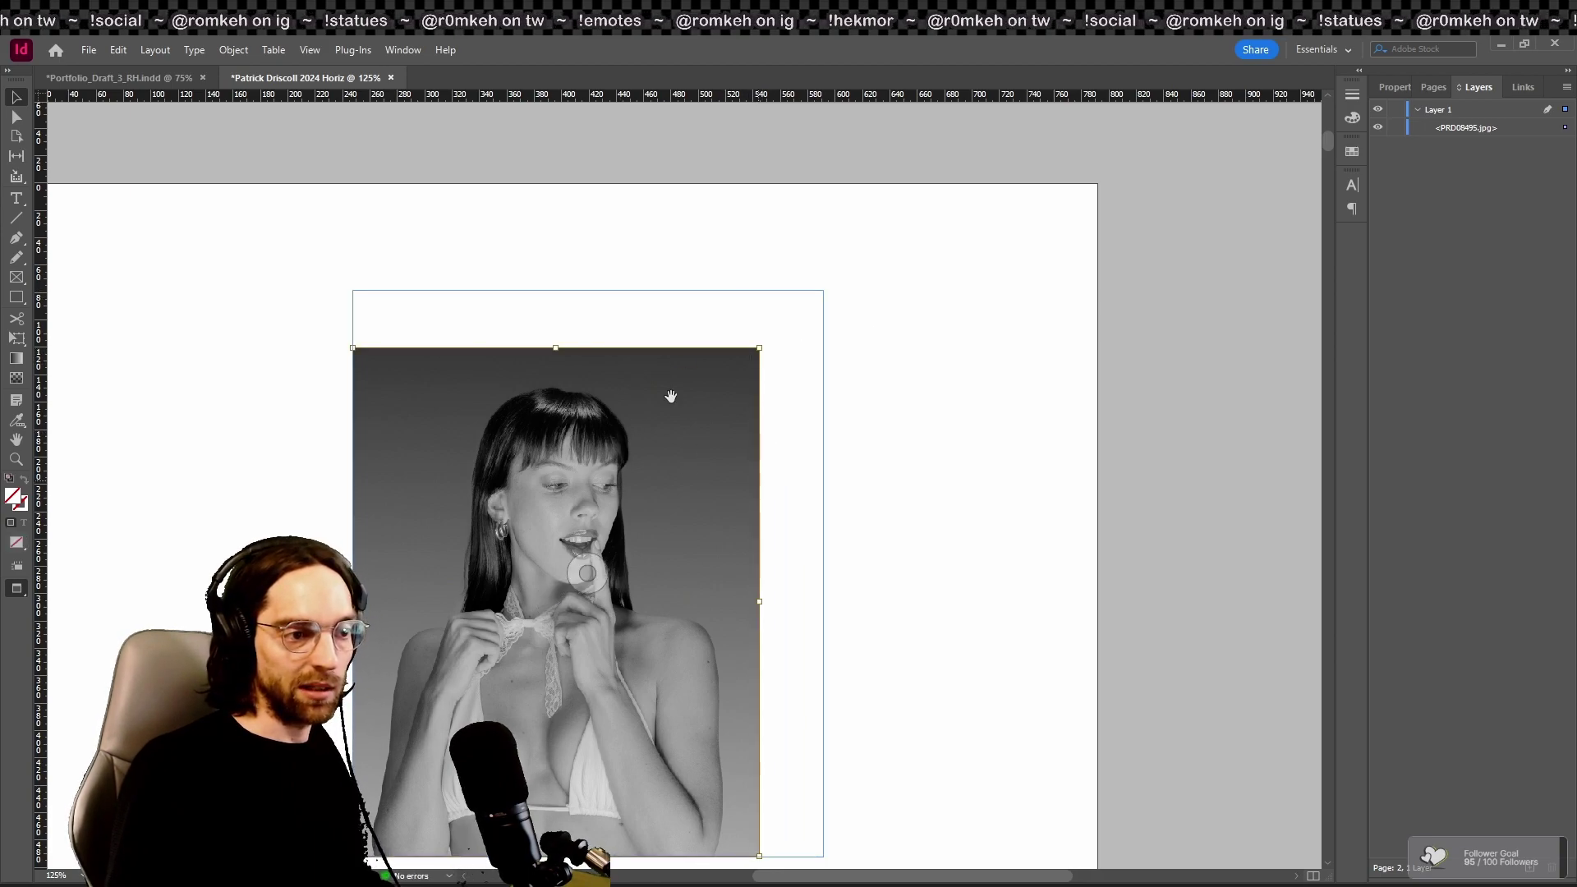
Step: Back on the title page, try a larger name text frame and undo it
scroll(858, 481, "up", 5)
scroll(857, 479, "up", 1)
left_click(700, 299)
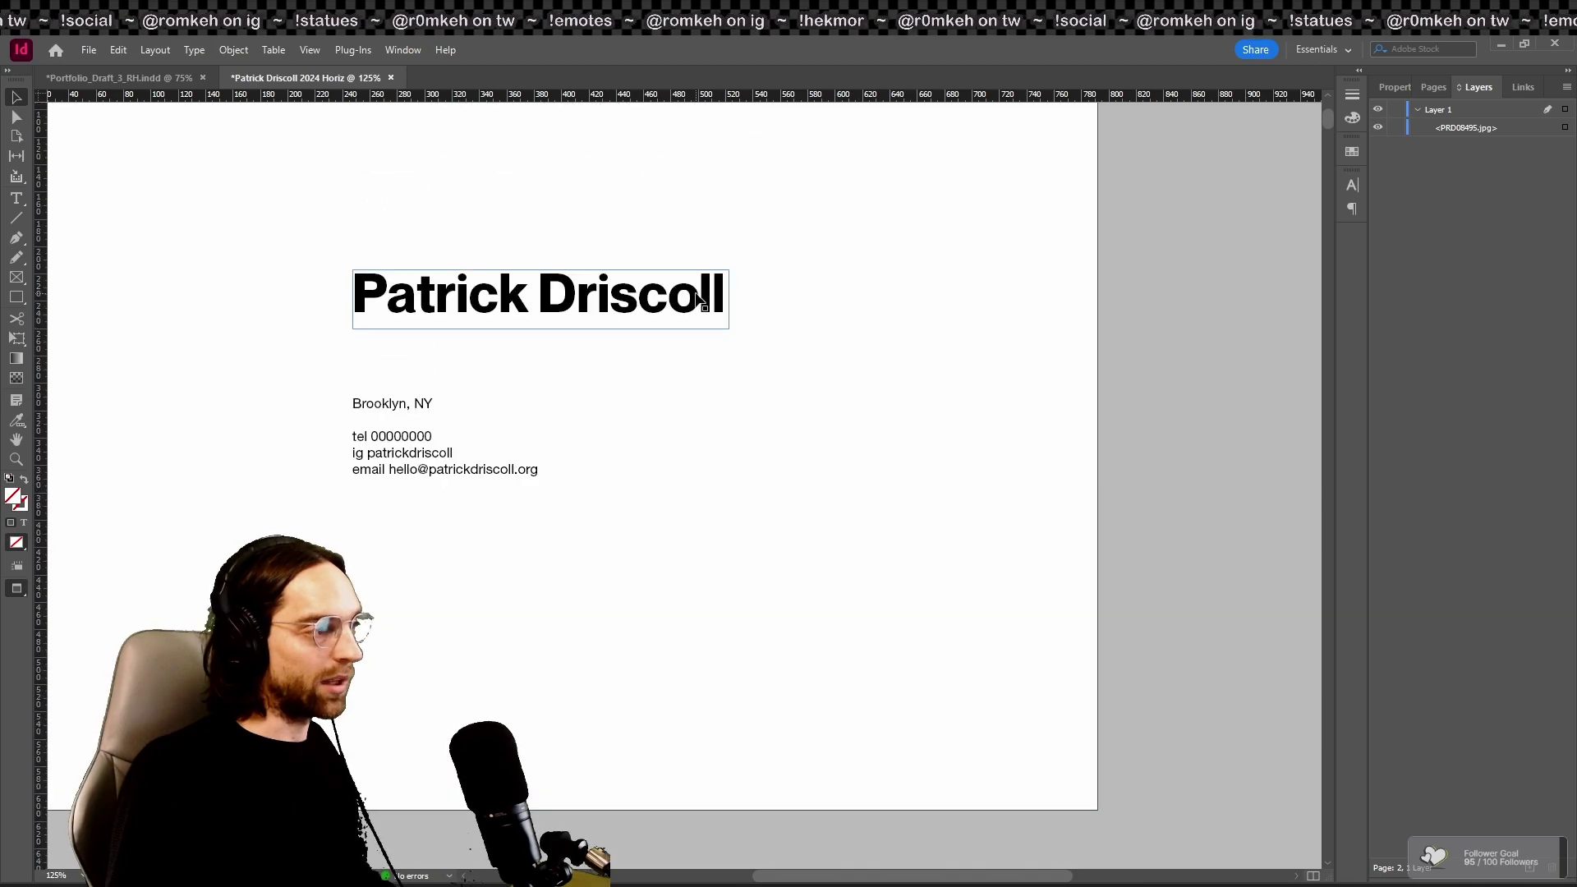
left_click_drag(727, 327, 926, 402)
key("ctrl+z")
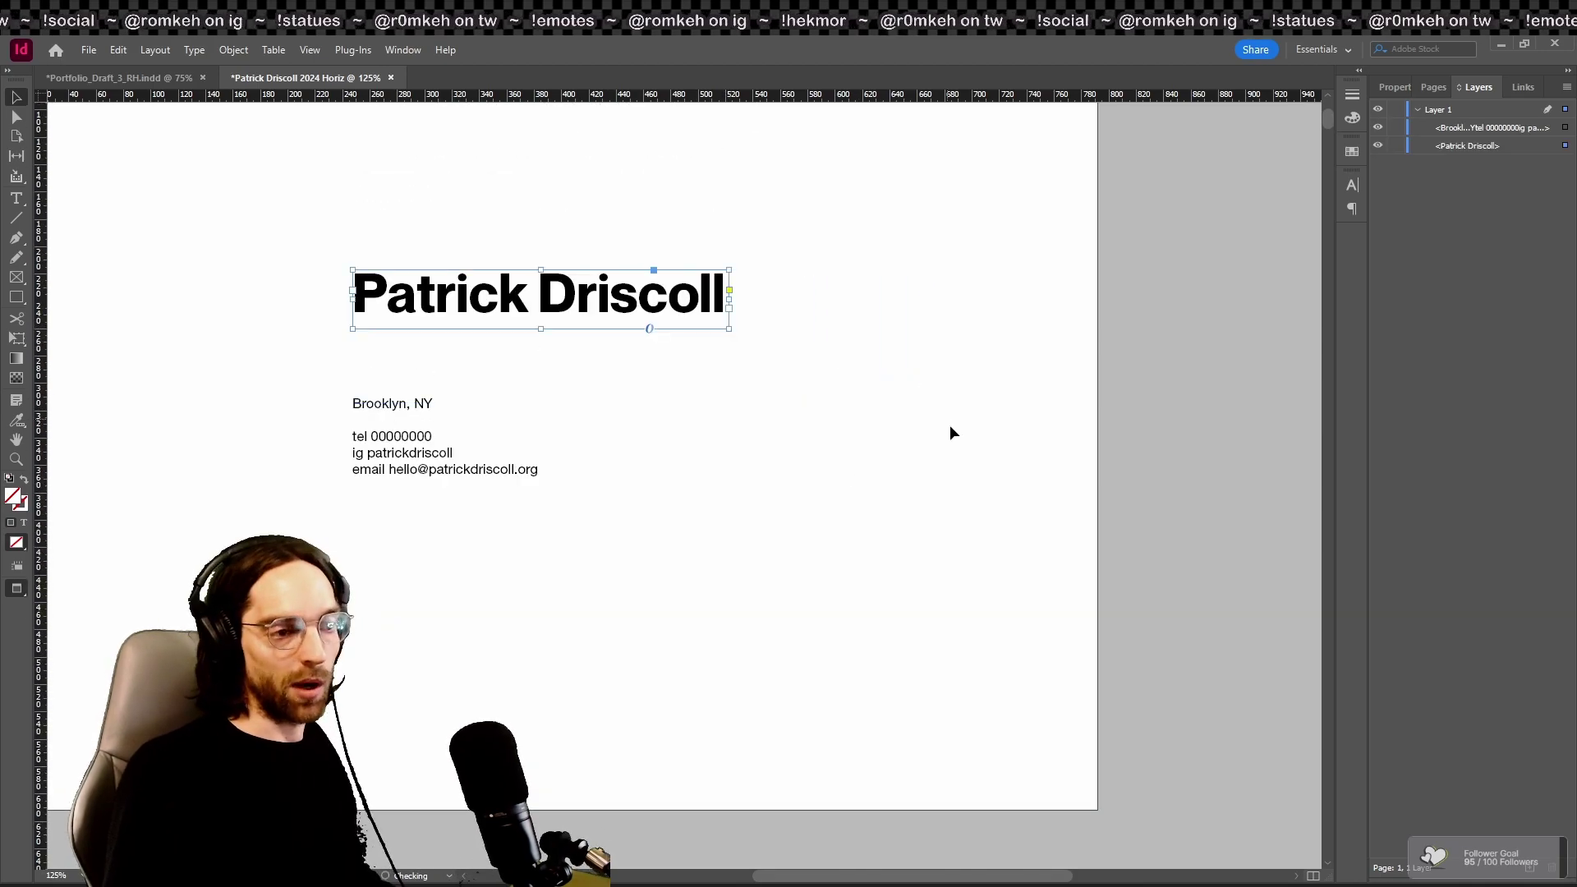
scroll(952, 493, "down", 6)
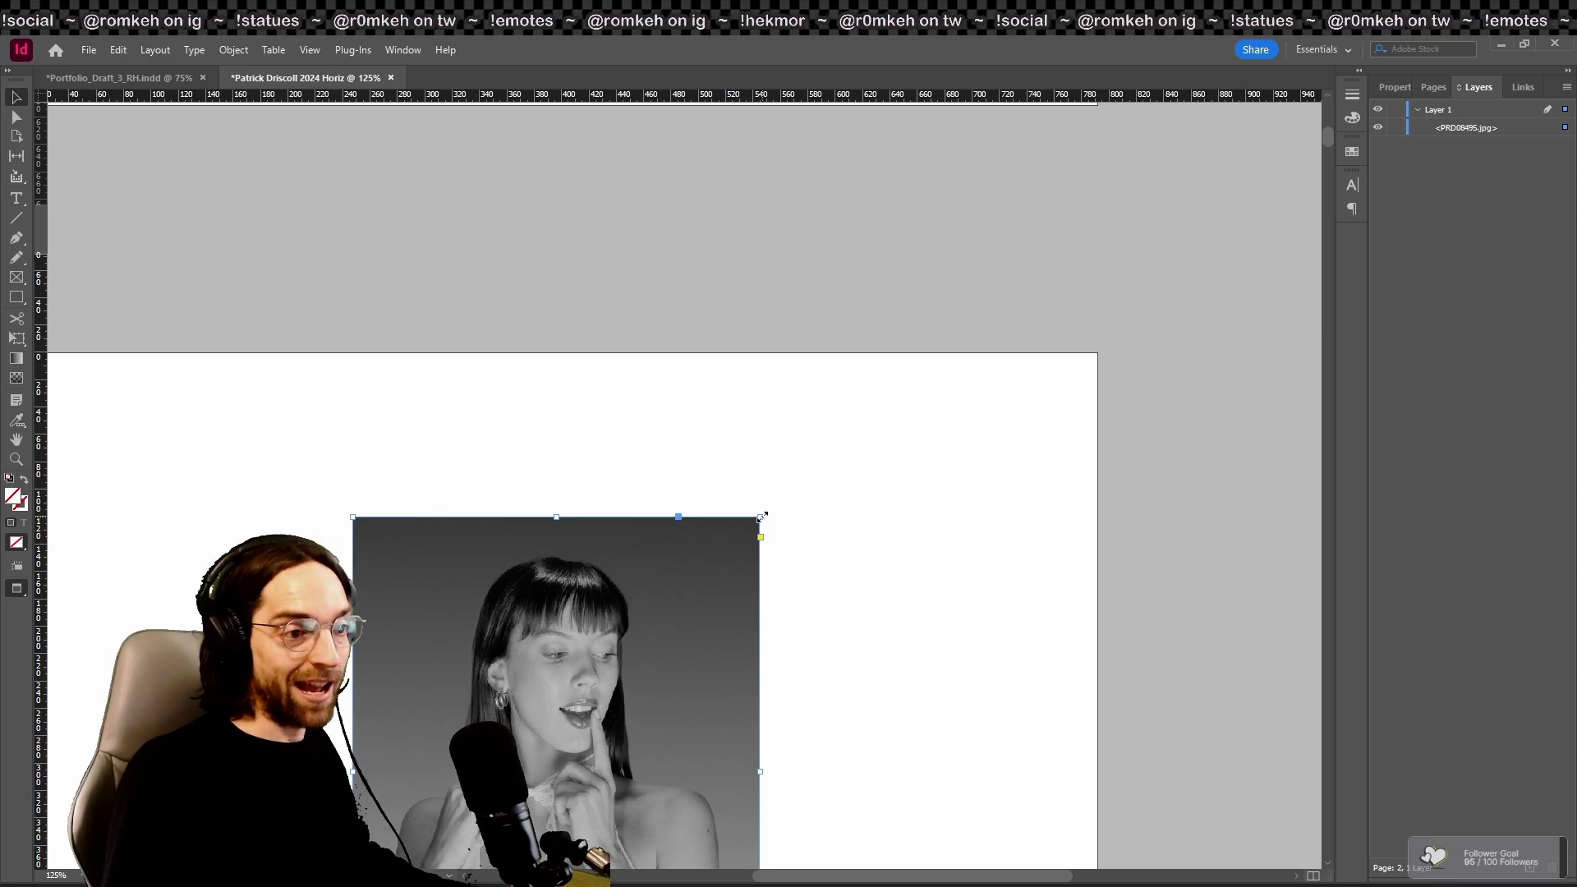
Step: Trial several resizes and shifts of the page 2 portrait and its frame, undoing each
left_click_drag(761, 516, 838, 451)
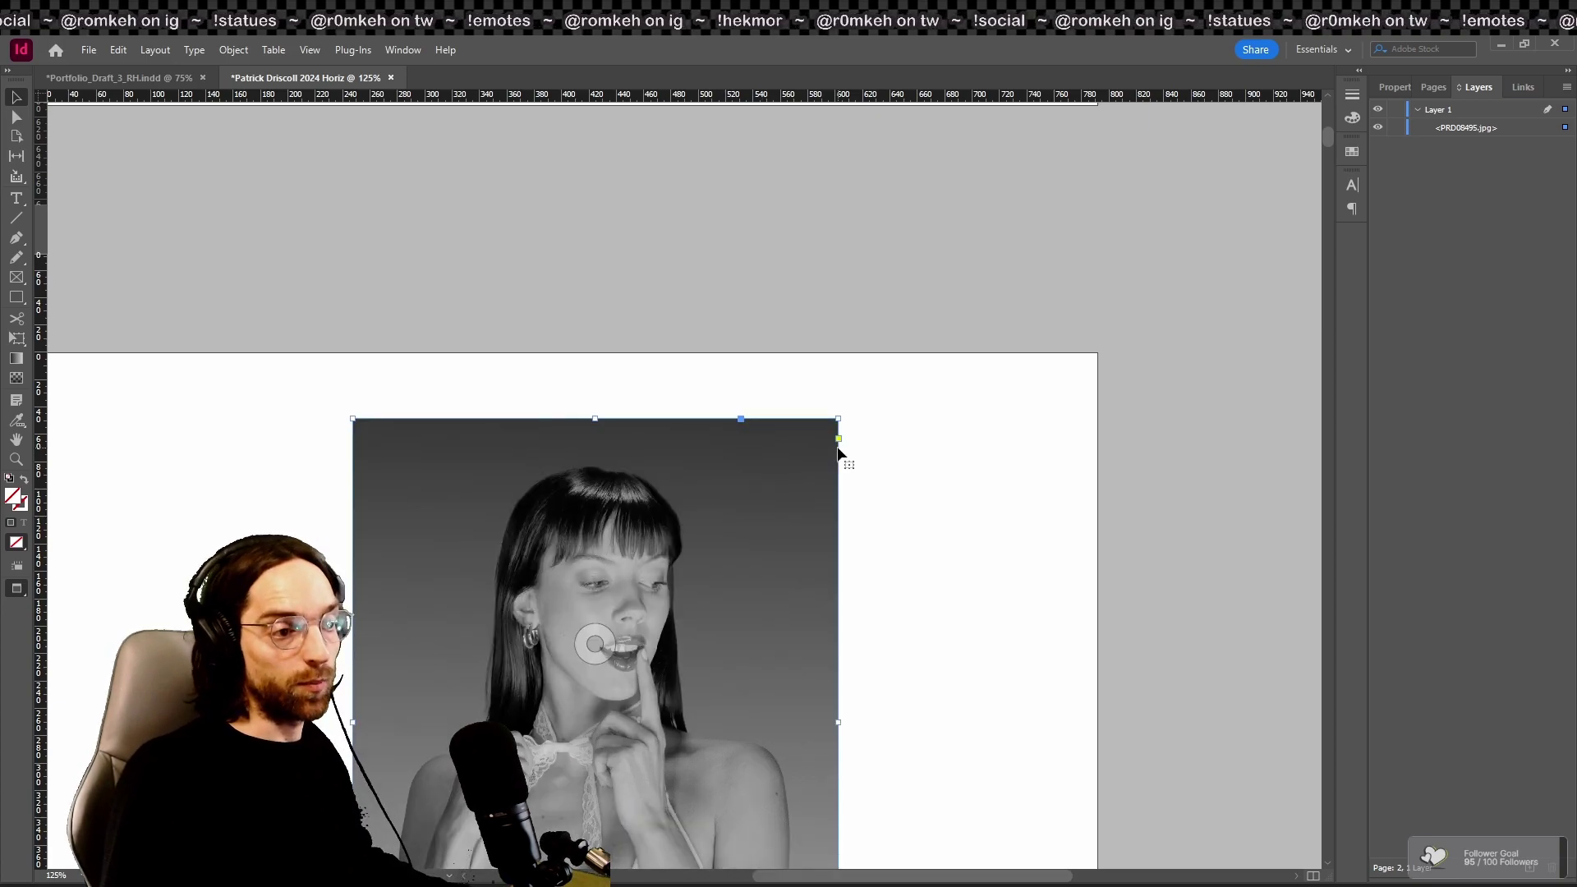
key("ctrl+z")
scroll(757, 705, "down", 4)
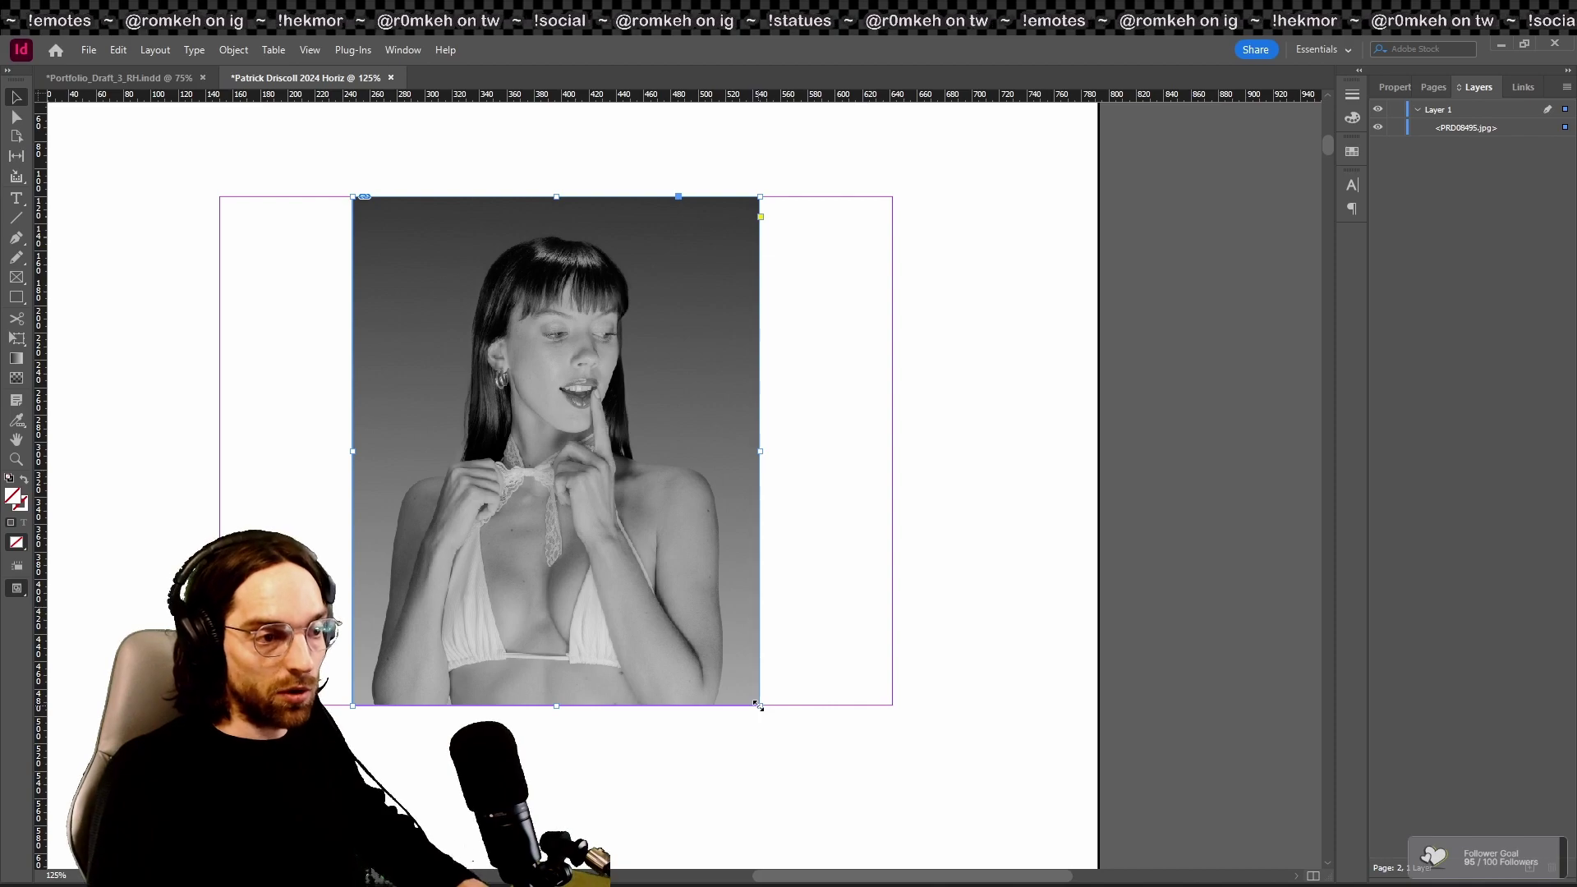
scroll(758, 704, "up", 4)
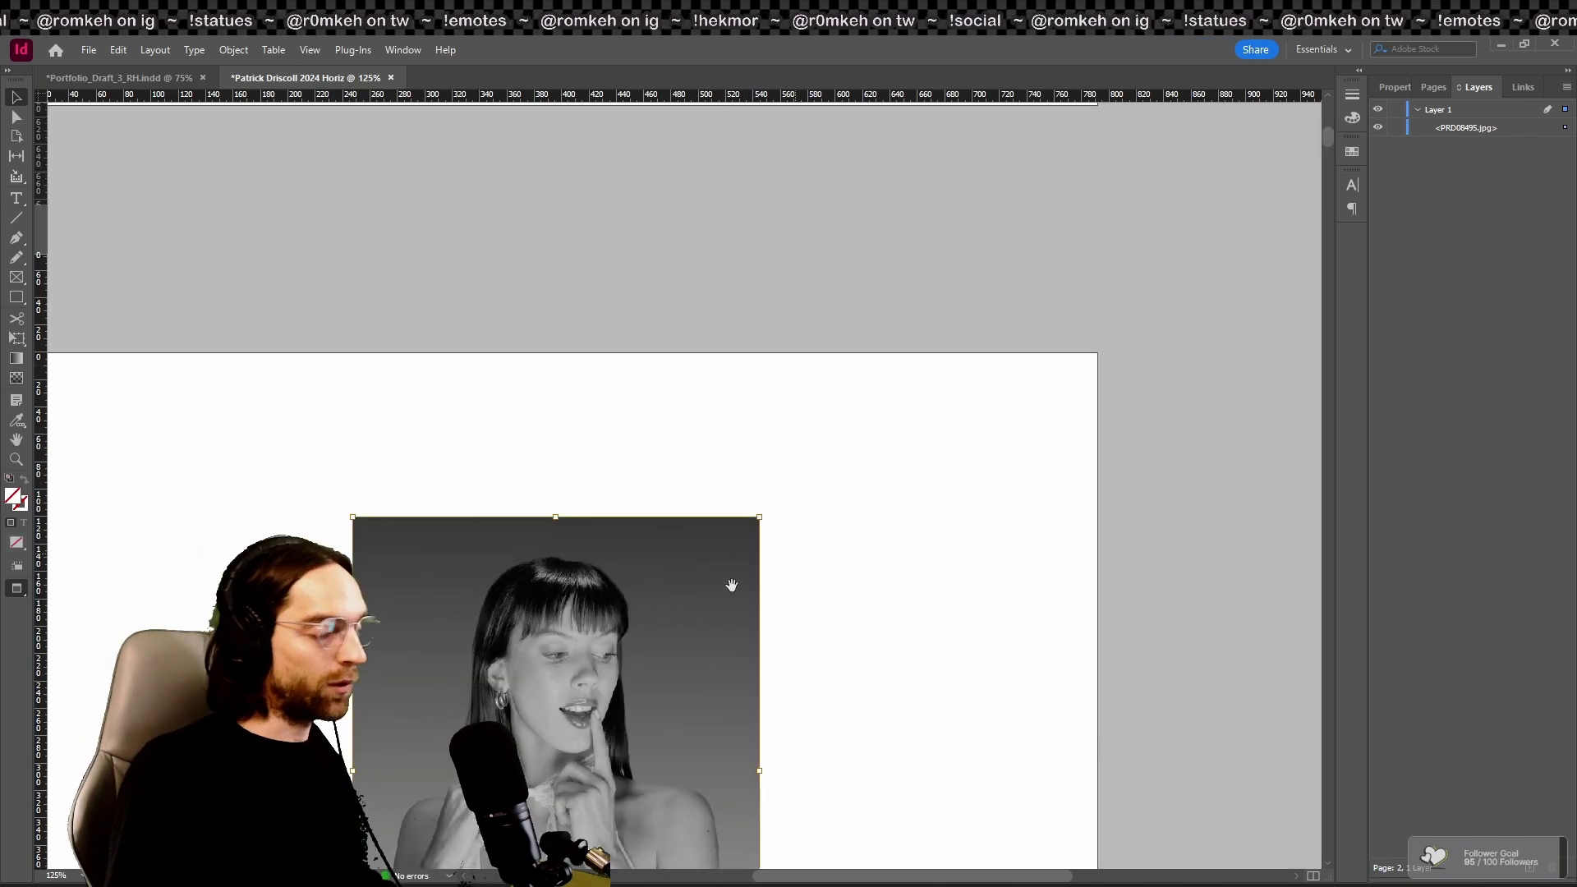
left_click_drag(759, 517, 816, 446)
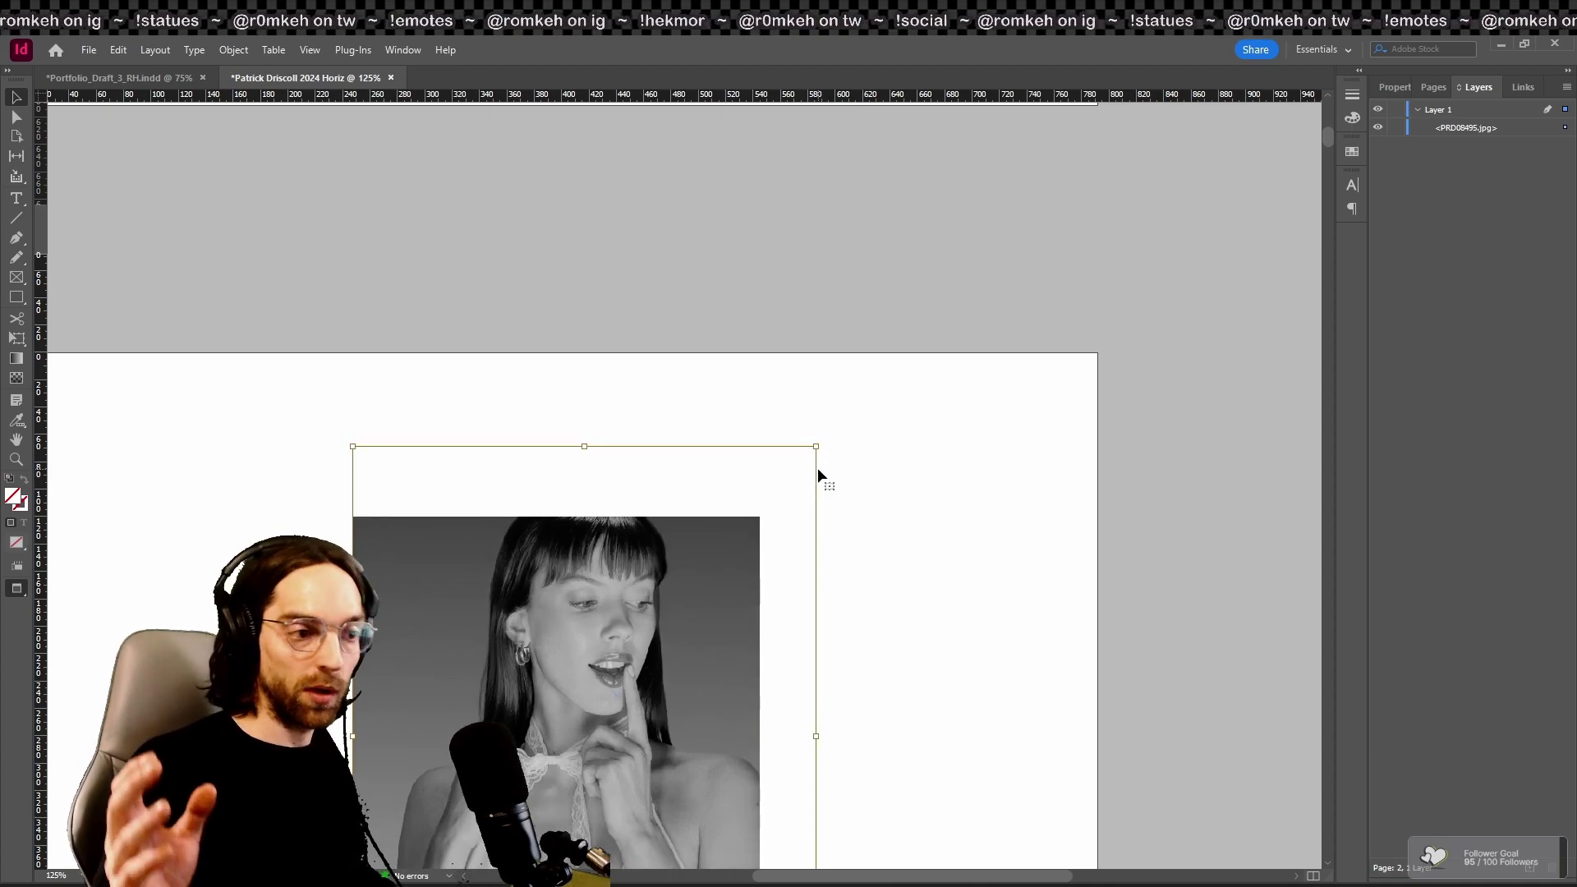
key("ctrl+z")
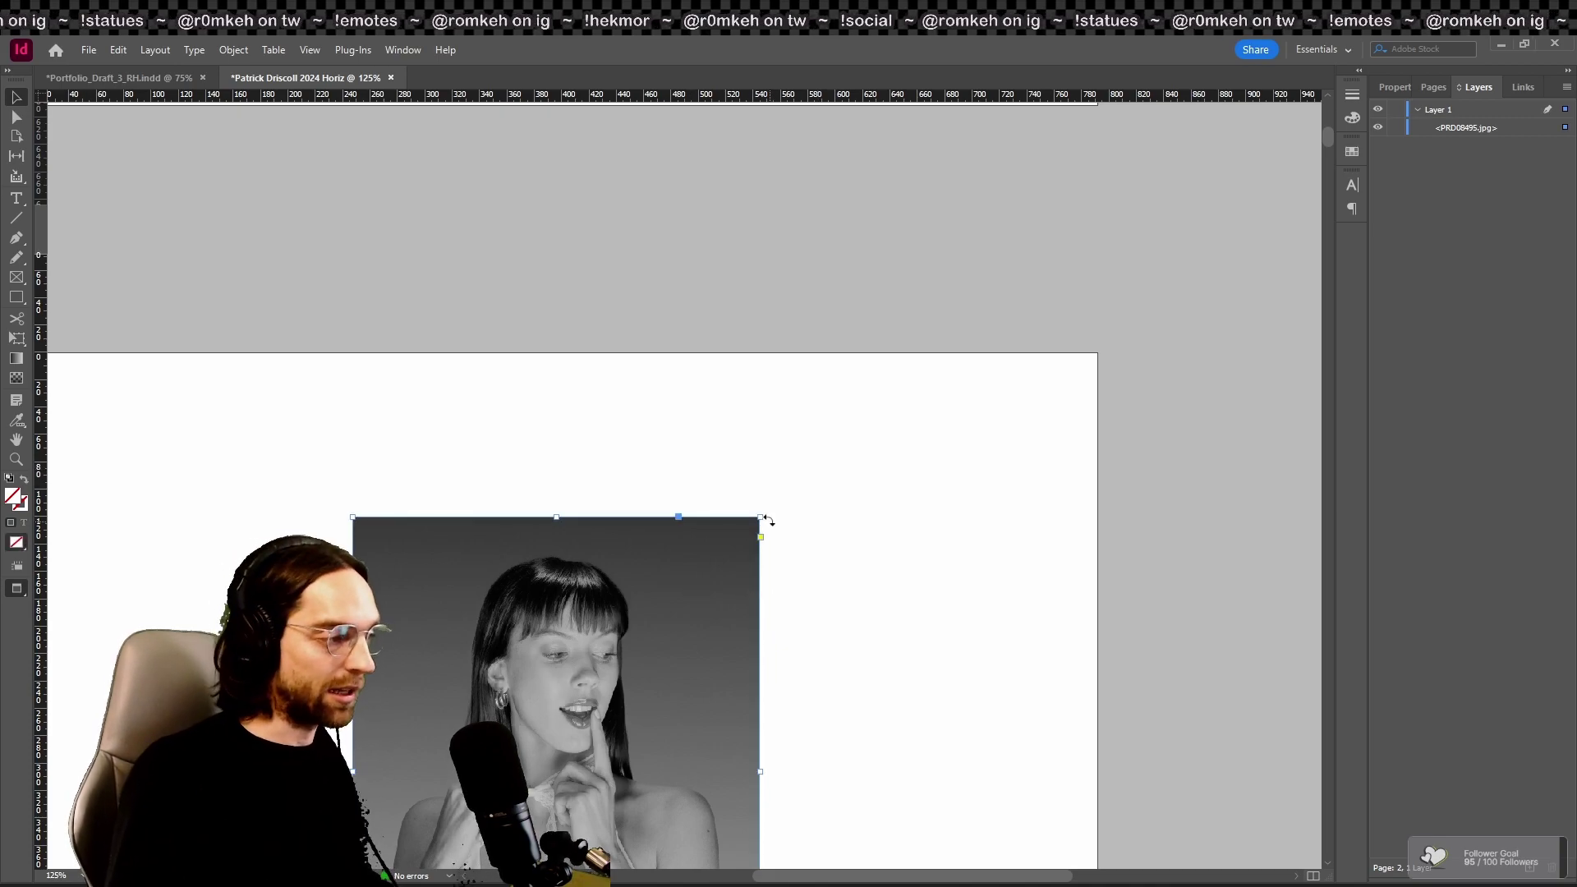
left_click_drag(759, 517, 811, 451)
key("ctrl+z")
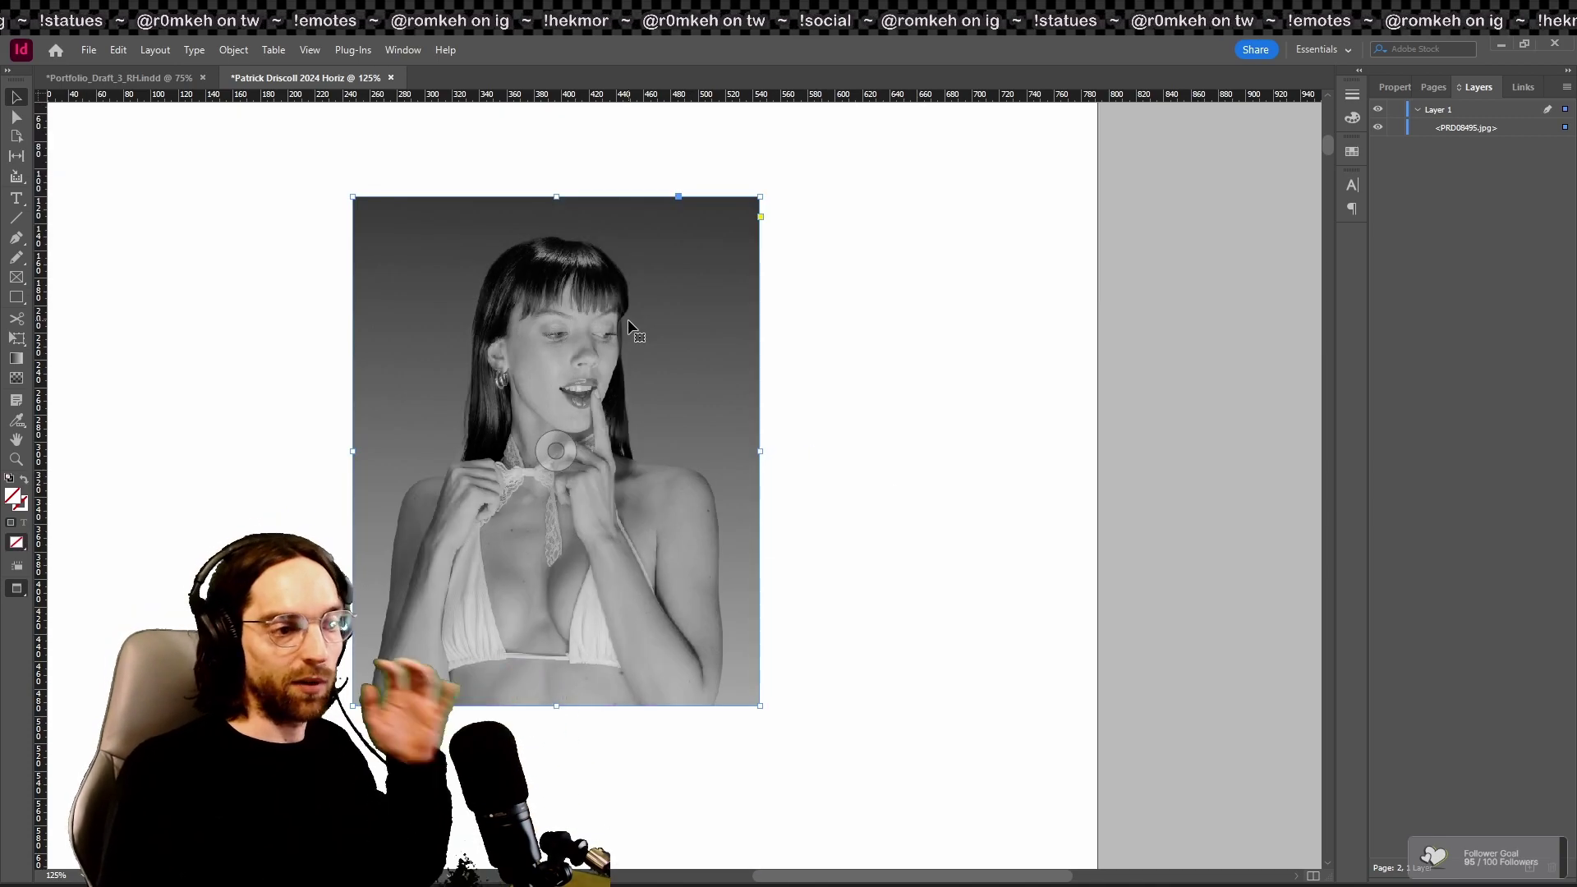
double_click(694, 304)
key("Escape")
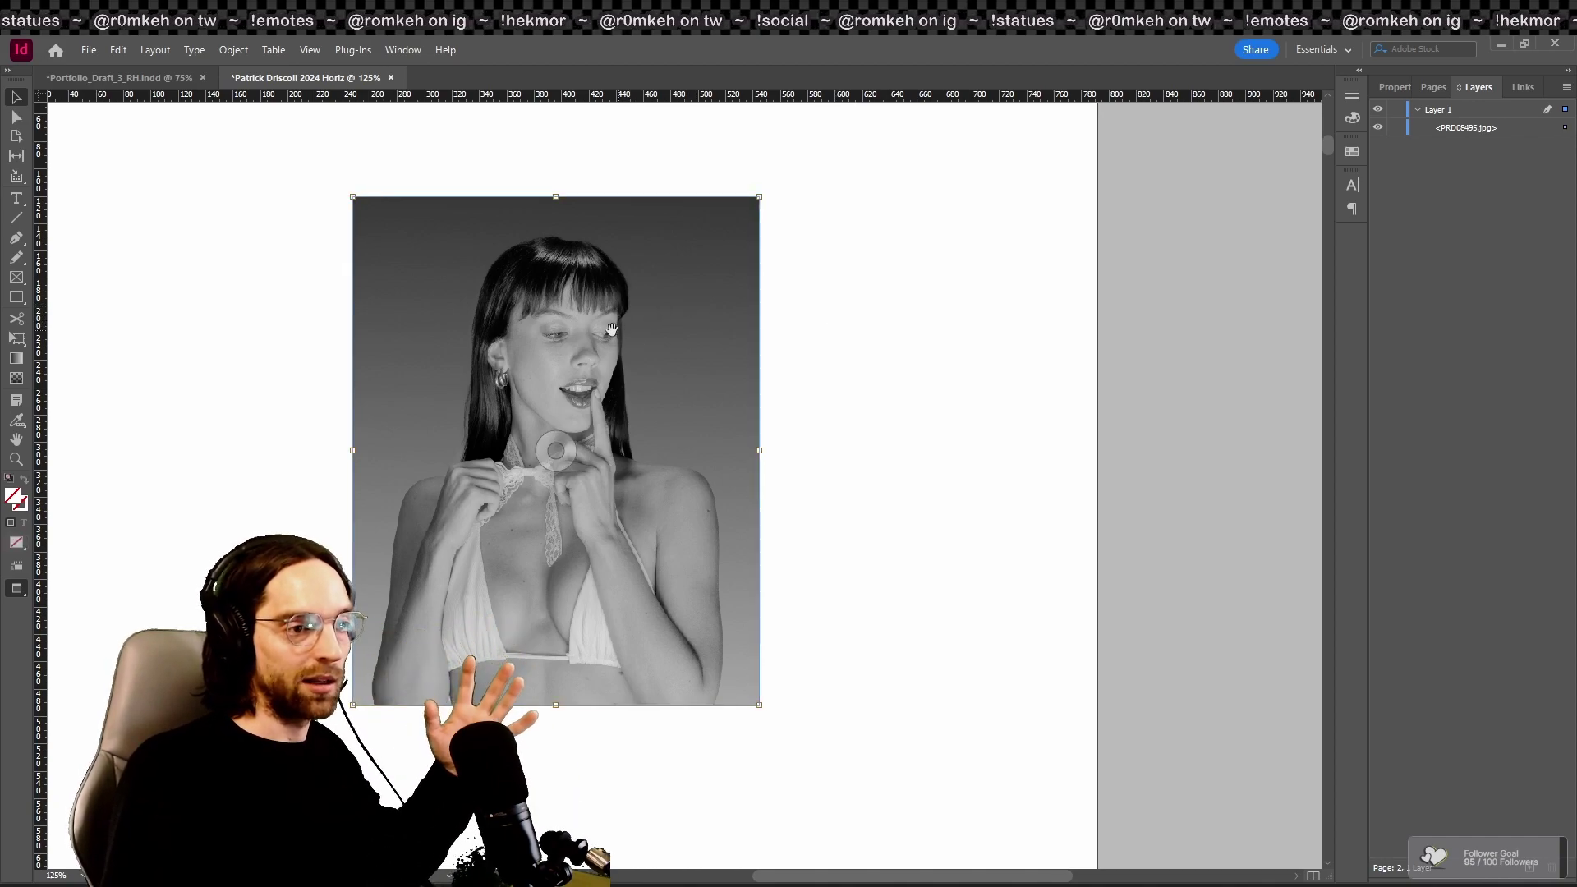
left_click_drag(607, 330, 865, 317)
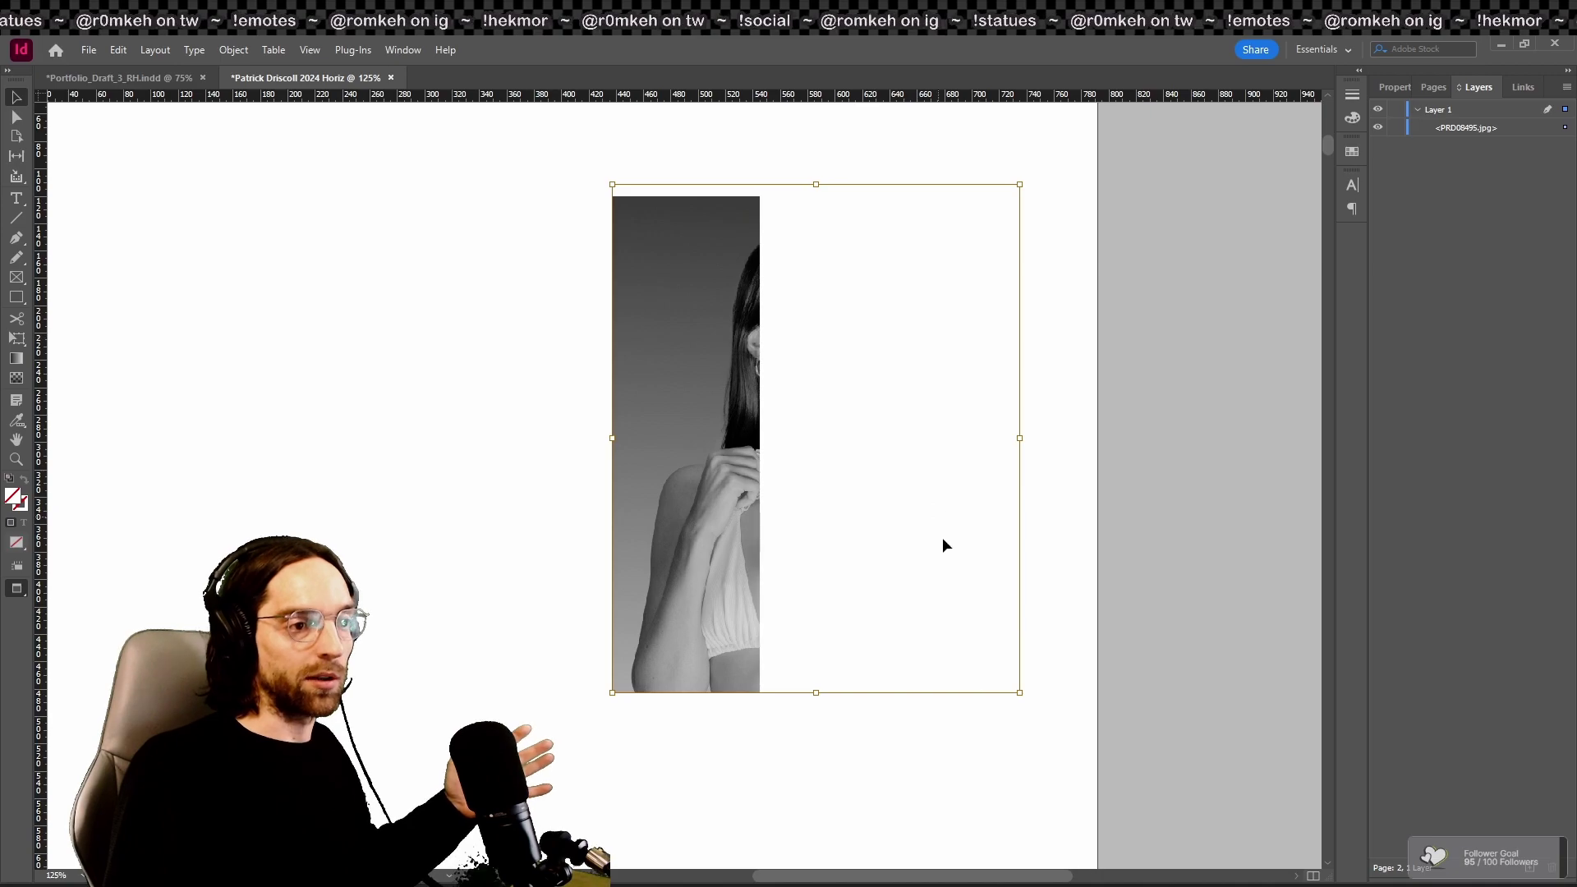
key("ctrl+z")
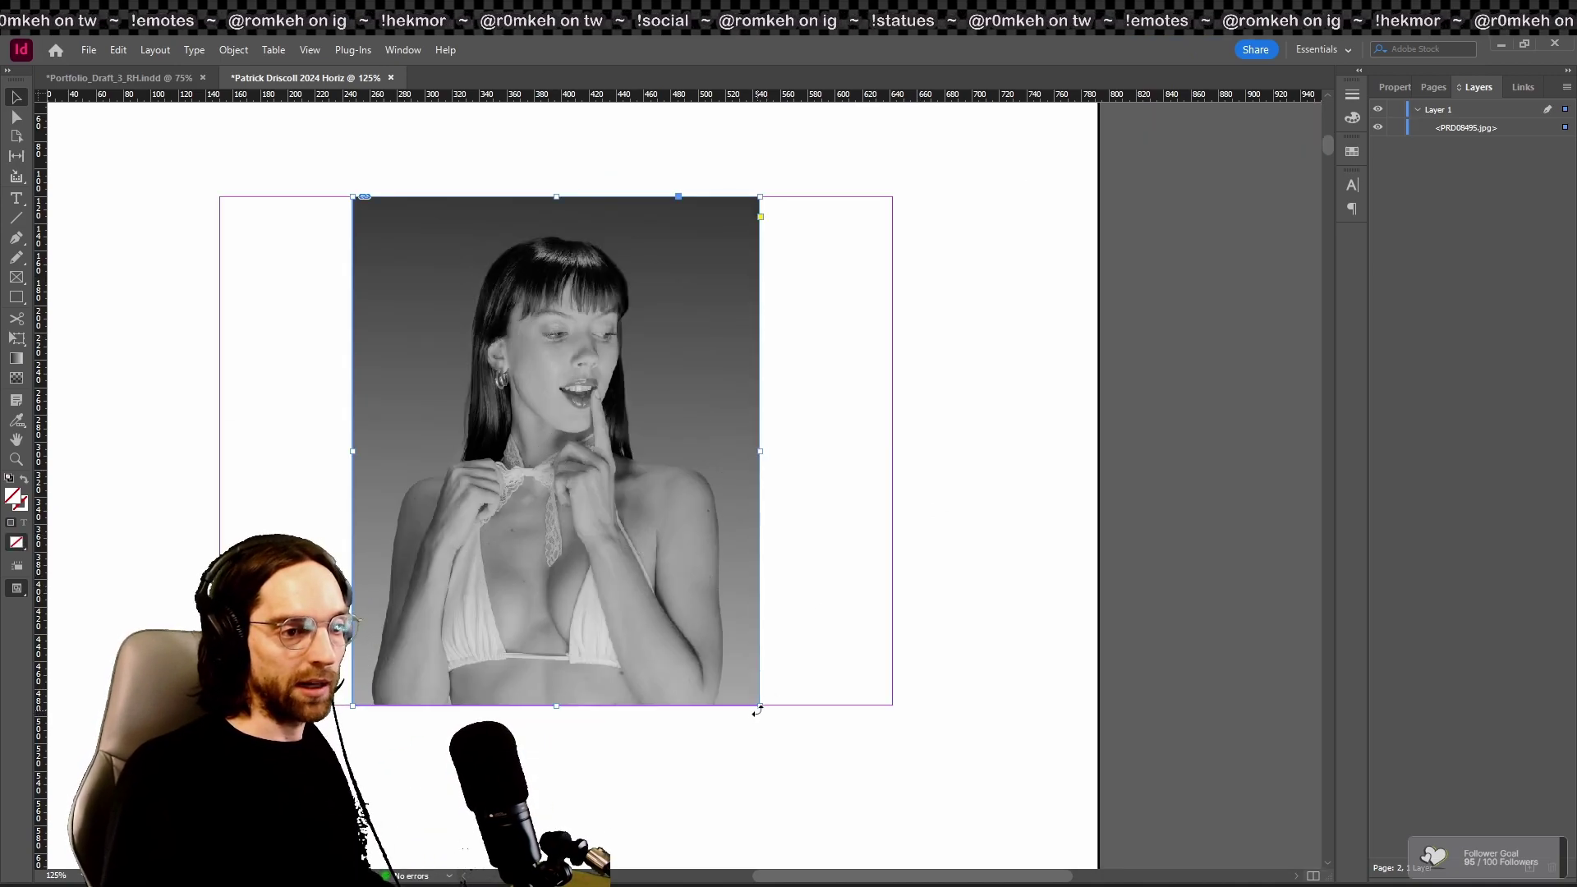
left_click_drag(760, 706, 686, 614)
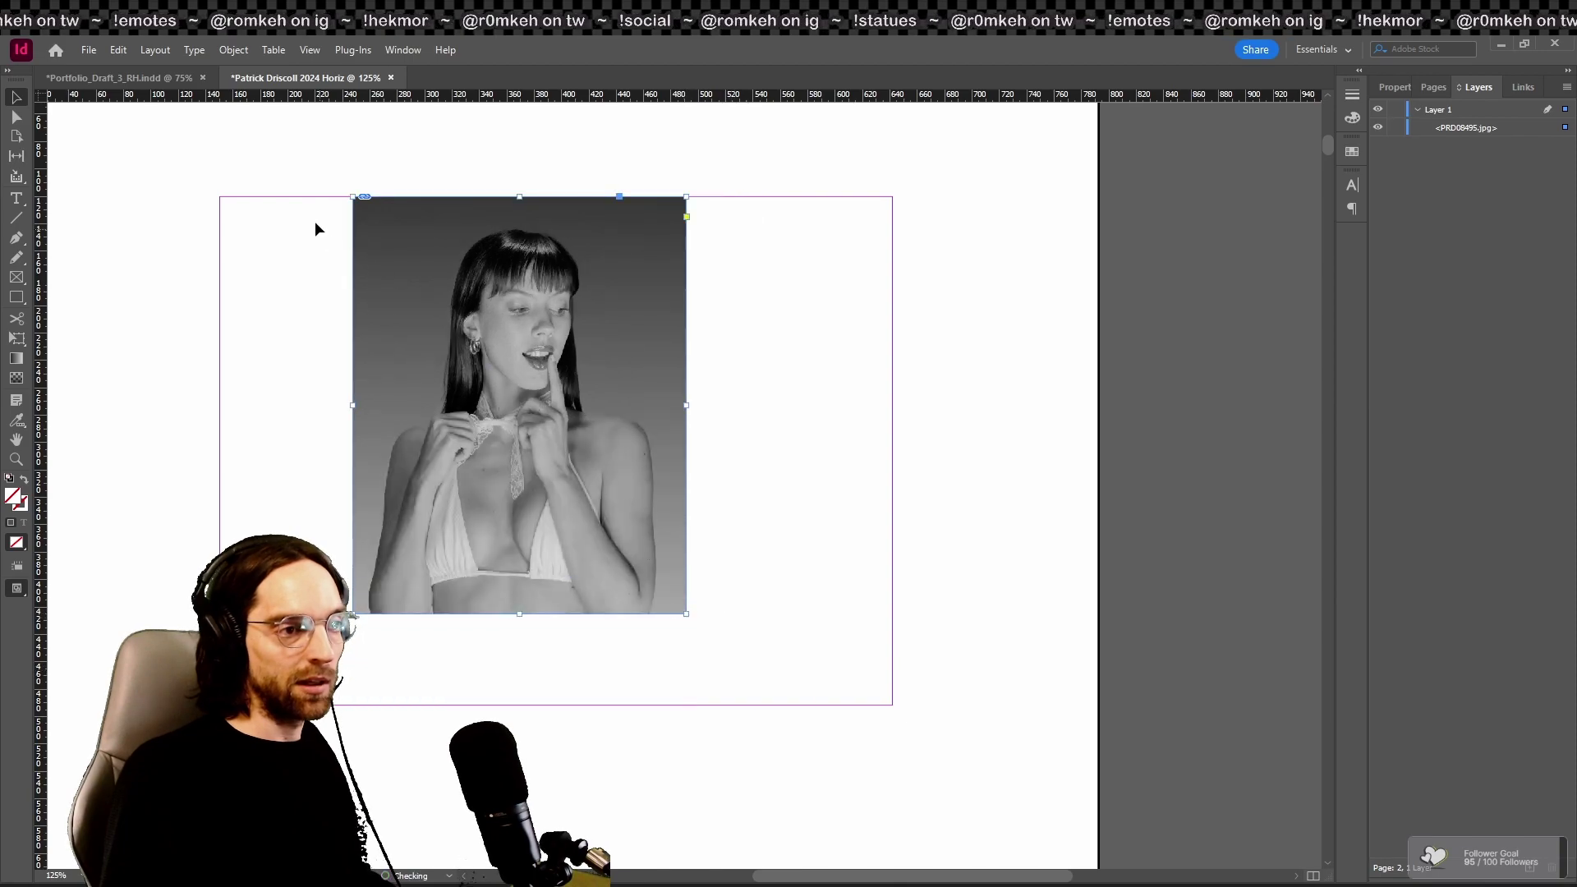
key("ctrl+z")
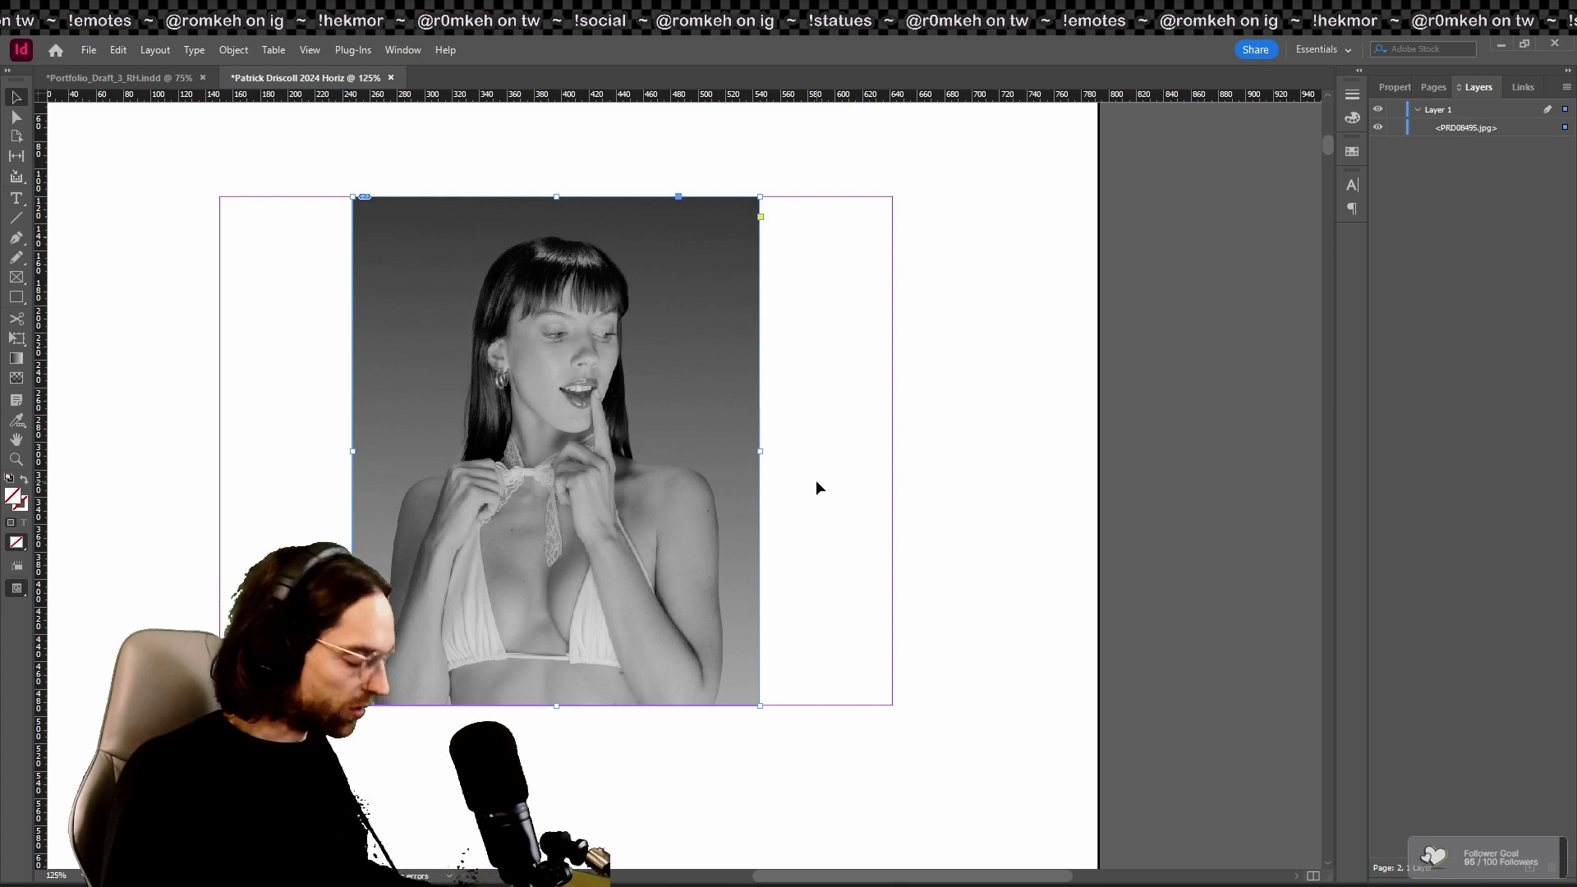
Step: Scale the portrait proportionally from its corner to the full margin height, centred, then deselect
left_click_drag(760, 706, 711, 643)
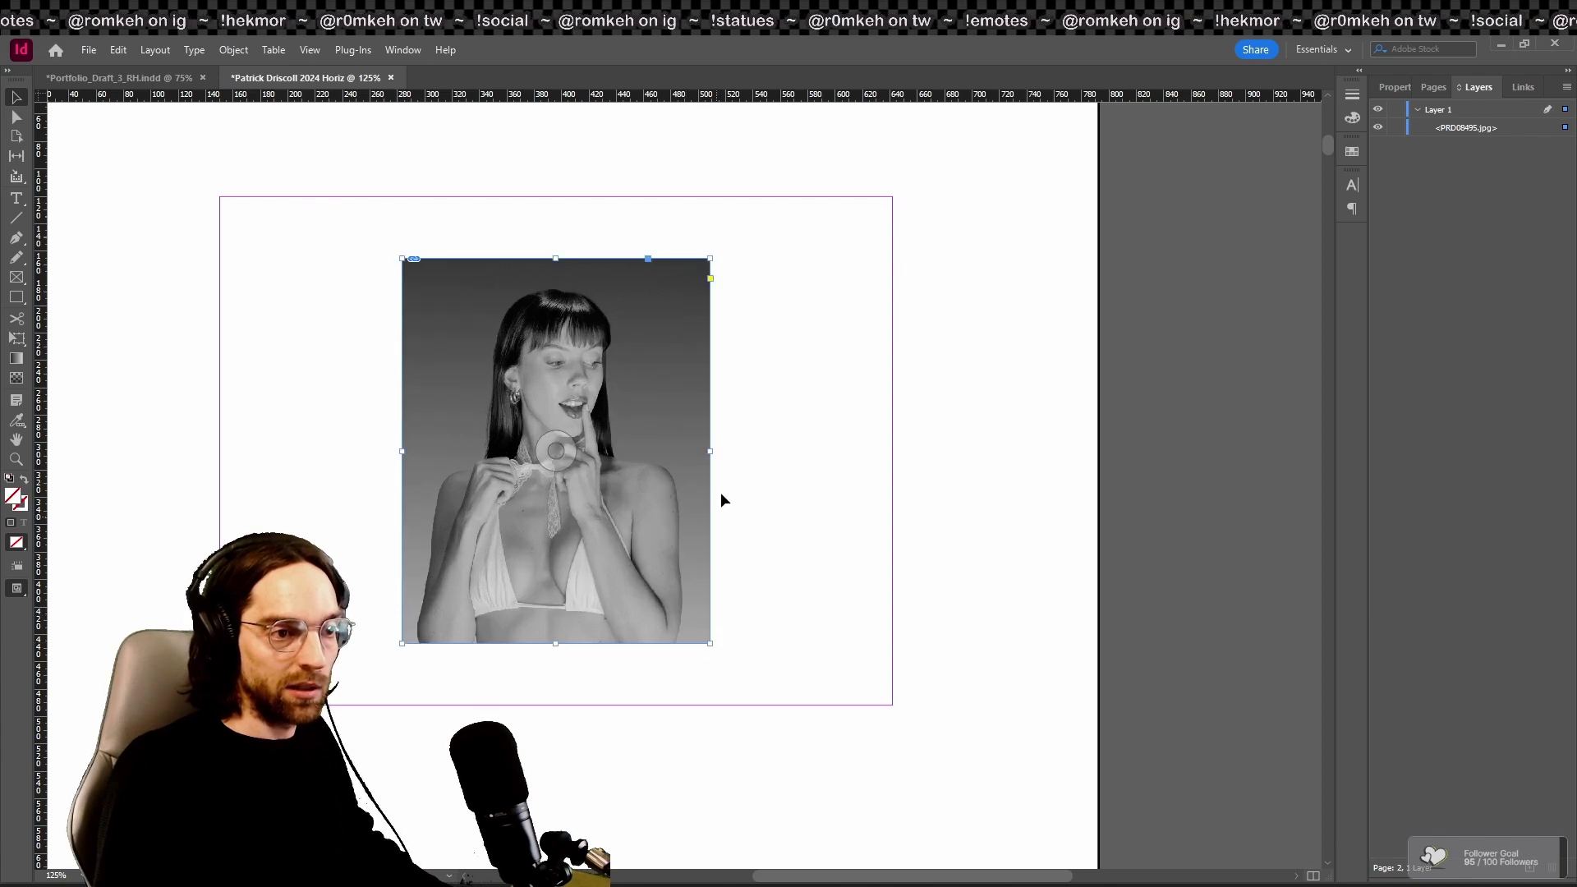
mouse_move(712, 450)
left_mouse_down()
mouse_move(755, 458)
mouse_move(721, 456)
mouse_move(739, 458)
left_mouse_up()
left_click(833, 461)
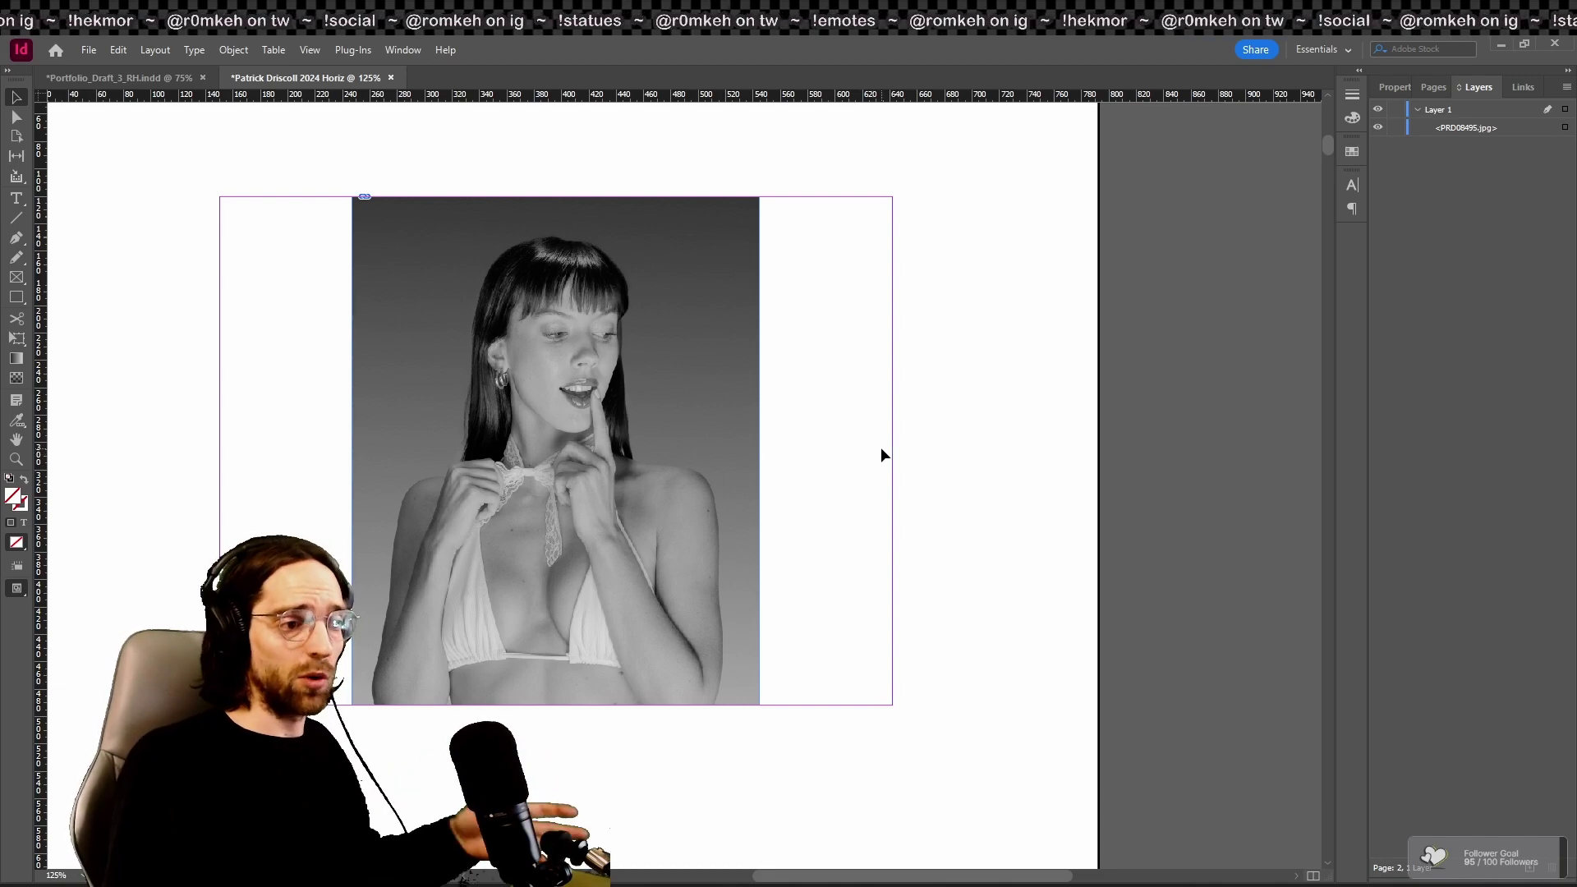
scroll(904, 516, "up", 3)
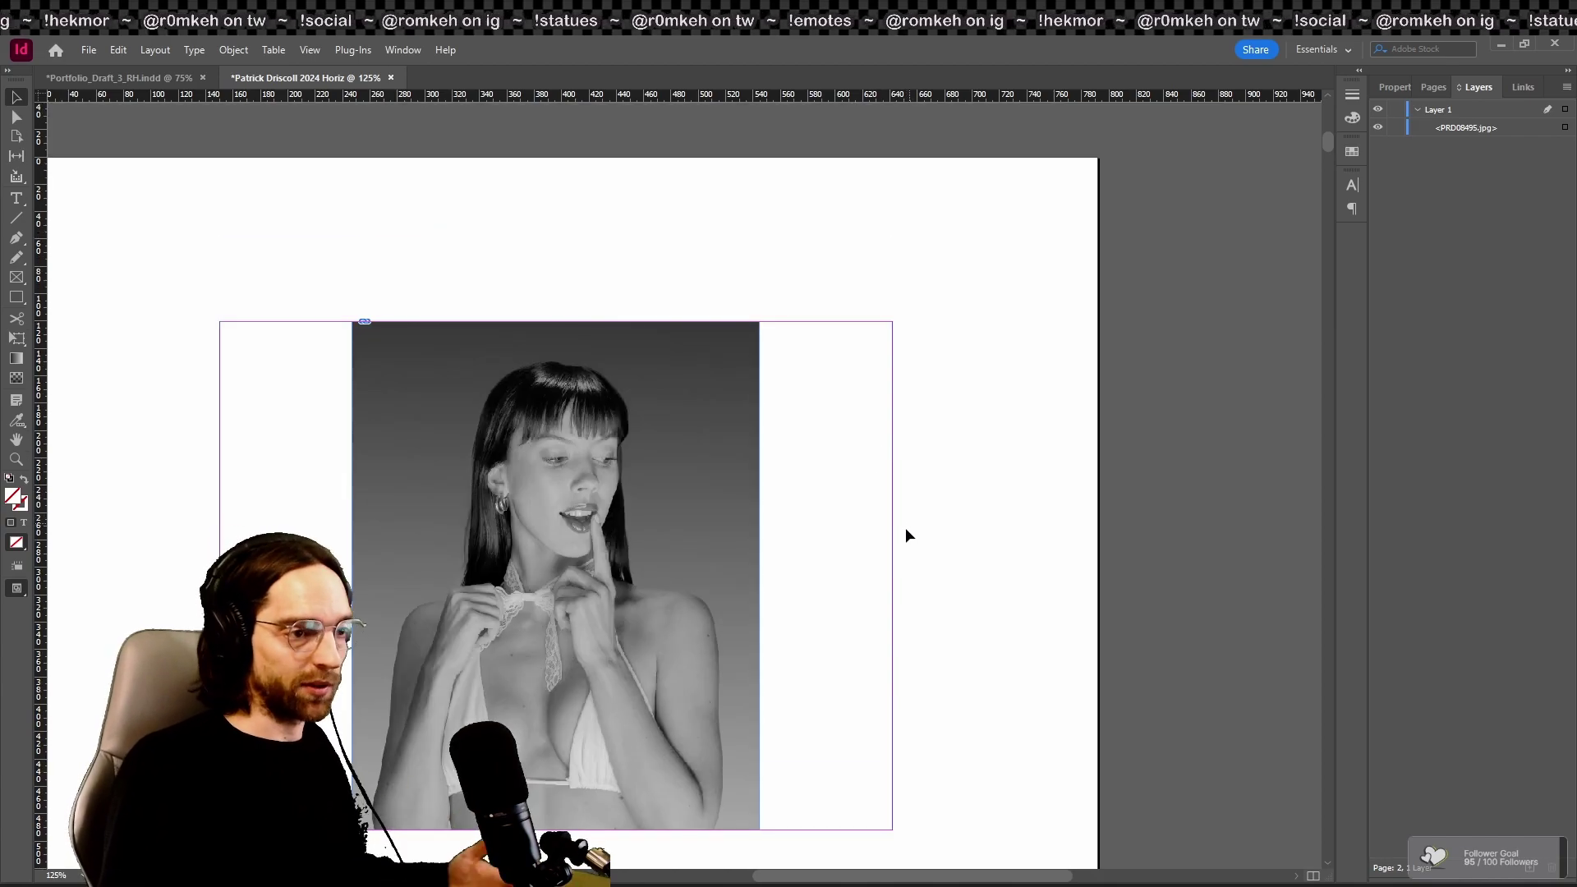
scroll(895, 559, "up", 20)
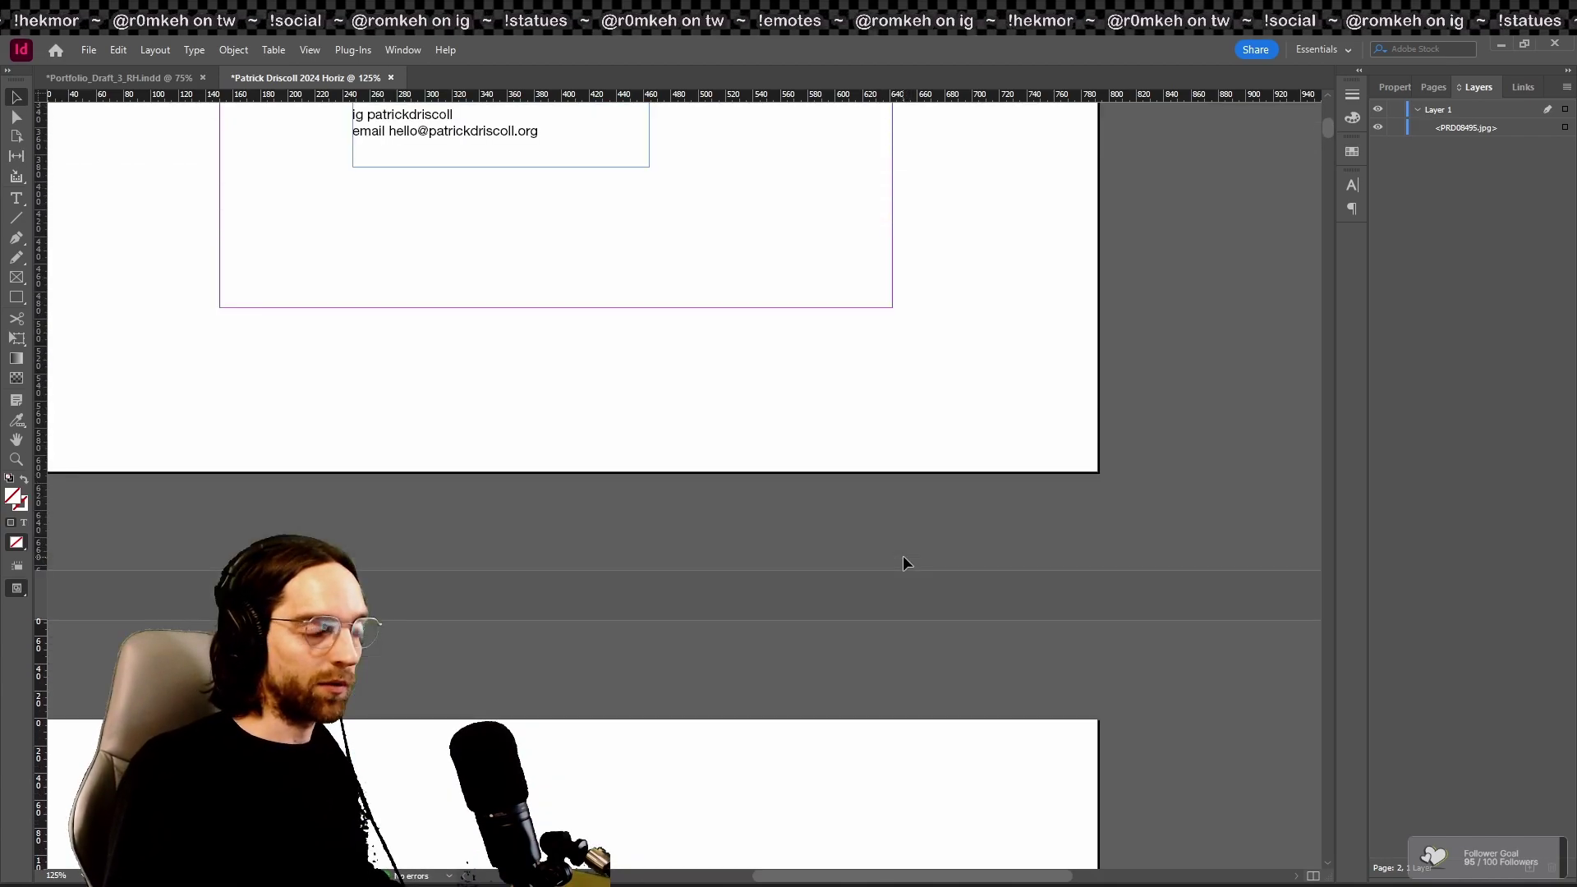
Step: Present the portfolio full screen and page from the title page to the man asleep on the grass
key("shift+w")
left_click(904, 556)
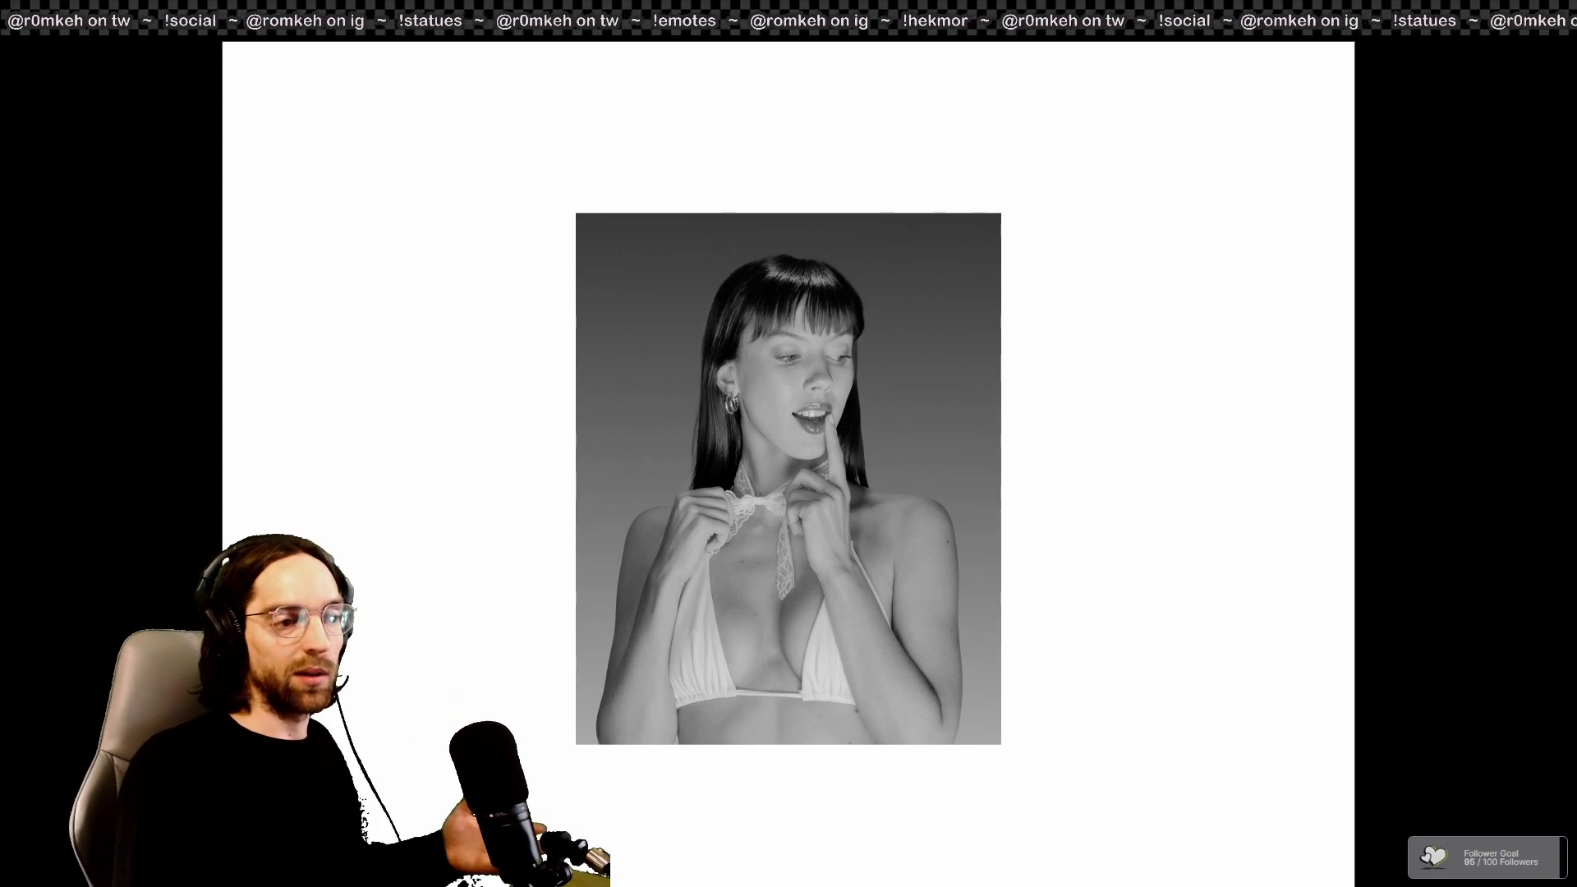
key("Right")
key("Right")
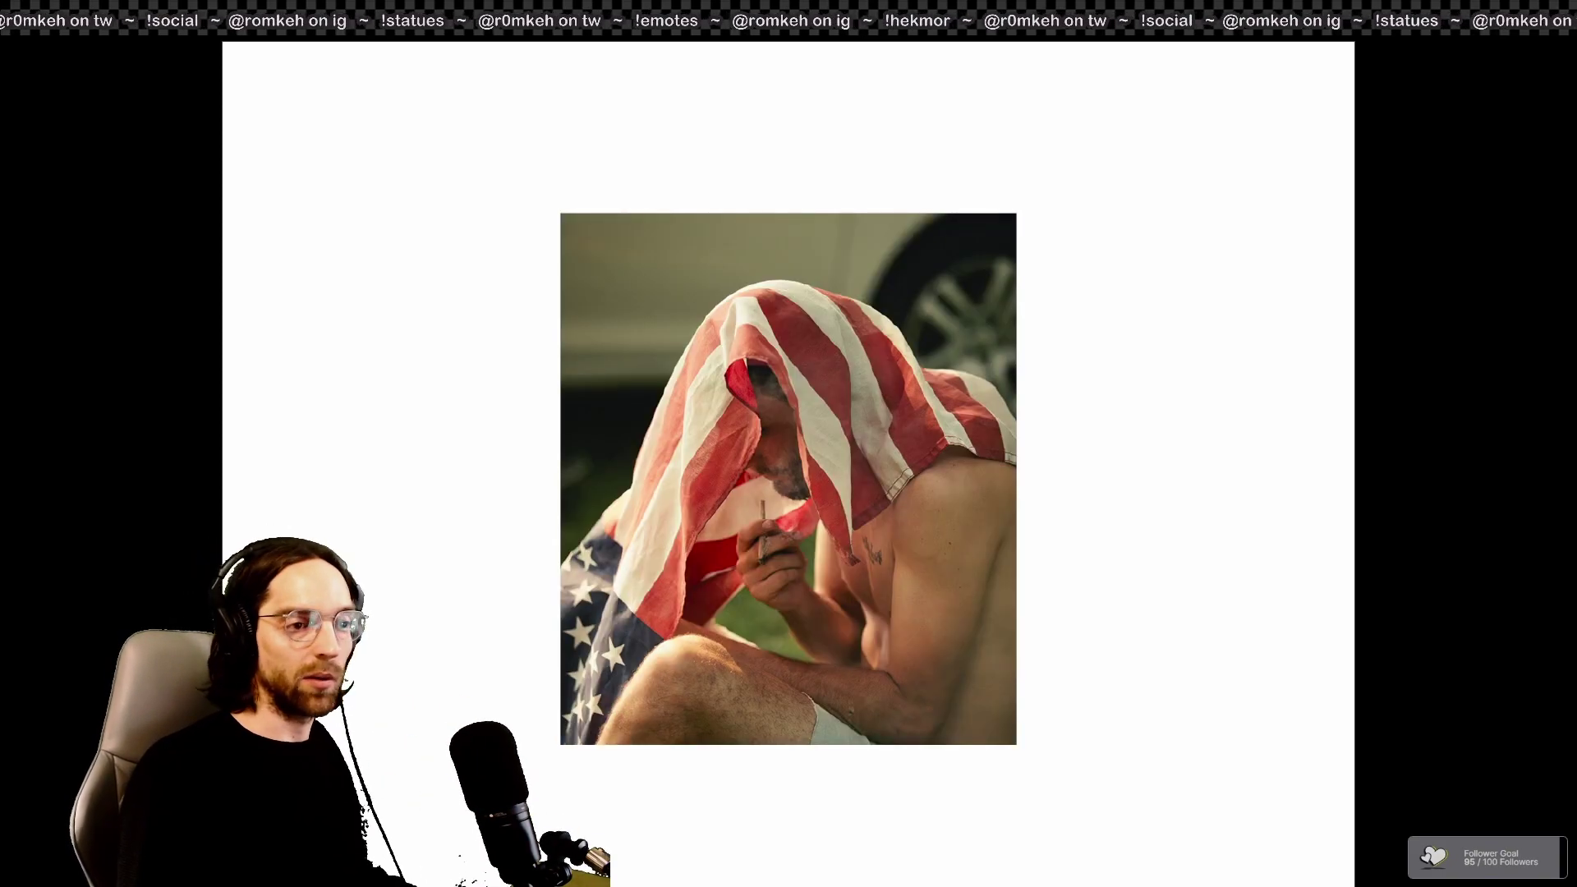
key("Right")
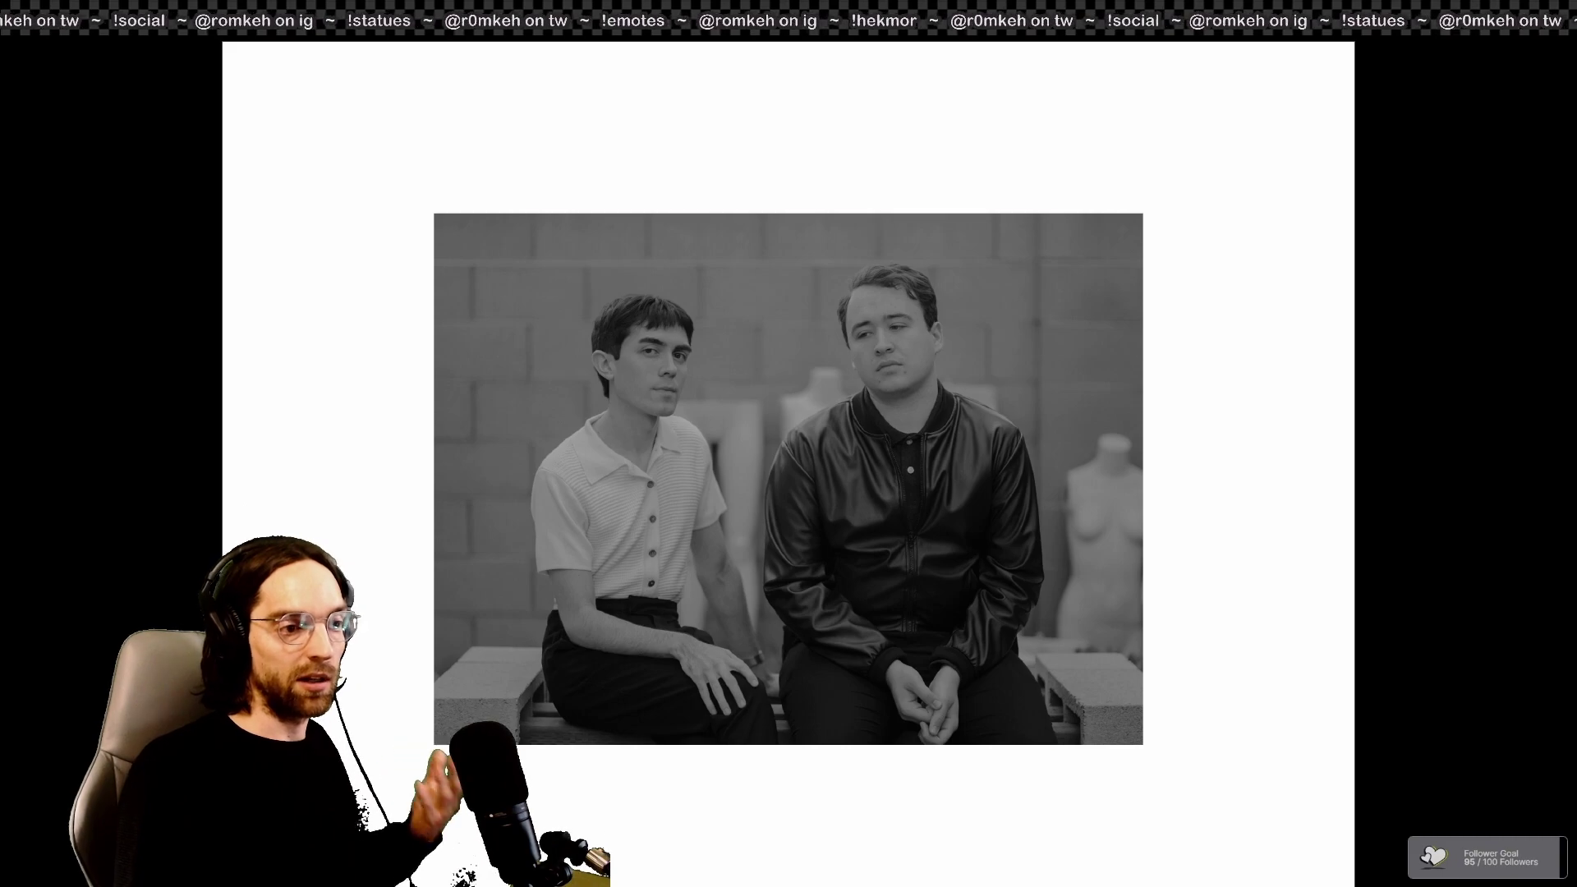
key("Right")
key("Right")
key("Right")
key("Right")
key("Right")
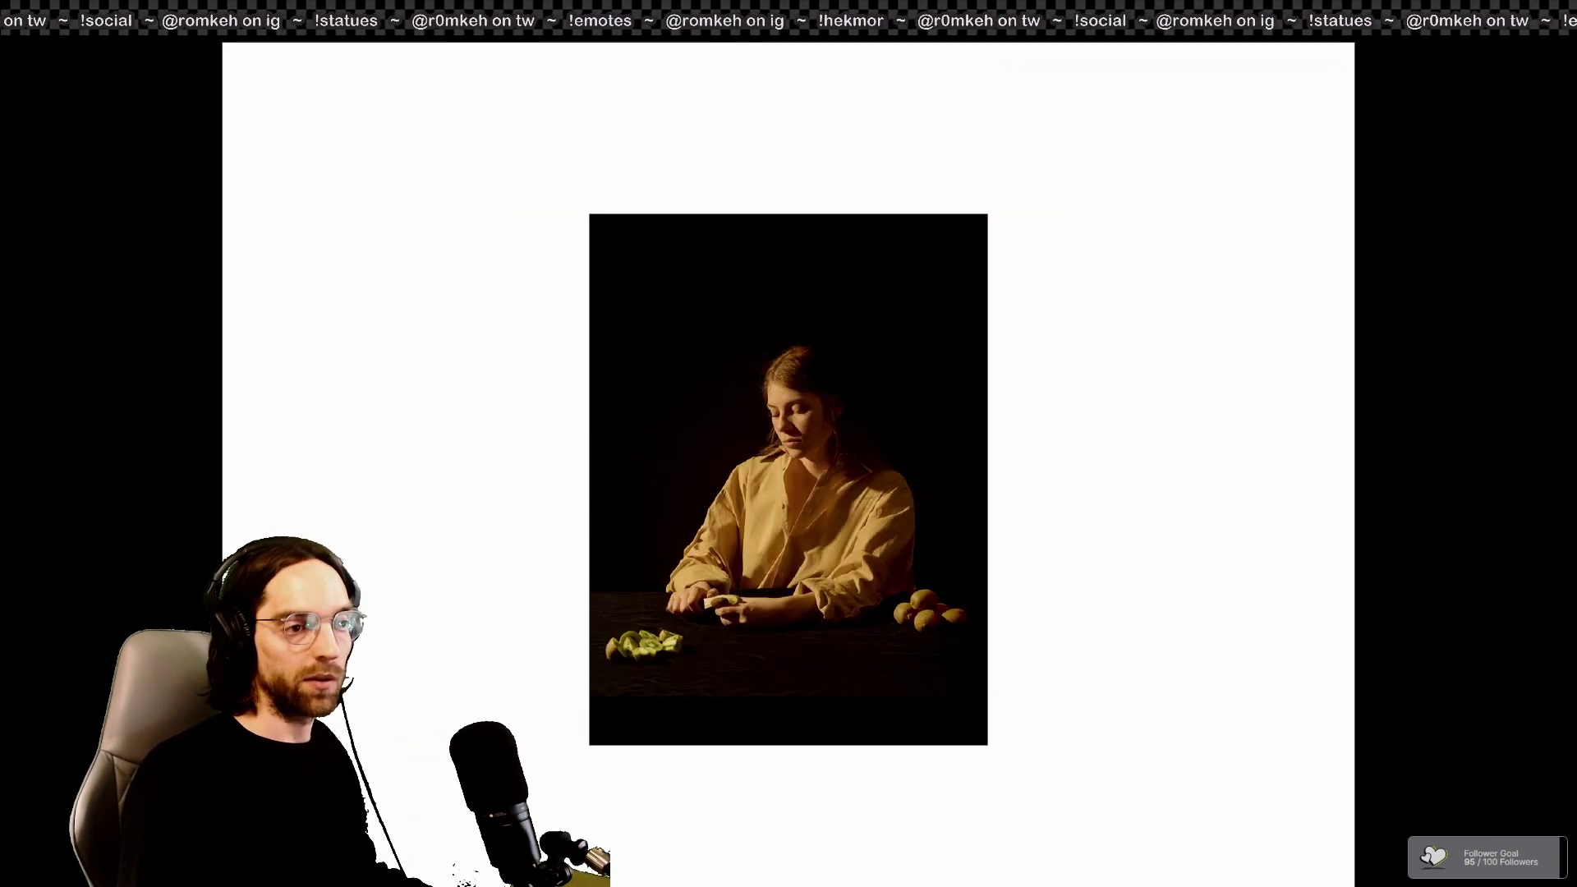
key("Right")
key("Right")
key("Right")
key("Right")
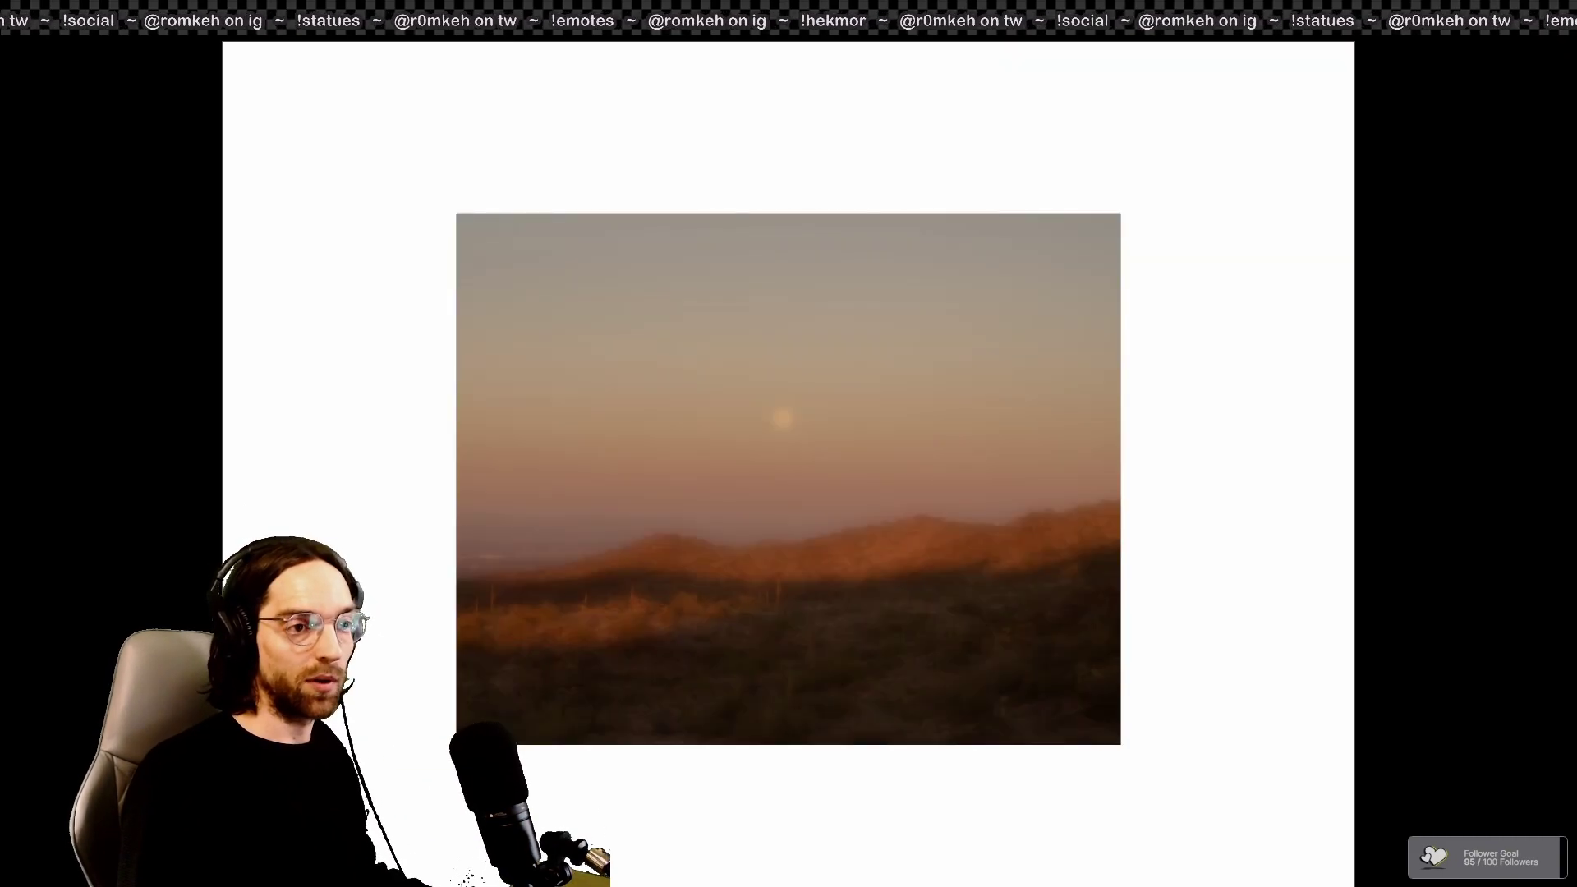
key("Right")
key("Right")
key("Right")
key("Right")
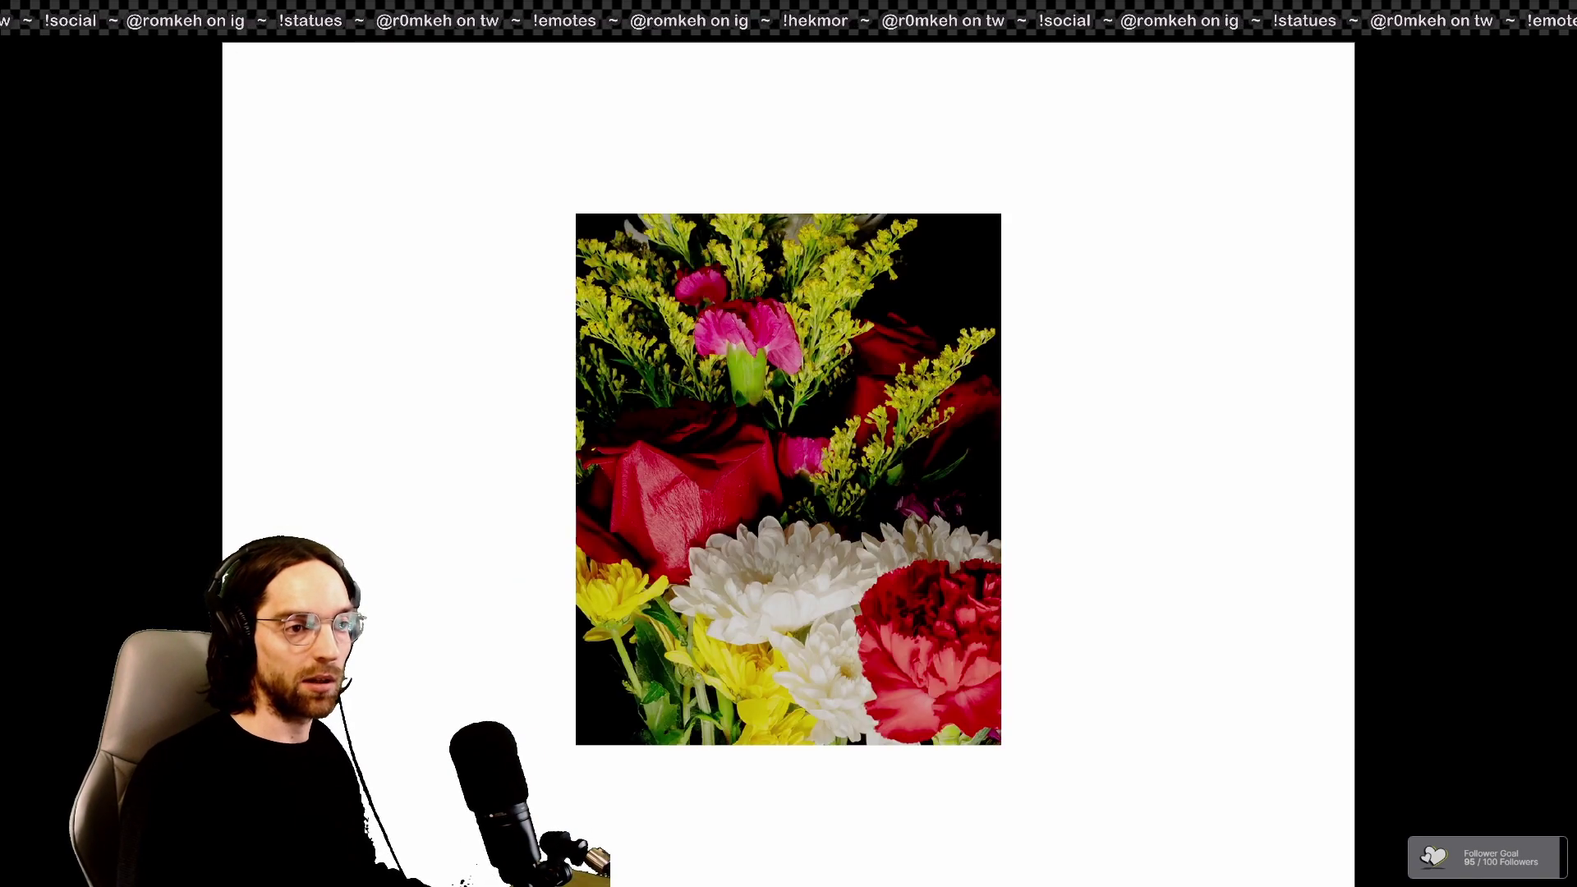
key("Right")
key("Right")
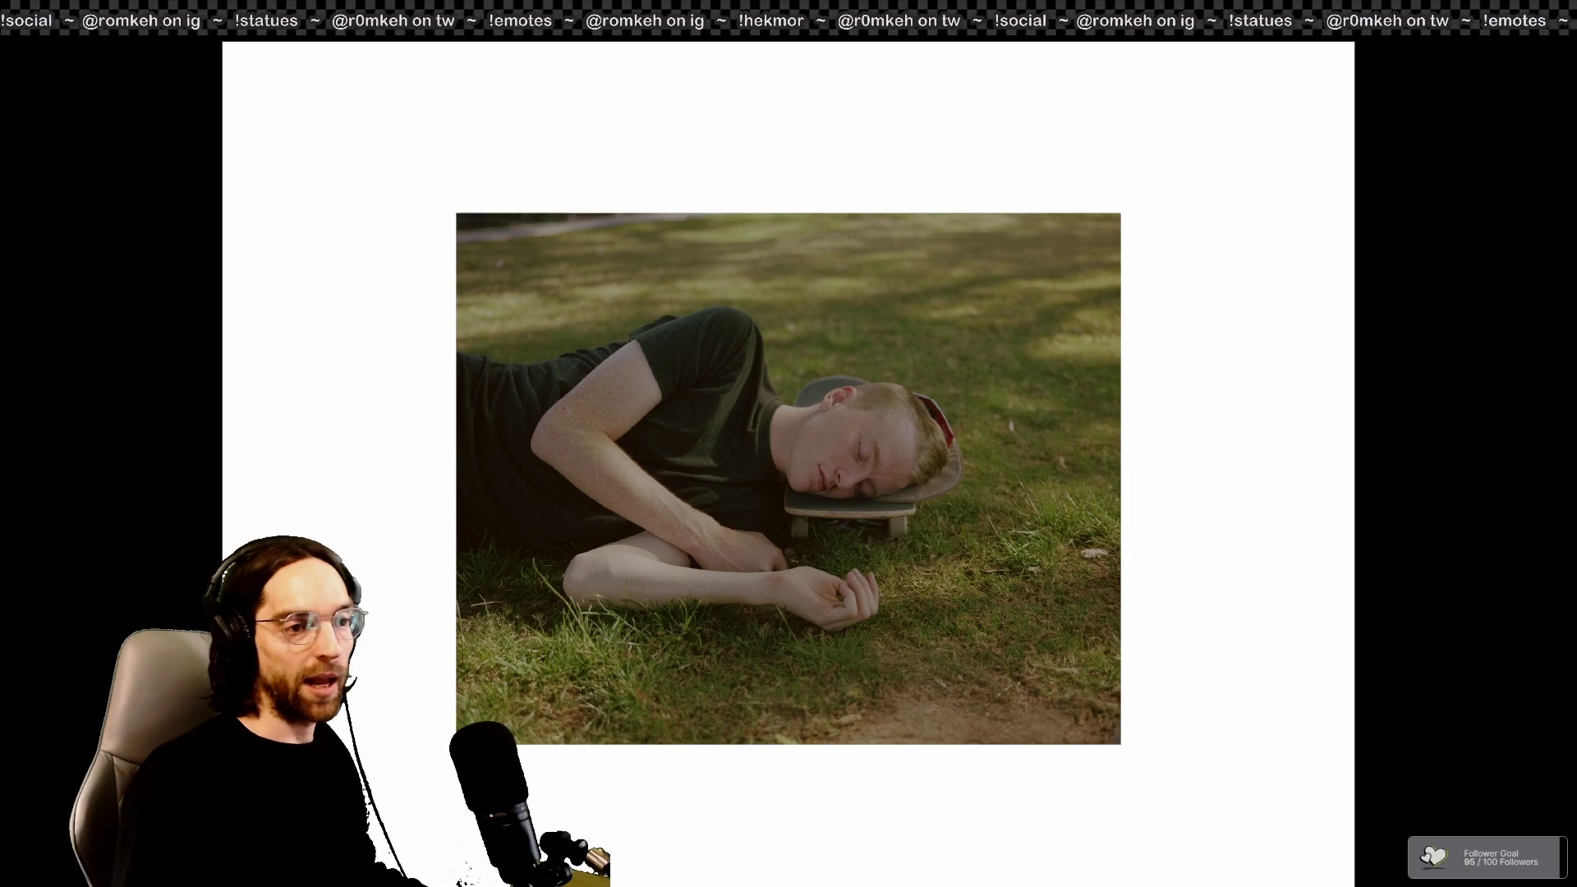
Step: Leave the presentation and open the placed grass photo's original file in Photoshop
key("Escape")
right_click(784, 455)
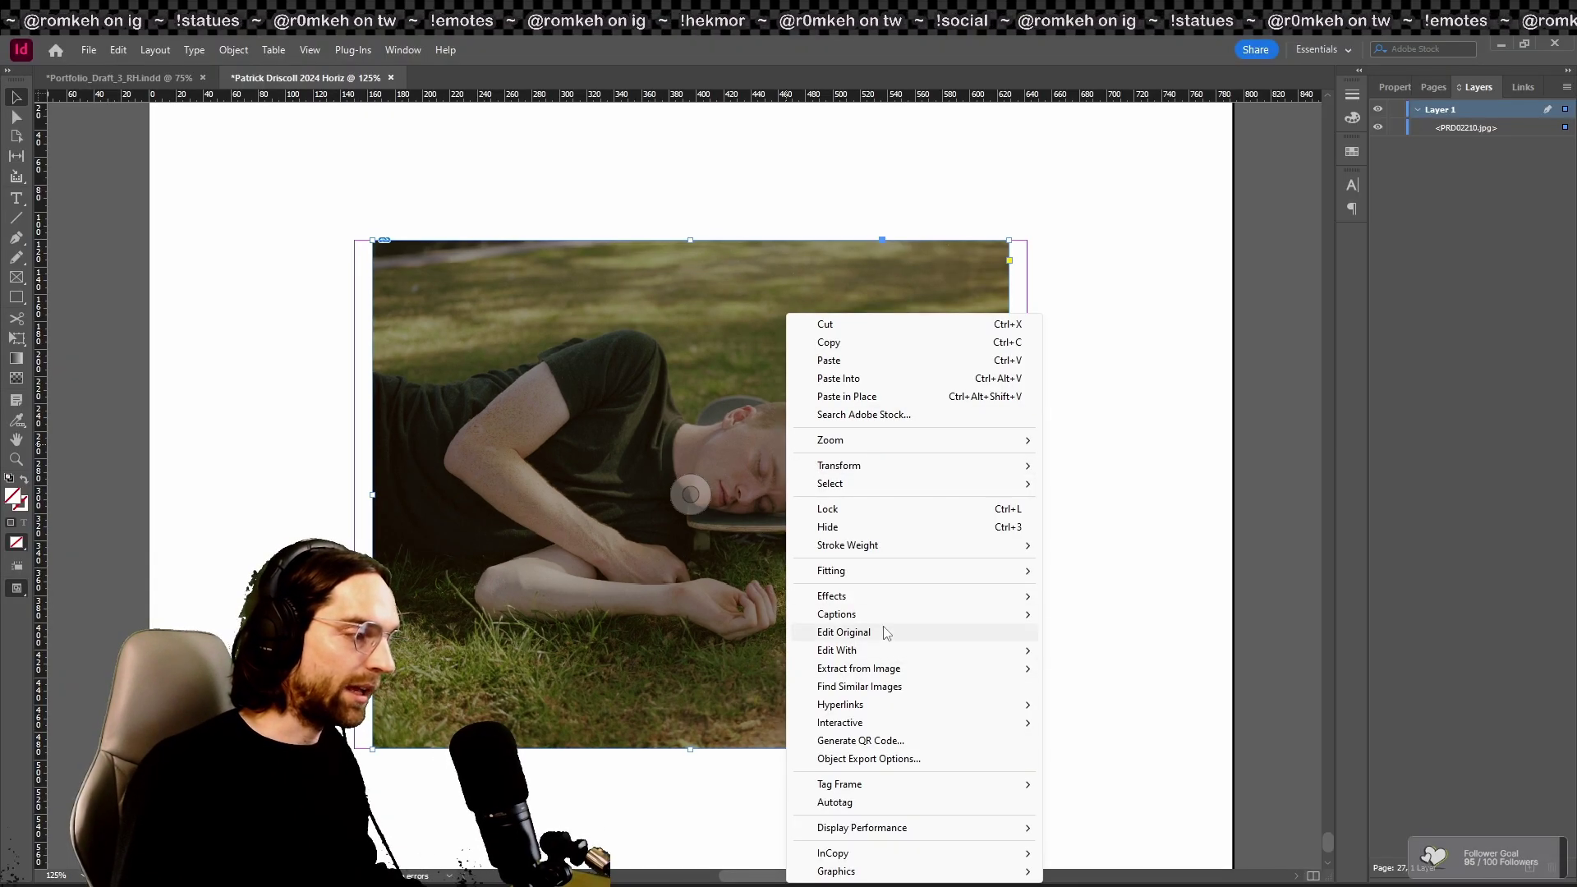
left_click(1174, 678)
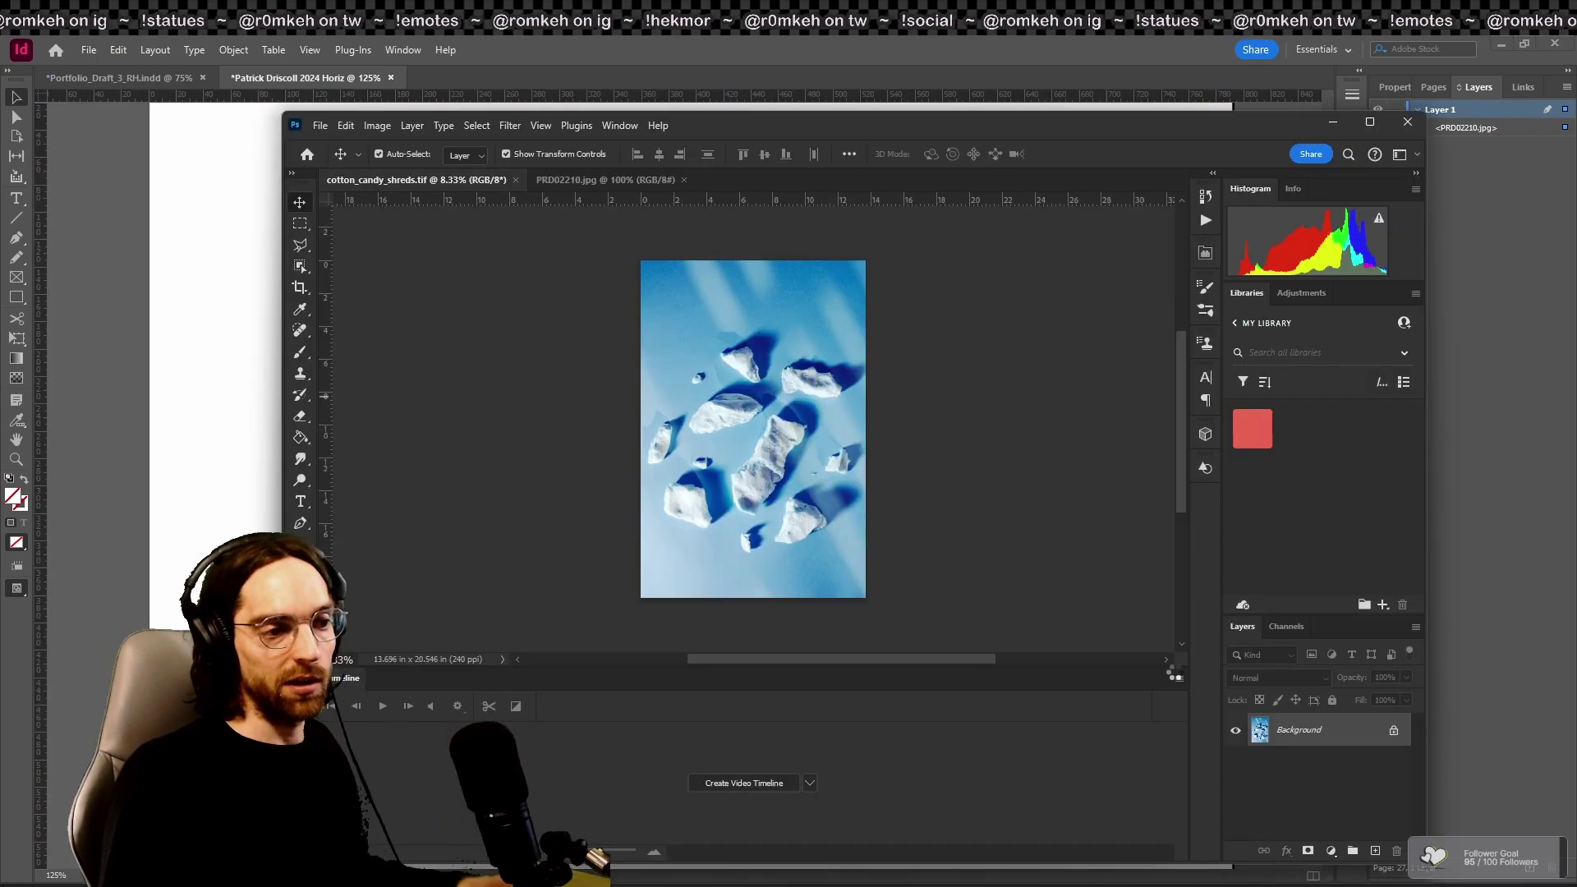
Step: Brighten PRD02210.jpg with a raised Curves point, save it as JPEG, and return to InDesign
key("ctrl+m")
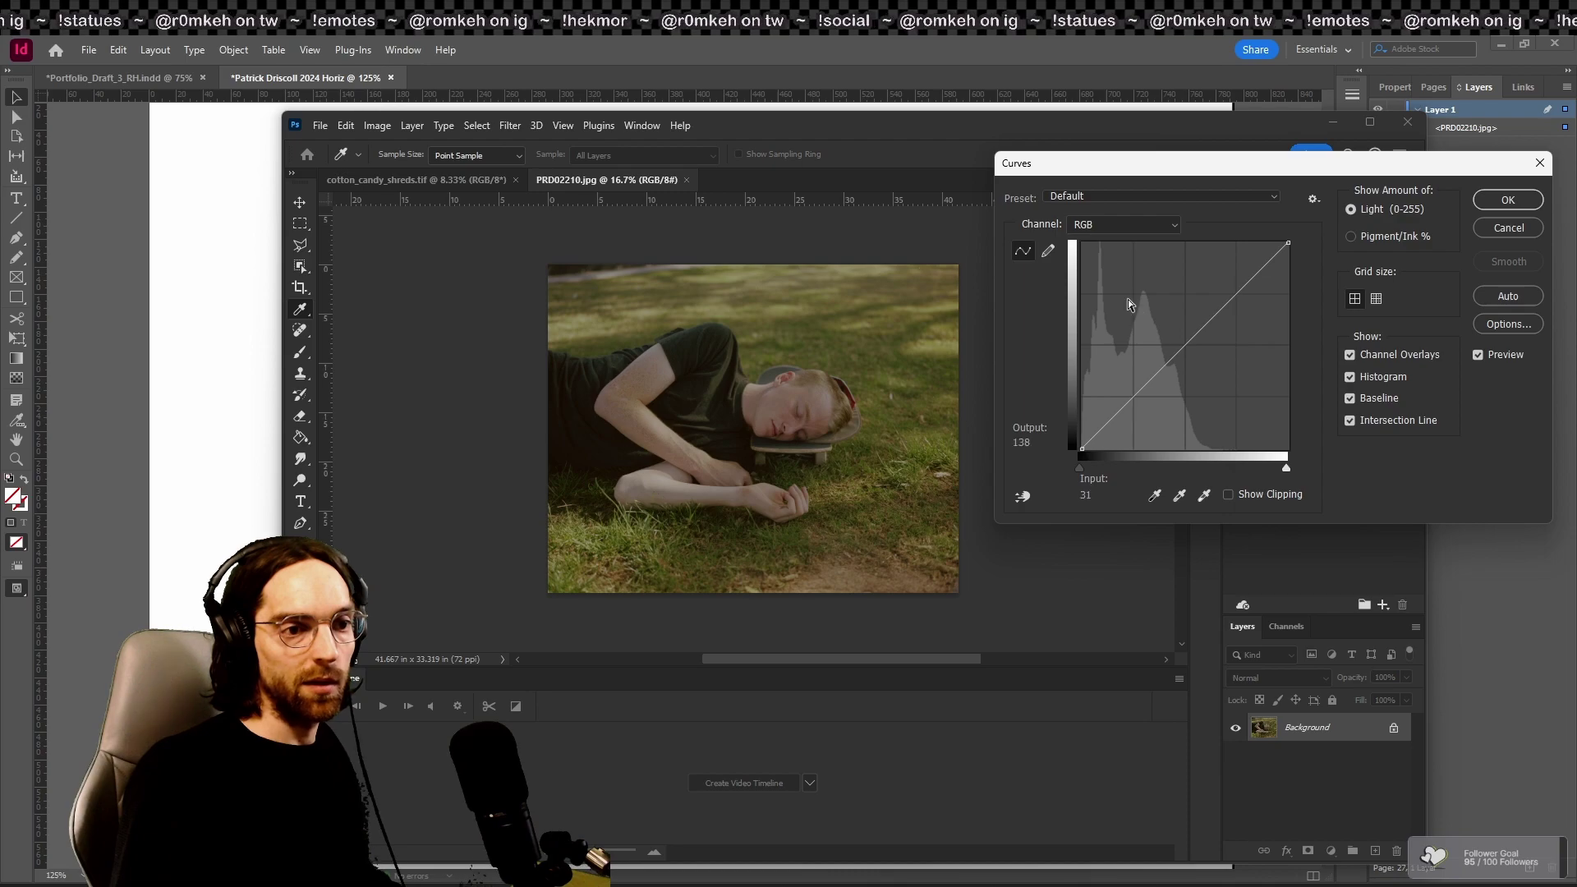
left_click(1143, 387)
left_click_drag(1213, 317, 1215, 293)
left_click(1491, 352)
left_click(1492, 353)
key("Return")
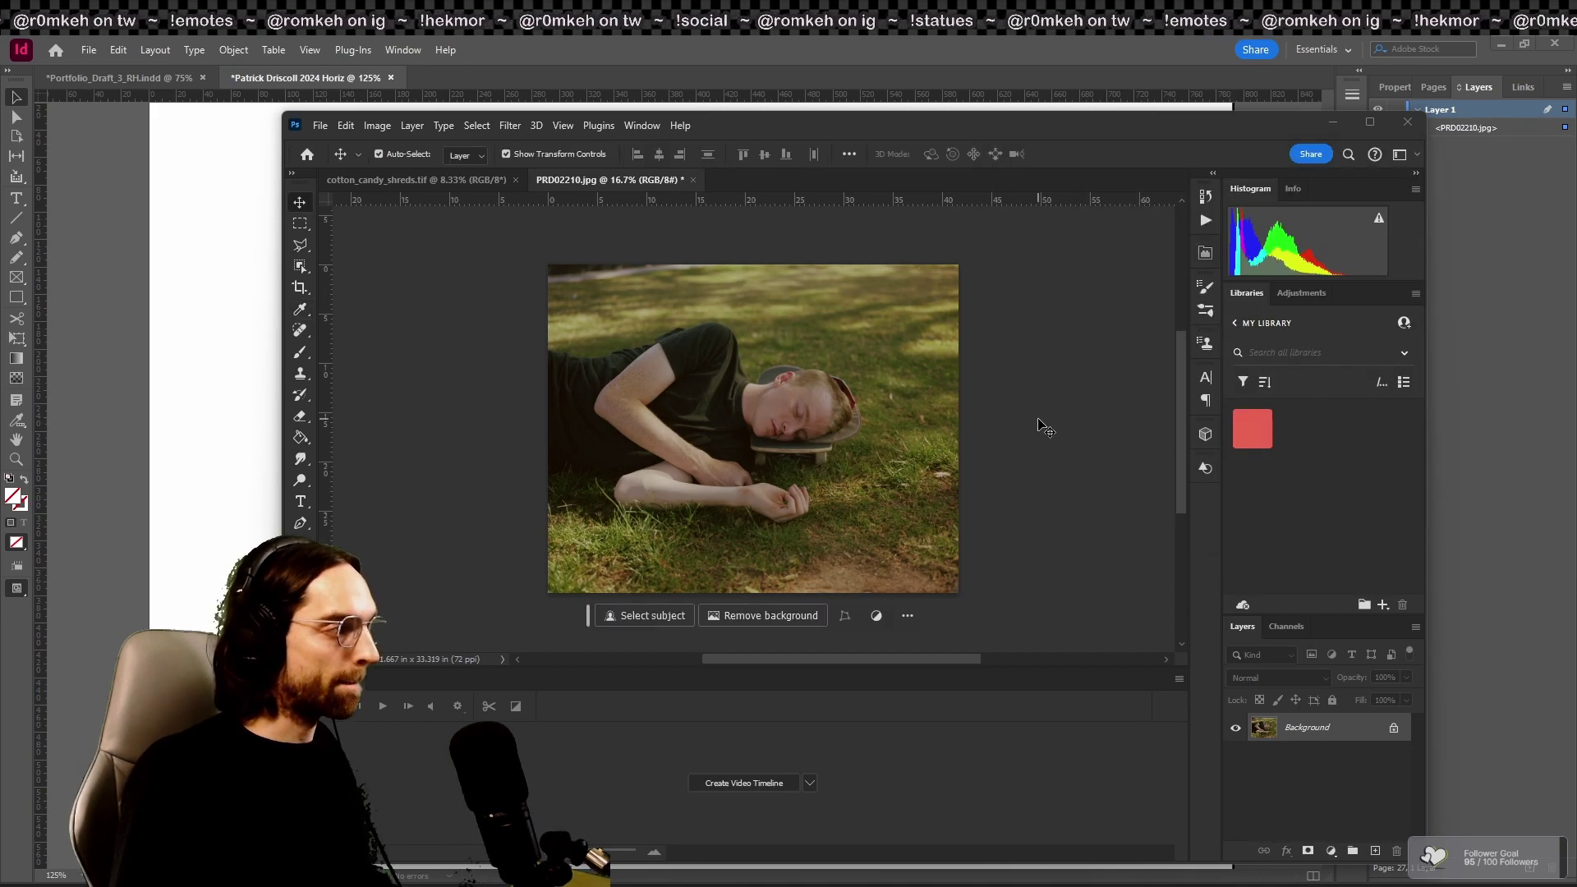
key("ctrl+s")
left_click(870, 238)
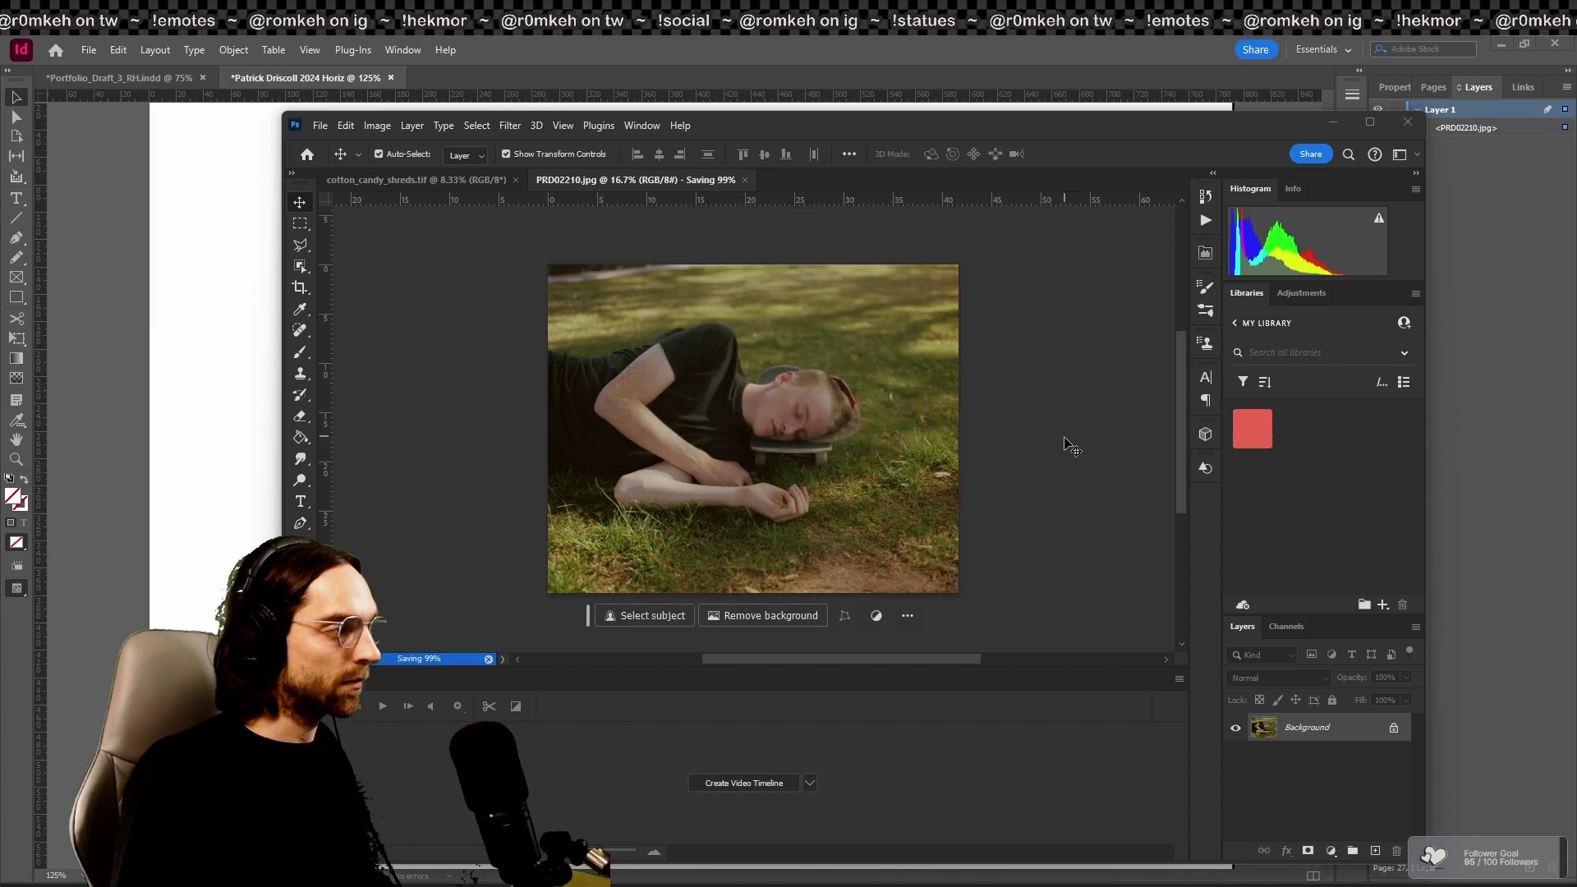
left_click(271, 410)
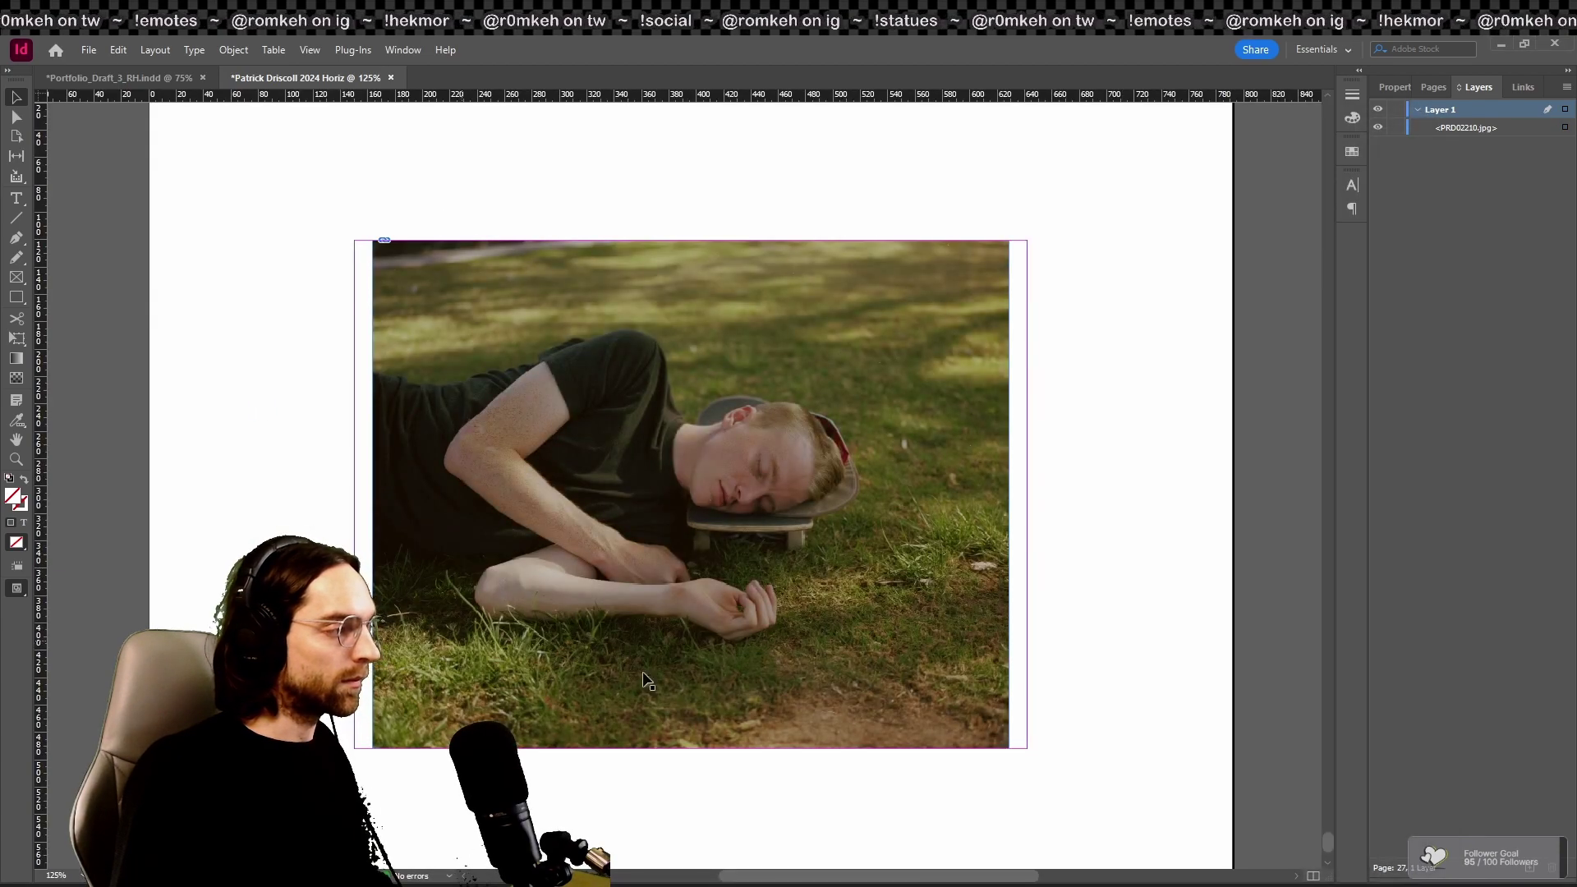
Step: Show the title page with the name heading and contact details as a full-screen presentation
scroll(1123, 460, "up", 2)
scroll(1127, 457, "down", 2)
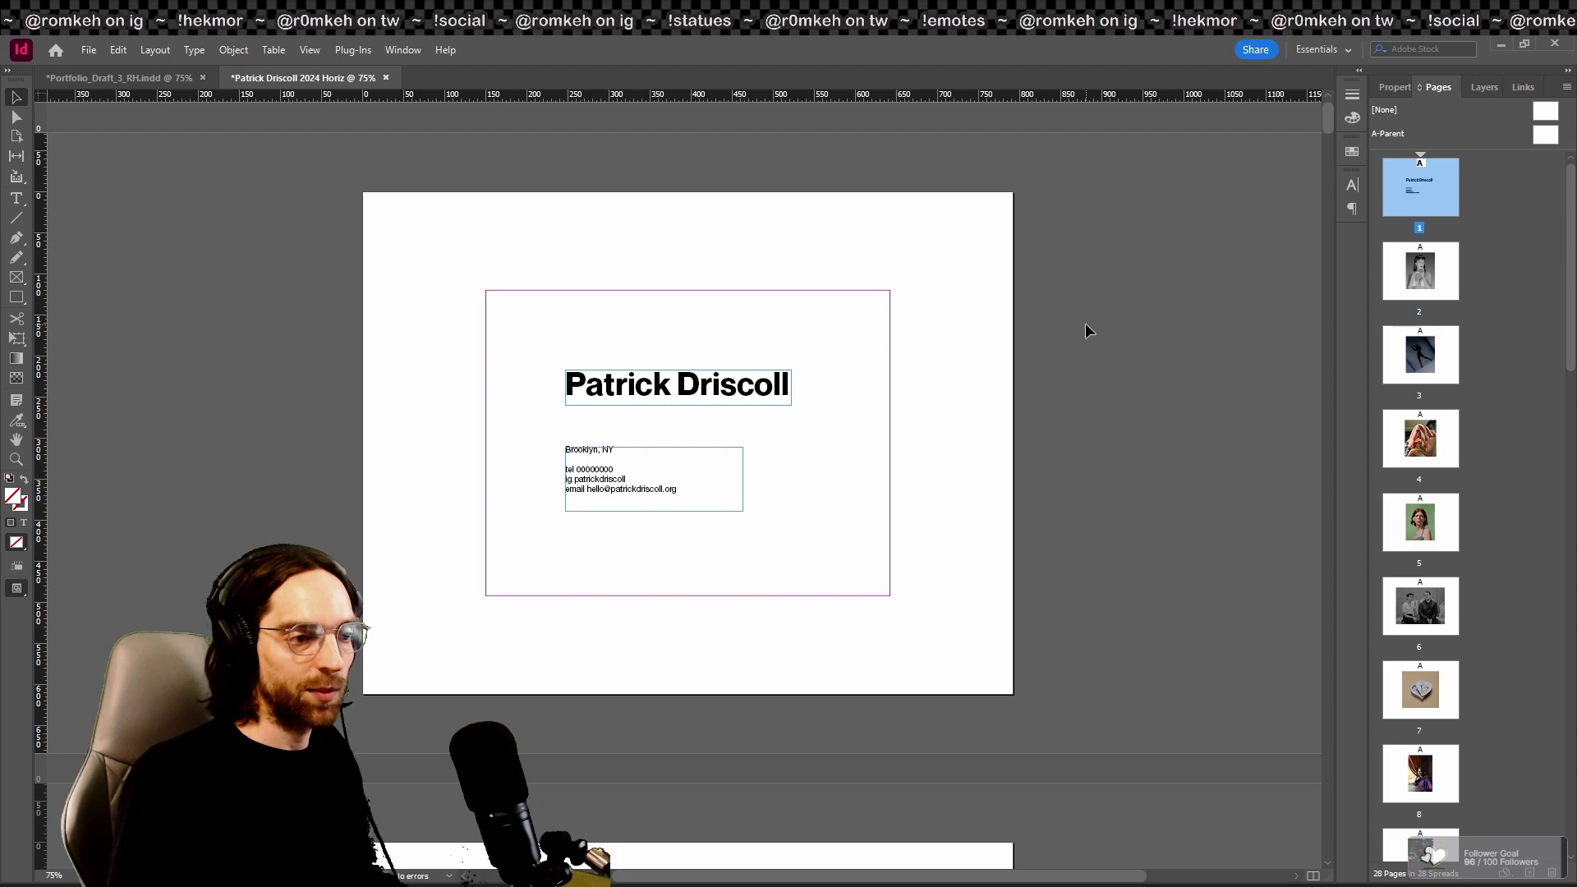
key("shift+w")
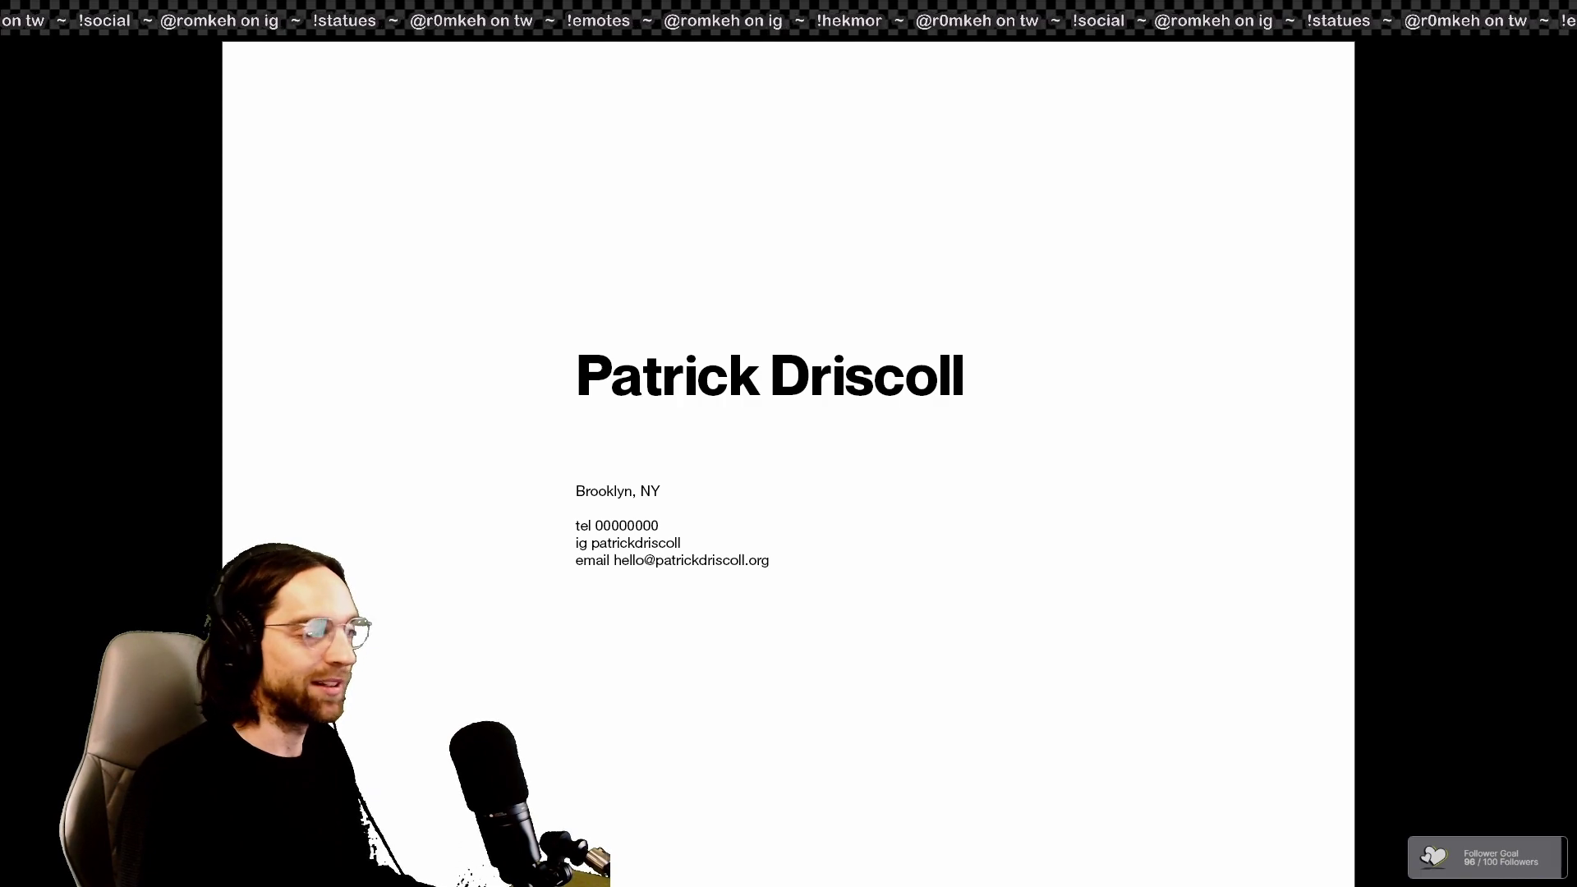
Step: Step the presentation through pages 2–5, past the silhouette and flag photos, to the red-haired portrait
key("Right")
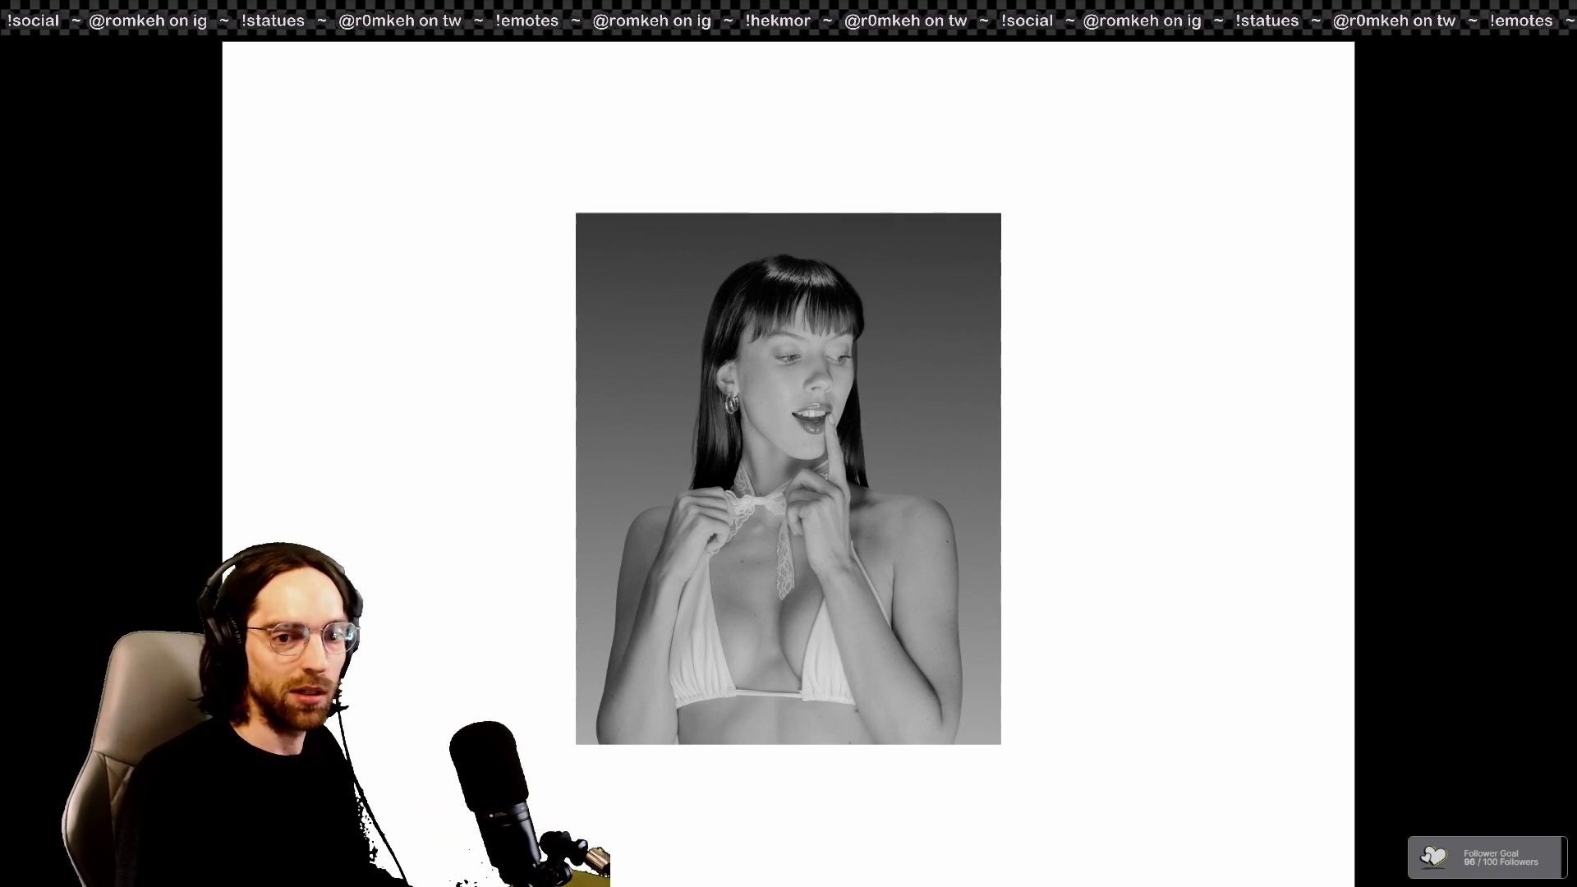
key("Right")
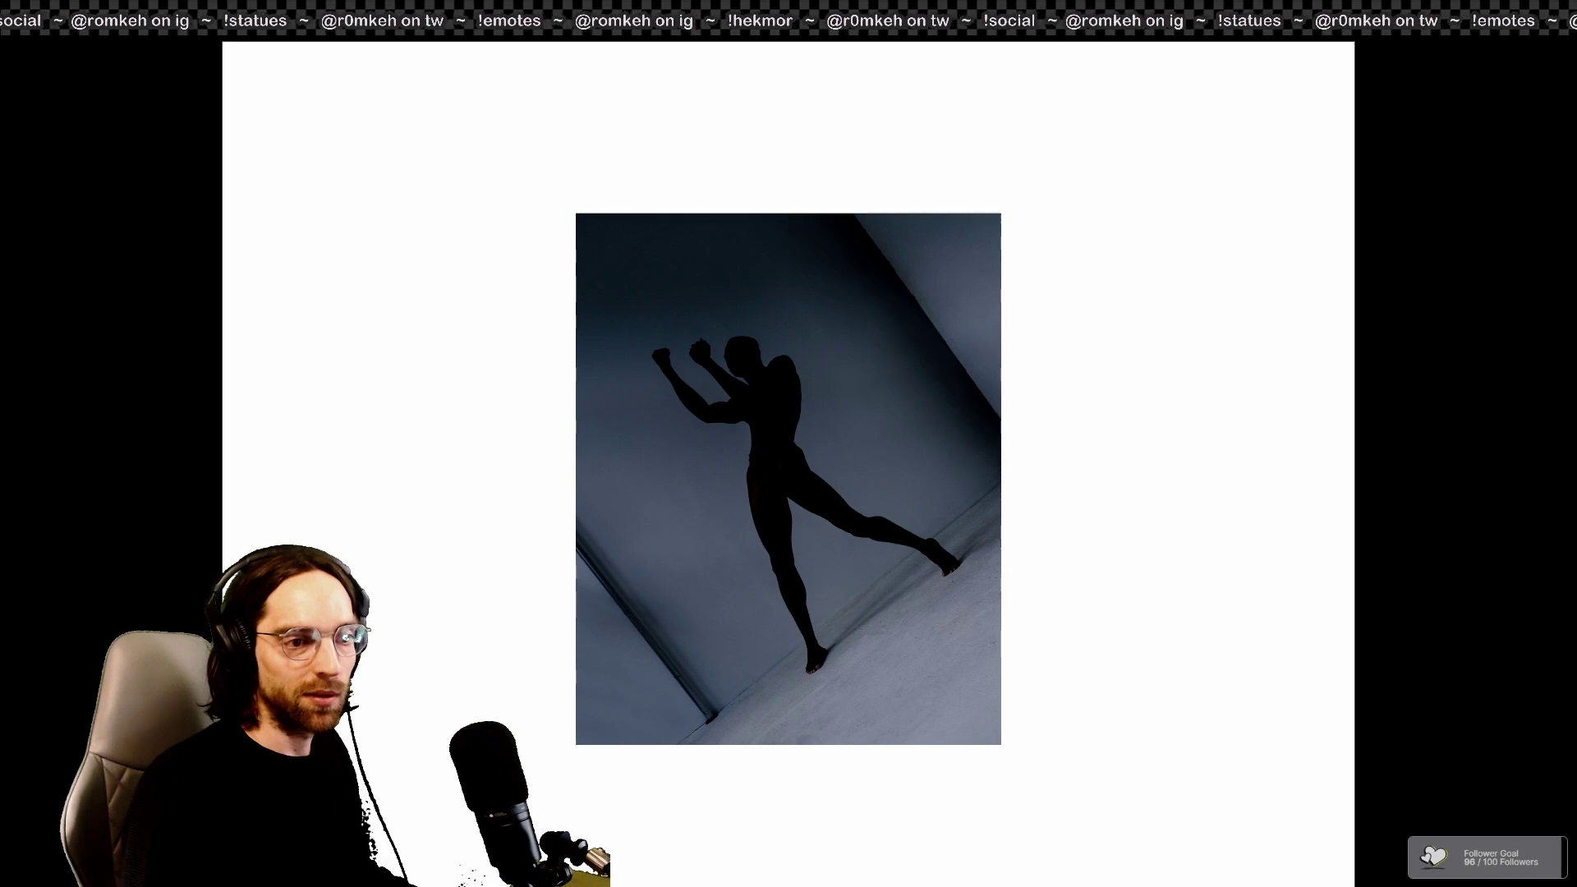
key("Right")
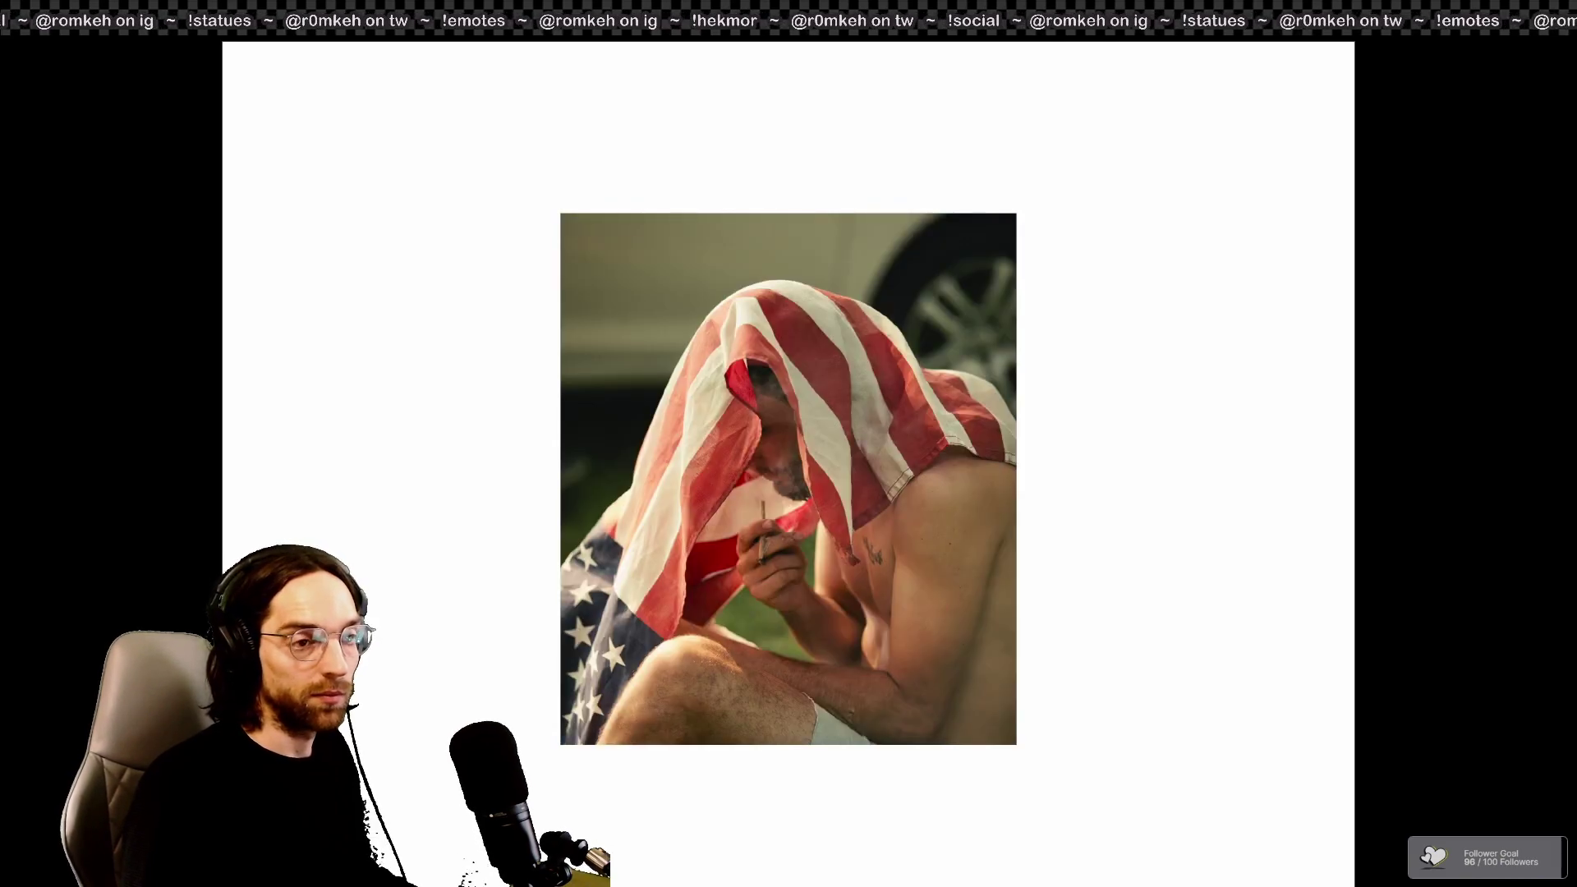
key("Right")
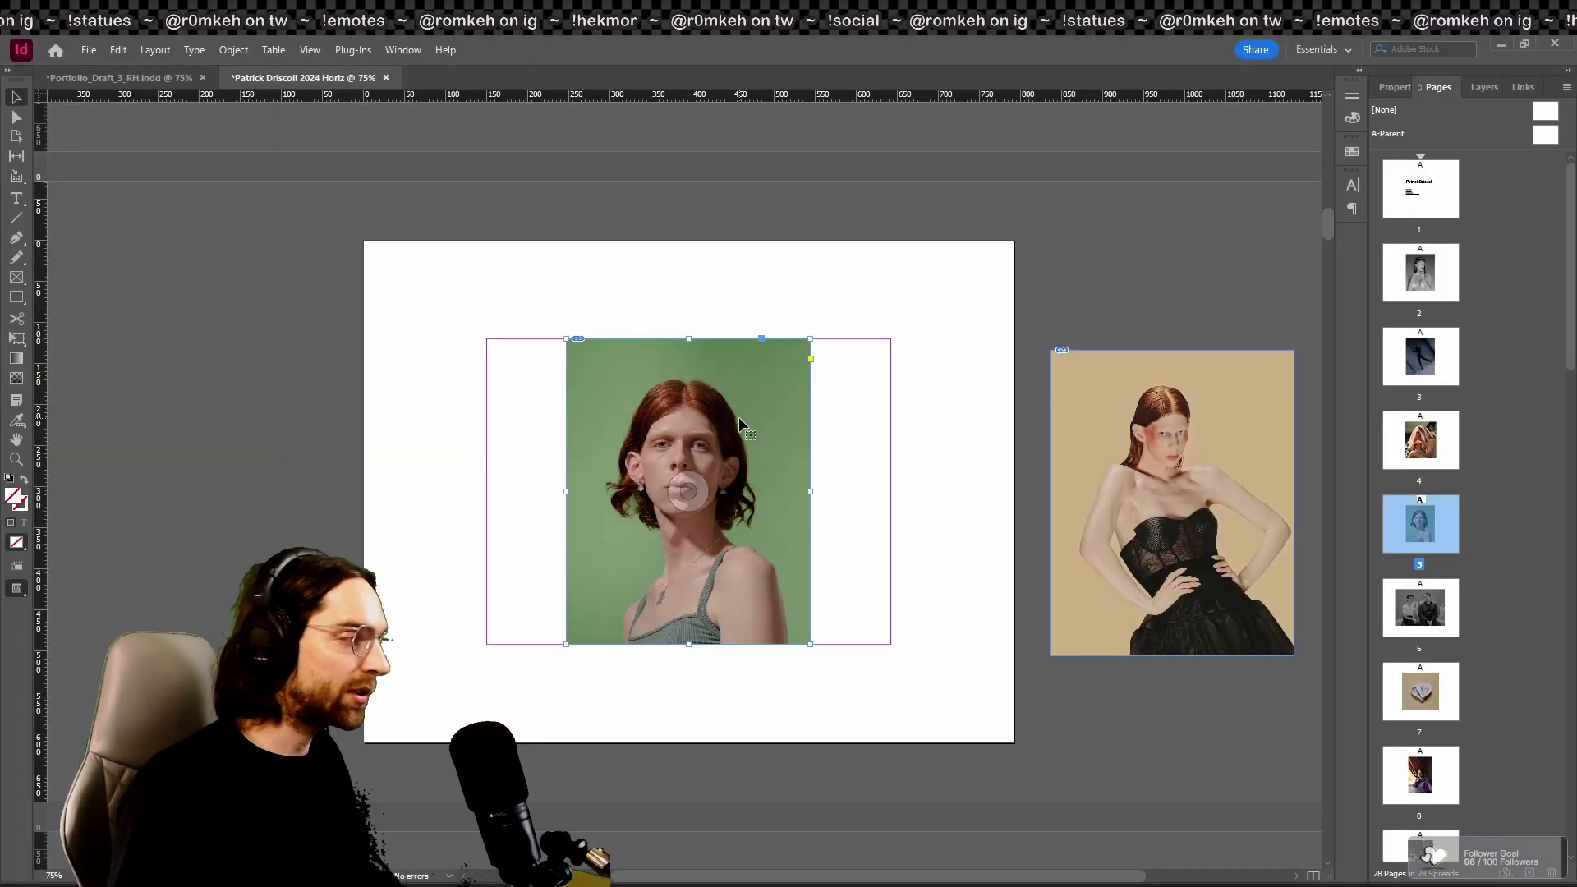
Step: Reposition and enlarge the red-haired green-backdrop portrait frame, then preview the page full screen
mouse_move(738, 417)
left_mouse_down()
mouse_move(742, 379)
mouse_move(744, 422)
left_mouse_up()
left_click_drag(784, 483, 781, 481)
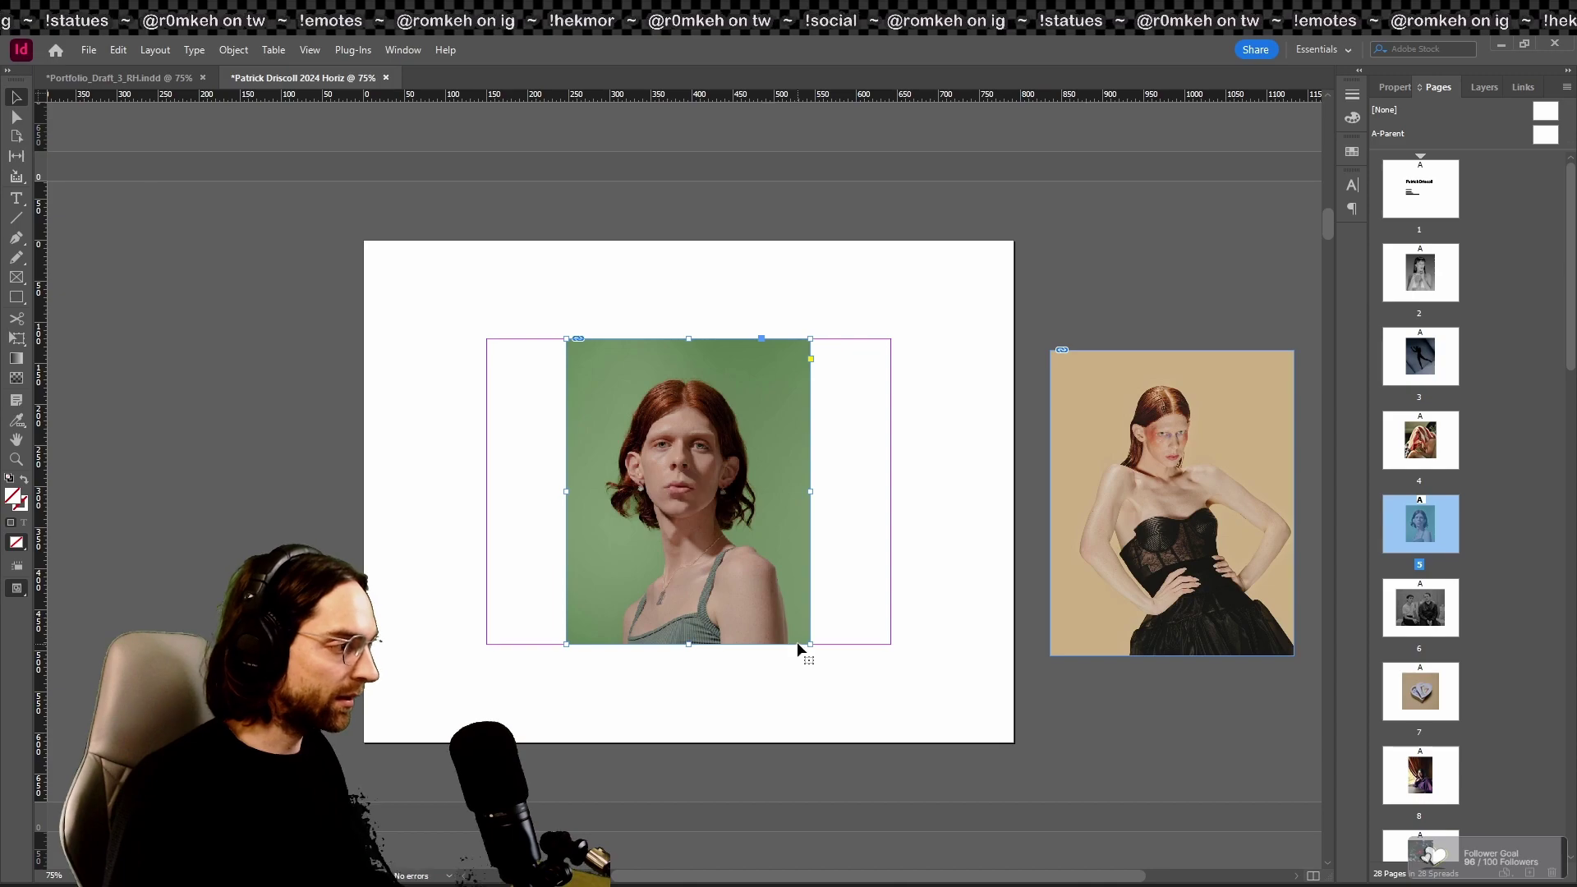
left_click_drag(690, 646, 849, 697)
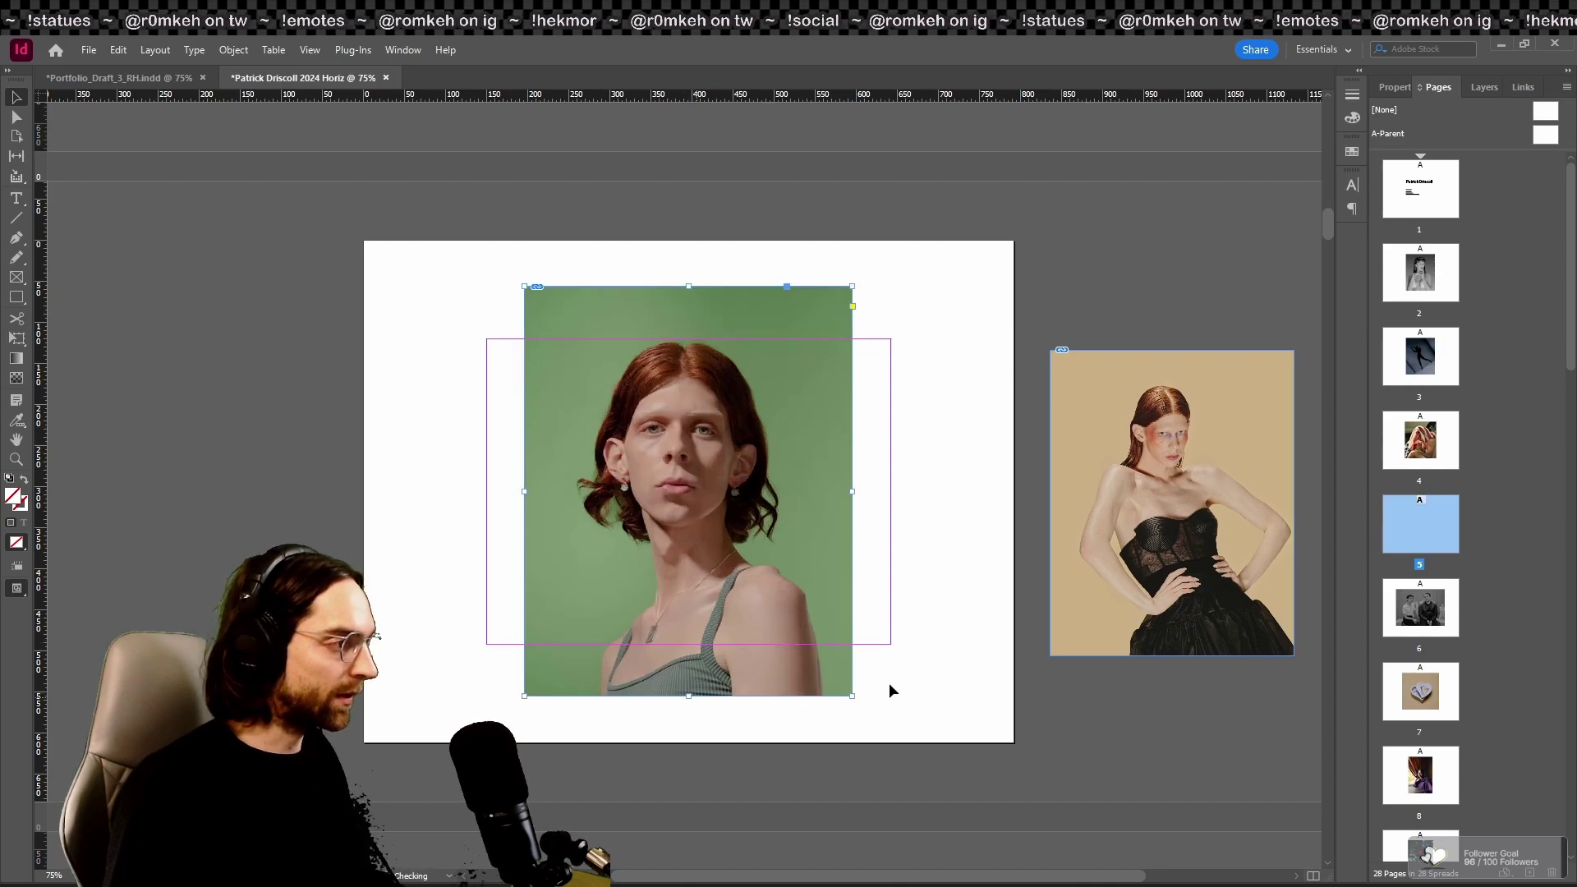
key("shift+w")
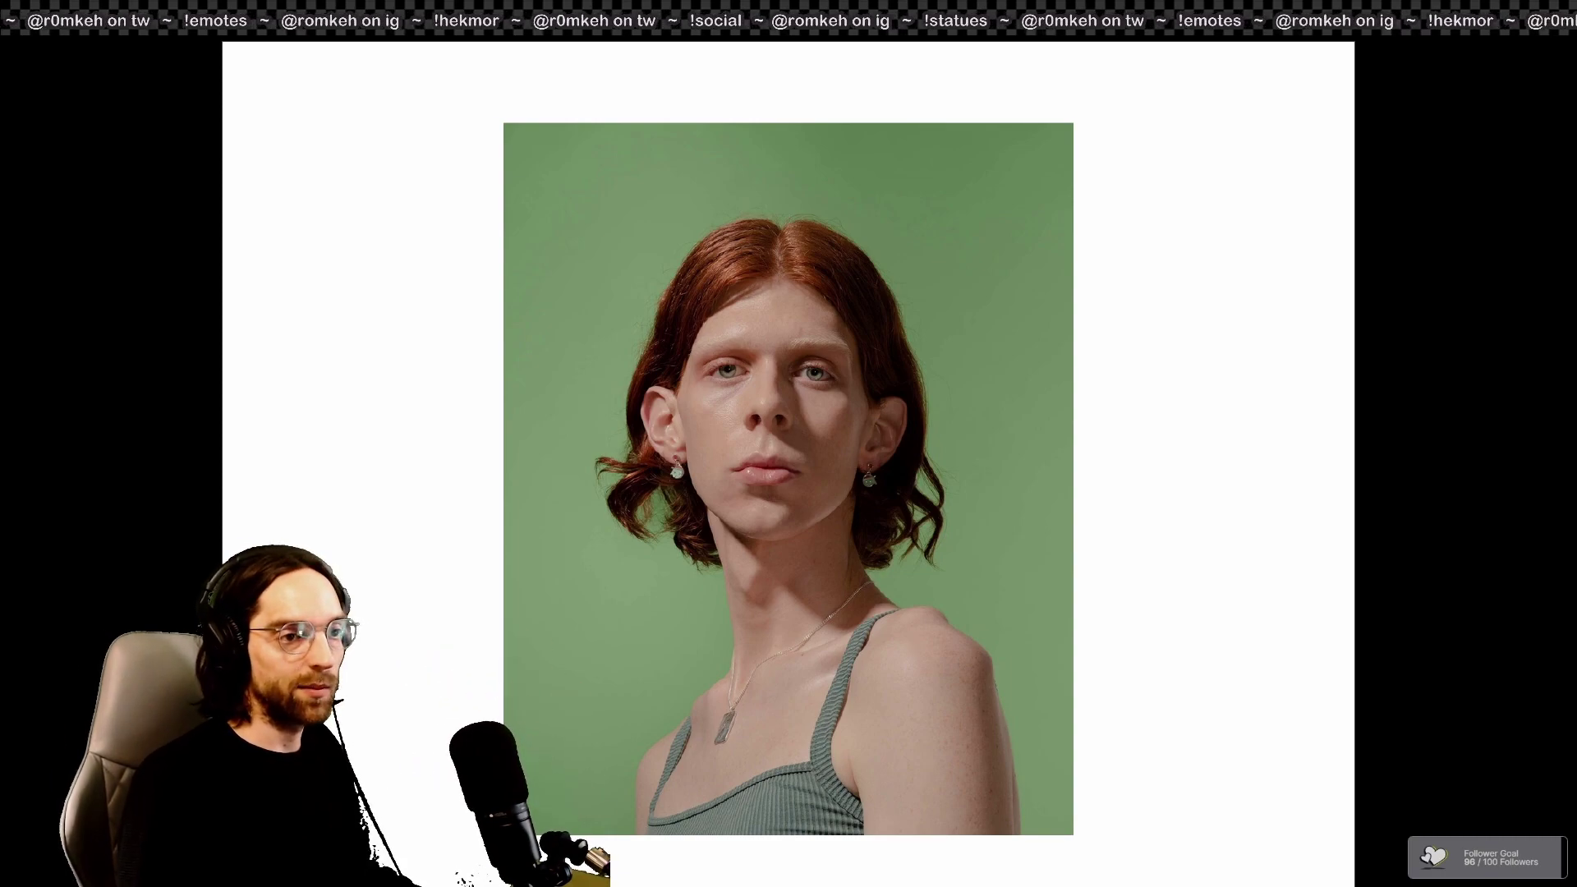
Step: Restore the green portrait's size, then page through the remaining photos in Presentation mode to the grass sleeper and exit
key("f")
key("f")
key("f")
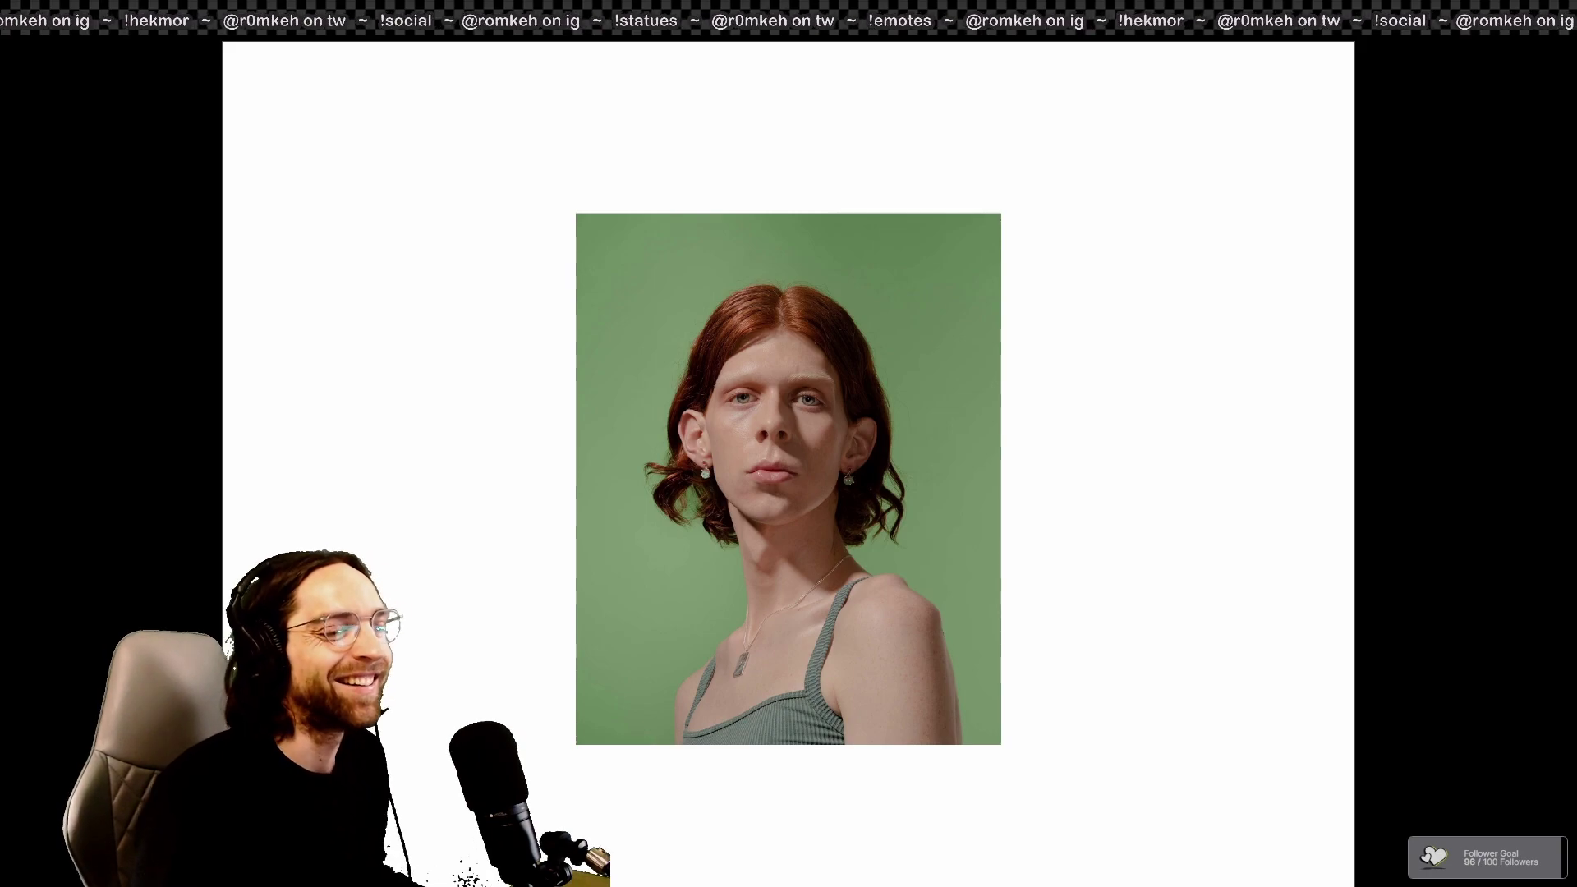
key("Right")
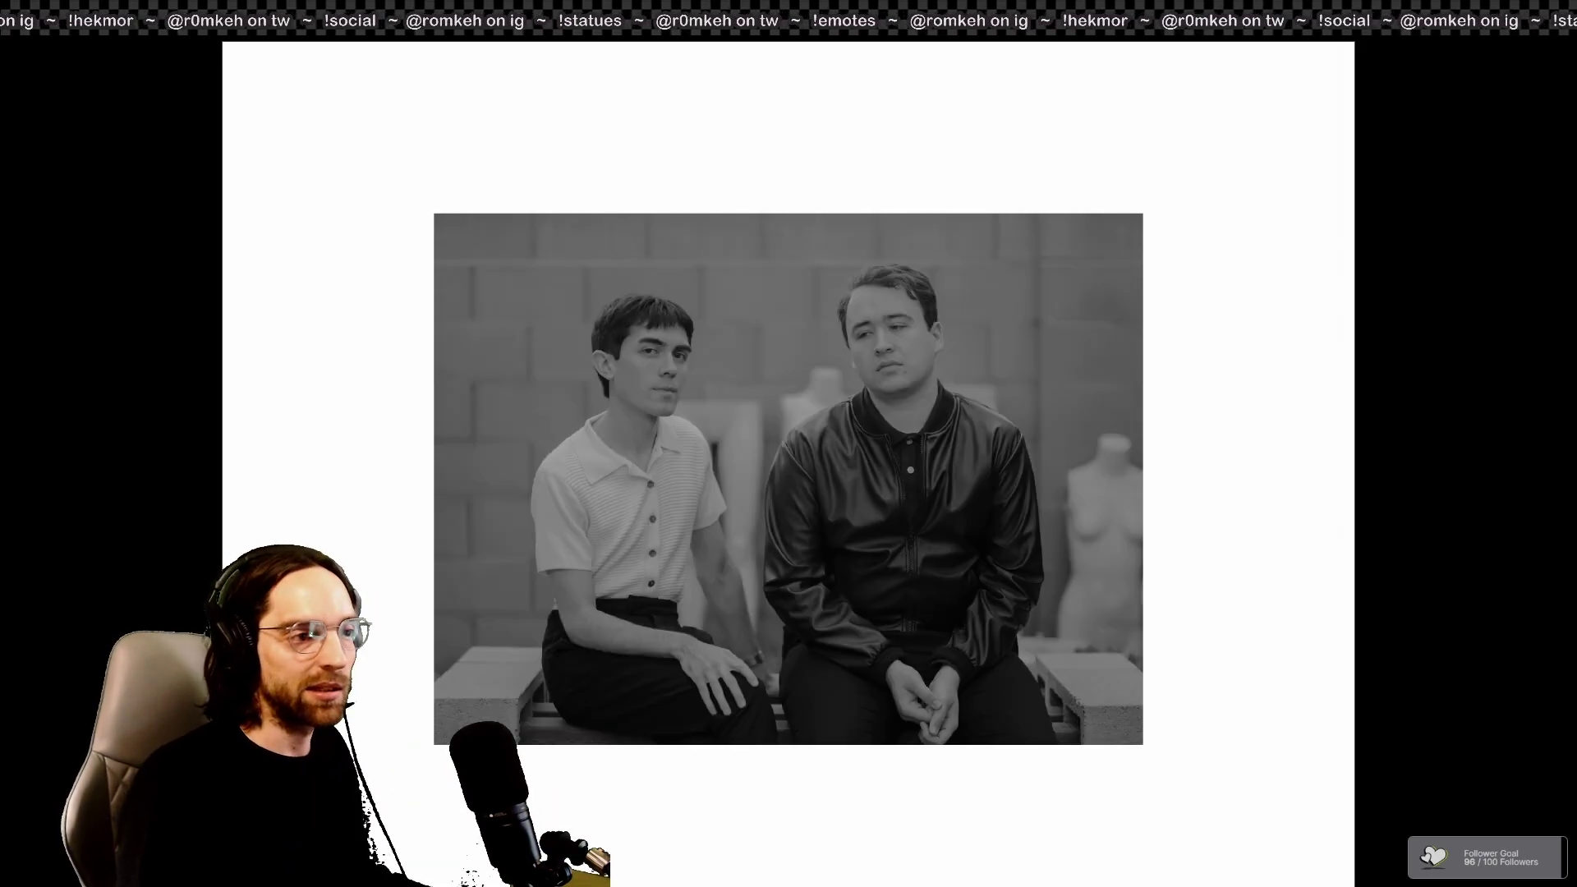
key("Right")
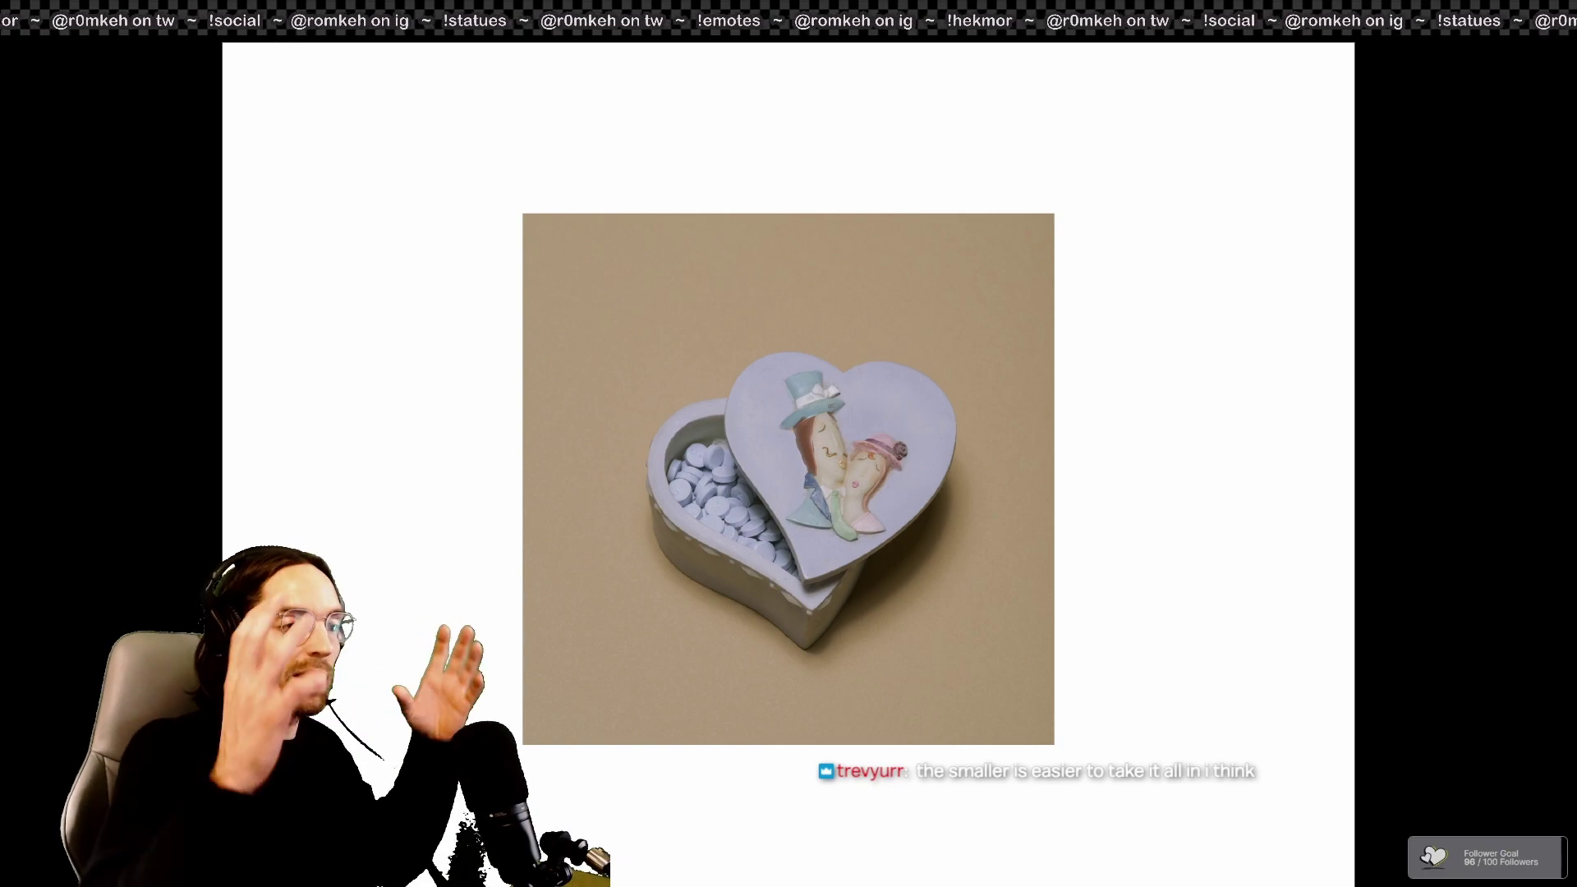
key("Right")
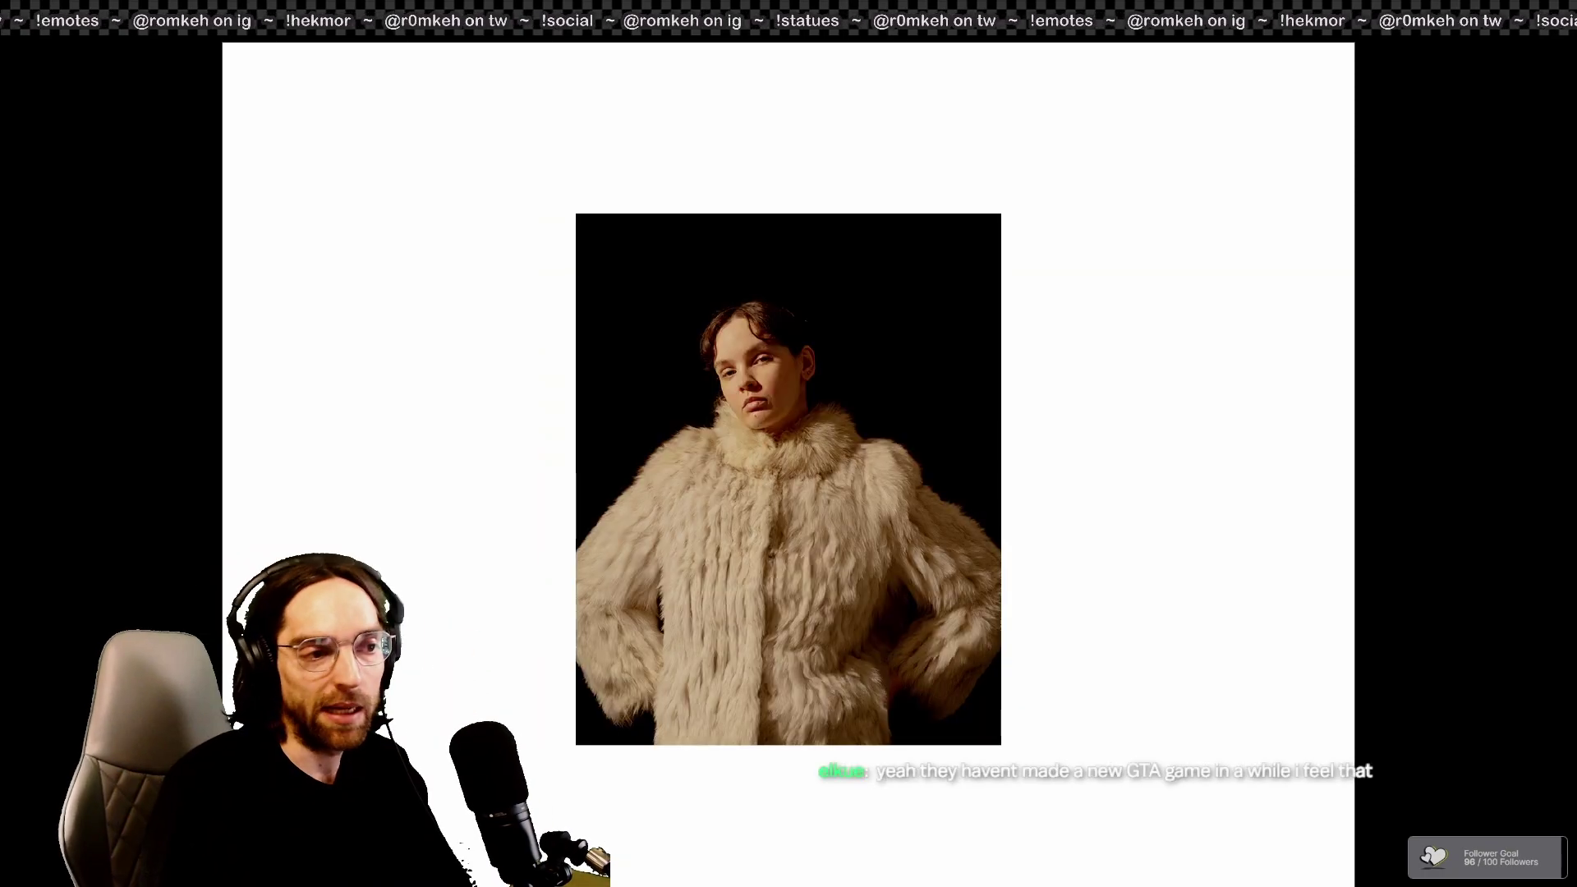
key("Right")
key("Right")
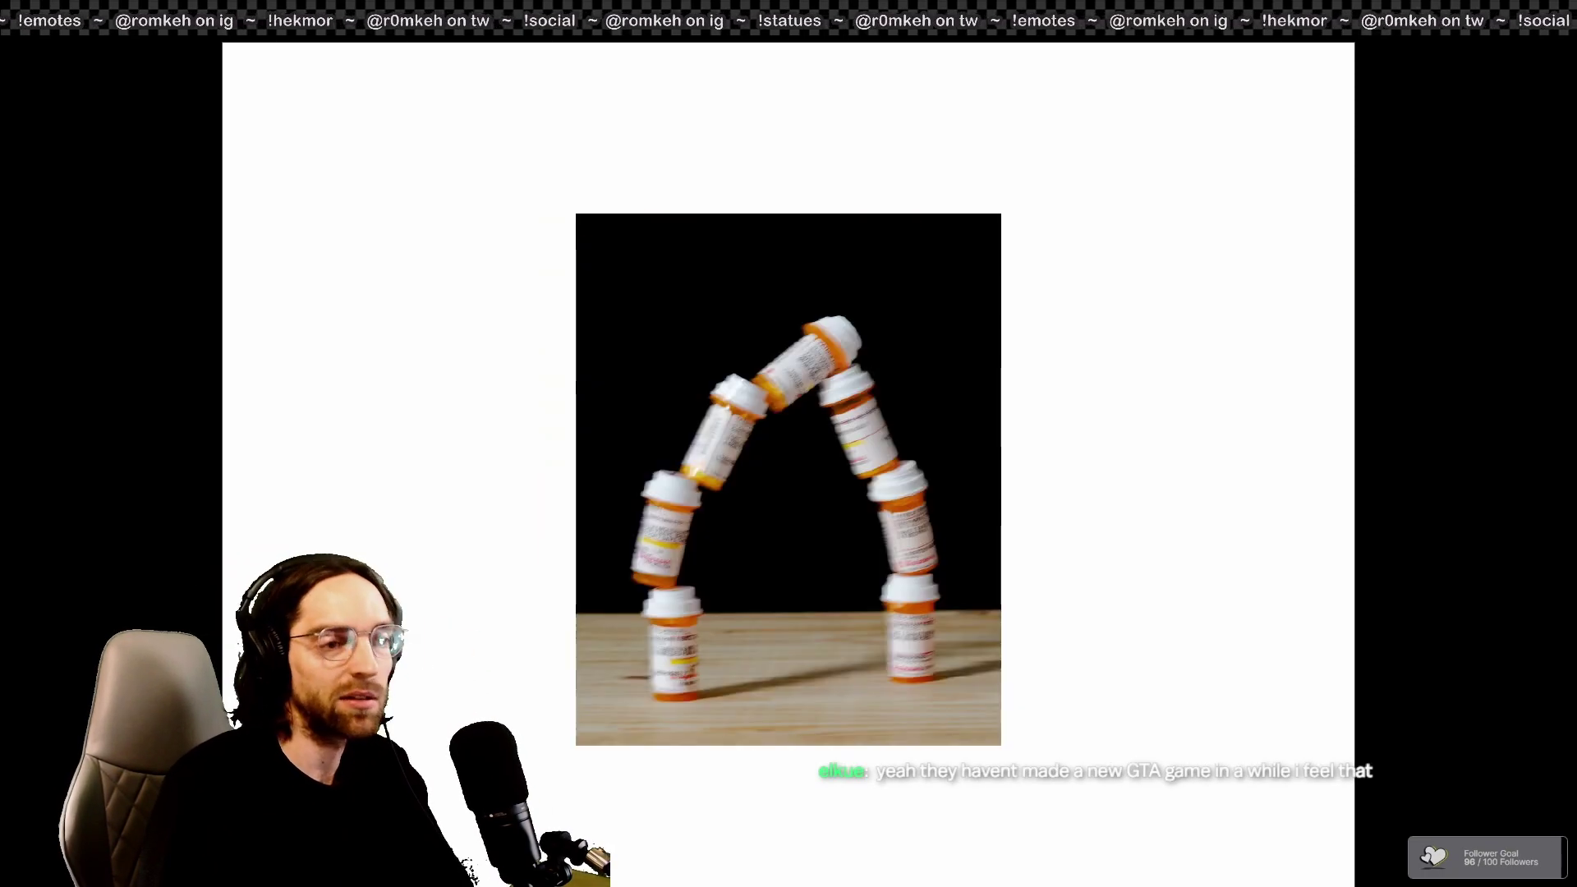
key("Right")
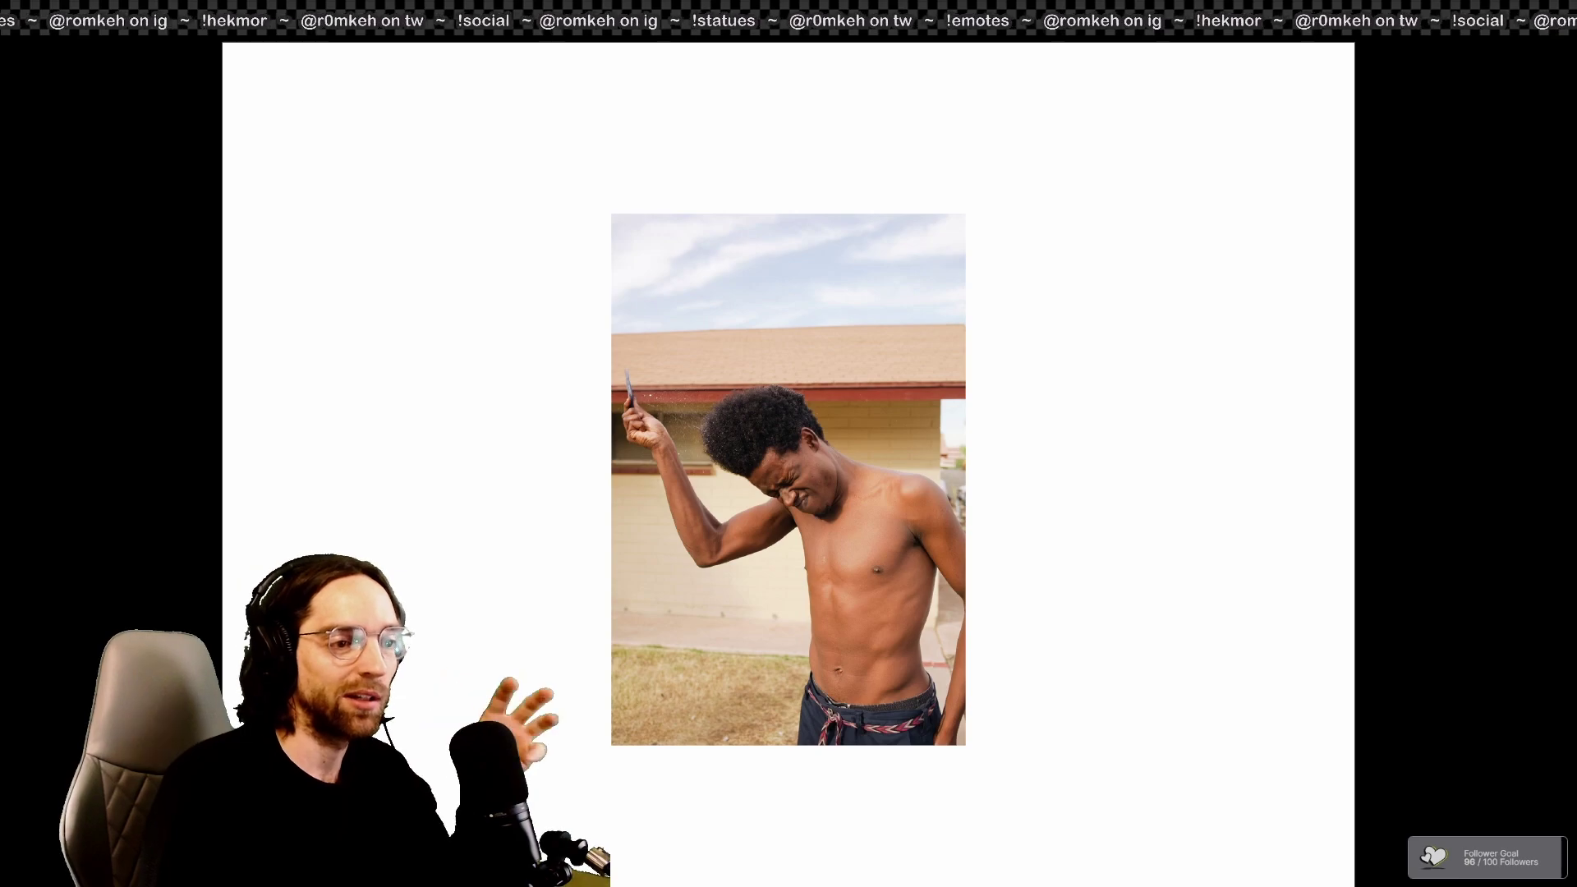
key("Right")
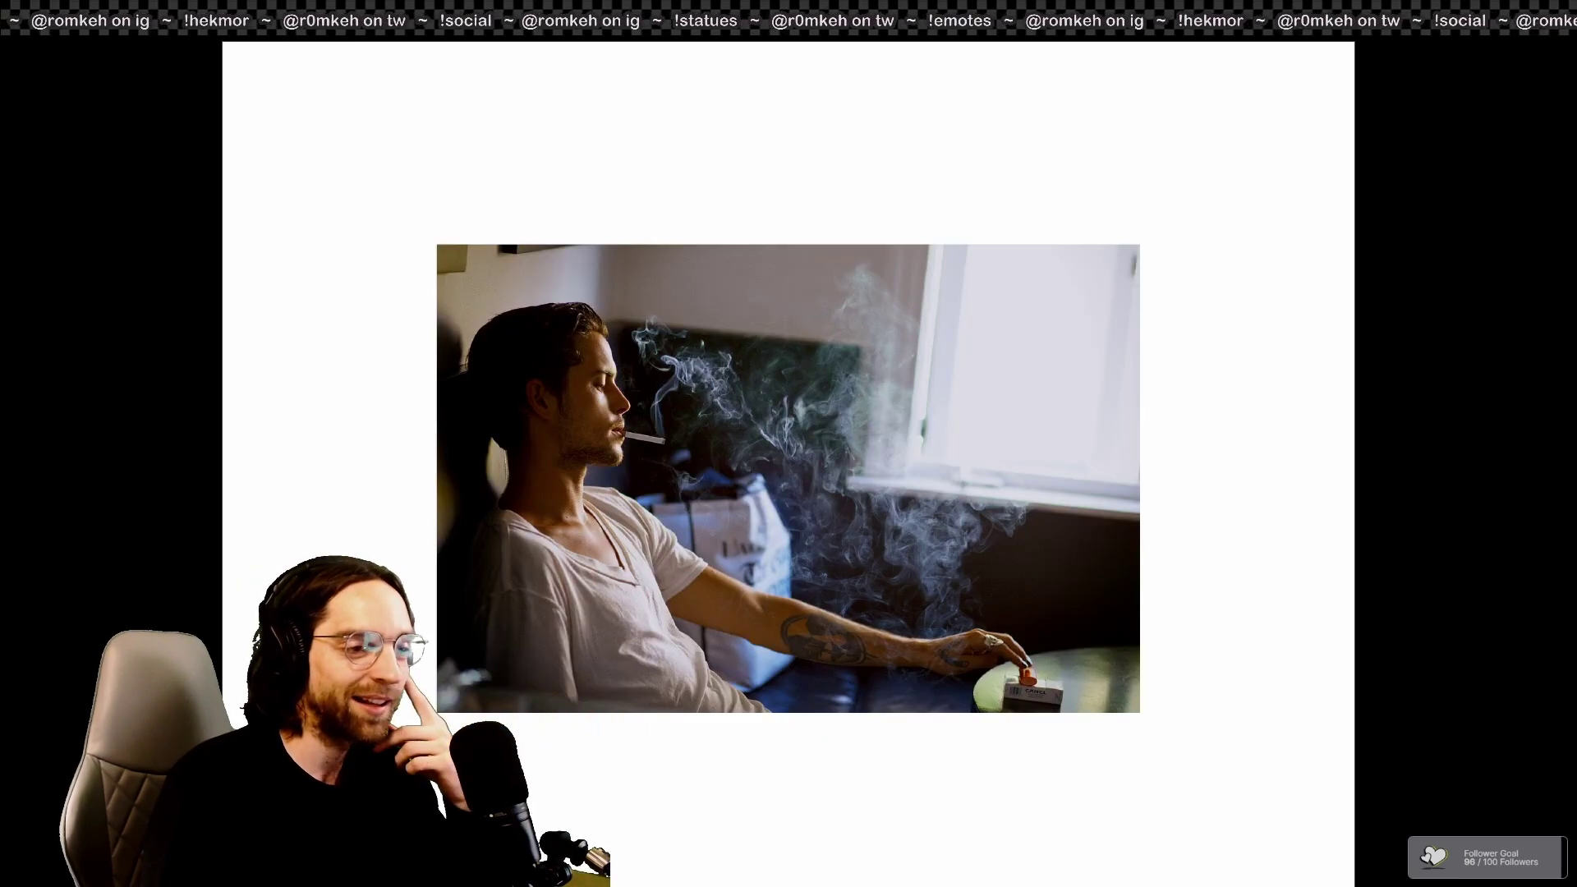
key("Right")
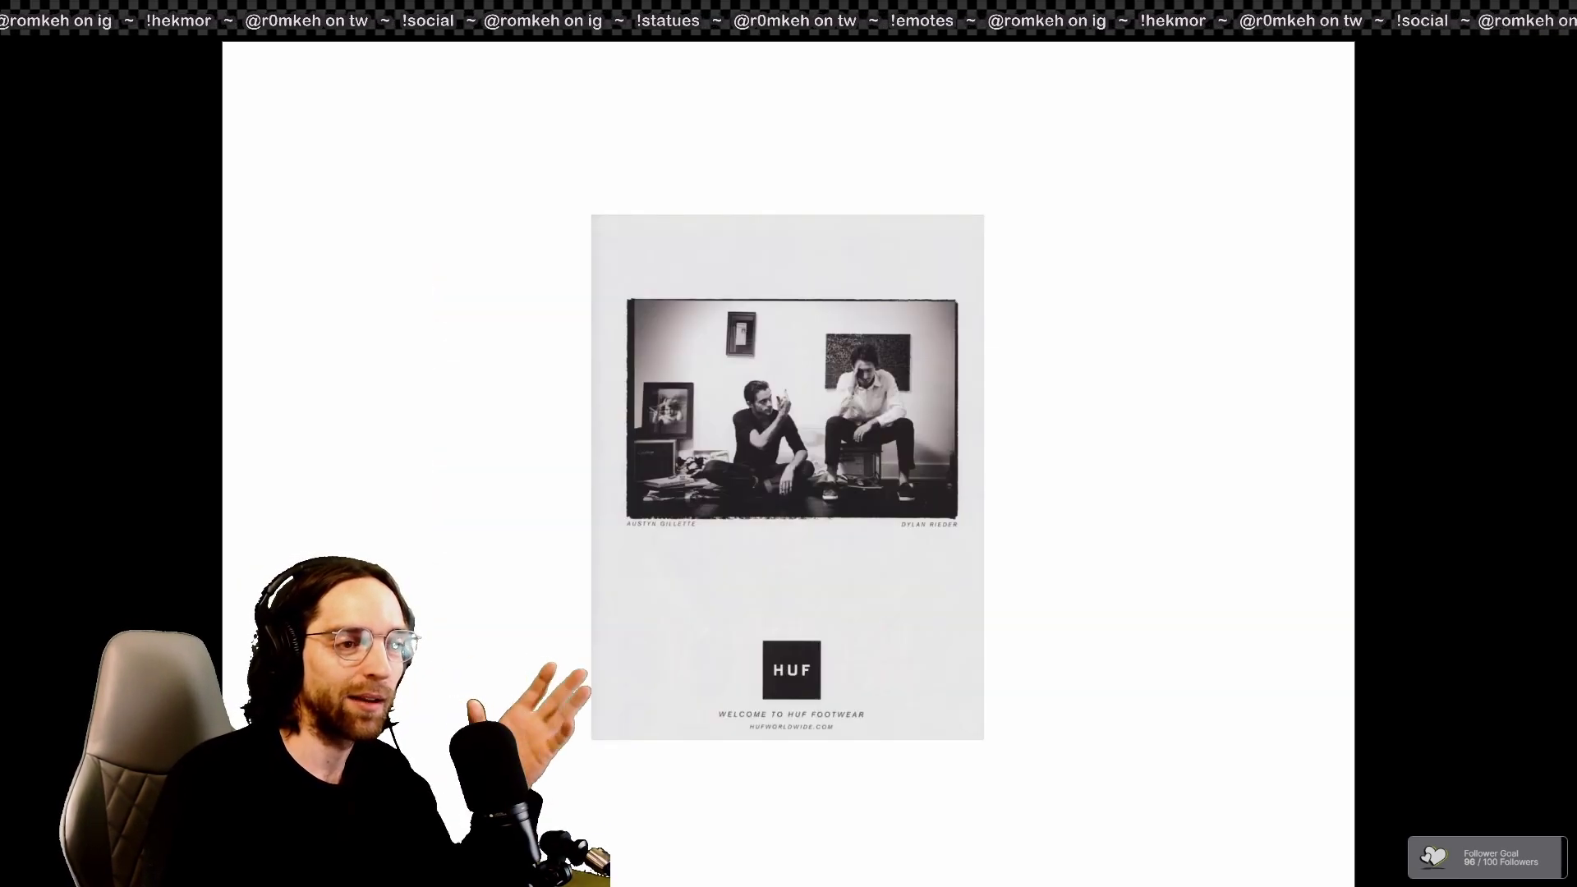
key("Right")
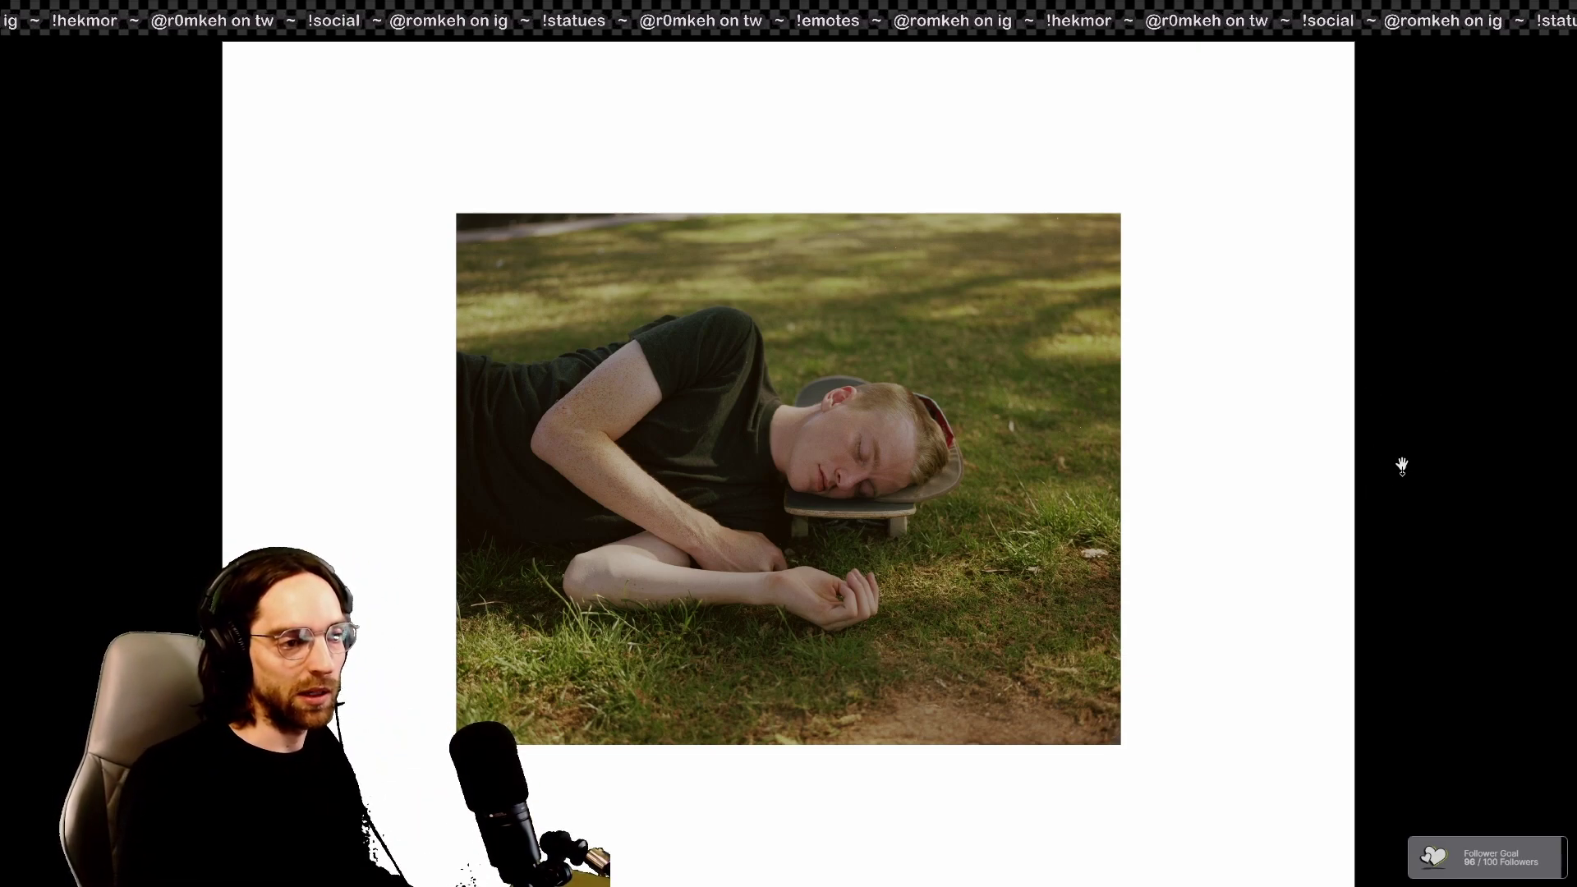
key("Escape")
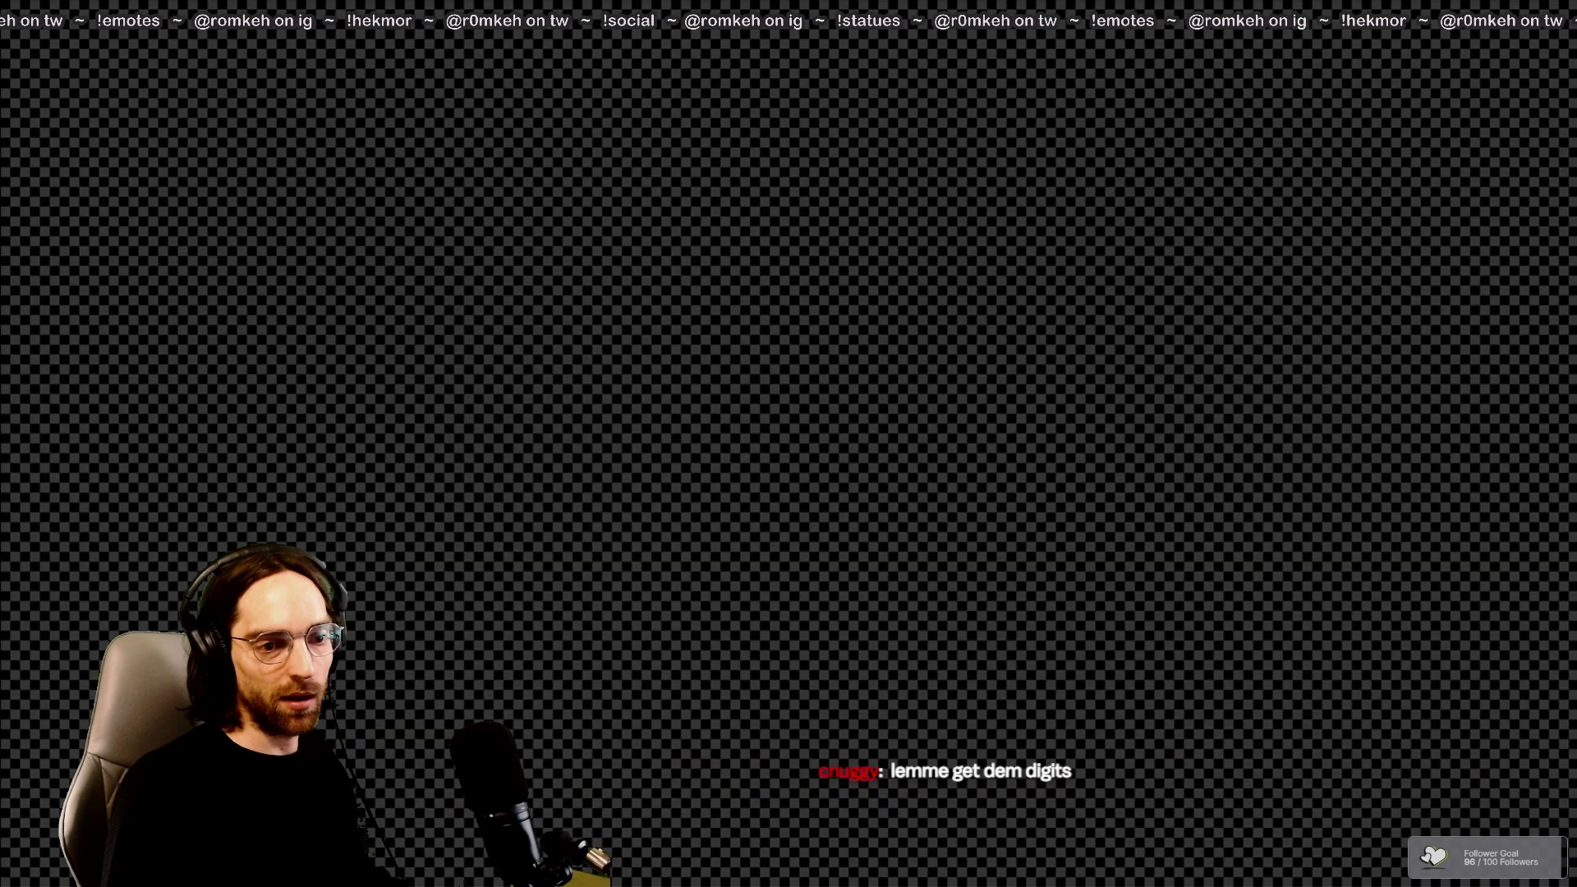
Step: Start a PDF export using the Photo PDF preset
left_click(88, 50)
mouse_move(179, 372)
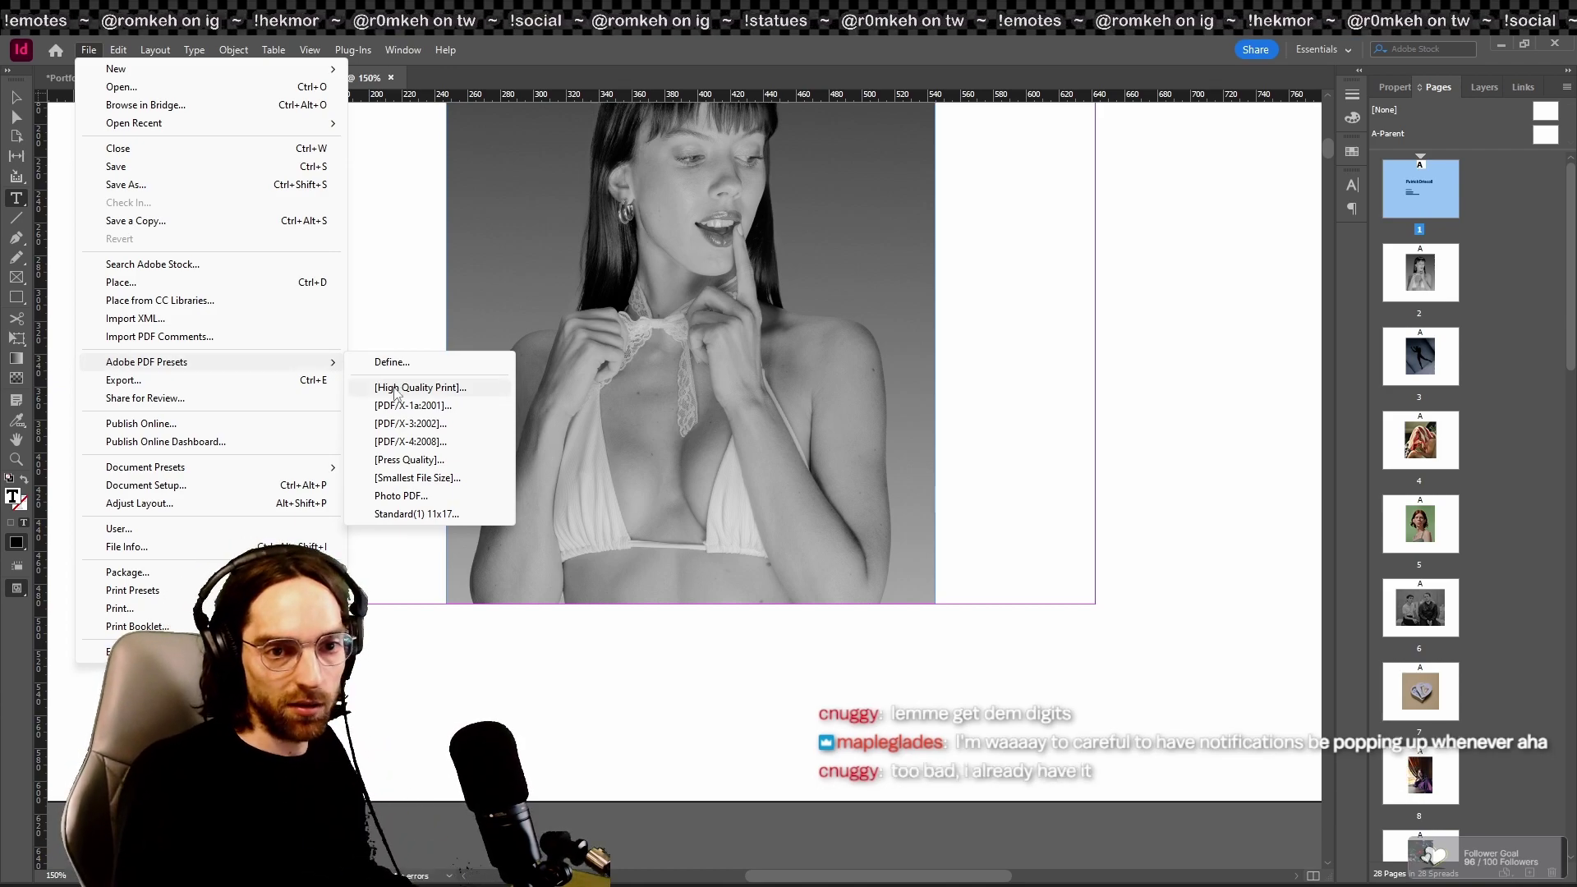
left_click(401, 495)
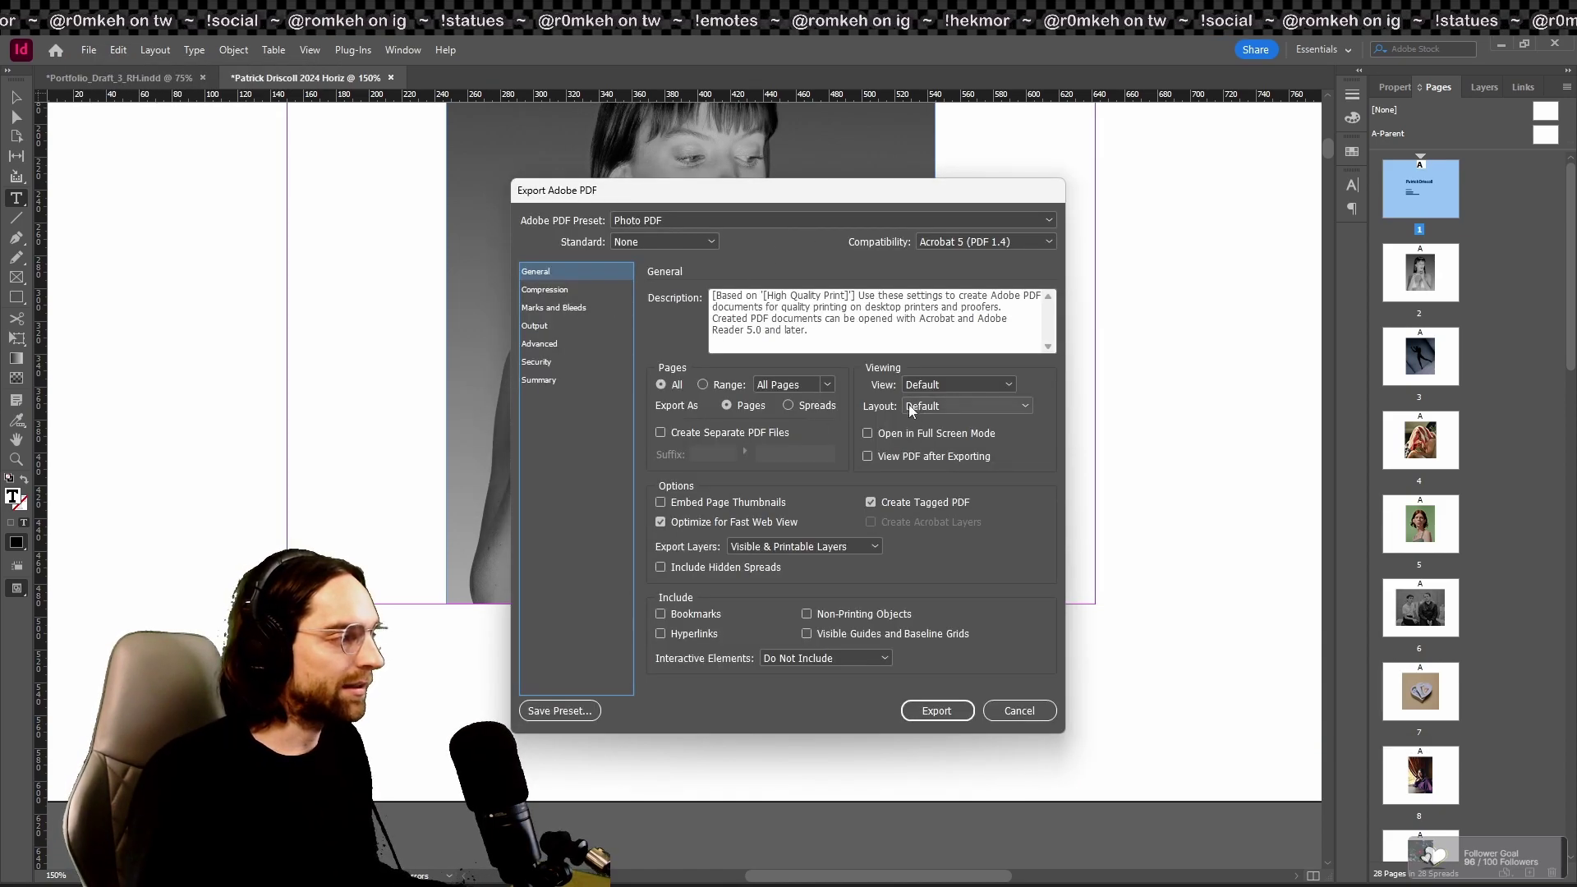
Step: Downsample colour, grayscale and monochrome images to 300 ppi for images above 450 ppi
left_click(542, 292)
left_click(879, 319)
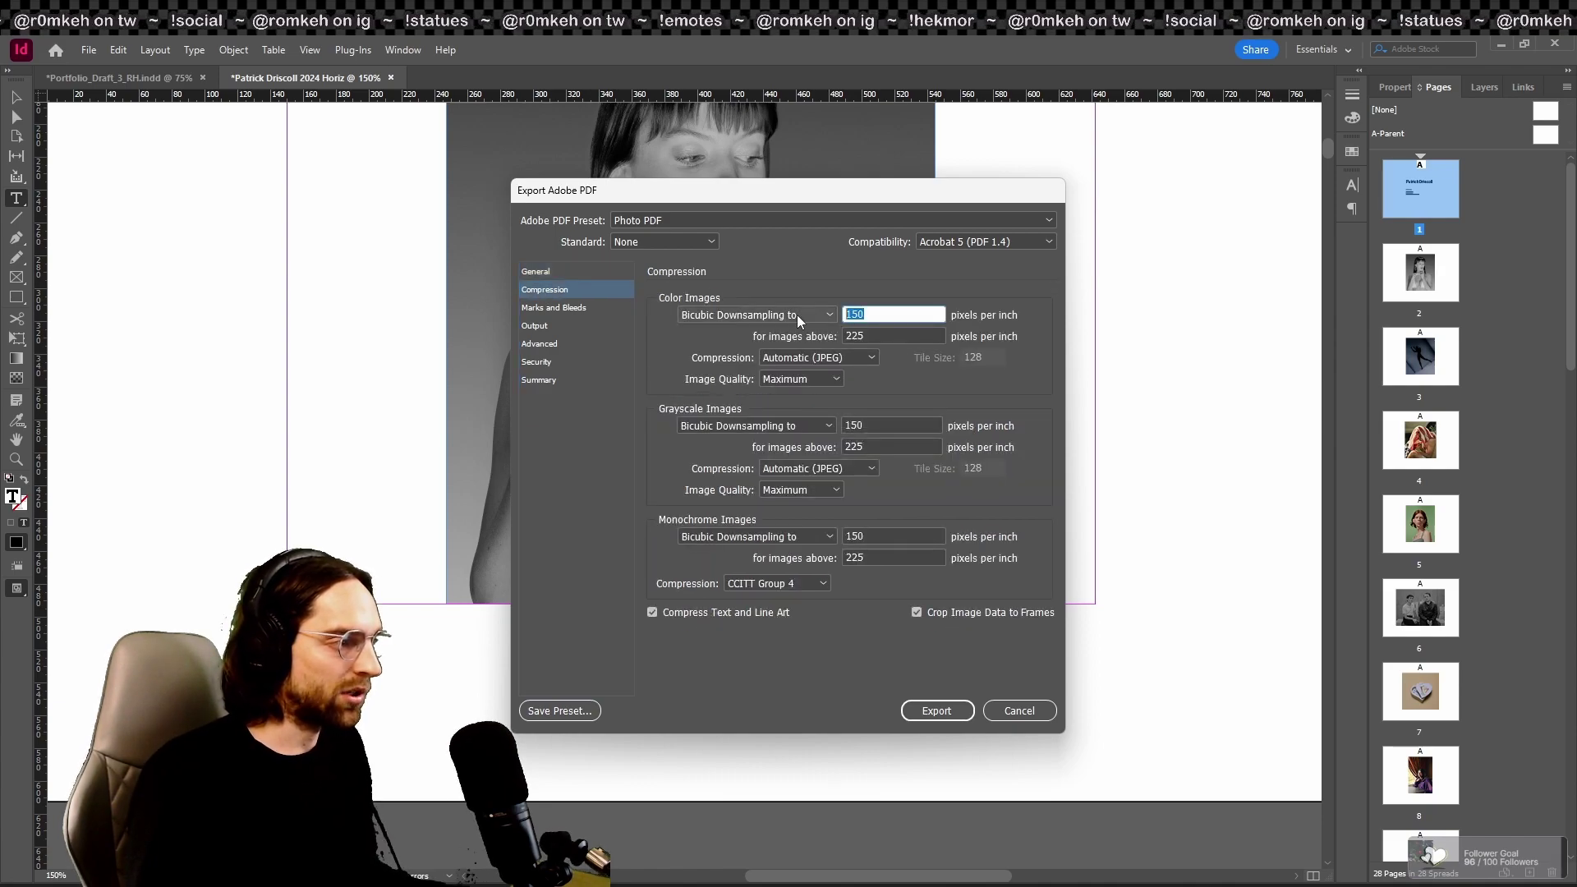
type("200")
key("Tab")
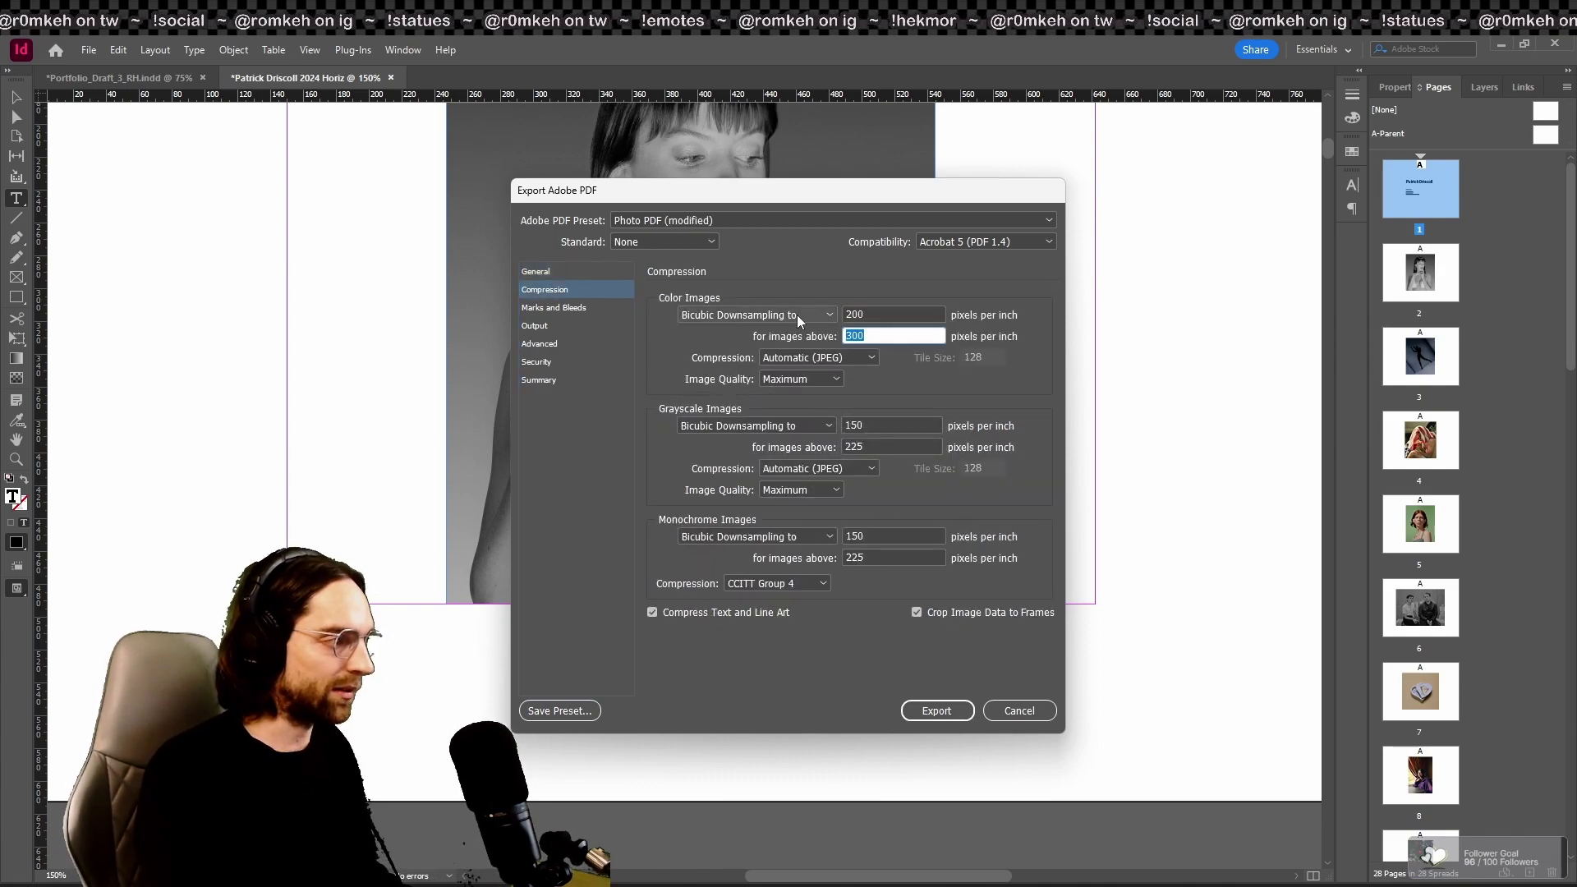
left_click(860, 312)
type("300")
key("Tab")
key("Tab")
key("Tab")
key("Tab")
key("Tab")
key("Tab")
key("Tab")
key("Tab")
key("Tab")
key("Tab")
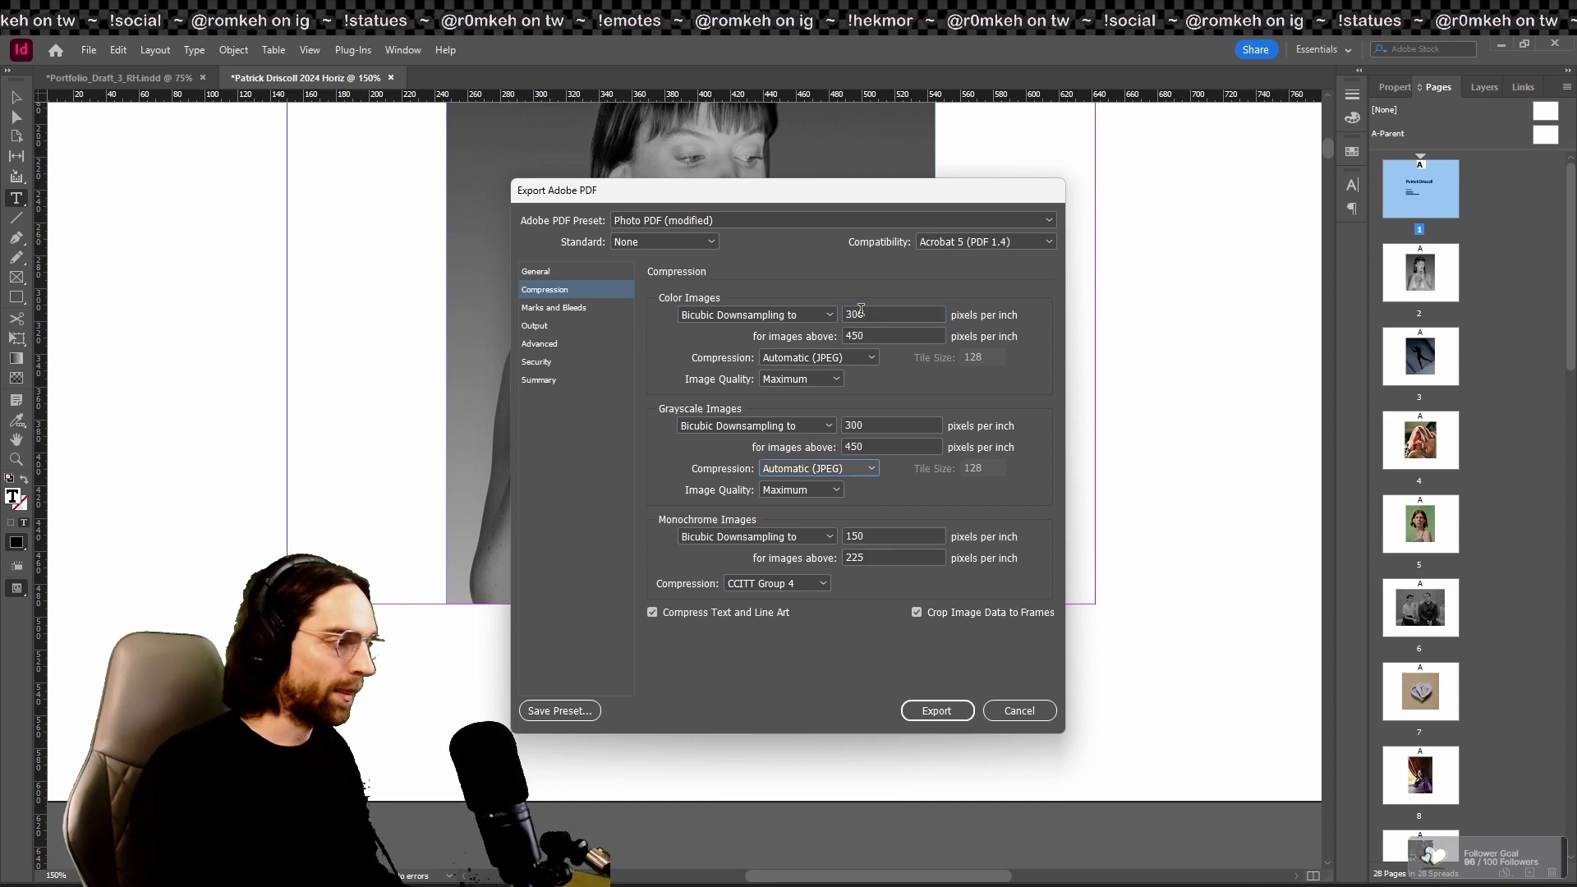
type("300")
key("Tab")
key("Tab")
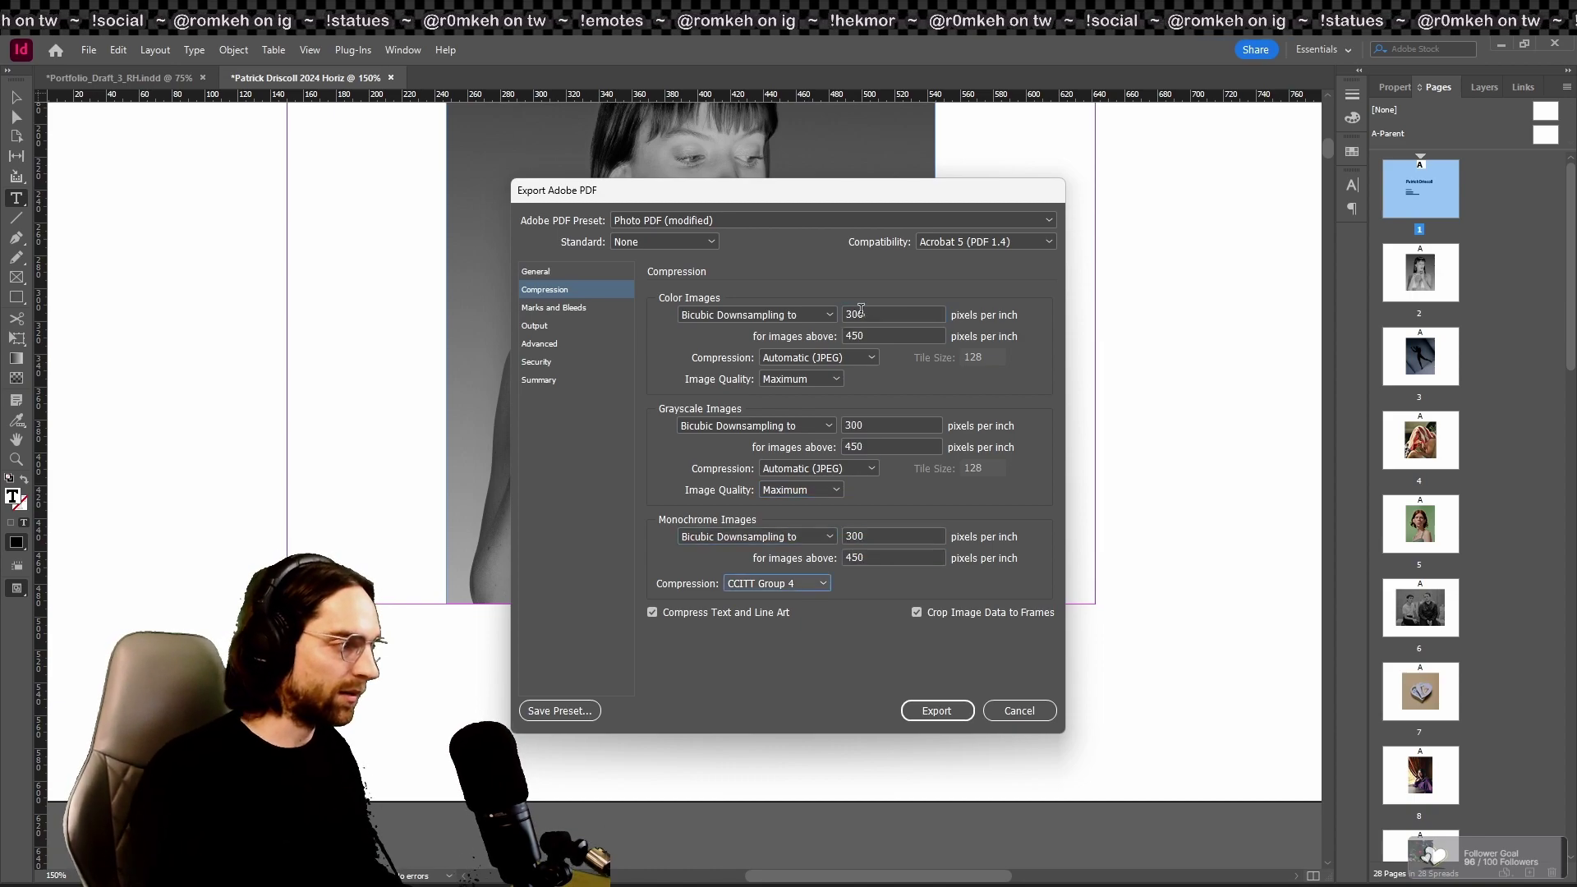
left_click(565, 308)
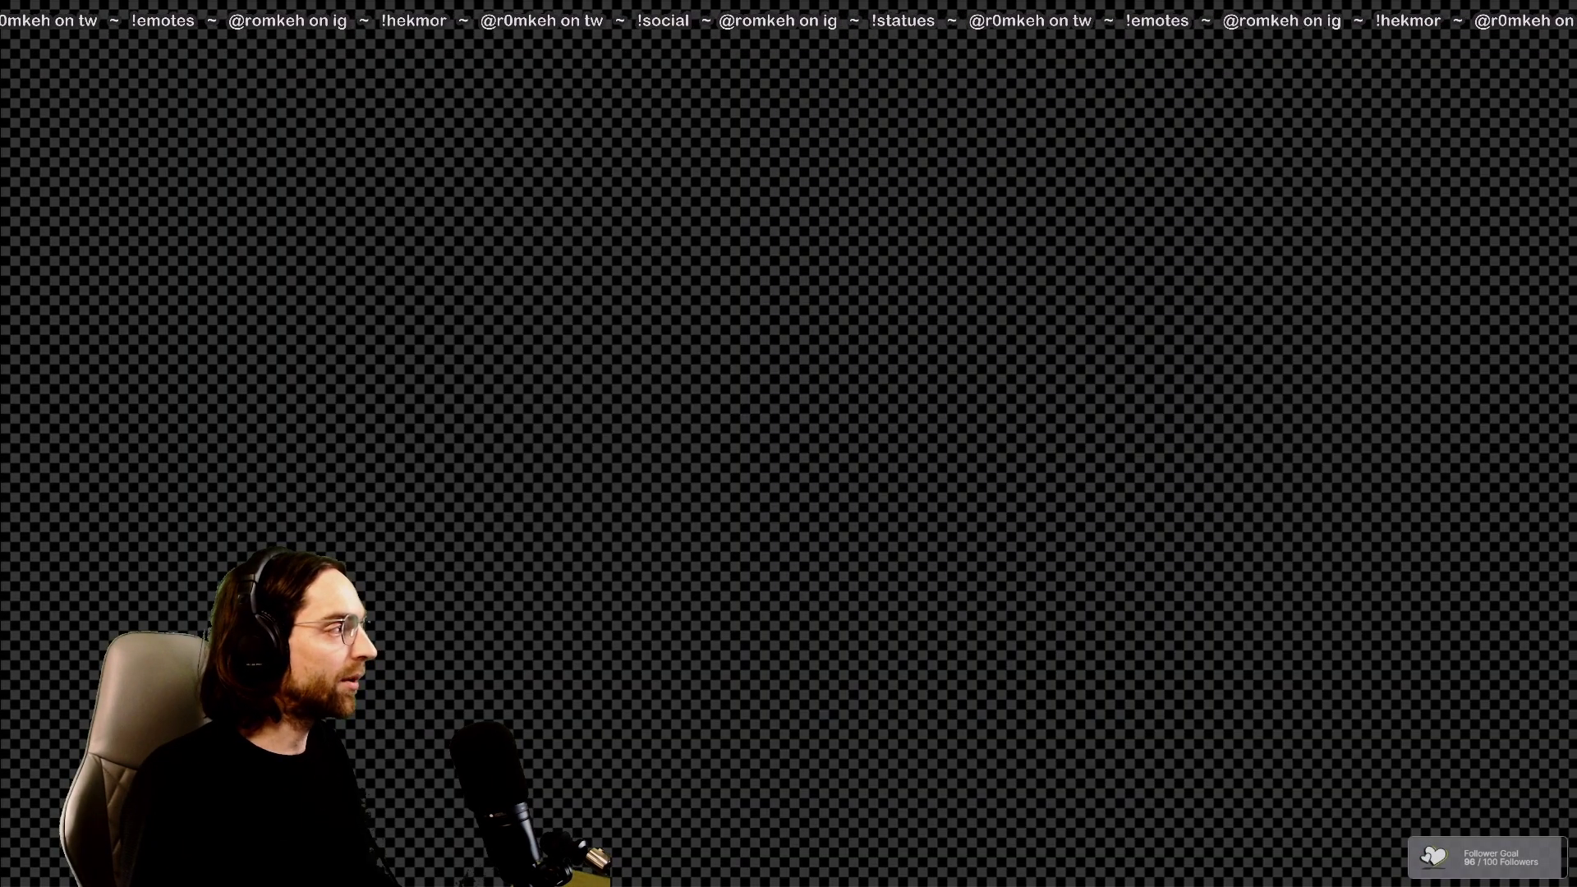